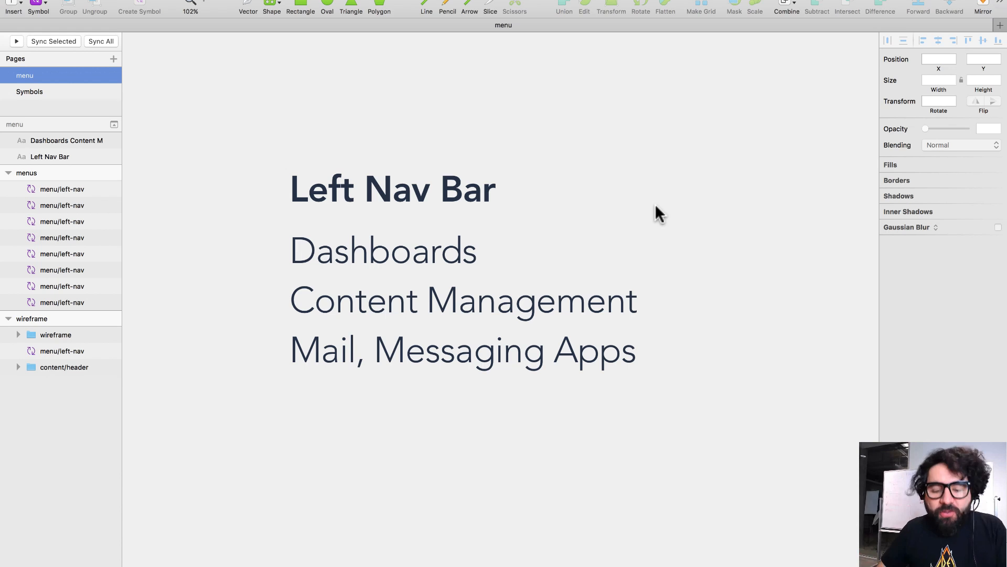
# - Switch from Sketch to Google Chrome, which shows the YouTube home page
pyautogui.press('super+Tab')
pyautogui.press('super+Tab')
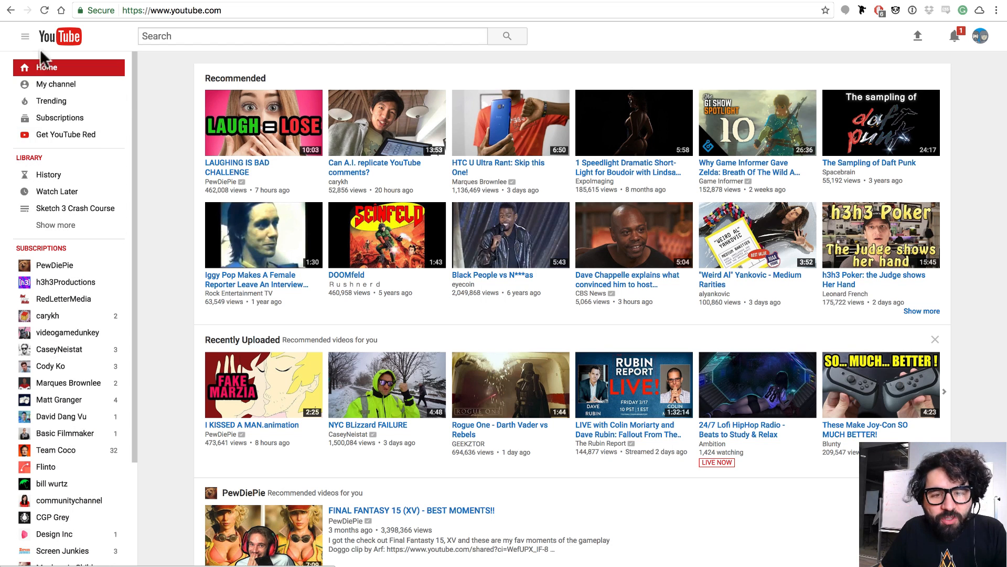
# - Toggle the YouTube sidebar, then look through the WordPress and getplan browser tabs
pyautogui.click(23, 36)
pyautogui.click(24, 37)
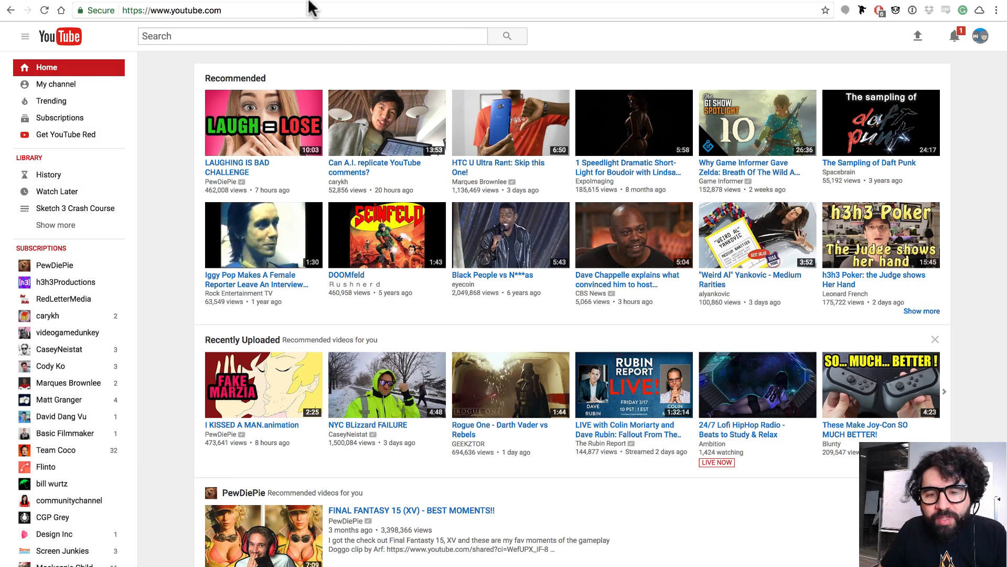
pyautogui.click(264, 0)
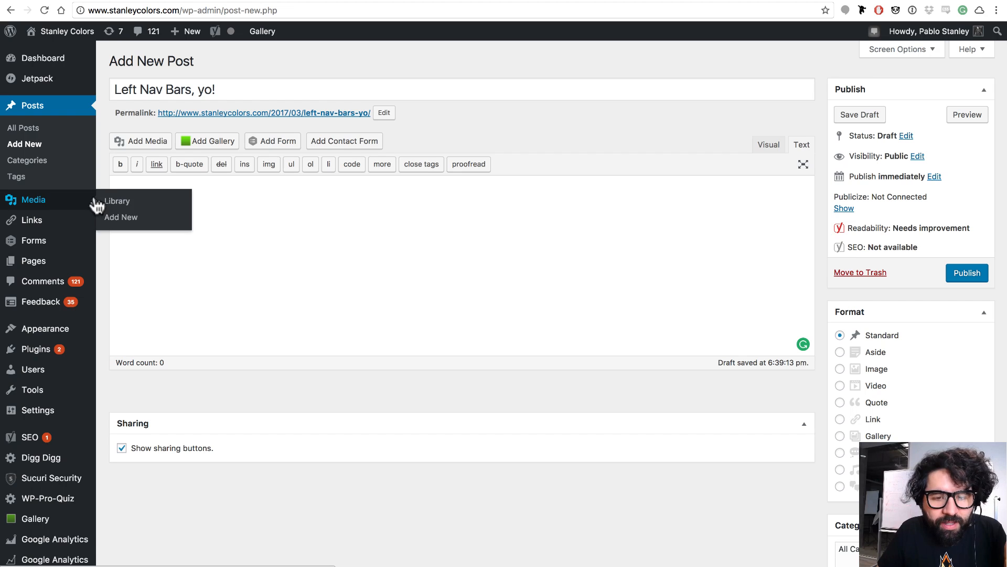
pyautogui.hotkey('ctrl', 'Tab')
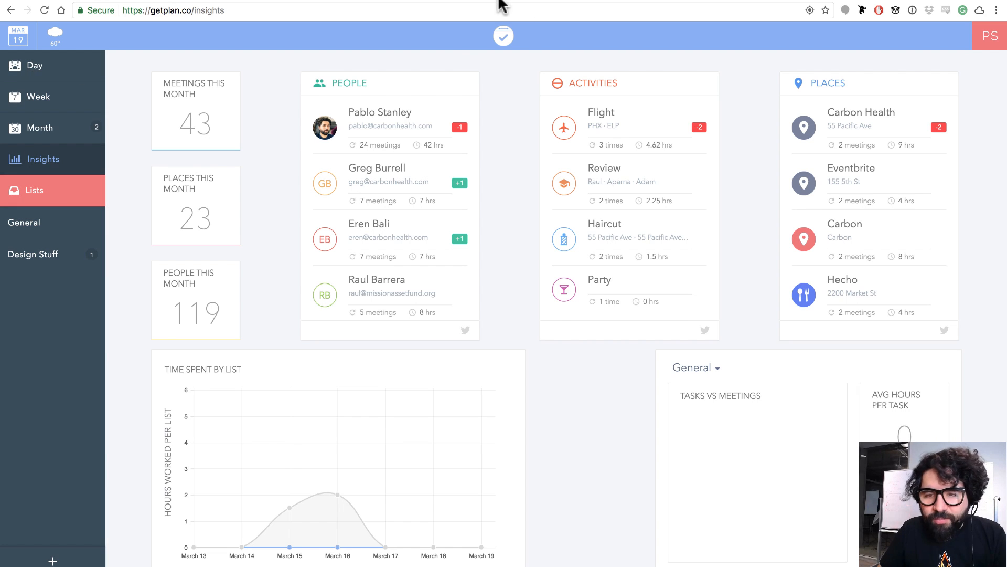
pyautogui.hotkey('ctrl', 'Tab')
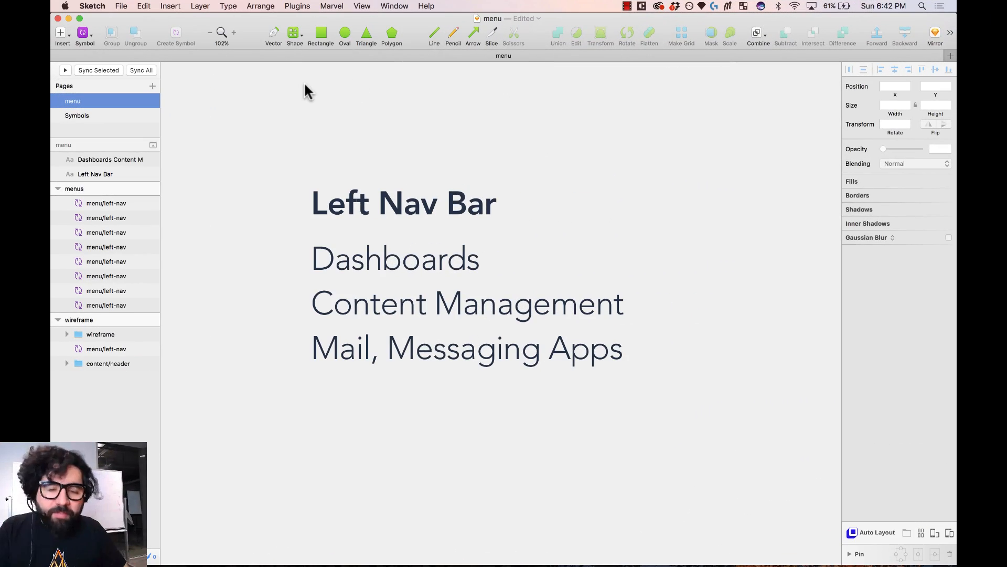
# - Zoom onto the menus artboards and inspect the narrow minified menu instance
pyautogui.press('super+minus')
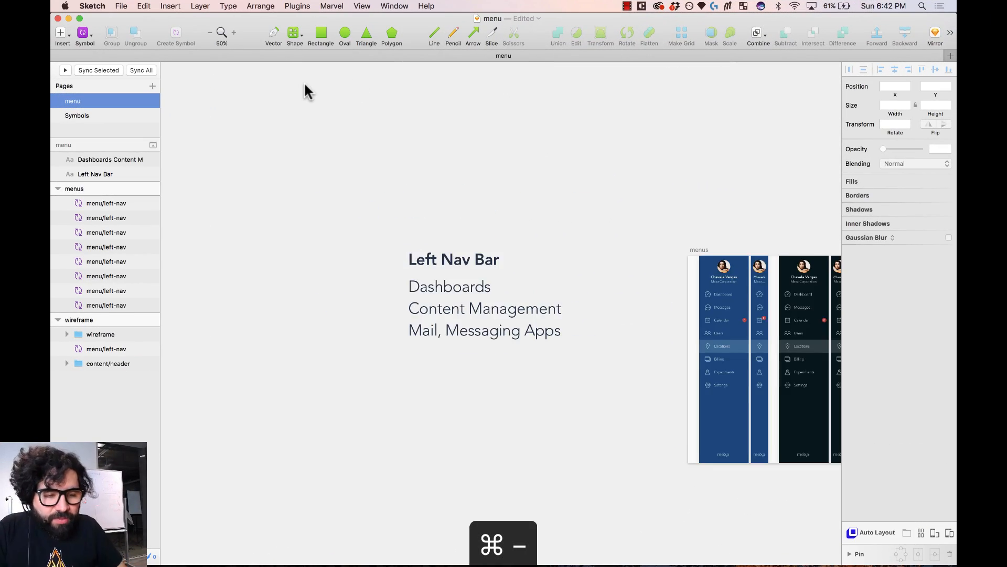
pyautogui.hscroll(10, 305, 84)
pyautogui.scroll(-2, 305, 84)
pyautogui.moveTo(312, 196); pyautogui.dragTo(667, 423)
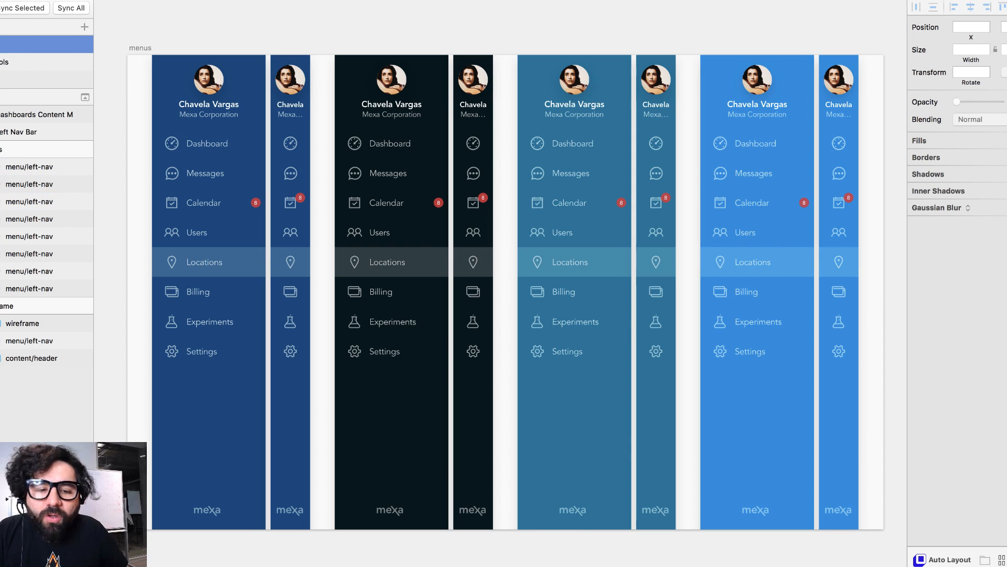
pyautogui.click(295, 152)
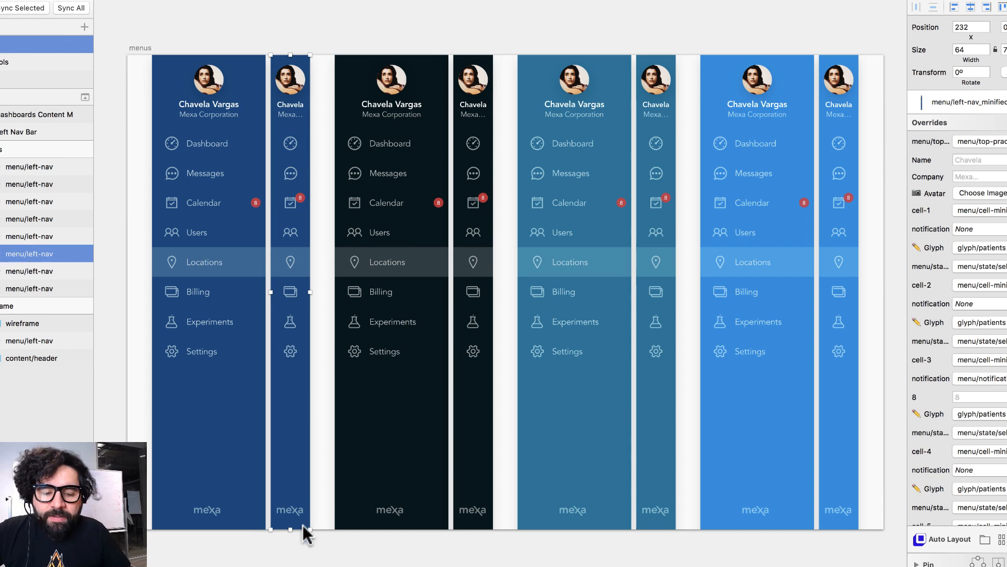
pyautogui.click(317, 536)
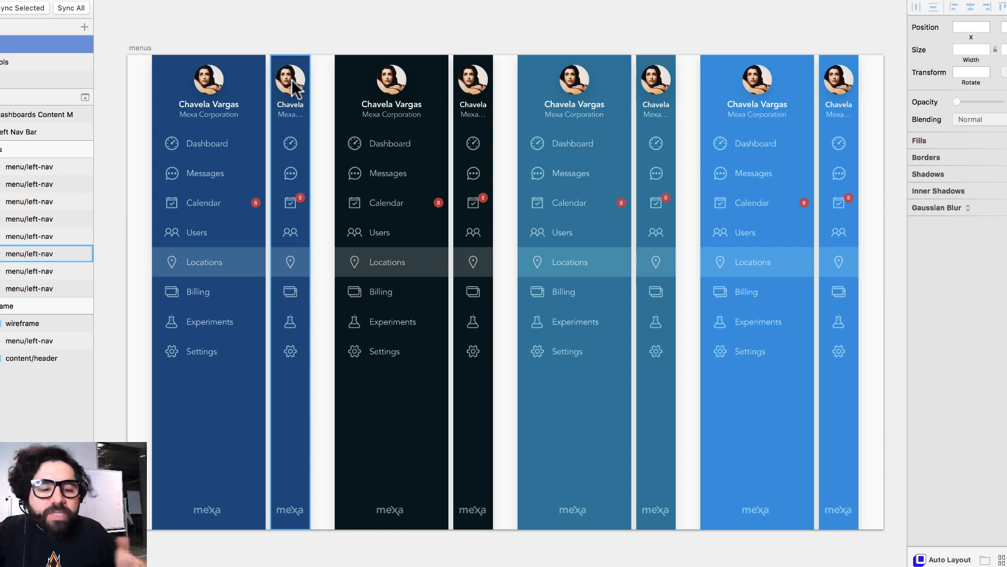
# - Pan right to the Patients wireframe artboard with its dark left nav
pyautogui.hscroll(2, 292, 79)
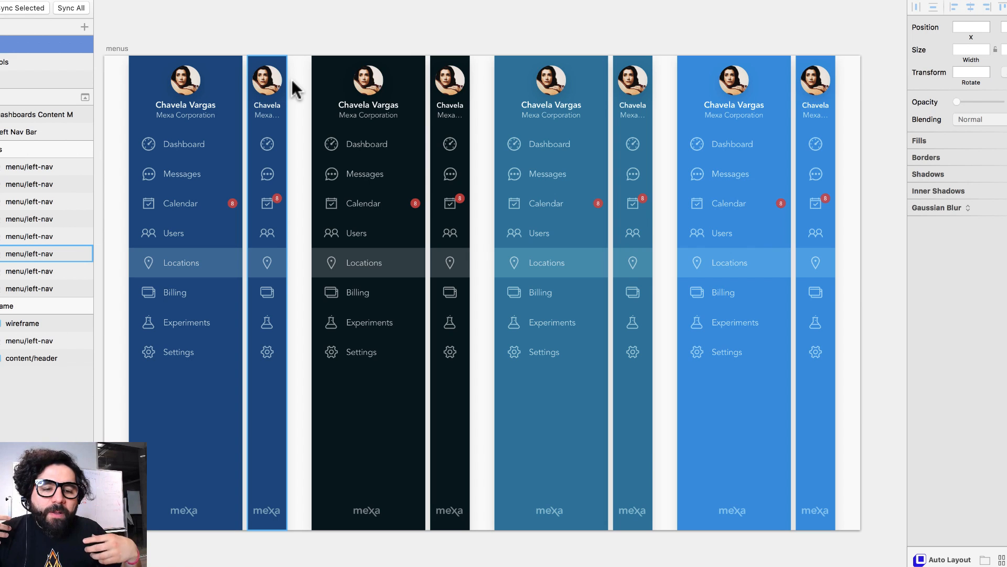
pyautogui.hscroll(5, 292, 79)
pyautogui.hscroll(-8, 292, 80)
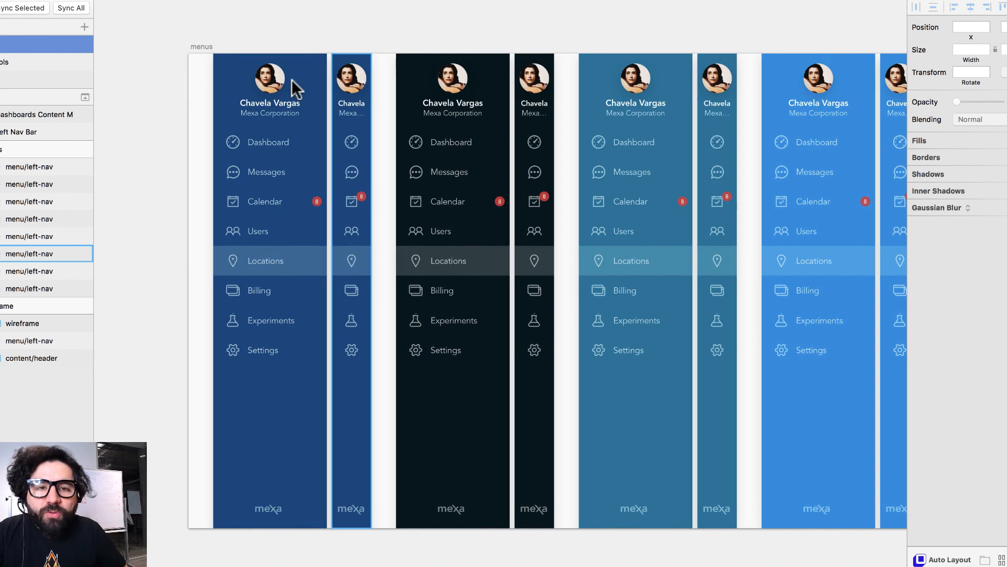
pyautogui.hscroll(15, 292, 80)
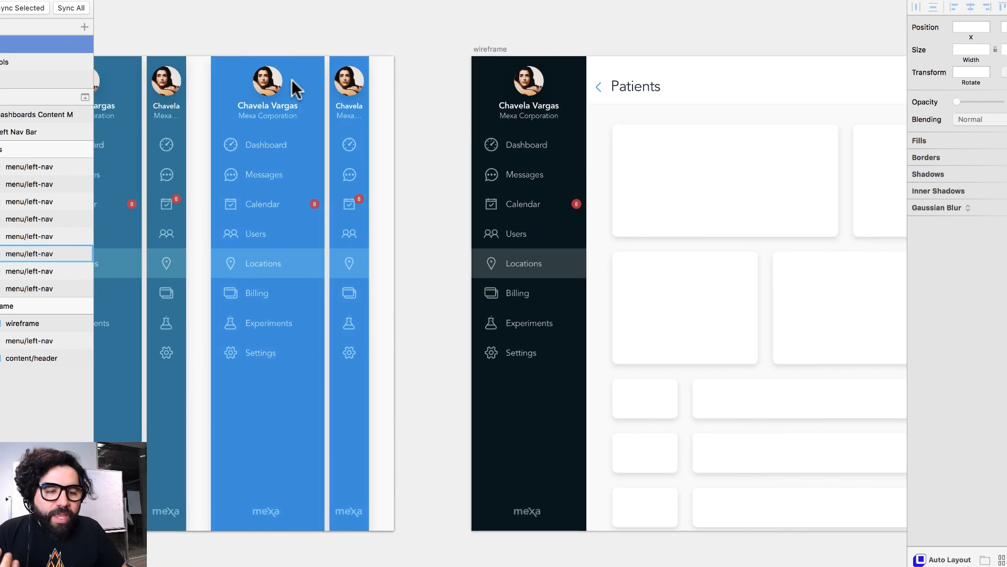
pyautogui.hscroll(7, 291, 80)
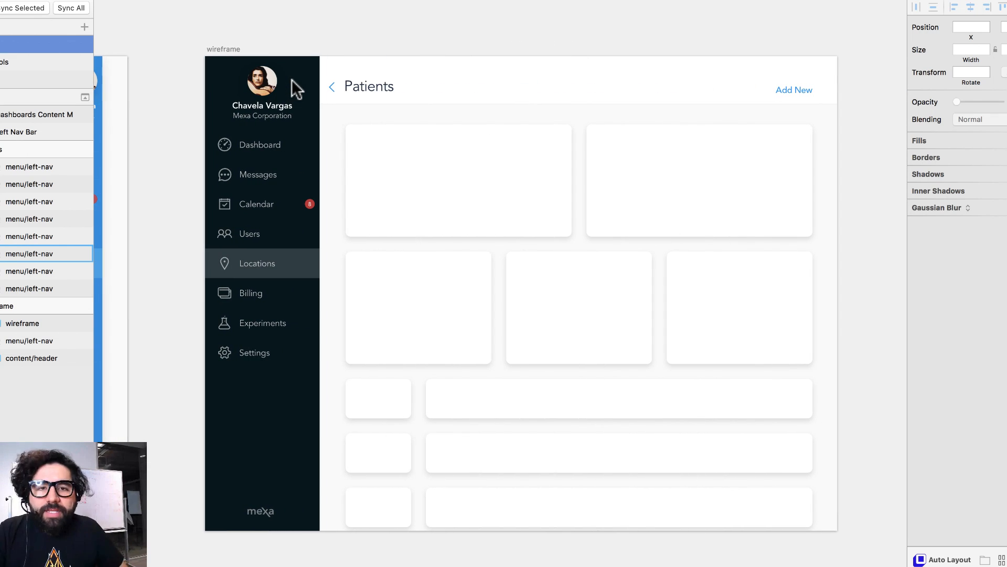
pyautogui.scroll(-3, 291, 80)
# - Stretch the wireframe's left nav to the artboard bottom, undoing a trial widening to 313
pyautogui.click(316, 212)
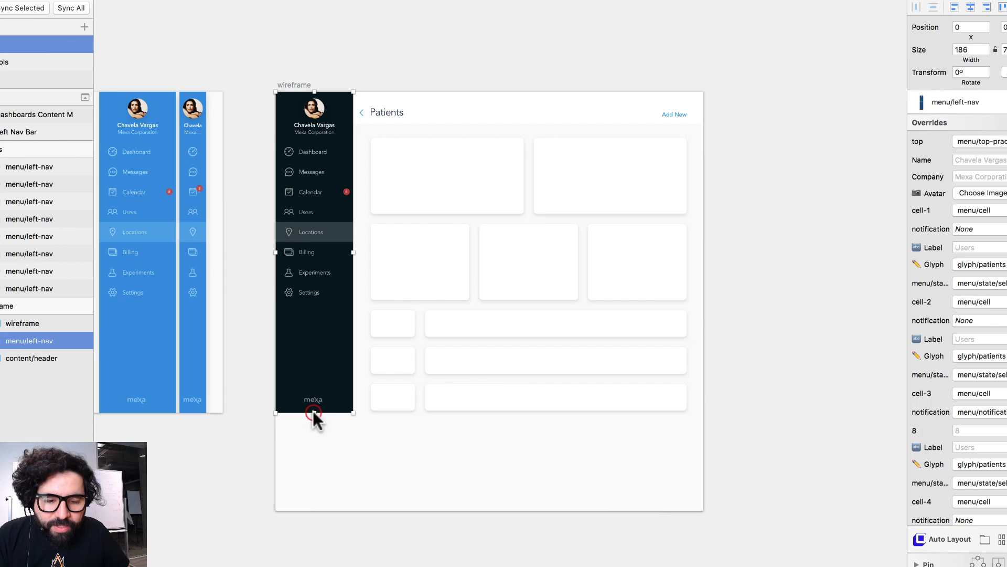
pyautogui.moveTo(314, 412); pyautogui.dragTo(317, 509)
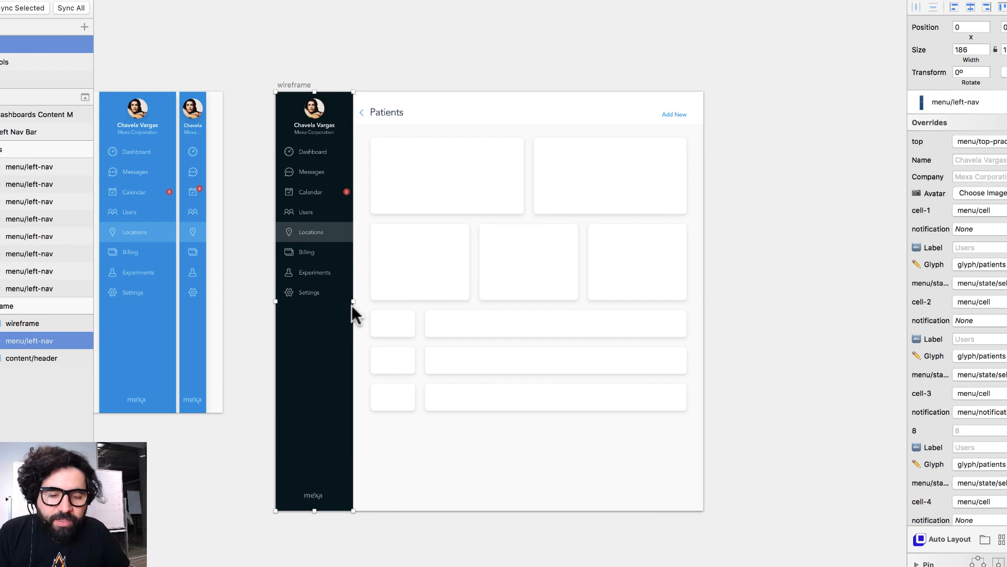
pyautogui.moveTo(352, 301); pyautogui.dragTo(405, 302)
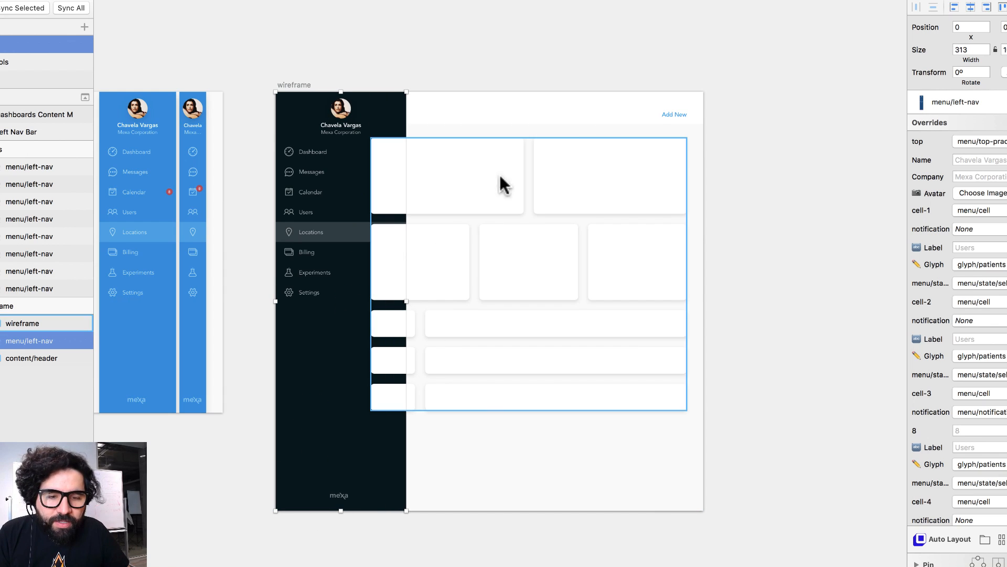
pyautogui.moveTo(739, 76)
pyautogui.mouseDown()
pyautogui.moveTo(448, 382)
pyautogui.moveTo(396, 408)
pyautogui.moveTo(429, 393)
pyautogui.mouseUp()
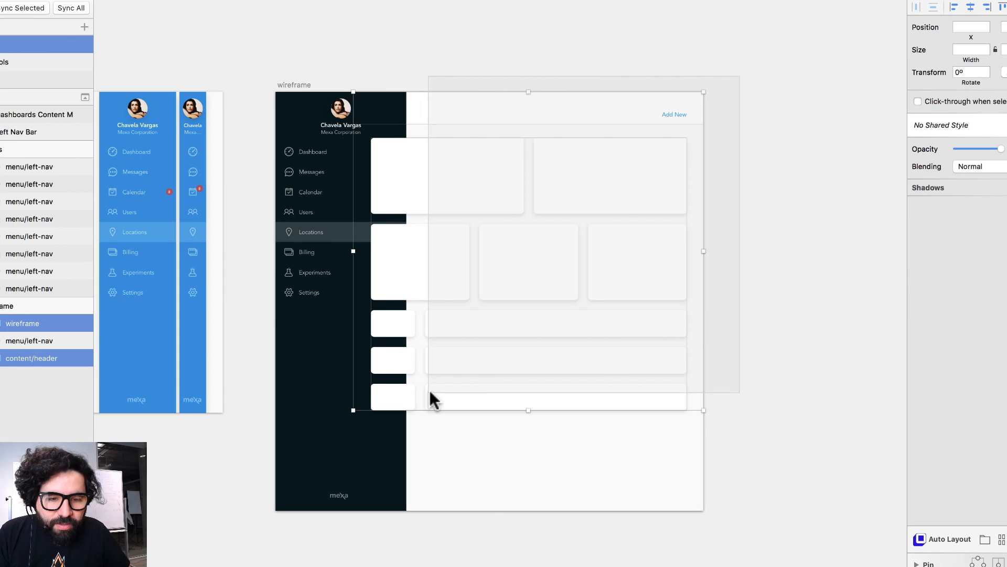
pyautogui.moveTo(352, 251)
pyautogui.mouseDown()
pyautogui.moveTo(445, 251)
pyautogui.moveTo(406, 250)
pyautogui.mouseUp()
pyautogui.click(782, 198)
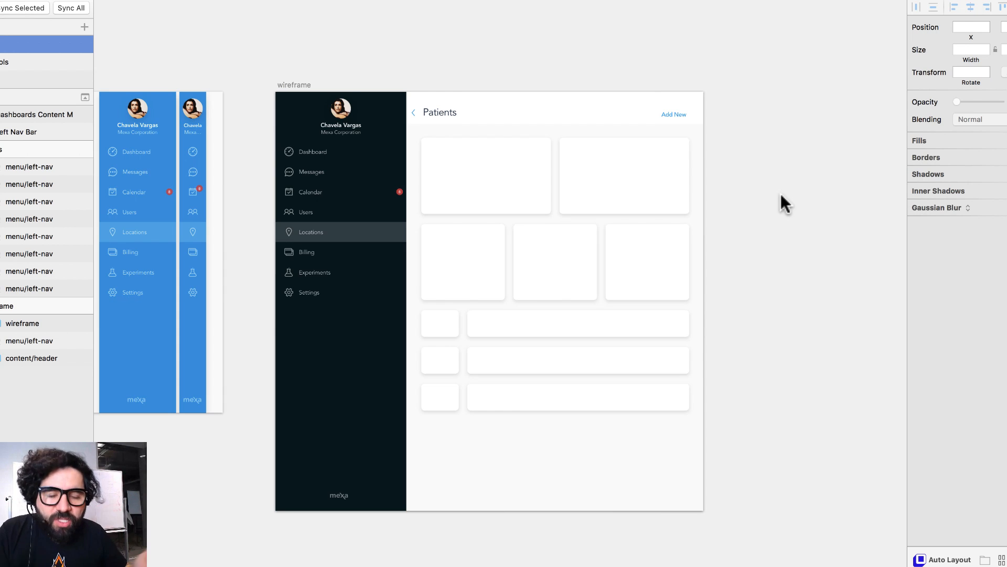
pyautogui.press('super+z')
pyautogui.press('super+z')
pyautogui.press('super+z')
pyautogui.press('super+z')
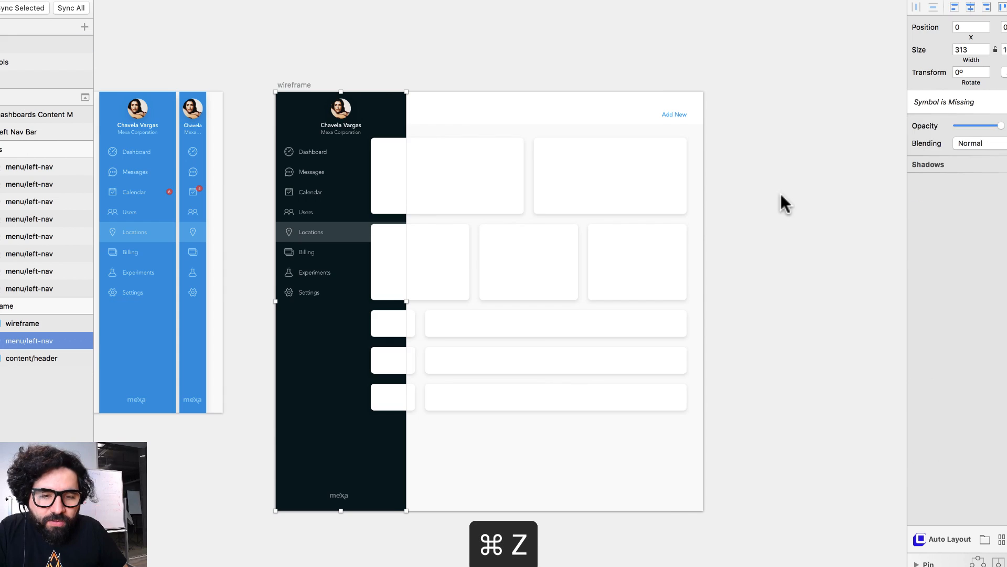
pyautogui.click(781, 202)
pyautogui.hscroll(-8, 591, 164)
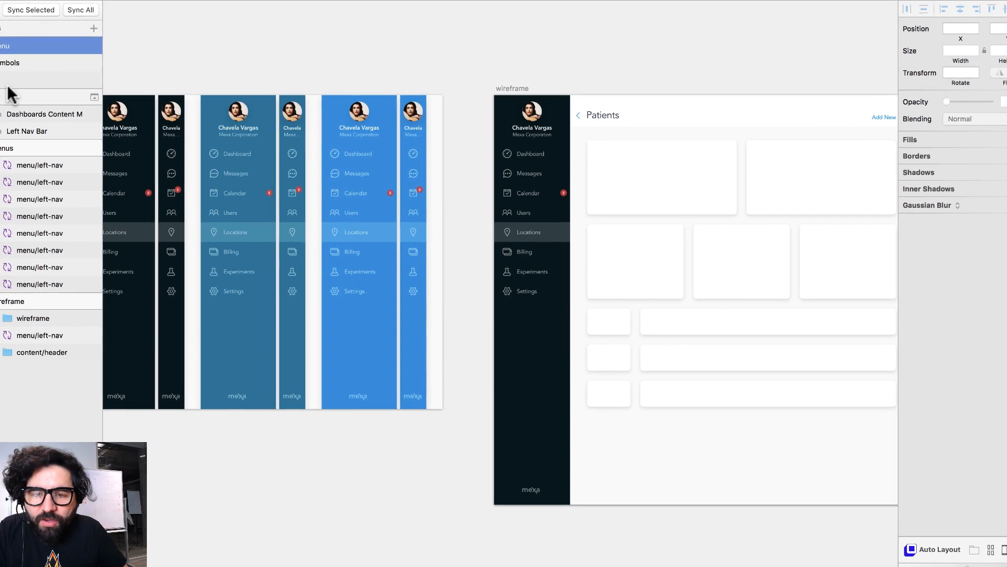
# - Go to the Symbols page and zoom in on the Atoms column
pyautogui.click(69, 62)
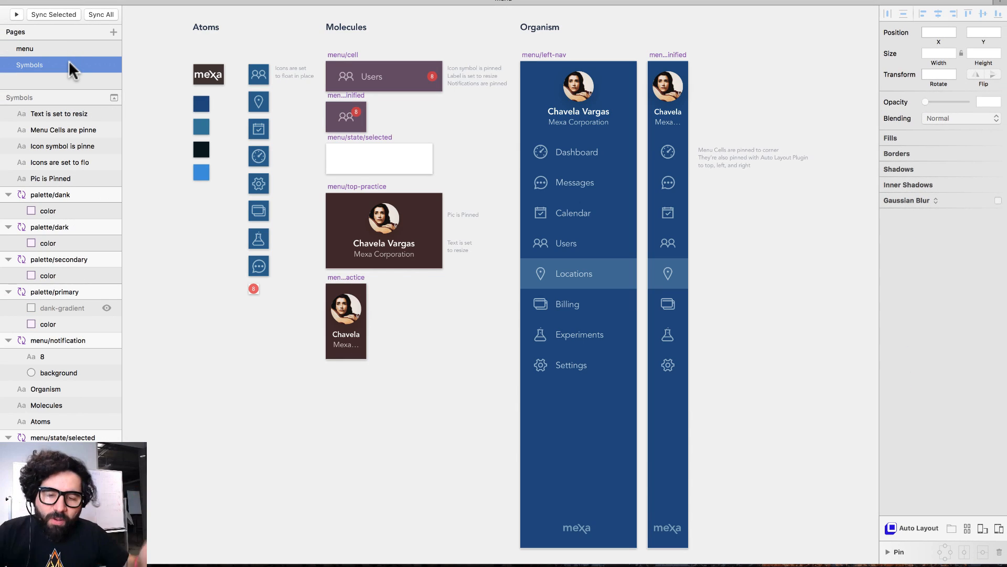
pyautogui.scroll(1, 166, 50)
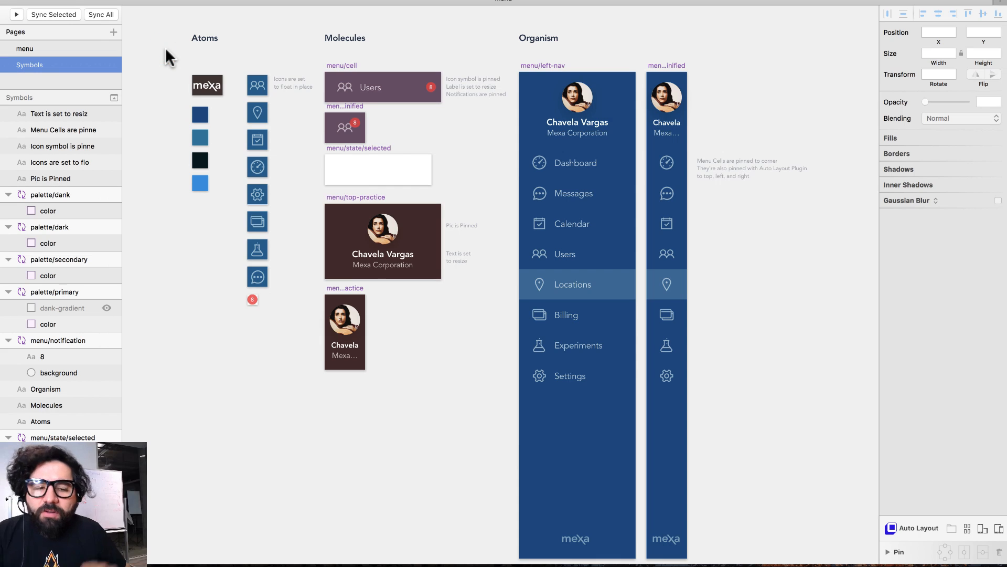
pyautogui.scroll(-1, 165, 48)
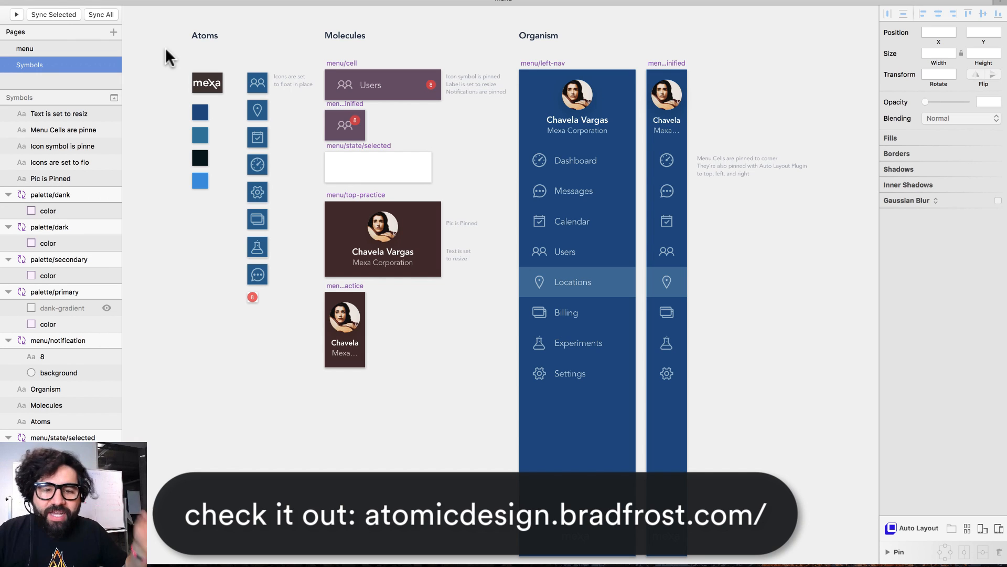
pyautogui.moveTo(171, 15); pyautogui.dragTo(332, 312)
pyautogui.hscroll(3, 331, 314)
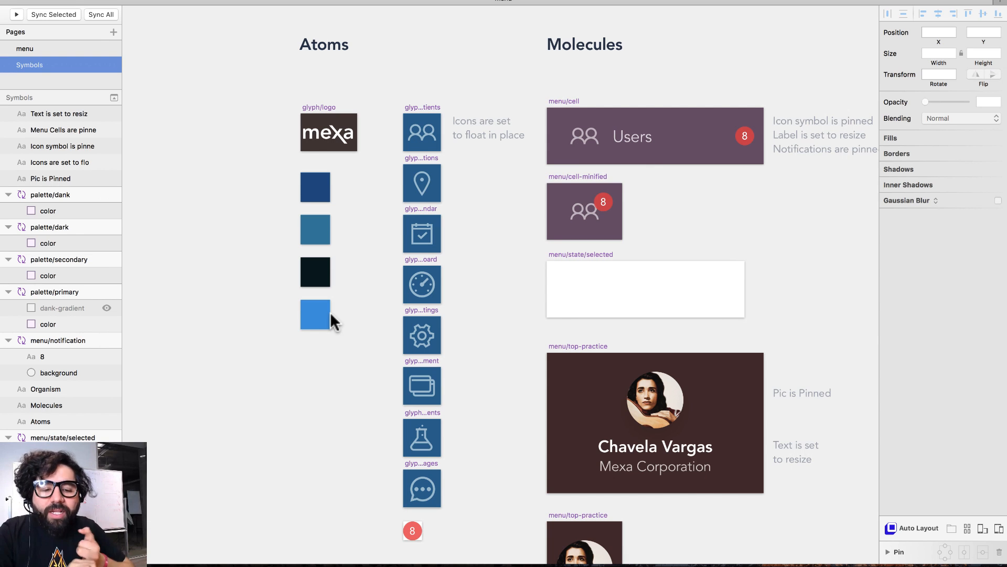
pyautogui.moveTo(281, 85); pyautogui.dragTo(370, 336)
pyautogui.hscroll(3, 370, 336)
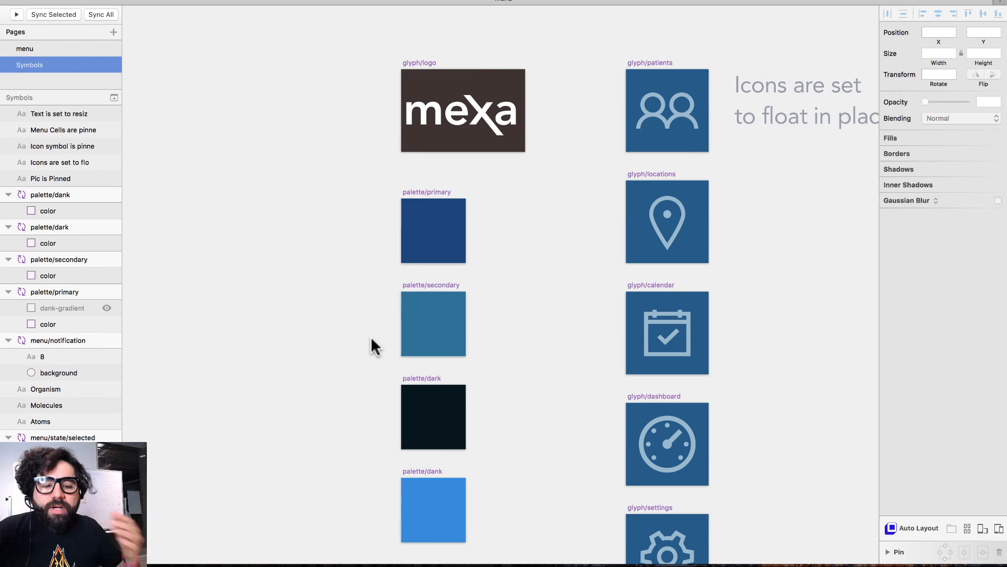
# - Inspect the palette primary, secondary, dark and dank colour swatches
pyautogui.click(440, 236)
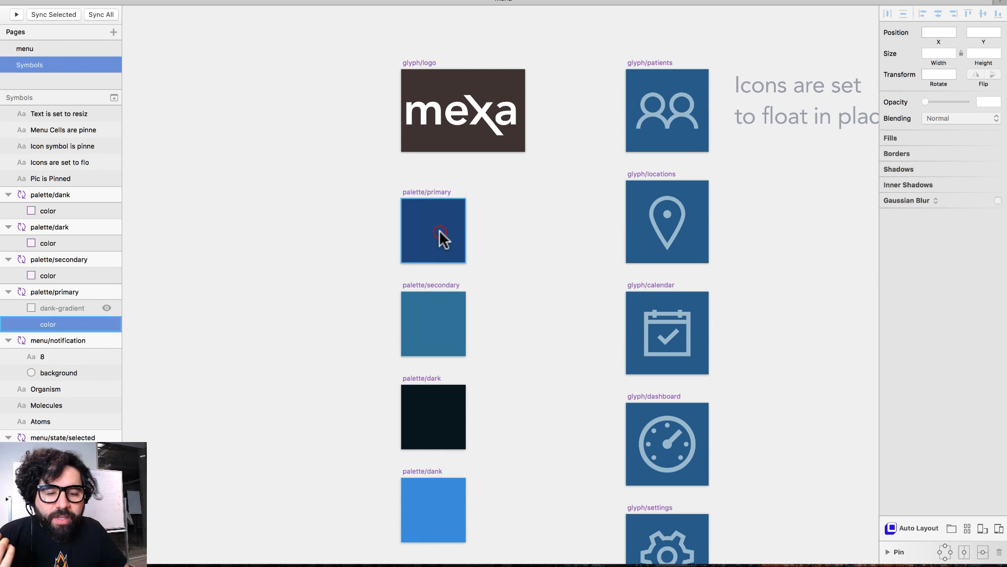
pyautogui.click(448, 359)
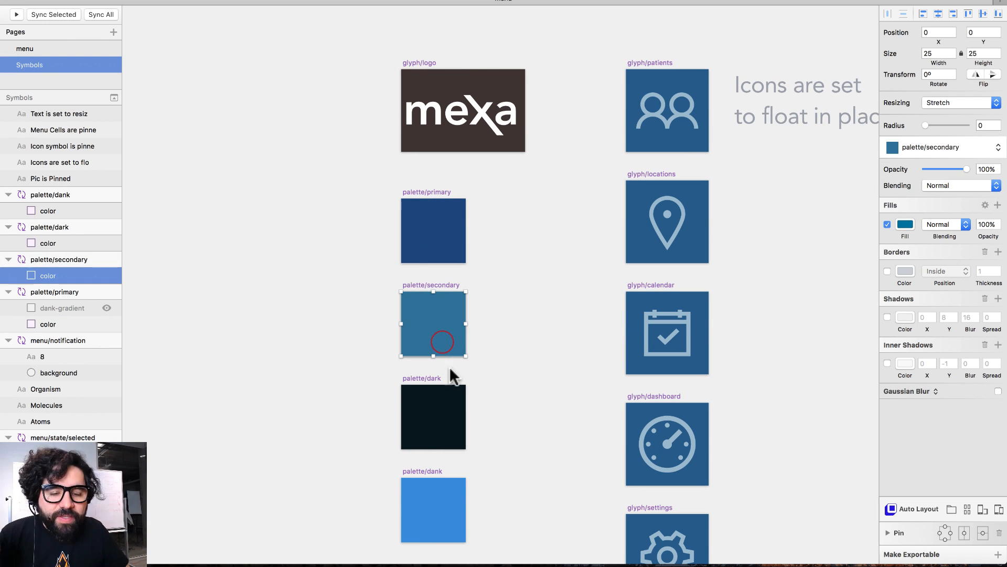
pyautogui.click(447, 411)
pyautogui.click(529, 384)
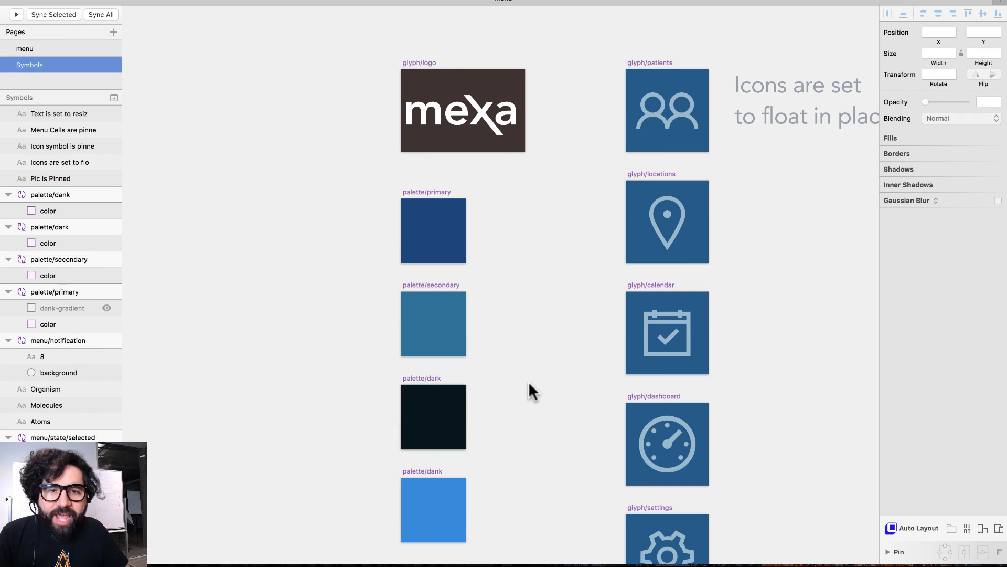
pyautogui.scroll(-1, 527, 384)
pyautogui.click(451, 506)
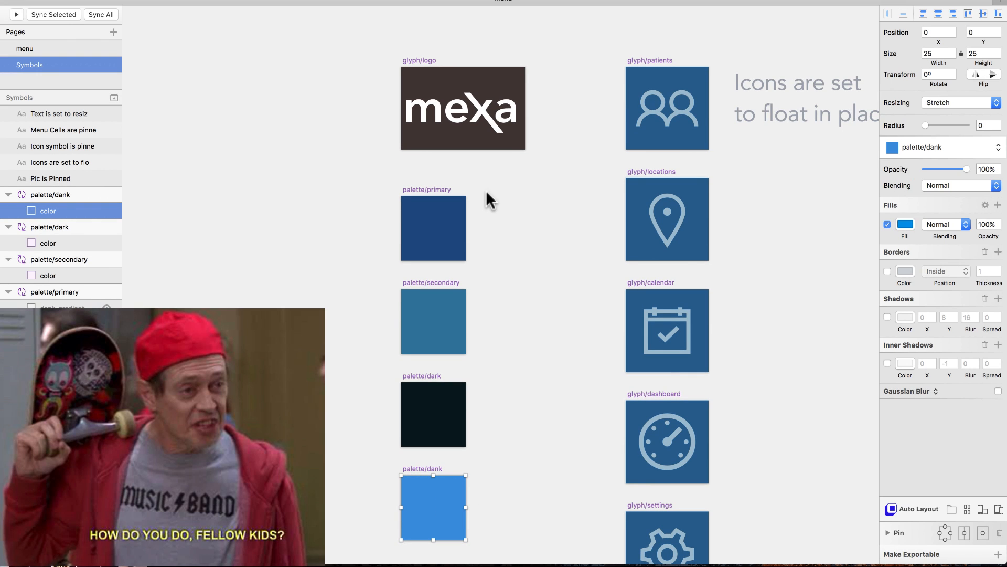
pyautogui.hscroll(5, 508, 149)
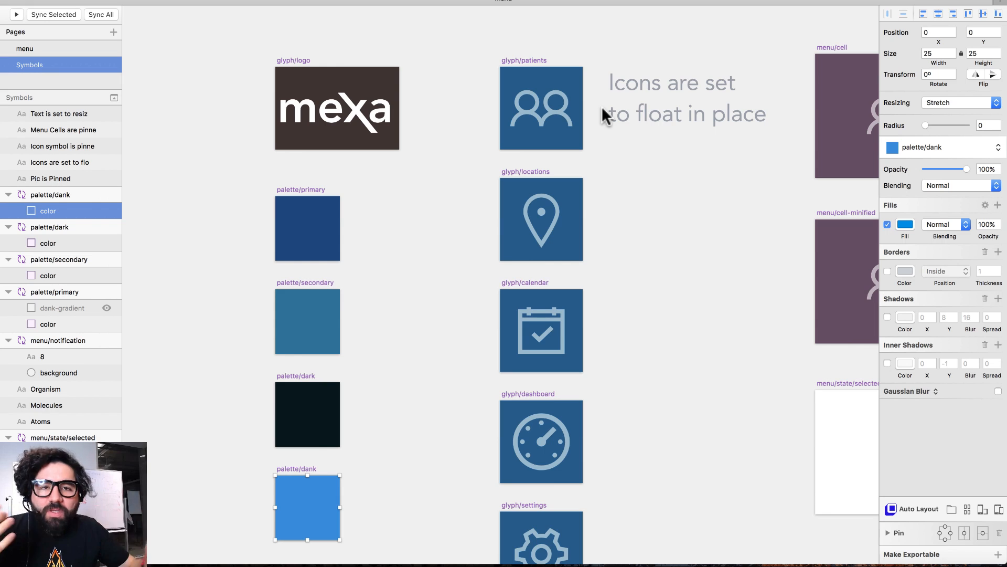
pyautogui.hscroll(2, 602, 106)
pyautogui.scroll(-1, 602, 106)
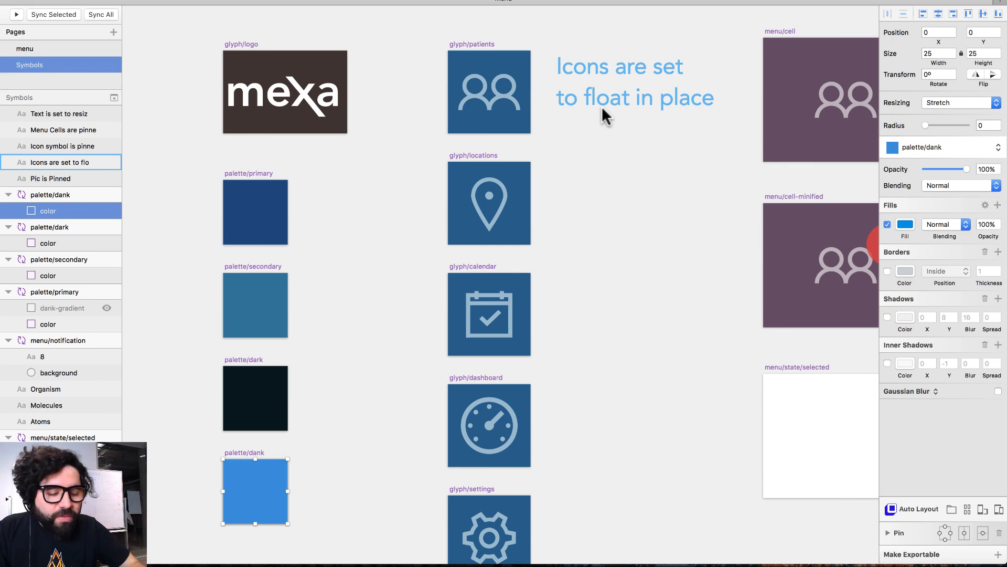
pyautogui.press('super+minus')
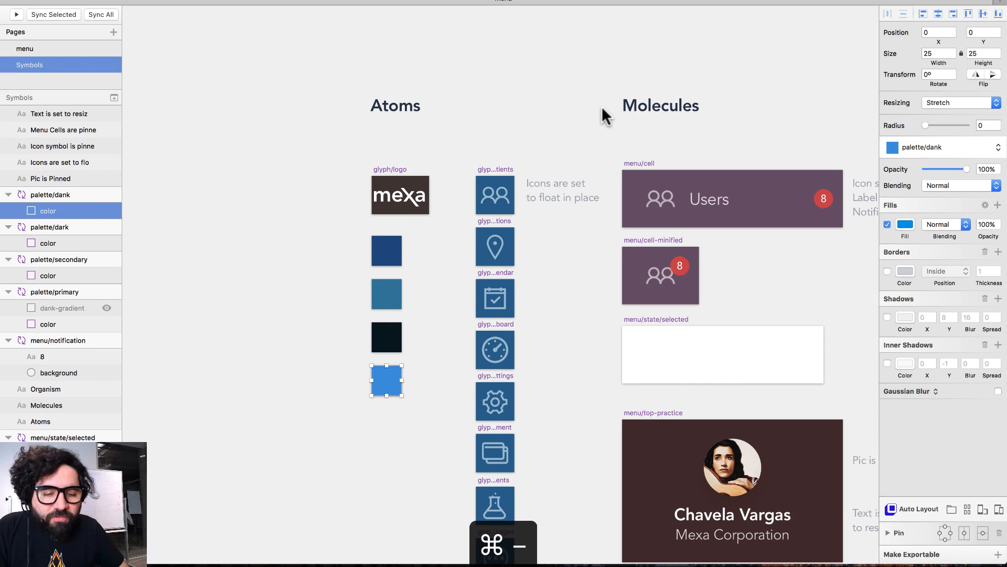
pyautogui.scroll(-3, 603, 106)
pyautogui.hscroll(1, 602, 106)
pyautogui.press('z')
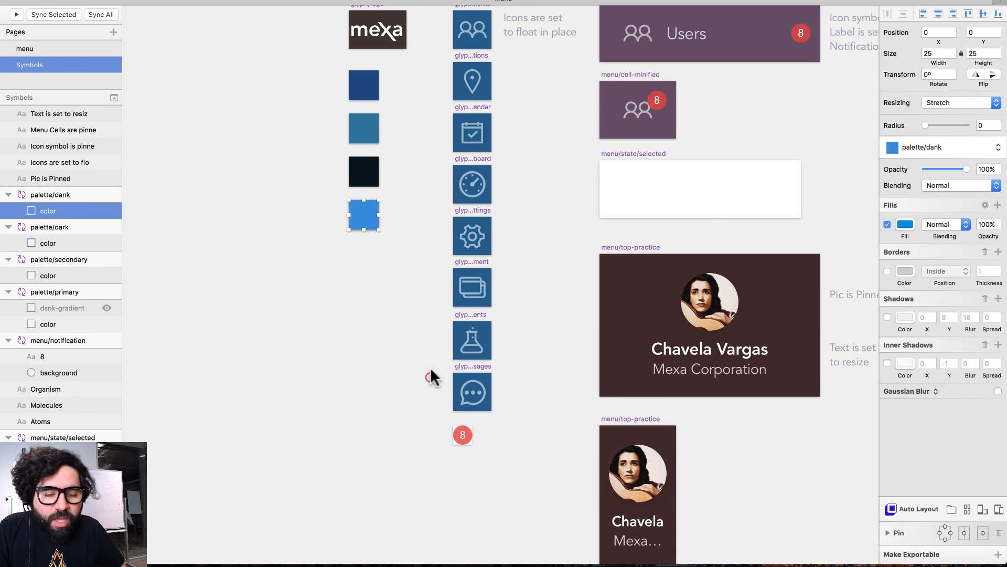
pyautogui.moveTo(430, 368); pyautogui.dragTo(521, 480)
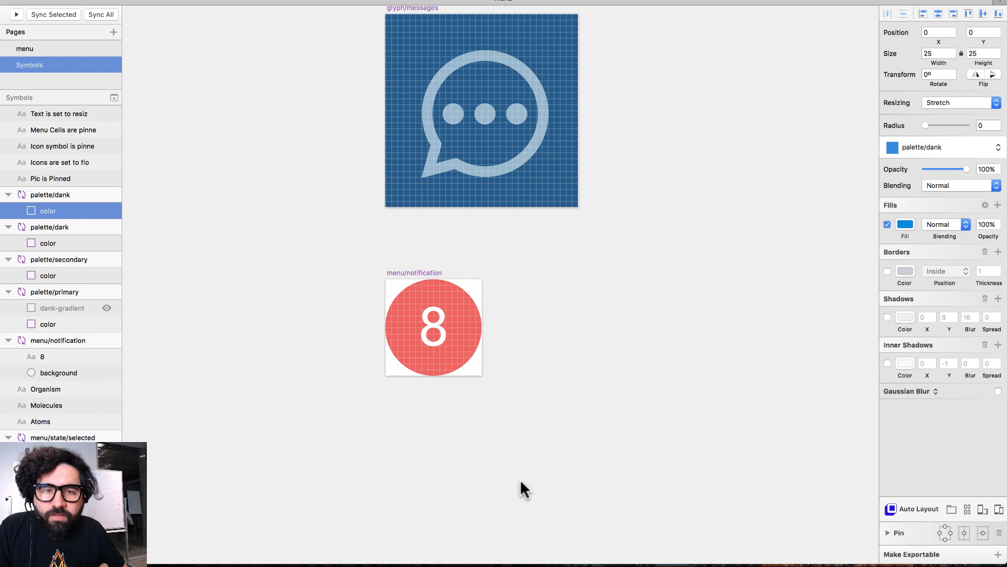
pyautogui.press('super+minus')
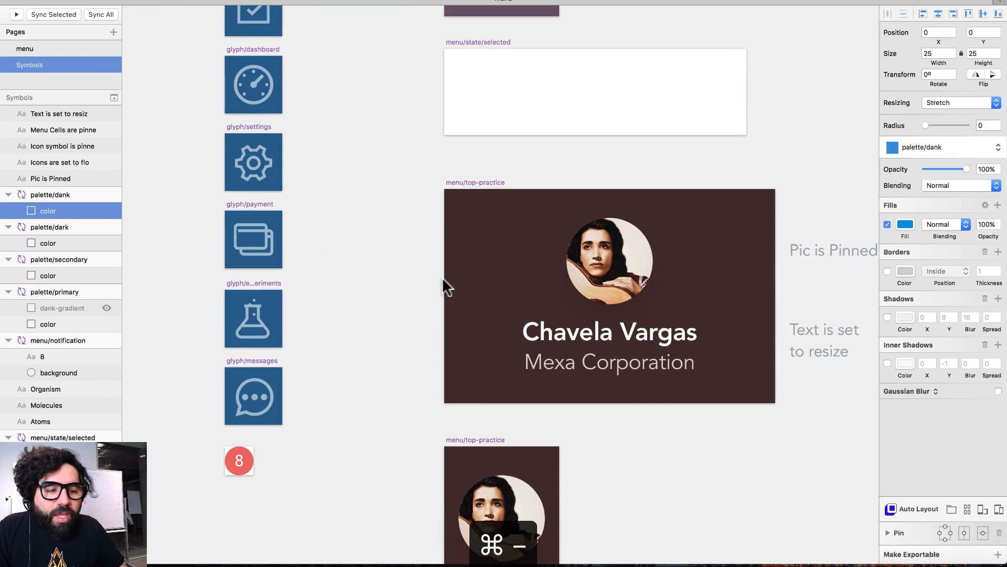
pyautogui.press('super+minus')
pyautogui.scroll(3, 443, 277)
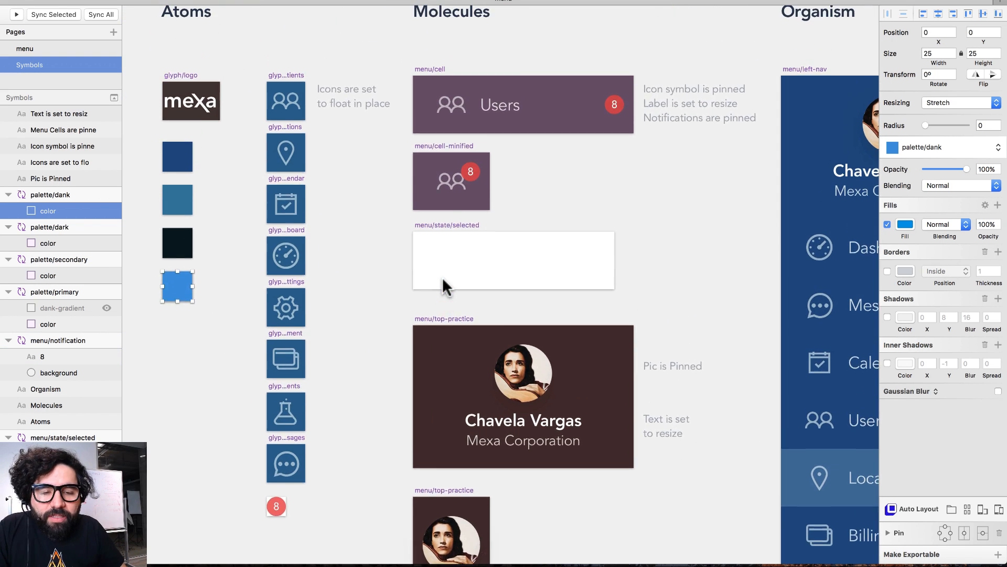
pyautogui.press('z')
pyautogui.moveTo(386, 62)
pyautogui.mouseDown()
pyautogui.moveTo(411, 108)
pyautogui.moveTo(669, 397)
pyautogui.moveTo(672, 464)
pyautogui.mouseUp()
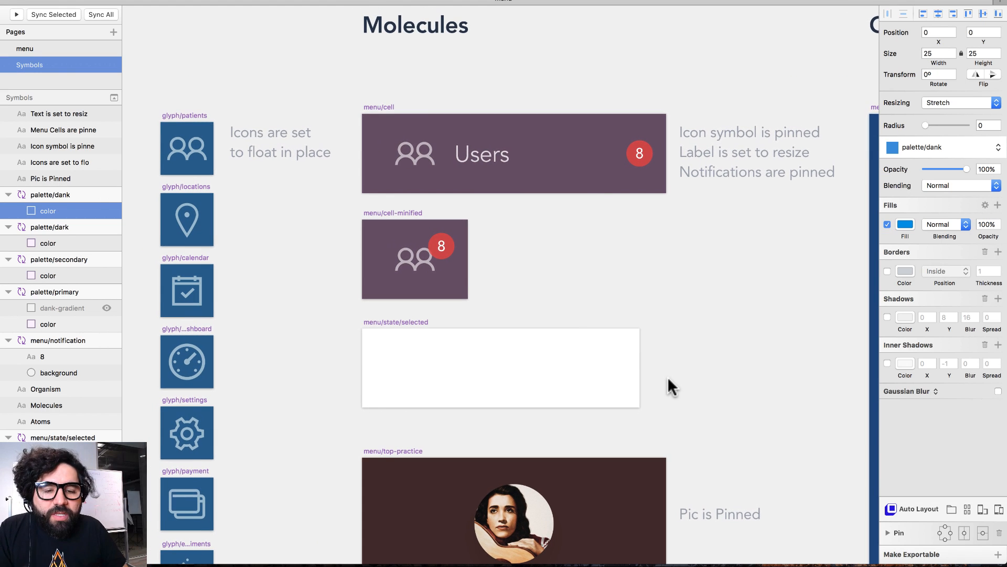
pyautogui.click(422, 148)
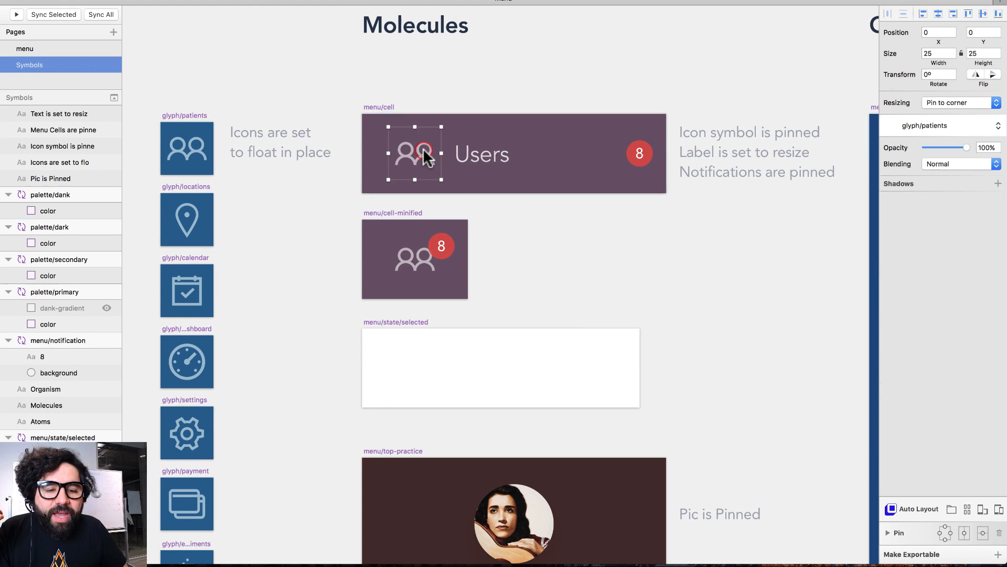
pyautogui.click(480, 157)
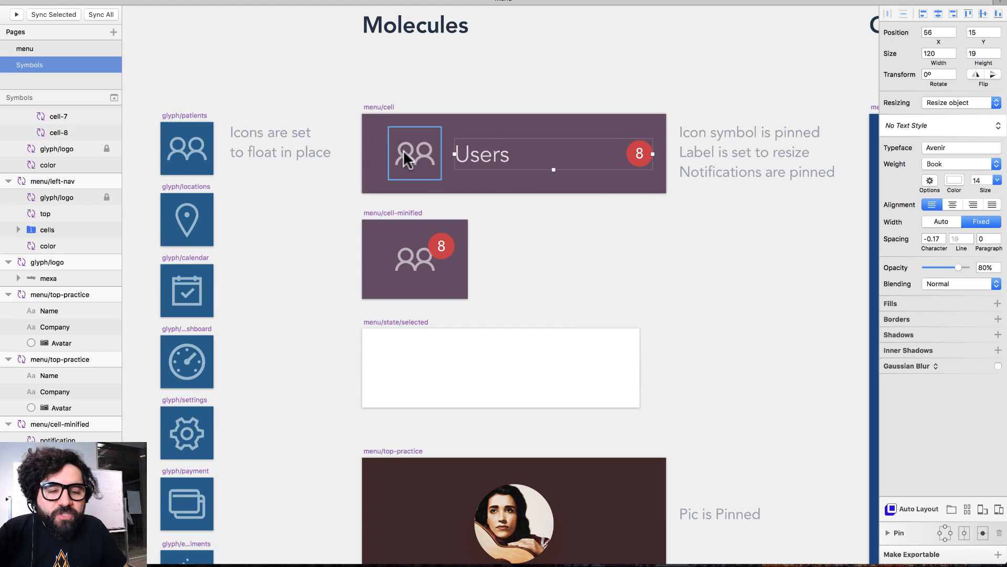
pyautogui.click(585, 260)
pyautogui.click(489, 159)
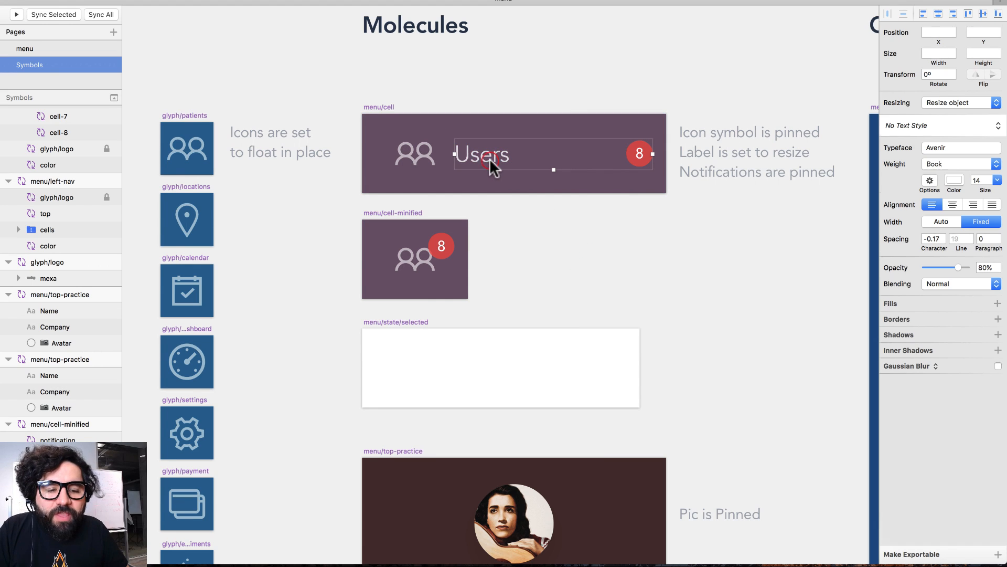
pyautogui.hscroll(-10, 490, 220)
pyautogui.hscroll(10, 420, 244)
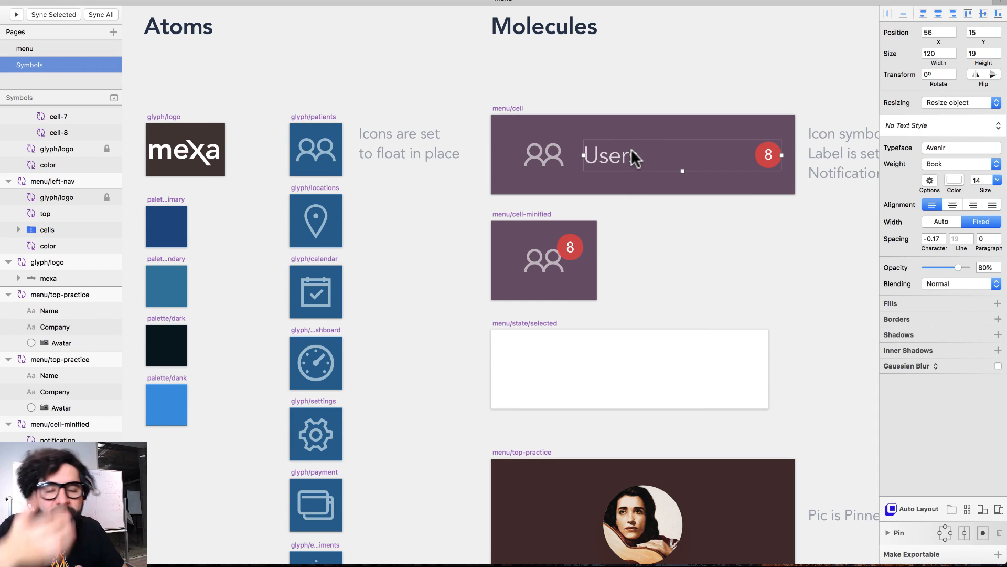
pyautogui.hscroll(8, 631, 149)
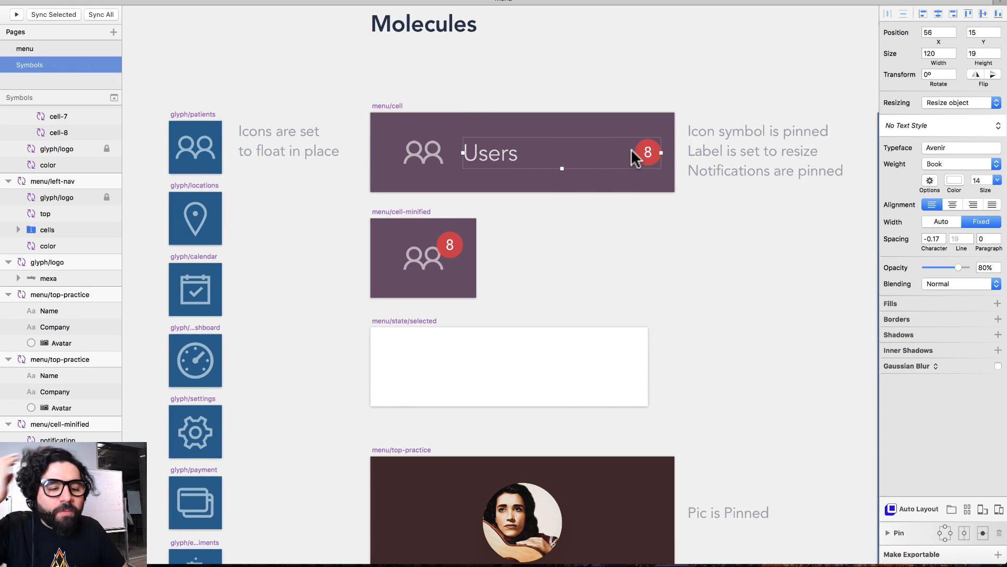
pyautogui.hscroll(3, 414, 173)
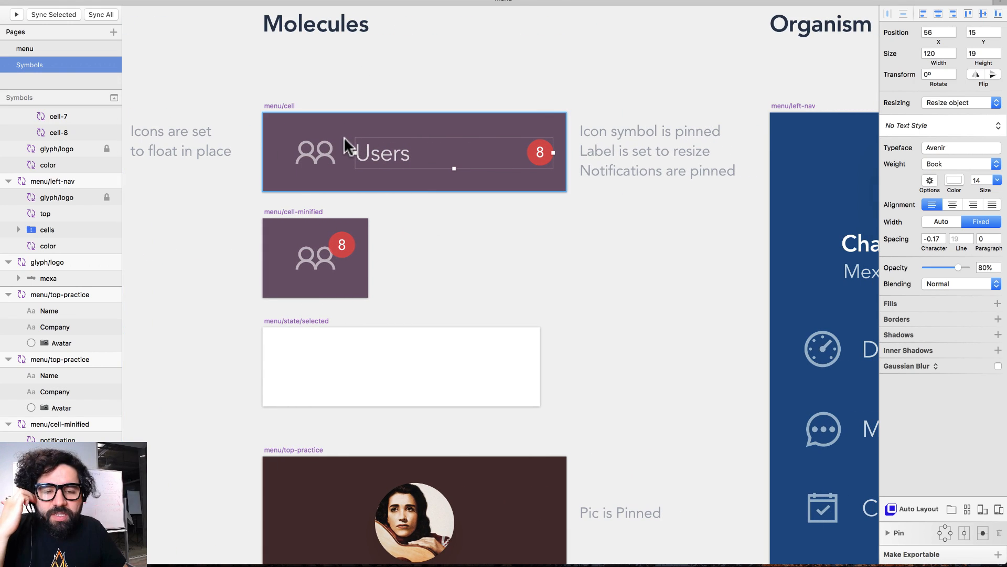
pyautogui.scroll(-15, 365, 215)
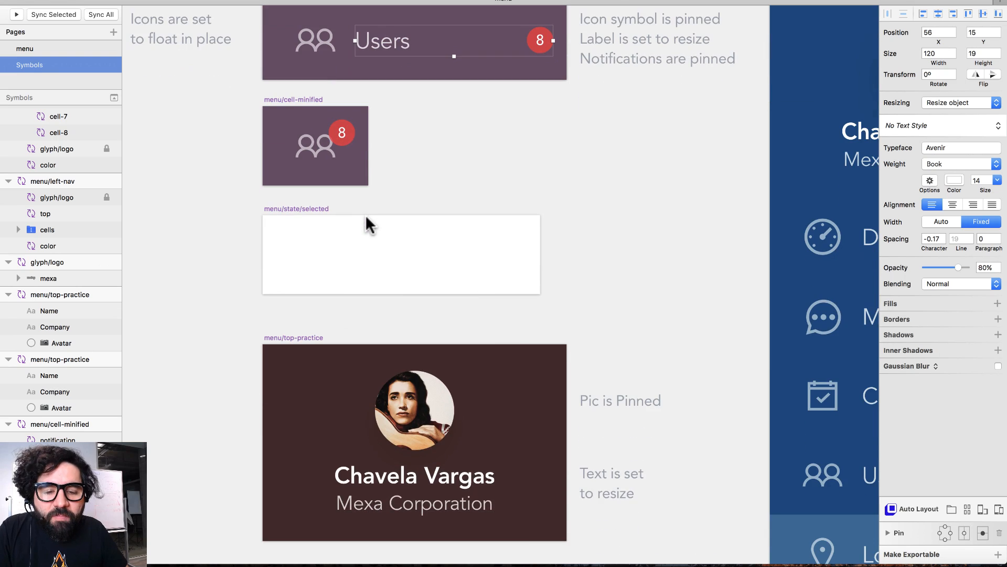
pyautogui.scroll(-1, 365, 215)
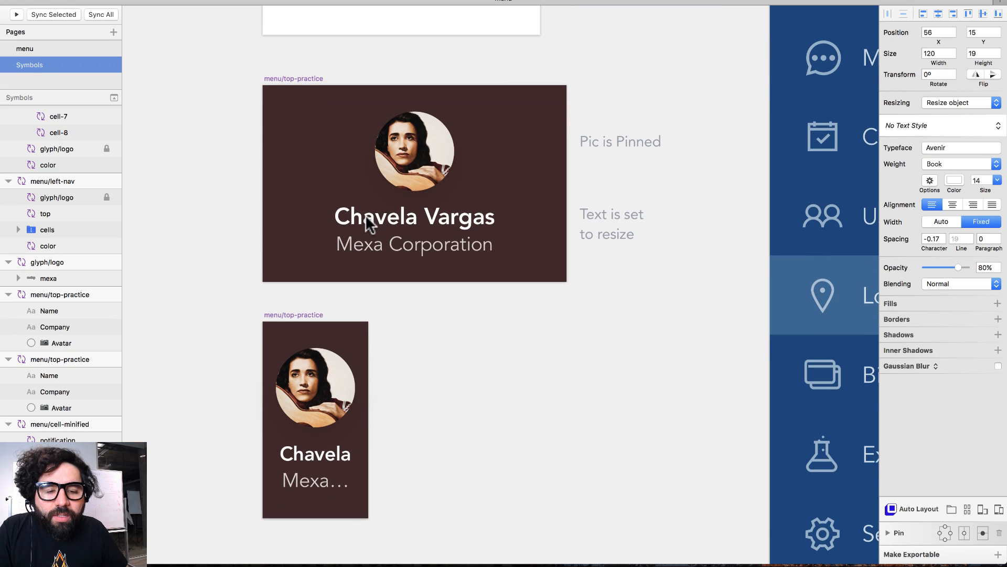
pyautogui.click(434, 147)
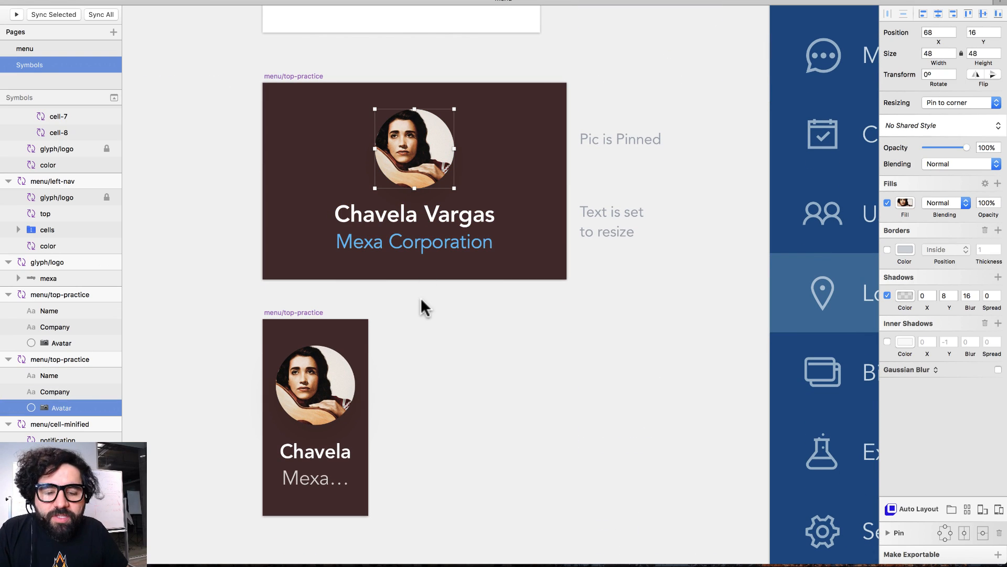
pyautogui.hscroll(5, 421, 297)
pyautogui.press('super+minus')
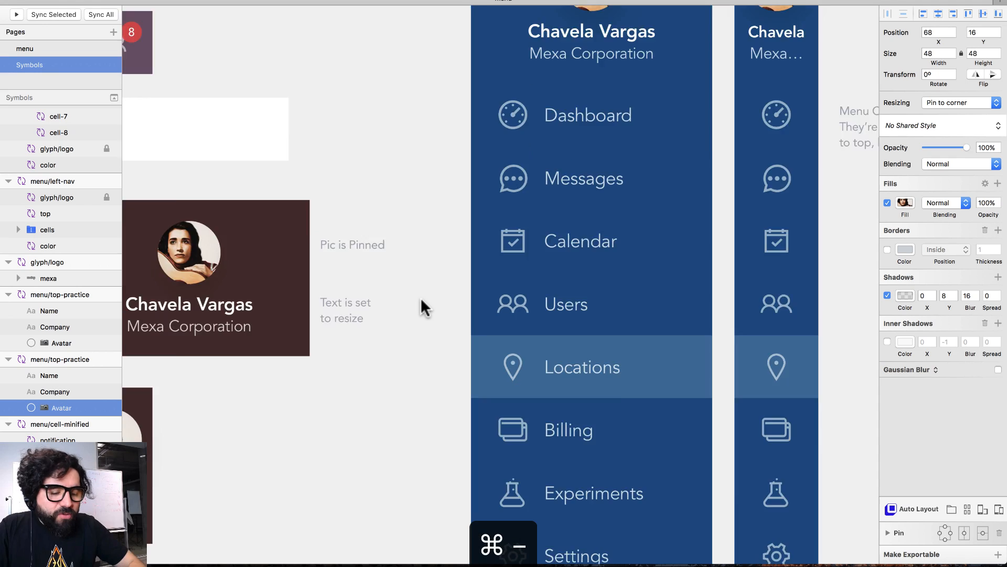
pyautogui.hscroll(2, 421, 297)
pyautogui.moveTo(391, 122); pyautogui.dragTo(577, 385)
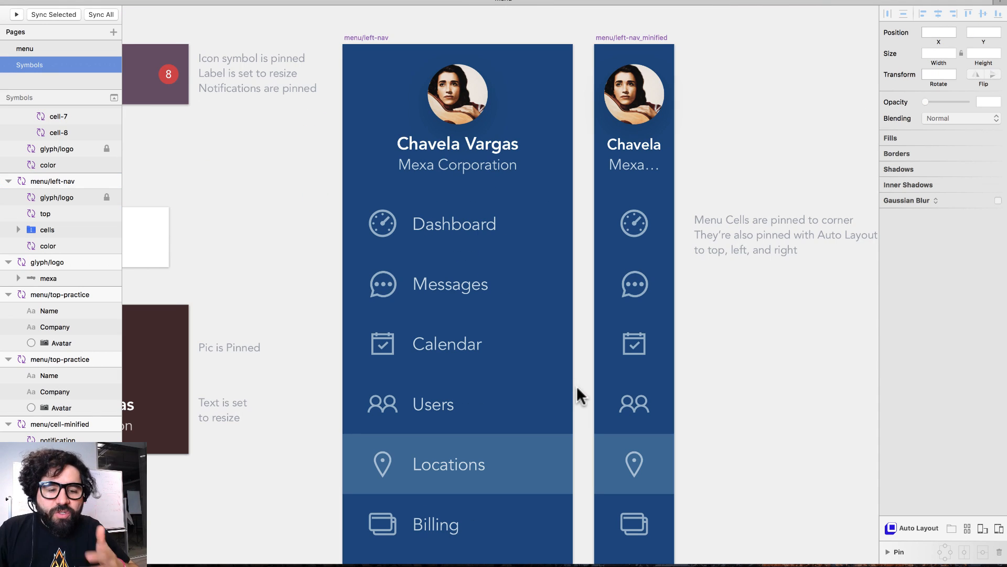
pyautogui.hscroll(1, 577, 386)
pyautogui.click(480, 133)
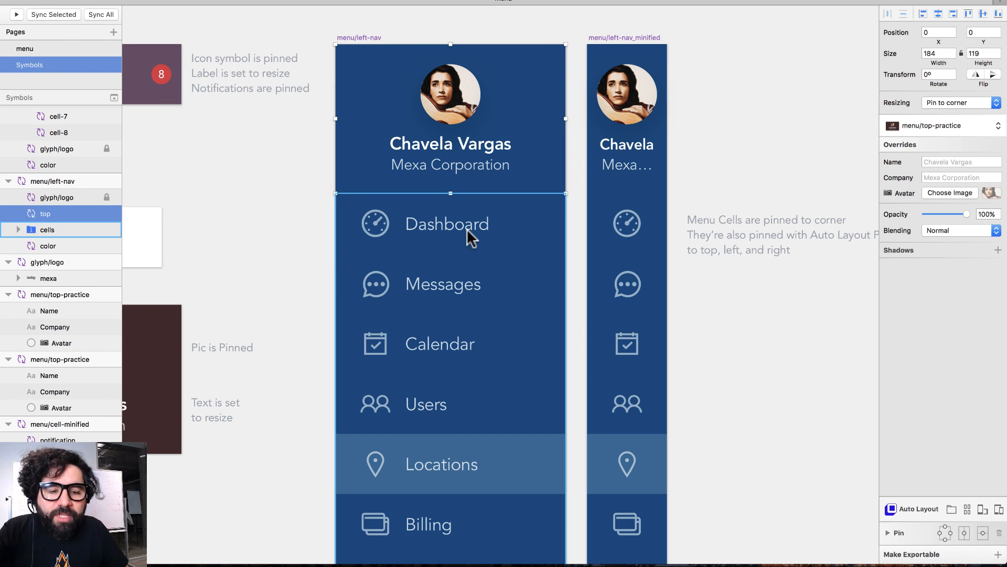
pyautogui.scroll(-5, 469, 236)
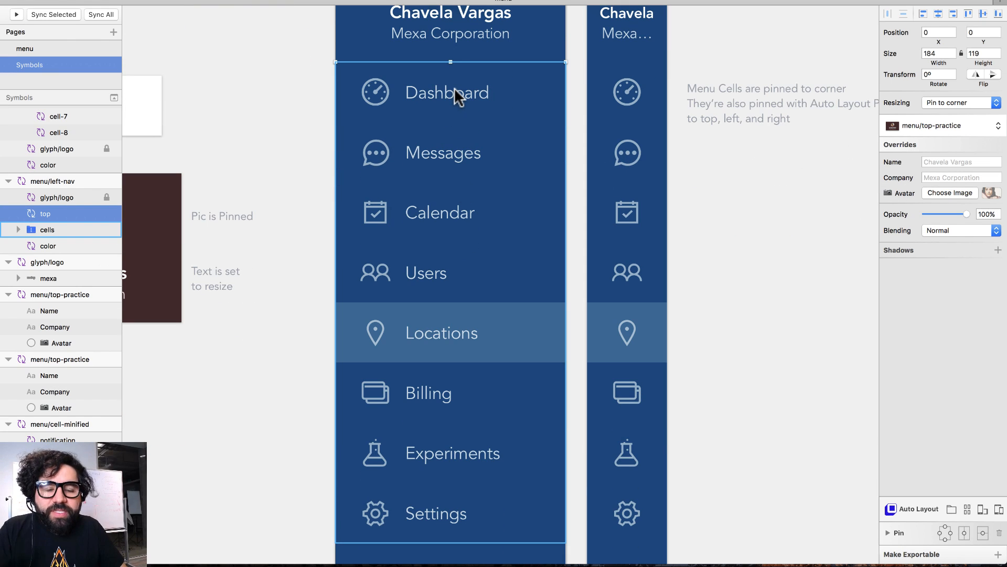
pyautogui.hscroll(-10, 454, 87)
pyautogui.scroll(7, 454, 87)
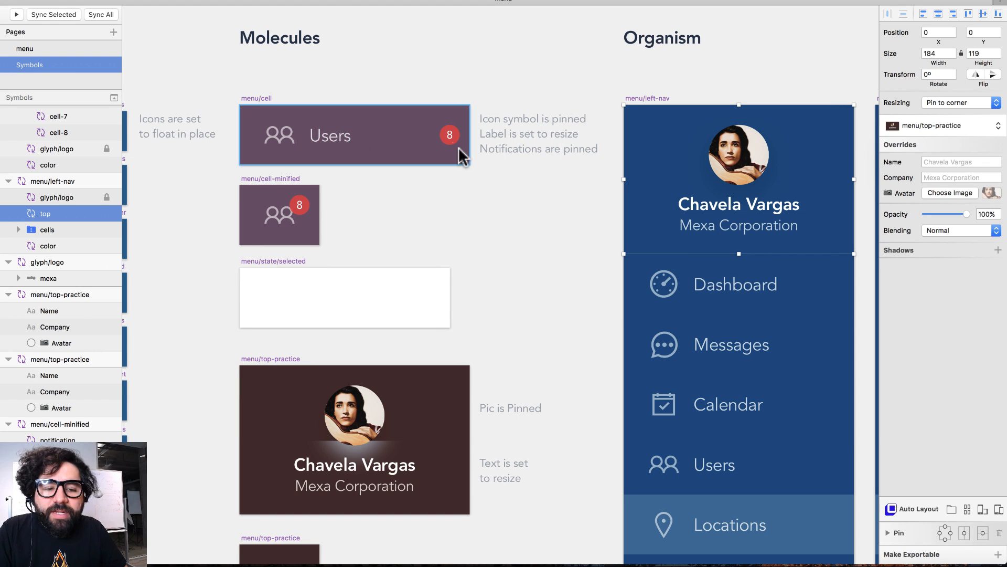
pyautogui.hscroll(10, 446, 147)
pyautogui.scroll(-7, 446, 149)
pyautogui.hscroll(4, 445, 150)
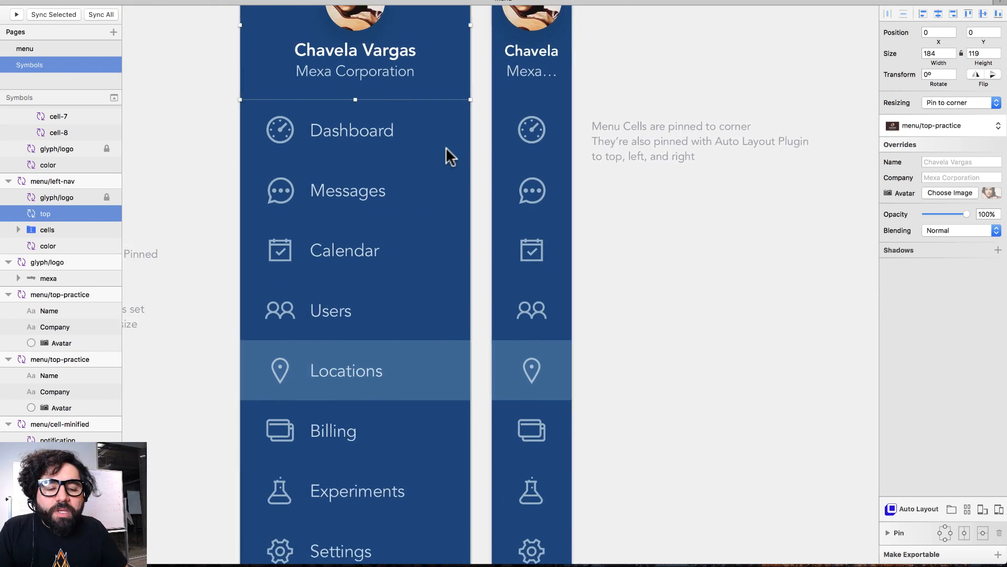
pyautogui.click(218, 97)
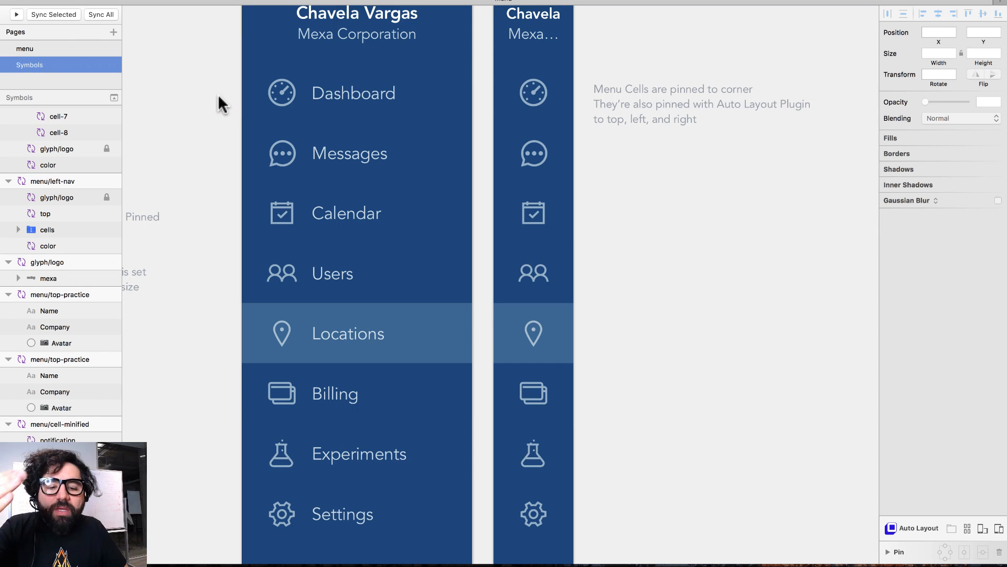
pyautogui.scroll(-15, 219, 98)
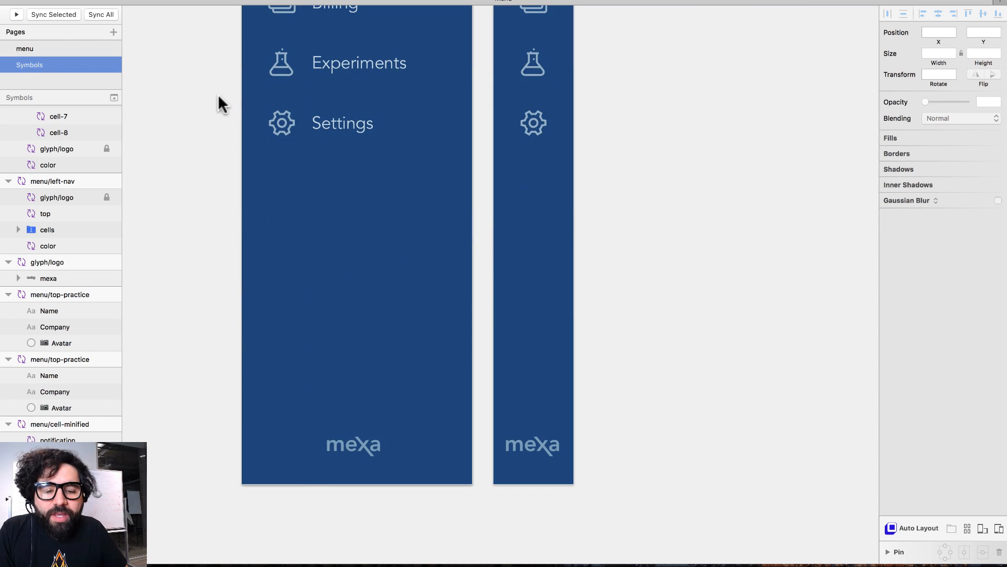
pyautogui.scroll(14, 219, 96)
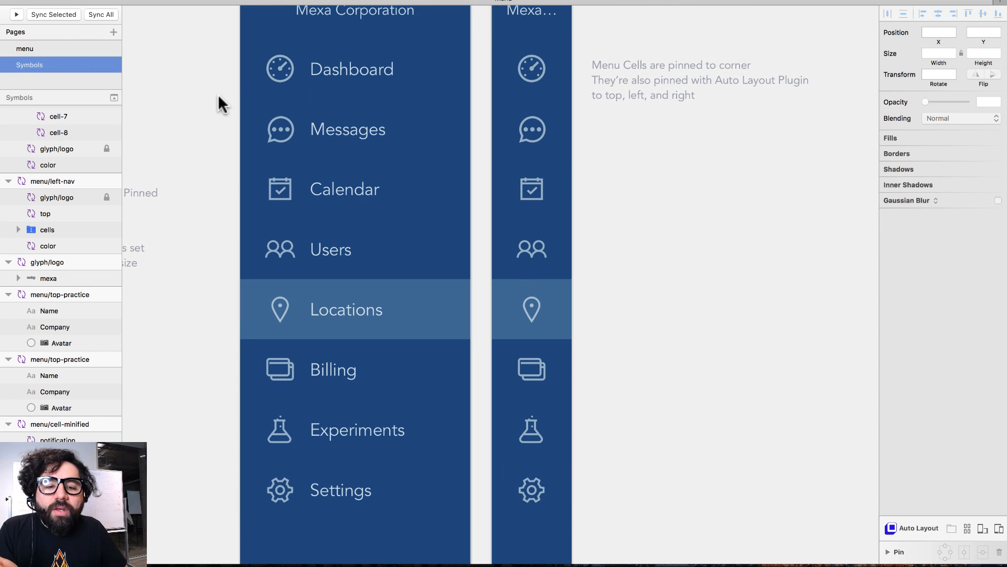
pyautogui.click(358, 68)
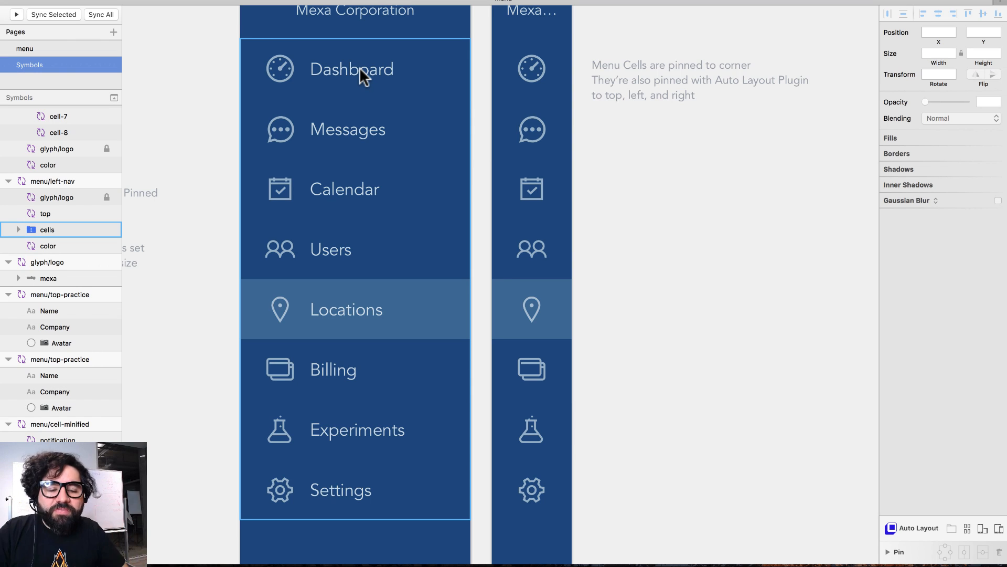
pyautogui.hscroll(3, 360, 67)
pyautogui.scroll(2, 360, 67)
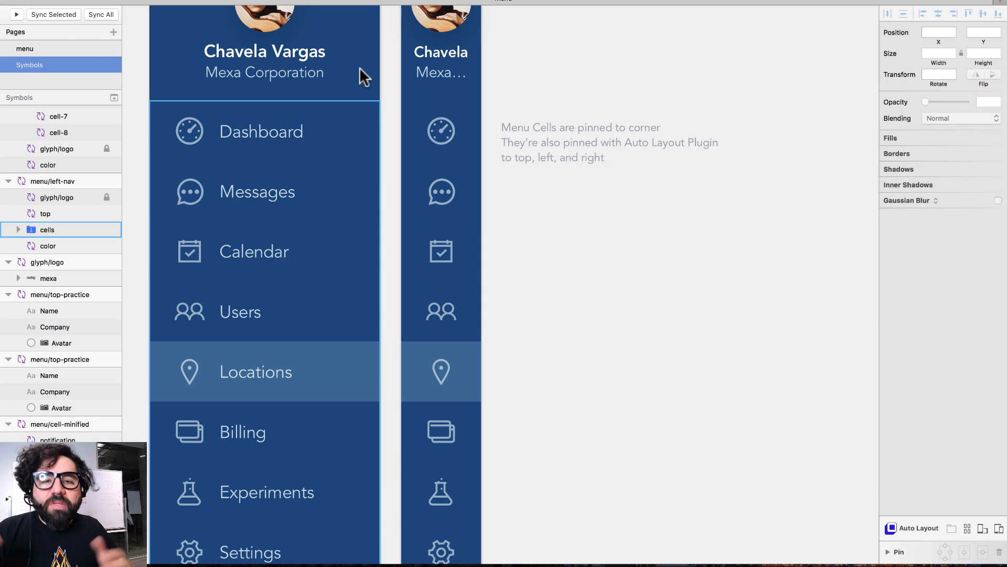
pyautogui.hscroll(-15, 360, 67)
pyautogui.scroll(2, 360, 67)
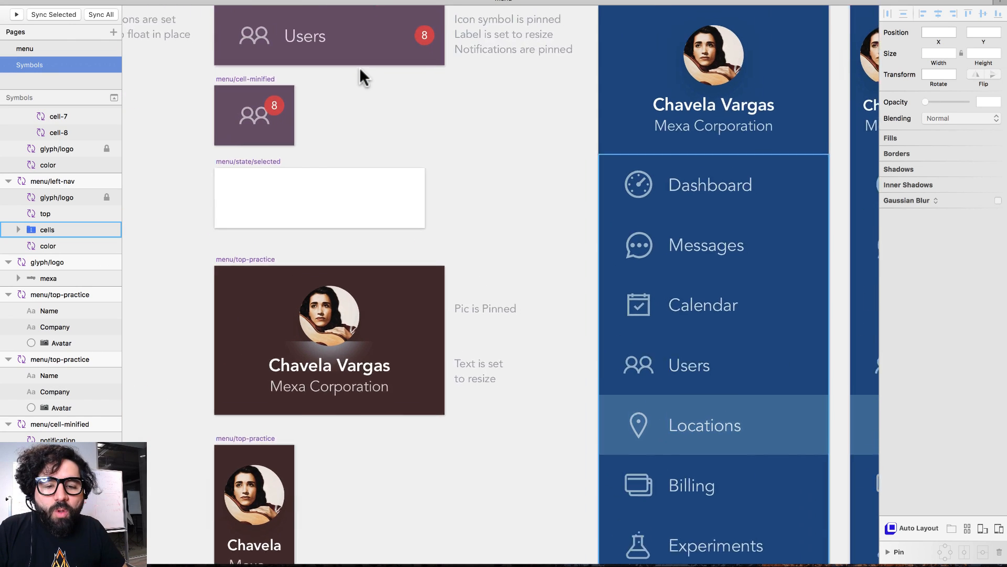
pyautogui.scroll(1, 360, 67)
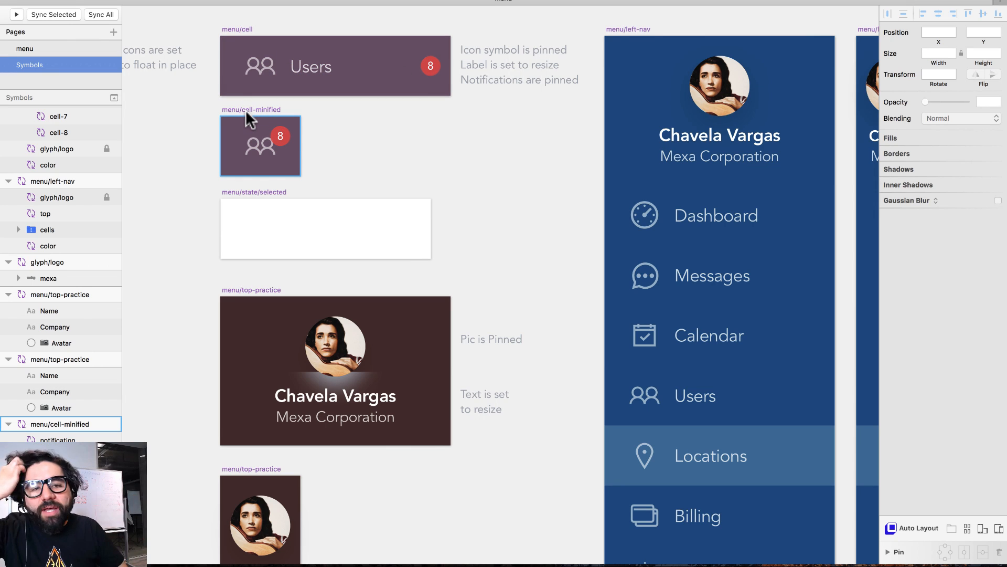
pyautogui.hscroll(15, 245, 110)
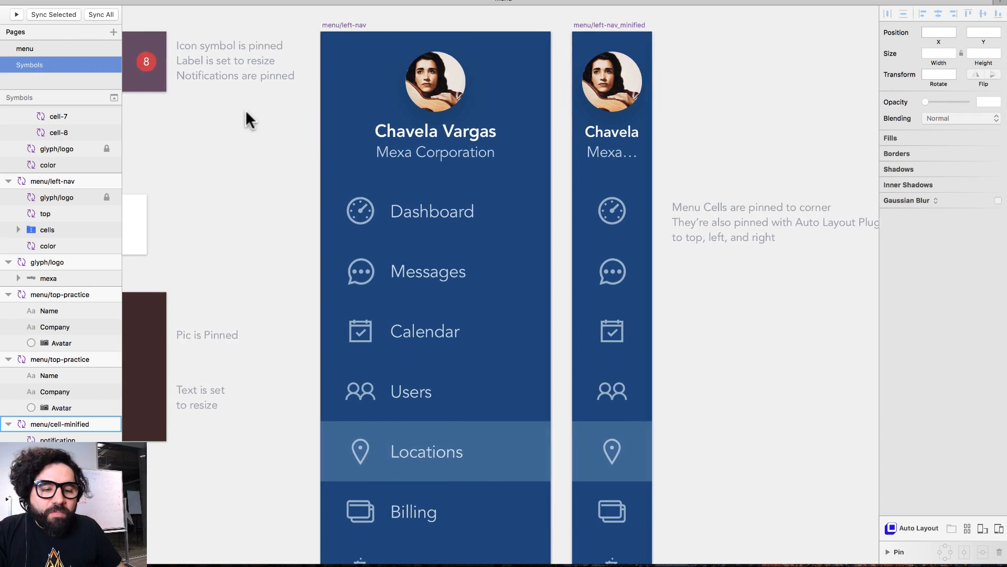
pyautogui.press('super+minus')
pyautogui.press('super+minus')
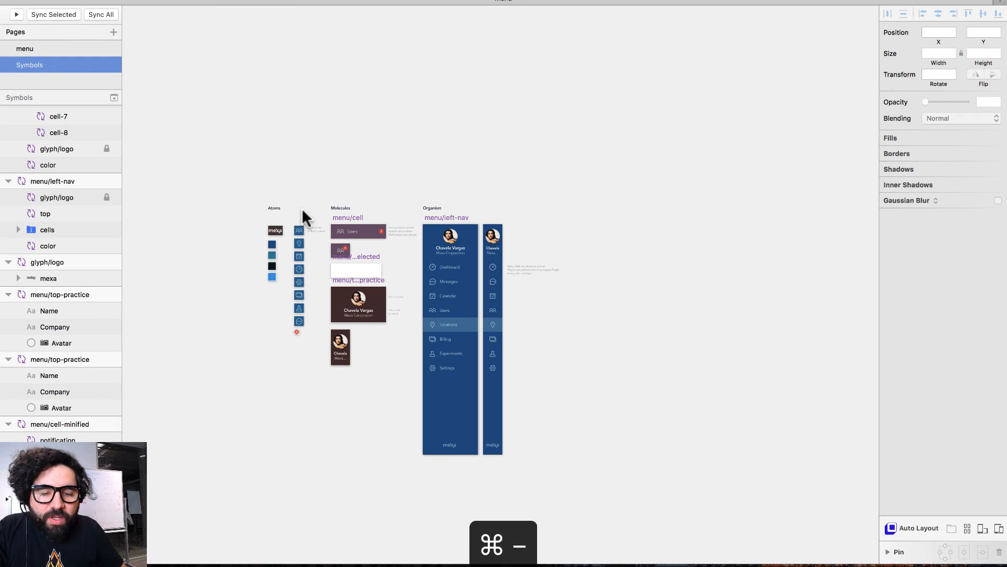
pyautogui.moveTo(258, 213); pyautogui.dragTo(339, 302)
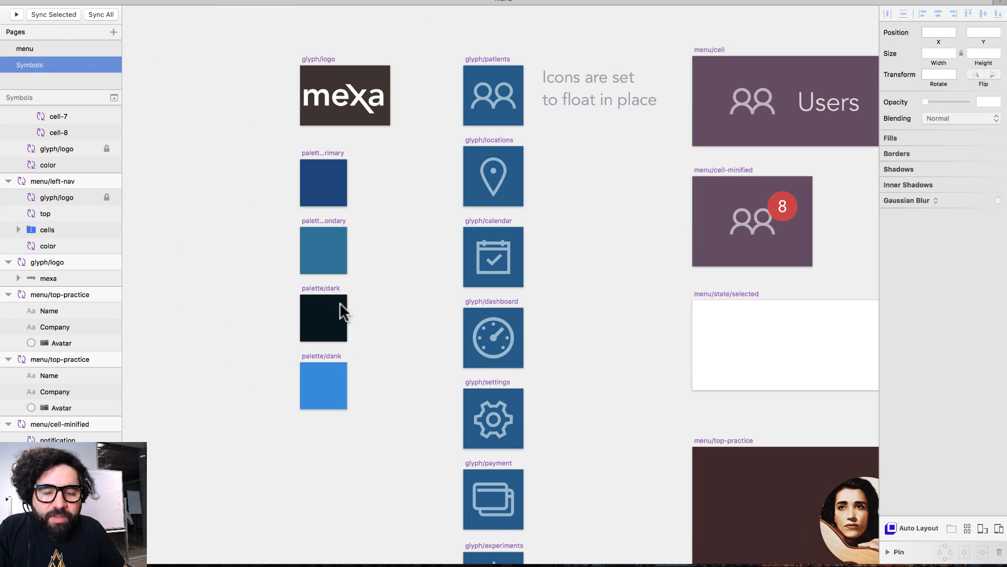
pyautogui.moveTo(278, 55); pyautogui.dragTo(429, 181)
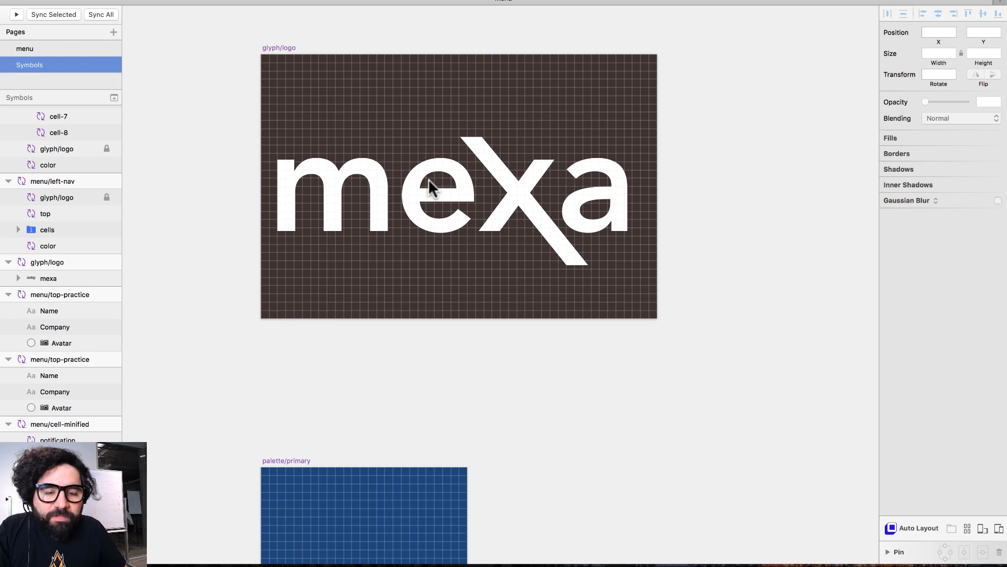
pyautogui.press('super+minus')
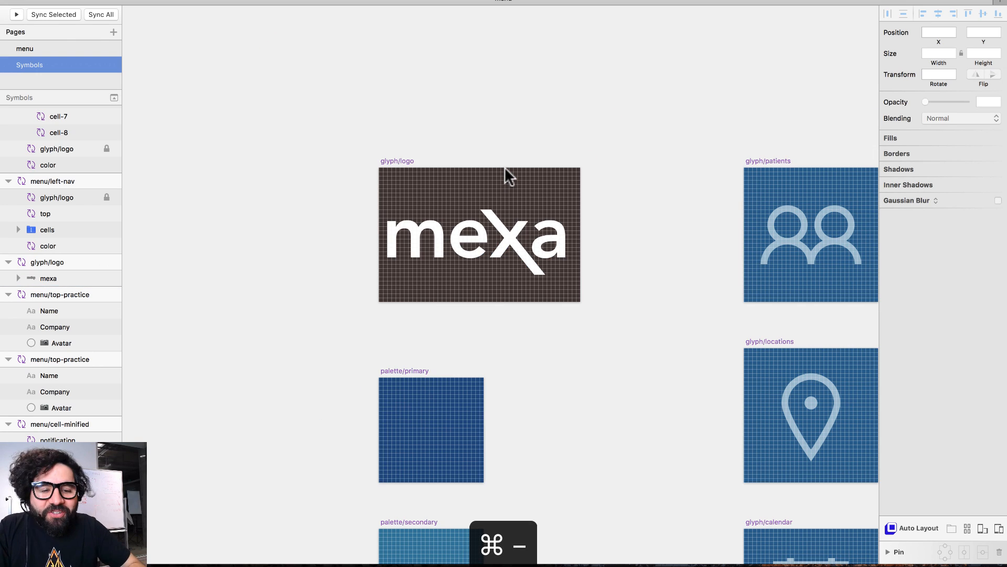
pyautogui.scroll(-10, 504, 168)
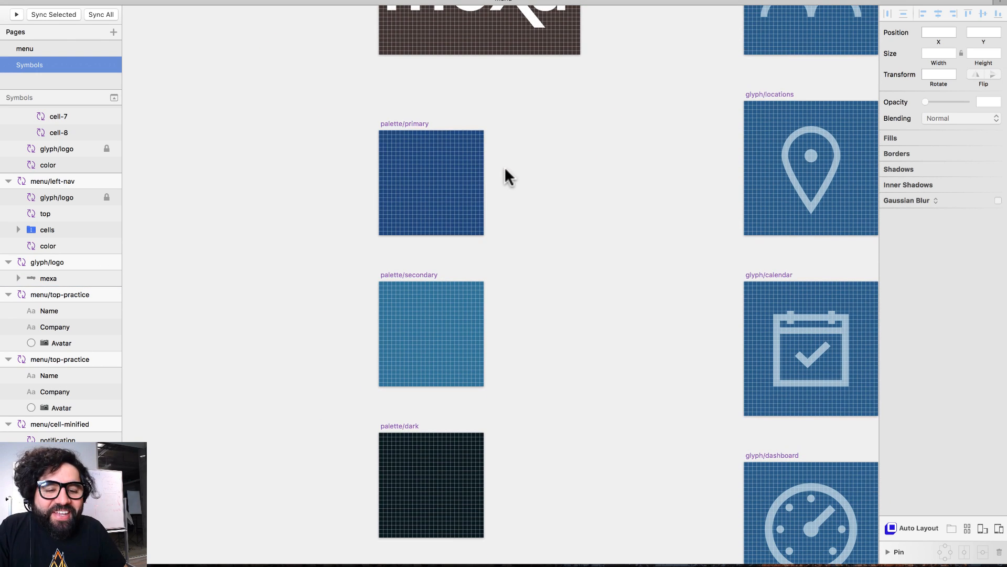
pyautogui.scroll(-4, 497, 210)
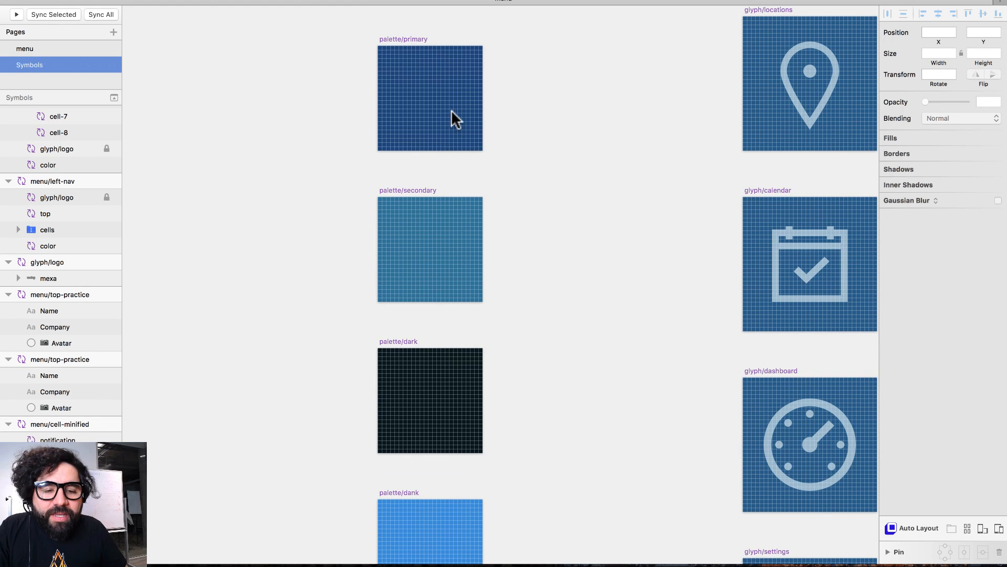
pyautogui.click(448, 111)
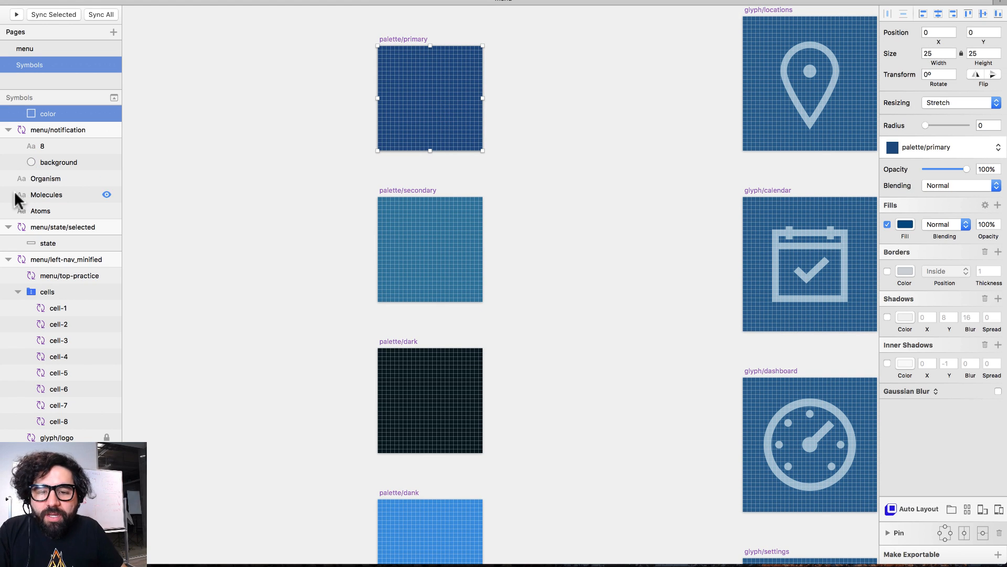
pyautogui.scroll(5, 15, 193)
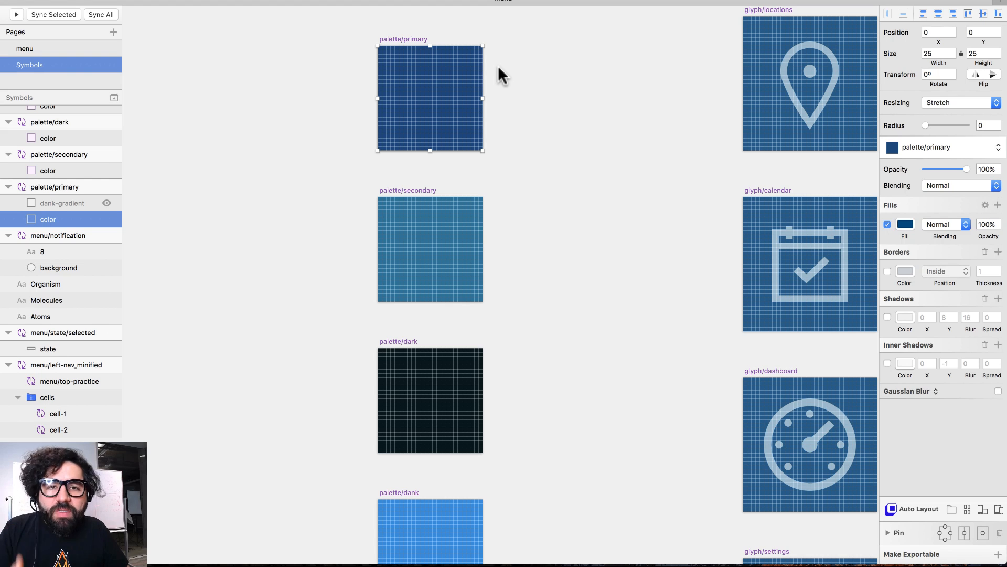
pyautogui.click(449, 239)
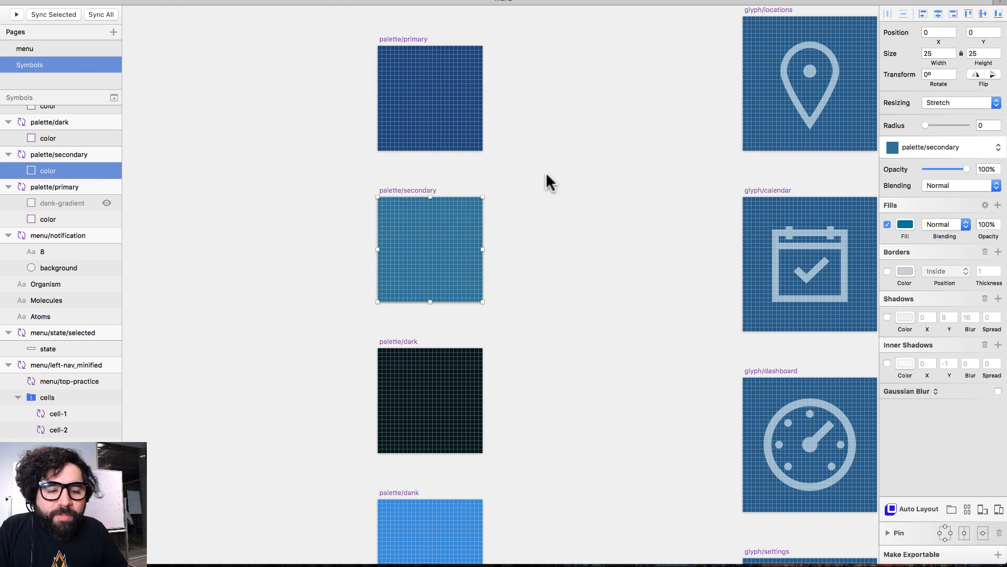
pyautogui.scroll(-1, 546, 181)
pyautogui.scroll(-3, 540, 210)
pyautogui.click(434, 350)
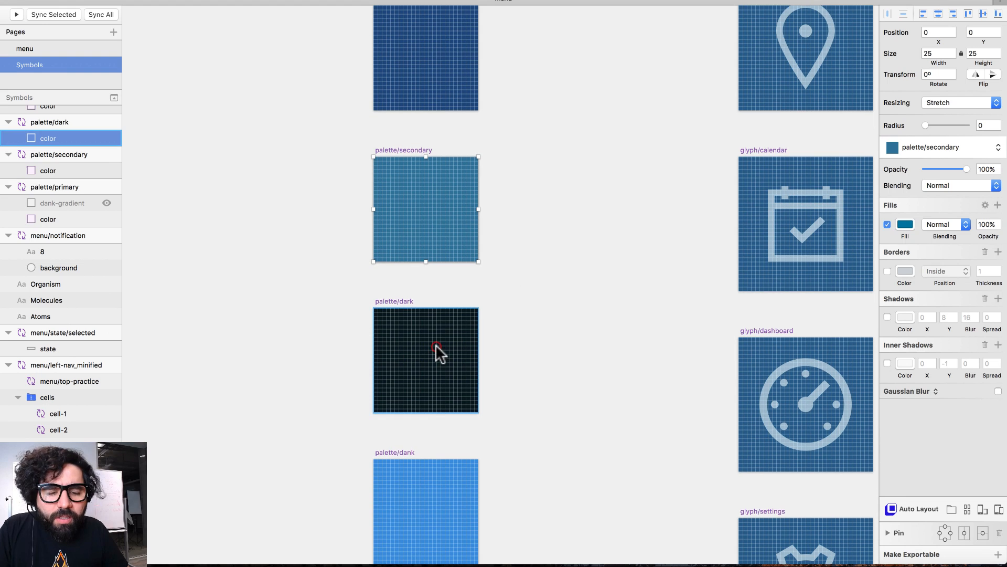
pyautogui.scroll(-5, 546, 348)
pyautogui.click(430, 423)
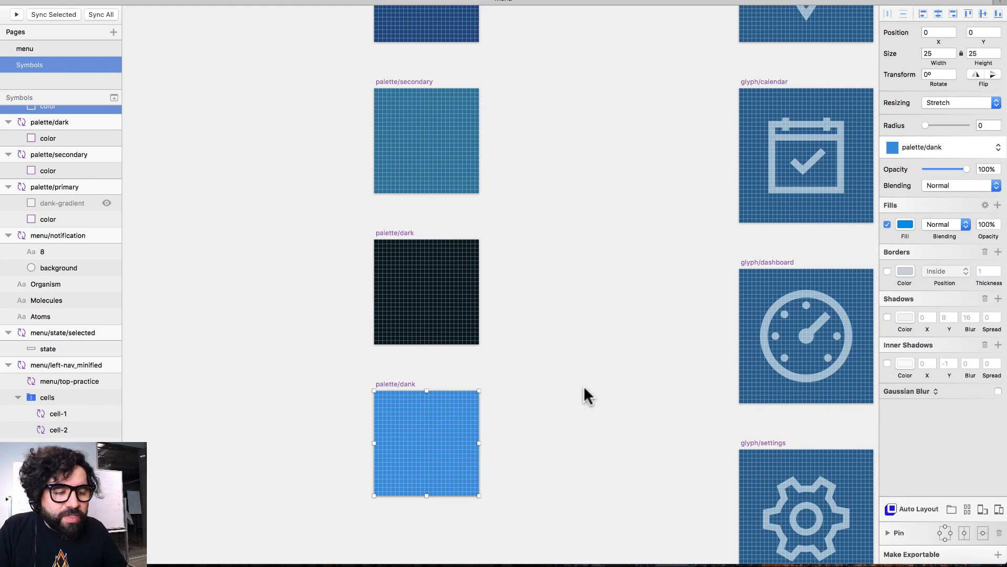
pyautogui.scroll(10, 581, 366)
pyautogui.hscroll(-7, 582, 367)
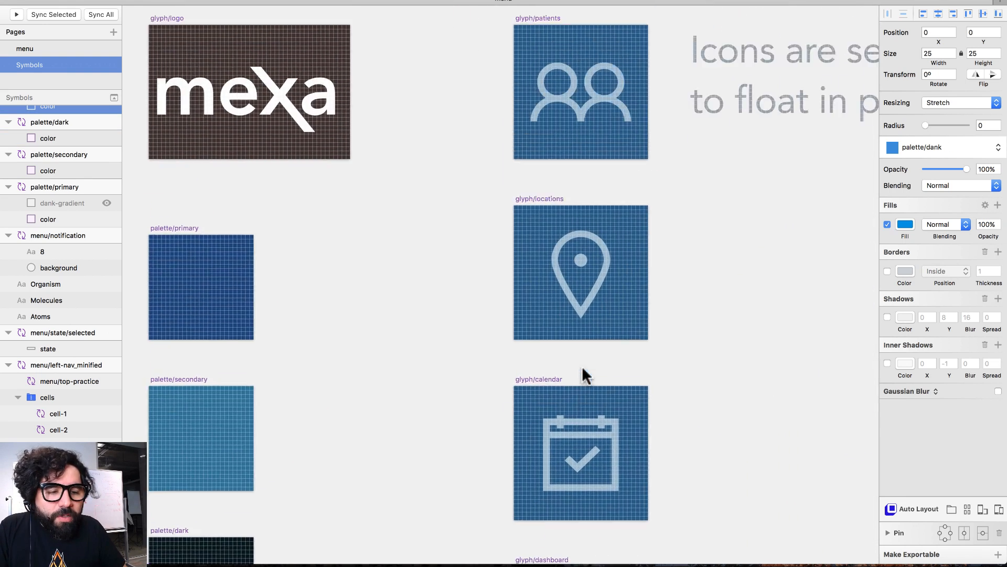
pyautogui.hscroll(3, 582, 367)
pyautogui.scroll(-2, 581, 366)
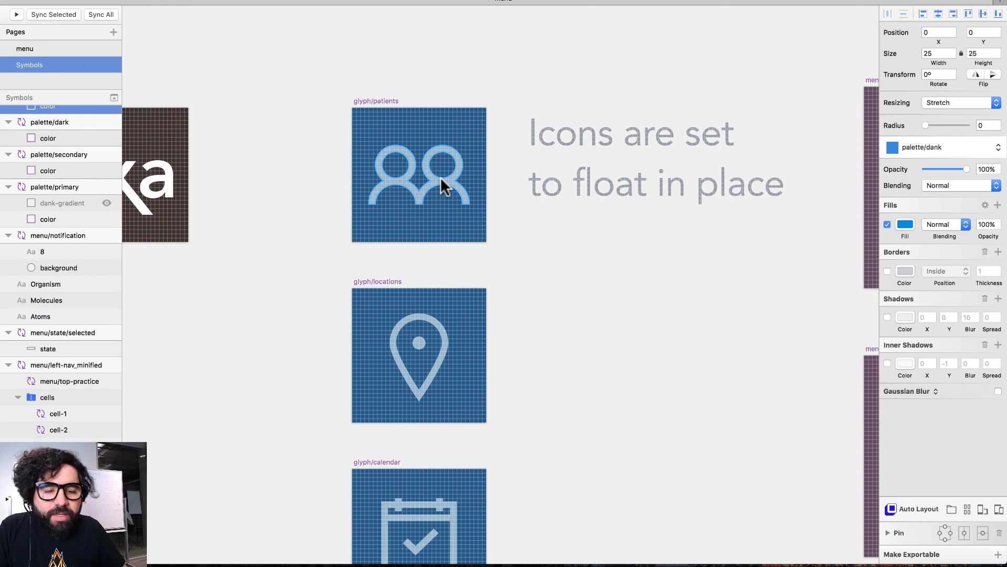
pyautogui.click(440, 178)
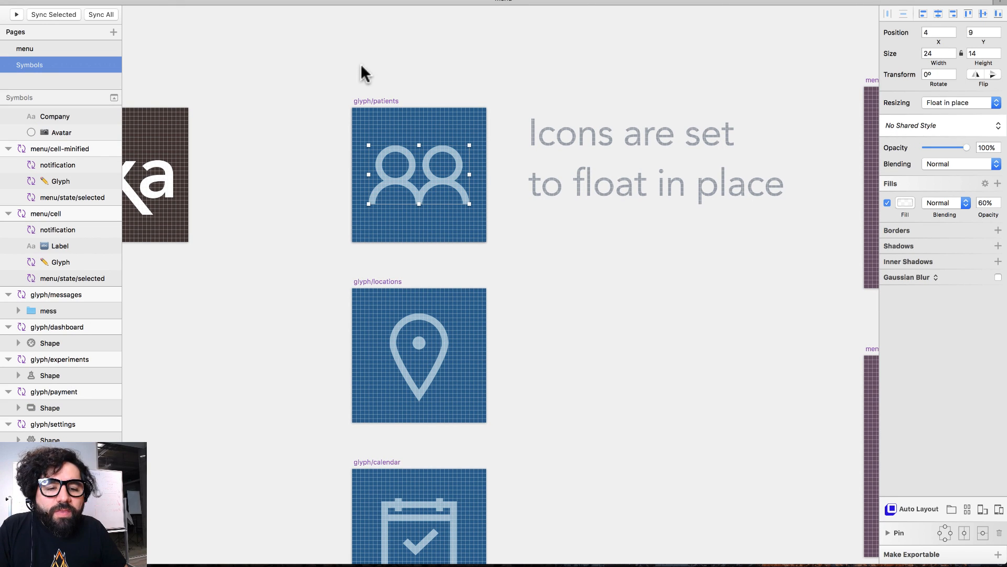
pyautogui.click(366, 101)
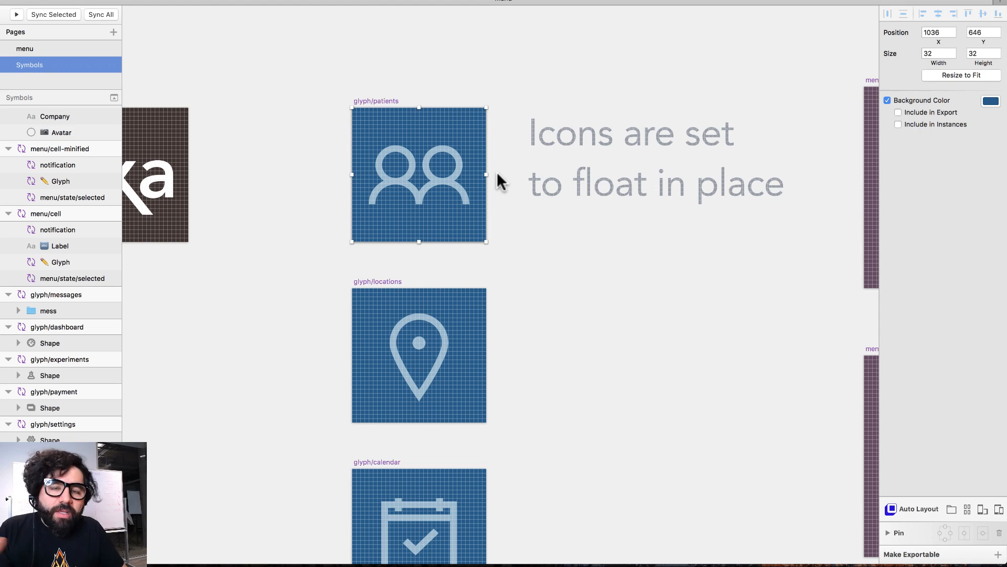
pyautogui.click(523, 237)
pyautogui.click(454, 179)
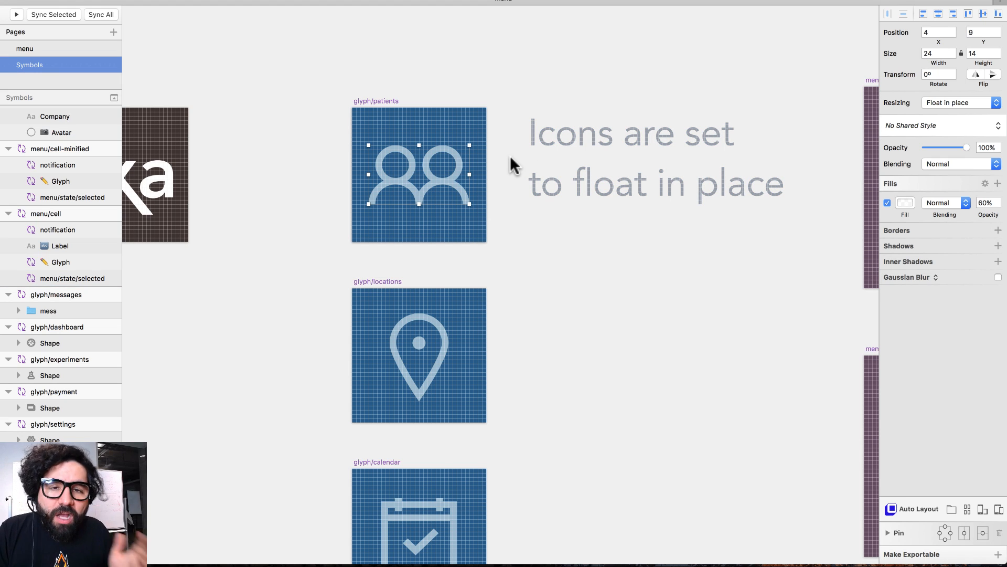
pyautogui.hscroll(10, 510, 155)
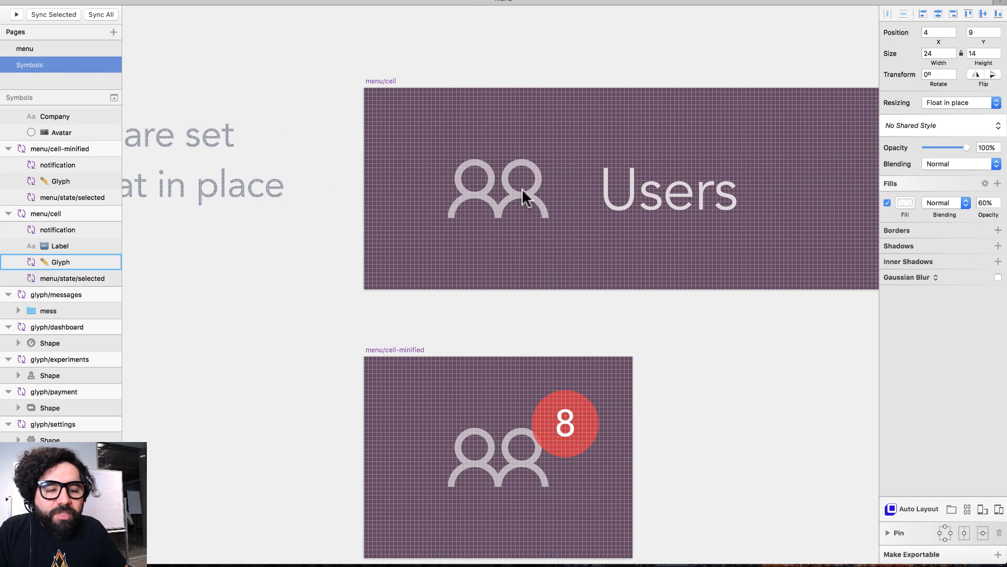
pyautogui.hscroll(-7, 509, 174)
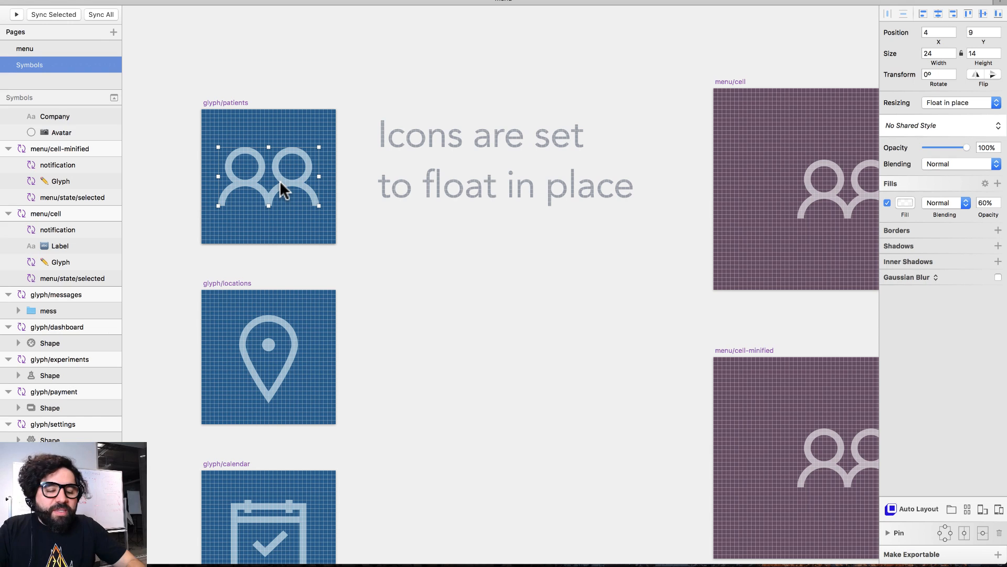
pyautogui.press('super+minus')
pyautogui.scroll(-6, 279, 181)
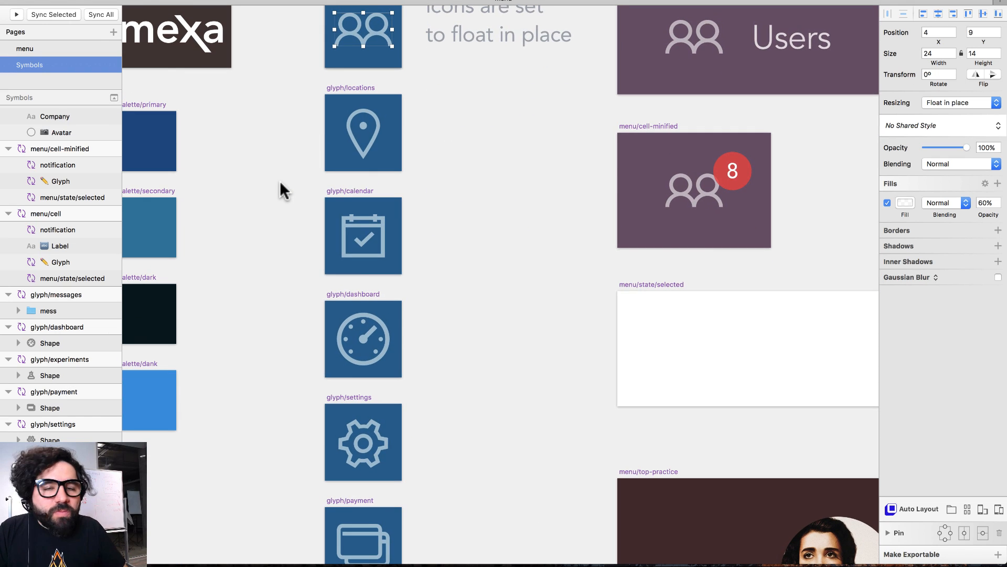
pyautogui.hscroll(2, 279, 180)
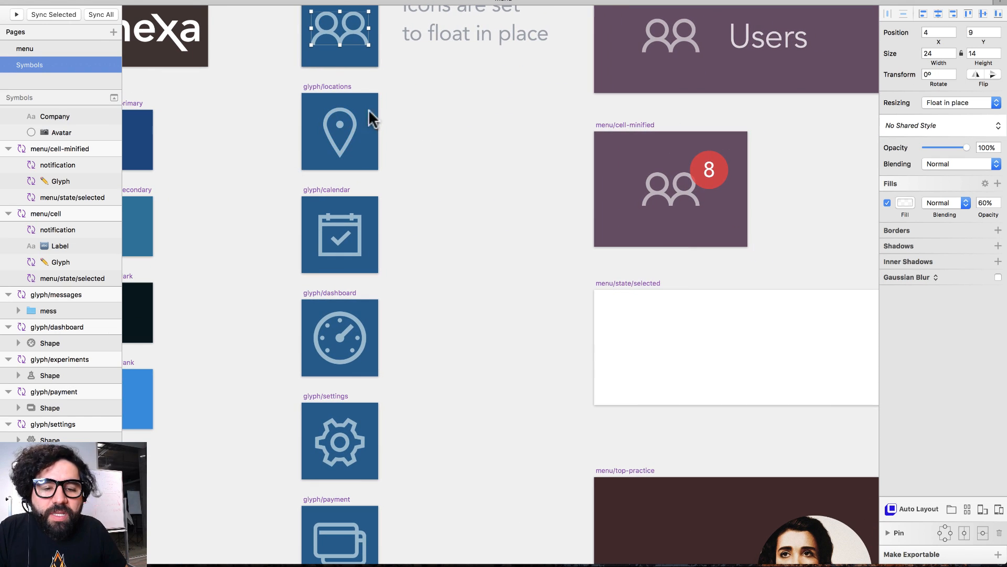
pyautogui.scroll(-10, 383, 263)
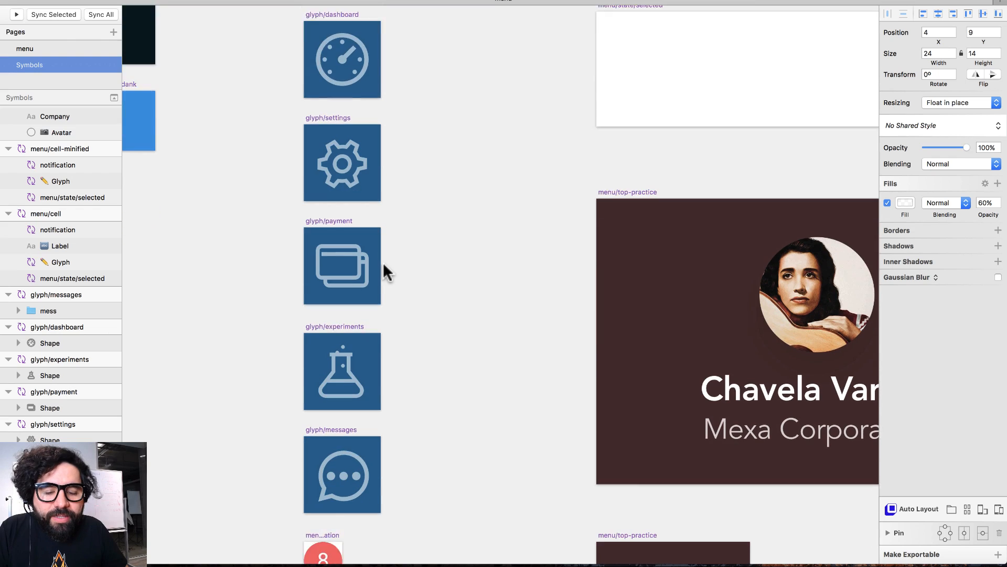
# - Zoom into the menu/notification symbol and select its 8 badge number
pyautogui.moveTo(241, 370); pyautogui.dragTo(518, 544)
pyautogui.click(356, 205)
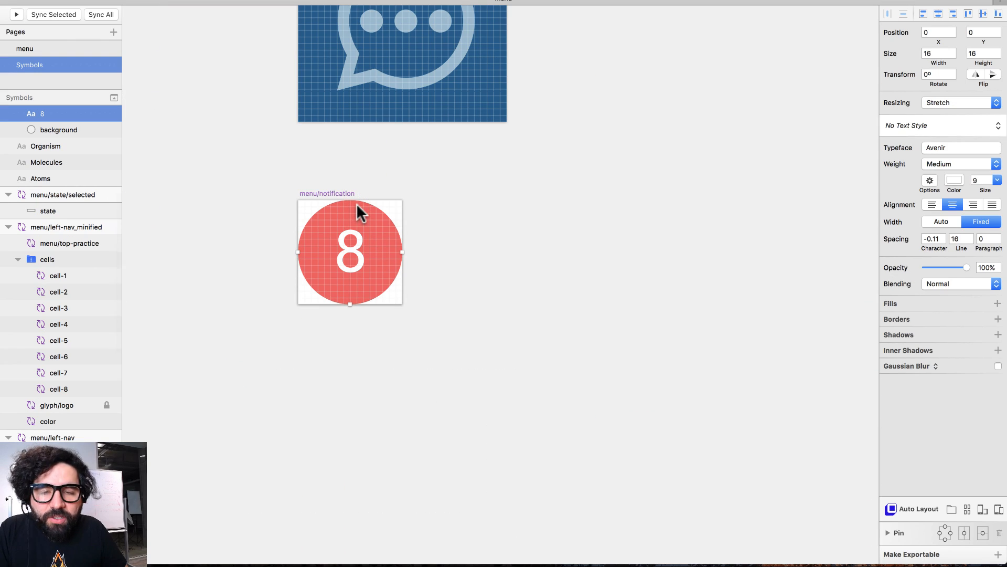
pyautogui.click(513, 218)
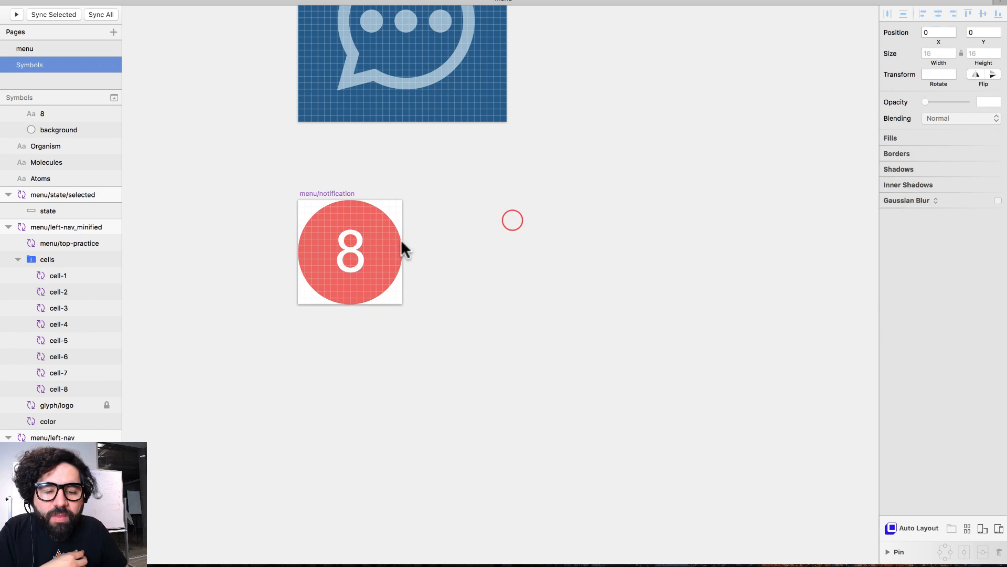
pyautogui.click(342, 250)
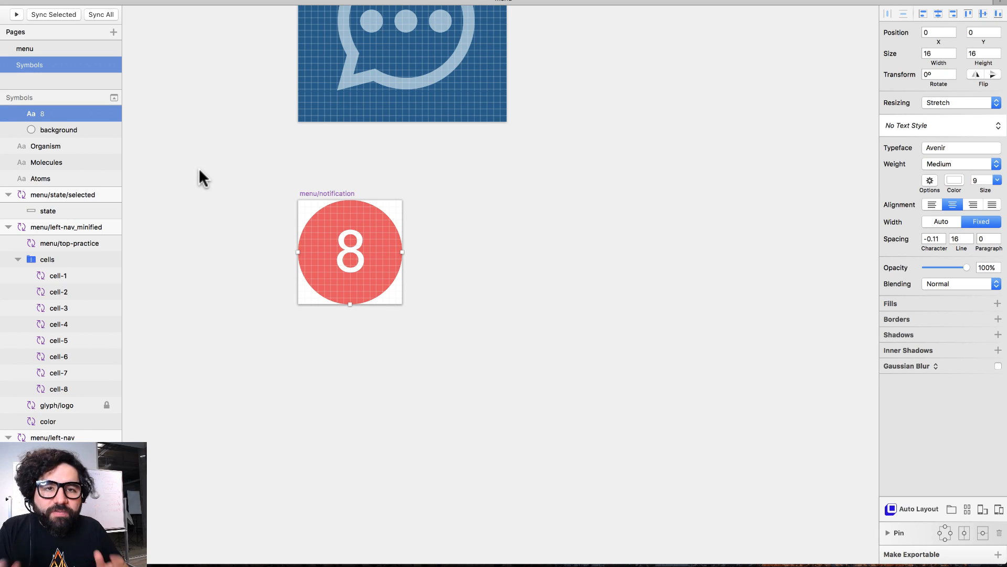
# - Change the badge number from 8 to 4, then zoom out to the updated menu cells
pyautogui.doubleClick(354, 249)
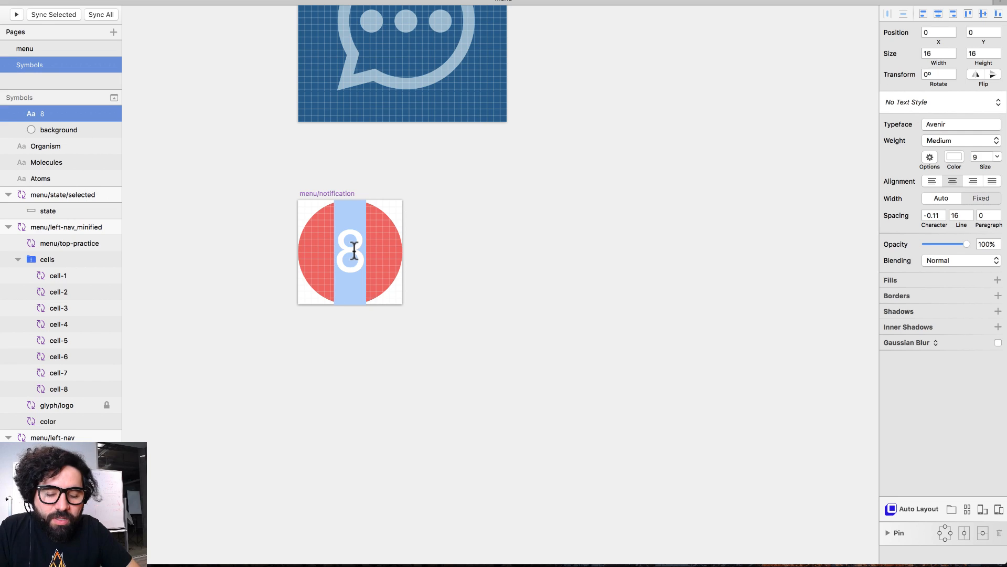
pyautogui.write('44')
pyautogui.press('BackSpace')
pyautogui.press('BackSpace')
pyautogui.write('99')
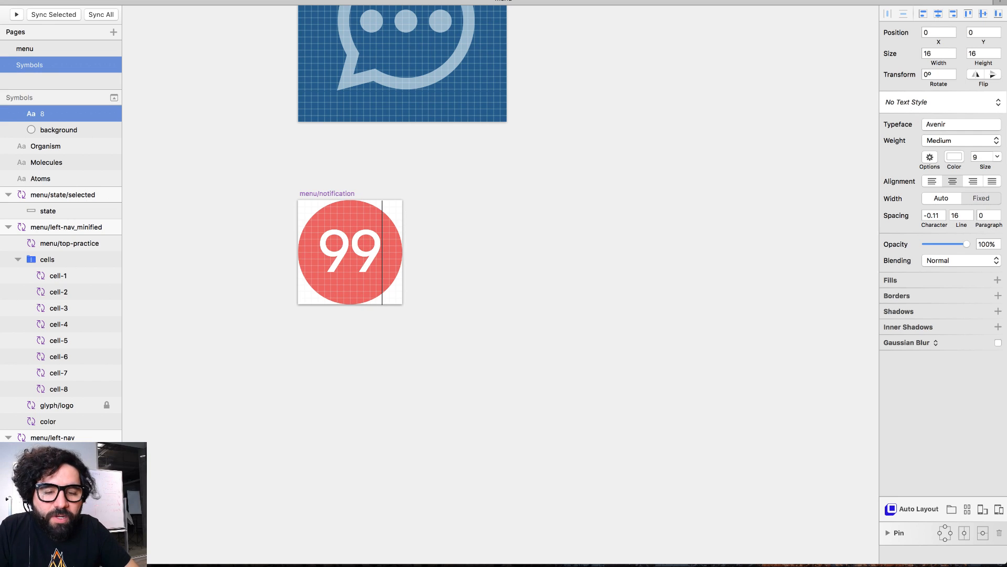
pyautogui.press('BackSpace')
pyautogui.press('BackSpace')
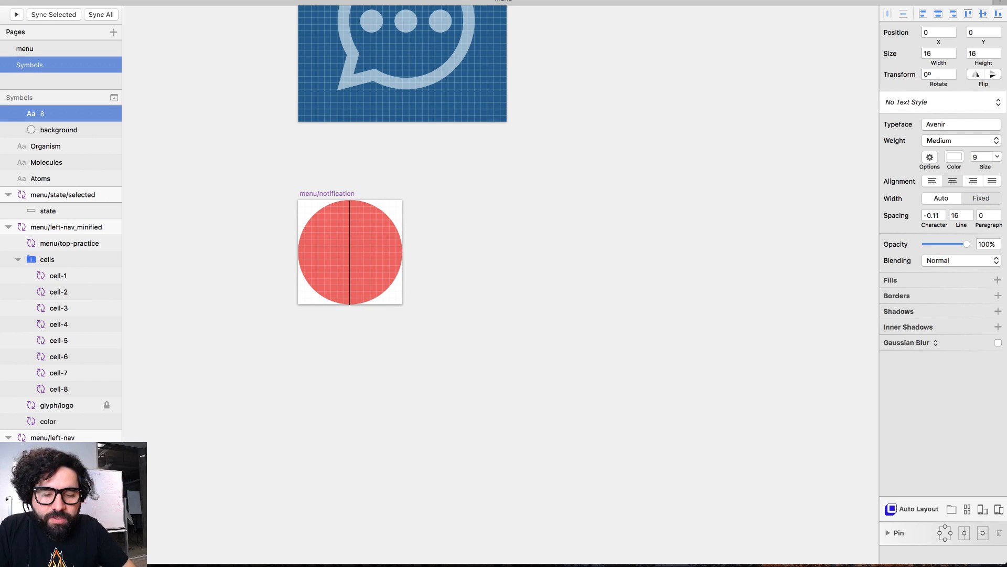
pyautogui.write('4')
pyautogui.press('Escape')
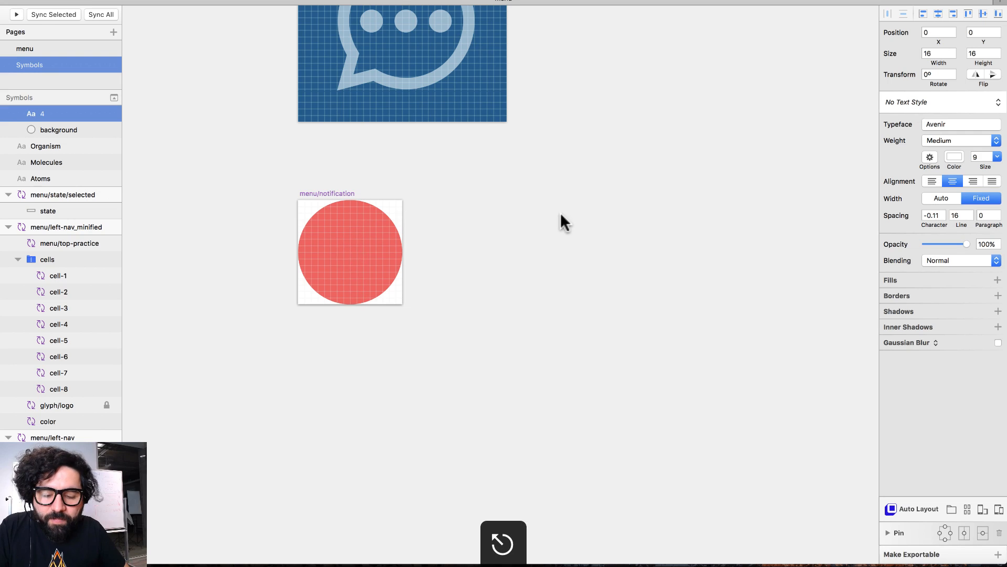
pyautogui.press('super+minus')
pyautogui.scroll(11, 561, 212)
pyautogui.hscroll(5, 561, 212)
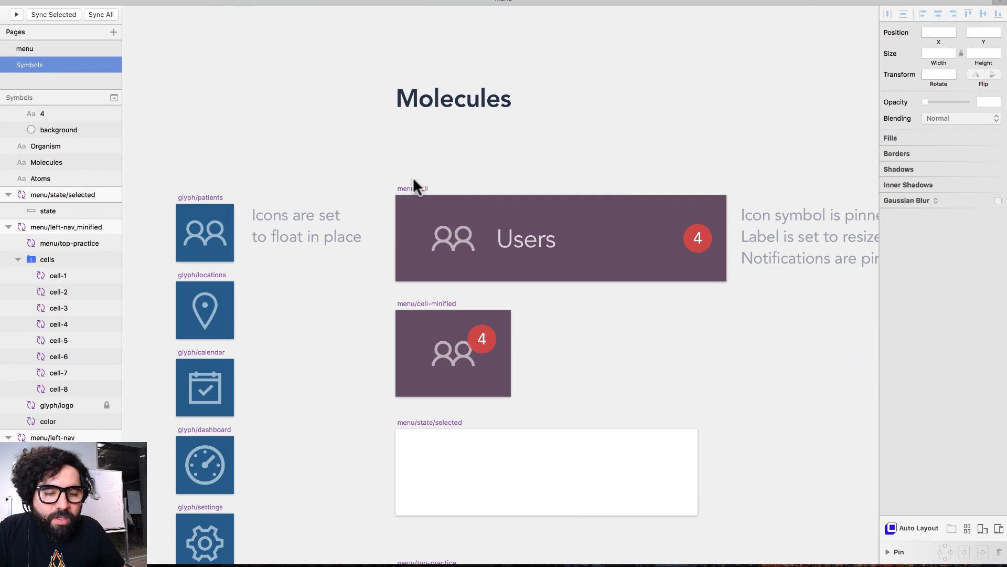
pyautogui.moveTo(386, 172); pyautogui.dragTo(765, 418)
pyautogui.click(281, 144)
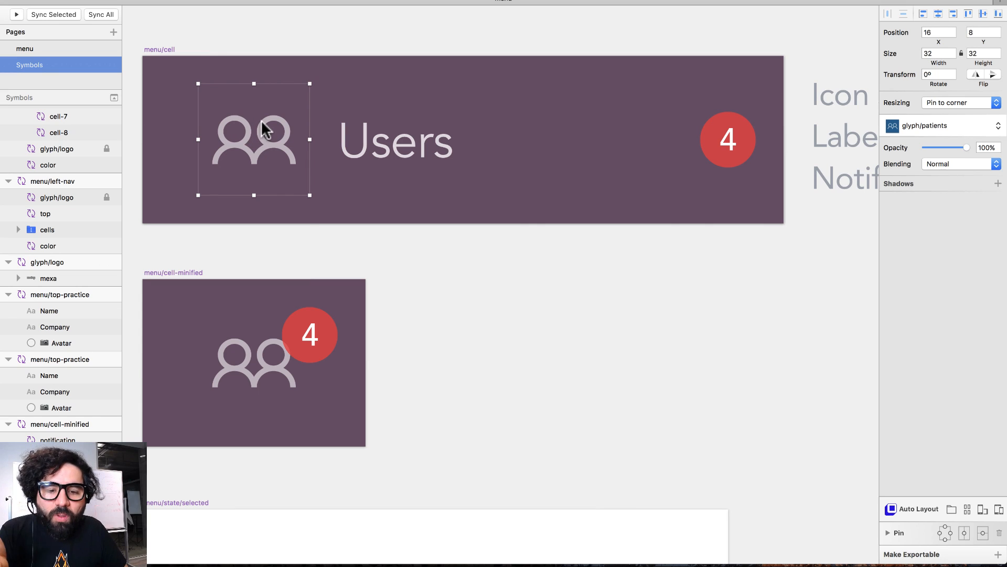
pyautogui.hscroll(-5, 301, 204)
pyautogui.hscroll(-5, 301, 203)
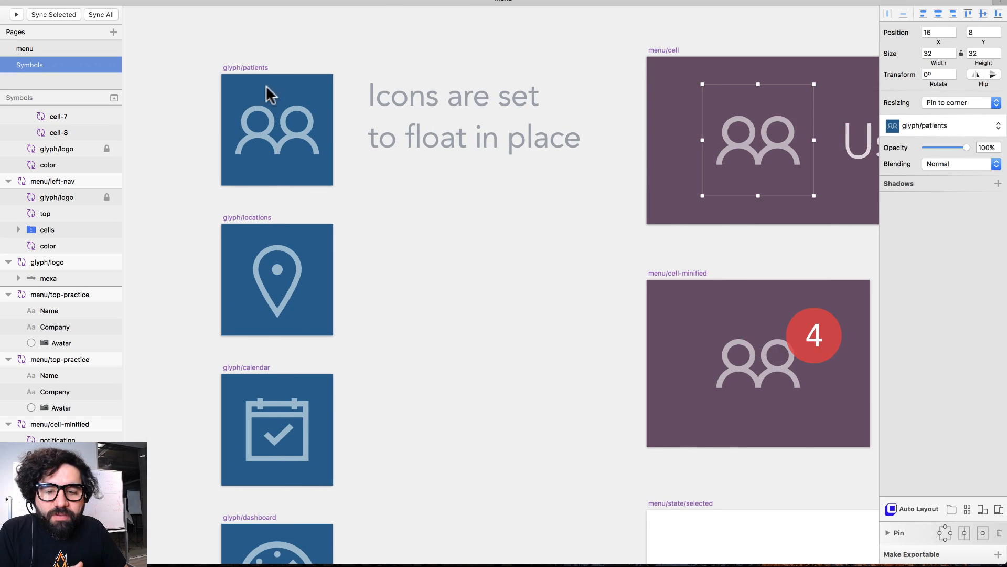
pyautogui.hscroll(7, 266, 89)
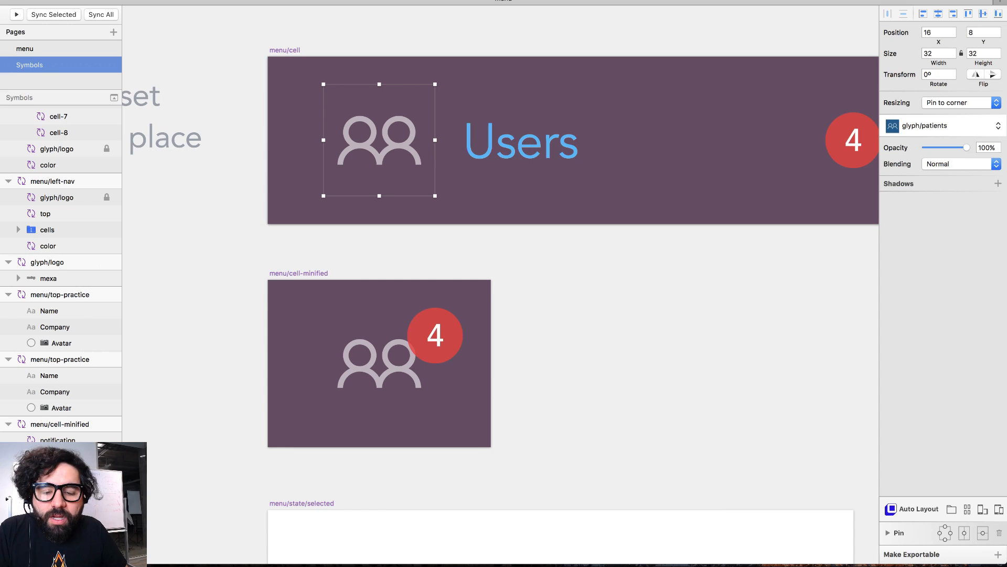
pyautogui.scroll(-5, 61, 388)
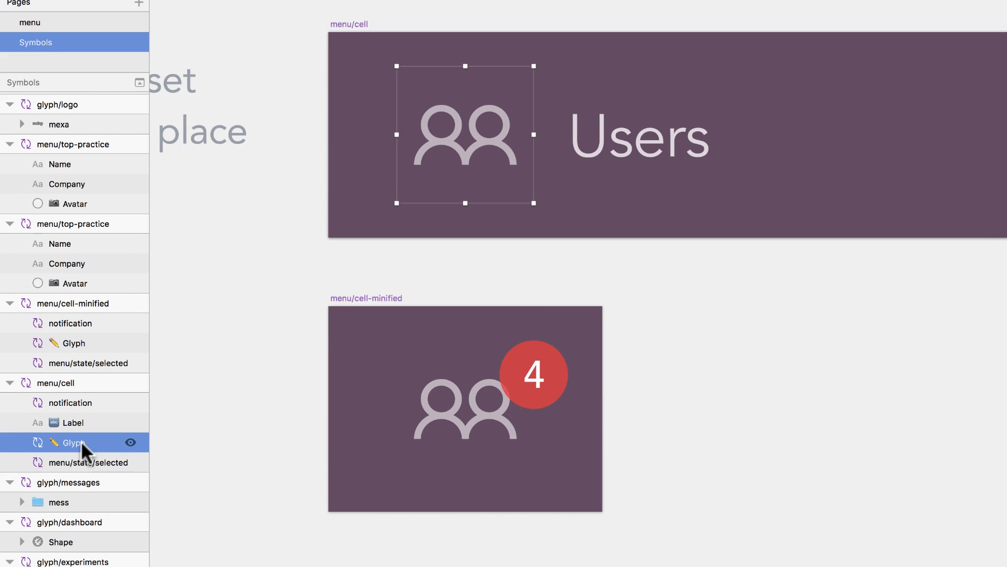
pyautogui.doubleClick(71, 442)
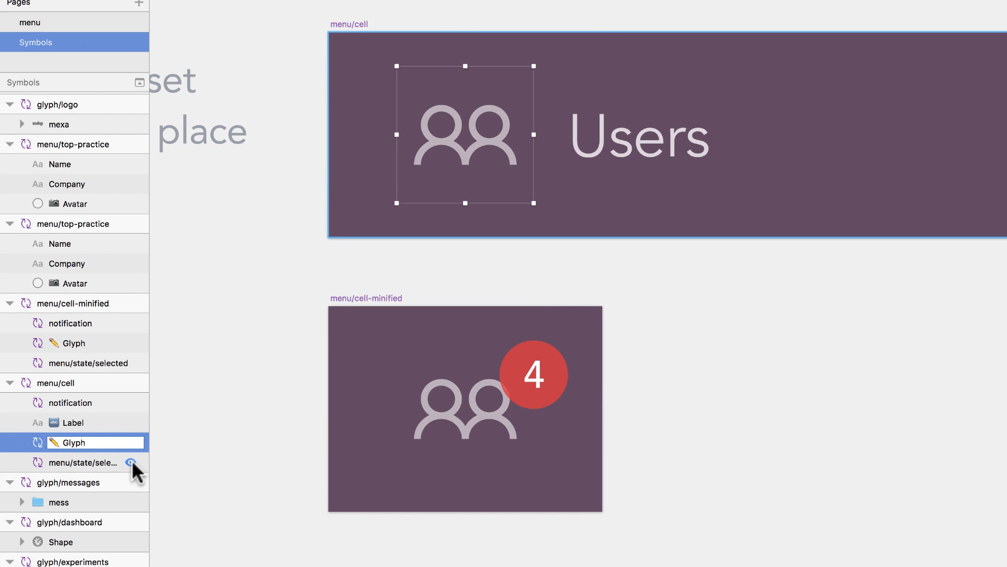
pyautogui.press('Escape')
pyautogui.click(634, 141)
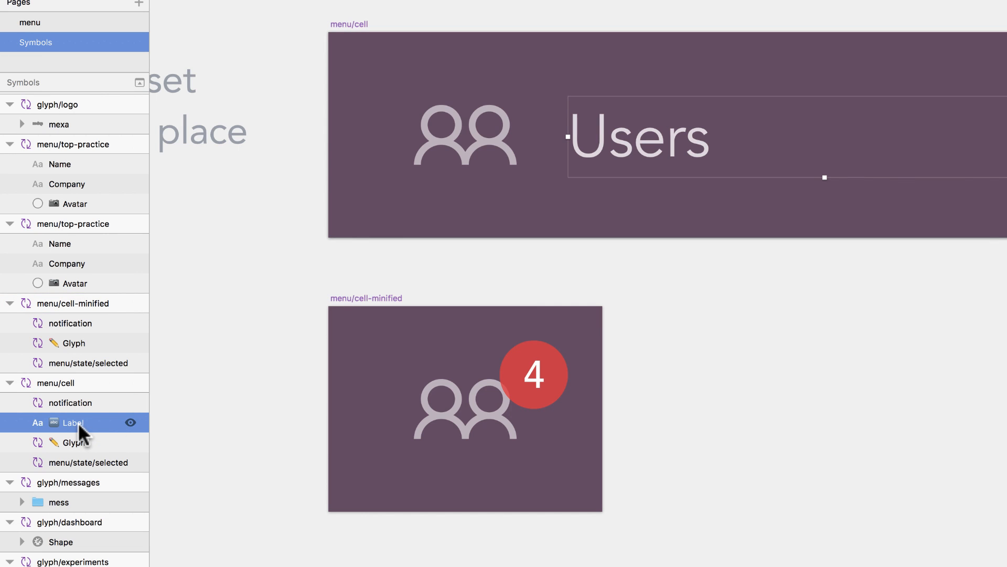
pyautogui.hscroll(5, 590, 247)
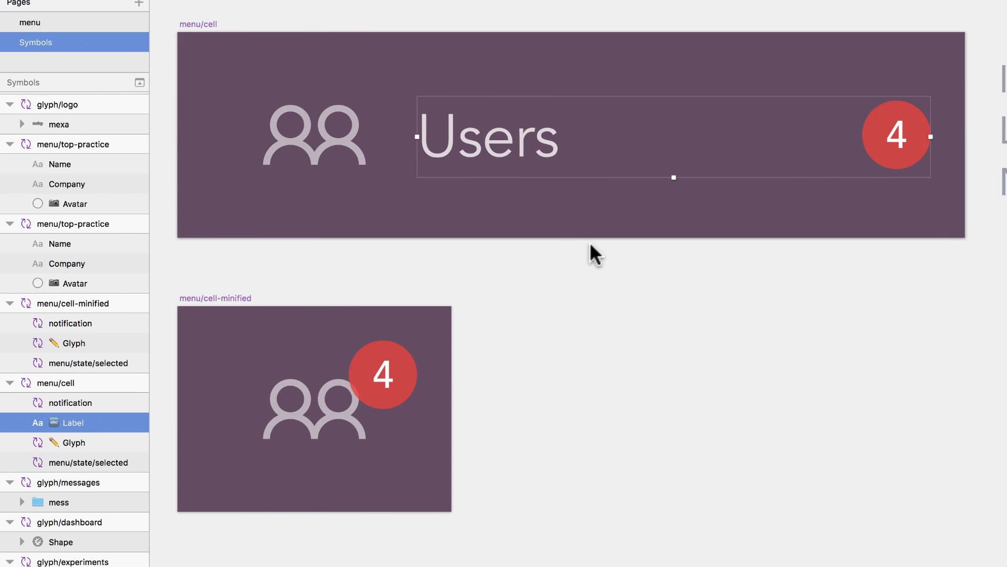
pyautogui.click(899, 142)
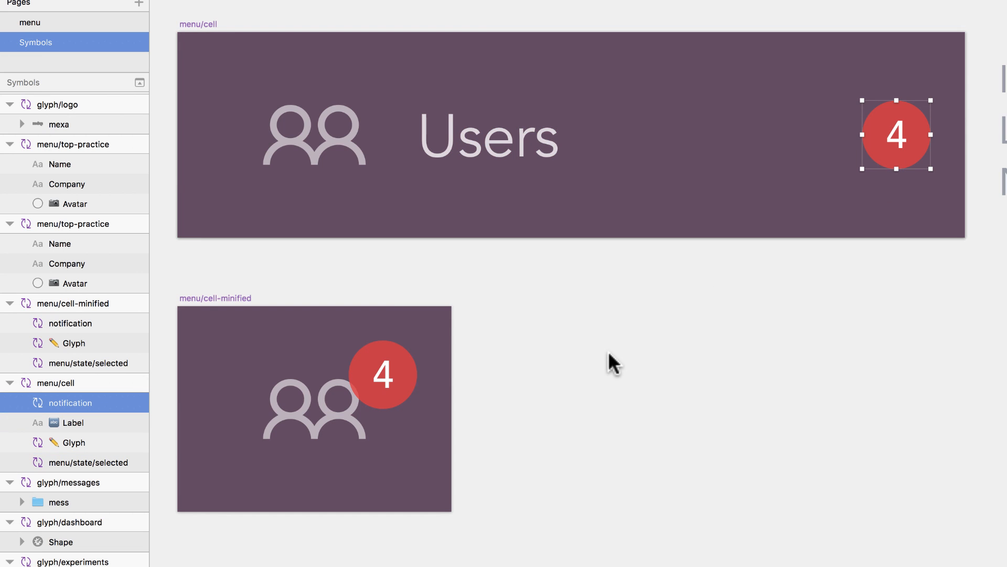
pyautogui.hscroll(-1, 609, 351)
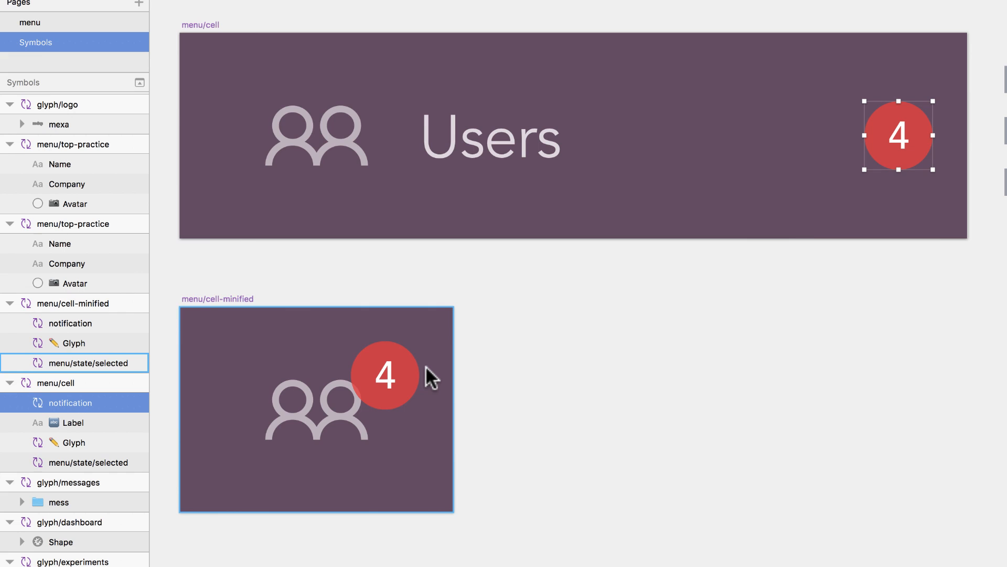
pyautogui.scroll(-5, 426, 366)
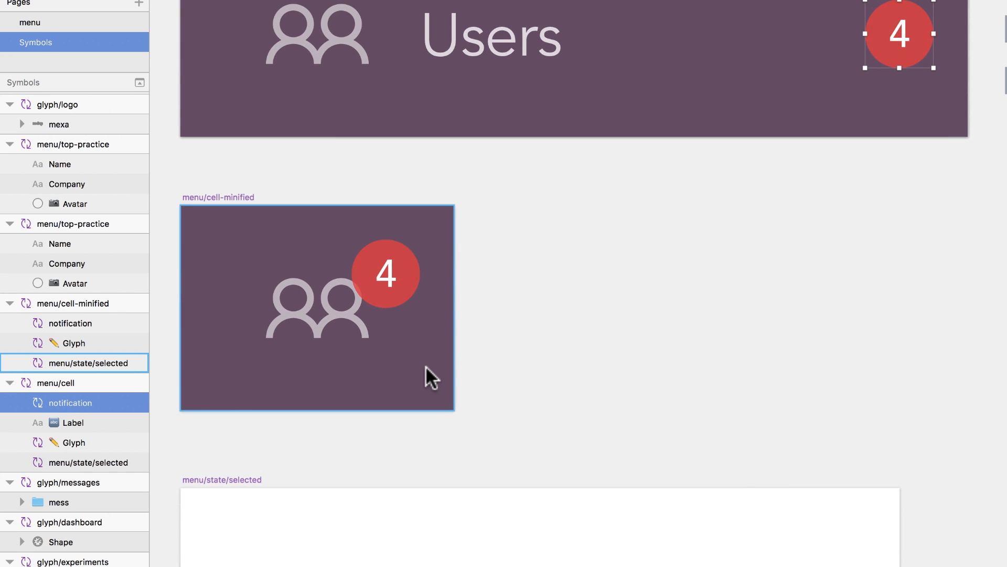
pyautogui.hscroll(-2, 426, 366)
pyautogui.scroll(1, 374, 310)
pyautogui.click(244, 221)
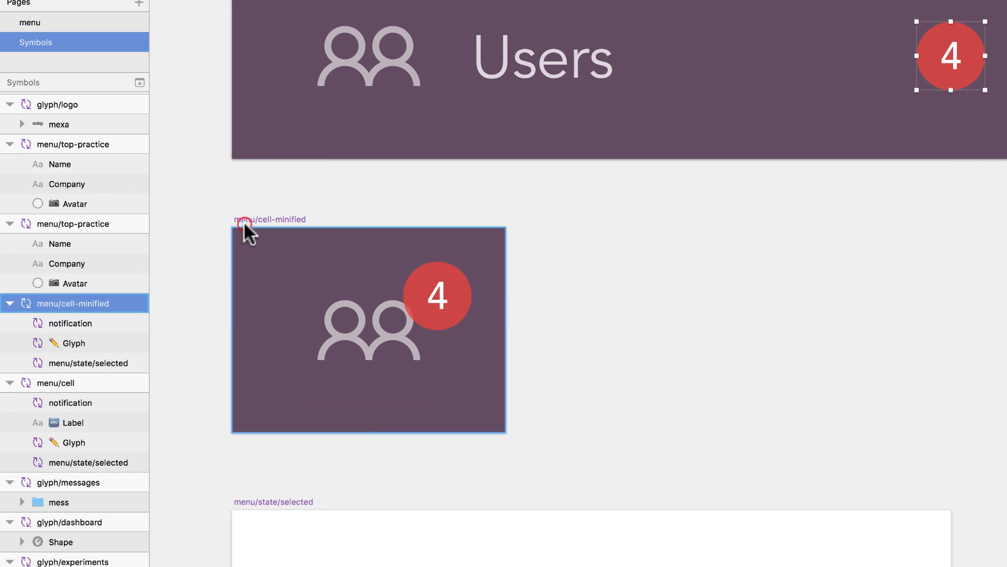
pyautogui.scroll(2, 243, 222)
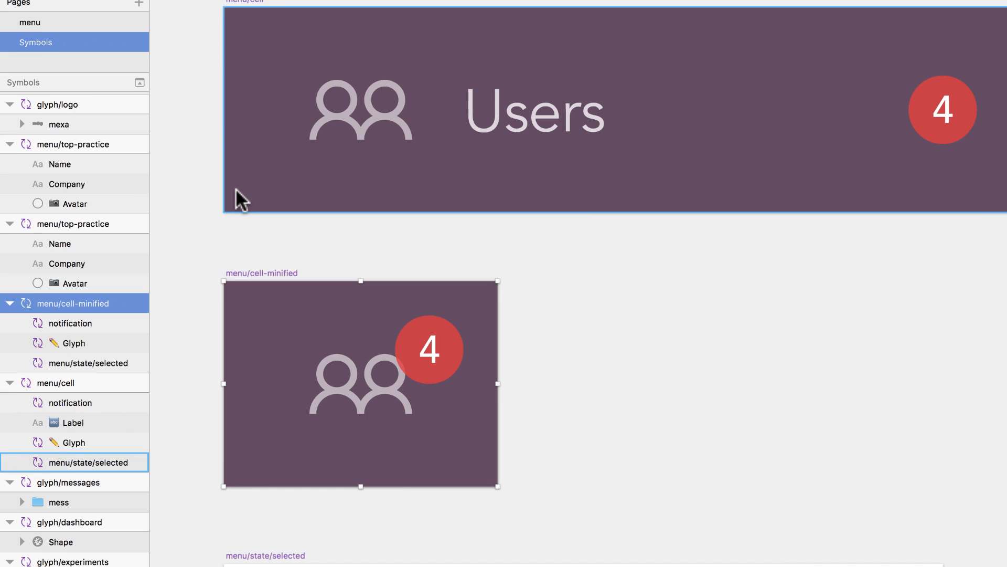
pyautogui.click(210, 35)
pyautogui.click(288, 40)
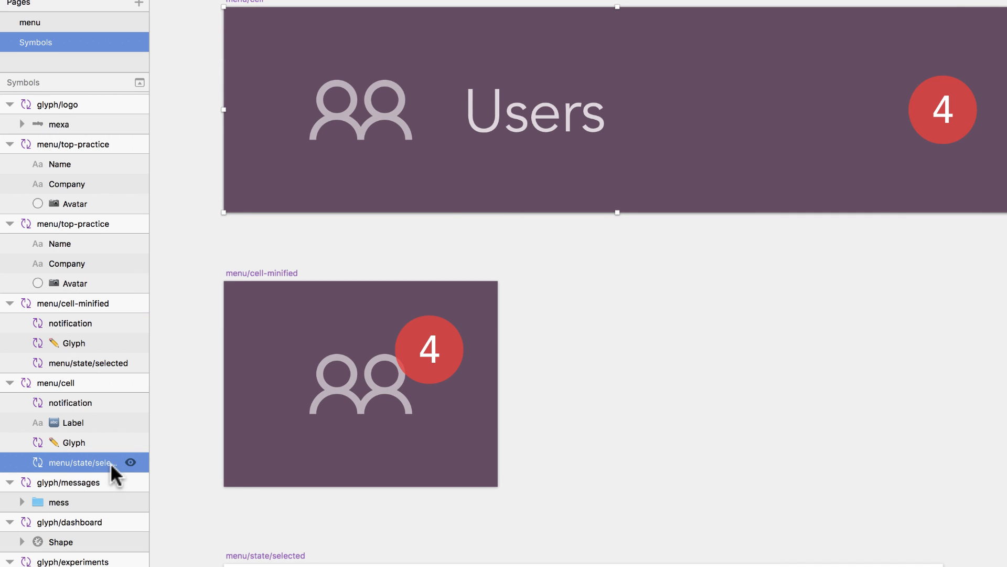
pyautogui.moveTo(279, 113); pyautogui.dragTo(330, 192)
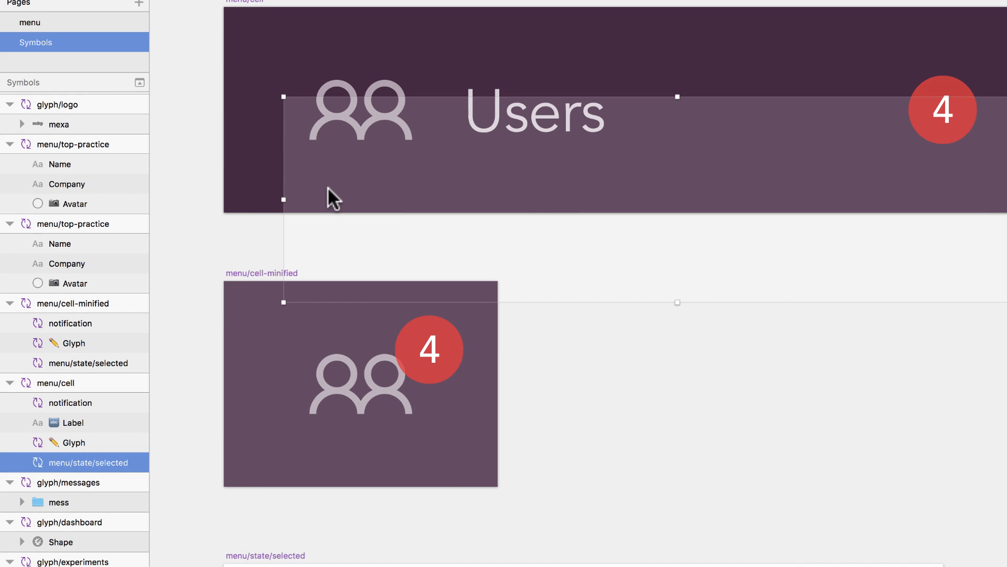
pyautogui.press('super+z')
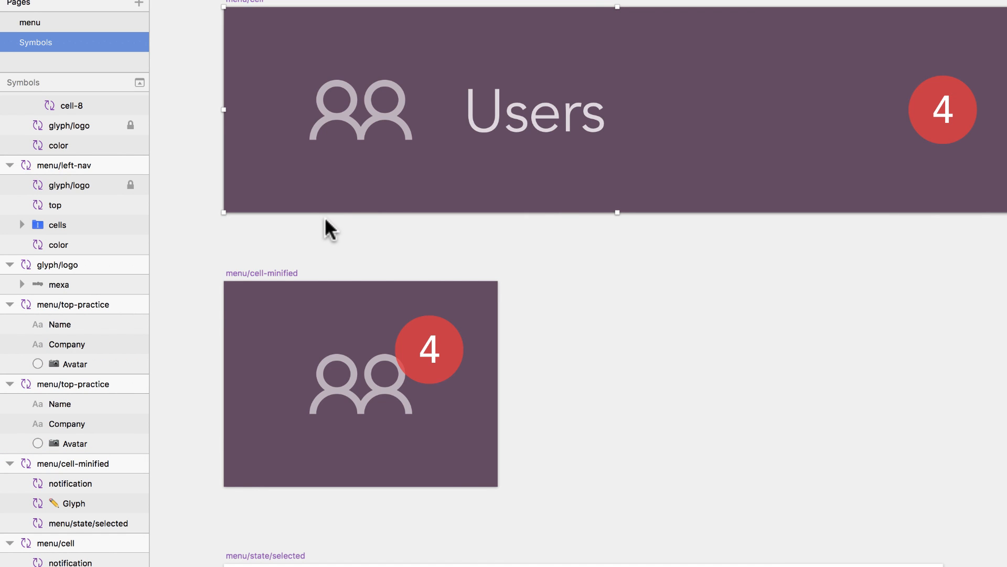
pyautogui.scroll(-1, 325, 218)
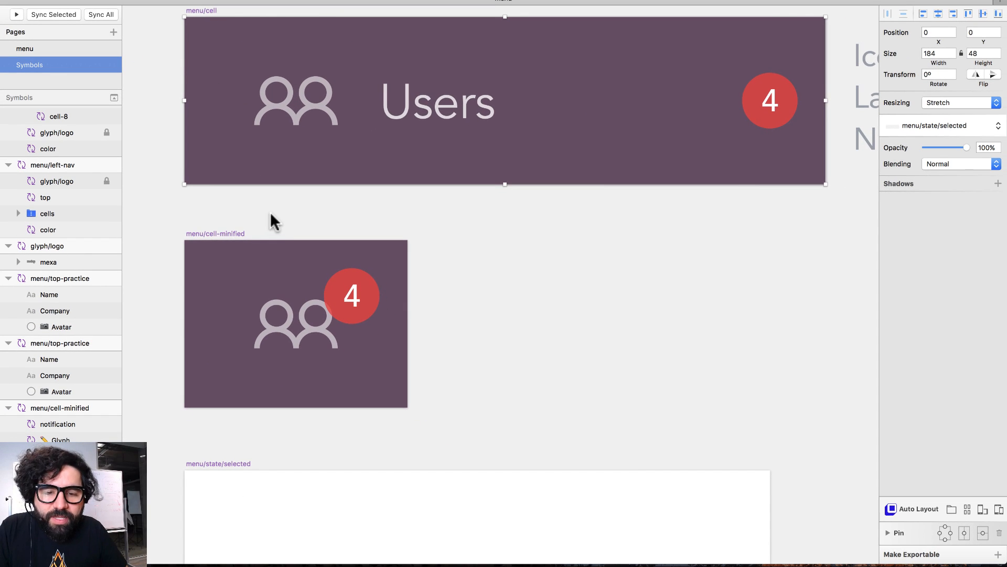
pyautogui.scroll(-3, 270, 220)
pyautogui.click(199, 237)
pyautogui.click(211, 48)
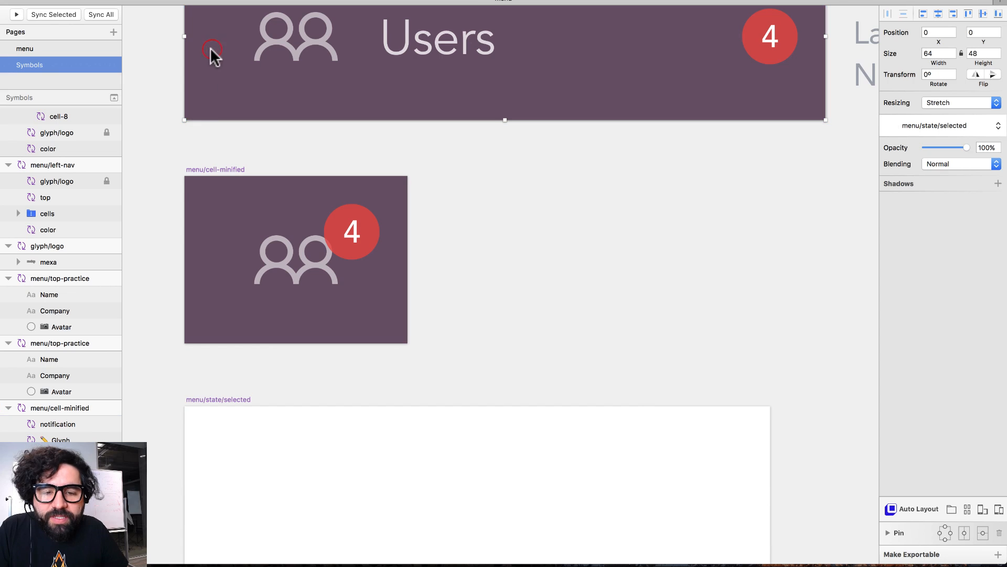
pyautogui.hscroll(-3, 264, 225)
pyautogui.scroll(-5, 264, 225)
pyautogui.click(214, 265)
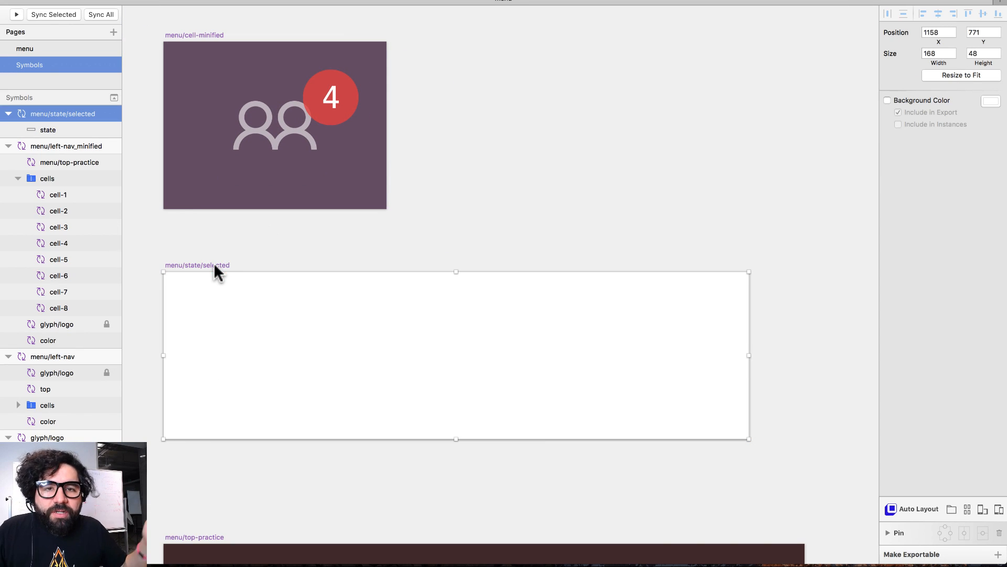
pyautogui.click(482, 244)
pyautogui.click(466, 316)
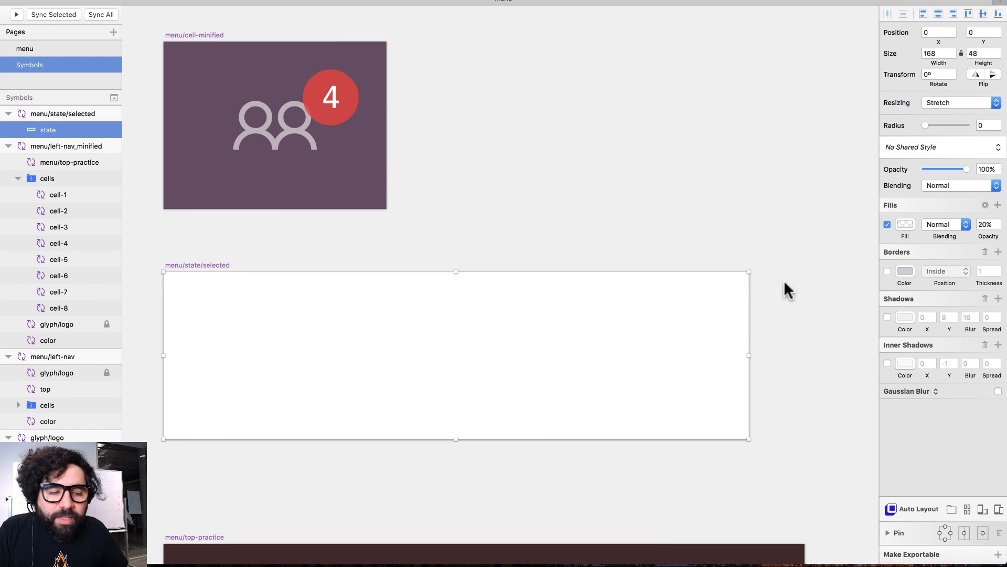
pyautogui.scroll(8, 573, 321)
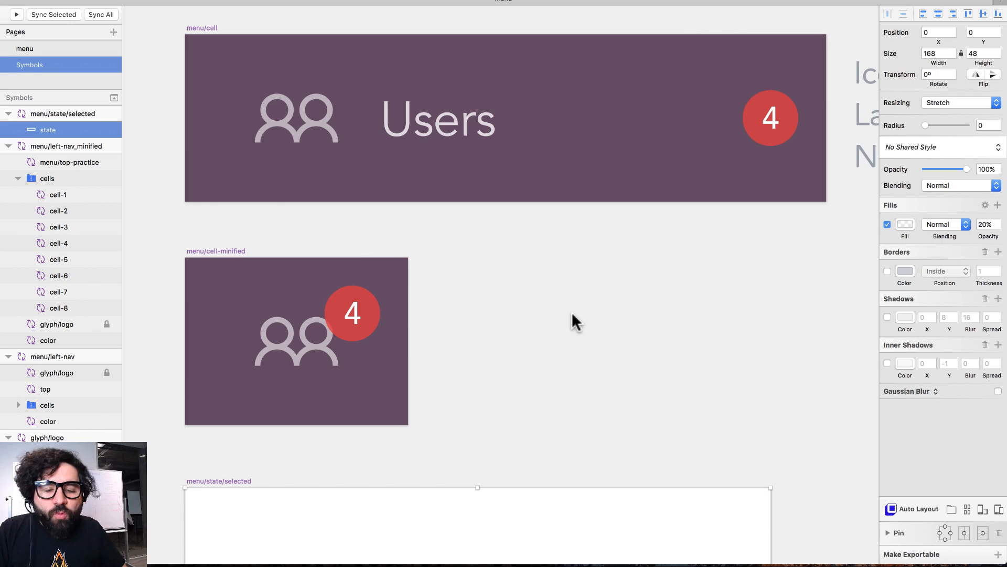
pyautogui.click(262, 234)
pyautogui.click(245, 310)
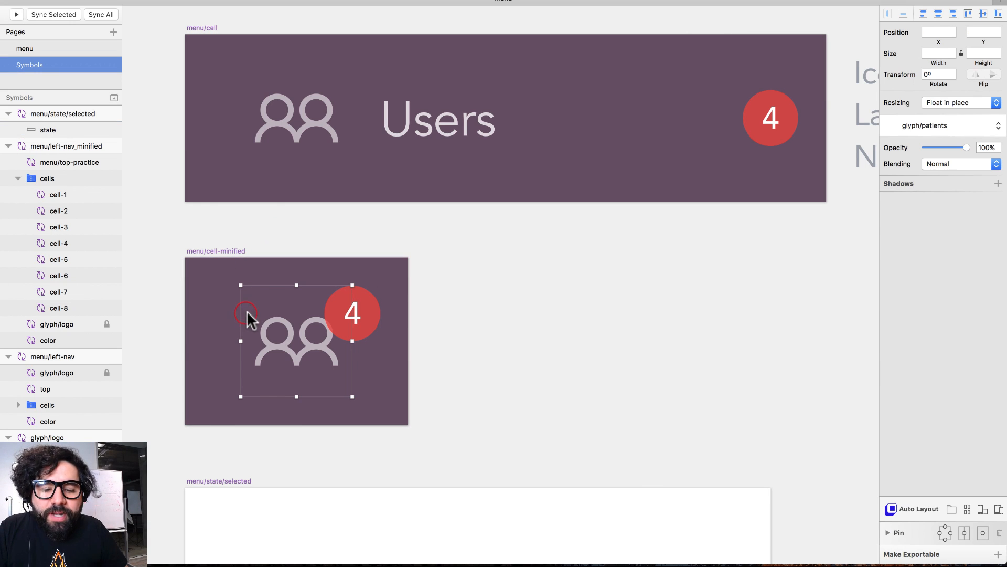
pyautogui.click(273, 227)
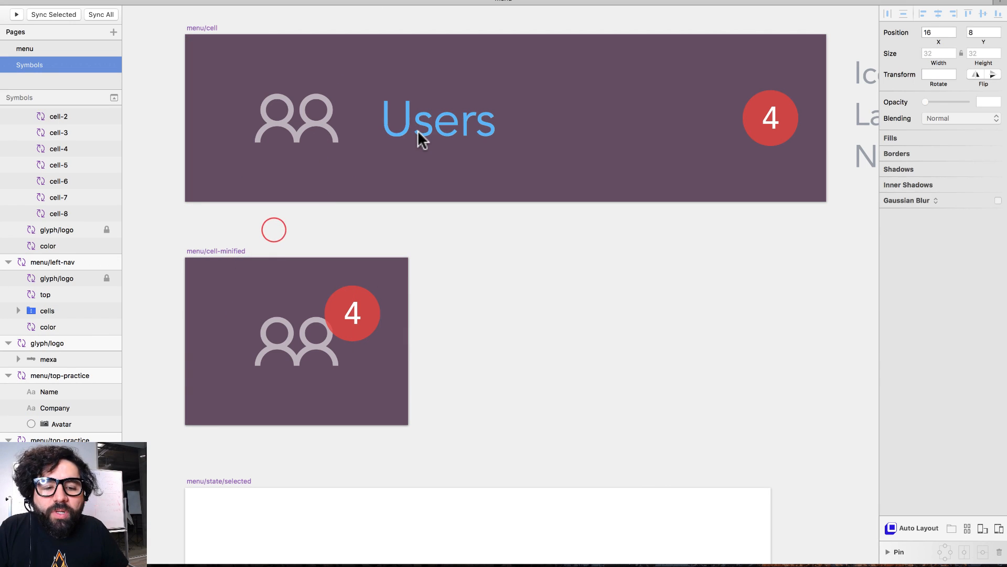
pyautogui.click(418, 130)
pyautogui.click(361, 323)
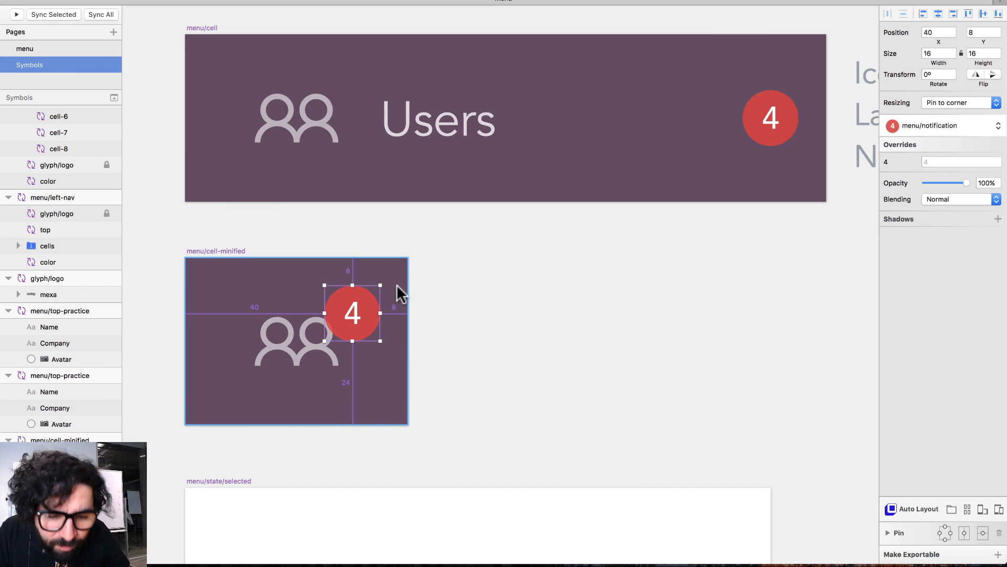
pyautogui.click(758, 130)
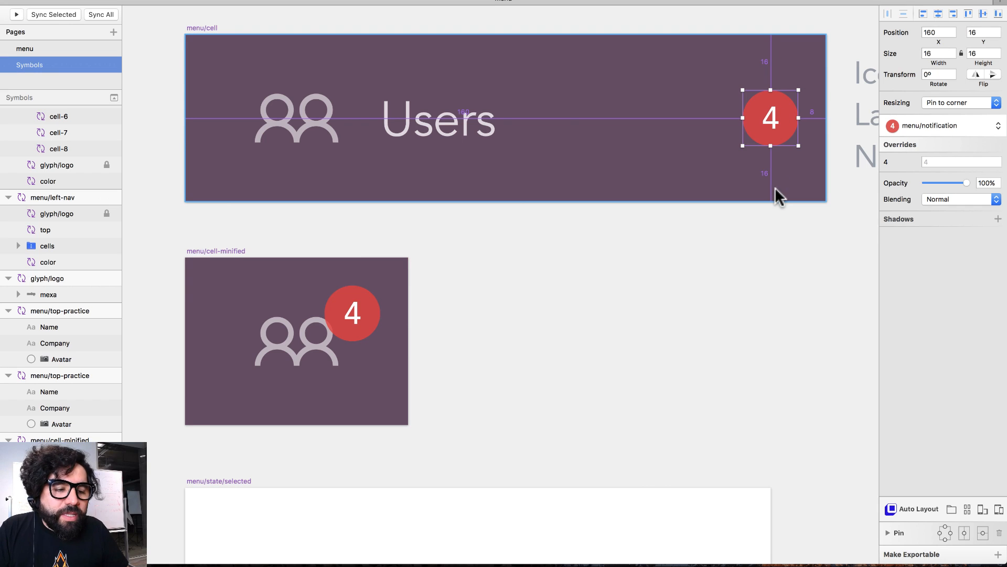
pyautogui.click(348, 312)
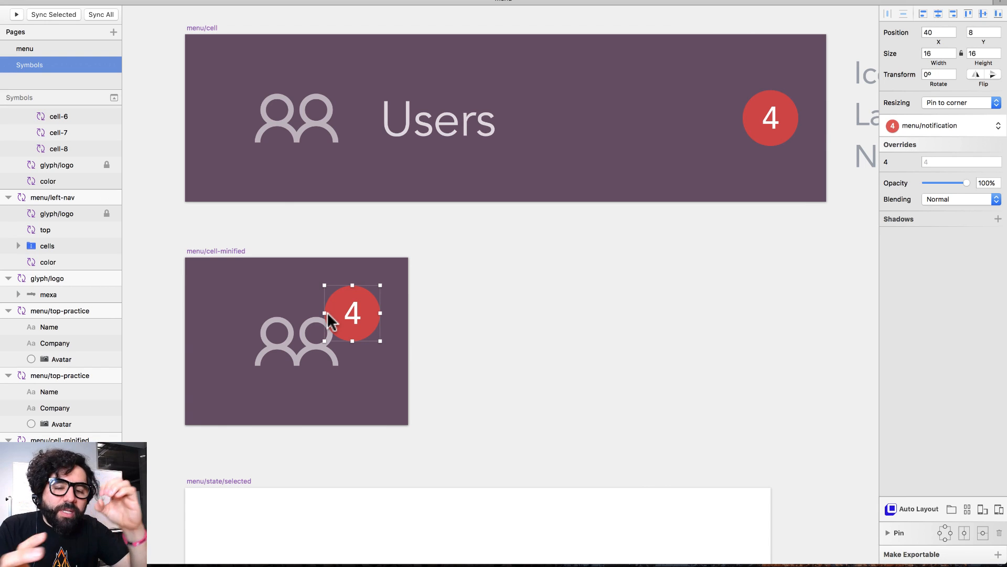
pyautogui.scroll(-10, 326, 312)
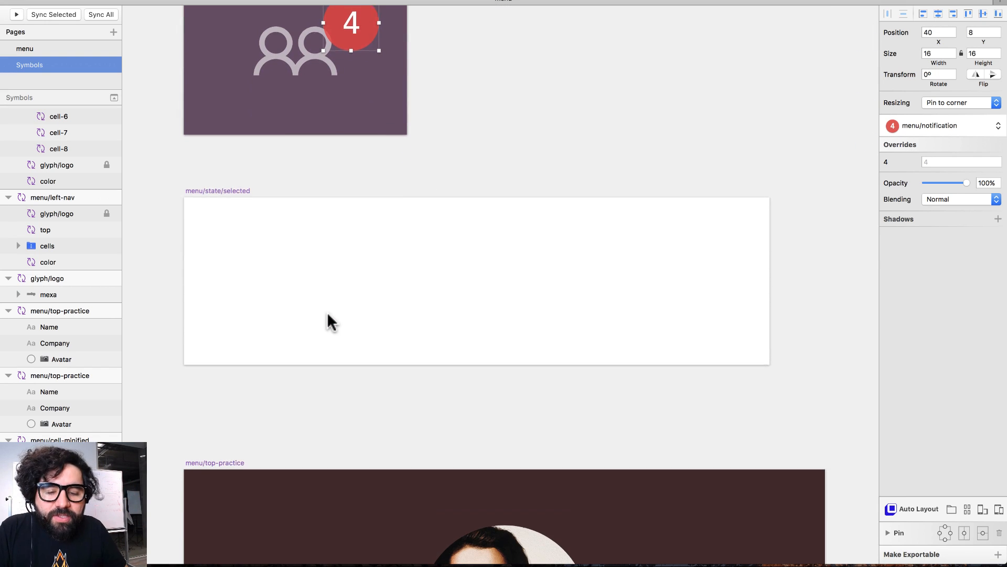
pyautogui.click(364, 269)
pyautogui.scroll(-10, 364, 270)
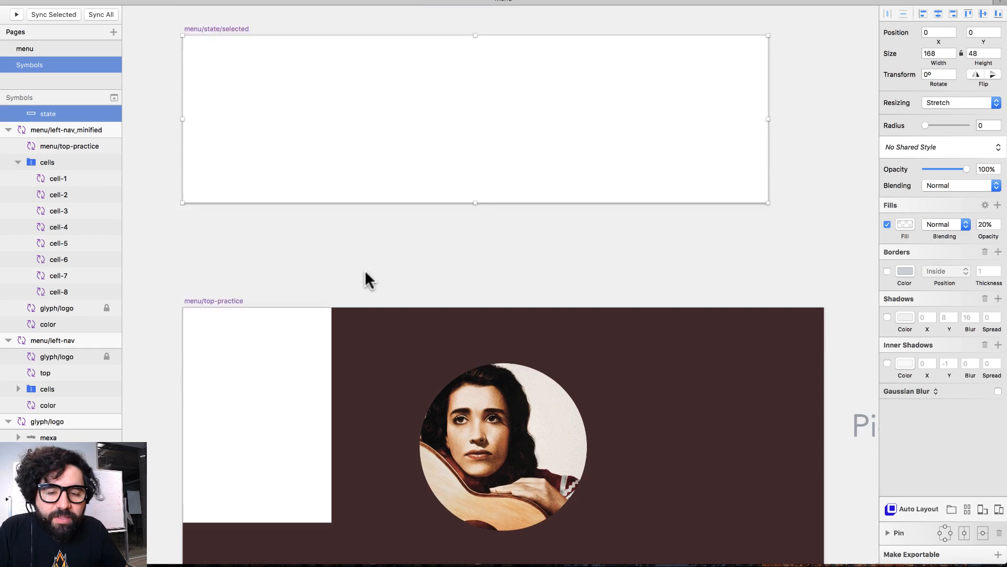
pyautogui.press('super+minus')
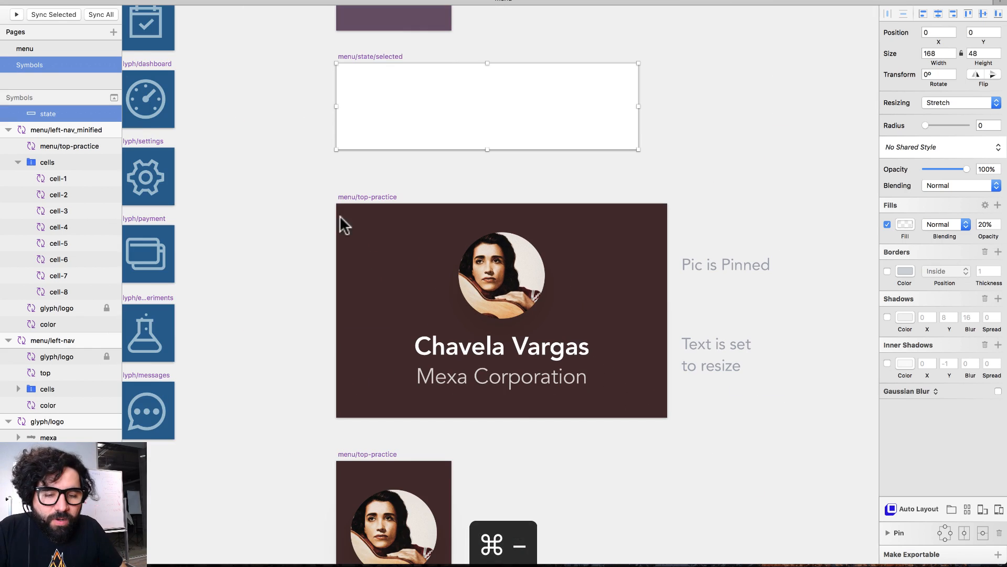
pyautogui.scroll(5, 647, 437)
pyautogui.press('super+minus')
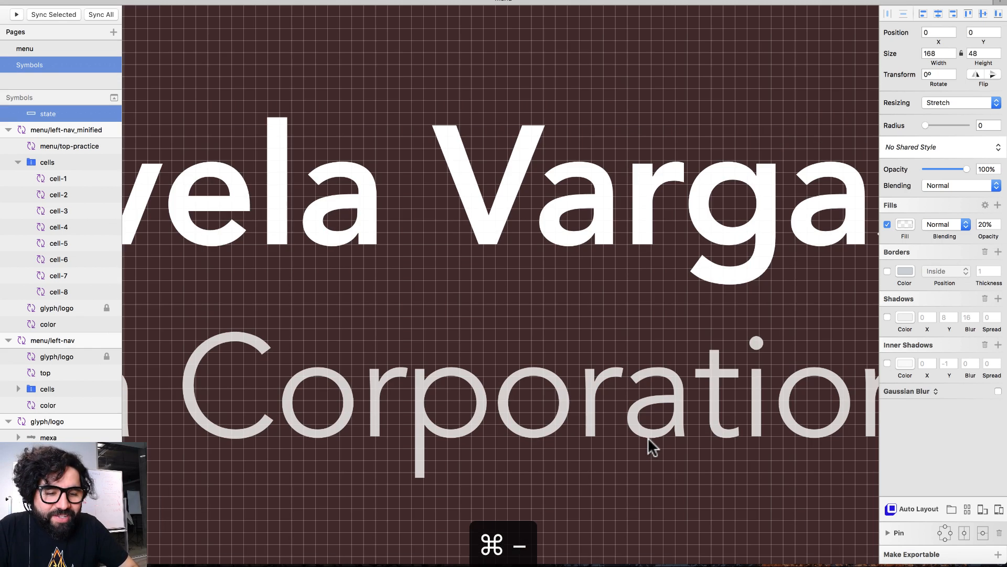
pyautogui.press('super+minus')
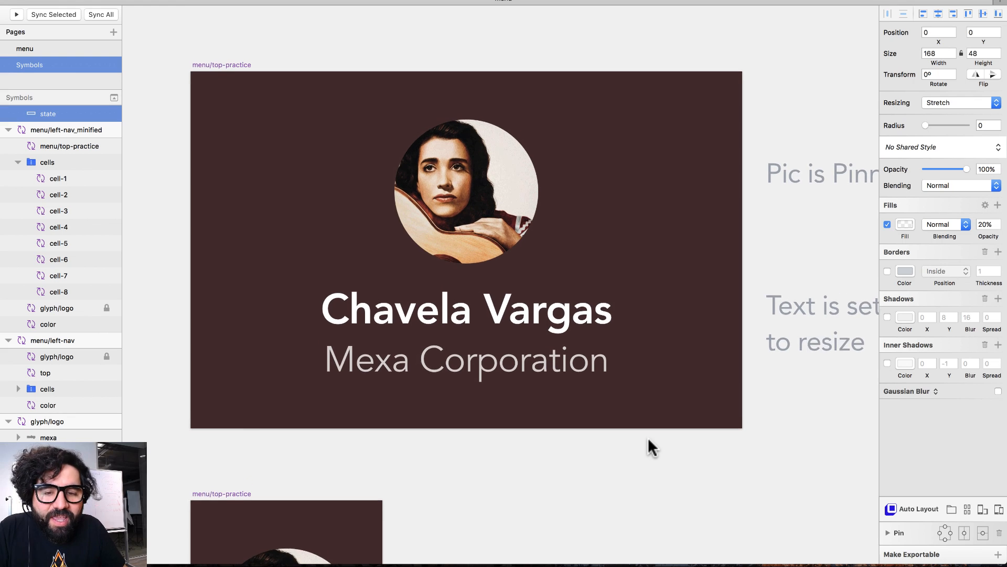
pyautogui.click(484, 234)
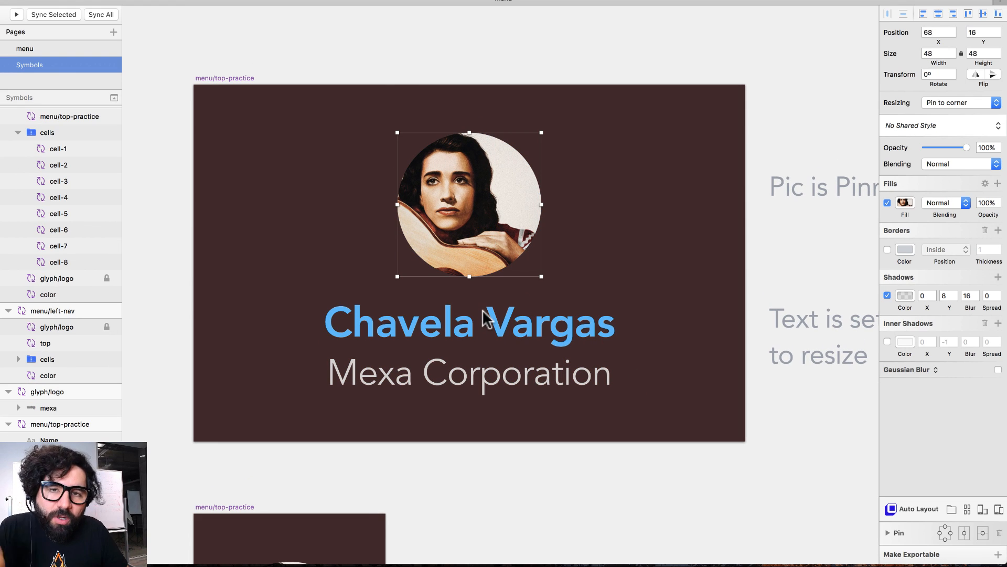
pyautogui.click(491, 328)
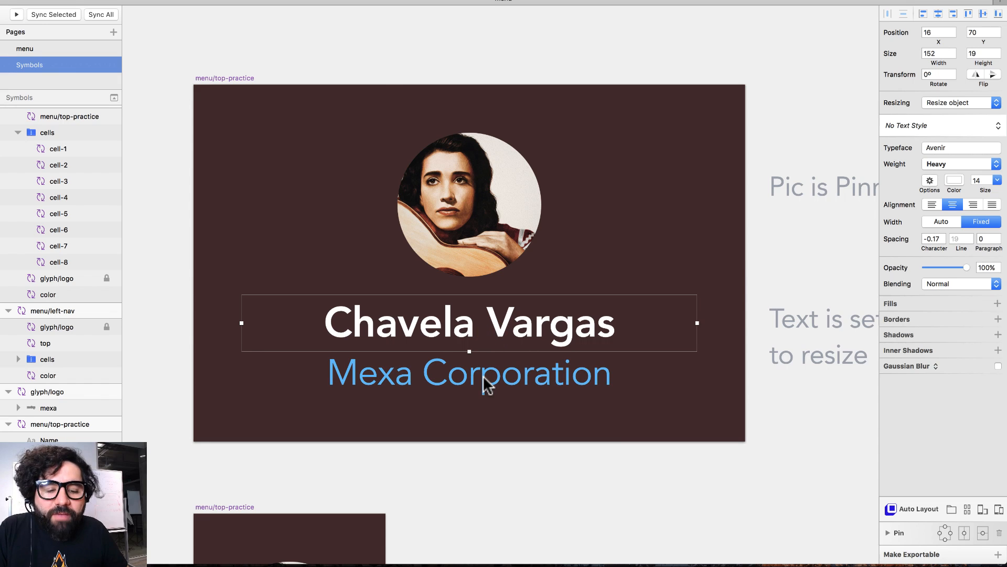
pyautogui.click(484, 377)
pyautogui.click(513, 320)
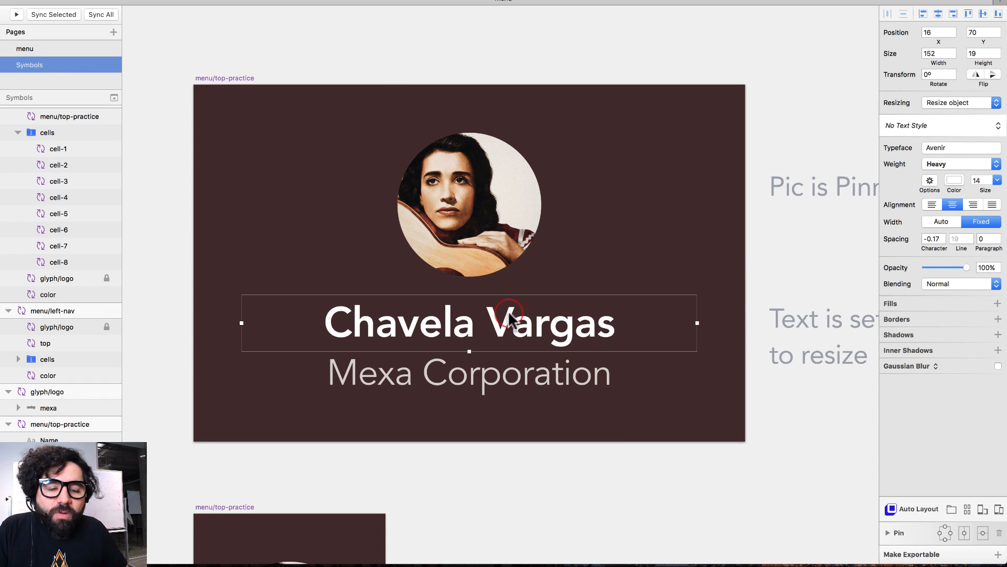
pyautogui.click(484, 376)
pyautogui.scroll(-10, 482, 376)
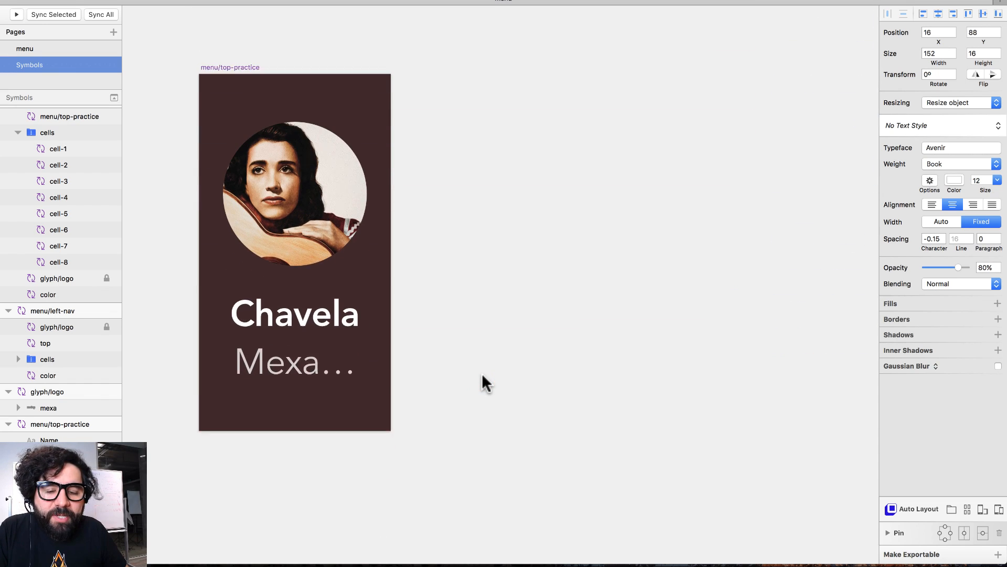
pyautogui.click(487, 306)
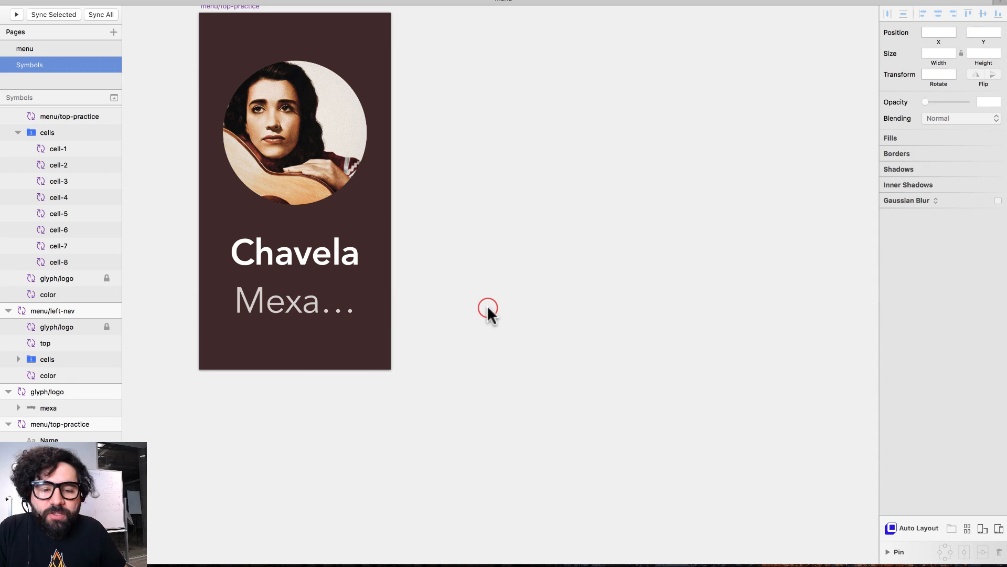
pyautogui.hotkey('ctrl', '-')
pyautogui.press('super+minus')
pyautogui.scroll(6, 487, 304)
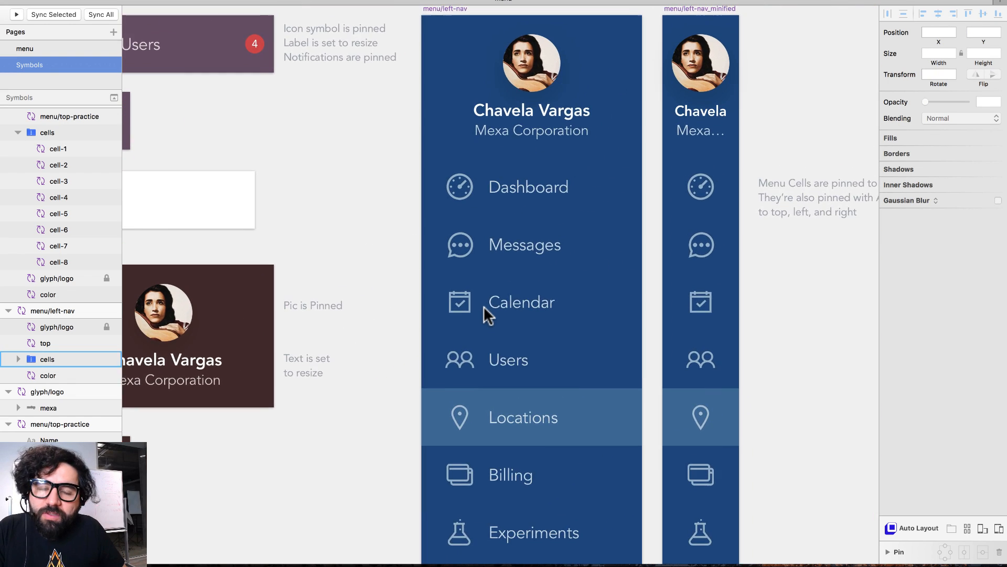
pyautogui.moveTo(494, 216); pyautogui.dragTo(171, 495)
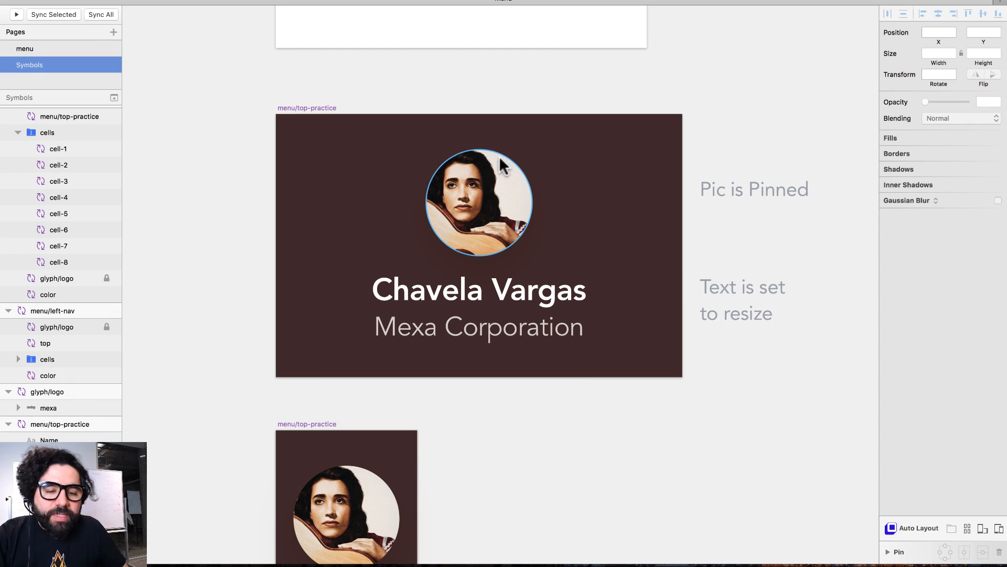
pyautogui.click(502, 181)
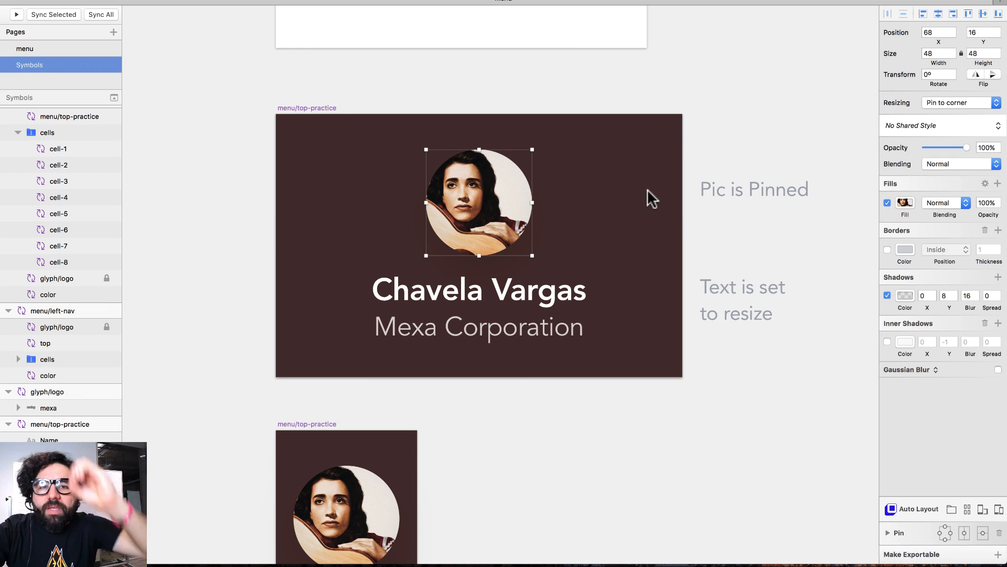
pyautogui.click(554, 300)
pyautogui.click(537, 330)
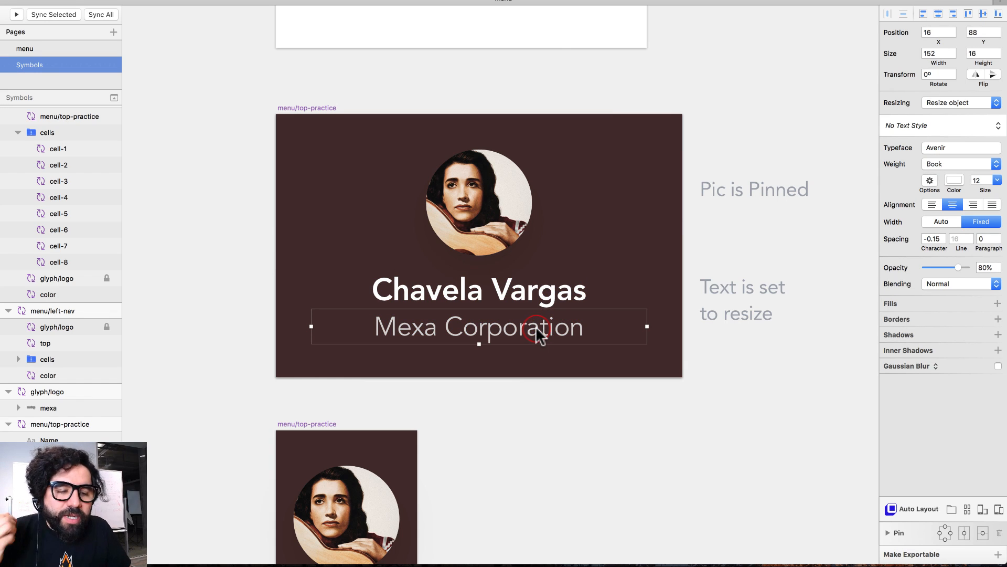
pyautogui.click(524, 292)
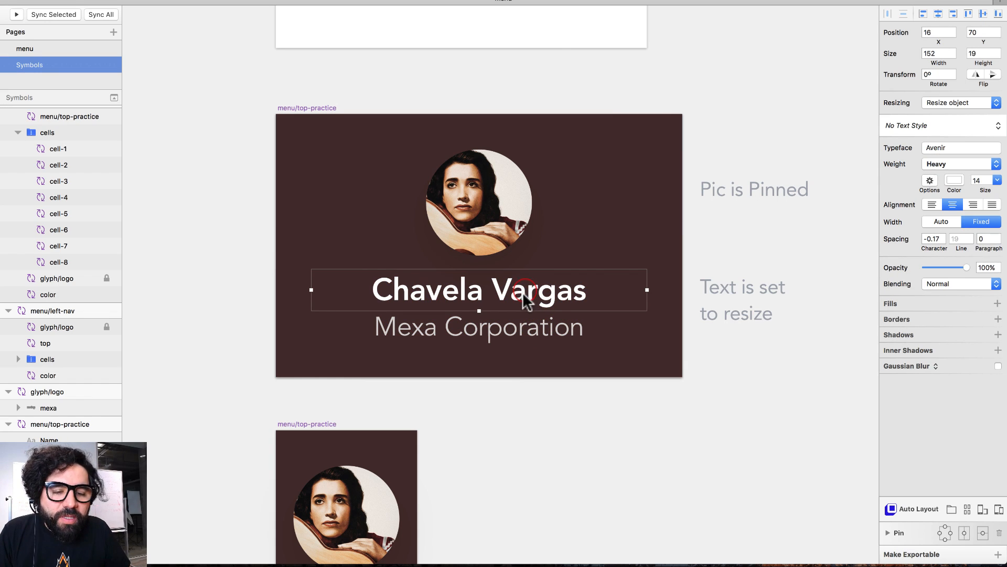
pyautogui.click(517, 321)
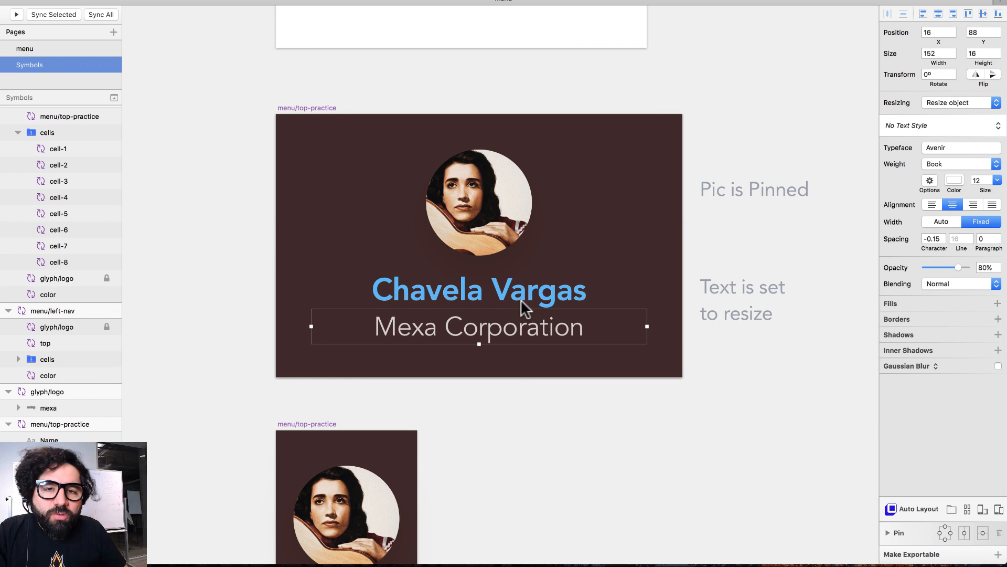
pyautogui.scroll(-5, 520, 299)
pyautogui.click(341, 277)
pyautogui.click(337, 370)
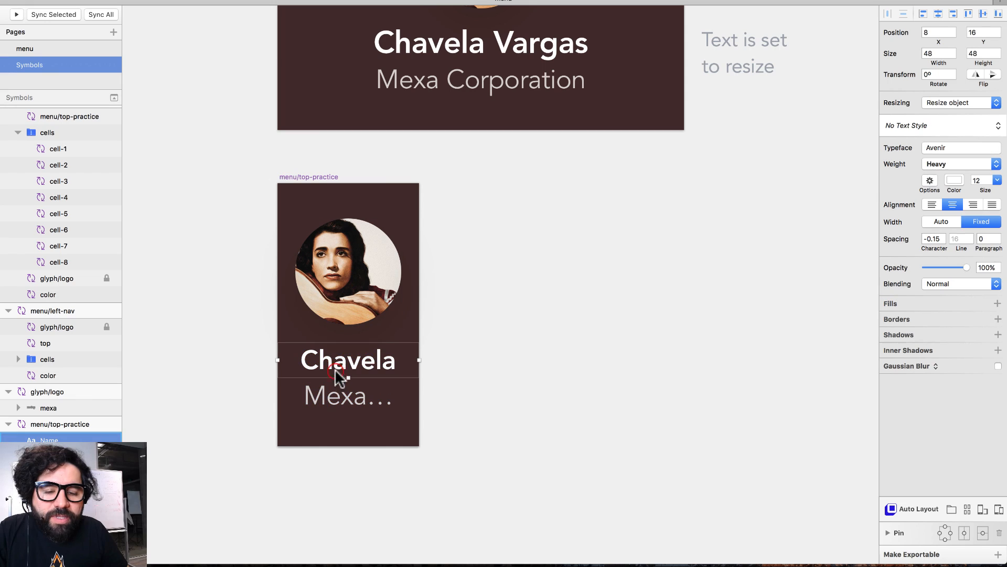
pyautogui.click(333, 390)
pyautogui.click(362, 289)
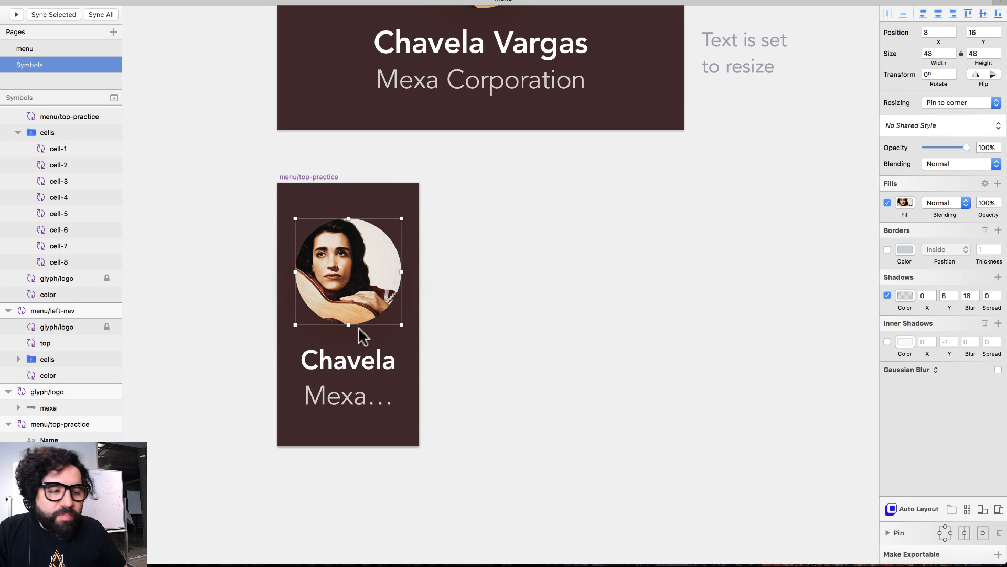
pyautogui.click(358, 362)
pyautogui.click(348, 394)
pyautogui.press('super+minus')
pyautogui.press('super+minus')
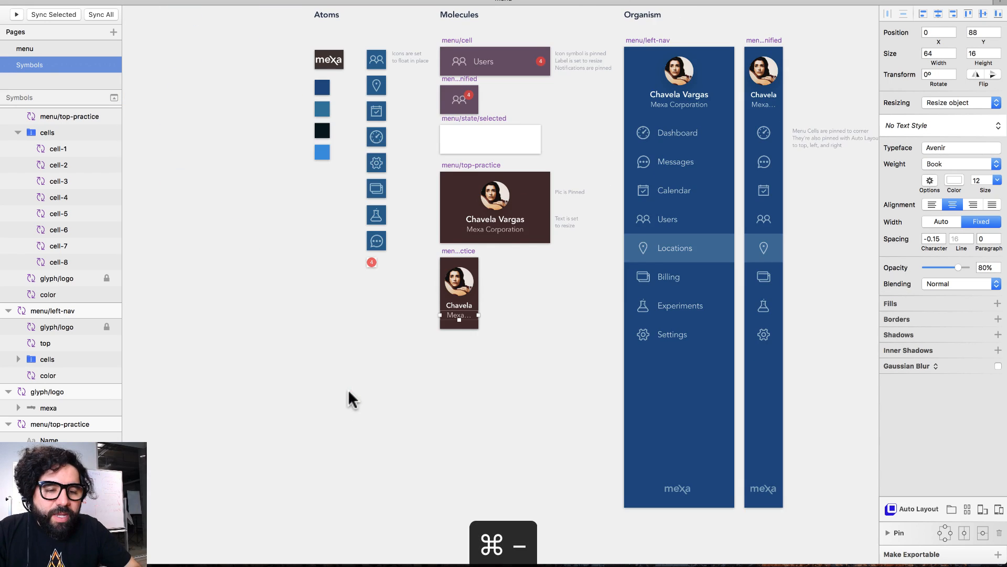
pyautogui.hscroll(4, 349, 390)
pyautogui.scroll(2, 349, 390)
pyautogui.press('super+plus')
pyautogui.press('super+plus')
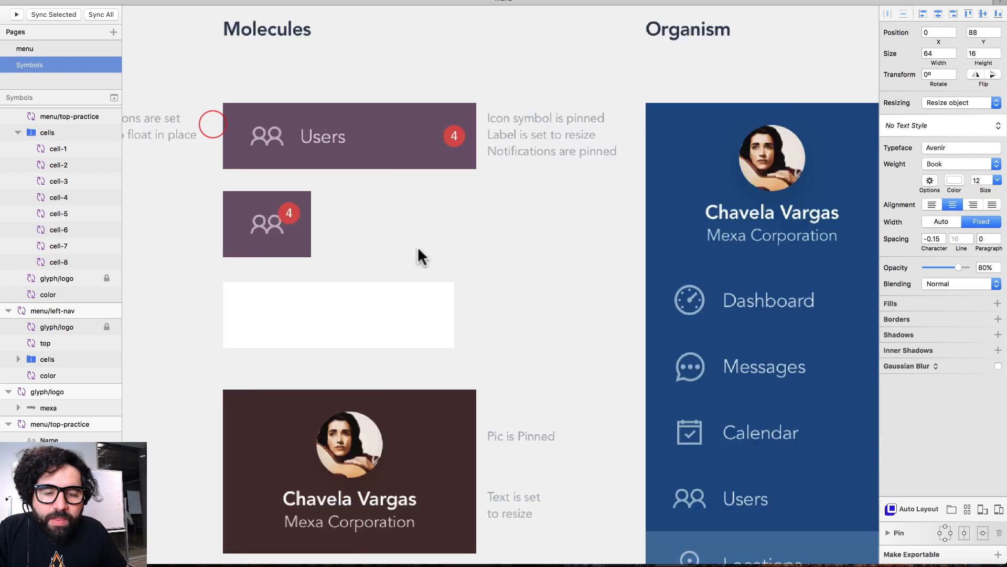
pyautogui.click(269, 125)
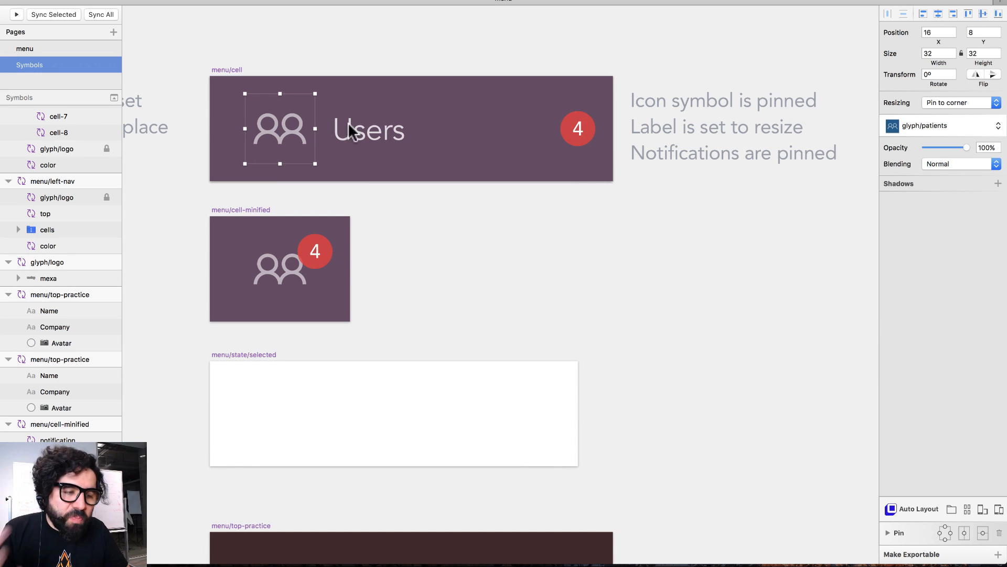
pyautogui.click(395, 135)
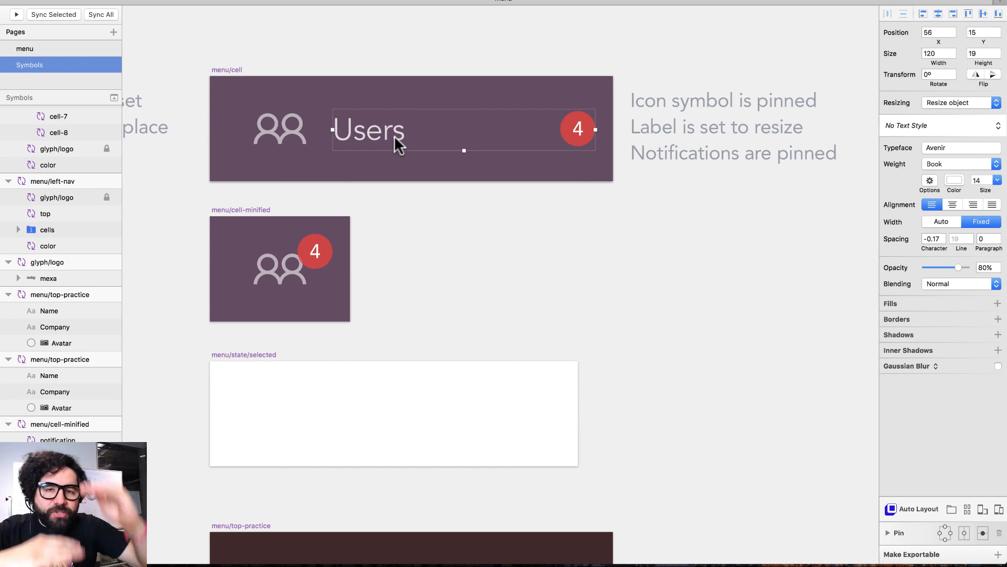
pyautogui.click(577, 129)
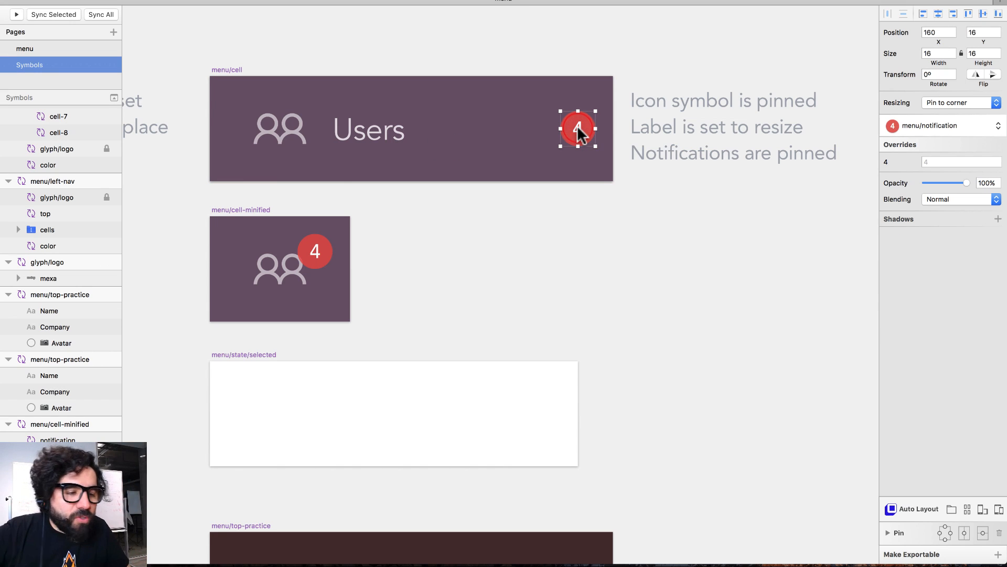
pyautogui.hscroll(-5, 513, 243)
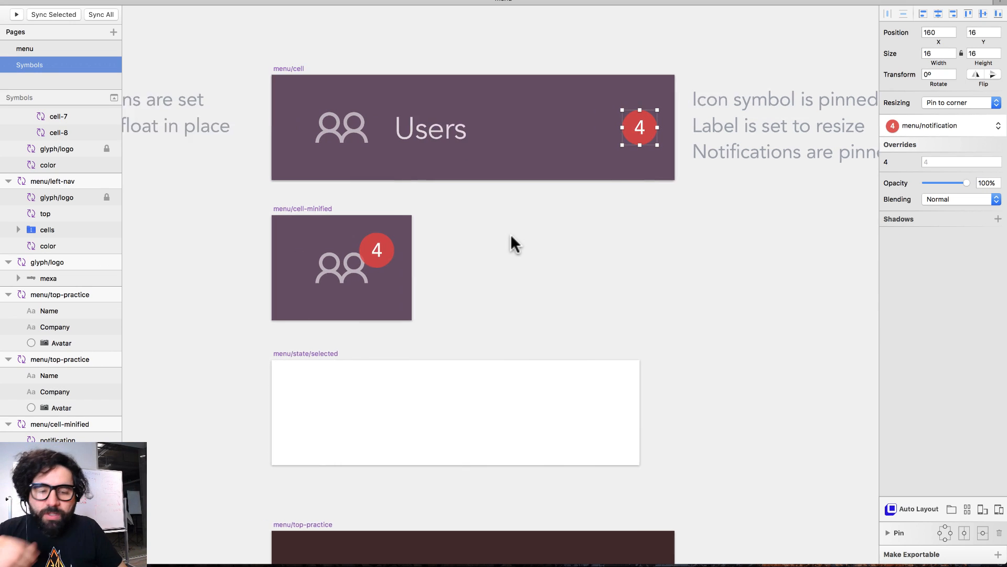
pyautogui.click(440, 249)
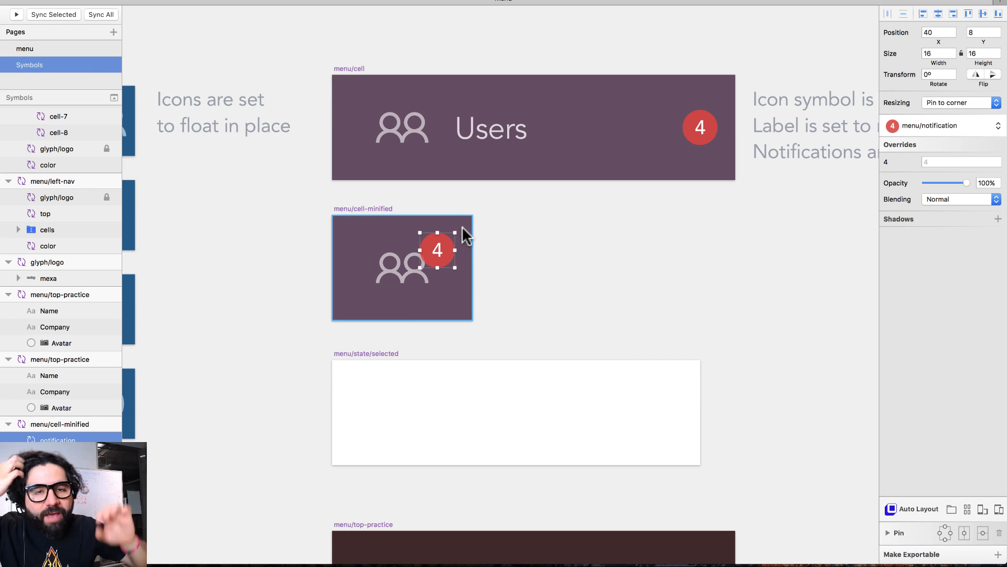
pyautogui.hscroll(-7, 463, 234)
pyautogui.click(569, 275)
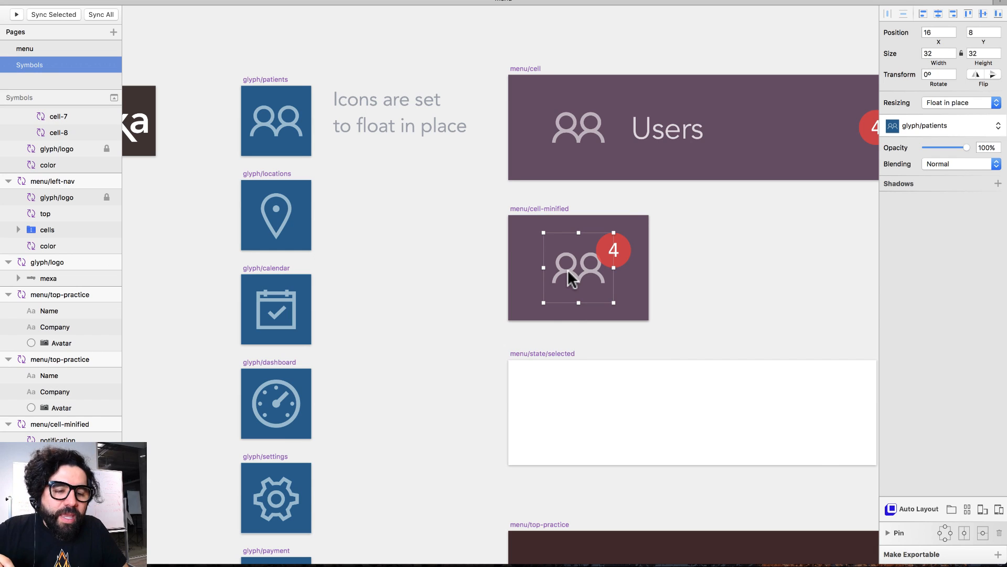
pyautogui.hscroll(2, 569, 277)
pyautogui.click(464, 236)
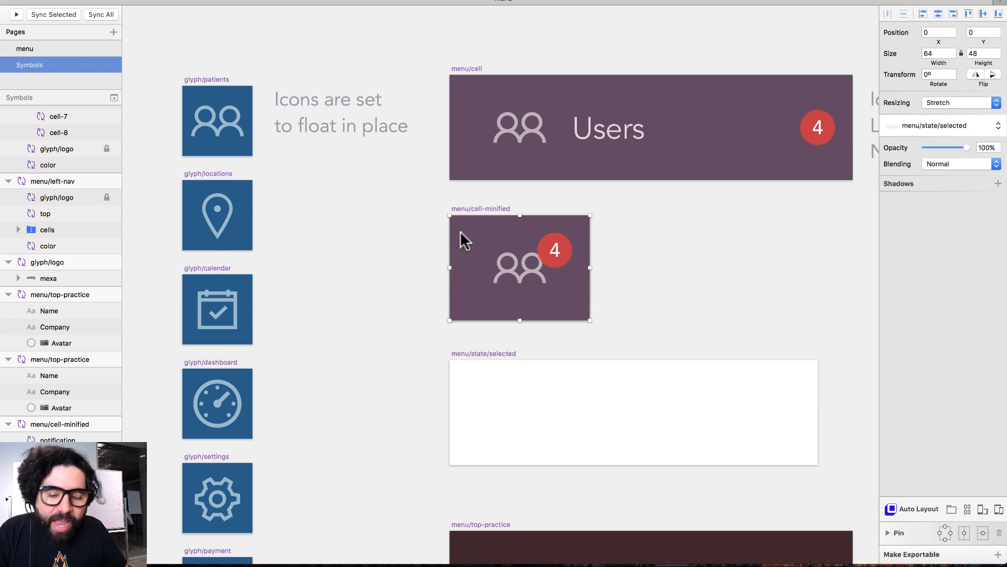
pyautogui.click(527, 278)
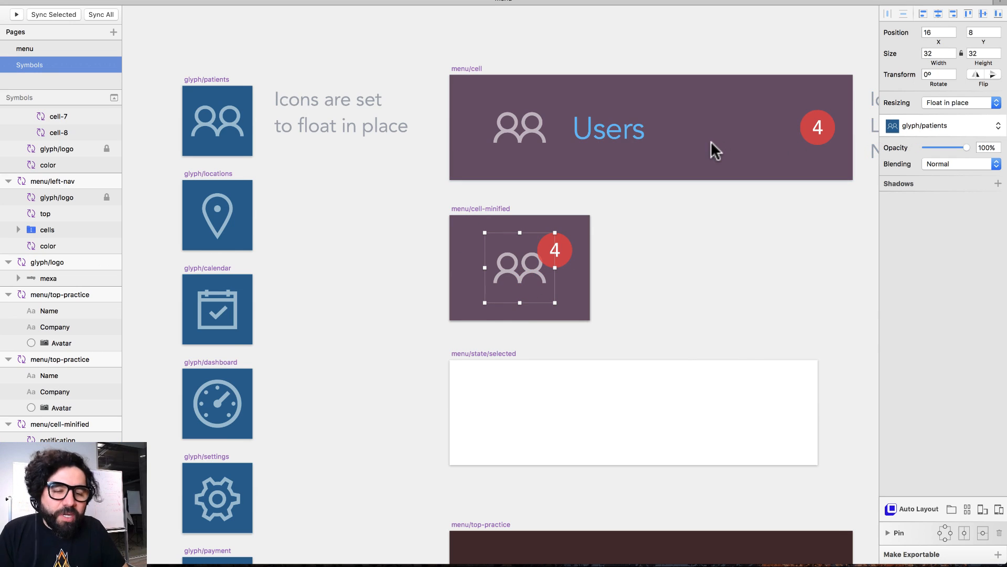
pyautogui.click(477, 276)
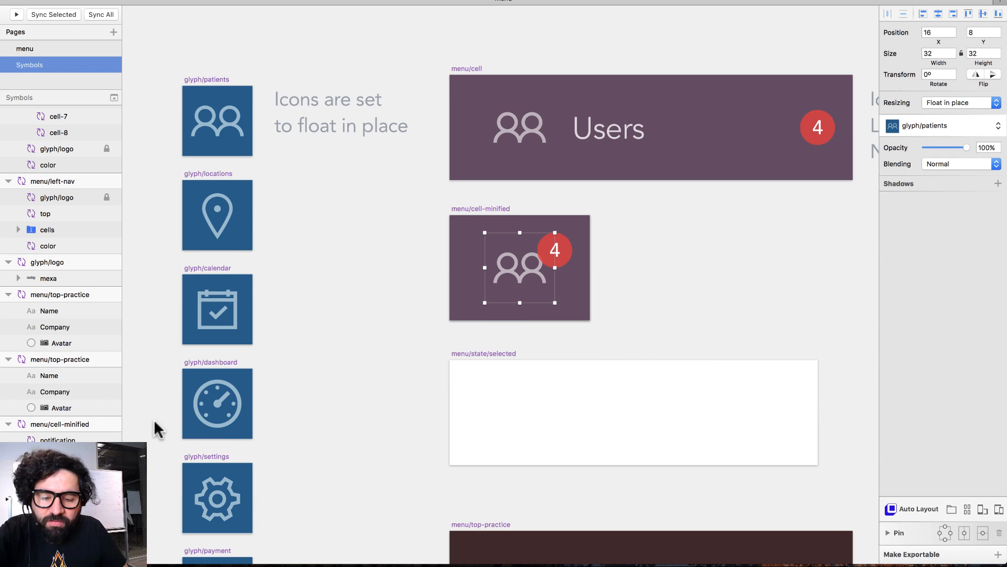
pyautogui.click(528, 276)
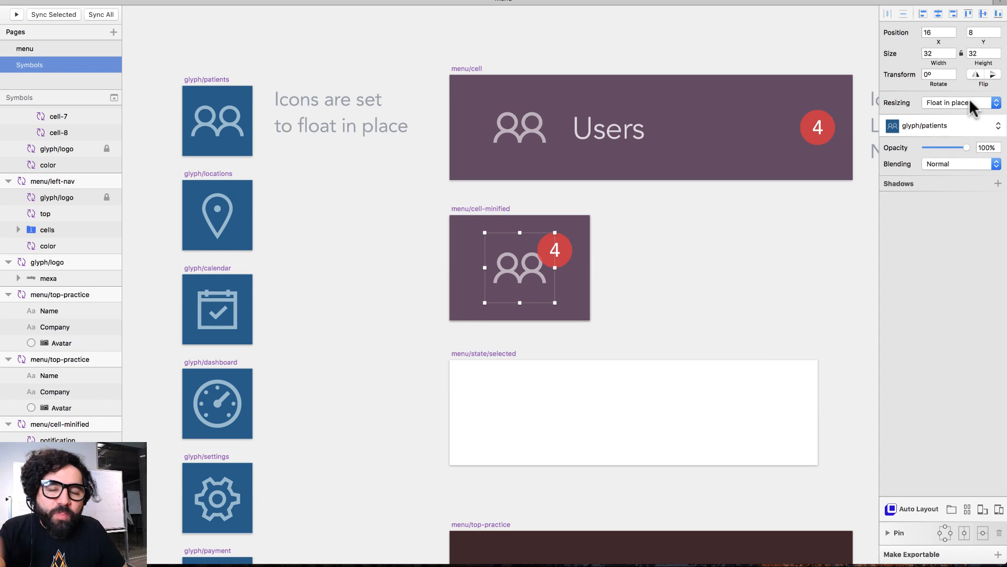
pyautogui.click(468, 242)
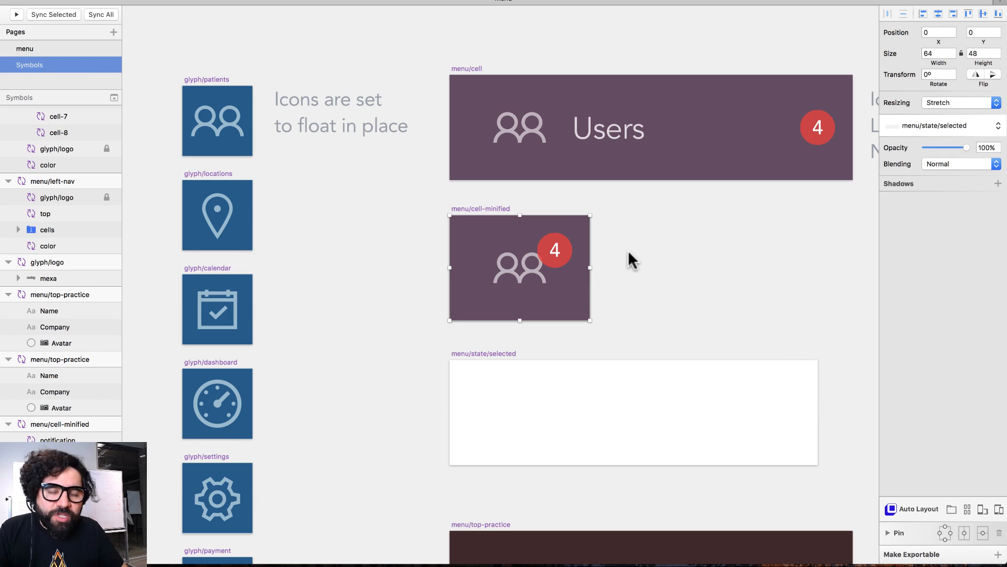
pyautogui.click(459, 99)
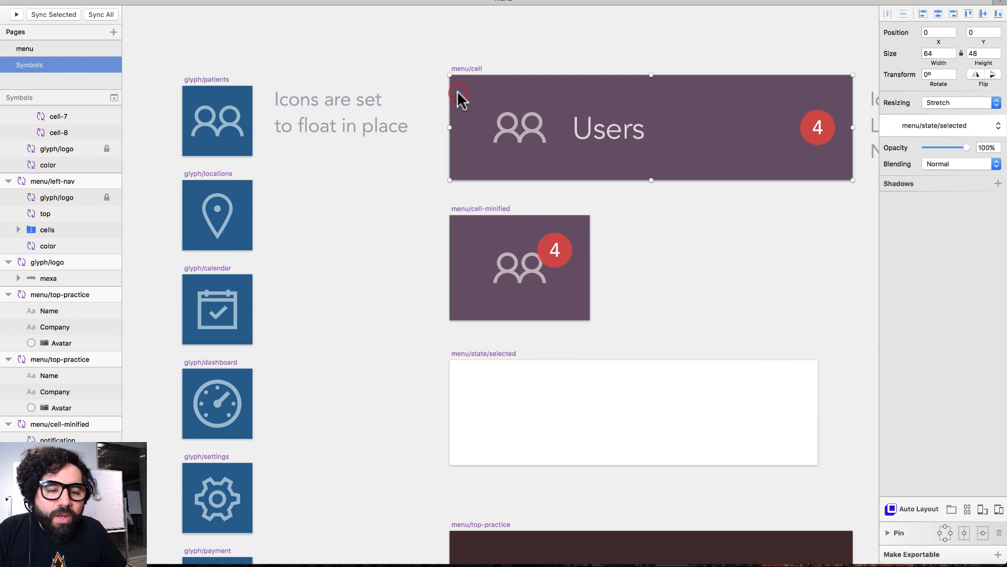
pyautogui.click(646, 290)
pyautogui.moveTo(460, 221); pyautogui.dragTo(503, 297)
pyautogui.press('super+z')
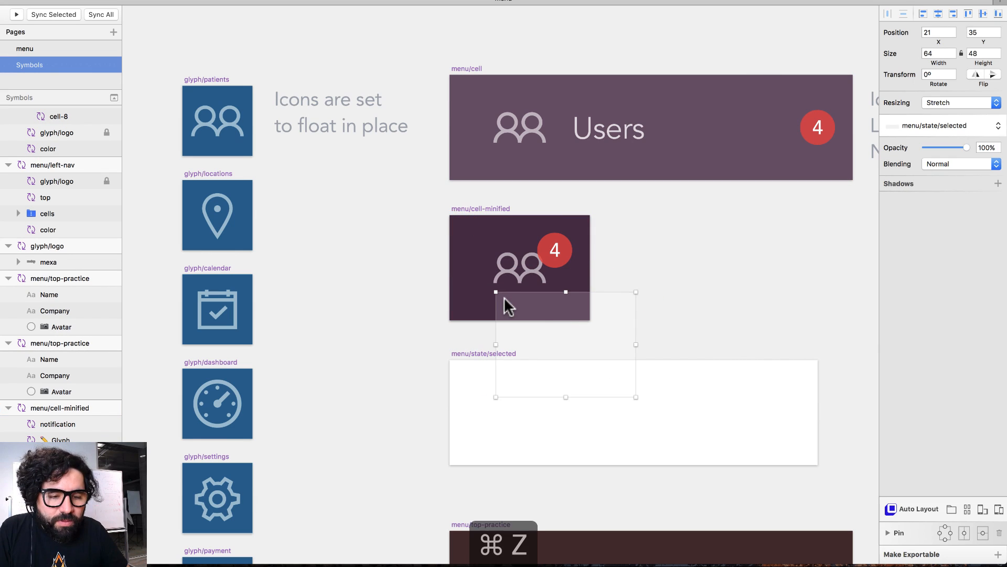
pyautogui.click(466, 70)
pyautogui.hscroll(10, 580, 106)
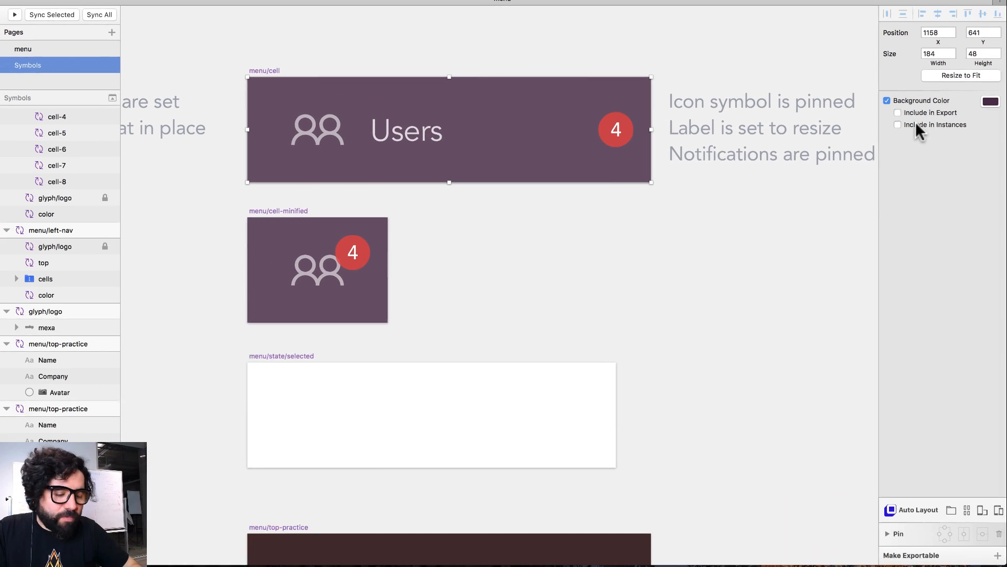
pyautogui.press('super+minus')
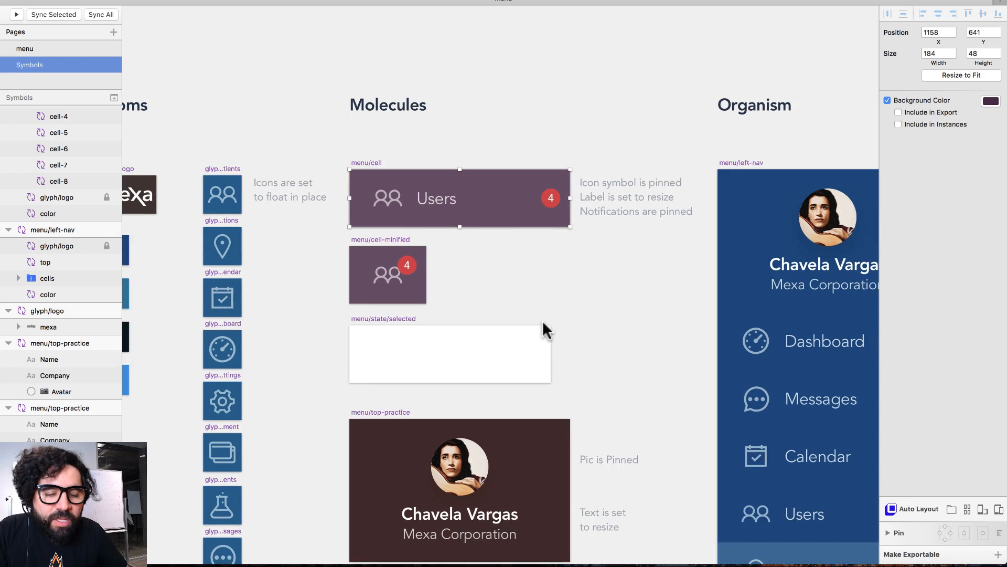
# - Select the whole menu cells group inside the menu/left-nav symbol
pyautogui.hscroll(5, 544, 325)
pyautogui.hscroll(6, 373, 202)
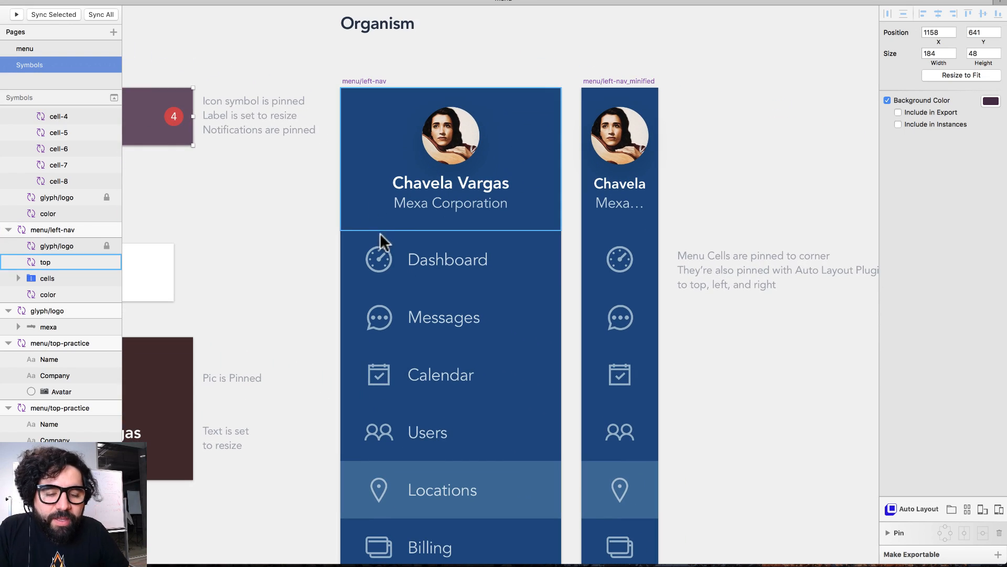
pyautogui.click(395, 261)
pyautogui.scroll(-4, 395, 263)
pyautogui.hscroll(2, 395, 262)
pyautogui.click(393, 205)
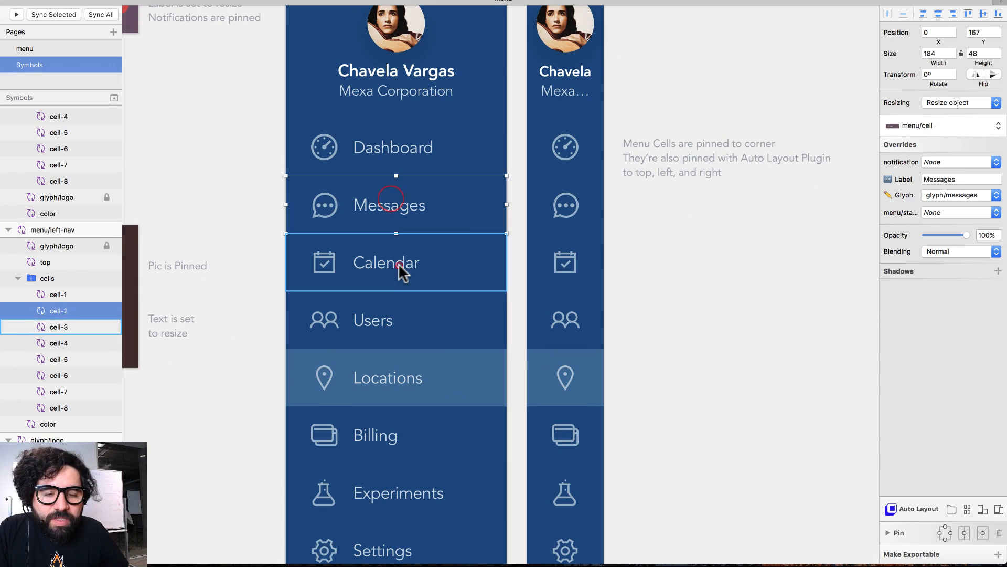
pyautogui.click(400, 267)
pyautogui.click(400, 326)
pyautogui.click(402, 168)
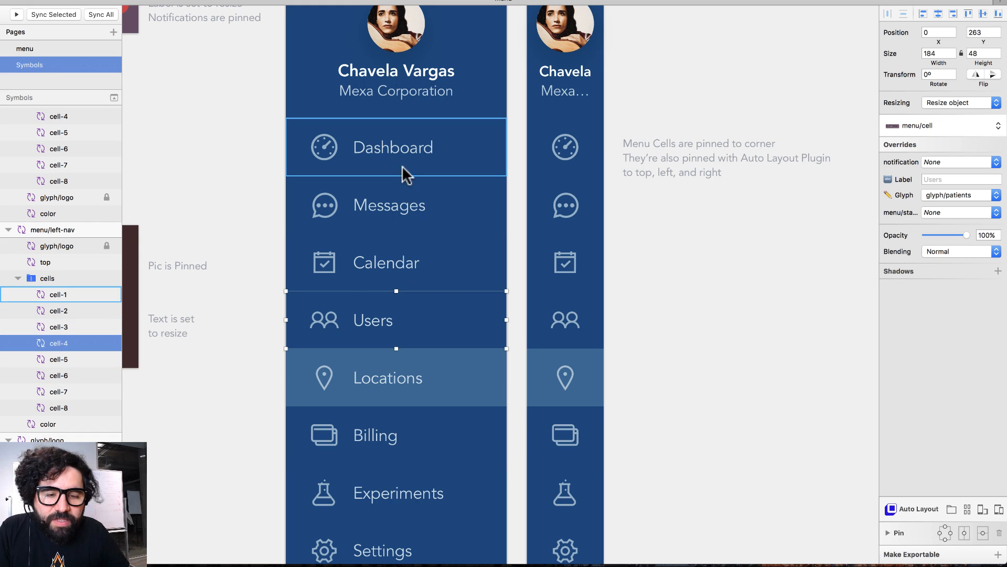
pyautogui.click(210, 175)
pyautogui.click(344, 147)
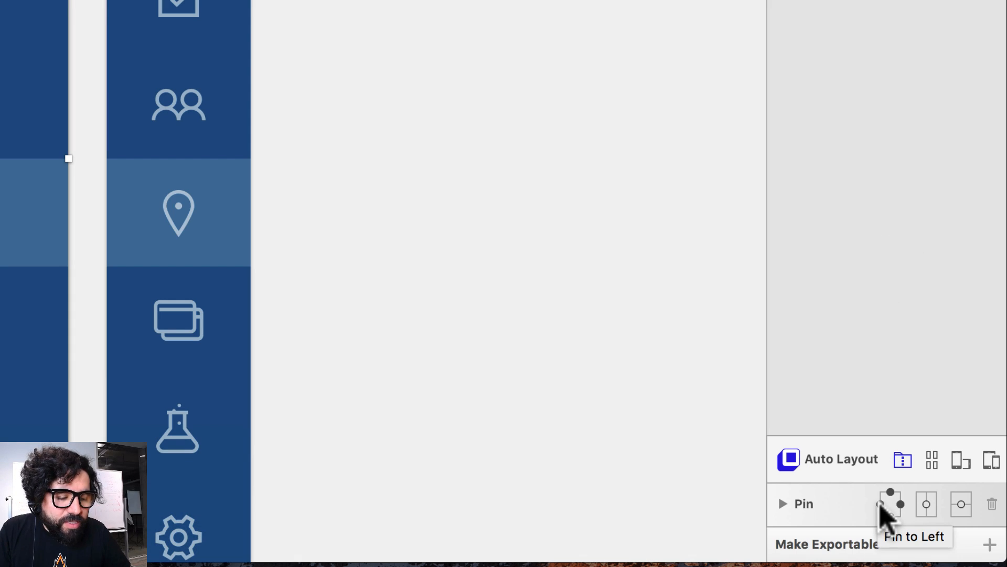
# - Pin the menu cells group to the top, left and right edges
pyautogui.click(881, 503)
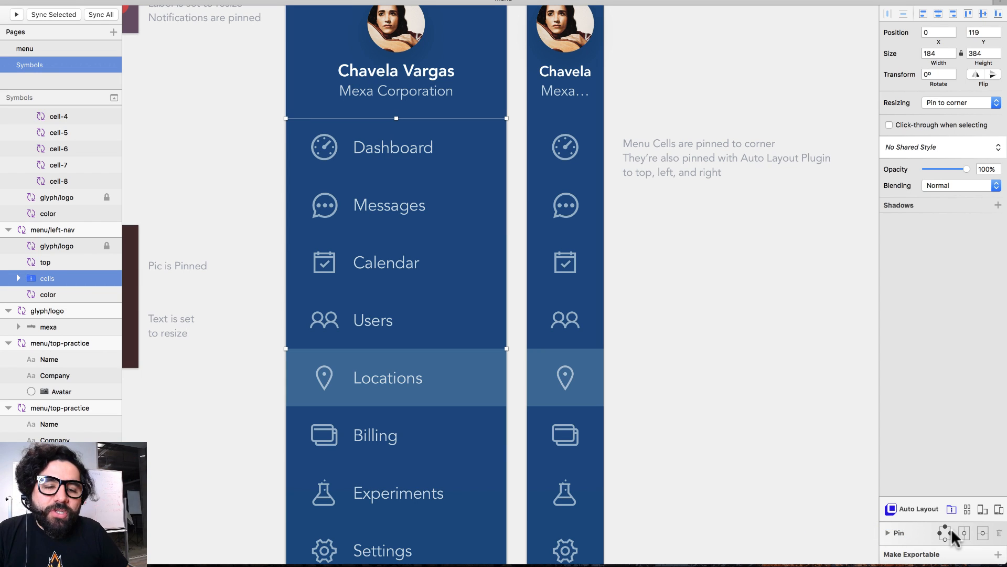
pyautogui.scroll(3, 538, 382)
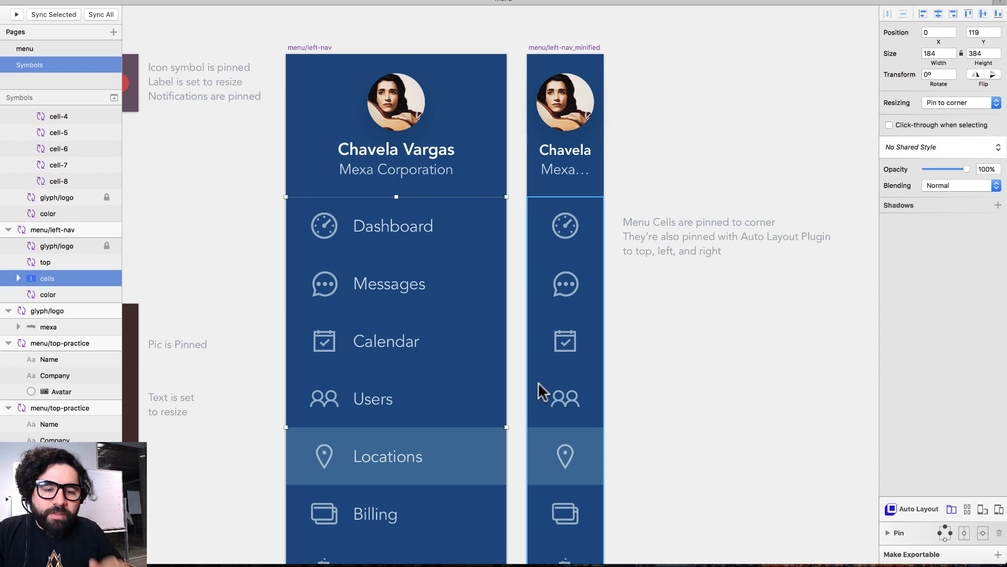
pyautogui.scroll(-6, 543, 392)
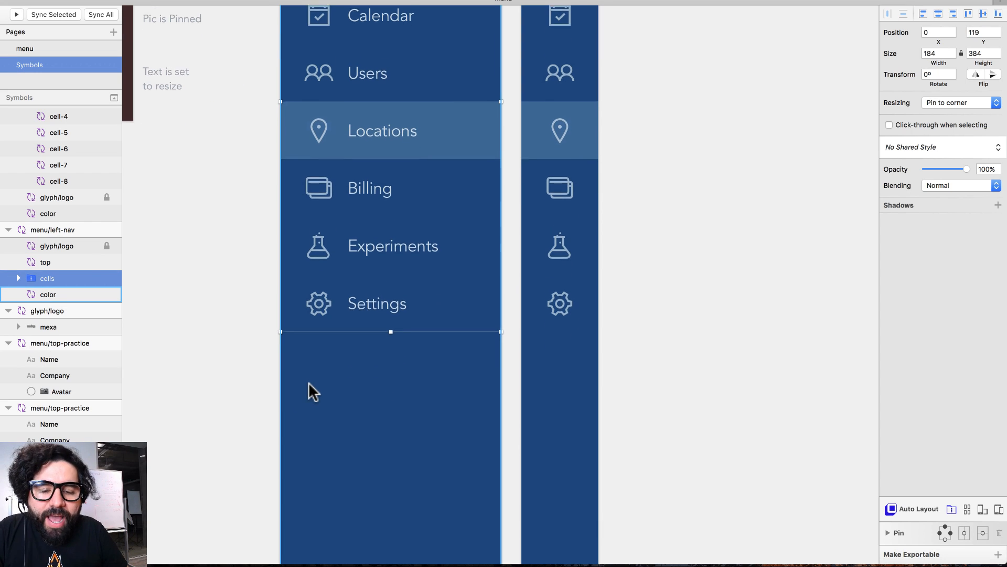
pyautogui.scroll(-2, 308, 382)
pyautogui.click(309, 335)
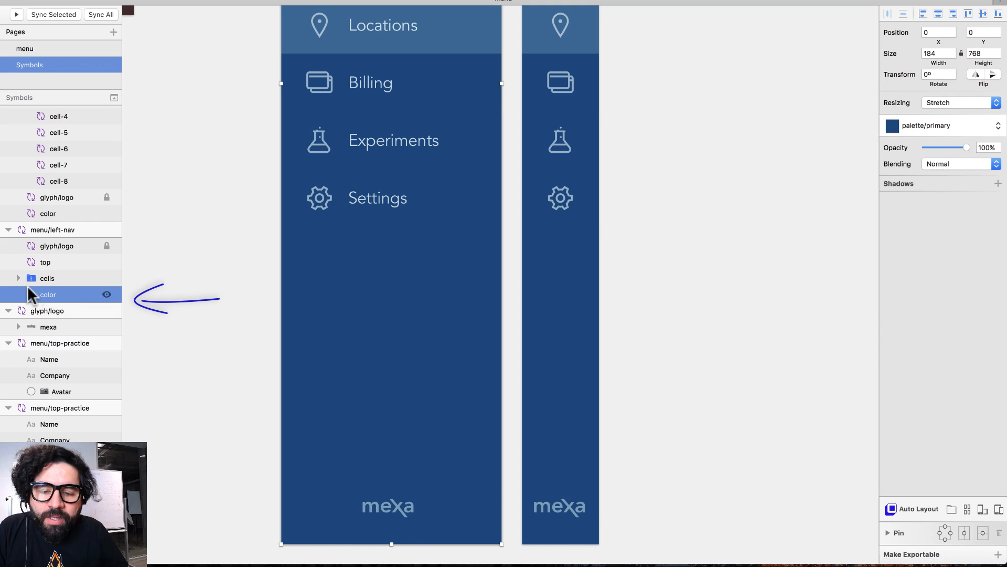
pyautogui.press('super+minus')
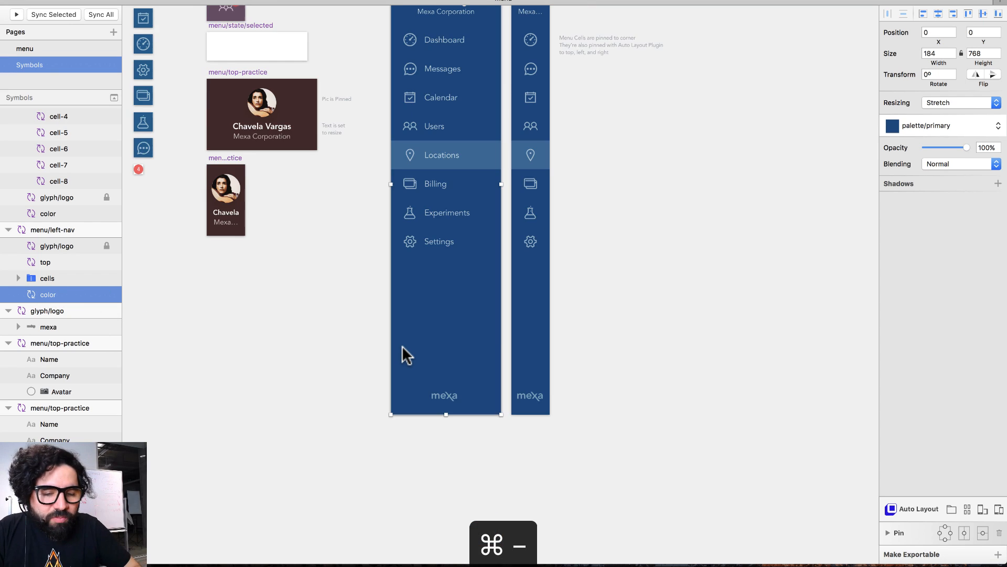
pyautogui.hscroll(-5, 402, 345)
pyautogui.scroll(3, 401, 345)
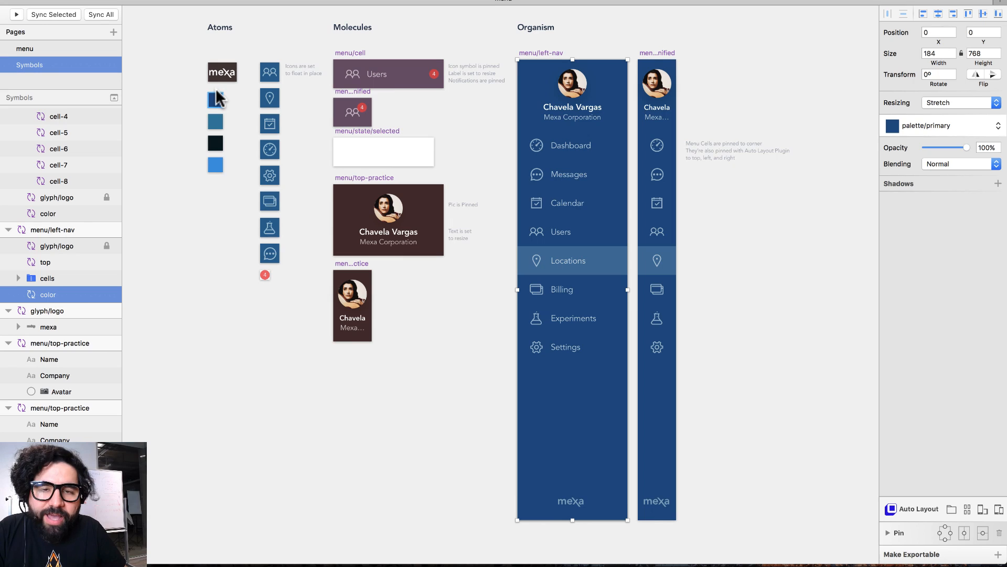
pyautogui.click(218, 100)
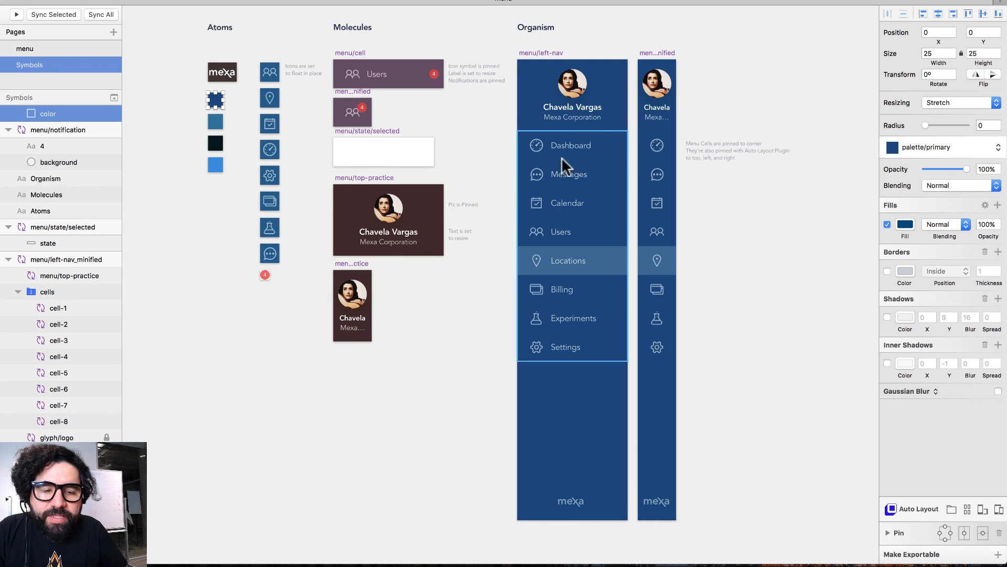
pyautogui.click(558, 411)
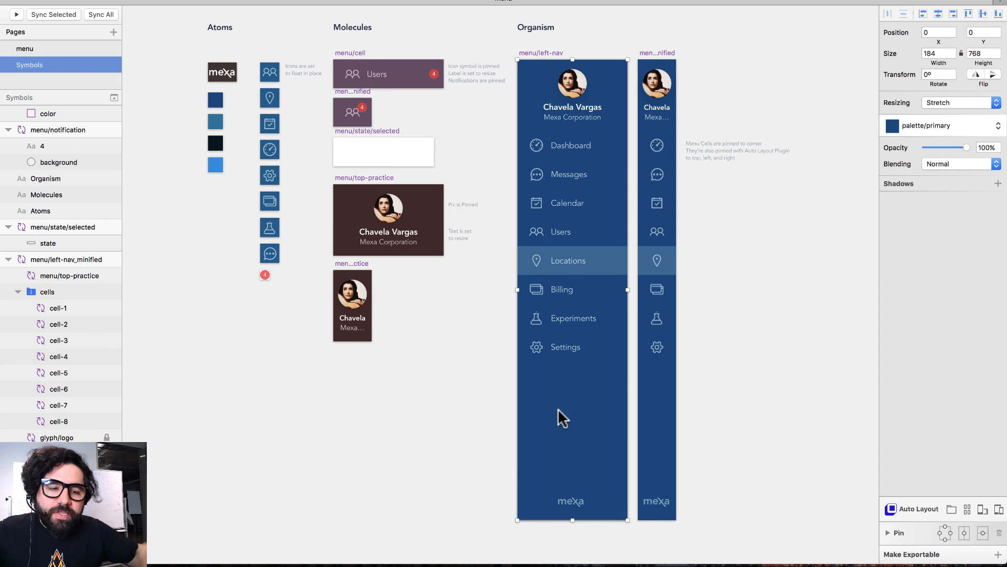
pyautogui.hscroll(5, 558, 409)
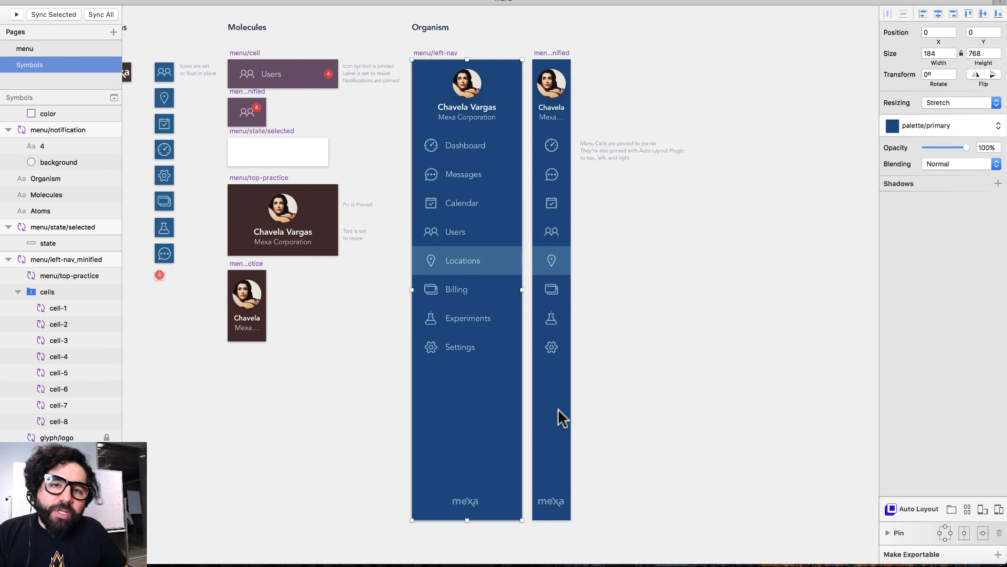
pyautogui.hscroll(-5, 558, 408)
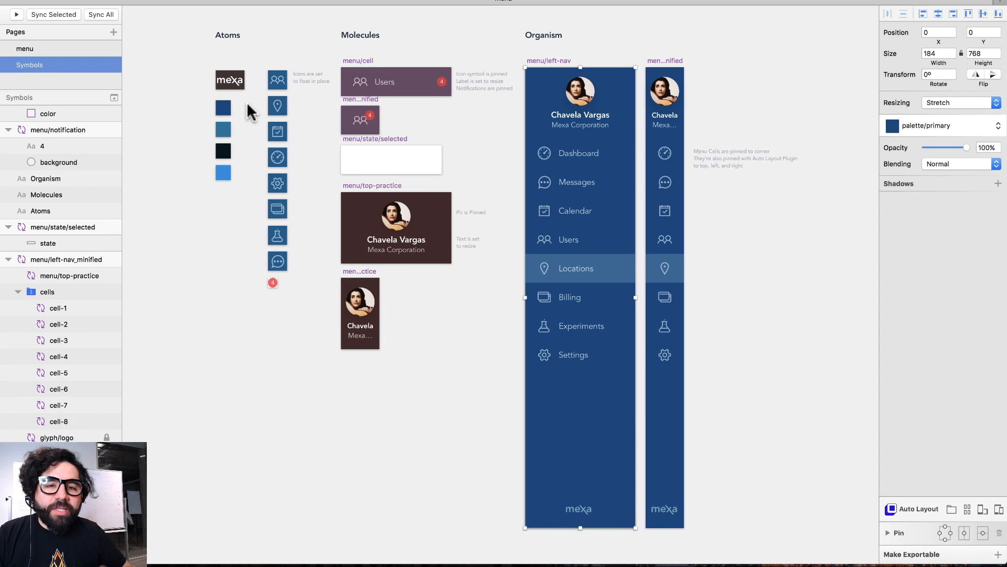
pyautogui.click(247, 102)
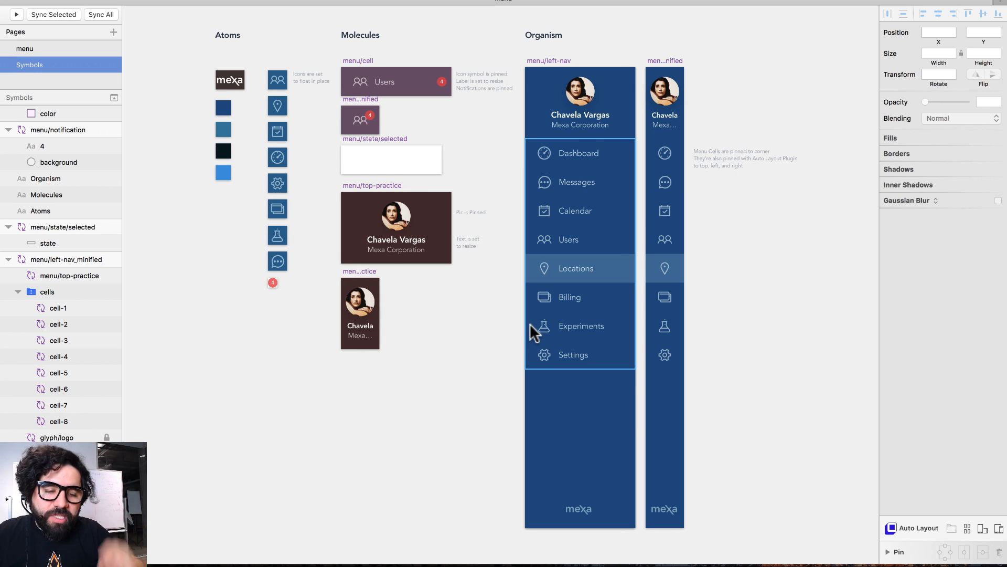
pyautogui.moveTo(201, 94); pyautogui.dragTo(259, 203)
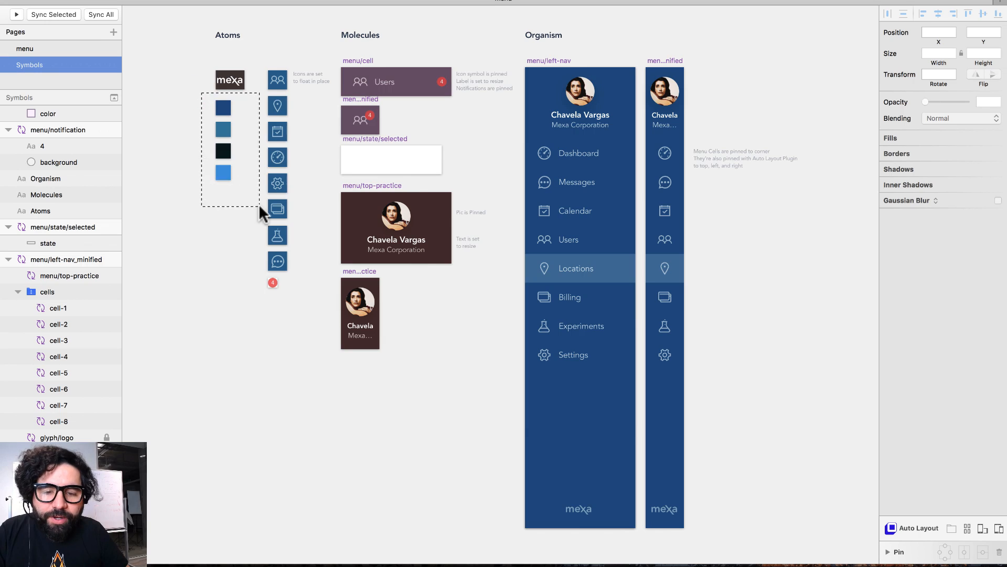
pyautogui.click(450, 36)
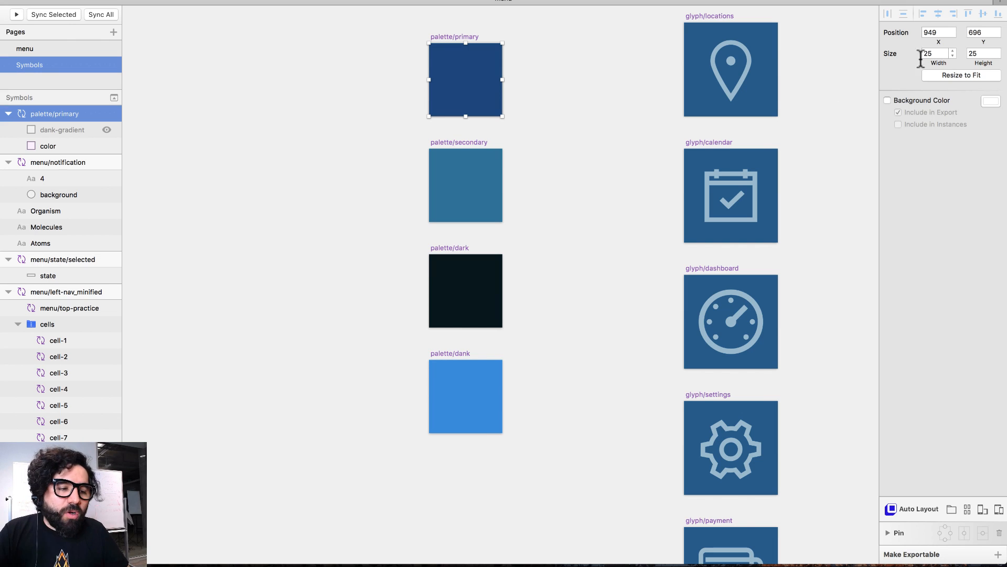
pyautogui.hscroll(5, 572, 133)
pyautogui.click(576, 139)
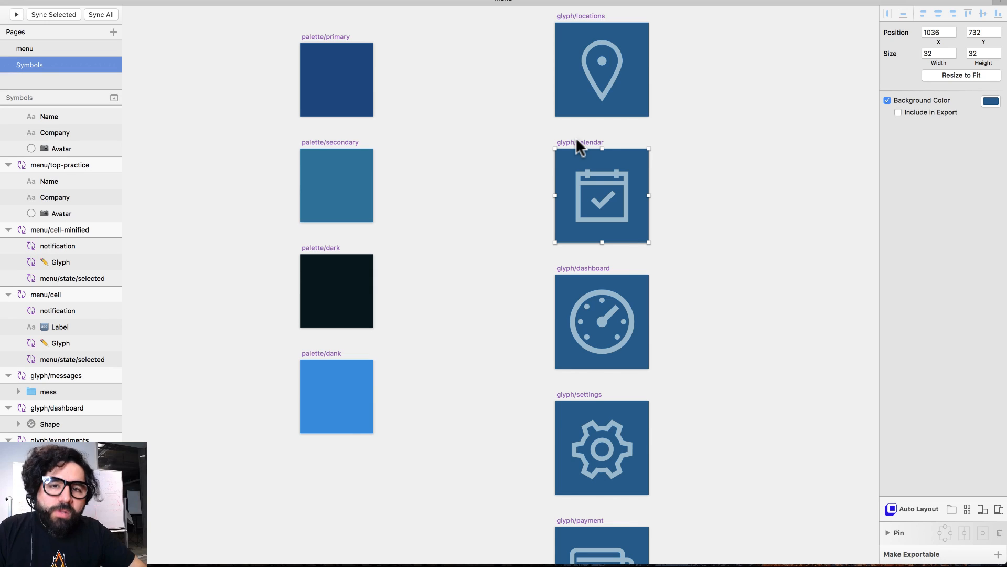
pyautogui.press('super+minus')
pyautogui.press('super+minus')
pyautogui.hscroll(3, 575, 136)
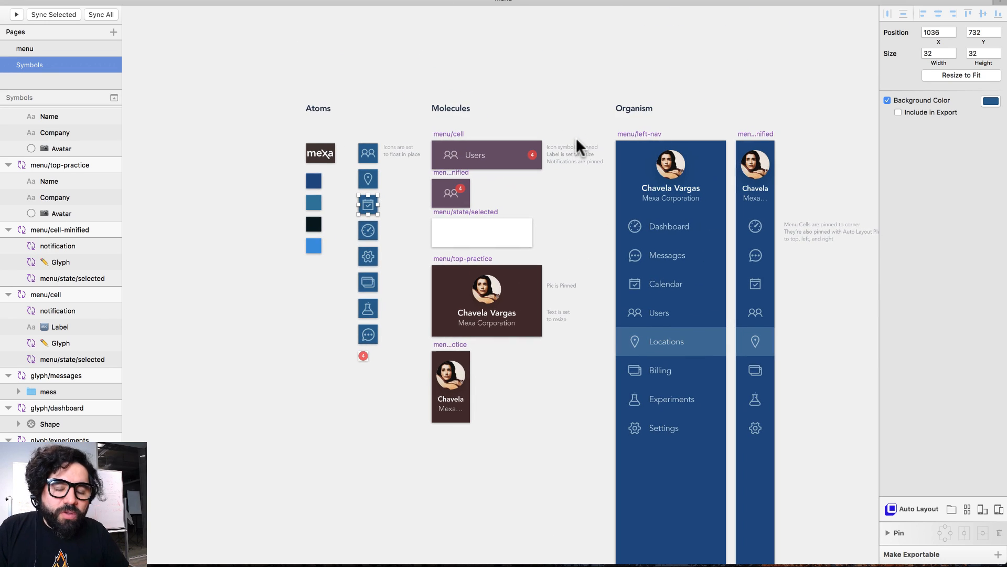
pyautogui.hscroll(3, 577, 146)
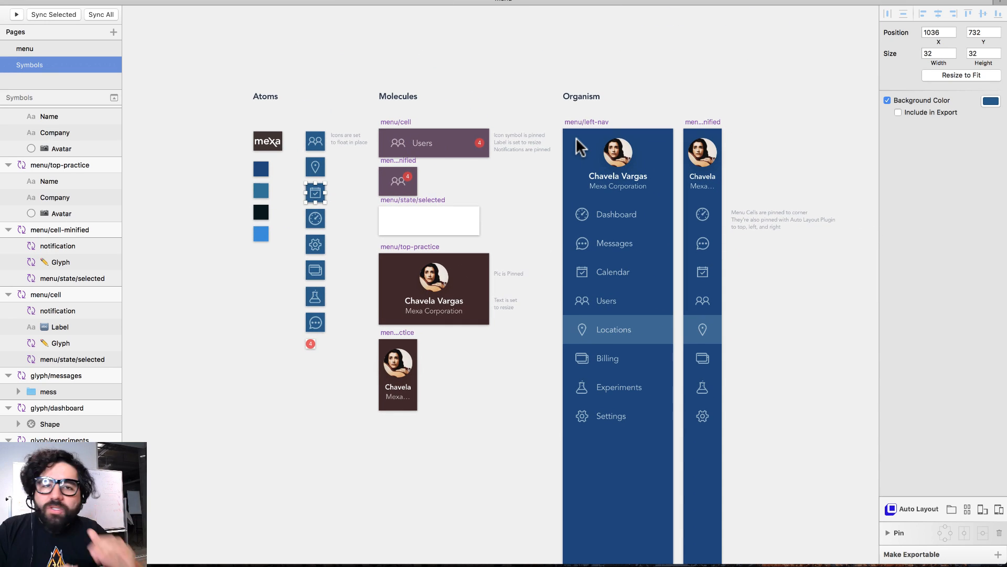
pyautogui.moveTo(530, 105); pyautogui.dragTo(716, 424)
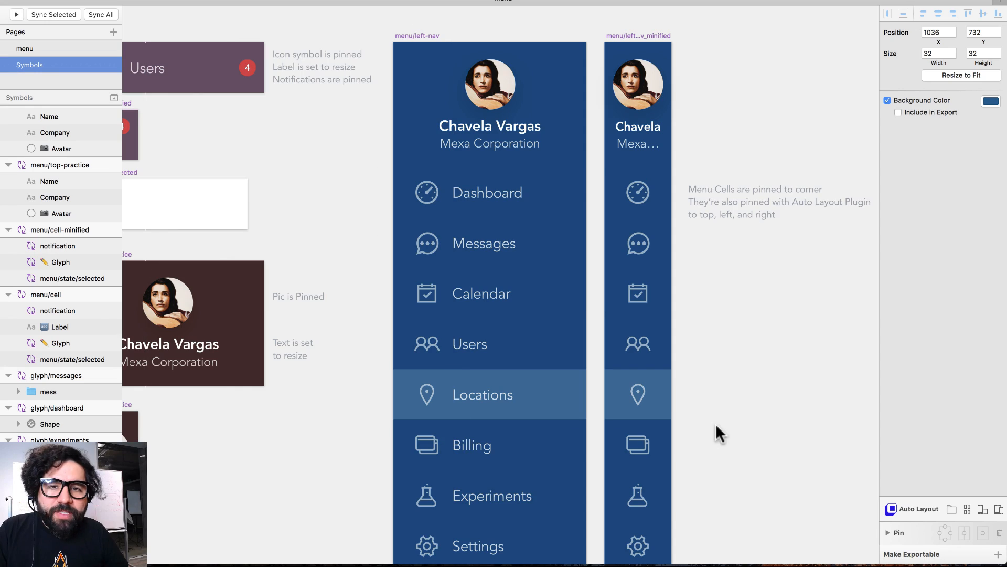
pyautogui.scroll(-10, 585, 303)
pyautogui.scroll(-10, 475, 181)
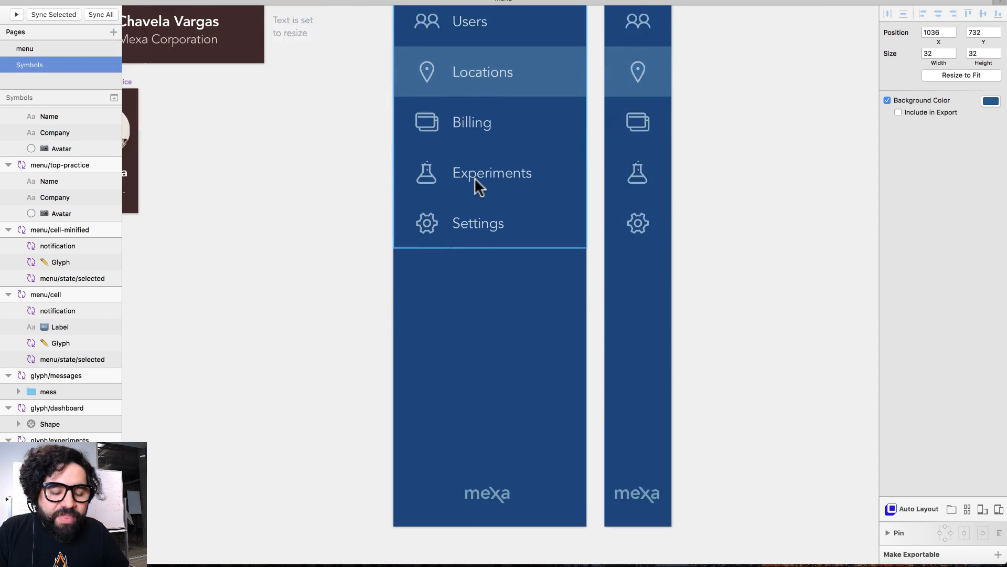
pyautogui.click(476, 154)
pyautogui.click(492, 398)
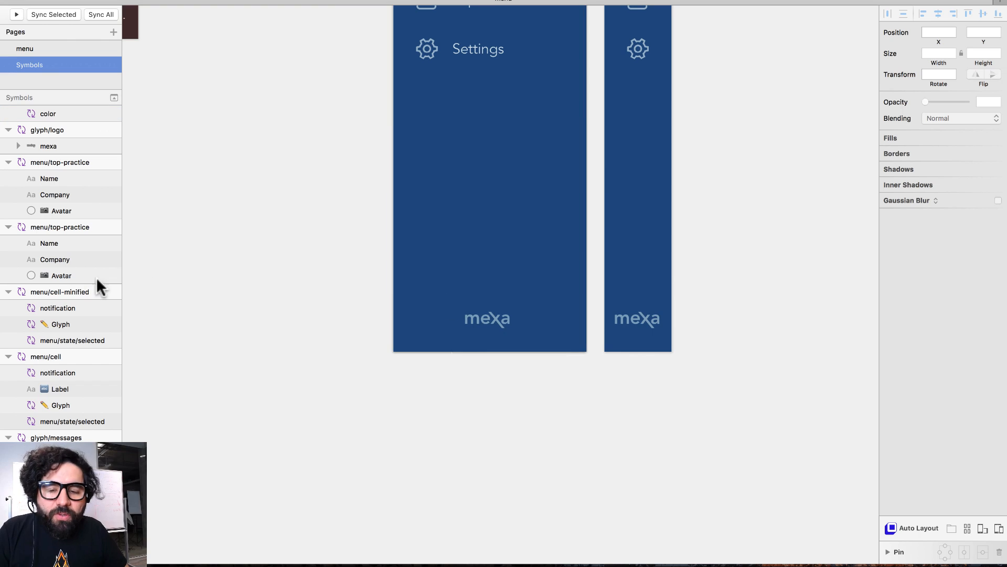
pyautogui.click(471, 316)
pyautogui.scroll(3, 100, 177)
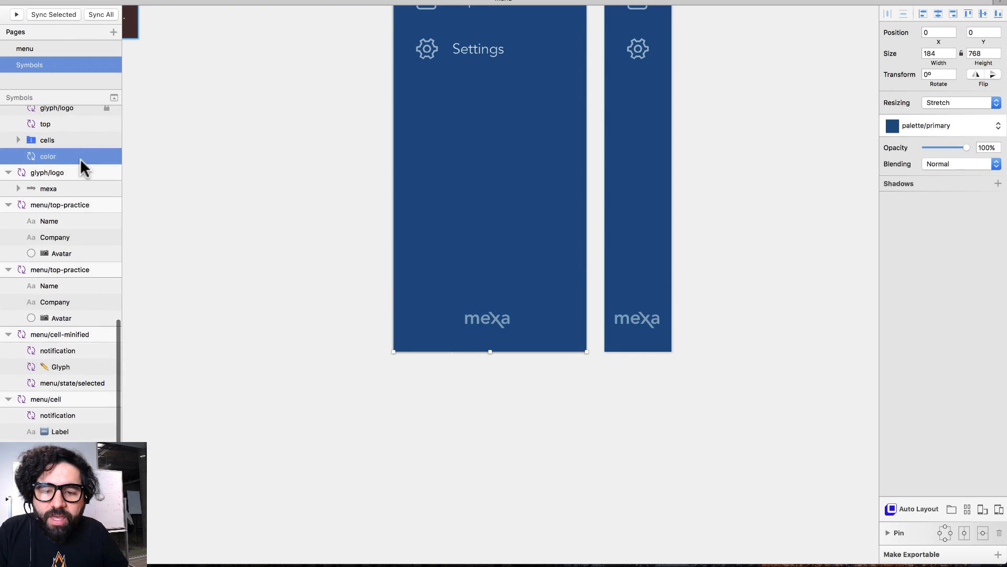
pyautogui.scroll(20, 514, 258)
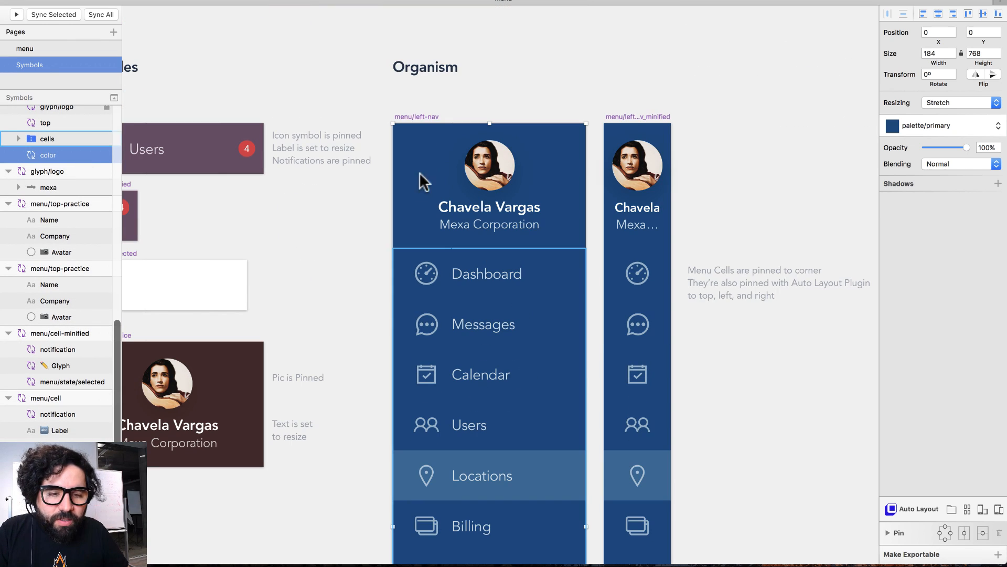
pyautogui.click(415, 116)
pyautogui.scroll(-5, 479, 353)
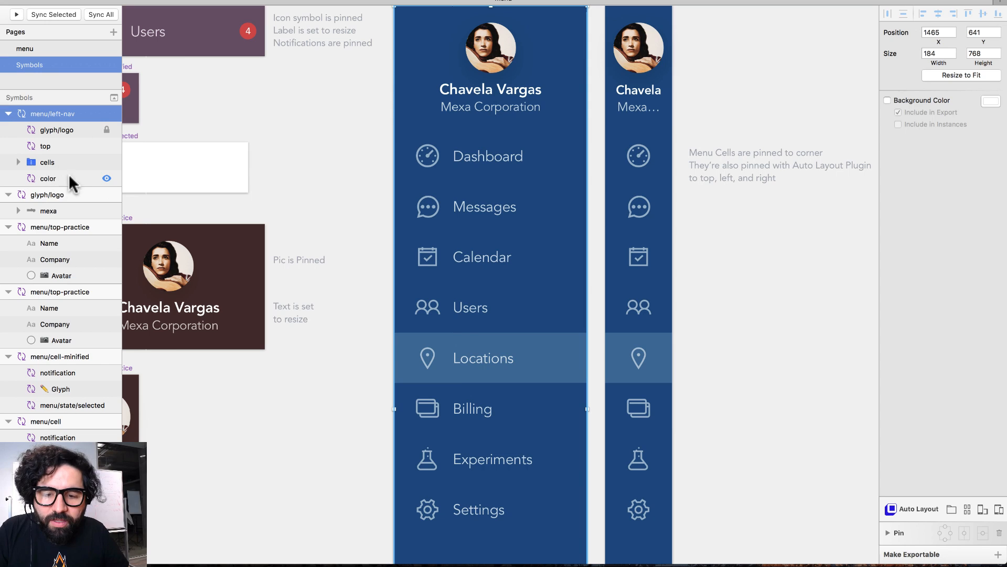
pyautogui.scroll(-2, 68, 179)
pyautogui.scroll(3, 70, 188)
pyautogui.click(76, 157)
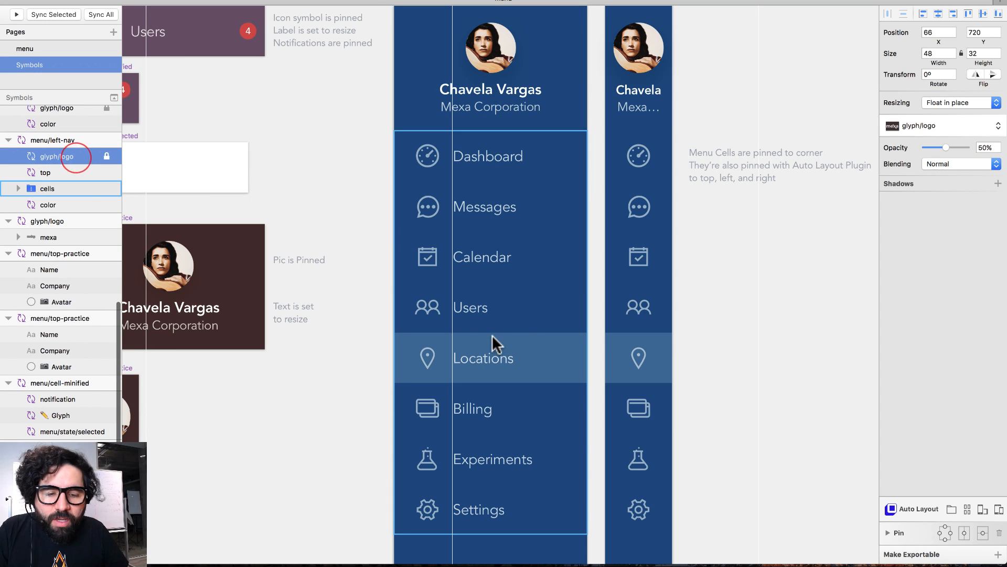
pyautogui.scroll(-8, 490, 335)
pyautogui.scroll(-5, 323, 424)
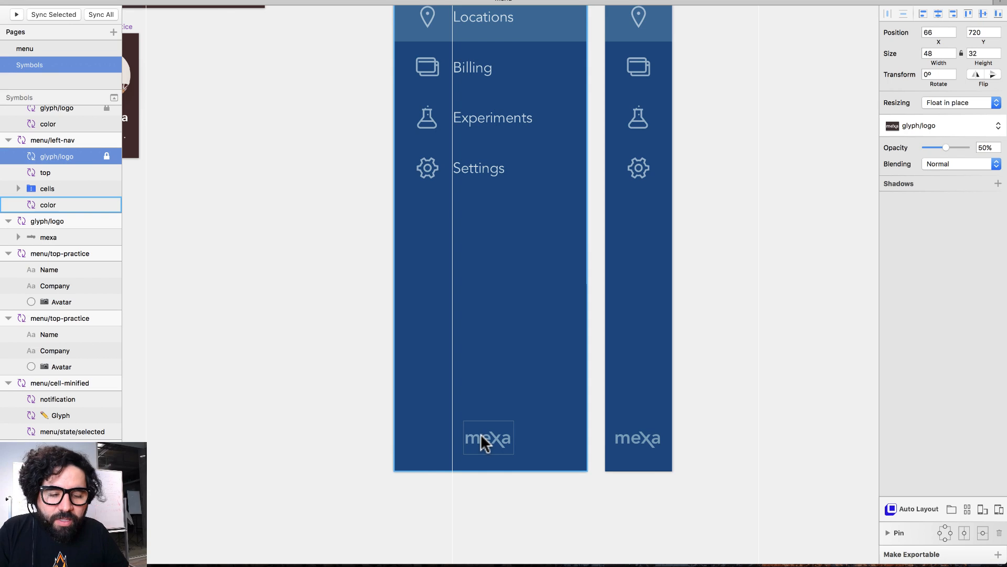
pyautogui.click(77, 169)
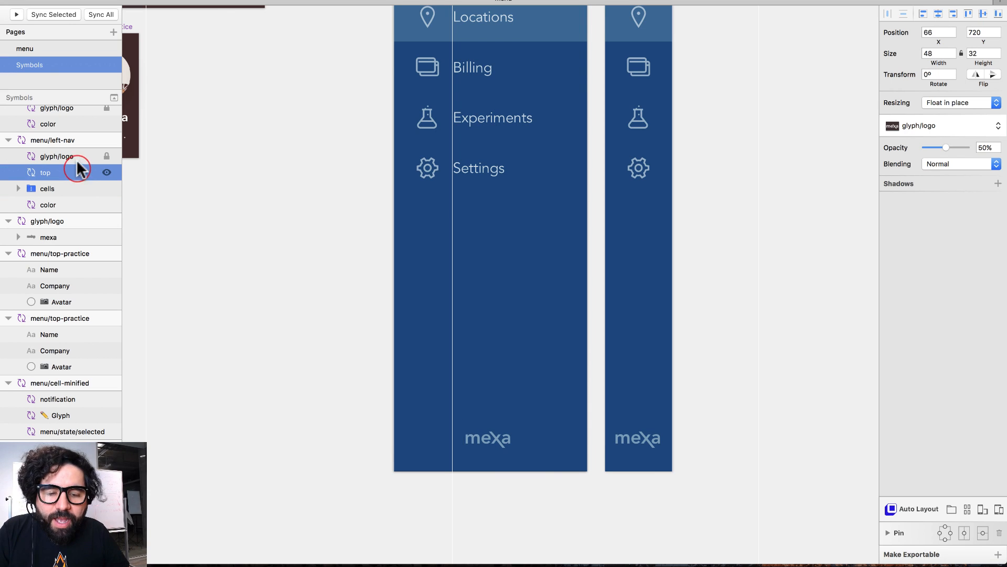
pyautogui.click(270, 360)
# - Check which symbols the Dashboard cells use in the full and minified navs
pyautogui.press('super+minus')
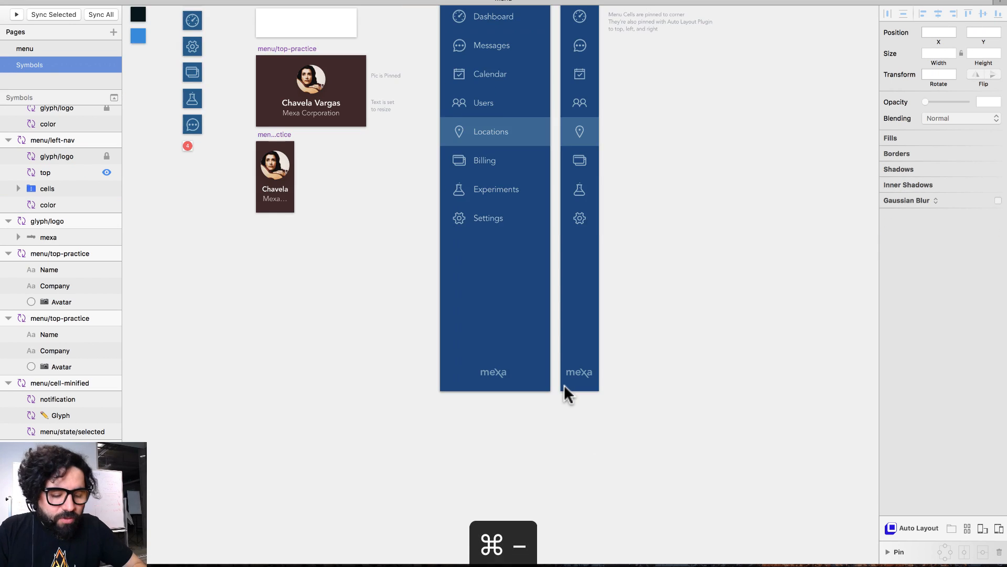
pyautogui.scroll(5, 565, 385)
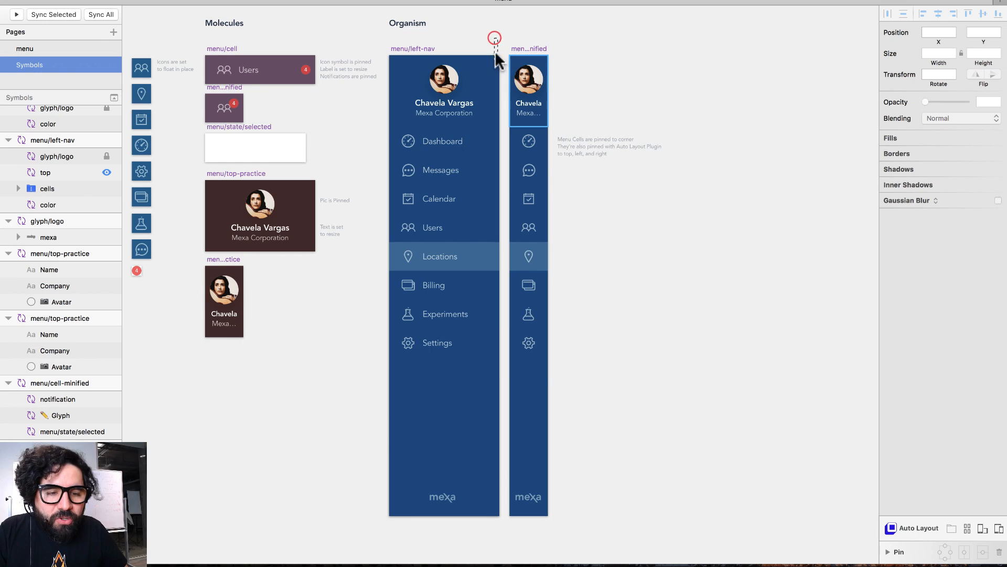
pyautogui.press('super+plus')
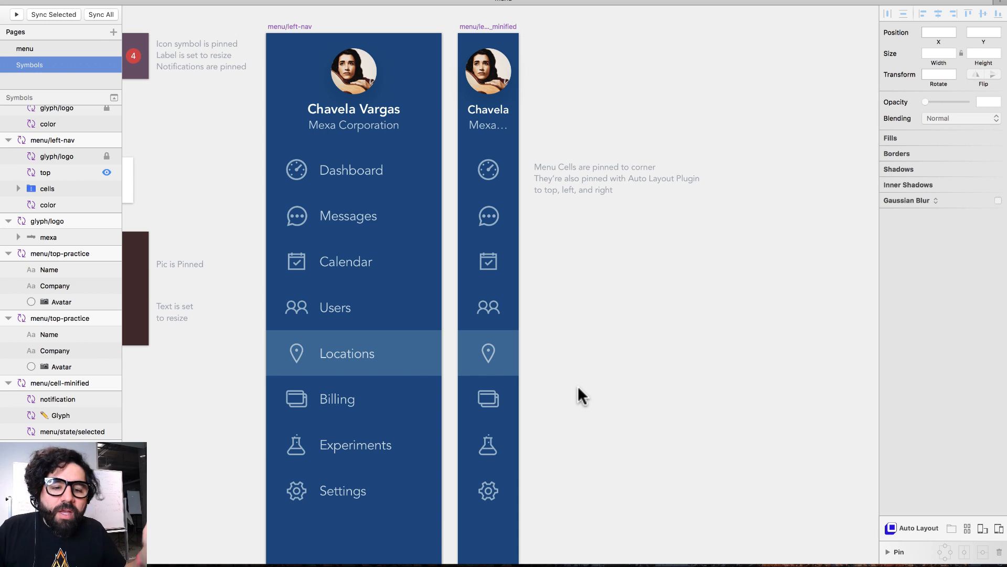
pyautogui.click(367, 178)
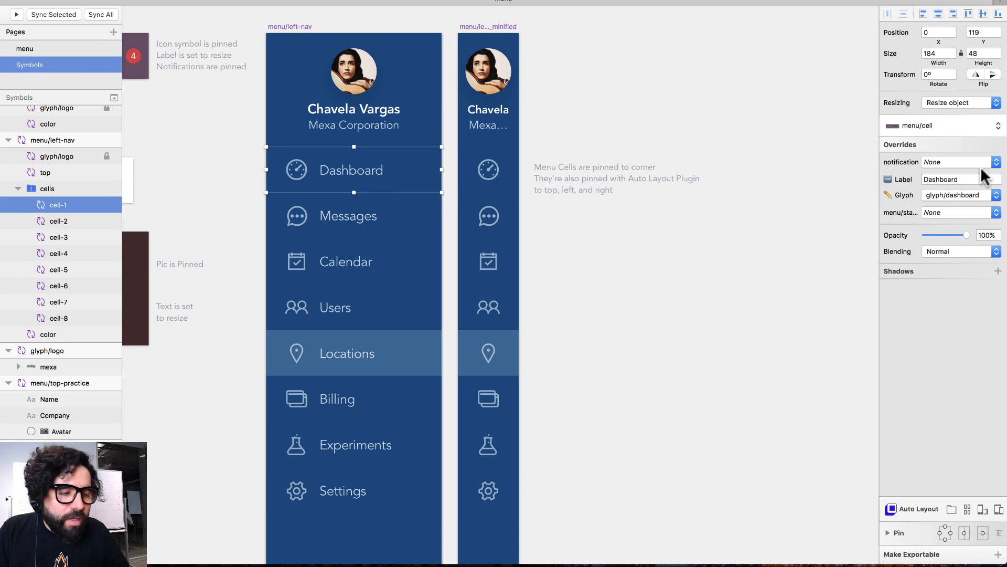
pyautogui.click(926, 130)
pyautogui.click(927, 139)
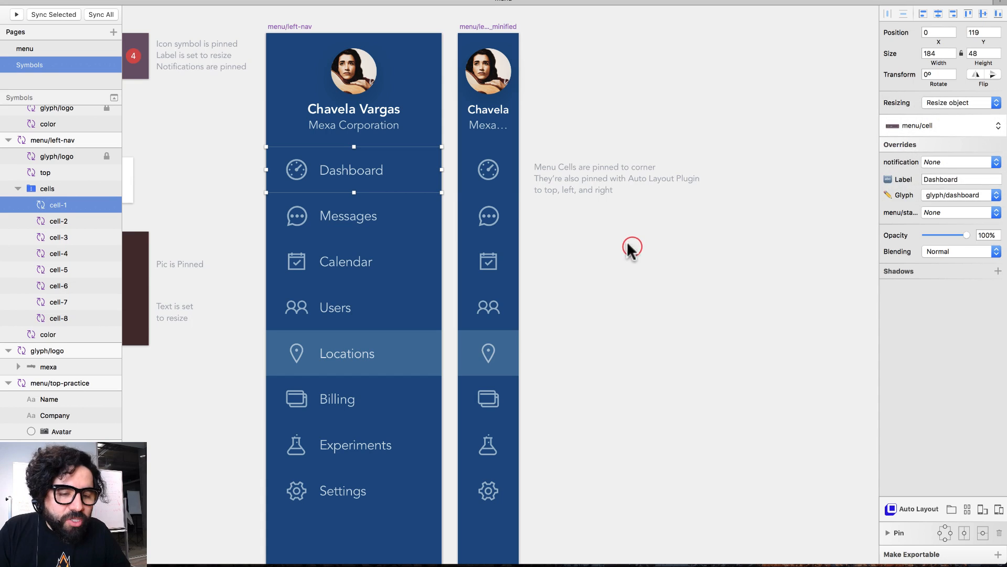
pyautogui.click(488, 168)
pyautogui.click(939, 129)
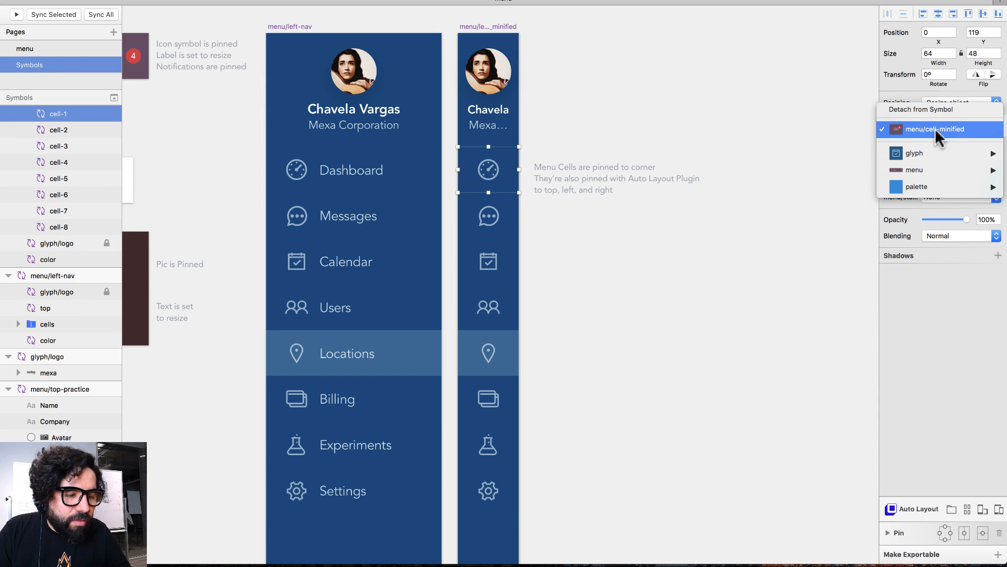
pyautogui.click(611, 312)
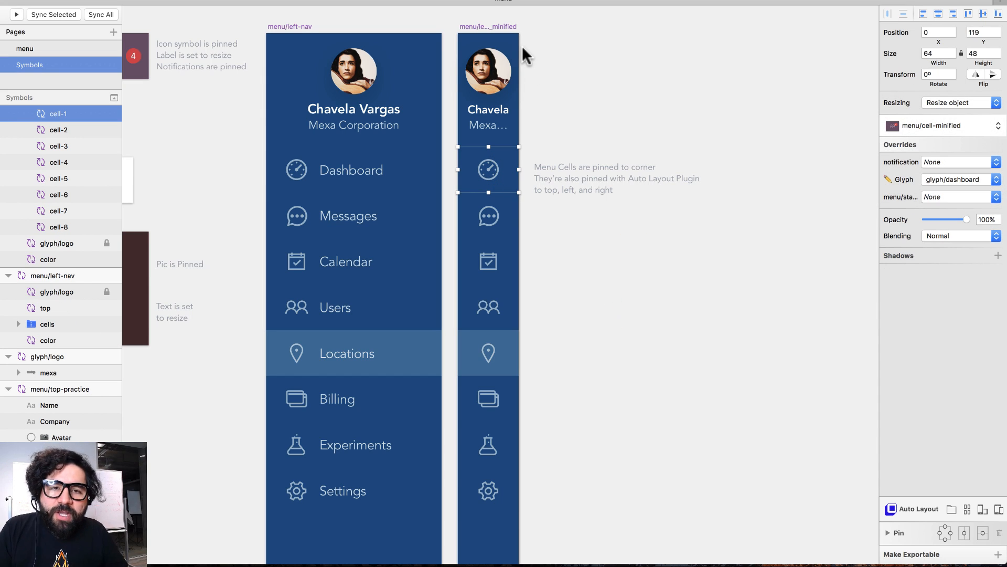
# - Select the minified and full left-nav artboards, then return to the menu page
pyautogui.click(498, 26)
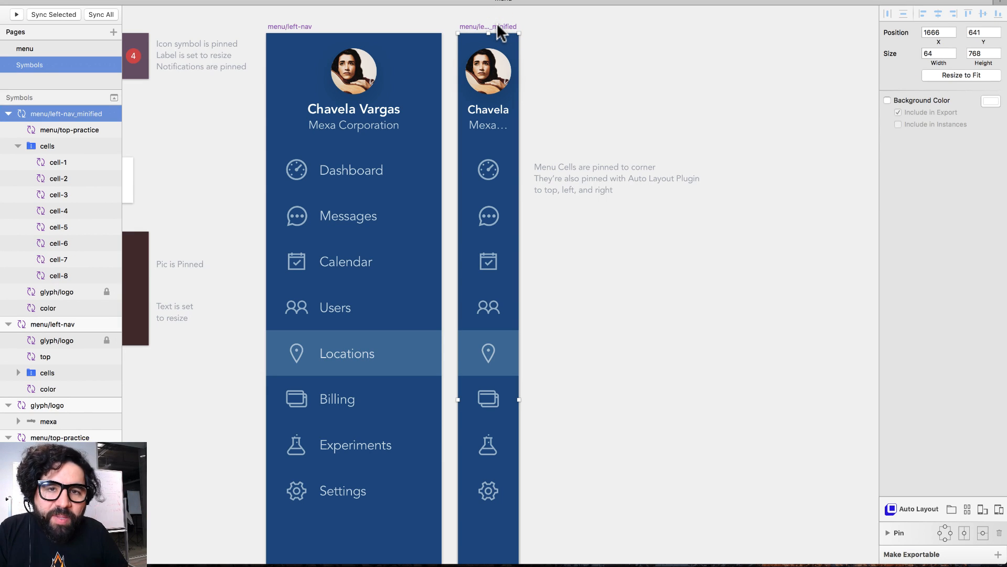
pyautogui.click(291, 25)
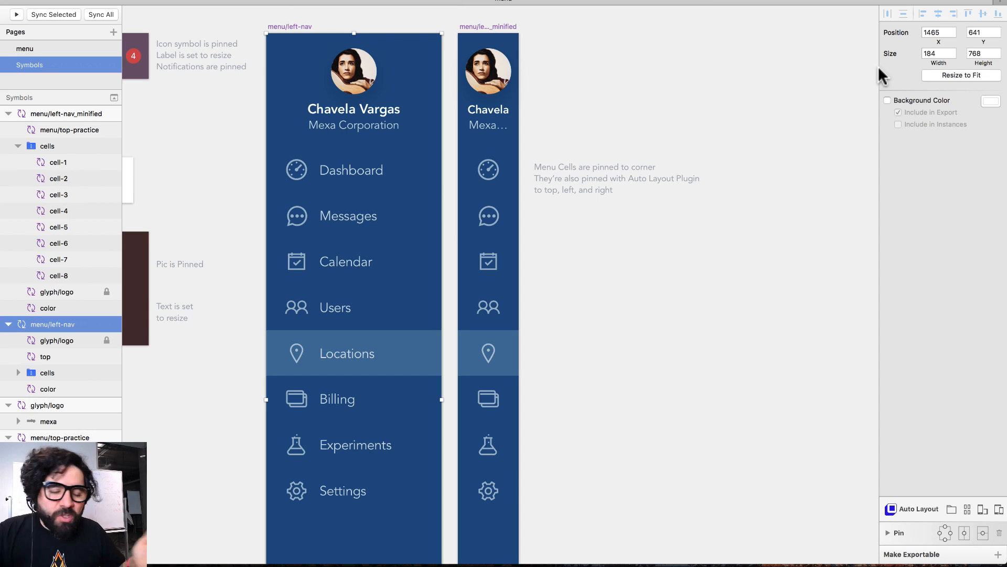
pyautogui.click(43, 47)
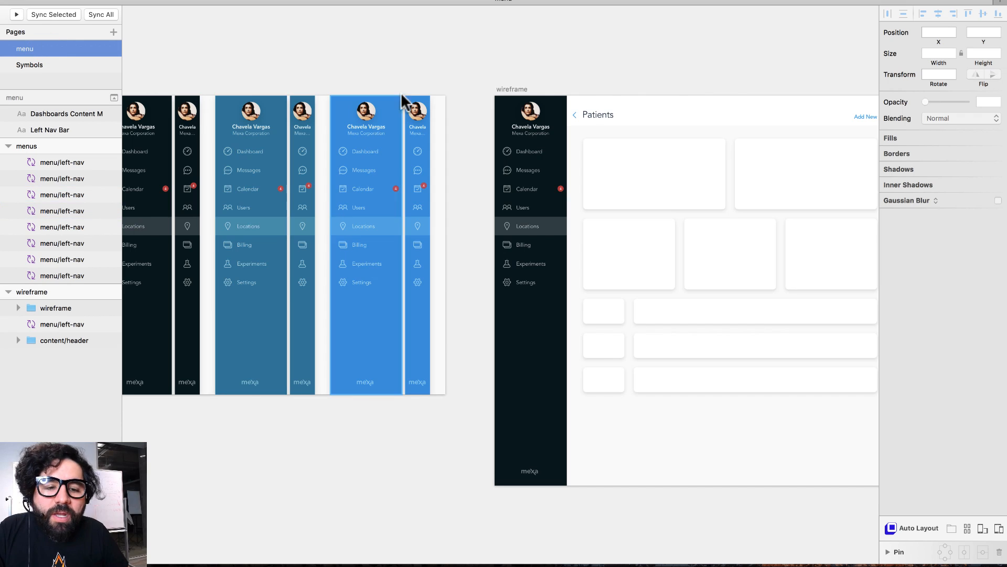
pyautogui.click(430, 49)
pyautogui.press('super+minus')
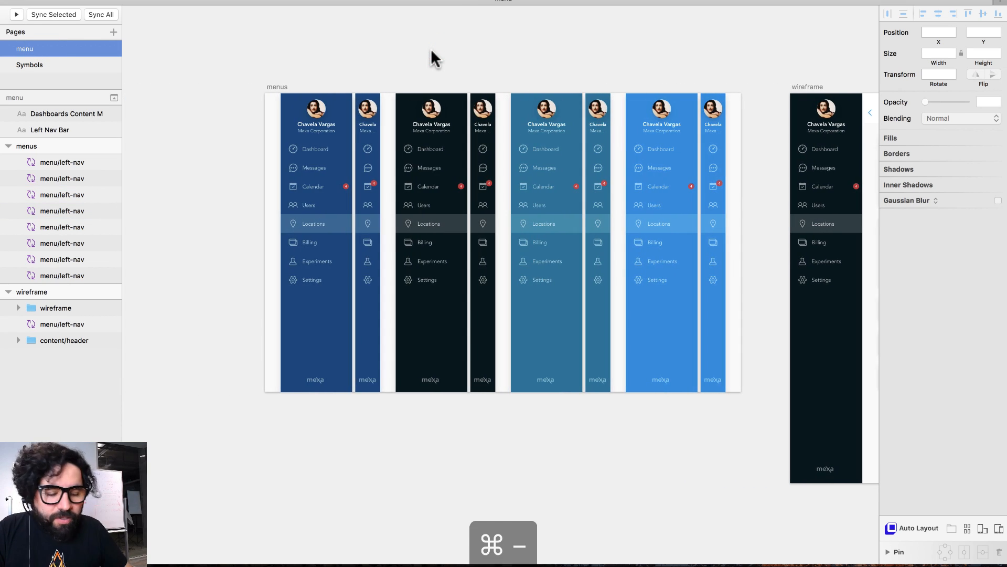
pyautogui.press('super+minus')
pyautogui.scroll(-3, 432, 56)
pyautogui.hscroll(5, 432, 56)
pyautogui.click(378, 98)
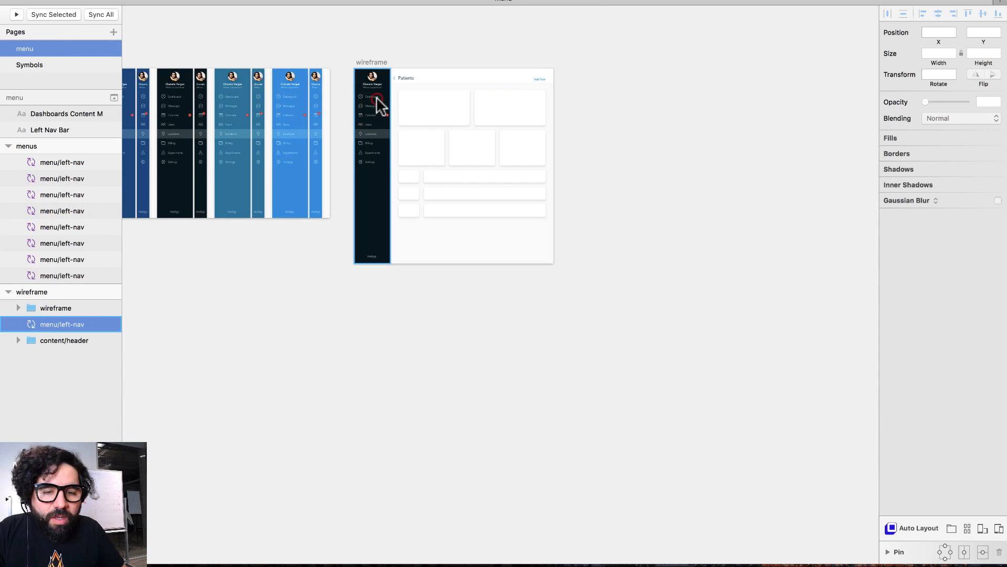
pyautogui.moveTo(349, 63); pyautogui.dragTo(561, 289)
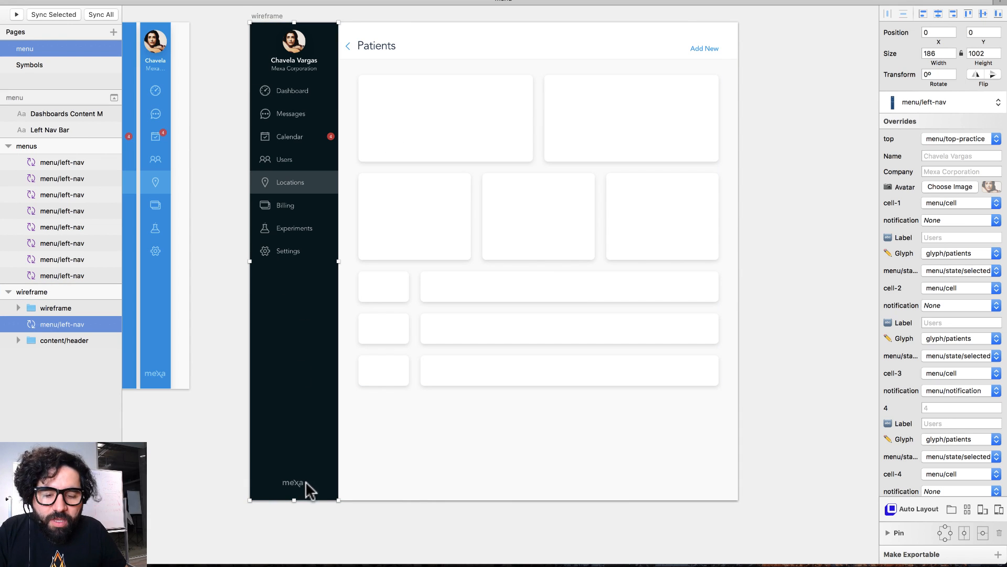
pyautogui.moveTo(294, 499); pyautogui.dragTo(317, 368)
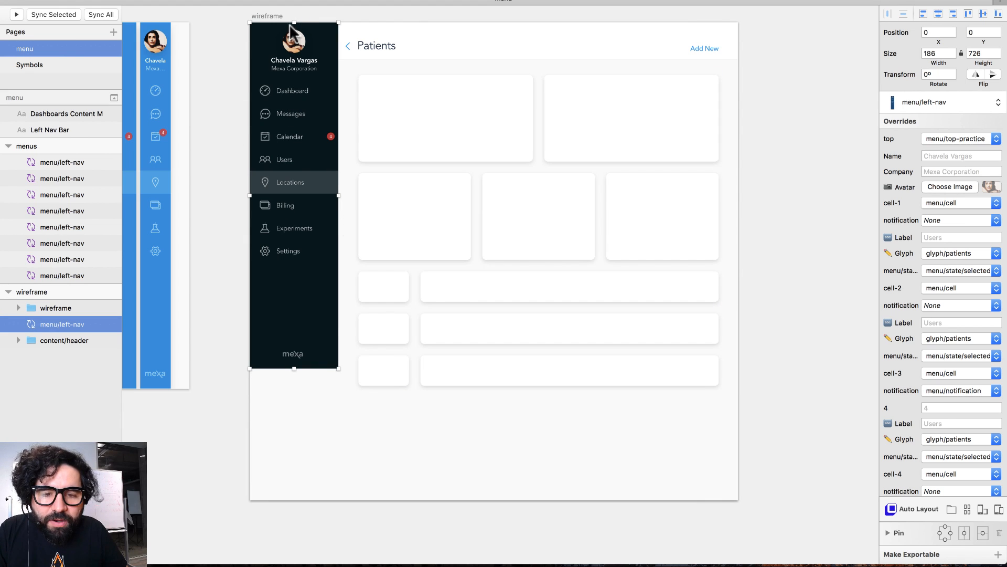
pyautogui.moveTo(294, 22)
pyautogui.mouseDown()
pyautogui.moveTo(293, 69)
pyautogui.moveTo(294, 24)
pyautogui.mouseUp()
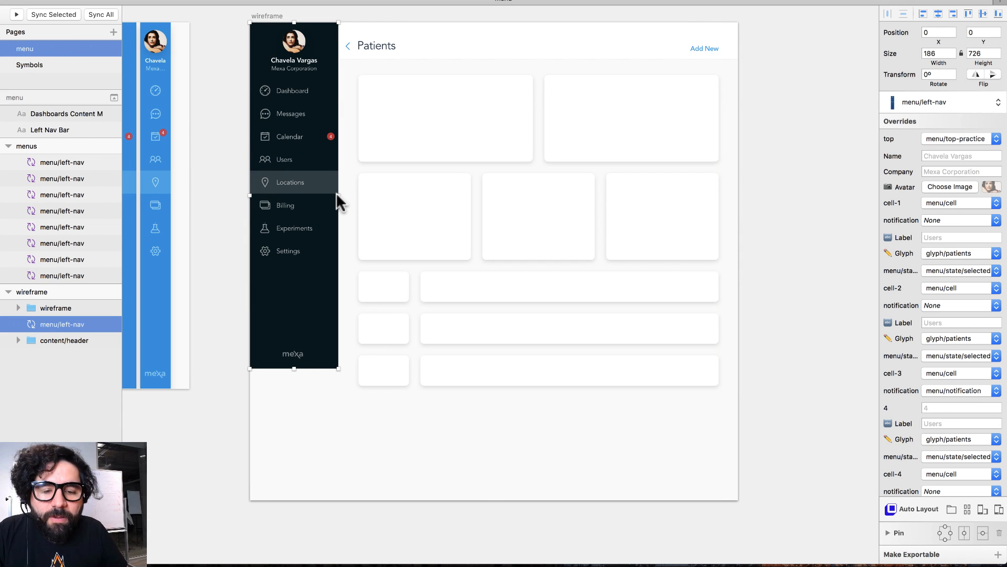
pyautogui.moveTo(336, 194); pyautogui.dragTo(361, 205)
pyautogui.press('super+z')
pyautogui.moveTo(783, 21); pyautogui.dragTo(360, 388)
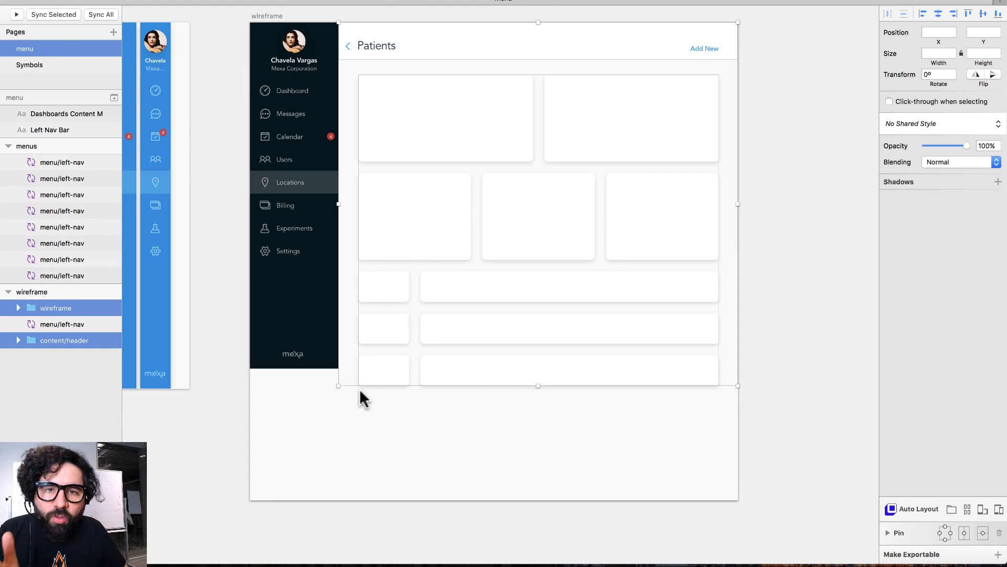
# - Narrow the Patients content from its left and widen the left nav to fill the gap
pyautogui.moveTo(339, 204); pyautogui.dragTo(407, 200)
pyautogui.click(314, 182)
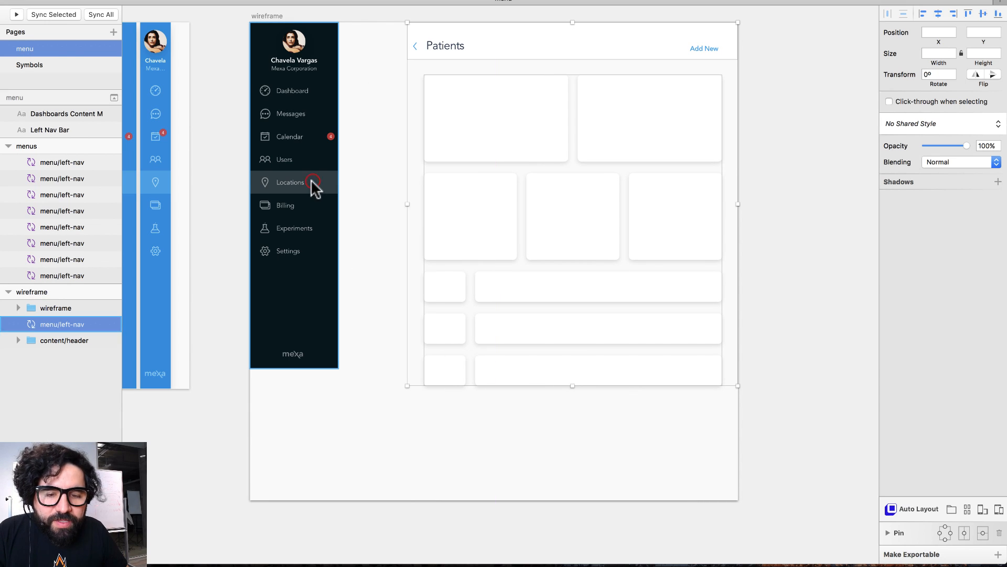
pyautogui.moveTo(338, 195); pyautogui.dragTo(405, 187)
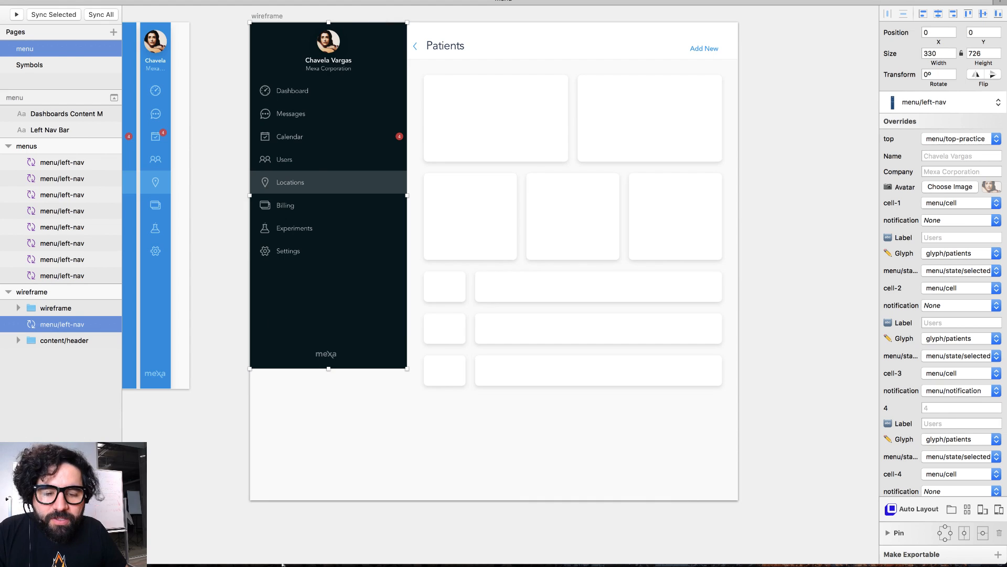
# - Shorten the wireframe artboard and stretch the left nav to its bottom
pyautogui.click(271, 16)
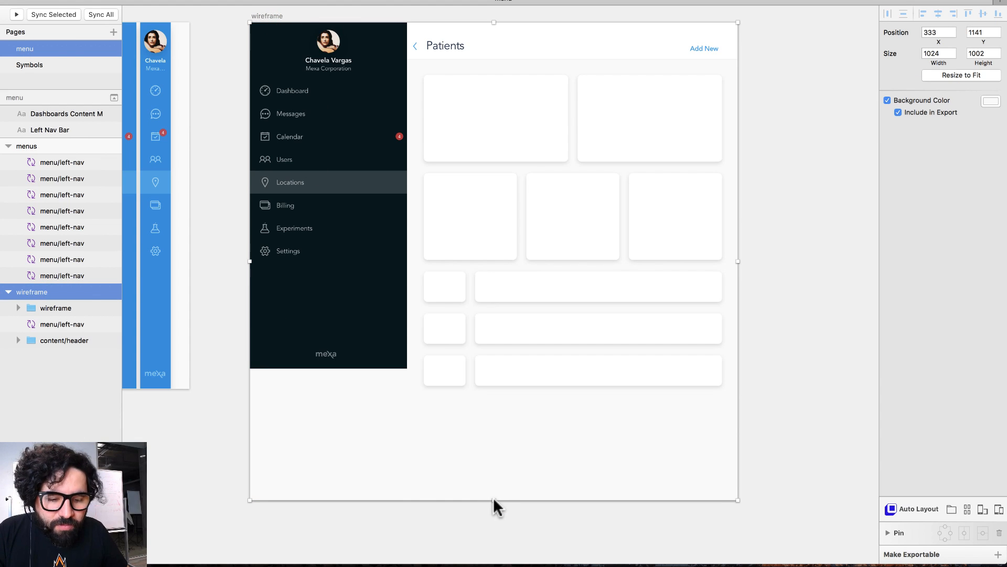
pyautogui.moveTo(493, 499); pyautogui.dragTo(482, 402)
pyautogui.click(324, 497)
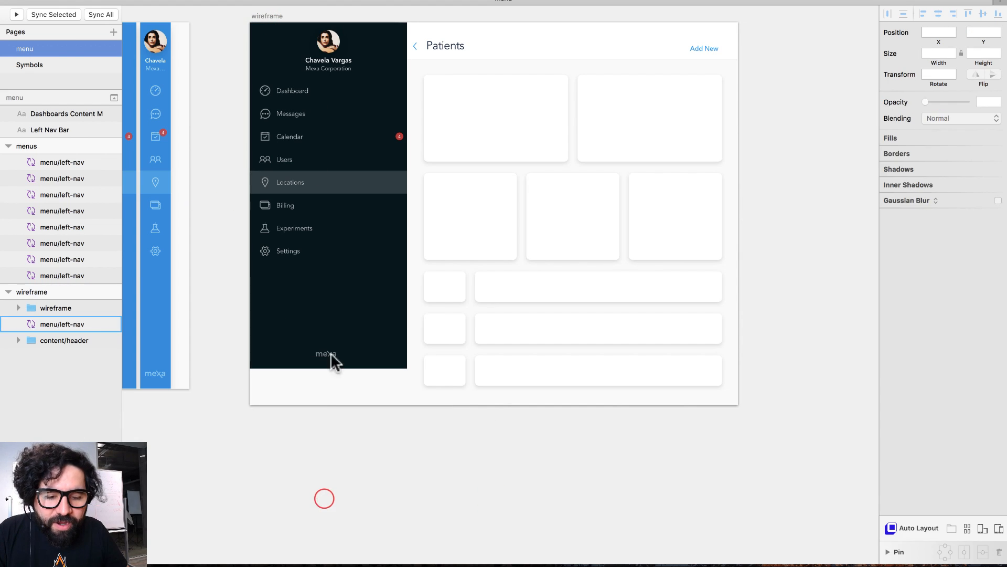
pyautogui.click(328, 320)
pyautogui.moveTo(330, 369); pyautogui.dragTo(330, 407)
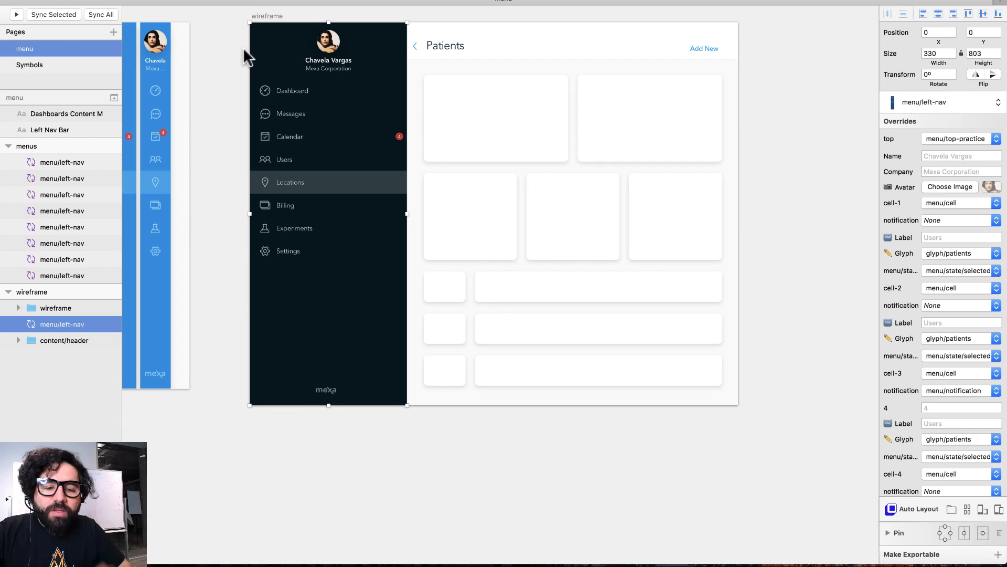
pyautogui.moveTo(239, 19); pyautogui.dragTo(521, 366)
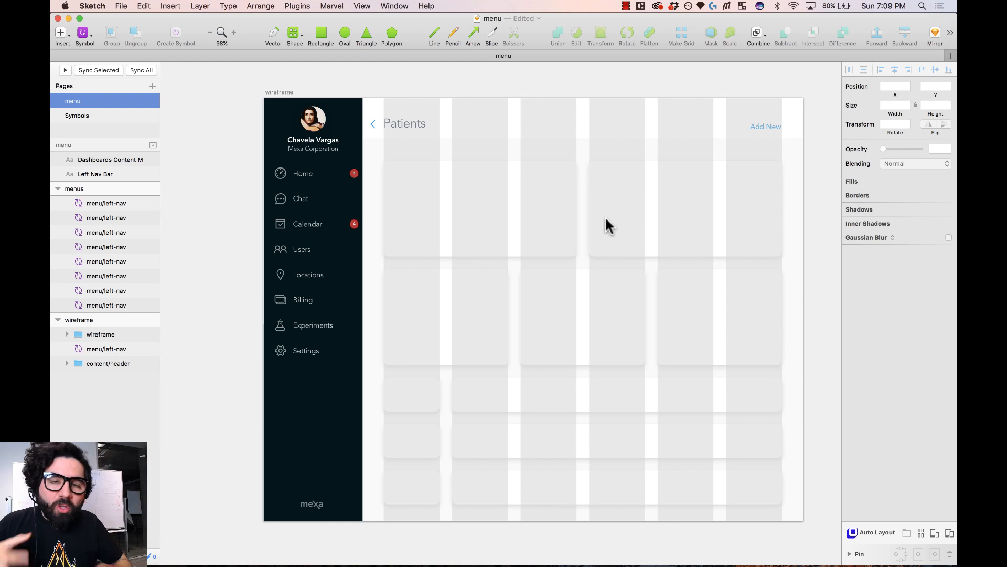
pyautogui.click(316, 259)
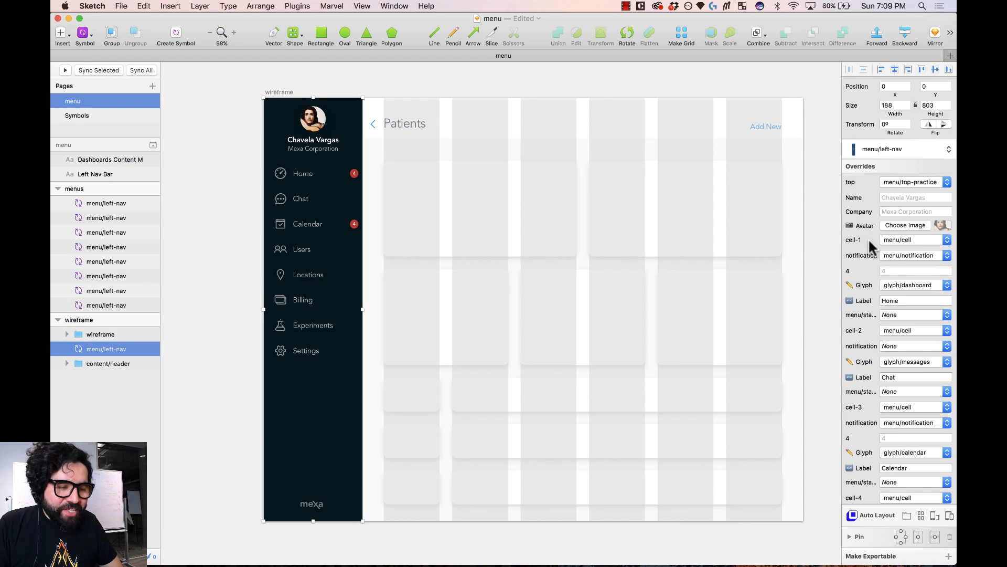
pyautogui.scroll(-15, 868, 240)
pyautogui.scroll(15, 870, 243)
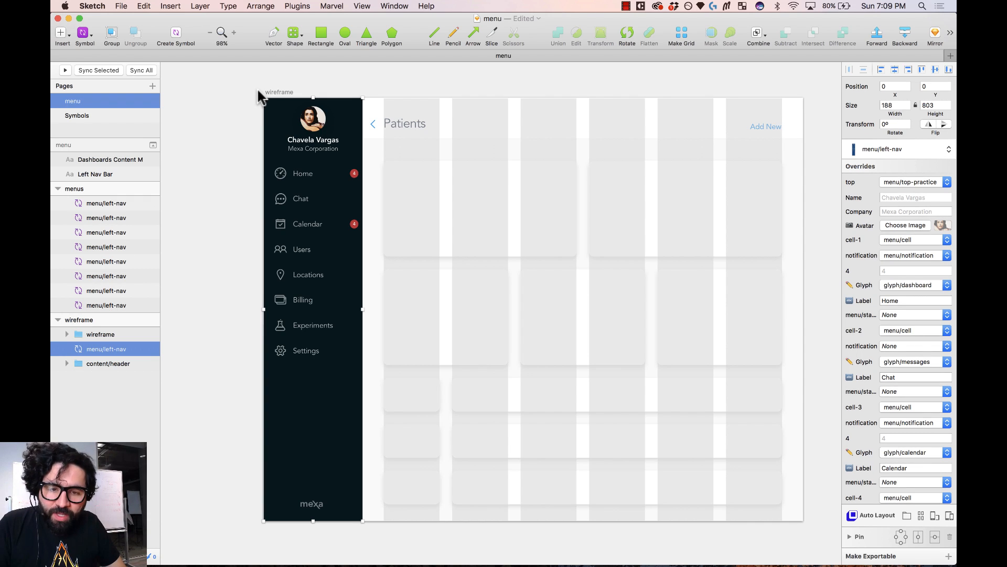
pyautogui.moveTo(258, 92); pyautogui.dragTo(389, 524)
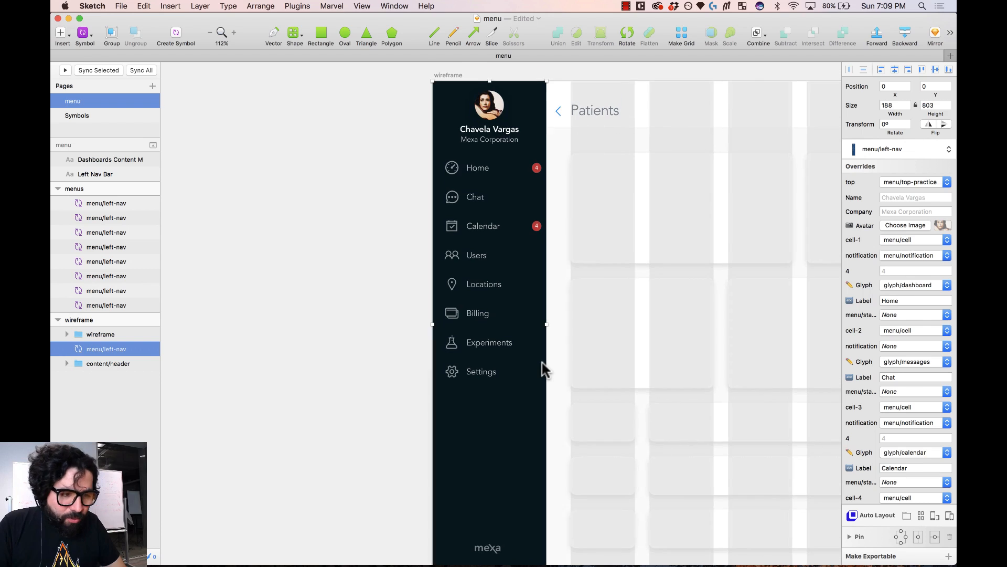
pyautogui.hscroll(-10, 542, 363)
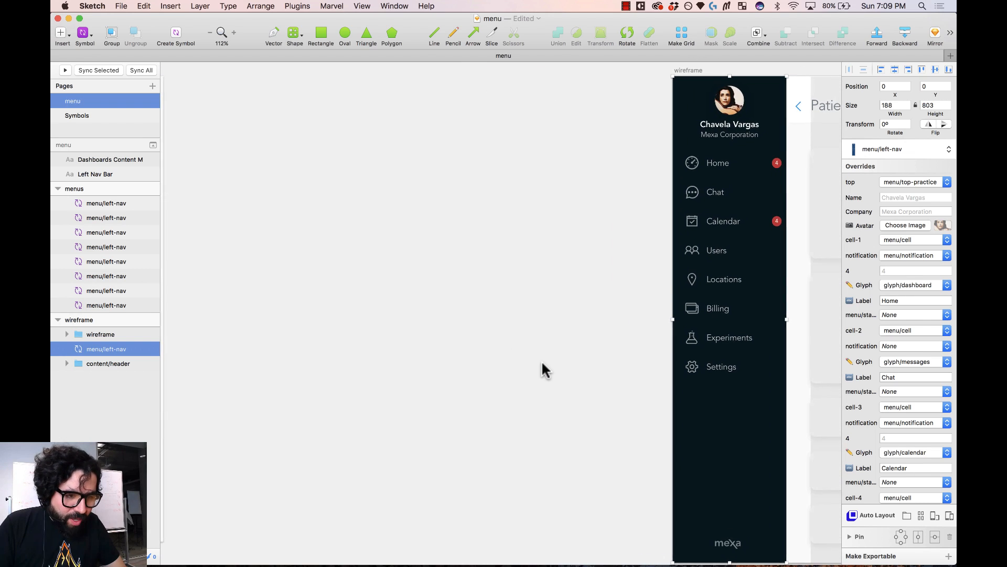
pyautogui.hscroll(1, 542, 362)
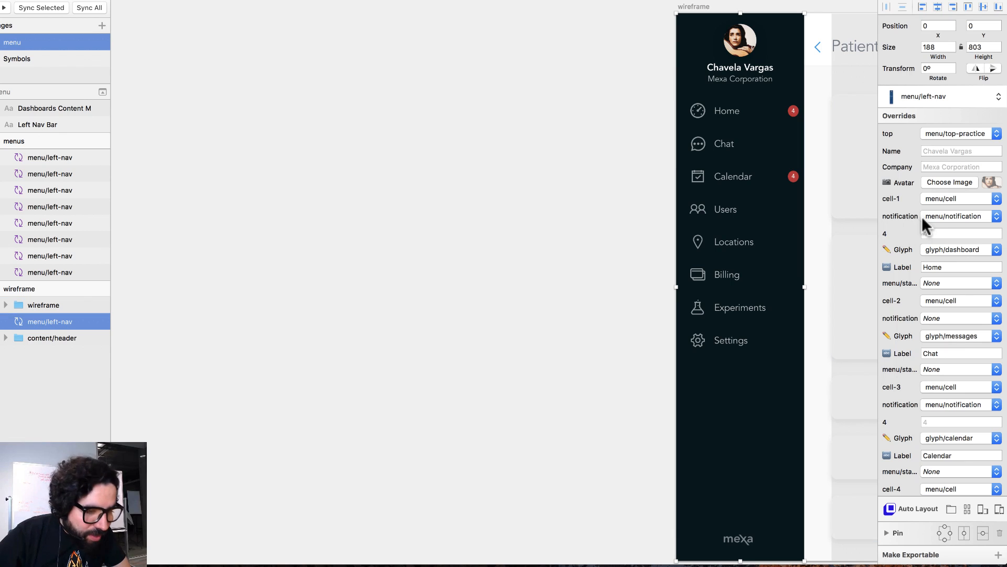
pyautogui.hscroll(2, 793, 236)
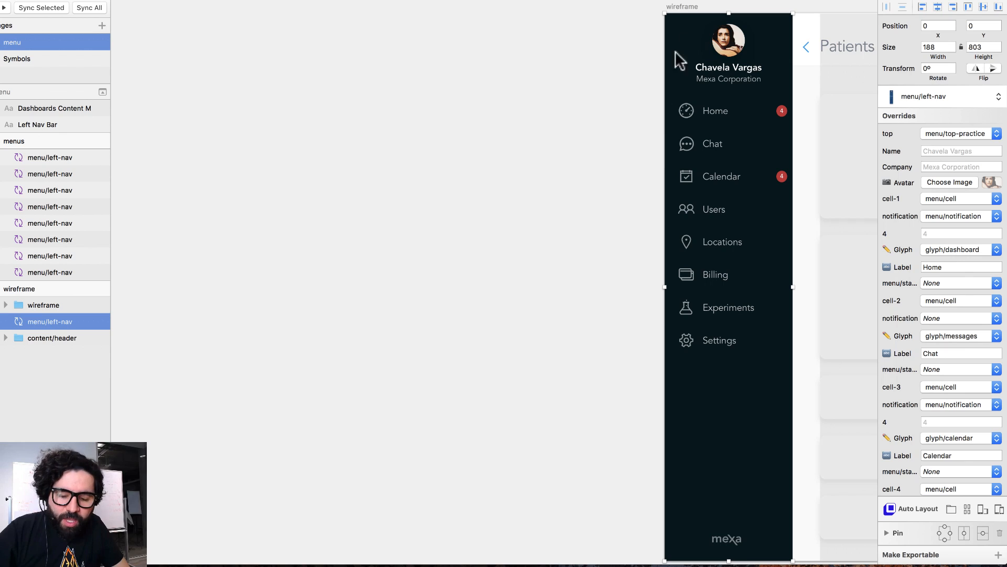
pyautogui.moveTo(643, 130); pyautogui.dragTo(832, 10)
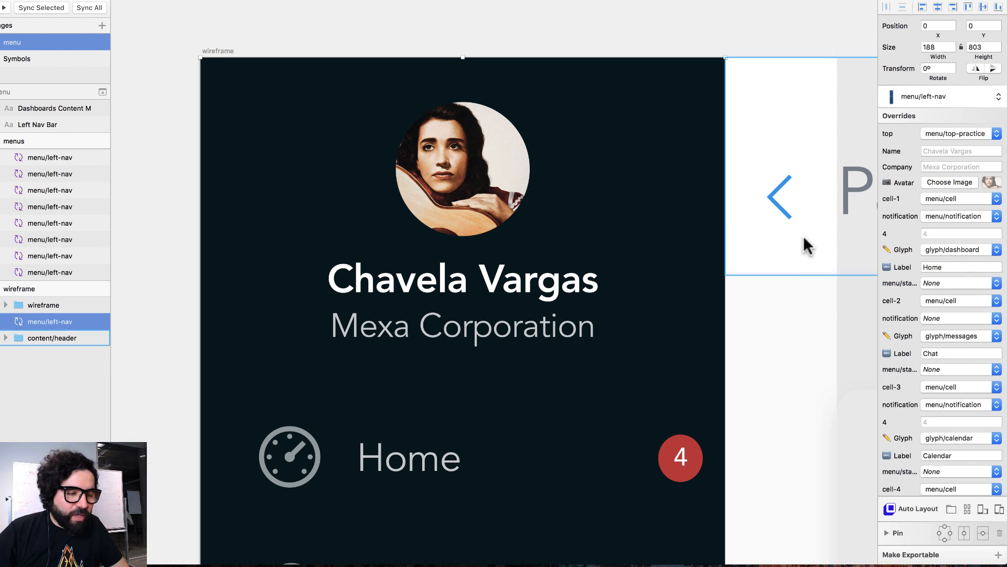
# - Set the left nav's Name override to a person's name and Company to 'Kahlo Corps'
pyautogui.click(937, 151)
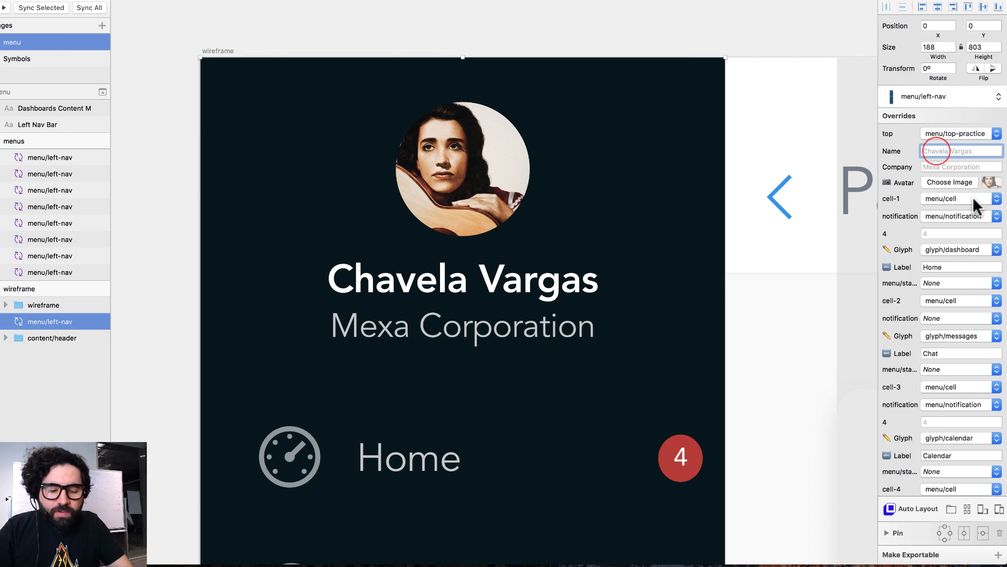
pyautogui.write('Frida Kahlo')
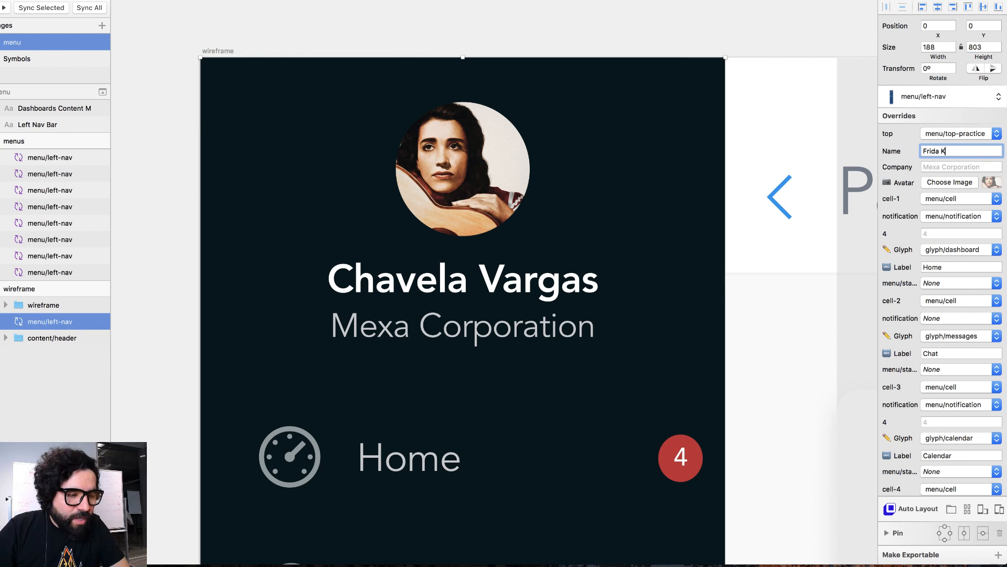
pyautogui.press('Tab')
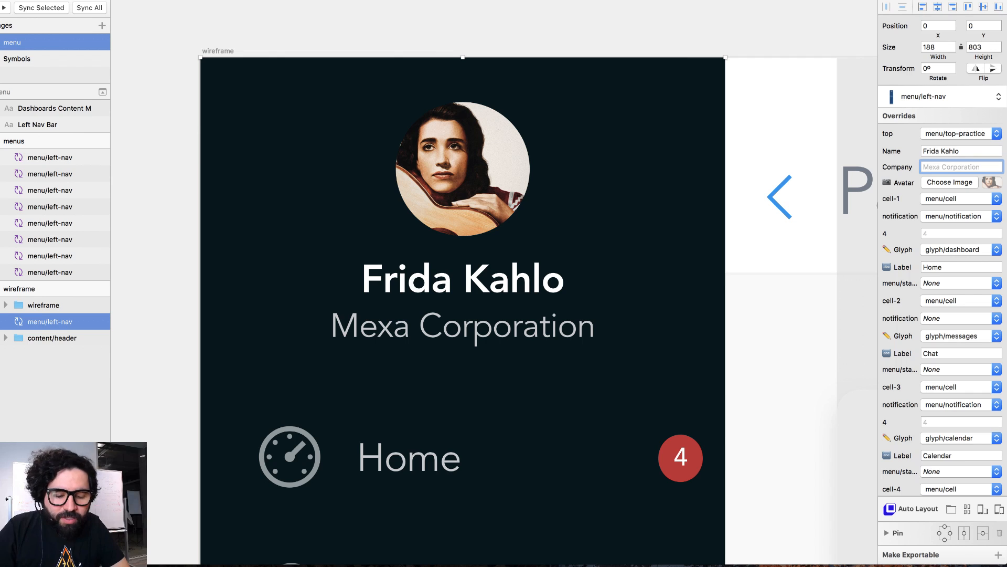
pyautogui.write('Kahlo ')
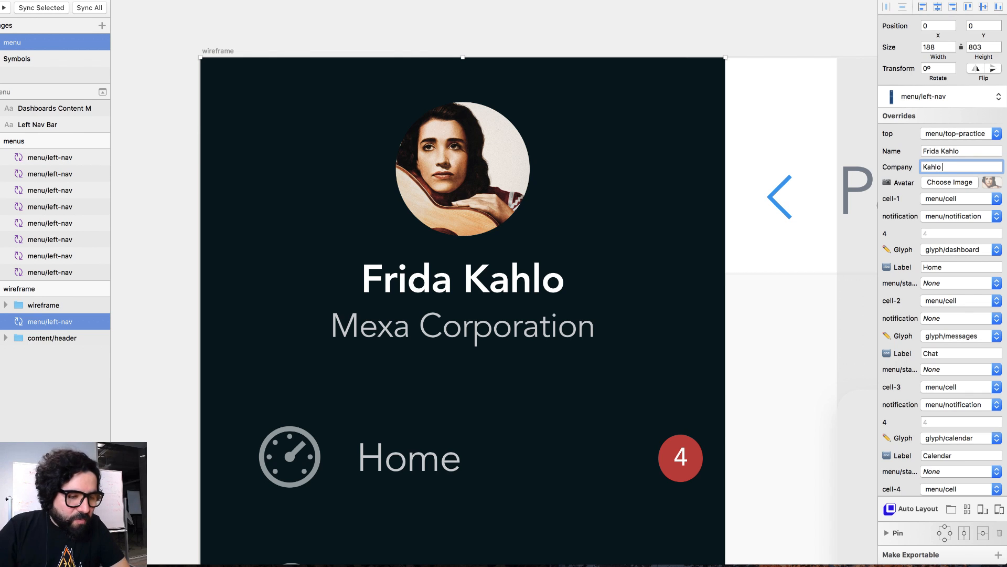
pyautogui.write('Corps')
pyautogui.press('Return')
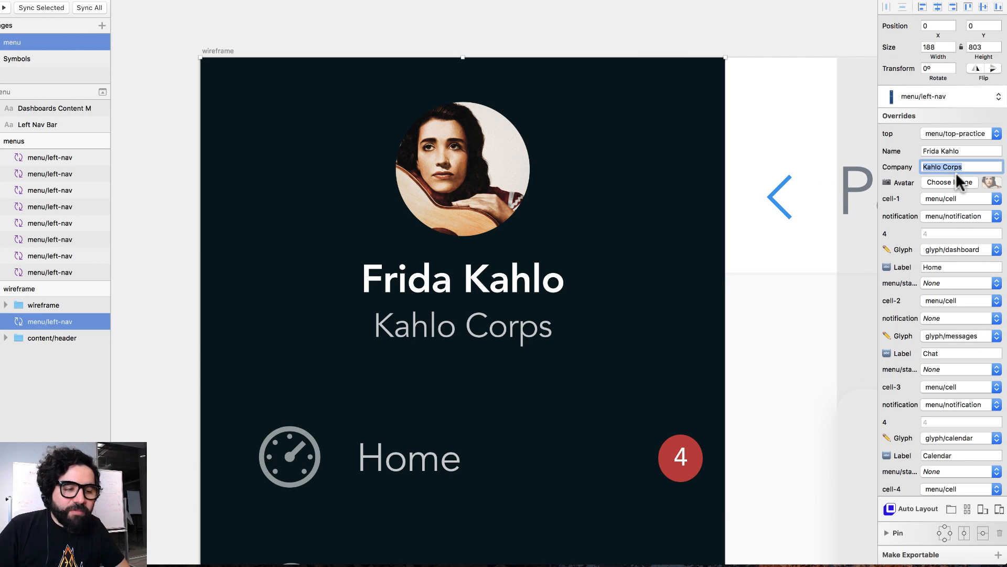
pyautogui.scroll(-4, 900, 229)
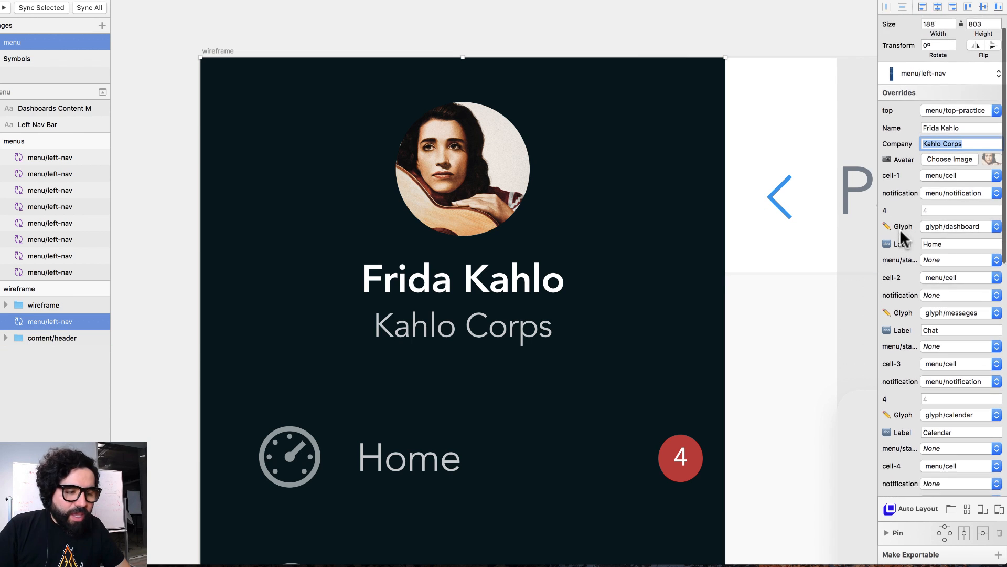
pyautogui.scroll(-10, 703, 354)
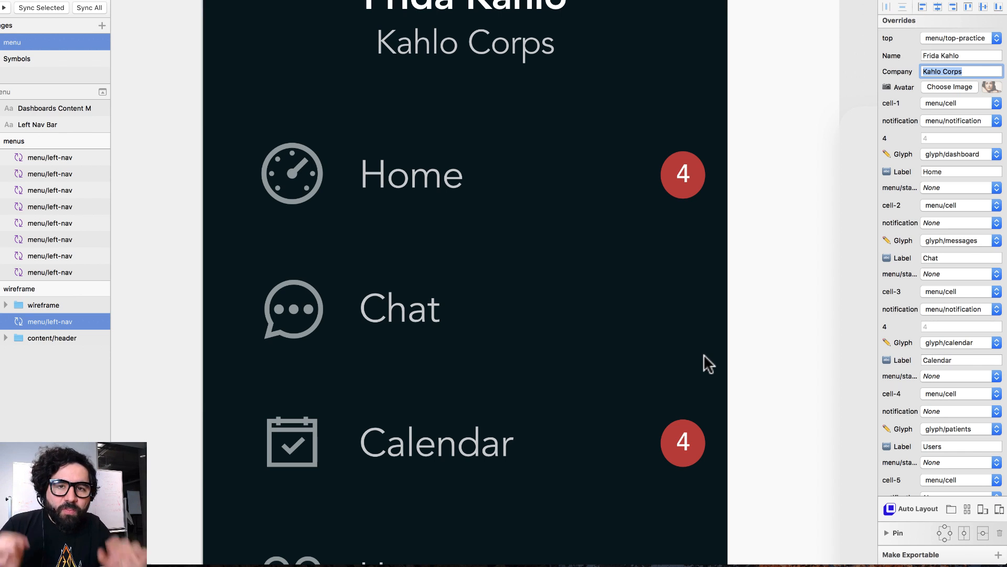
# - Keep the first nav item's cell symbol and notification badge, changing the badge count to 9
pyautogui.press('super+minus')
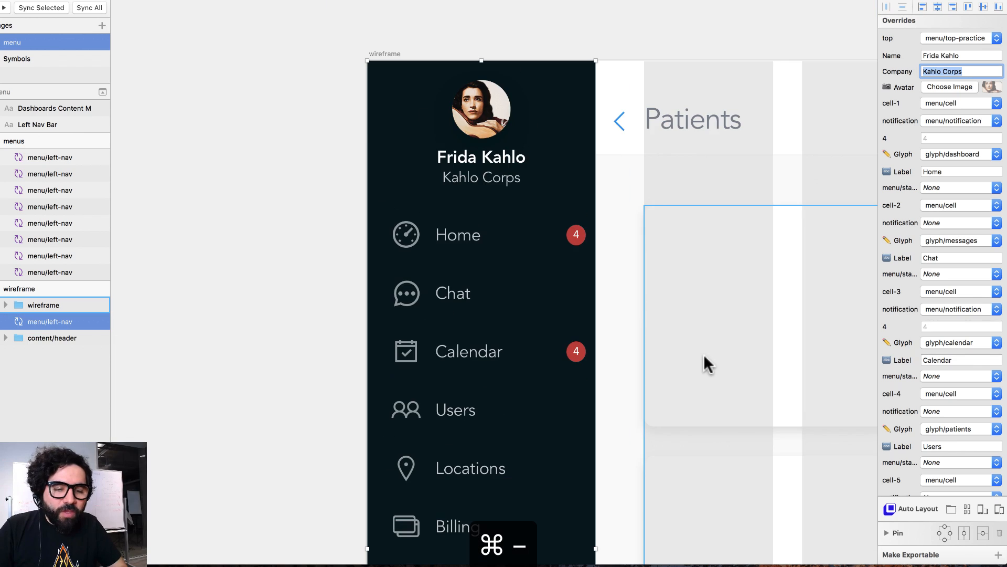
pyautogui.scroll(-6, 704, 354)
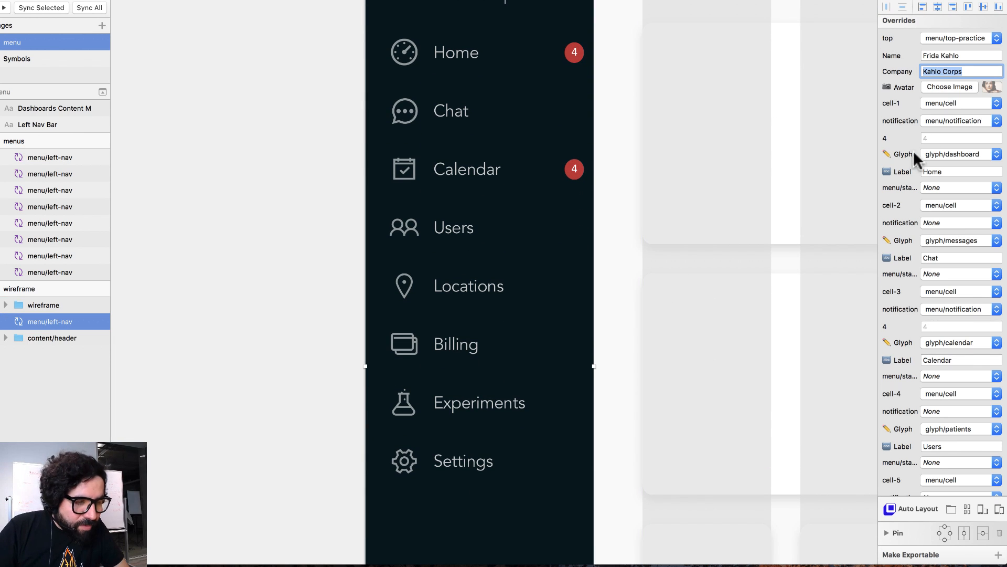
pyautogui.click(977, 103)
pyautogui.click(971, 106)
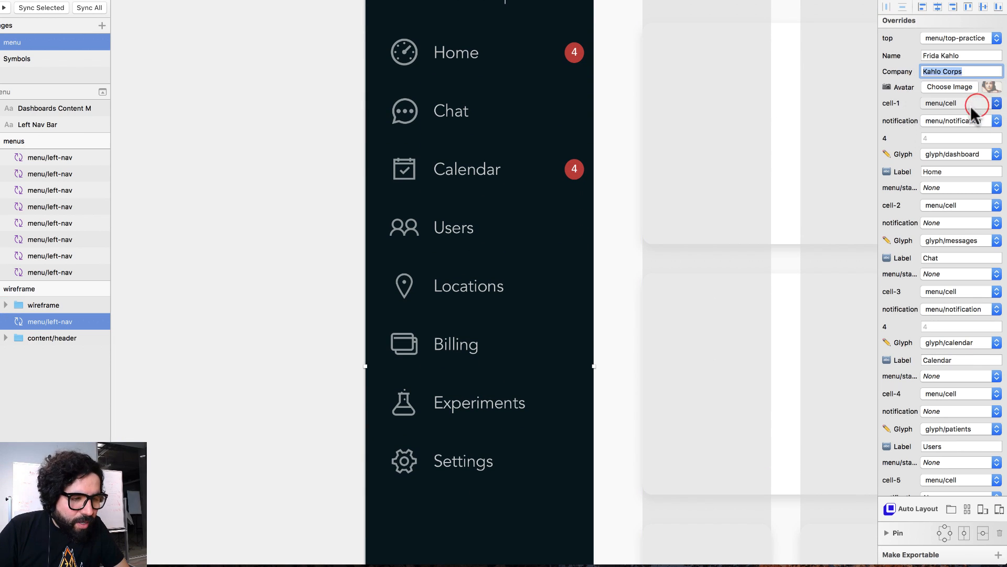
pyautogui.click(970, 121)
pyautogui.click(971, 124)
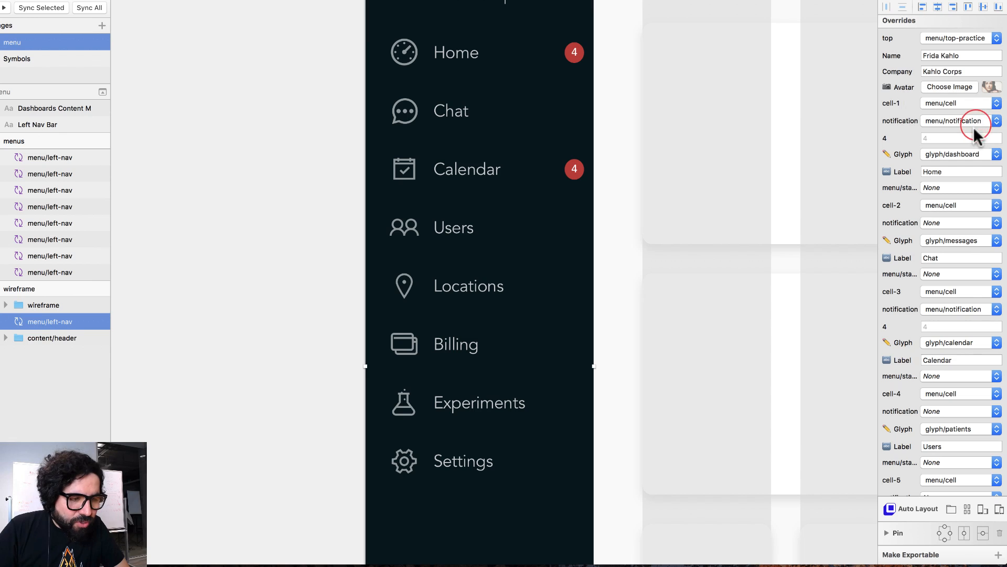
pyautogui.click(961, 137)
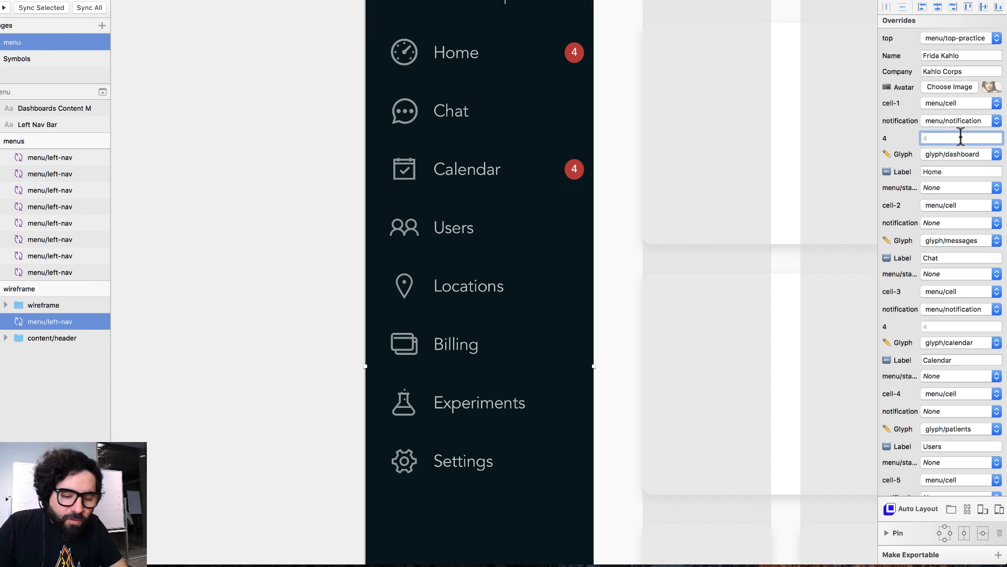
pyautogui.write('9')
pyautogui.press('Return')
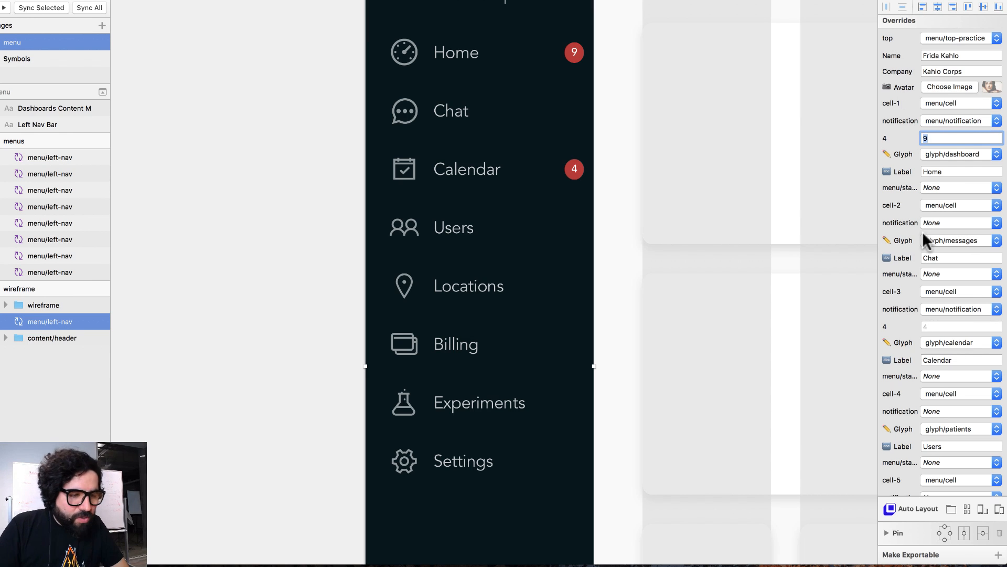
# - Give the first nav item the dashboard icon and the label 'Dashboard'
pyautogui.click(951, 158)
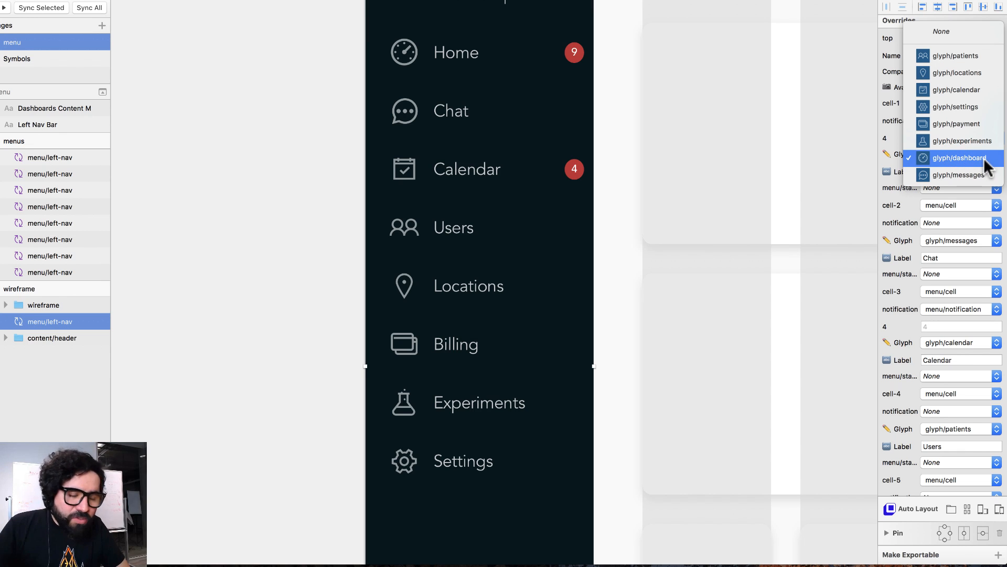
pyautogui.click(984, 164)
pyautogui.click(965, 174)
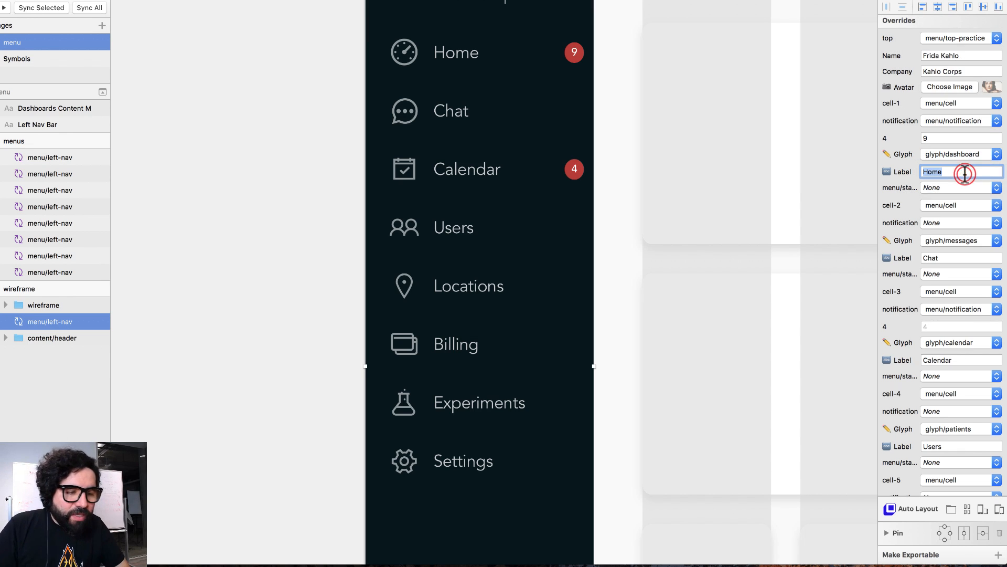
pyautogui.write('Dash')
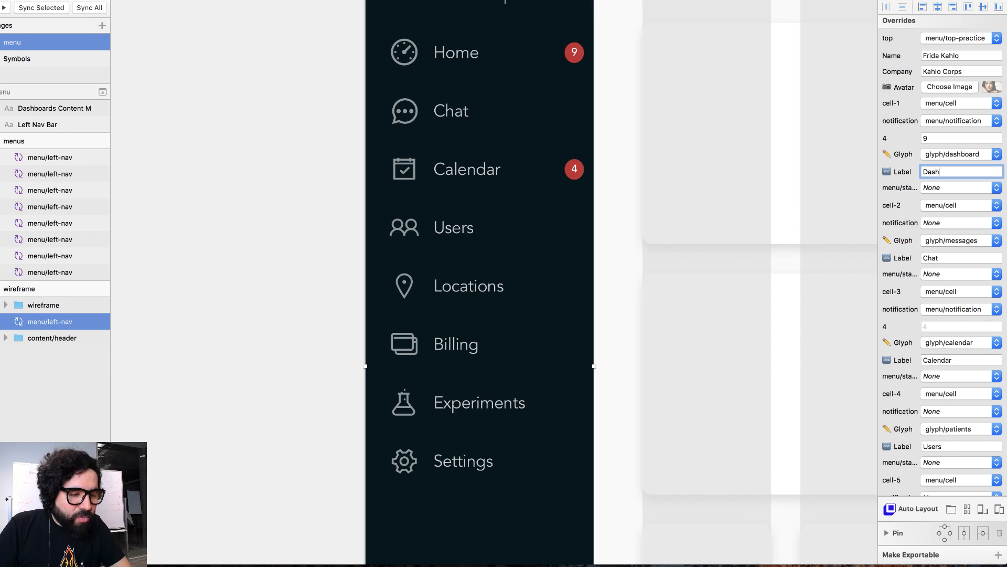
pyautogui.write('board')
pyautogui.press('Return')
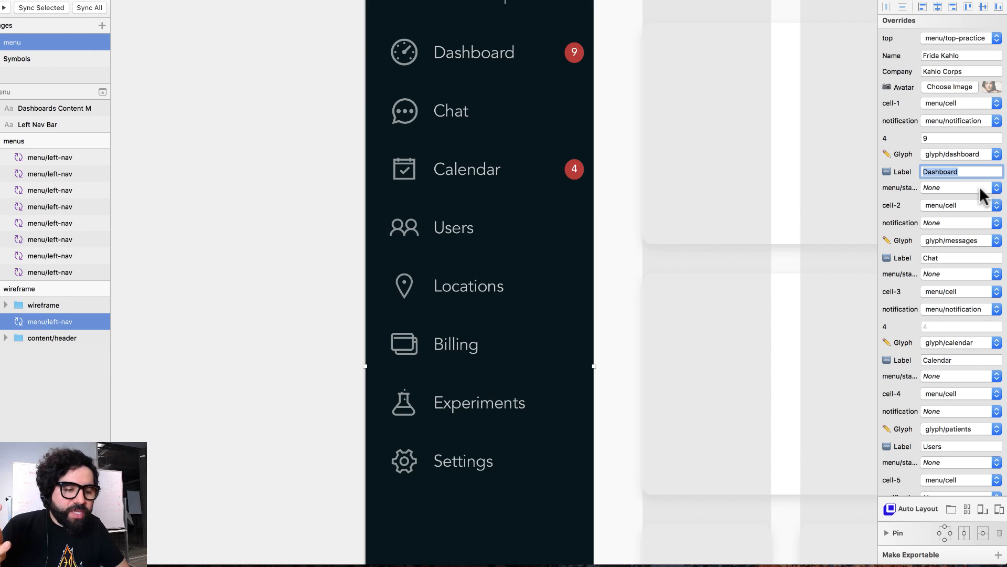
# - Set the Dashboard cell's menu/state to selected, then revert it to None
pyautogui.scroll(3, 735, 319)
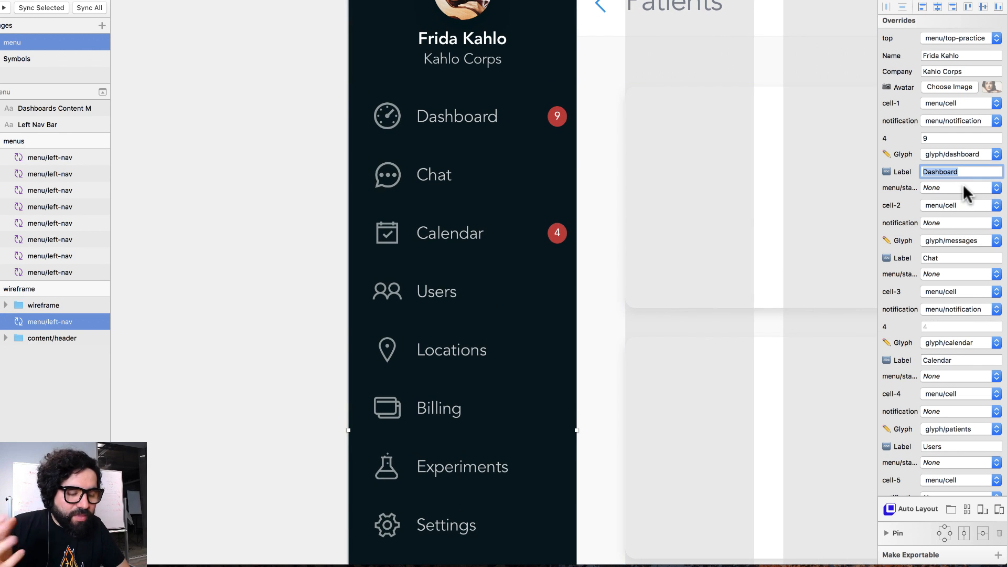
pyautogui.click(963, 186)
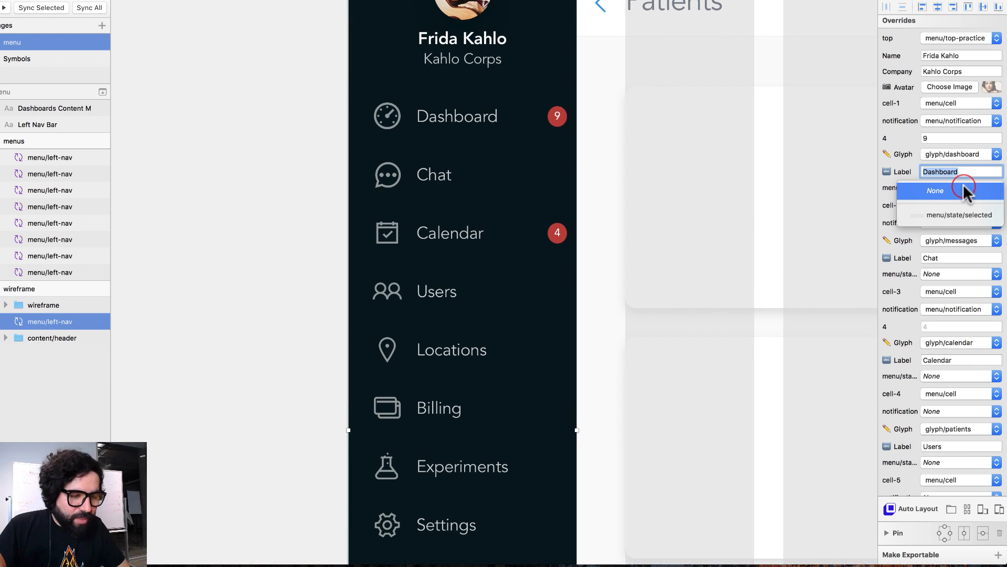
pyautogui.click(980, 215)
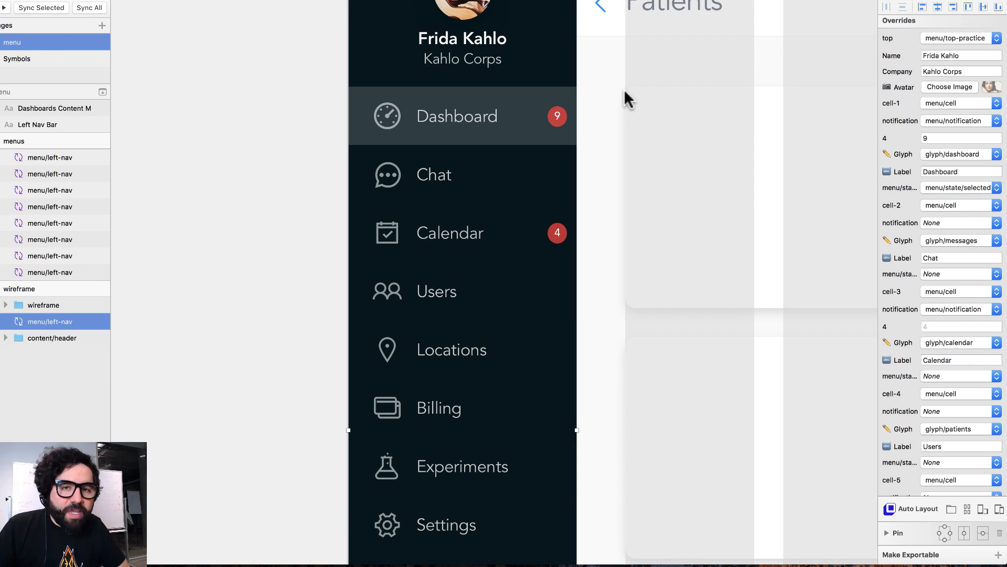
pyautogui.click(981, 188)
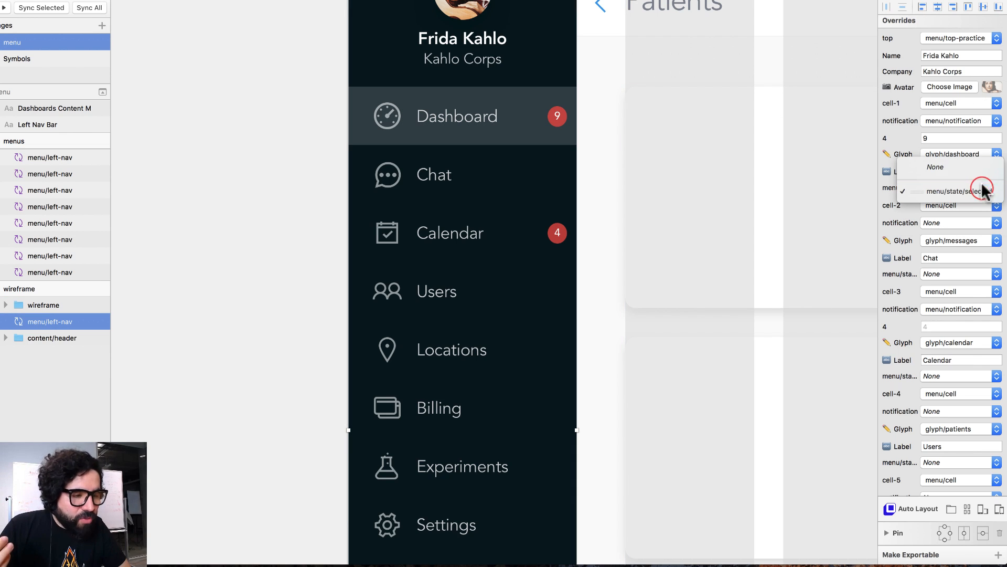
pyautogui.click(978, 167)
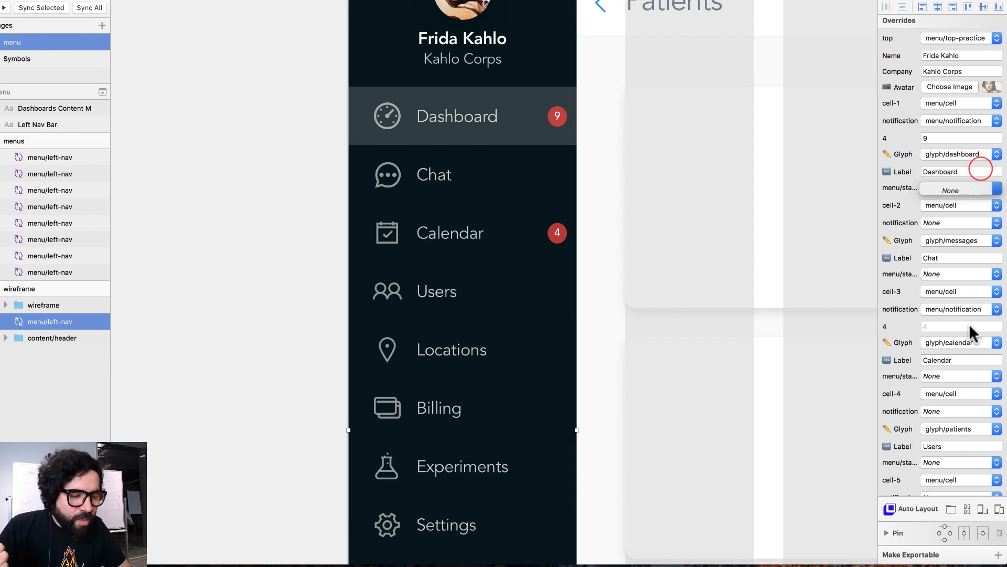
# - Set the Calendar cell's menu/state override to menu/state/selected and zoom to inspect the wireframe
pyautogui.click(972, 378)
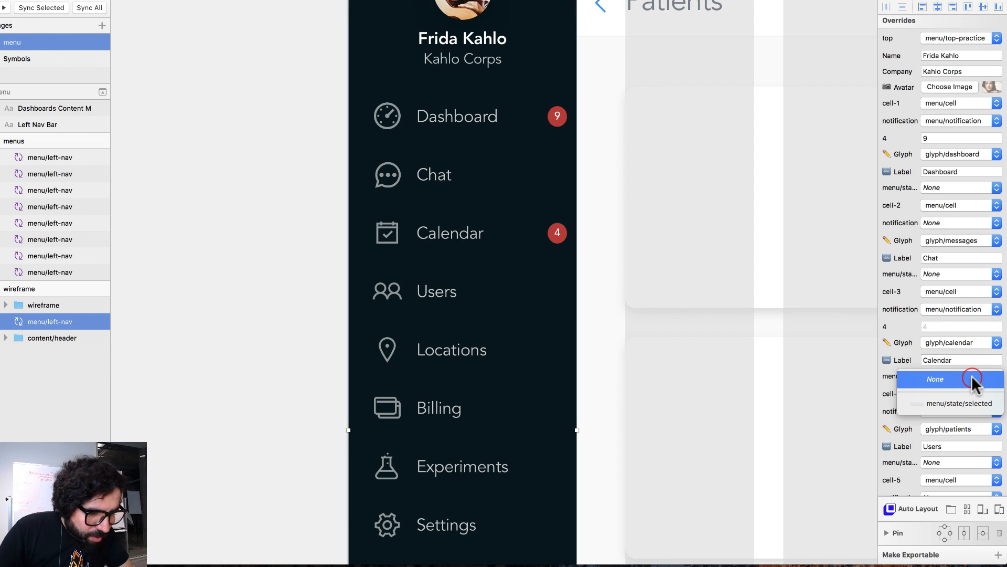
pyautogui.click(977, 403)
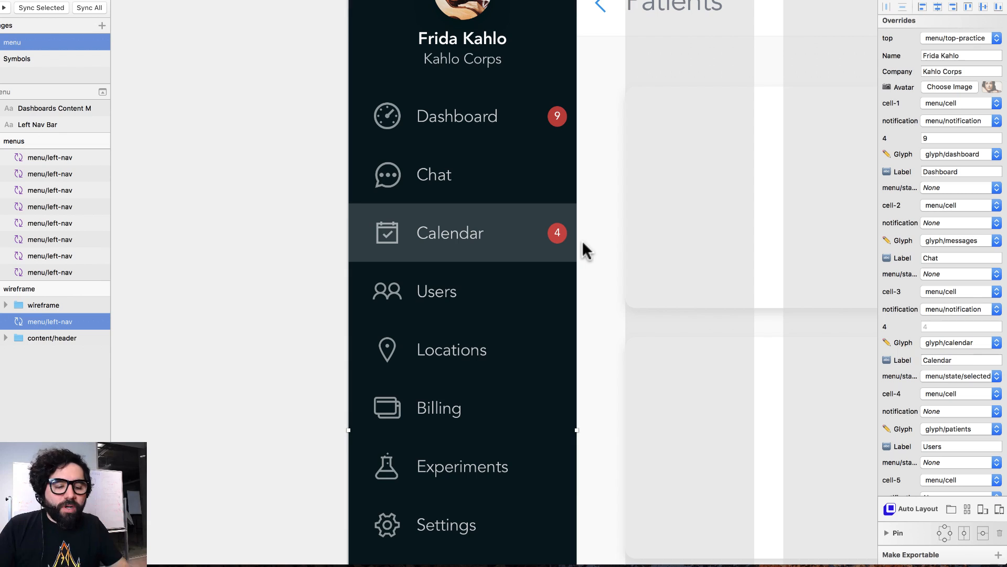
pyautogui.press('super+minus')
pyautogui.moveTo(411, 105); pyautogui.dragTo(598, 450)
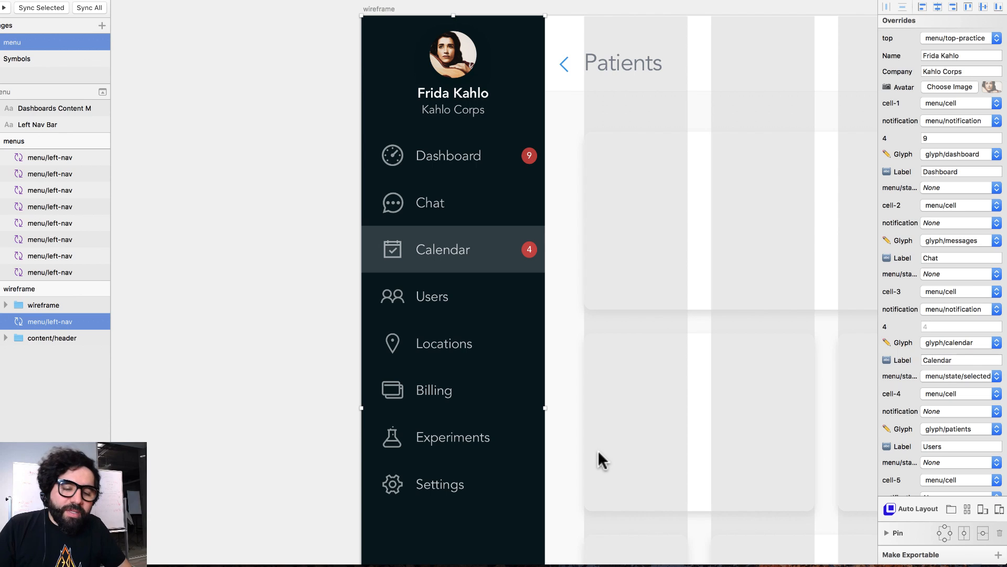
pyautogui.scroll(-8, 904, 309)
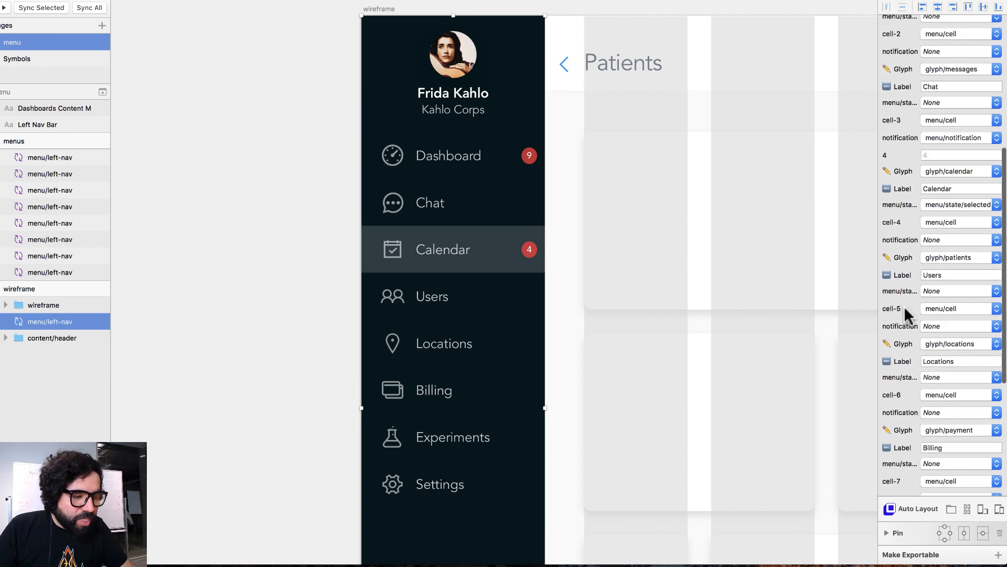
pyautogui.scroll(-2, 905, 307)
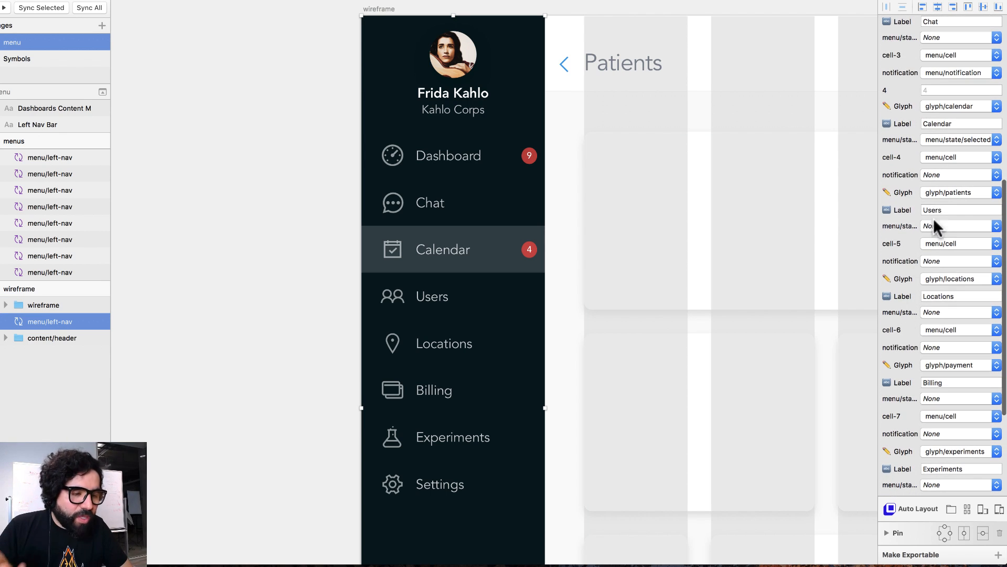
pyautogui.scroll(-7, 901, 210)
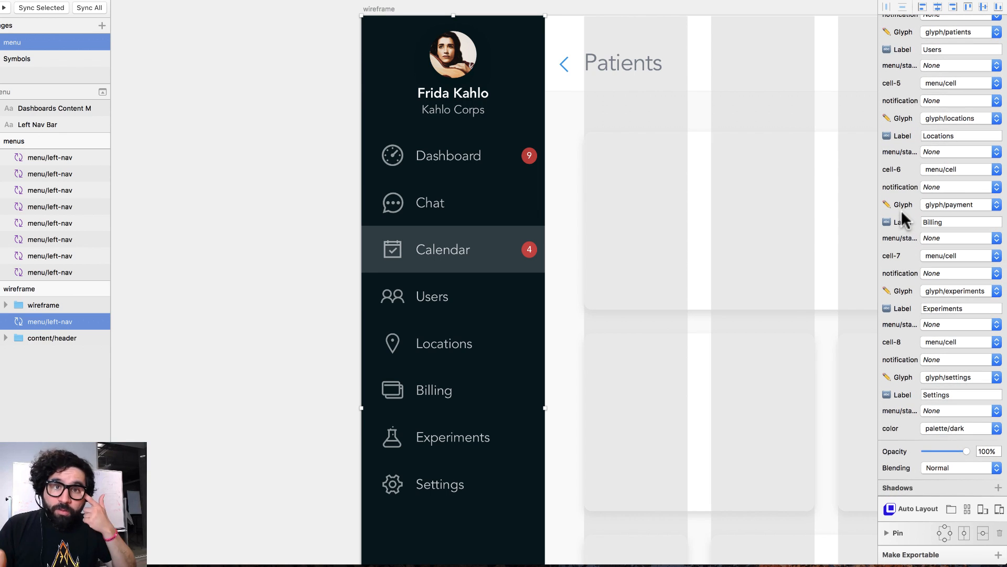
pyautogui.press('super+minus')
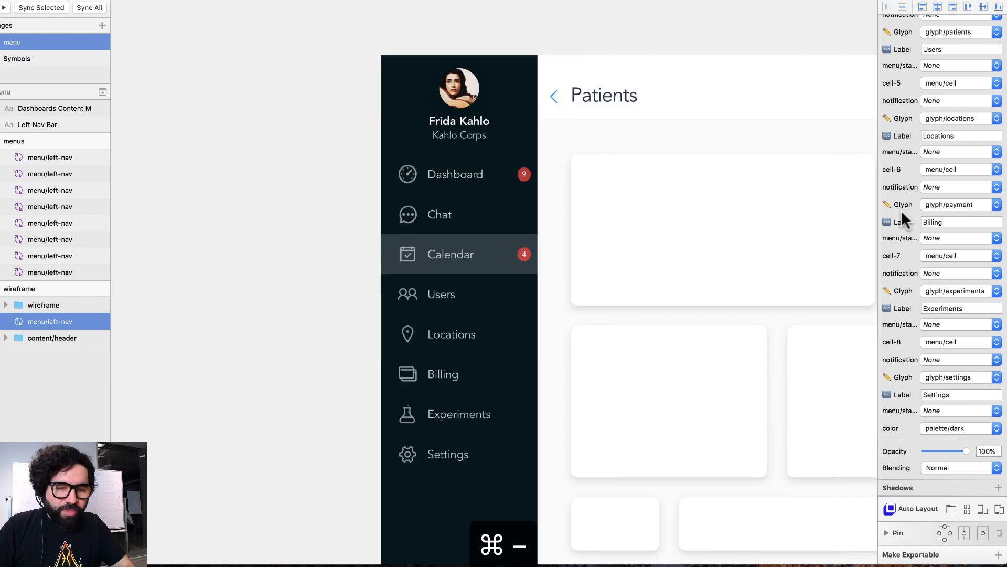
pyautogui.moveTo(337, 15); pyautogui.dragTo(505, 522)
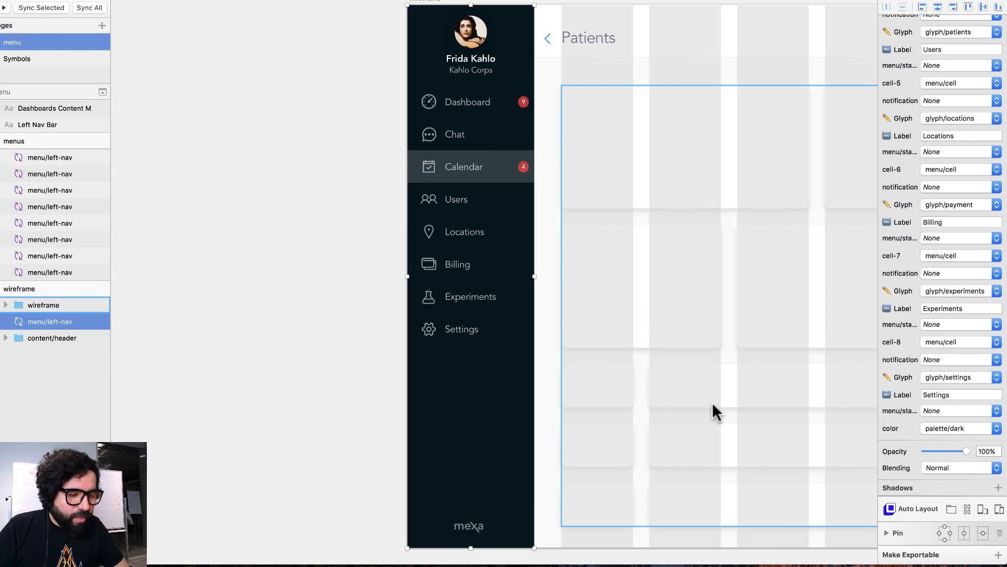
pyautogui.scroll(-2, 929, 402)
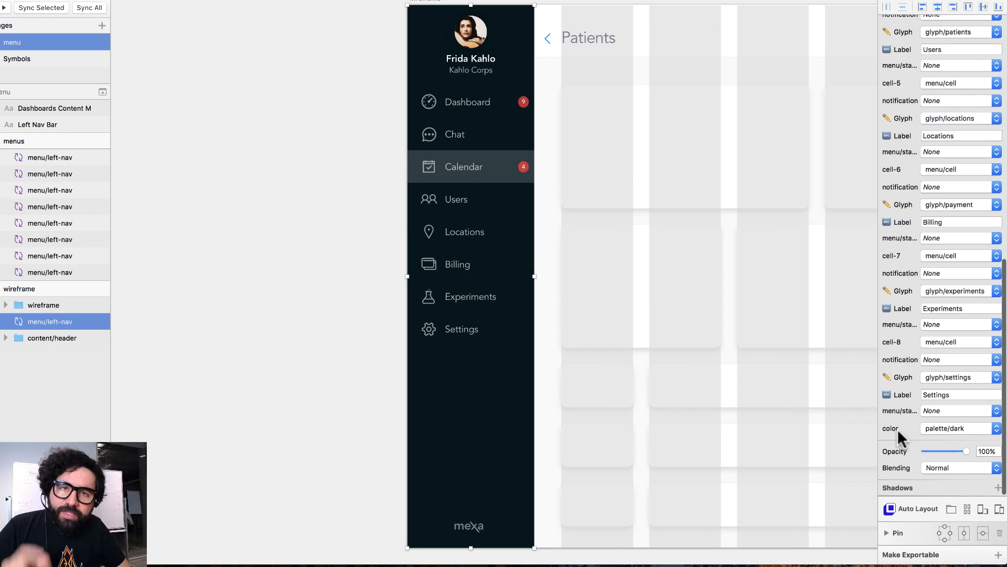
pyautogui.click(957, 431)
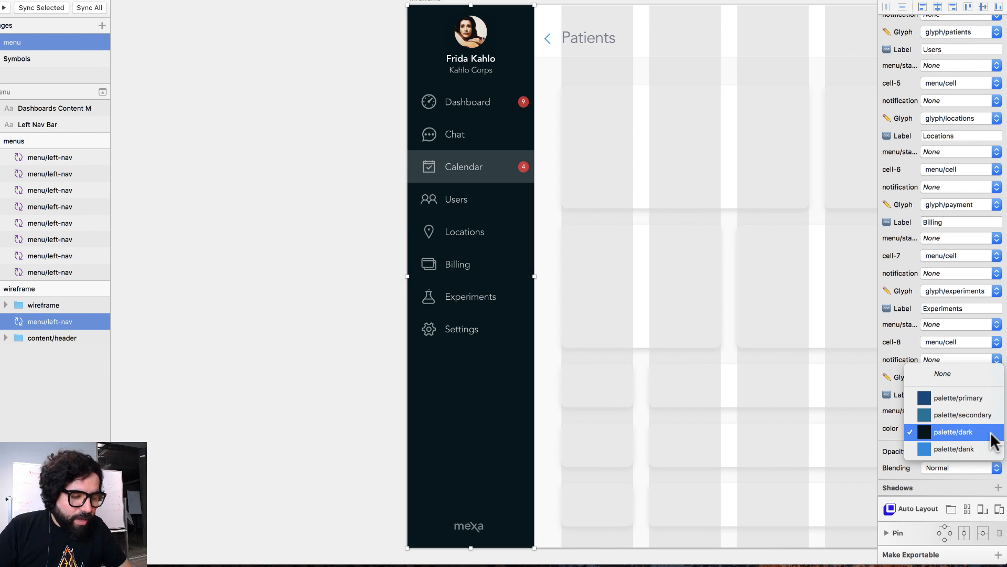
pyautogui.click(986, 399)
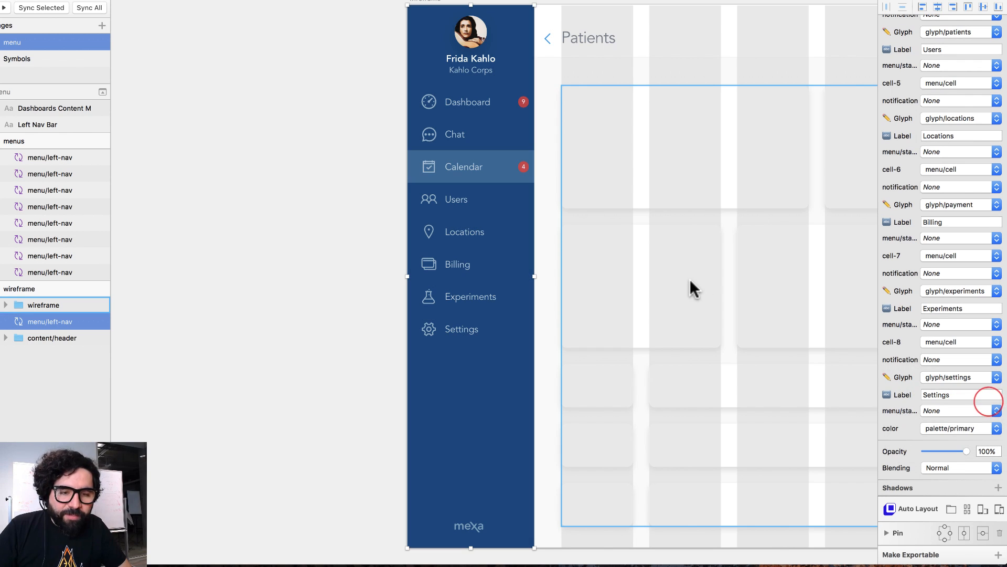
pyautogui.click(970, 428)
pyautogui.click(985, 454)
pyautogui.click(978, 432)
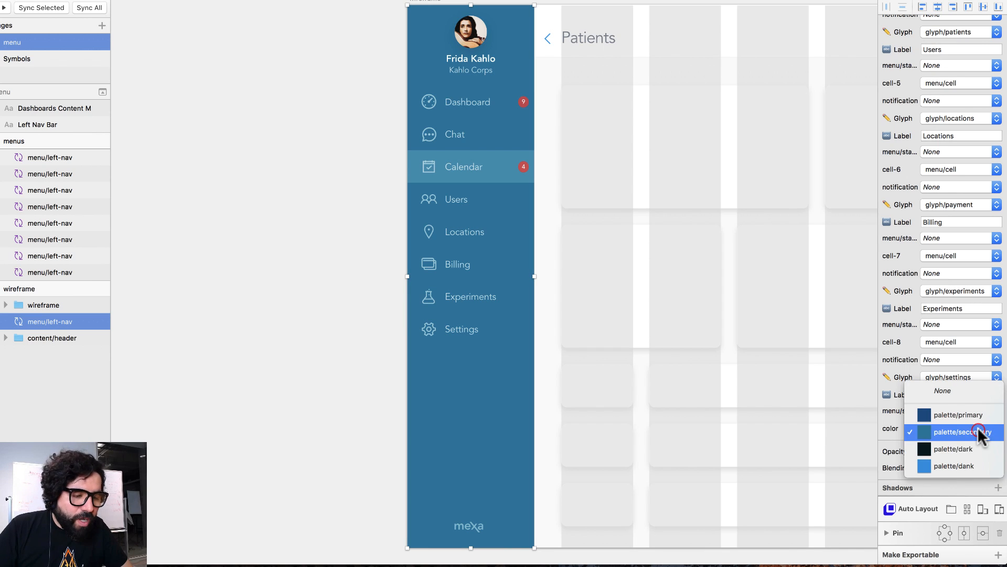
pyautogui.click(979, 466)
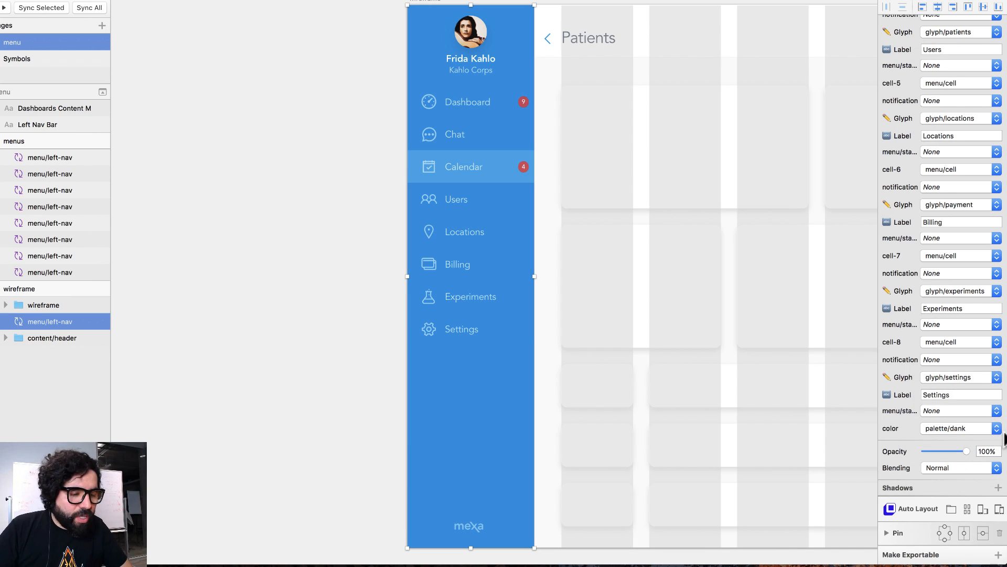
pyautogui.click(987, 429)
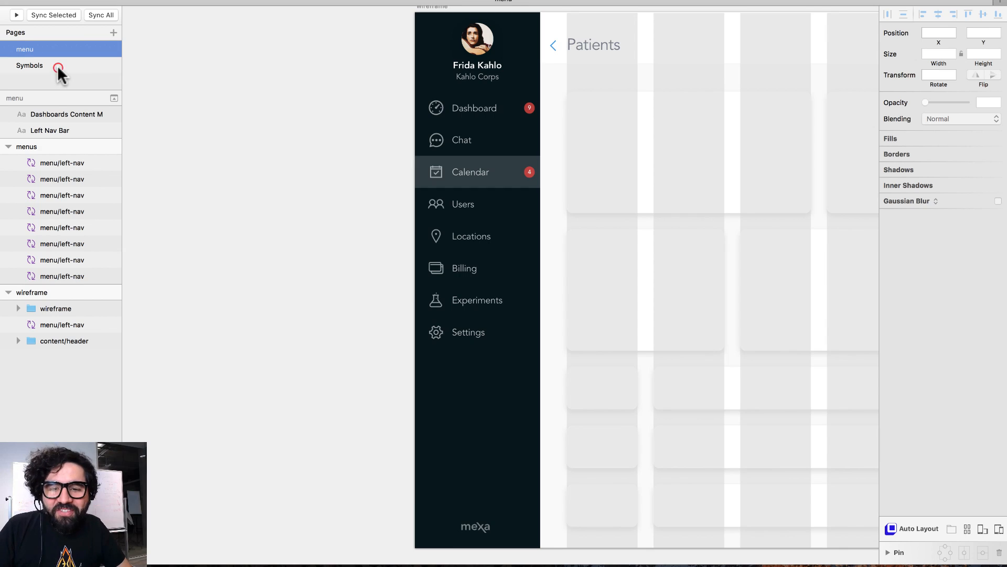
# - On the Symbols page, make the dank-gradient layer in palette/primary visible
pyautogui.click(58, 65)
pyautogui.press('super+minus')
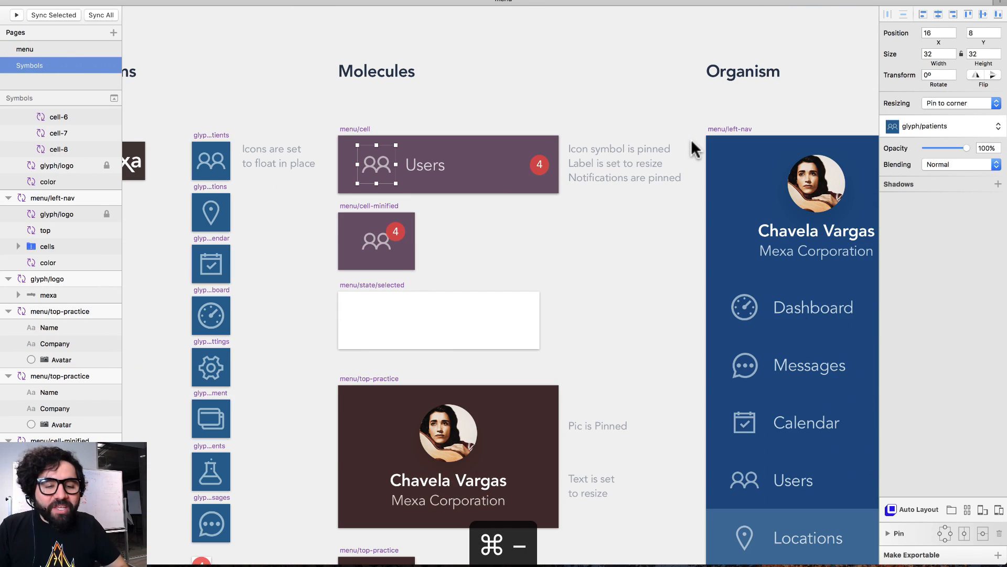
pyautogui.hscroll(-5, 691, 139)
pyautogui.click(177, 191)
pyautogui.moveTo(207, 189); pyautogui.dragTo(256, 364)
pyautogui.press('super+2')
pyautogui.click(467, 42)
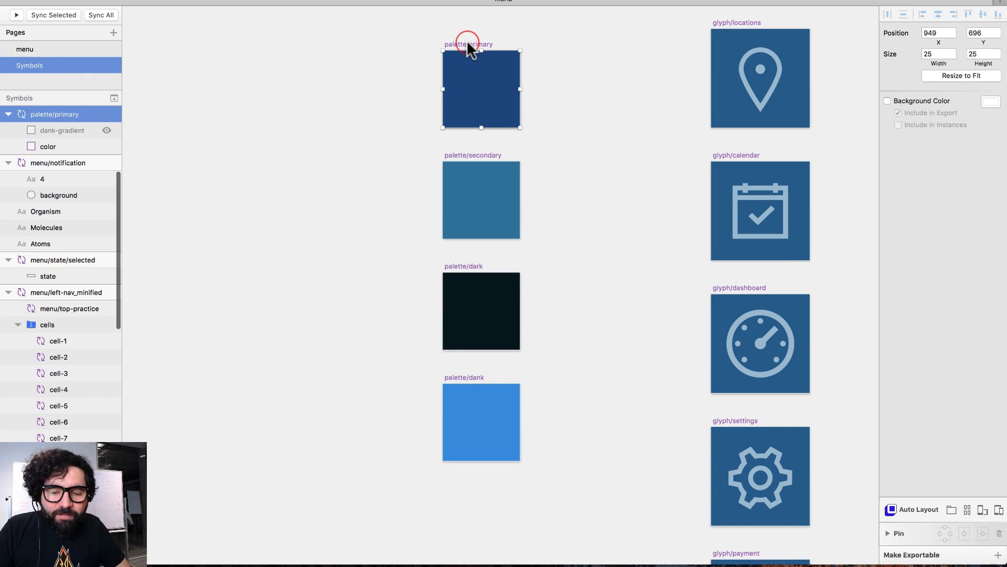
pyautogui.click(106, 130)
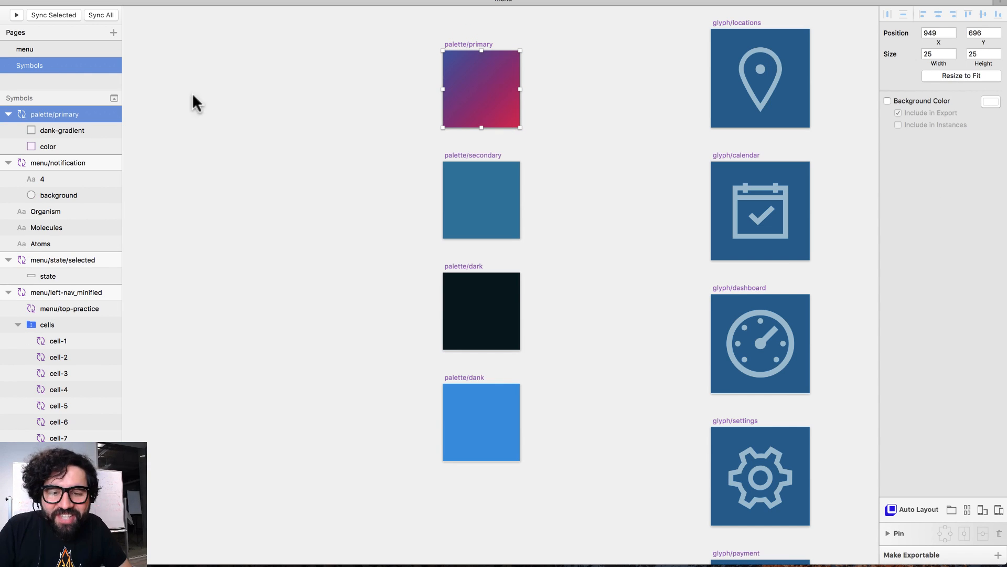
pyautogui.click(73, 131)
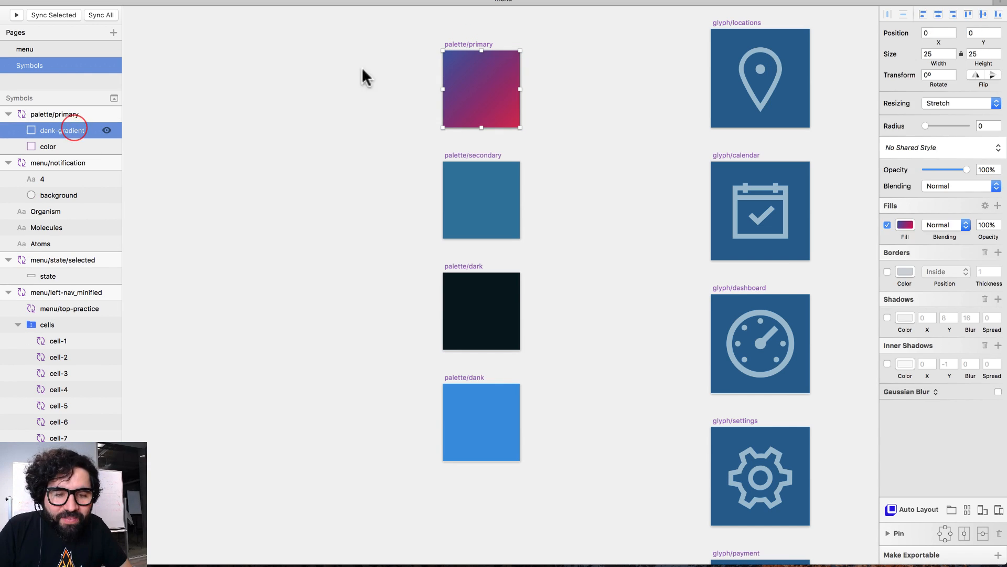
pyautogui.click(107, 130)
pyautogui.click(106, 131)
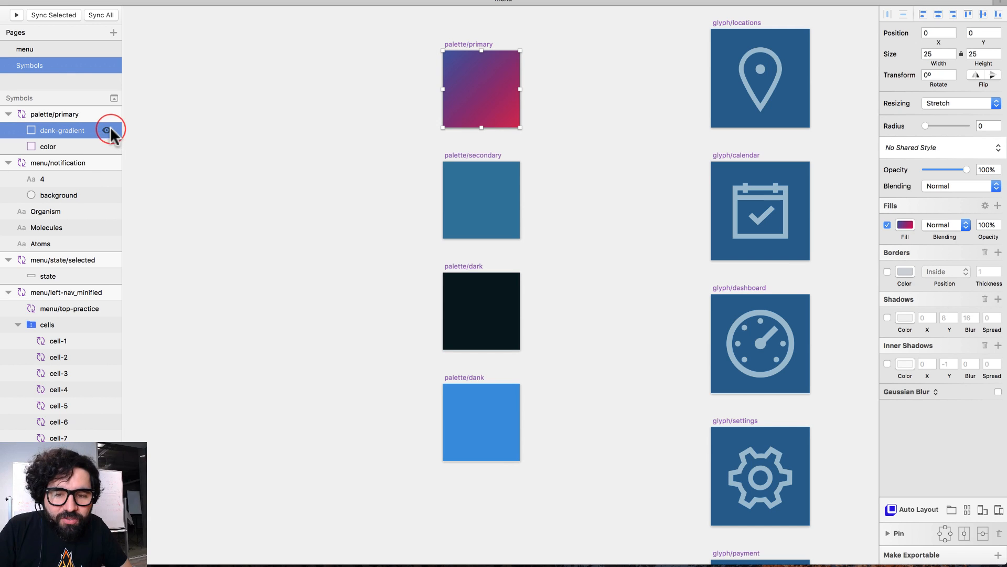
# - Back on the menu page, set the left-nav background color override to palette/primary
pyautogui.click(24, 49)
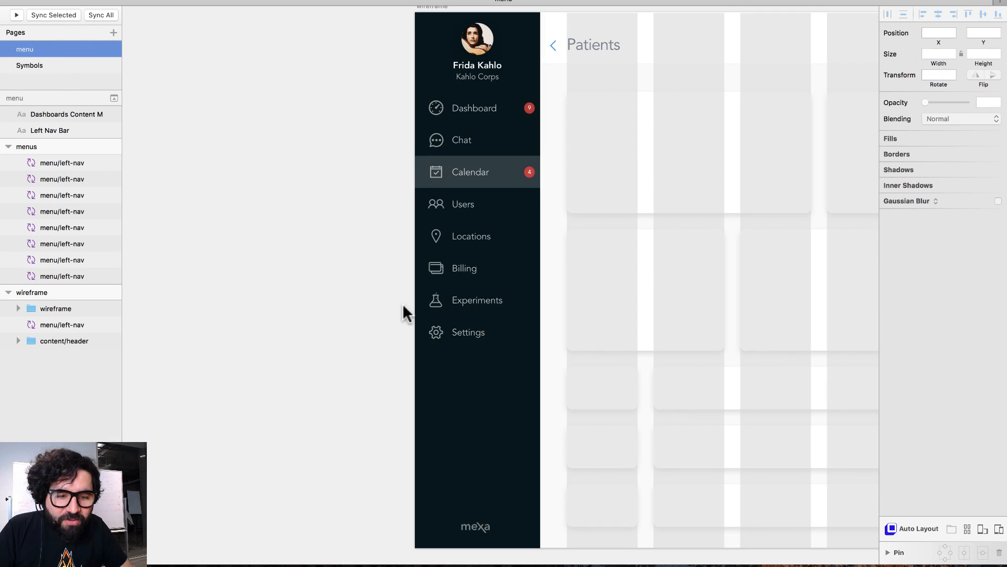
pyautogui.click(497, 422)
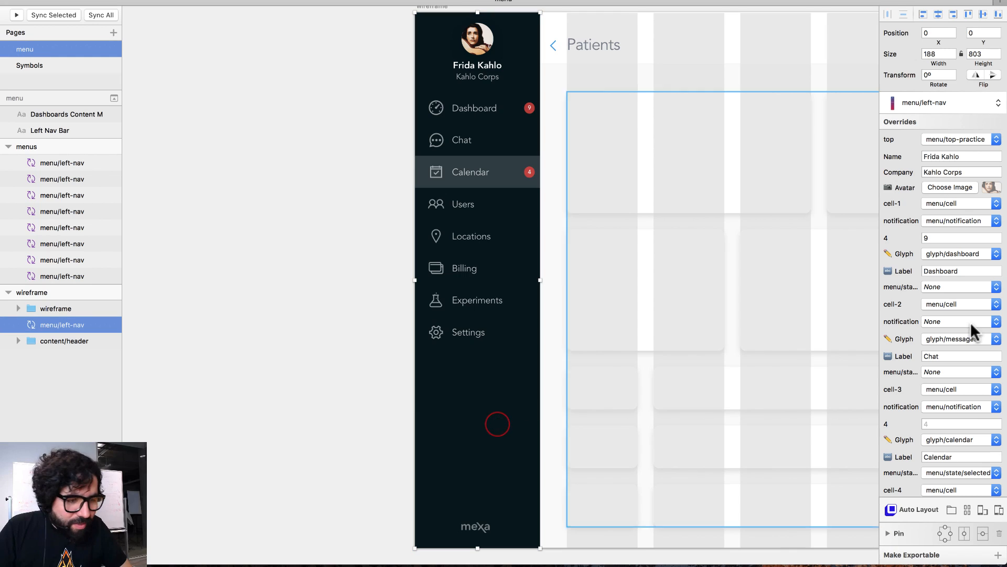
pyautogui.scroll(-10, 926, 420)
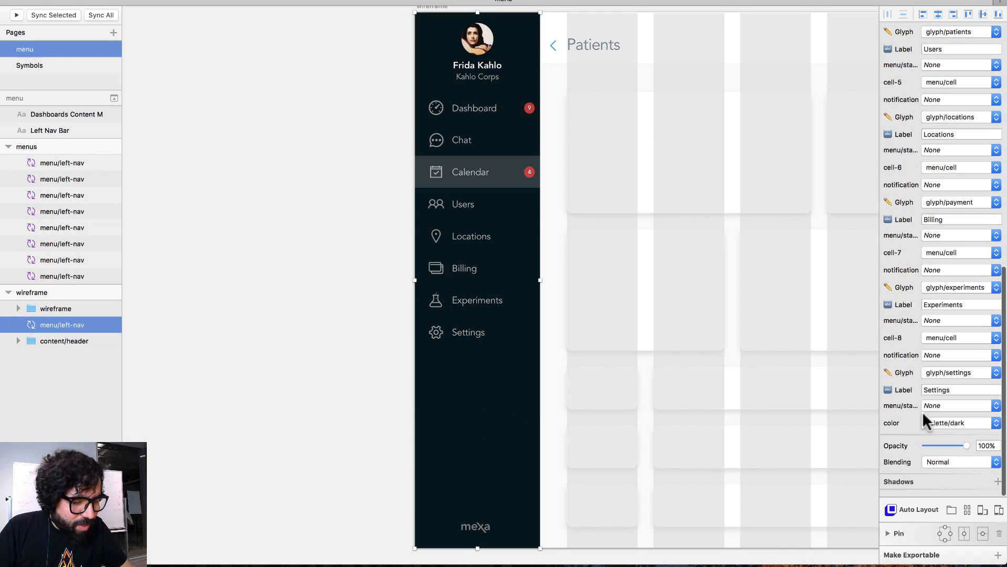
pyautogui.click(976, 429)
pyautogui.click(981, 400)
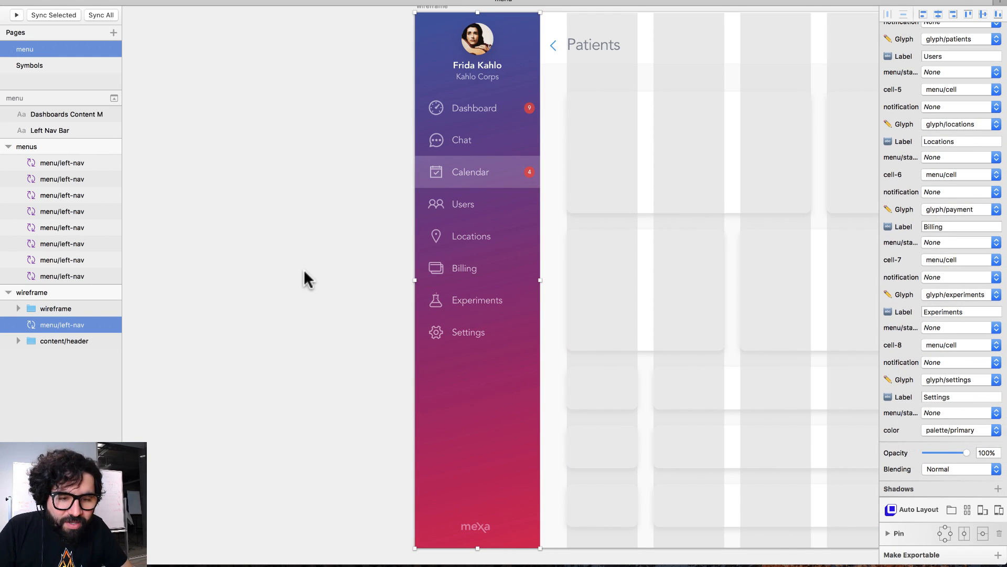
pyautogui.click(301, 267)
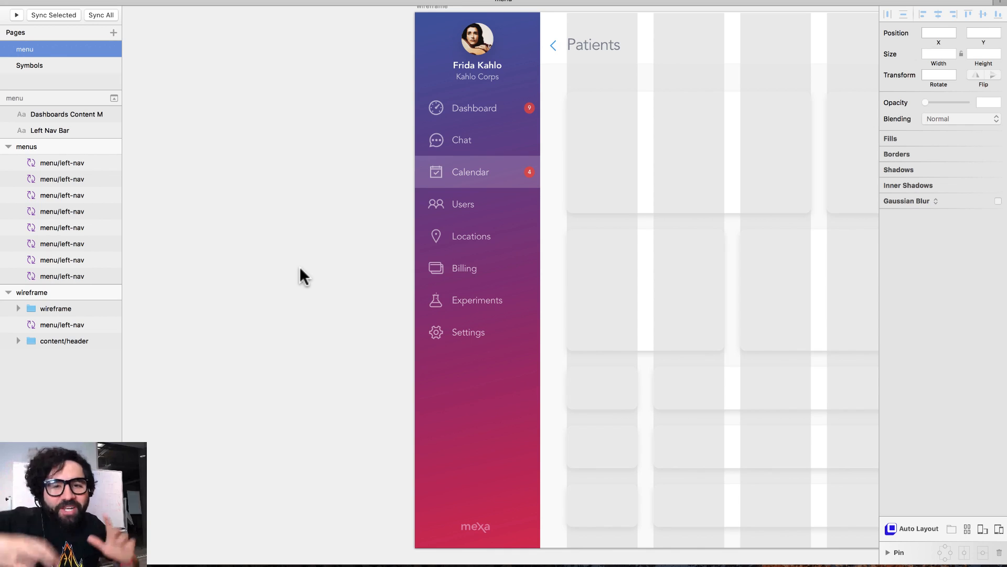
pyautogui.hscroll(3, 308, 233)
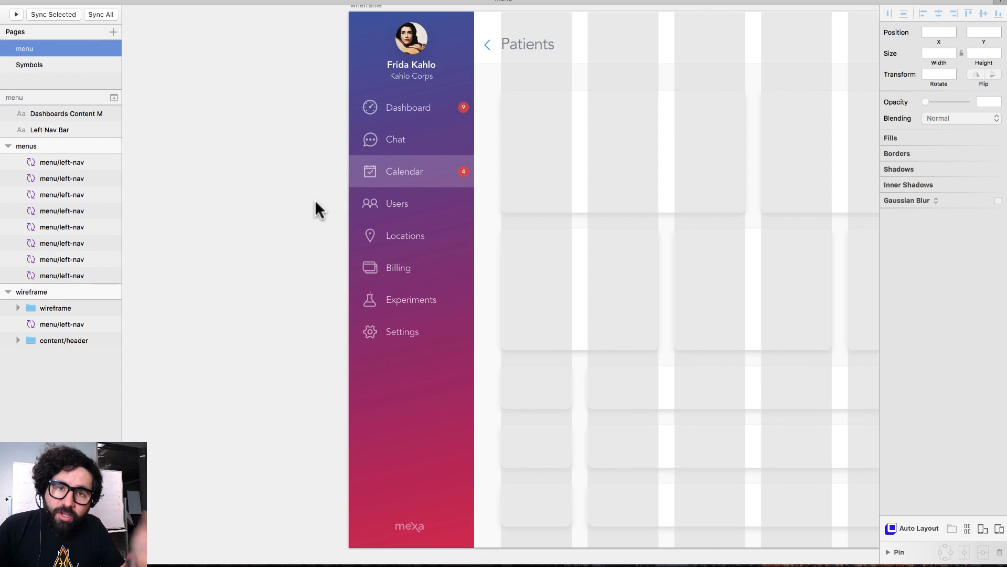
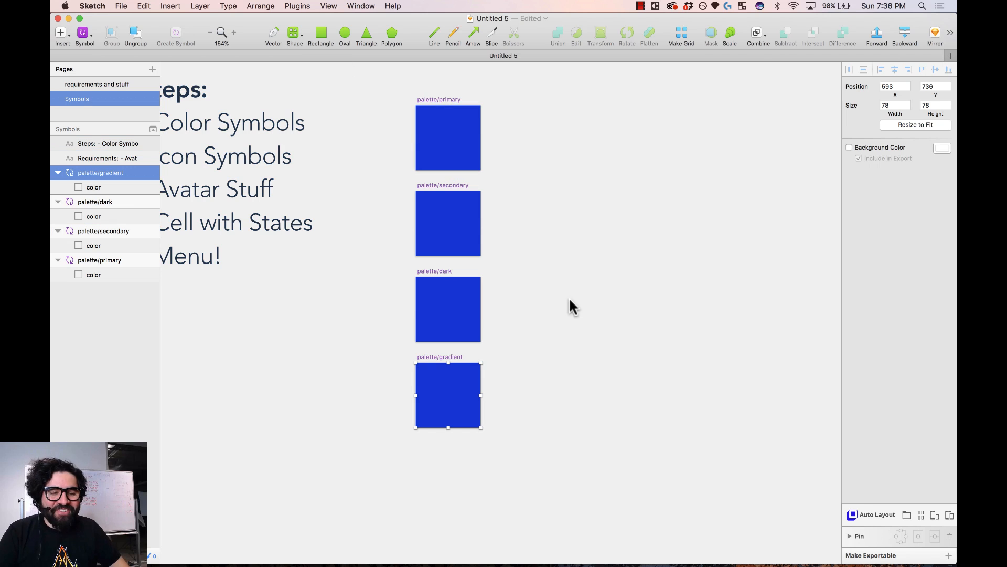
# - Select the color layer of the palette/secondary symbol
pyautogui.moveTo(558, 221); pyautogui.dragTo(441, 259)
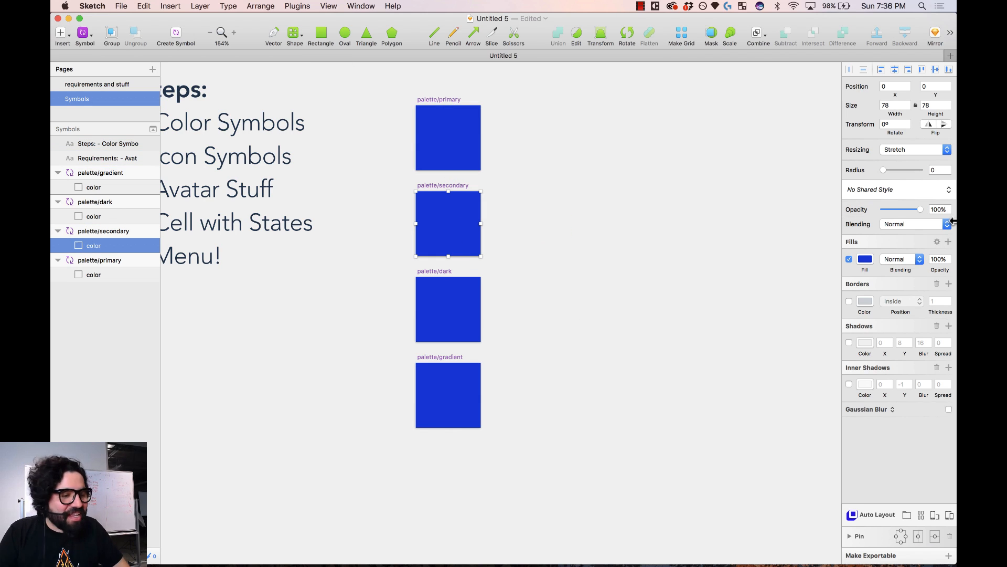
# - Lighten palette/secondary's fill to a light sky blue
pyautogui.click(865, 259)
pyautogui.moveTo(933, 326); pyautogui.dragTo(904, 301)
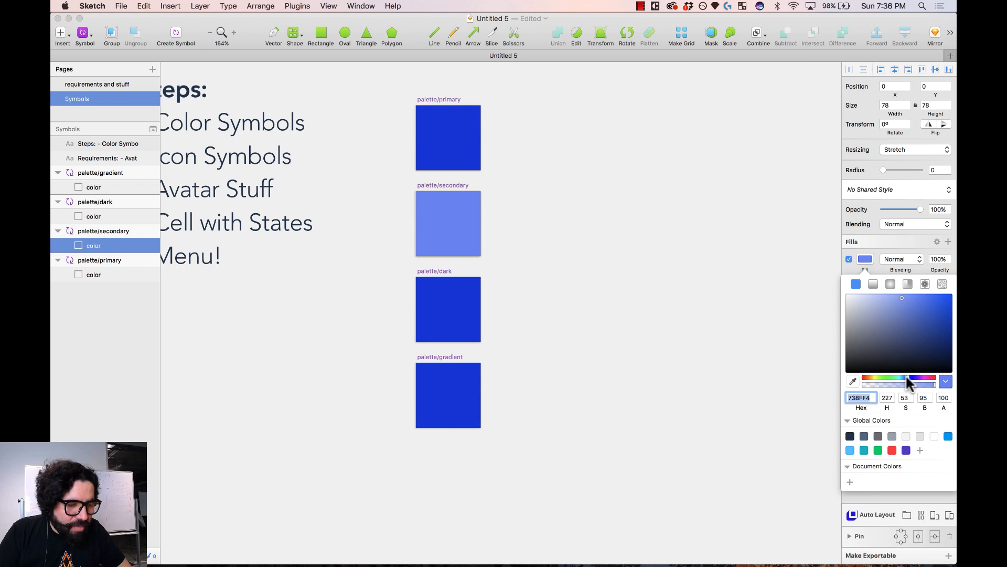
pyautogui.moveTo(907, 378); pyautogui.dragTo(906, 378)
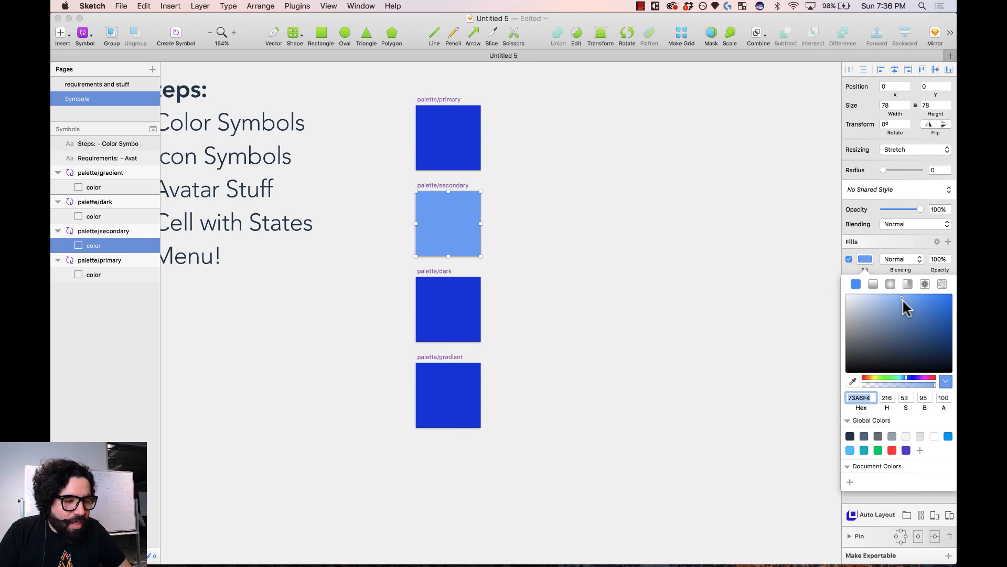
pyautogui.click(605, 299)
# - Darken palette/dark's fill to a deep navy
pyautogui.click(449, 299)
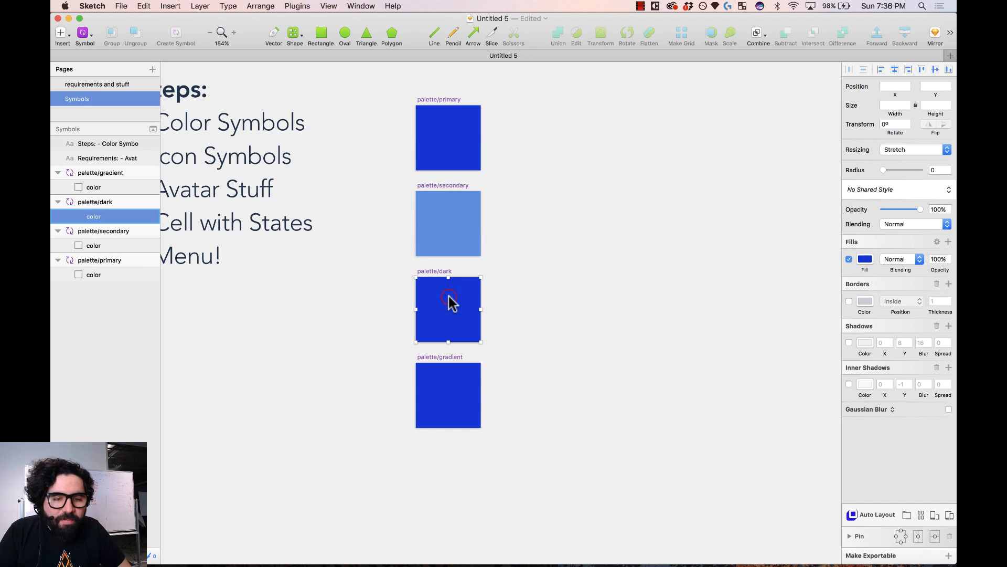
pyautogui.click(865, 265)
pyautogui.moveTo(891, 340); pyautogui.dragTo(918, 342)
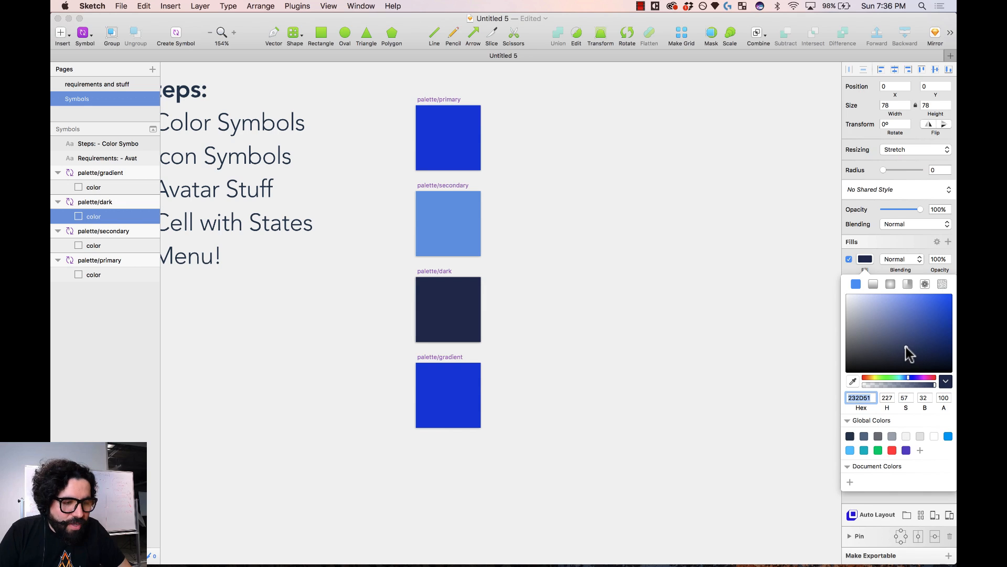
pyautogui.click(563, 300)
# - Switch palette/gradient's fill to a linear gradient starting at blue 103CD8
pyautogui.click(448, 400)
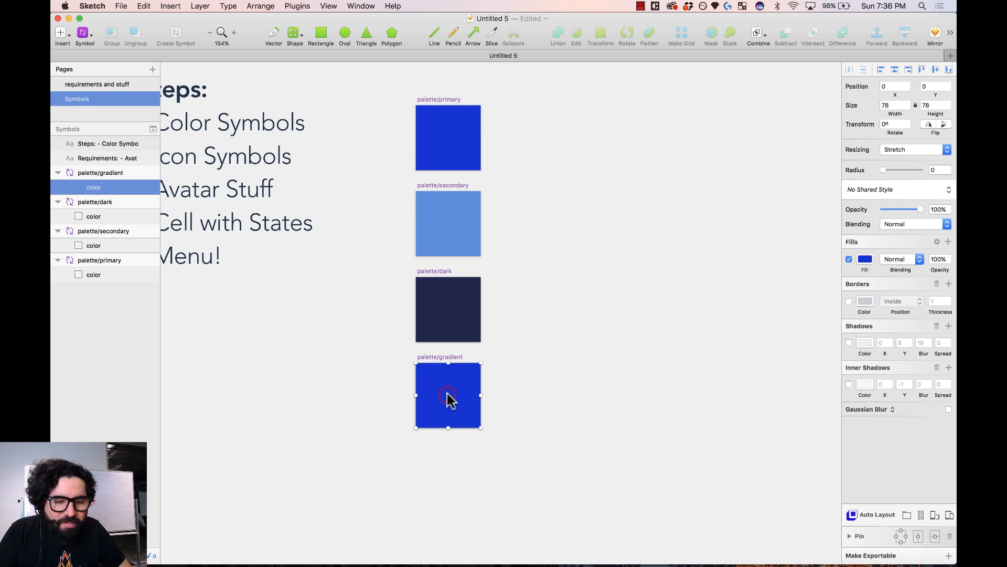
pyautogui.click(865, 265)
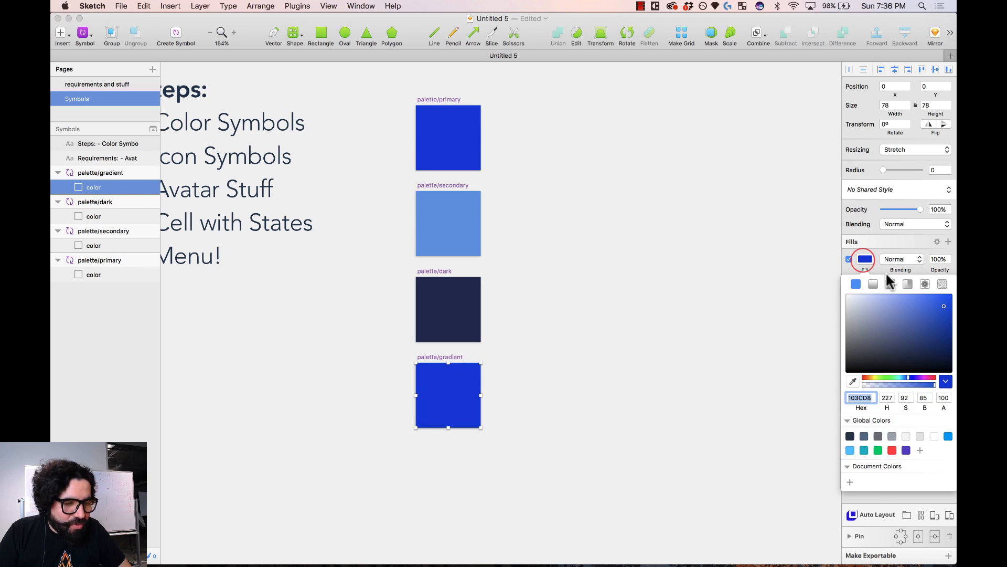
pyautogui.click(873, 284)
pyautogui.click(855, 284)
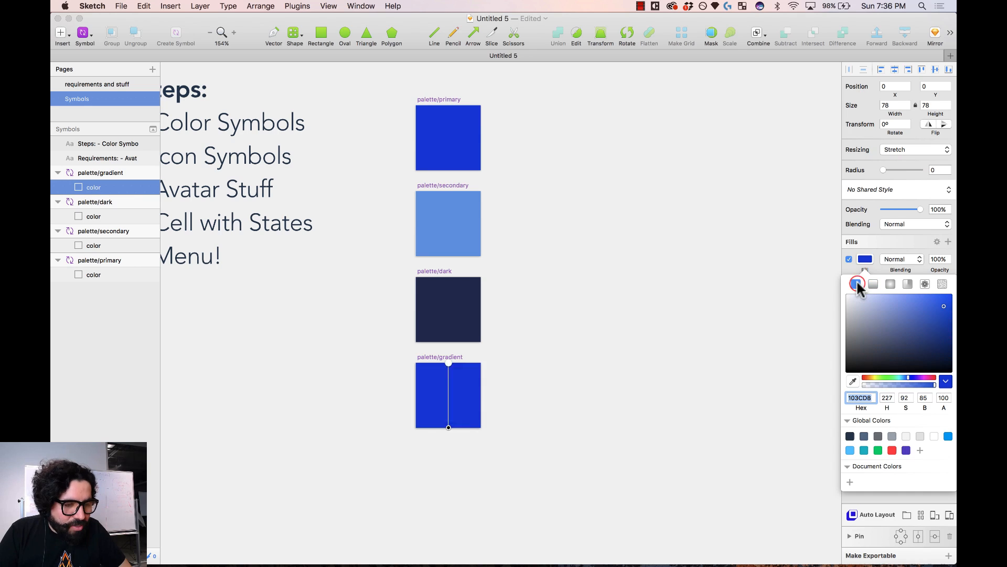
pyautogui.press('super+c')
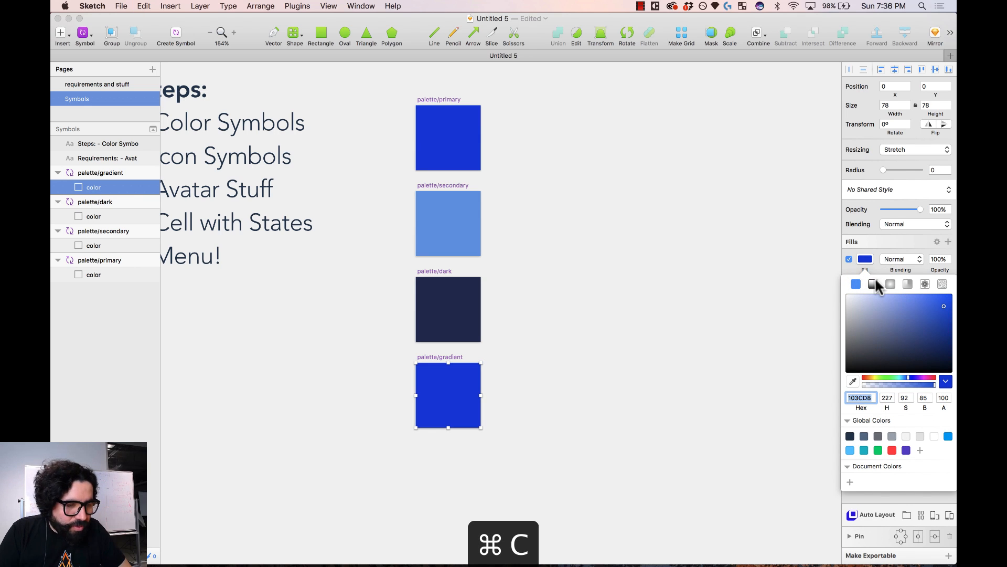
pyautogui.click(872, 284)
pyautogui.press('super+v')
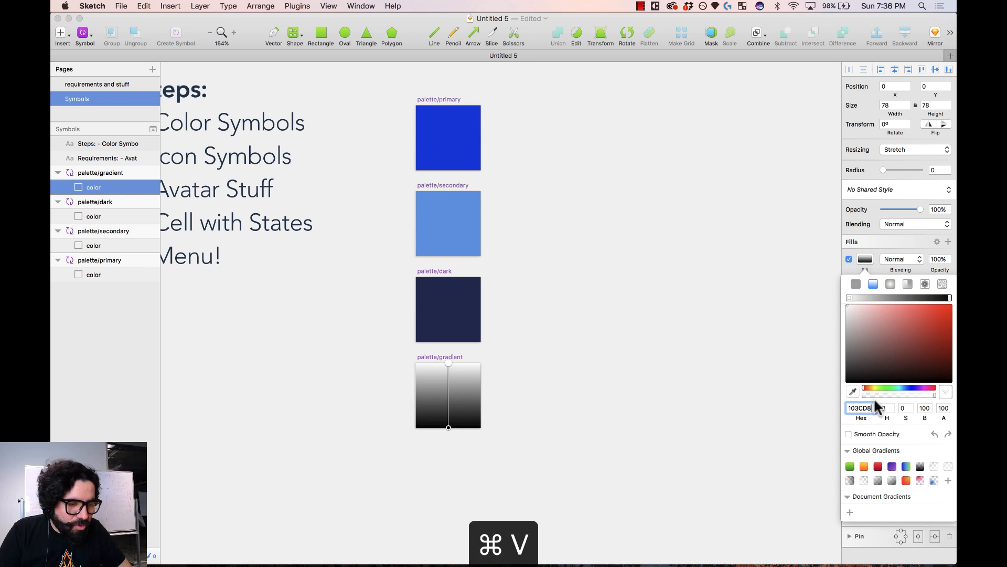
# - Set the gradient's end stop to a vivid pink (FF2CAA)
pyautogui.click(949, 298)
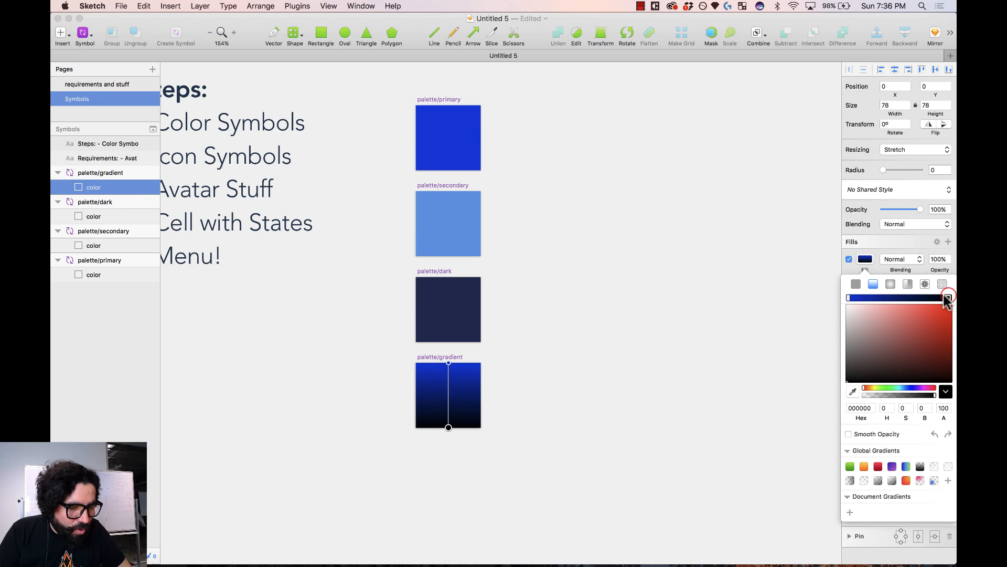
pyautogui.click(867, 408)
pyautogui.press('super+v')
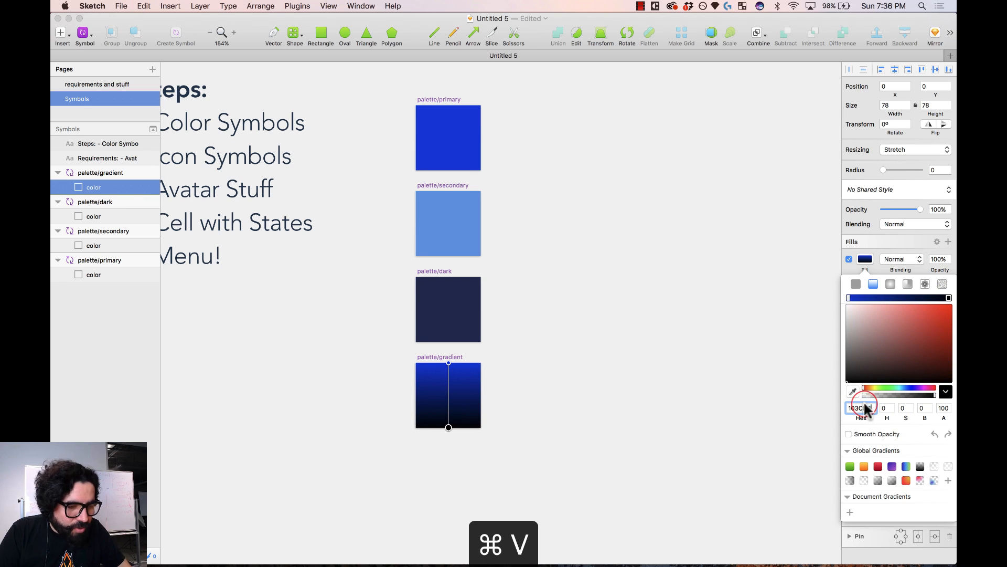
pyautogui.moveTo(944, 326); pyautogui.dragTo(948, 335)
pyautogui.moveTo(907, 388); pyautogui.dragTo(916, 391)
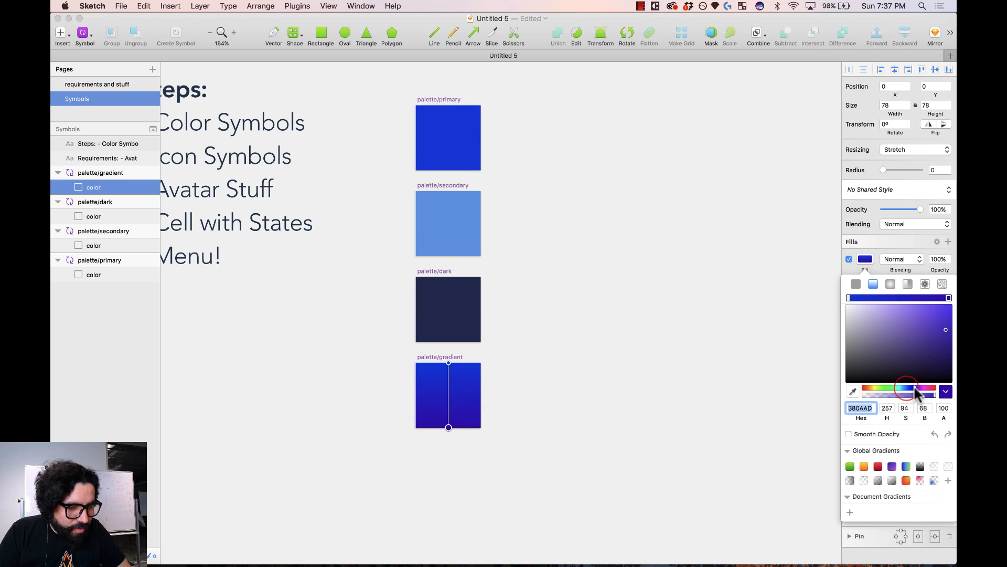
pyautogui.click(852, 298)
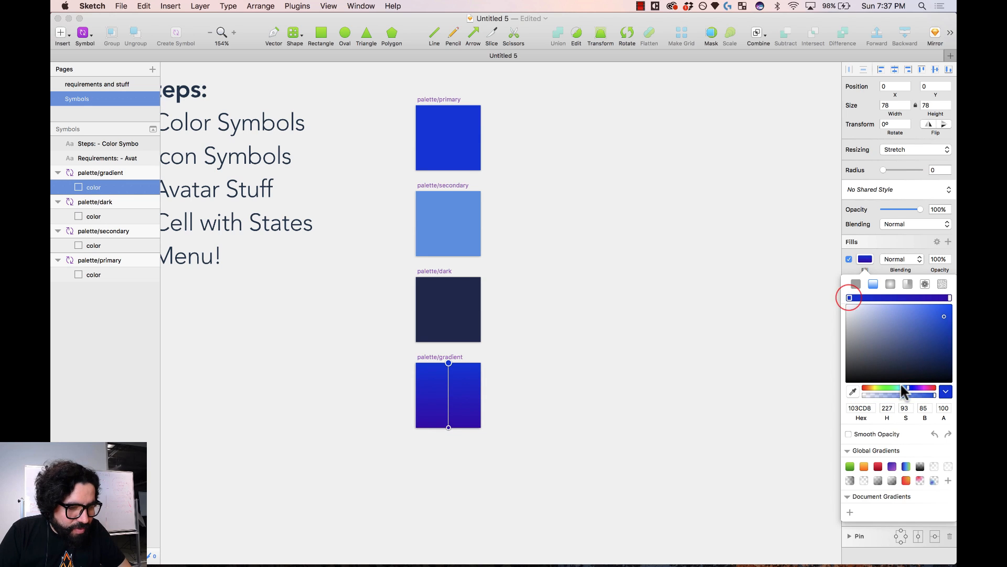
pyautogui.click(948, 298)
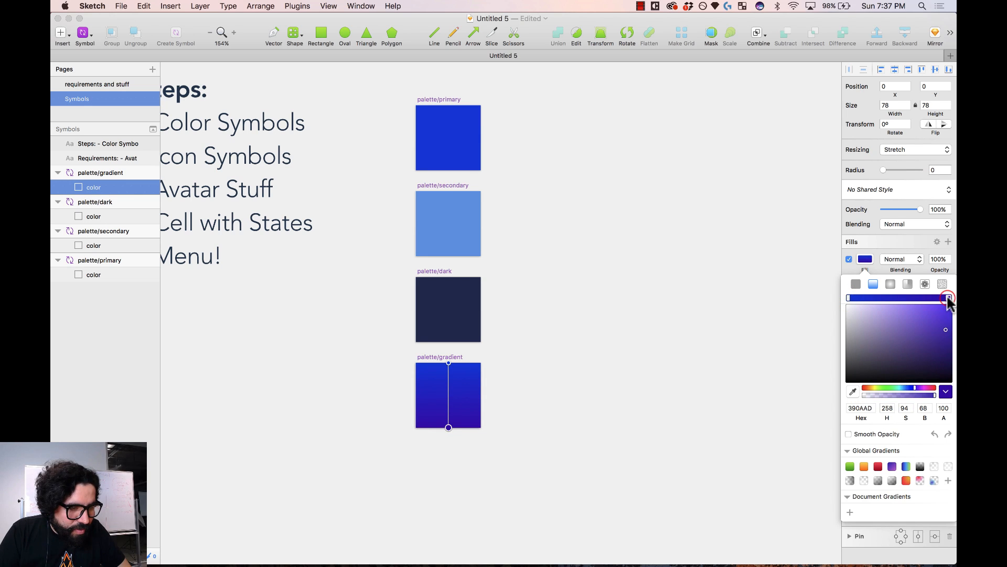
pyautogui.moveTo(915, 388); pyautogui.dragTo(929, 389)
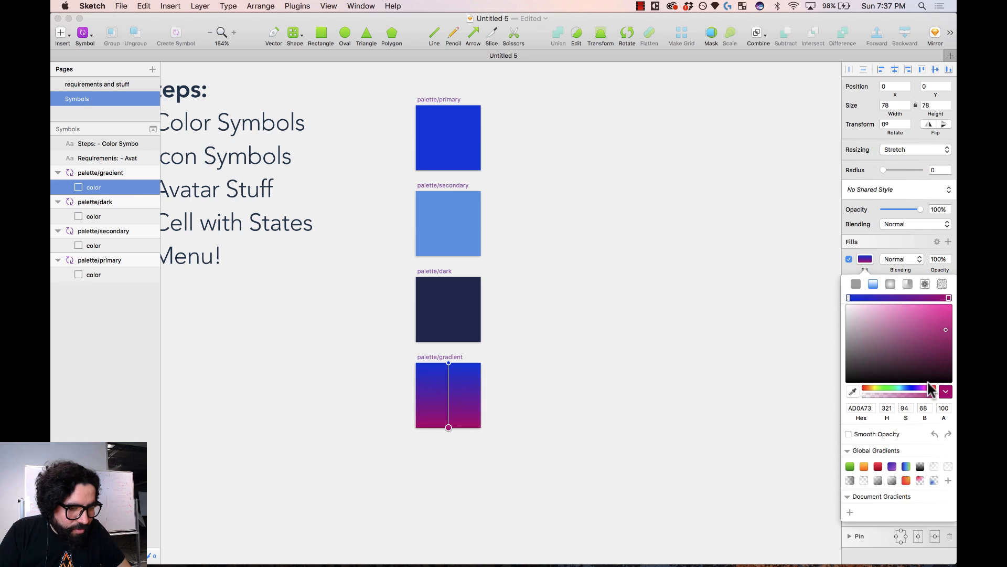
pyautogui.moveTo(940, 322); pyautogui.dragTo(943, 308)
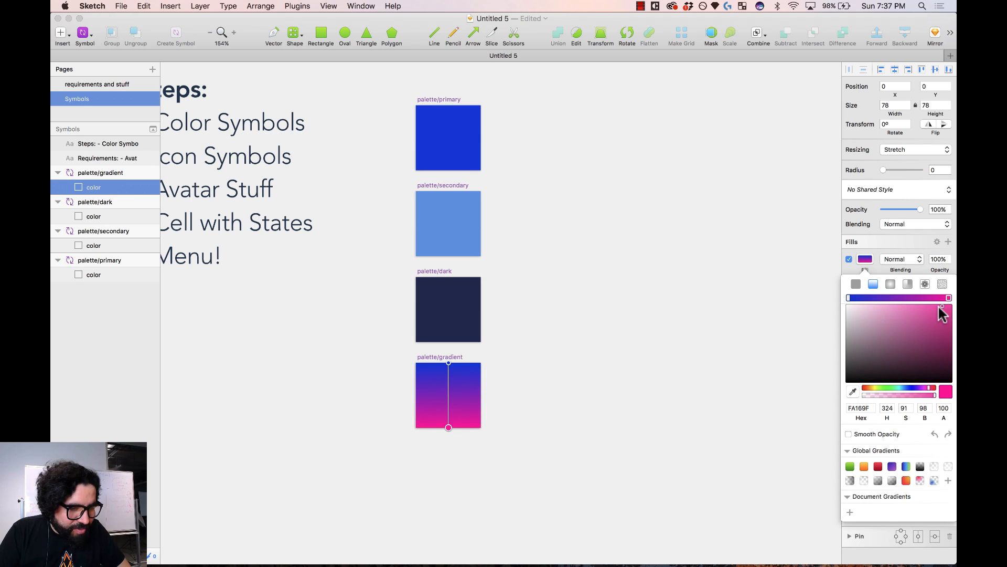
pyautogui.moveTo(938, 308); pyautogui.dragTo(937, 305)
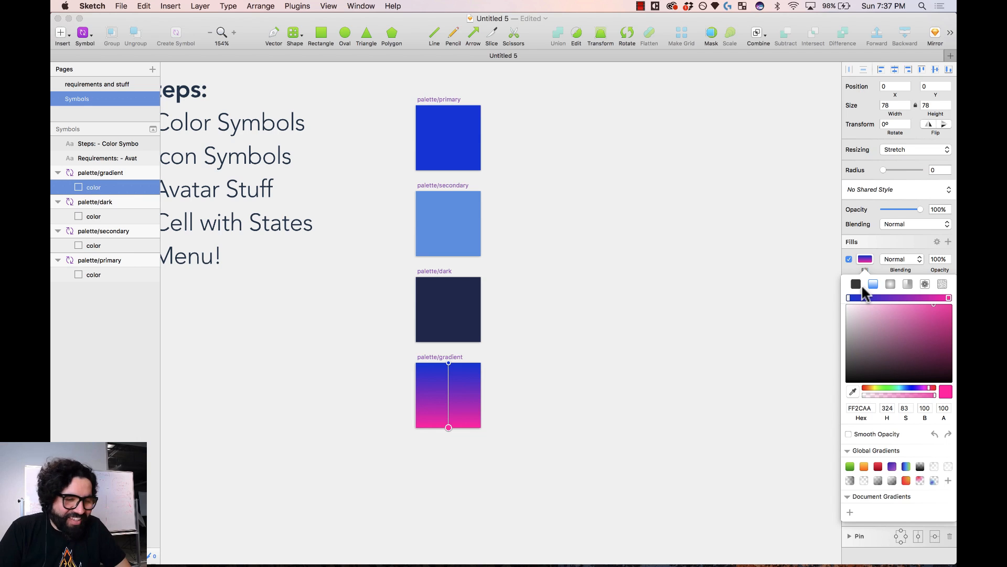
# - Run the gradient diagonally from the top-left to the bottom-right corner
pyautogui.moveTo(449, 363); pyautogui.dragTo(416, 363)
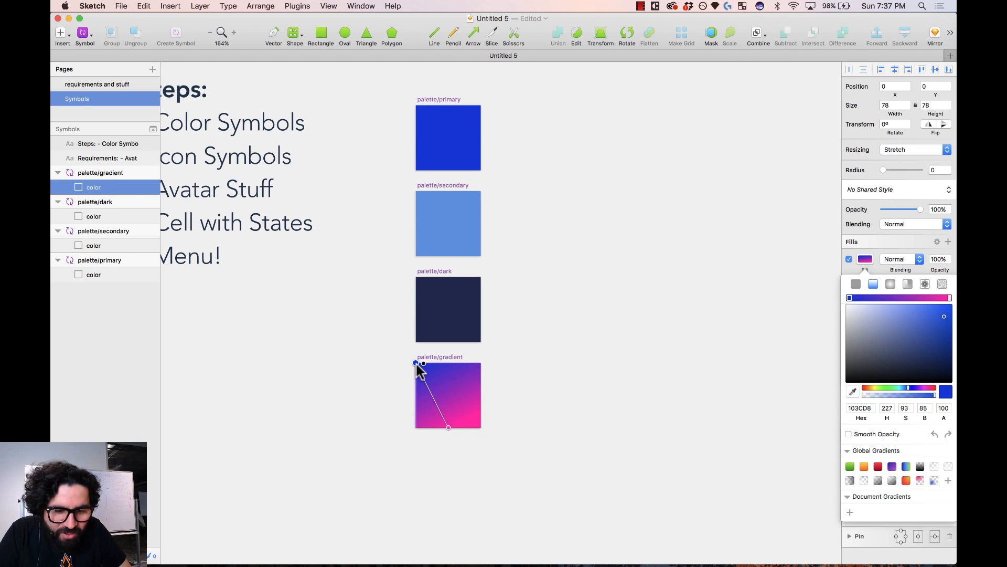
pyautogui.moveTo(449, 427); pyautogui.dragTo(480, 427)
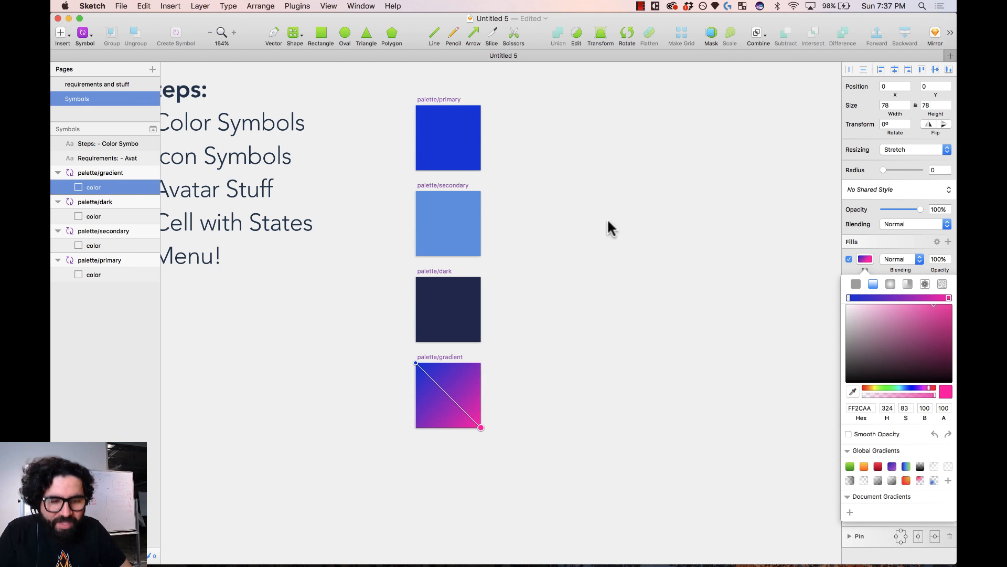
pyautogui.click(580, 210)
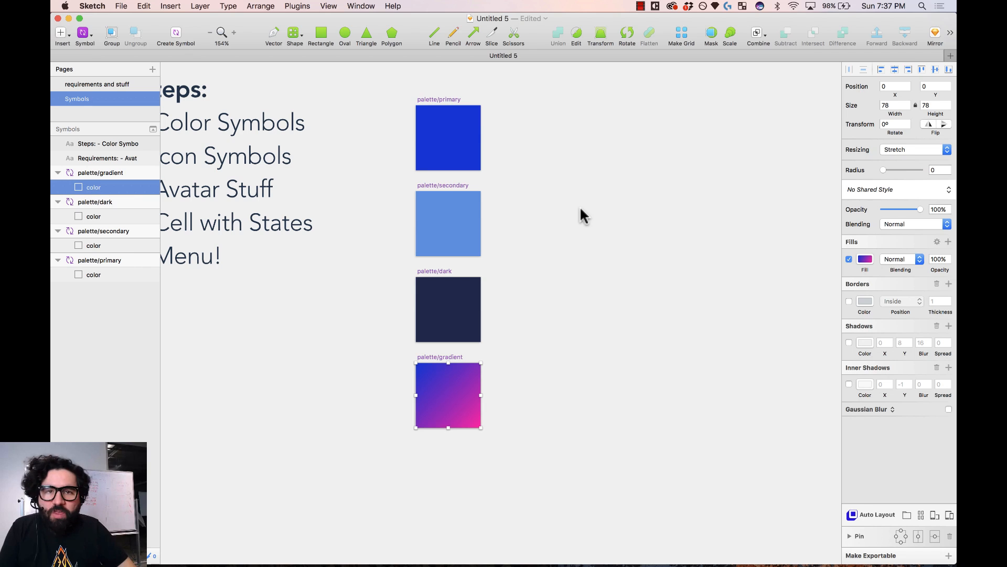
pyautogui.press('super+minus')
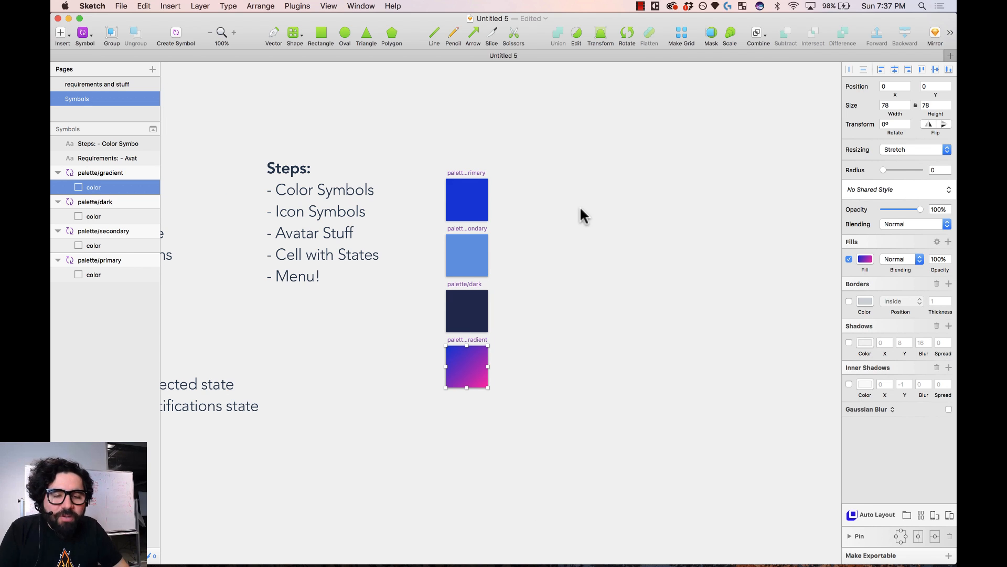
# - Insert the material 'home' icon through the Icon Font plugin's Grid Insert picker
pyautogui.hscroll(1, 580, 210)
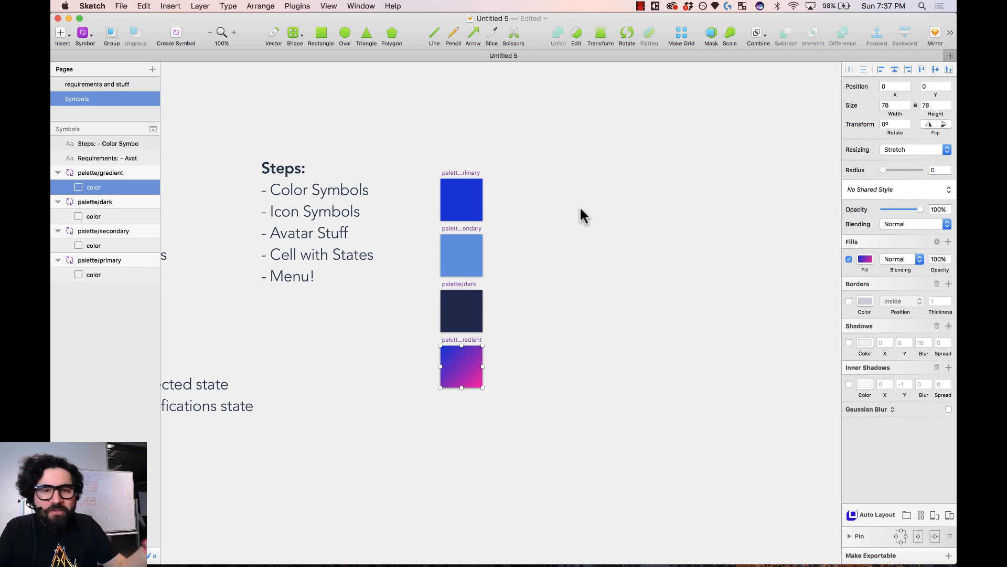
pyautogui.hscroll(5, 580, 206)
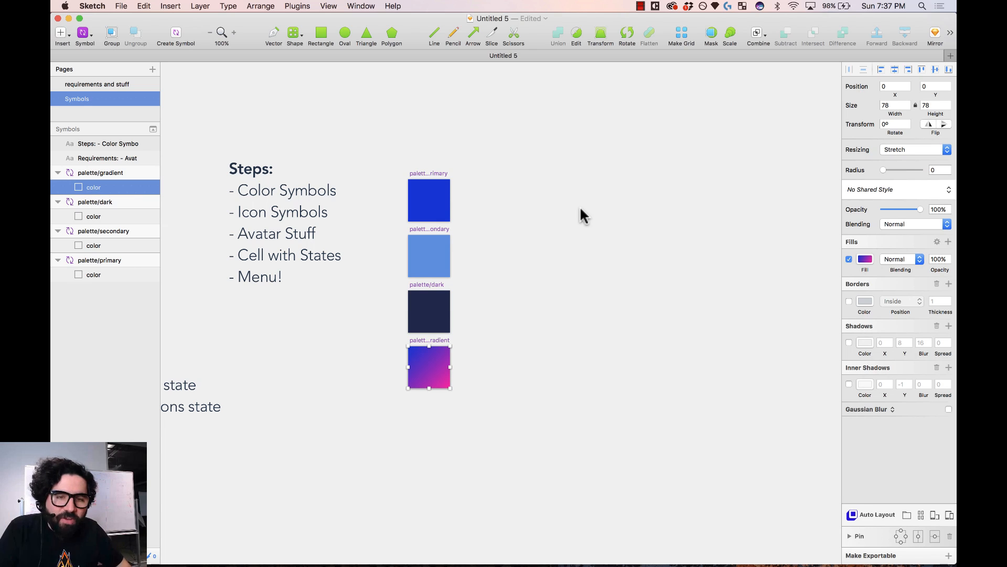
pyautogui.click(581, 206)
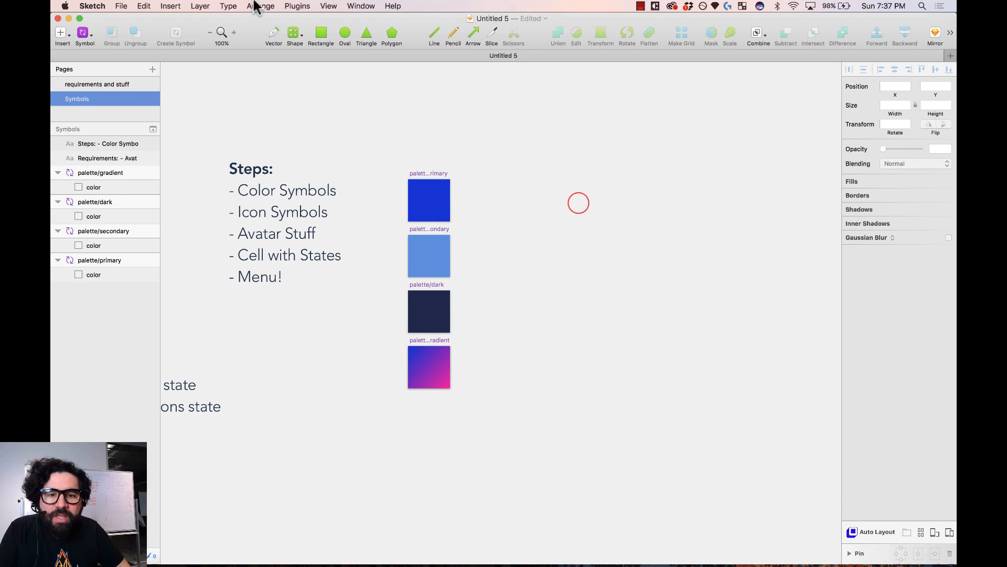
pyautogui.click(298, 6)
pyautogui.moveTo(312, 31)
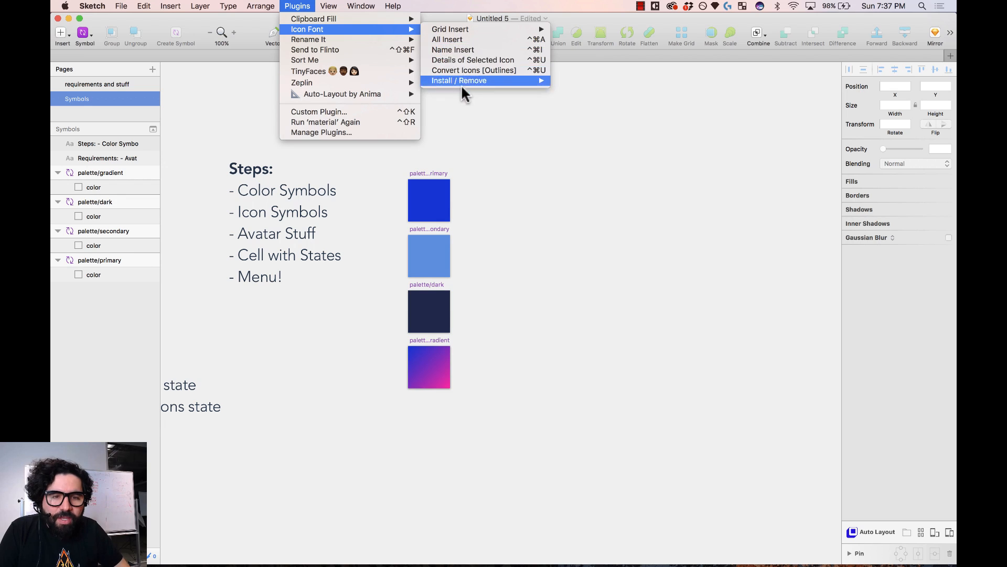
pyautogui.moveTo(480, 31)
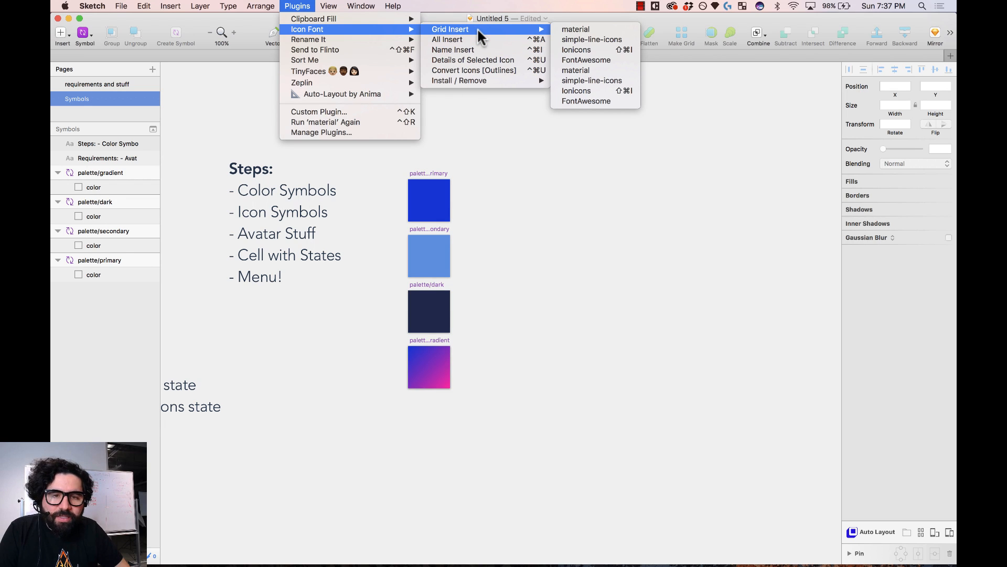
pyautogui.click(598, 31)
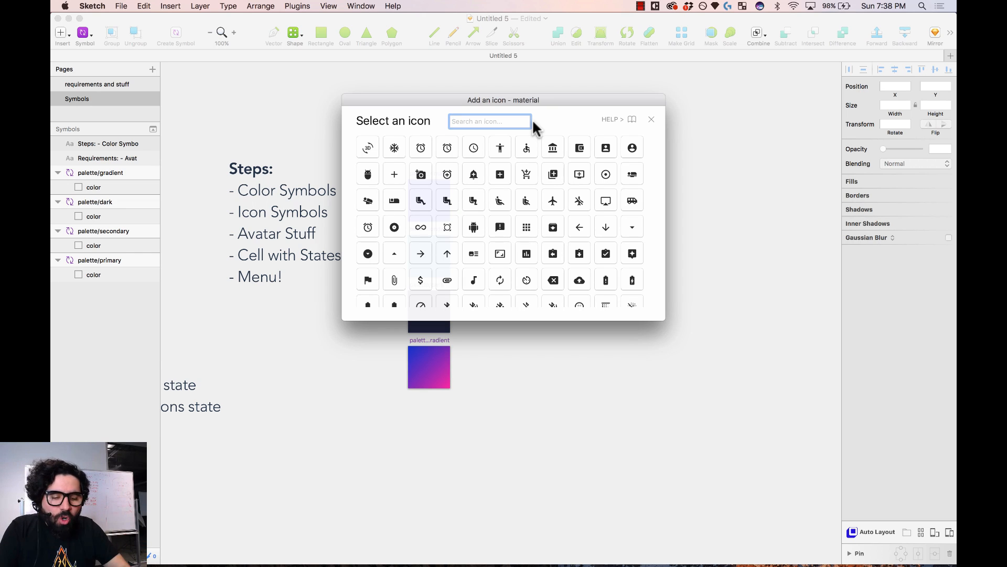
pyautogui.write('home')
pyautogui.press('Return')
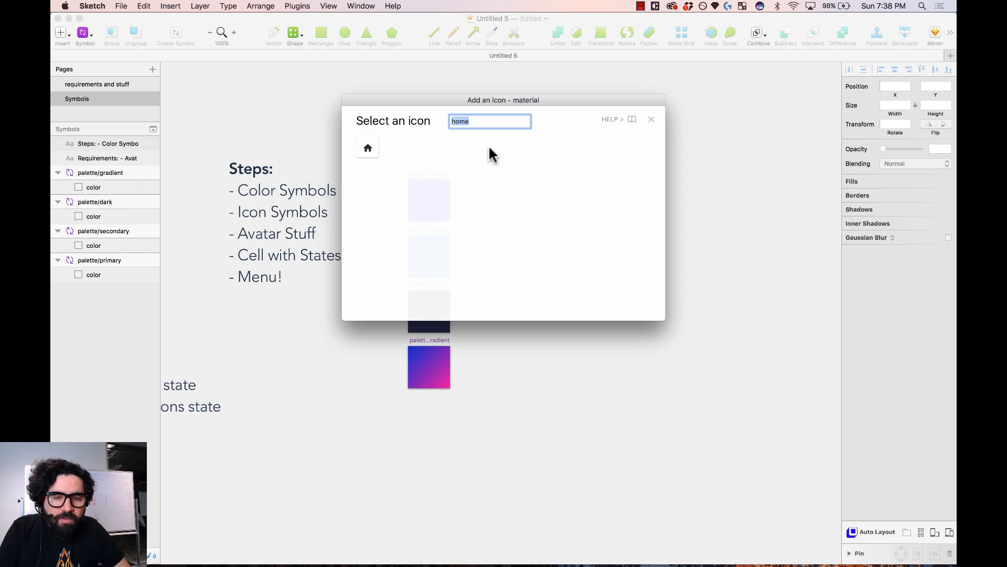
pyautogui.click(367, 153)
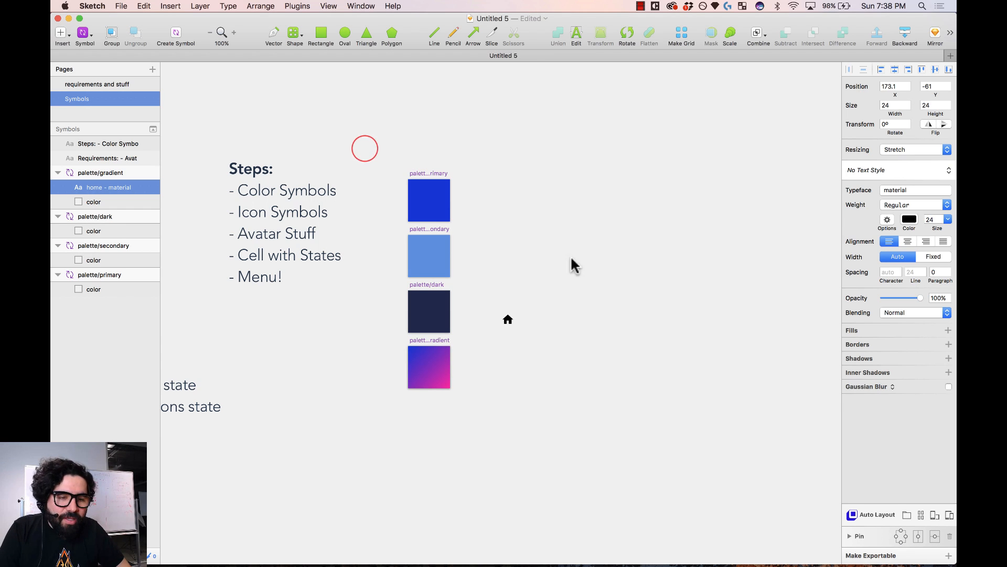
# - Place the home icon beside the palette swatches
pyautogui.moveTo(507, 320); pyautogui.dragTo(584, 221)
pyautogui.click(570, 244)
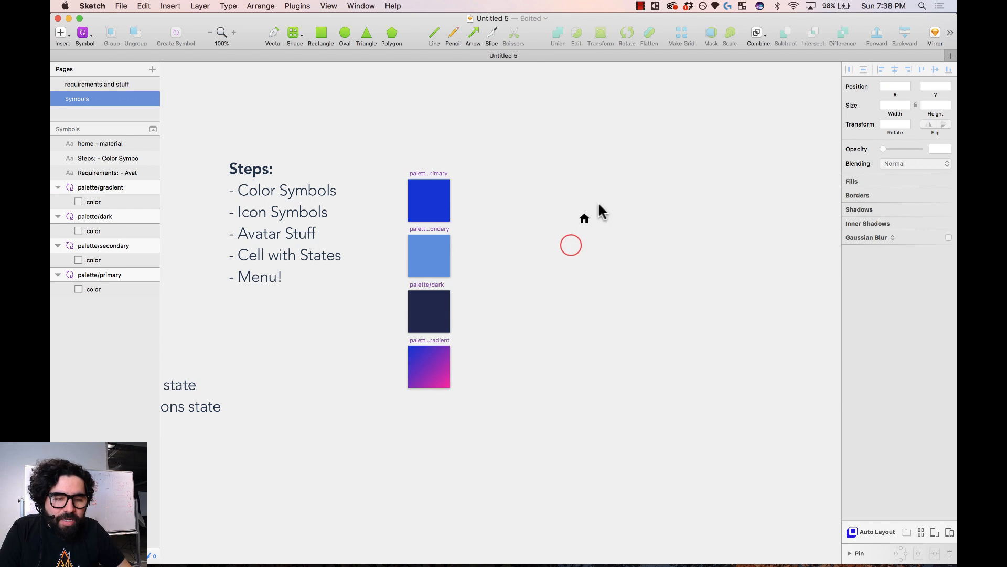
pyautogui.click(541, 174)
pyautogui.moveTo(398, 151); pyautogui.dragTo(644, 428)
pyautogui.click(480, 268)
pyautogui.click(614, 184)
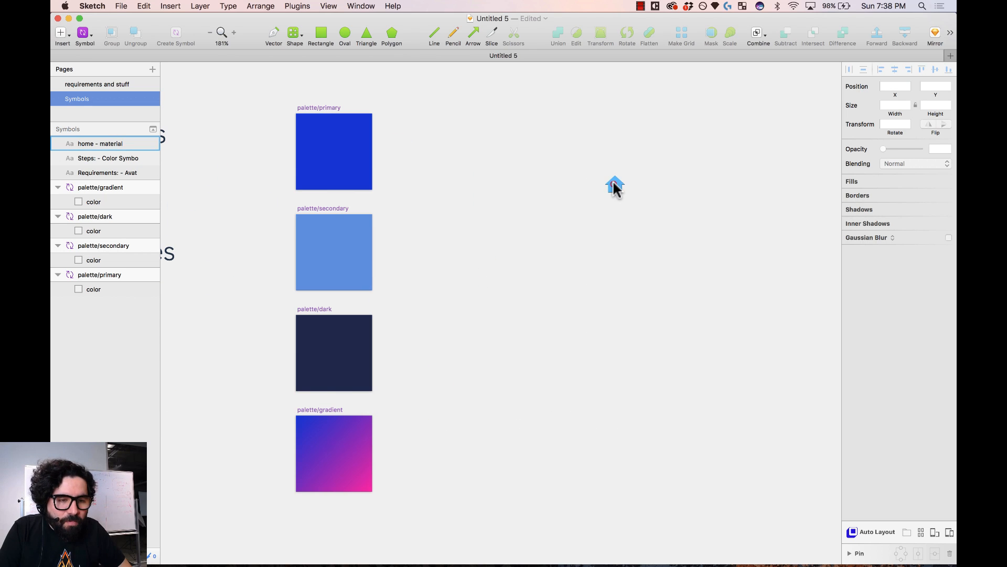
pyautogui.click(451, 132)
# - Draw a square behind the home icon and centre the icon on it
pyautogui.click(321, 33)
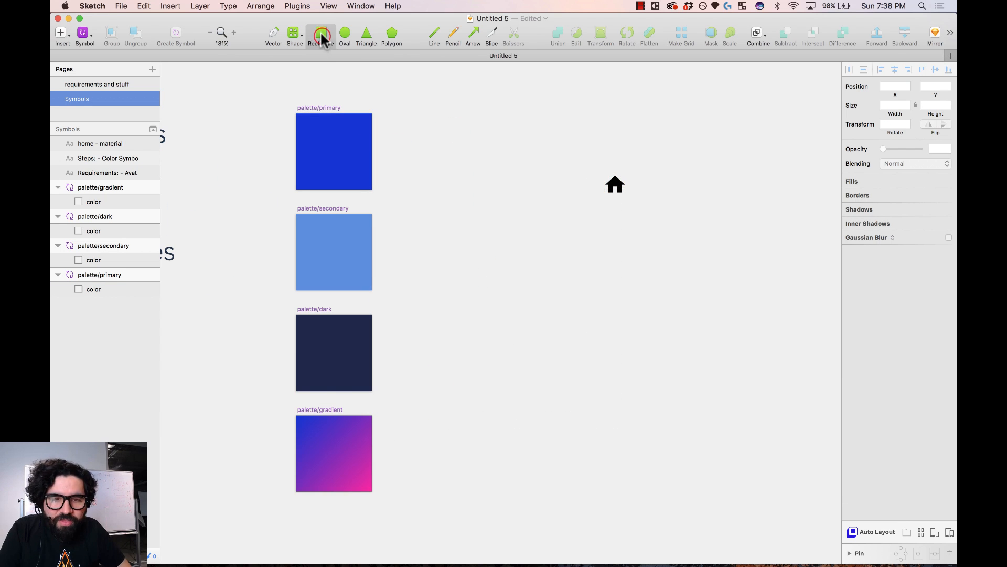
pyautogui.moveTo(586, 165); pyautogui.dragTo(640, 217)
pyautogui.press('ctrl+alt+super+Down')
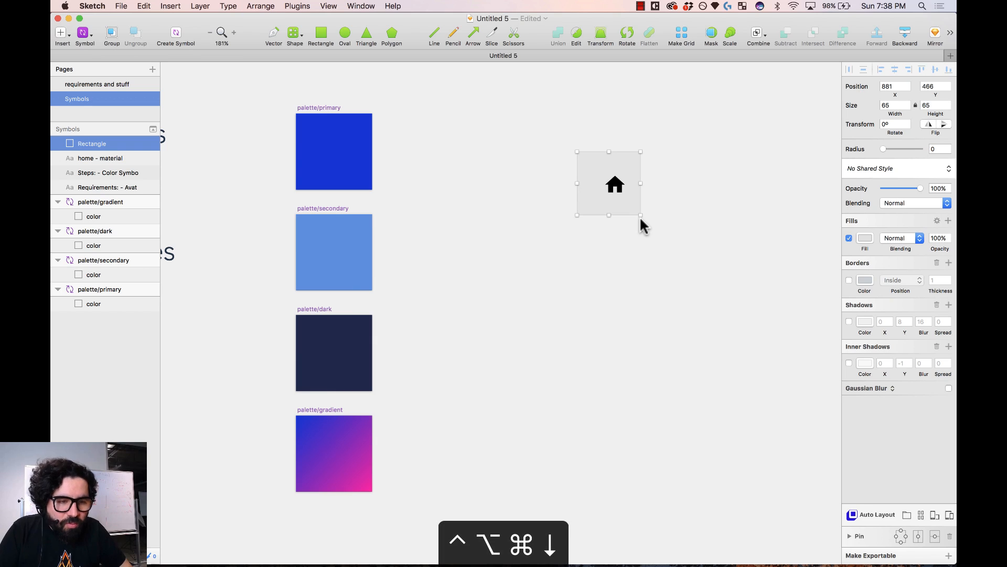
pyautogui.click(647, 147)
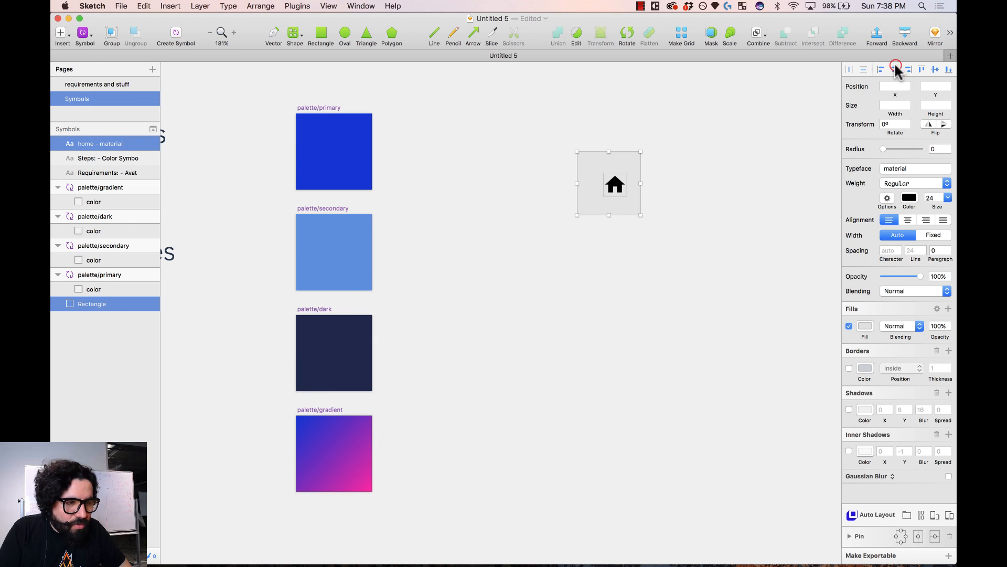
pyautogui.click(895, 67)
pyautogui.click(935, 69)
pyautogui.click(724, 156)
# - Resize the grey square to 32×32 and recentre the home icon inside it
pyautogui.moveTo(683, 107); pyautogui.dragTo(482, 307)
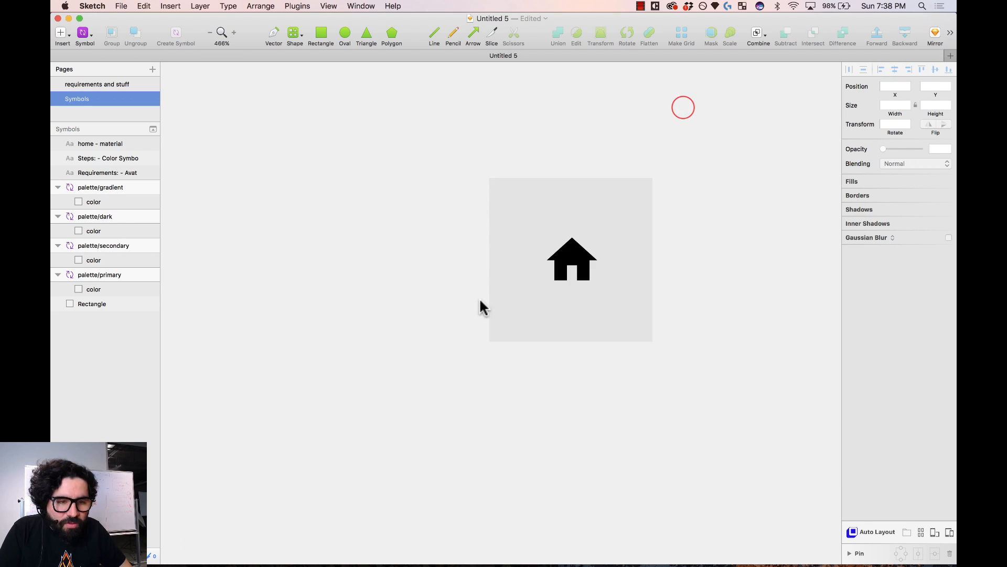
pyautogui.click(580, 207)
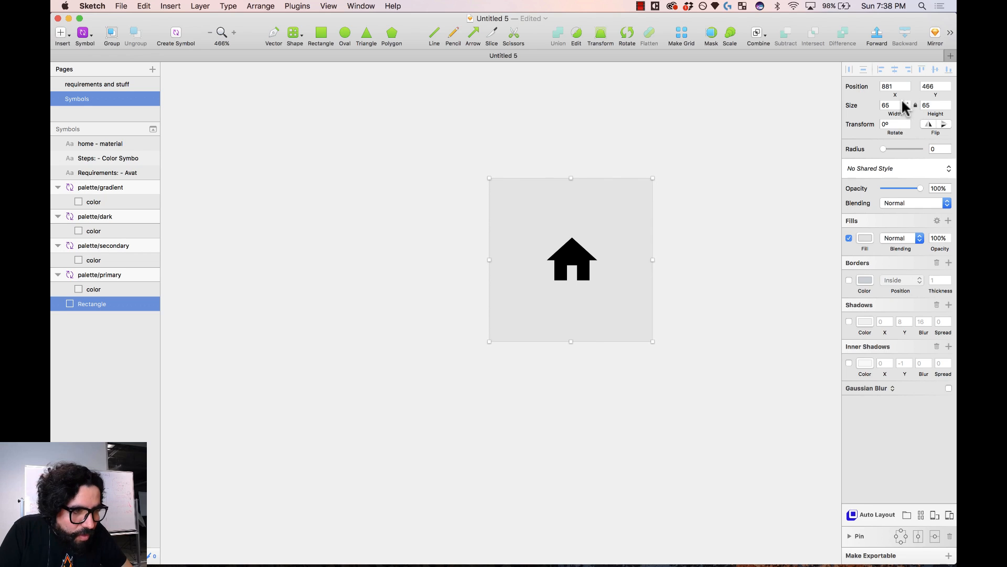
pyautogui.click(900, 105)
pyautogui.press('Return')
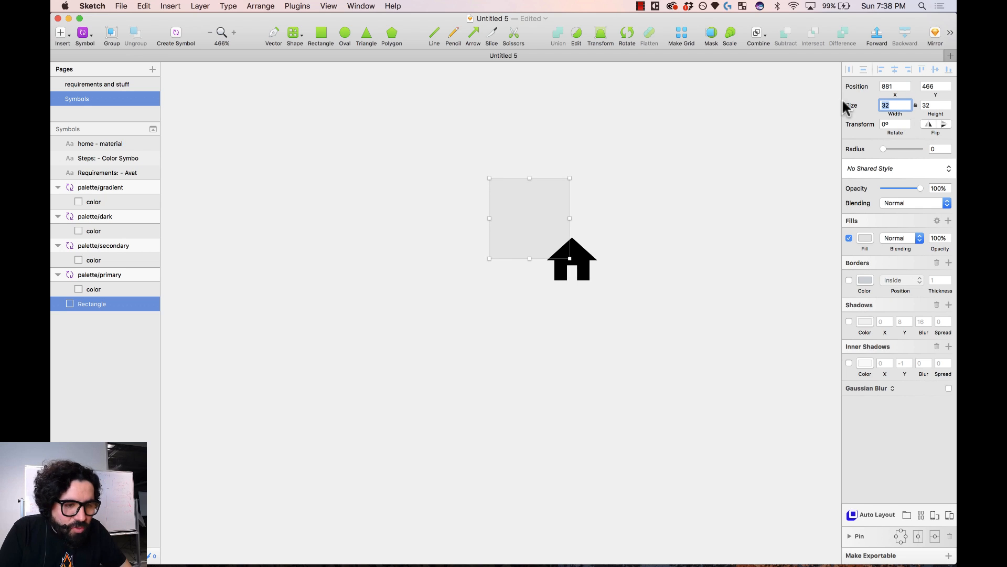
pyautogui.moveTo(598, 268); pyautogui.dragTo(542, 217)
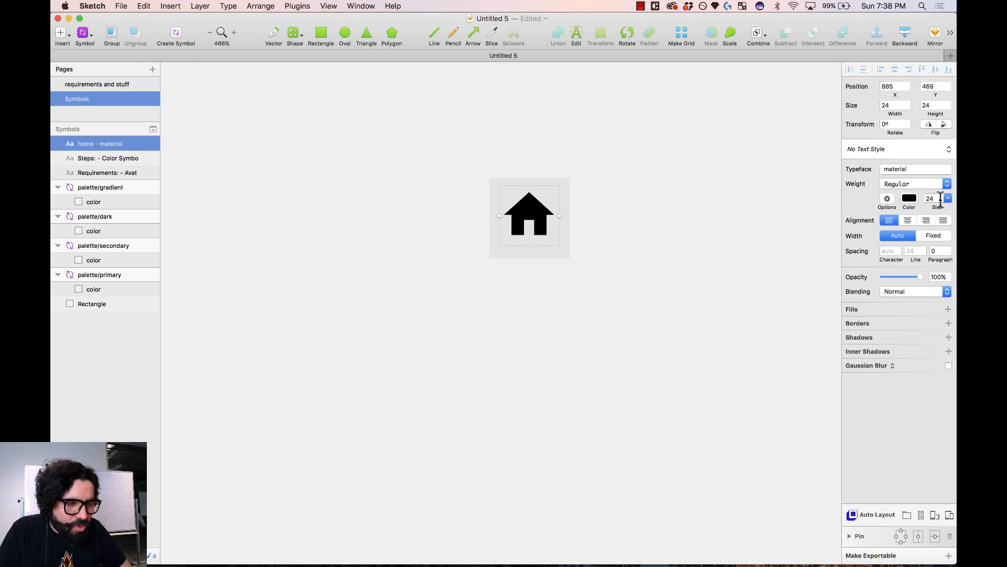
pyautogui.moveTo(650, 142); pyautogui.dragTo(483, 292)
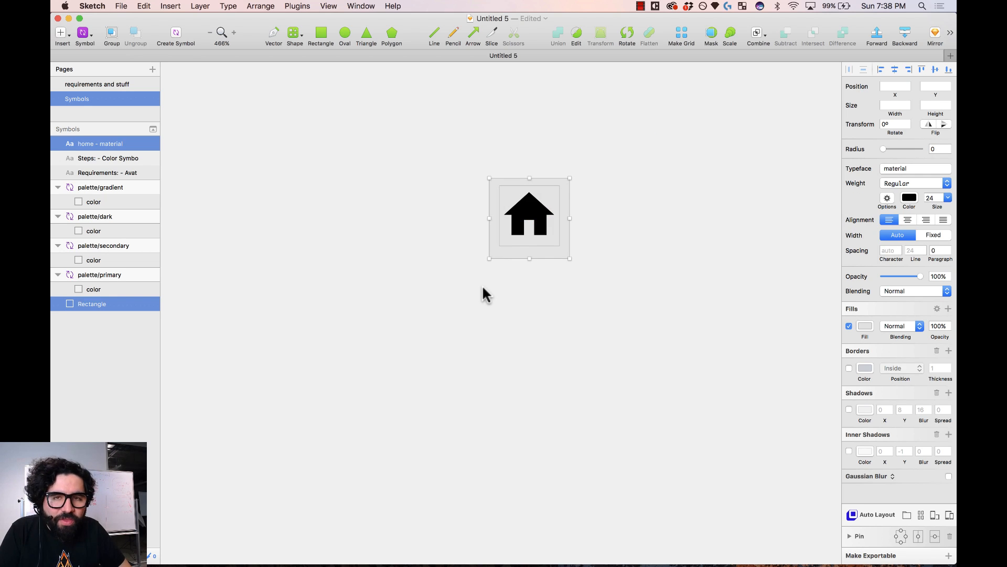
# - Darken the backing square's fill to near-black 212121
pyautogui.click(666, 238)
pyautogui.click(530, 217)
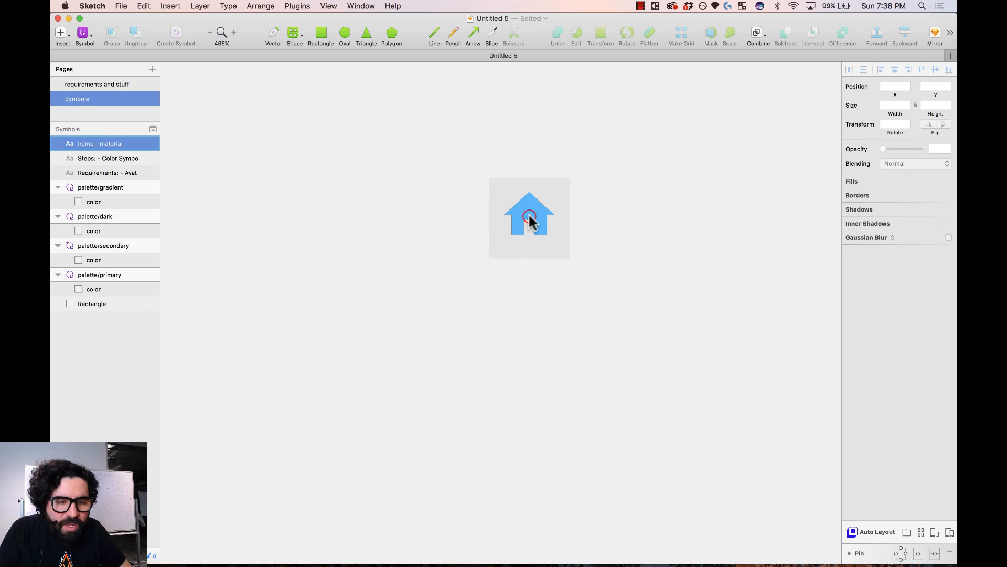
pyautogui.click(554, 182)
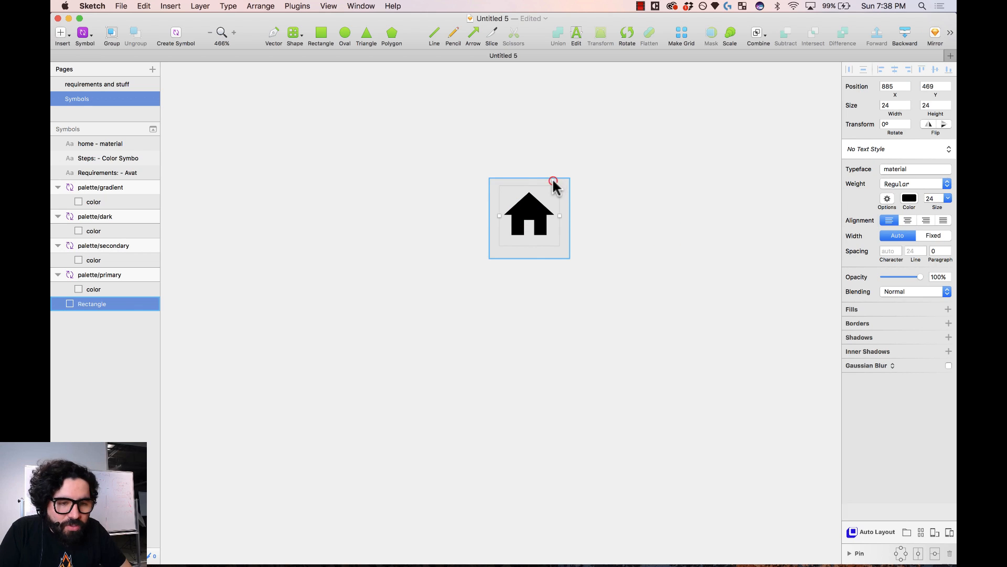
pyautogui.click(865, 237)
pyautogui.moveTo(857, 328); pyautogui.dragTo(837, 346)
pyautogui.click(635, 298)
# - Make the home icon white (FFFFFF) and centre-align its text
pyautogui.click(544, 224)
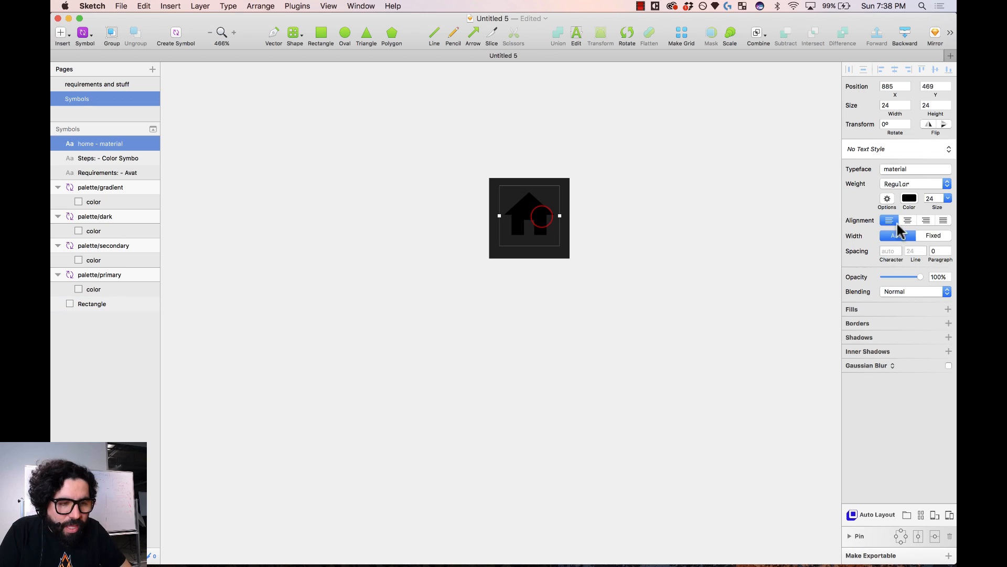
pyautogui.click(909, 198)
pyautogui.click(934, 362)
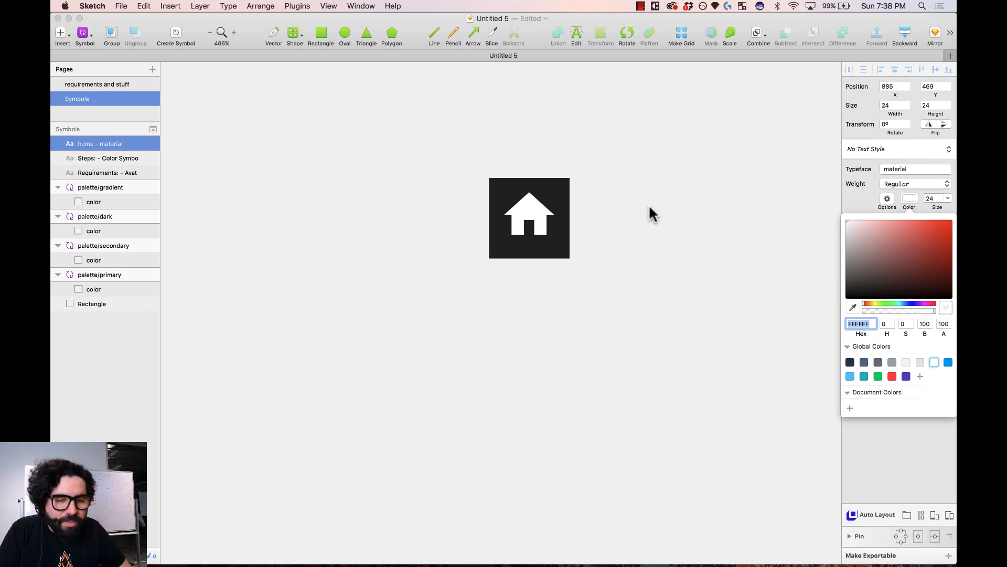
pyautogui.click(703, 176)
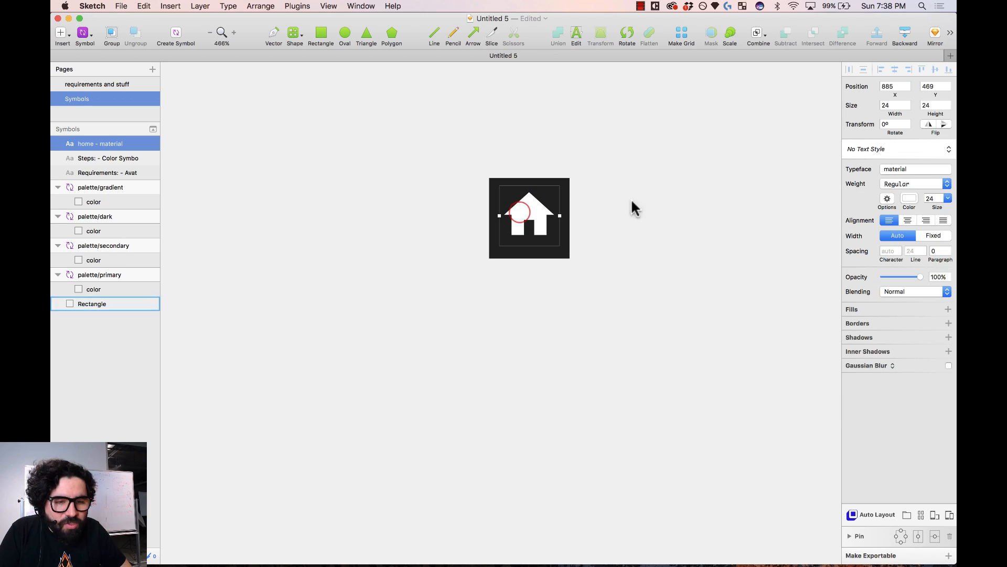
pyautogui.click(908, 221)
# - Widen the icon's text box to the square's 32 width and centre it vertically
pyautogui.click(527, 204)
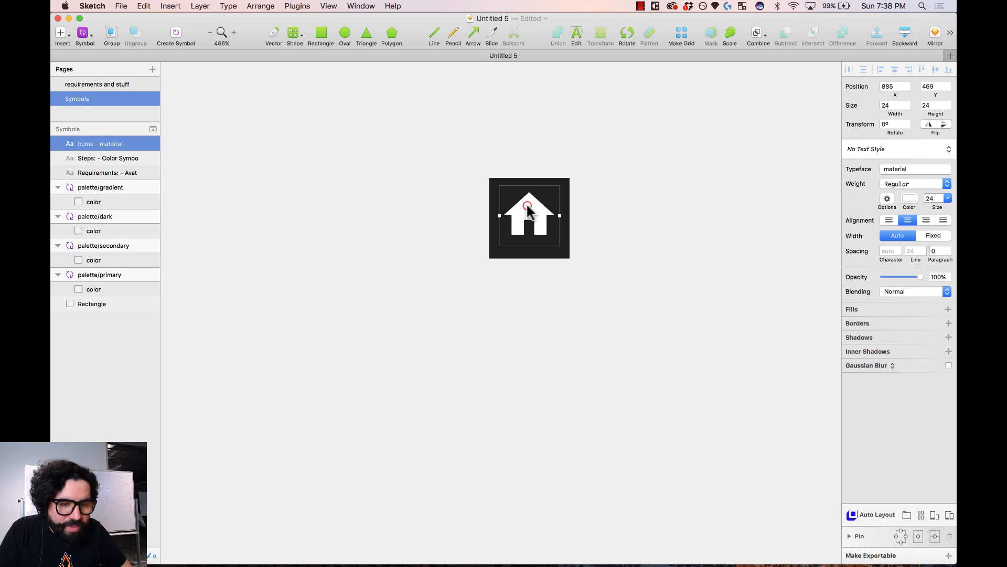
pyautogui.moveTo(500, 215); pyautogui.dragTo(490, 216)
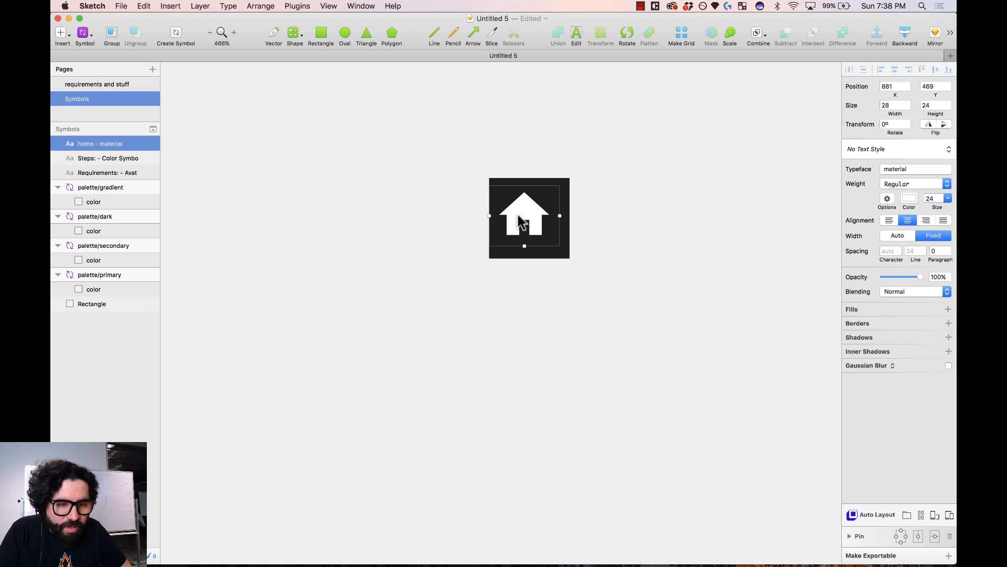
pyautogui.moveTo(566, 214); pyautogui.dragTo(568, 217)
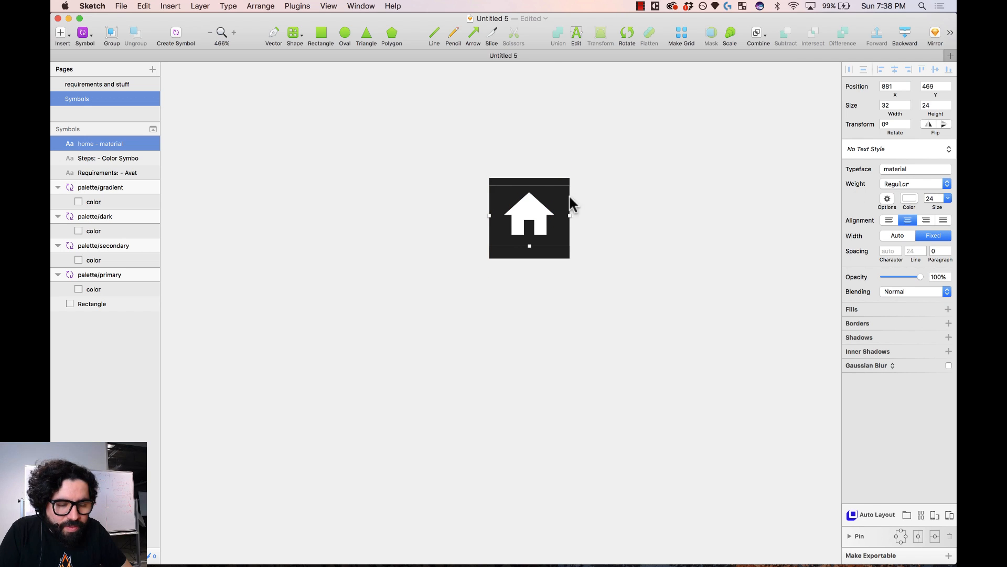
pyautogui.moveTo(613, 148); pyautogui.dragTo(427, 357)
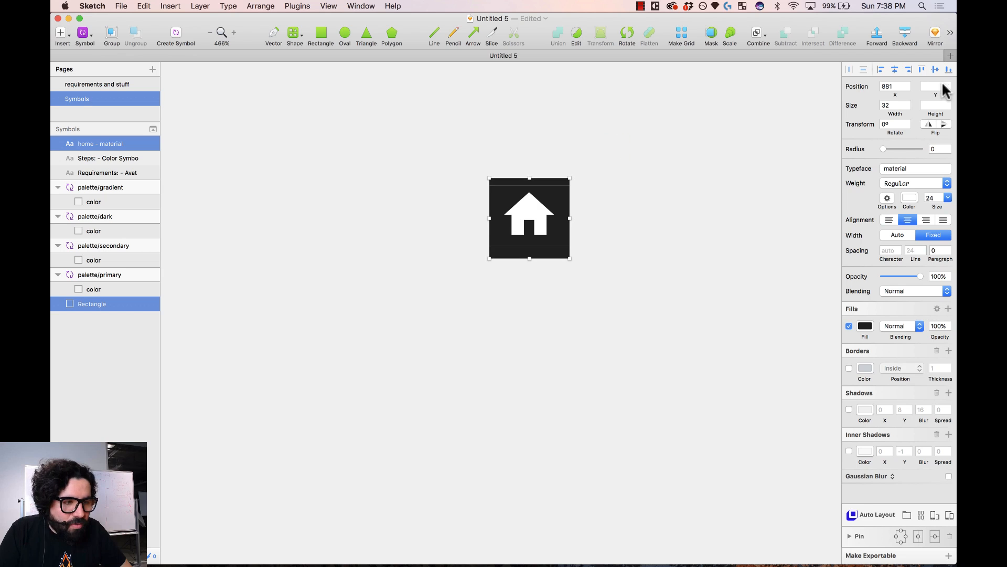
pyautogui.click(935, 69)
pyautogui.click(539, 218)
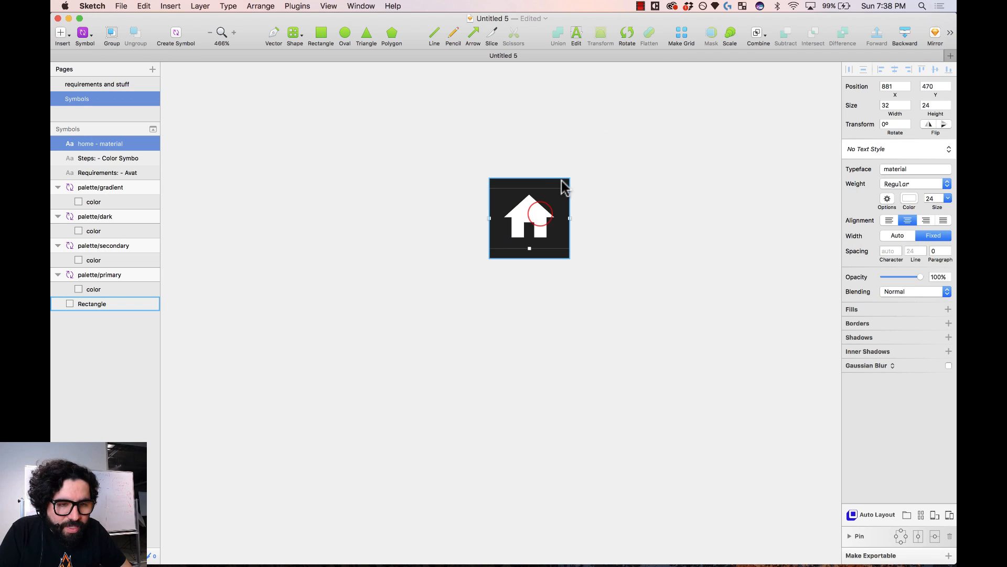
pyautogui.click(669, 181)
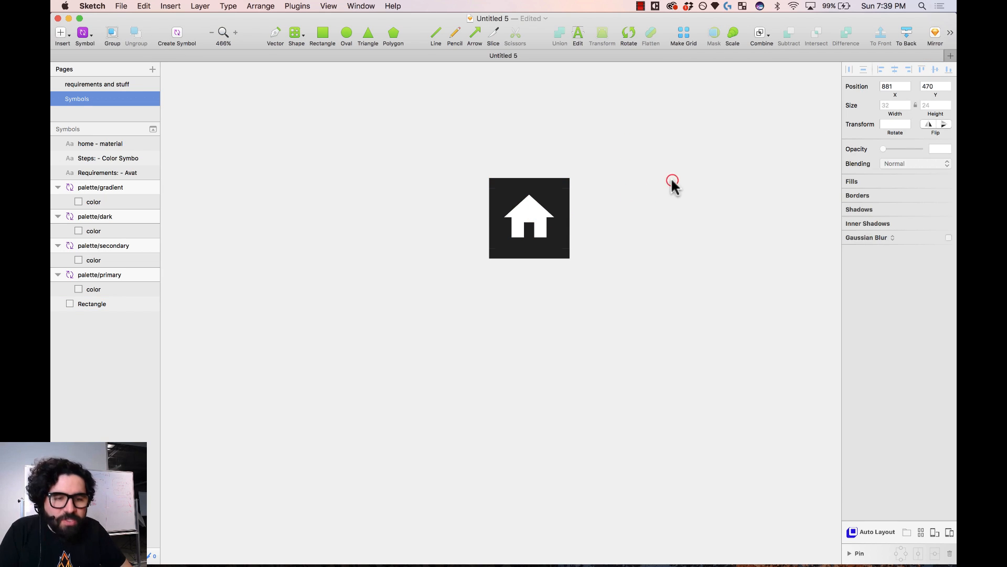
pyautogui.moveTo(612, 152); pyautogui.dragTo(432, 332)
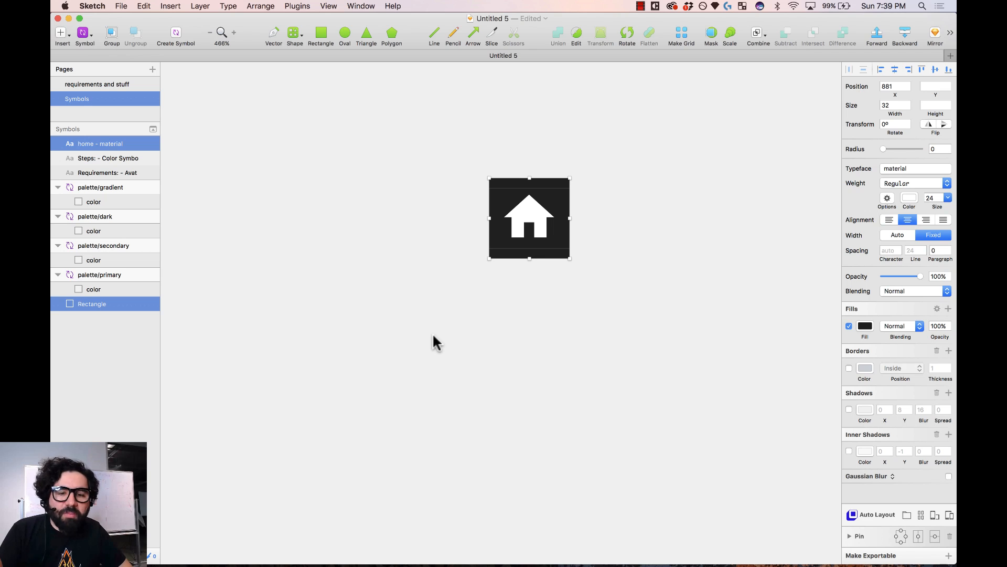
# - Create the glyph/home symbol from the icon and square, deleting the leftover instance
pyautogui.click(177, 34)
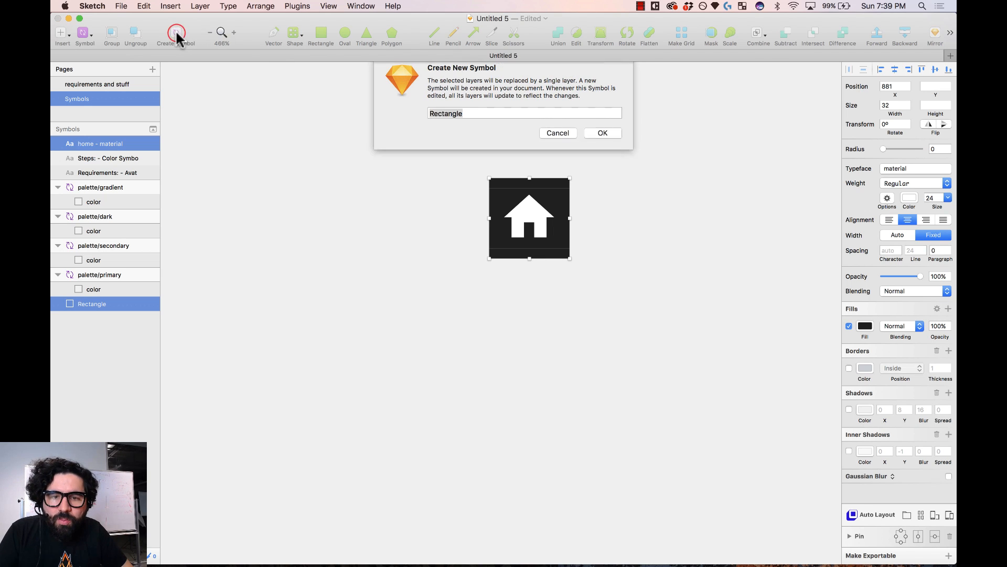
pyautogui.write('glyph/home')
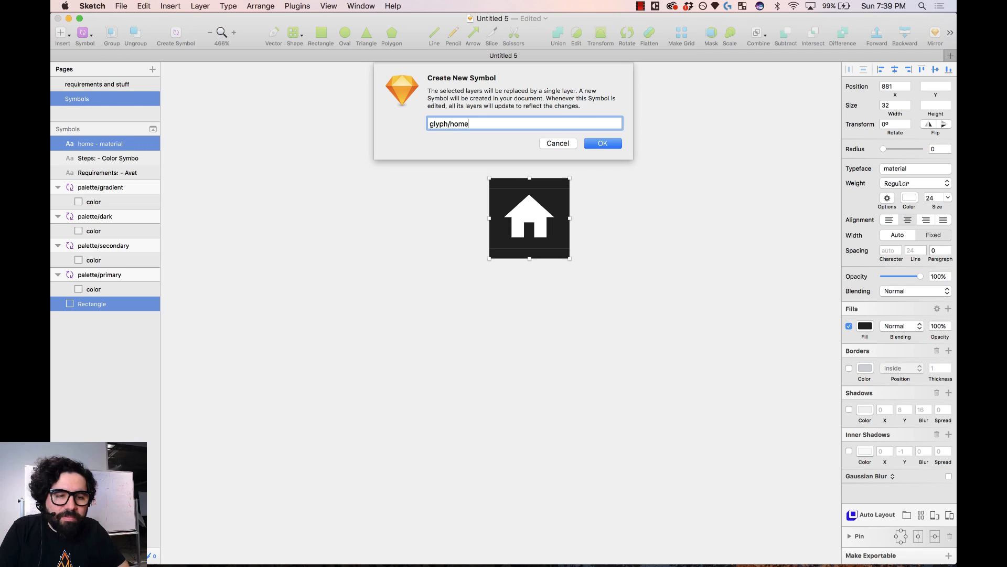
pyautogui.press('Return')
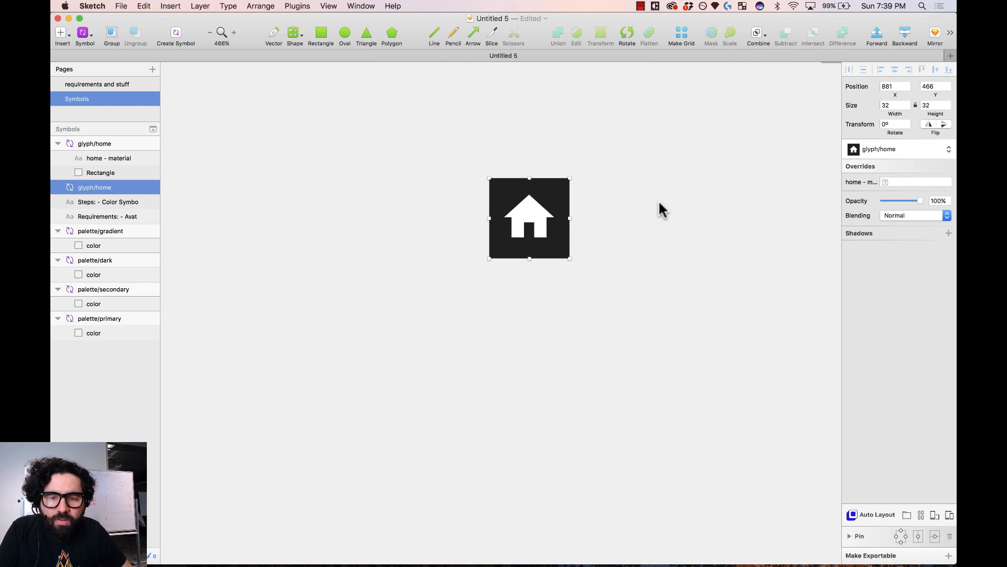
pyautogui.press('super+minus')
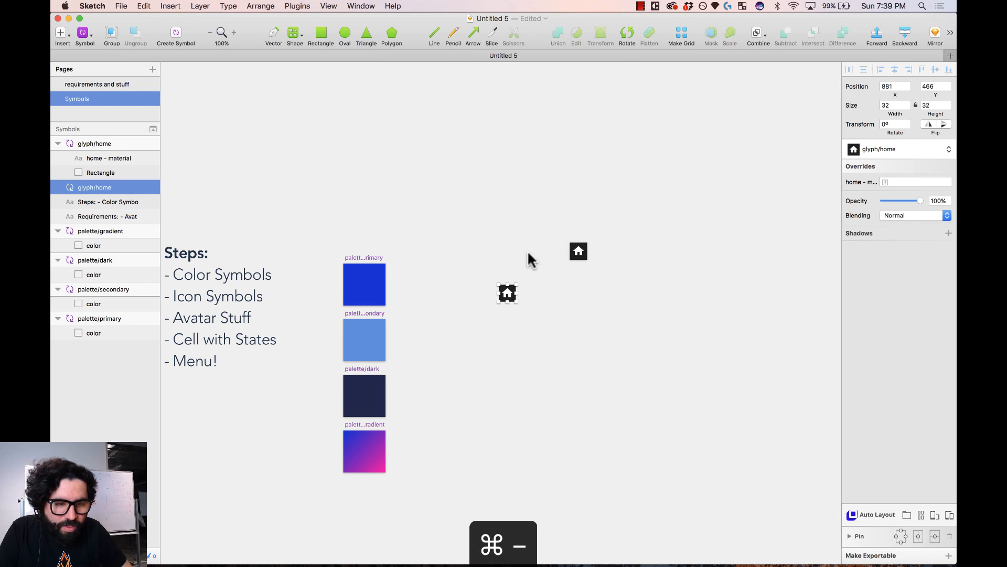
pyautogui.press('z')
pyautogui.moveTo(373, 215); pyautogui.dragTo(637, 376)
pyautogui.moveTo(588, 278); pyautogui.dragTo(451, 320)
pyautogui.press('Delete')
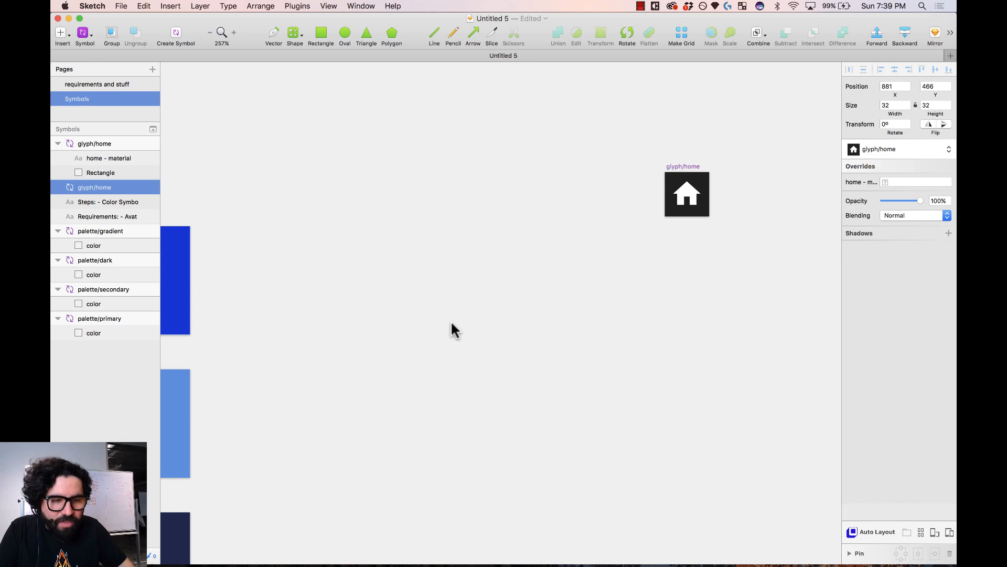
# - Move glyph/home beside the palette swatches and duplicate it into a column of copies
pyautogui.moveTo(685, 166); pyautogui.dragTo(270, 219)
pyautogui.hscroll(-10, 420, 236)
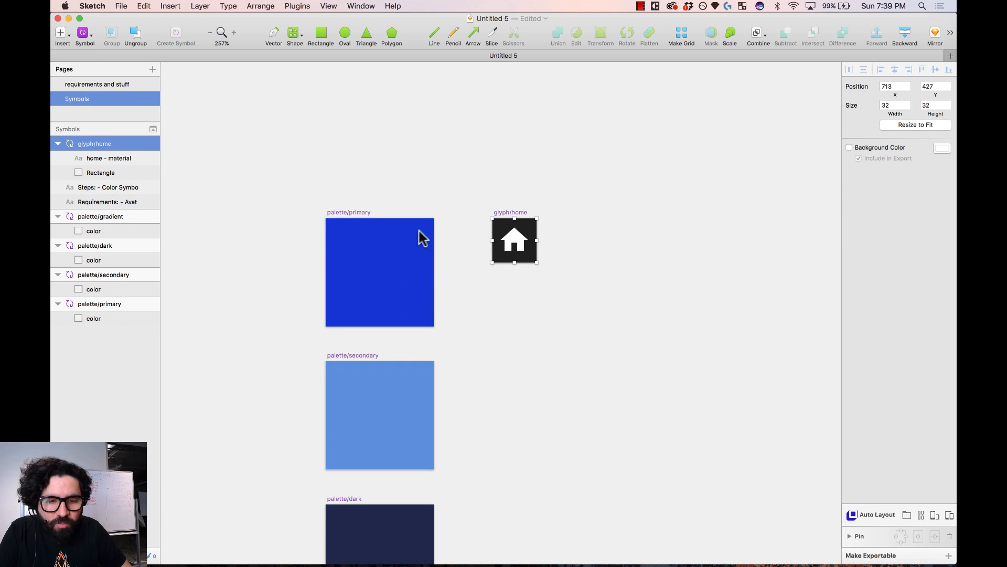
pyautogui.press('z')
pyautogui.moveTo(460, 158); pyautogui.dragTo(644, 423)
pyautogui.scroll(-3, 448, 295)
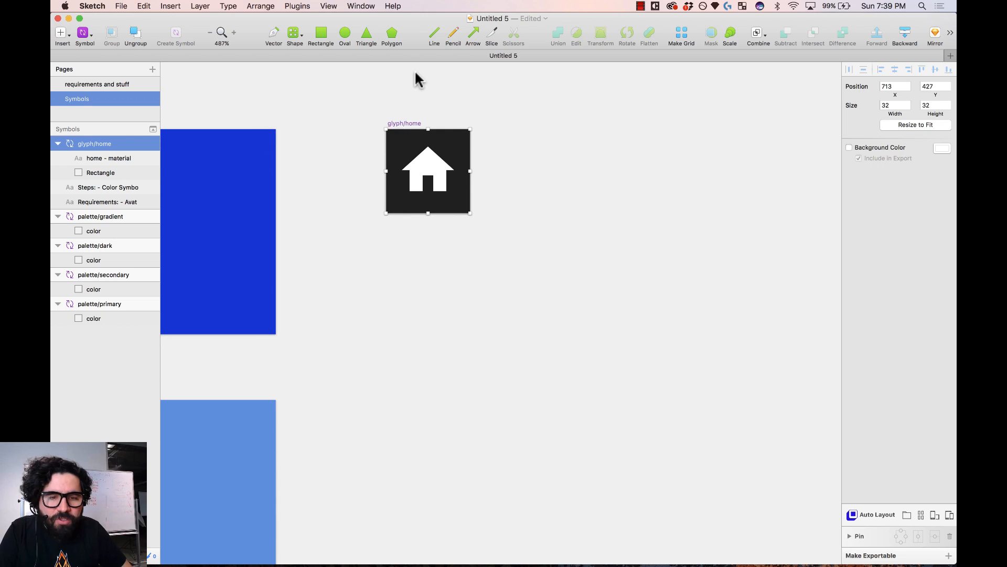
pyautogui.moveTo(411, 128); pyautogui.dragTo(405, 244)
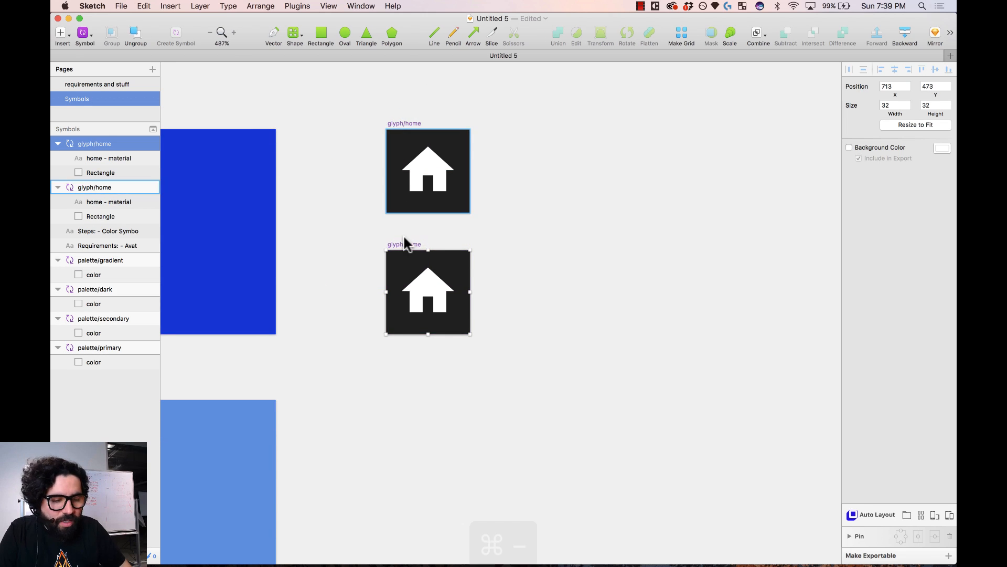
pyautogui.press('super+minus')
pyautogui.hscroll(-10, 405, 244)
pyautogui.scroll(-3, 404, 244)
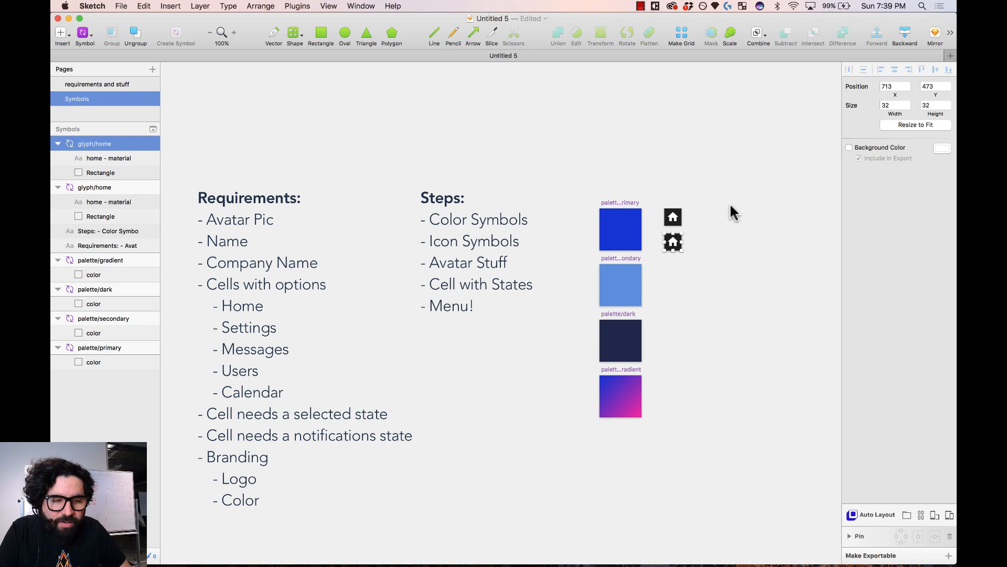
pyautogui.moveTo(573, 165); pyautogui.dragTo(758, 472)
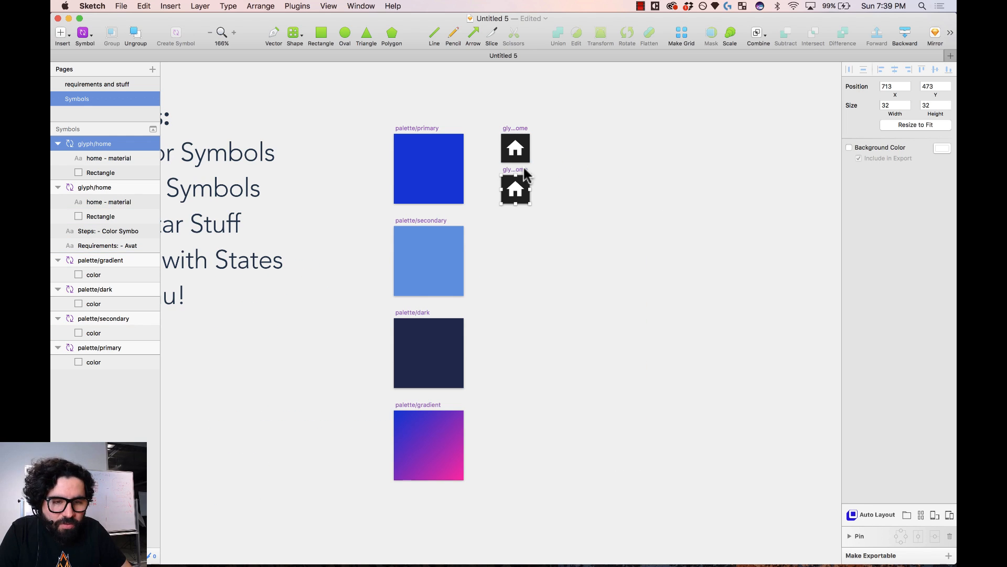
pyautogui.press('super+d')
pyautogui.press('super+d')
pyautogui.press('super+d')
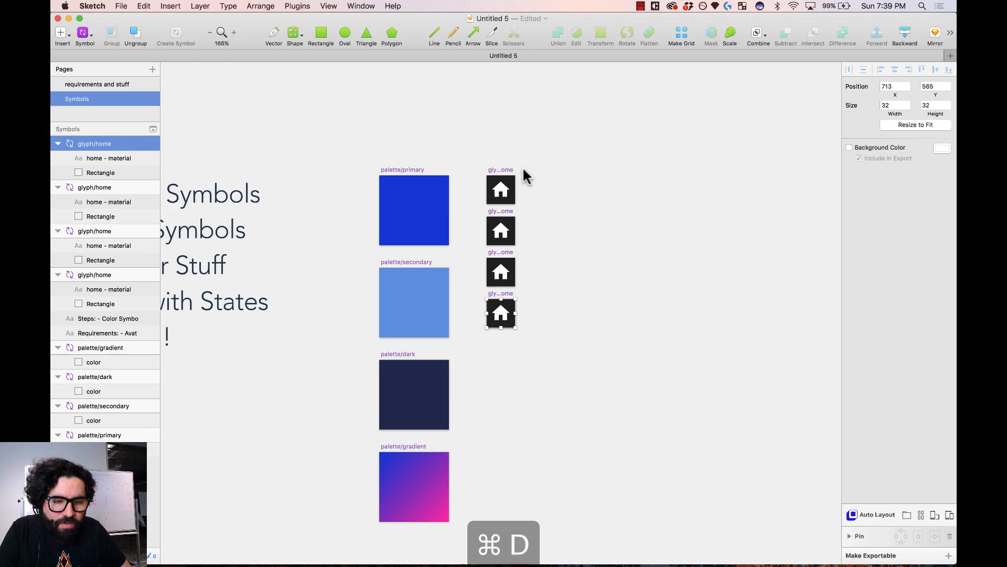
# - Select the dark backing rectangles in all five glyph symbols and delete them
pyautogui.click(578, 152)
pyautogui.moveTo(562, 106); pyautogui.dragTo(444, 420)
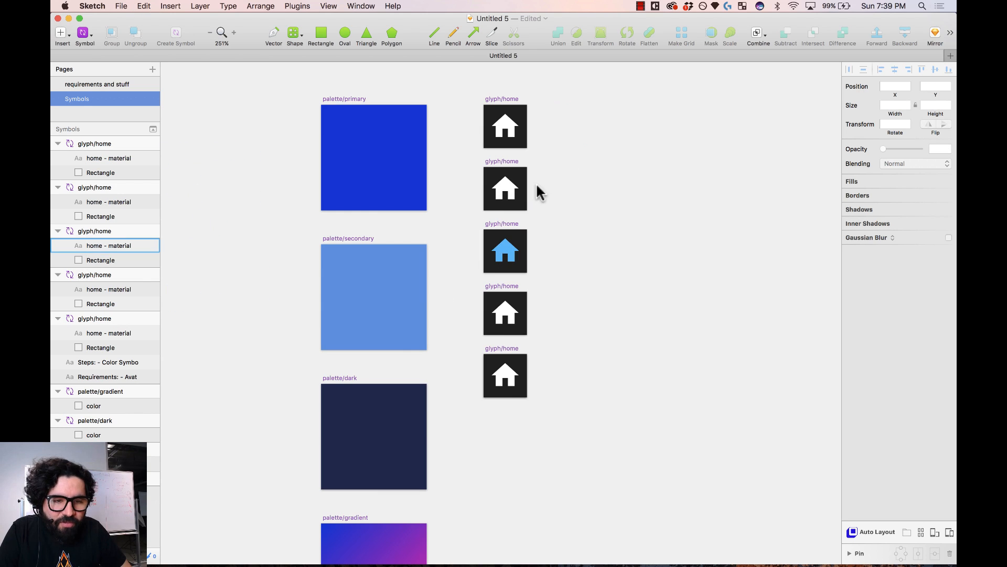
pyautogui.click(506, 184)
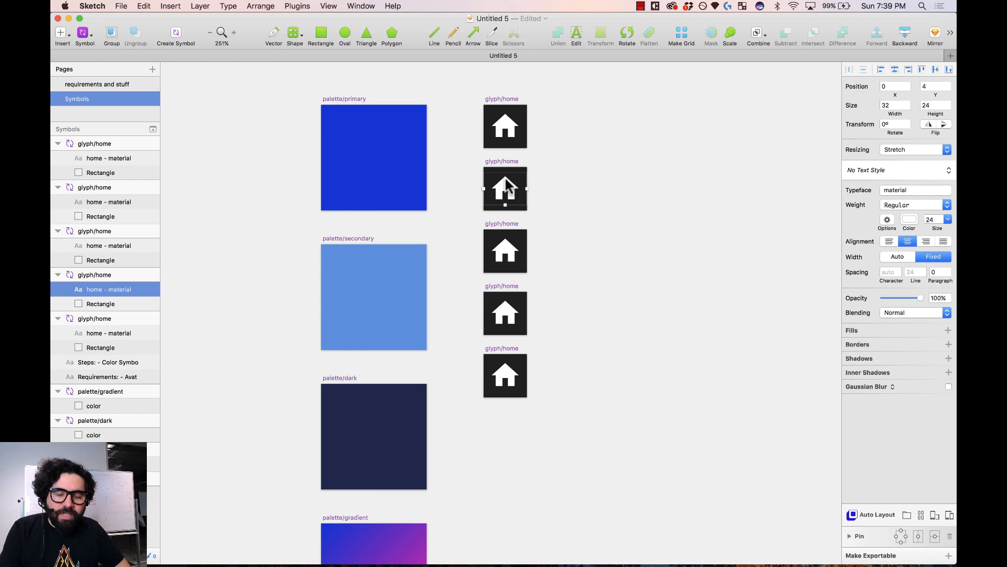
pyautogui.click(590, 138)
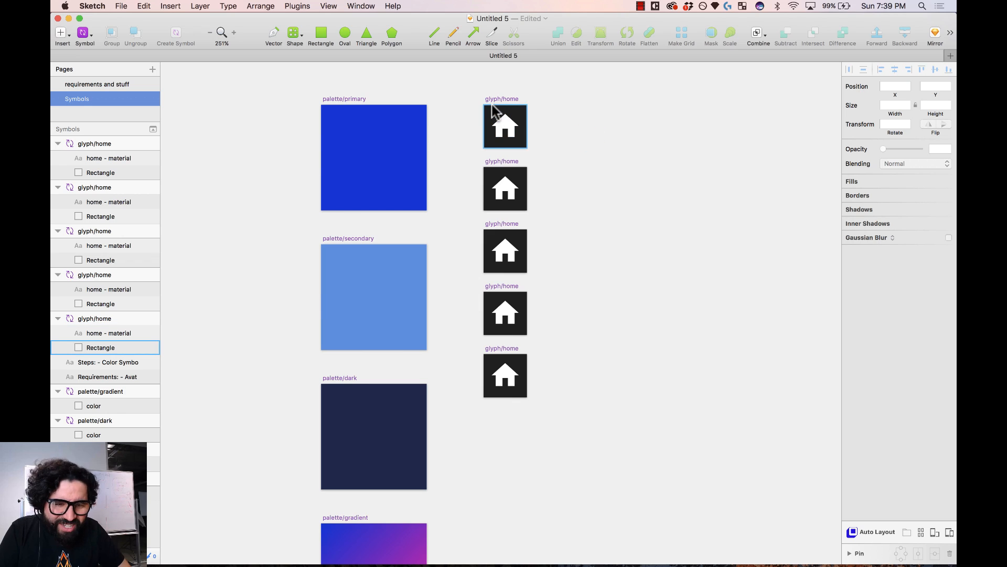
pyautogui.click(508, 105)
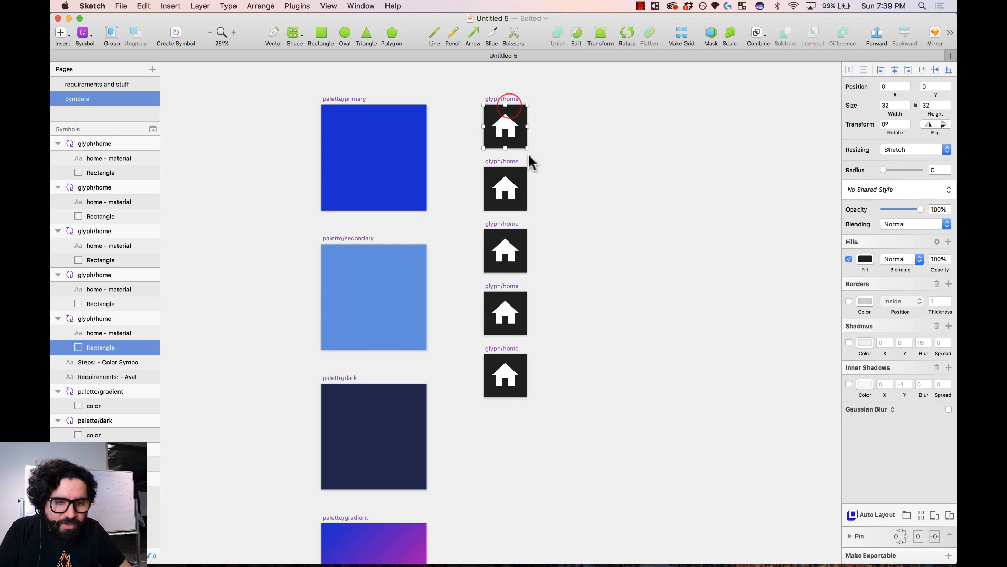
pyautogui.keyDown('shift'); pyautogui.click(517, 173); pyautogui.keyUp('shift')
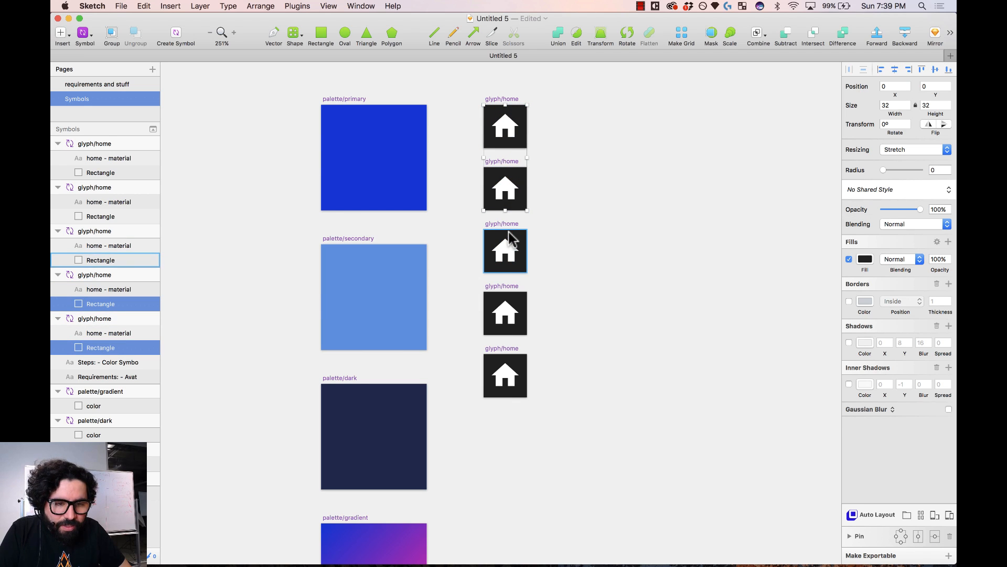
pyautogui.keyDown('shift'); pyautogui.click(509, 232); pyautogui.keyUp('shift')
pyautogui.keyDown('shift'); pyautogui.click(510, 291); pyautogui.keyUp('shift')
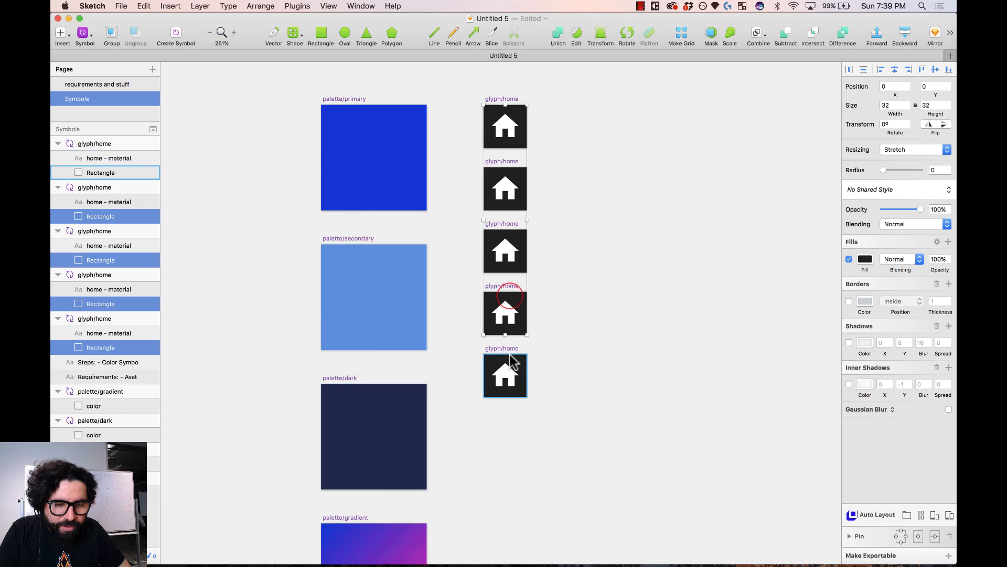
pyautogui.keyDown('shift'); pyautogui.click(506, 357); pyautogui.keyUp('shift')
pyautogui.press('BackSpace')
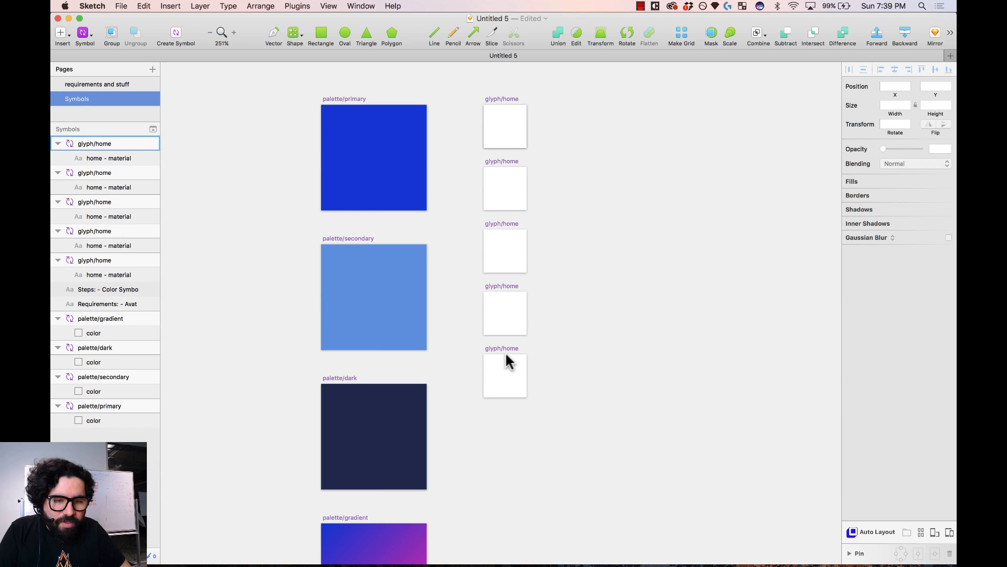
pyautogui.click(619, 178)
# - Give the five glyph/home symbols a #373737 background colour excluded from export
pyautogui.click(501, 99)
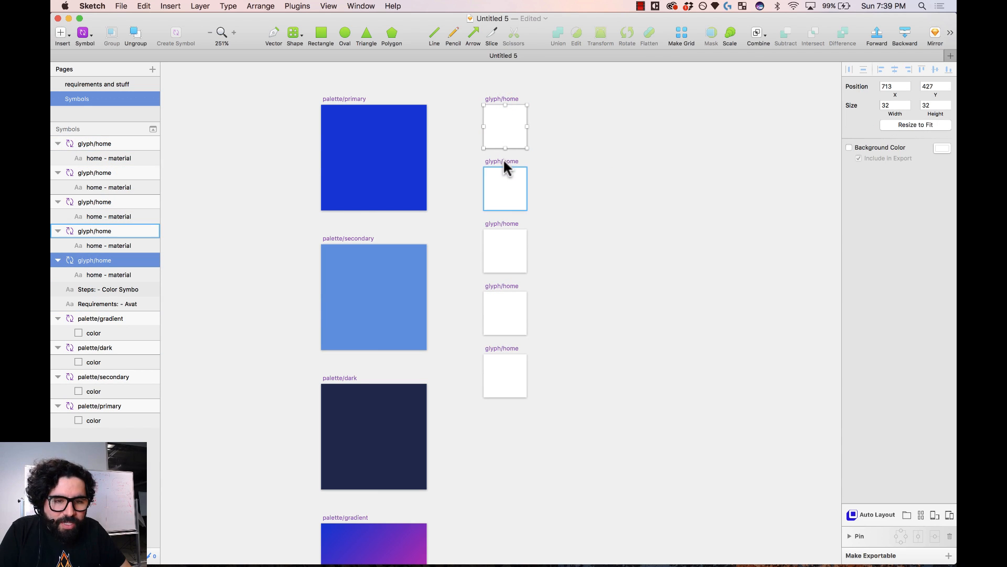
pyautogui.moveTo(465, 91); pyautogui.dragTo(572, 431)
pyautogui.scroll(3, 553, 147)
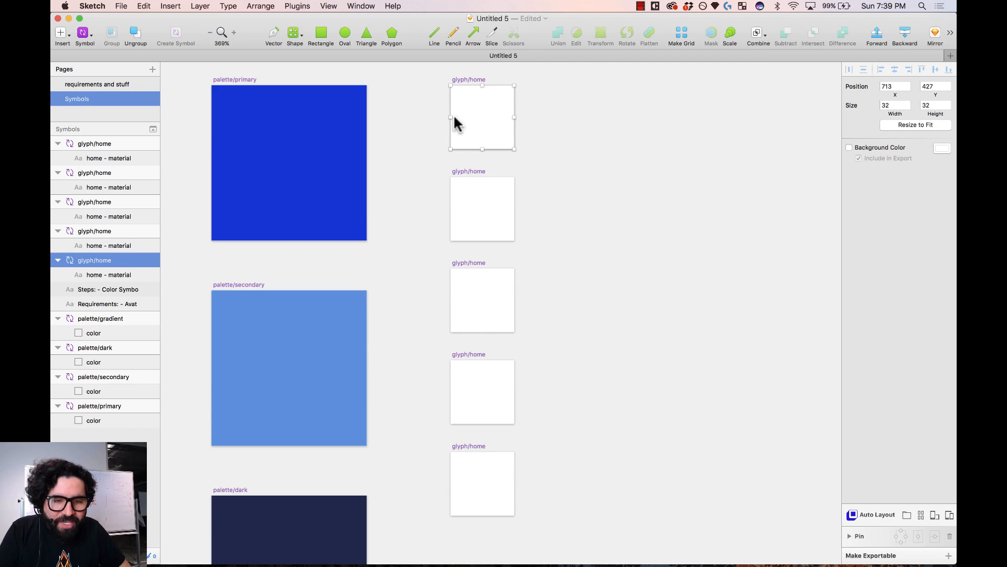
pyautogui.keyDown('shift'); pyautogui.click(471, 168); pyautogui.keyUp('shift')
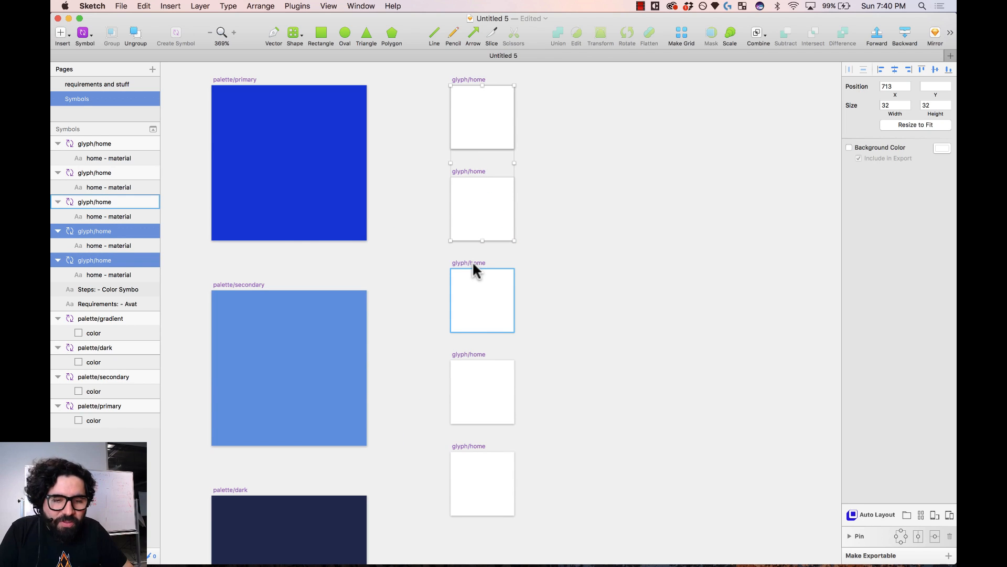
pyautogui.keyDown('shift'); pyautogui.click(472, 260); pyautogui.keyUp('shift')
pyautogui.keyDown('shift'); pyautogui.click(475, 354); pyautogui.keyUp('shift')
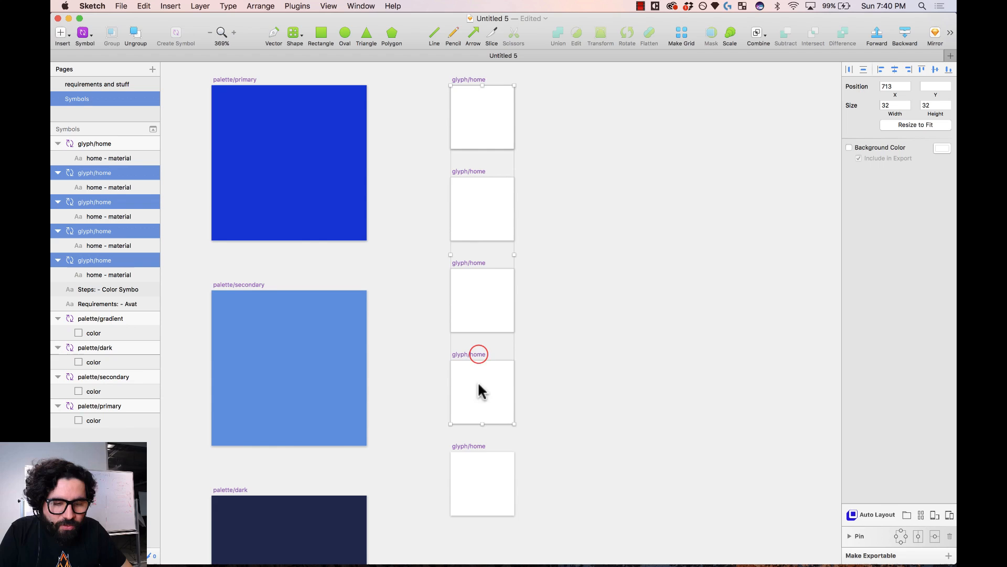
pyautogui.keyDown('shift'); pyautogui.click(465, 445); pyautogui.keyUp('shift')
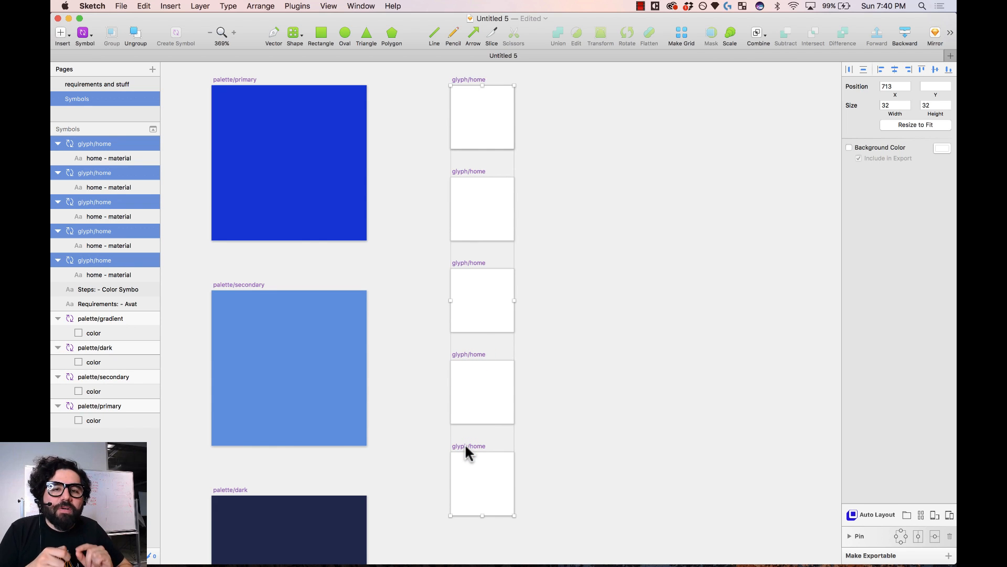
pyautogui.click(894, 148)
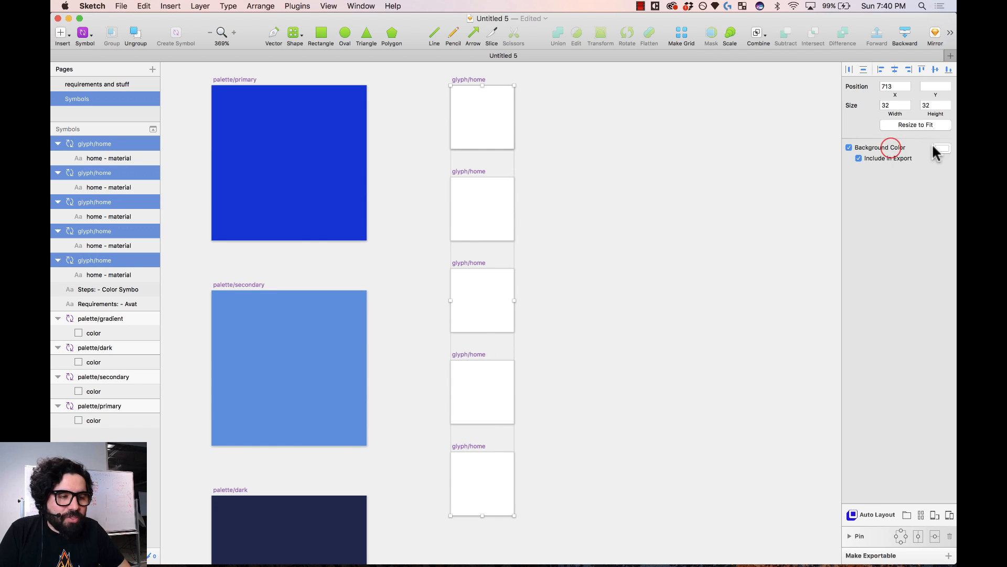
pyautogui.click(941, 148)
pyautogui.moveTo(894, 224); pyautogui.dragTo(843, 233)
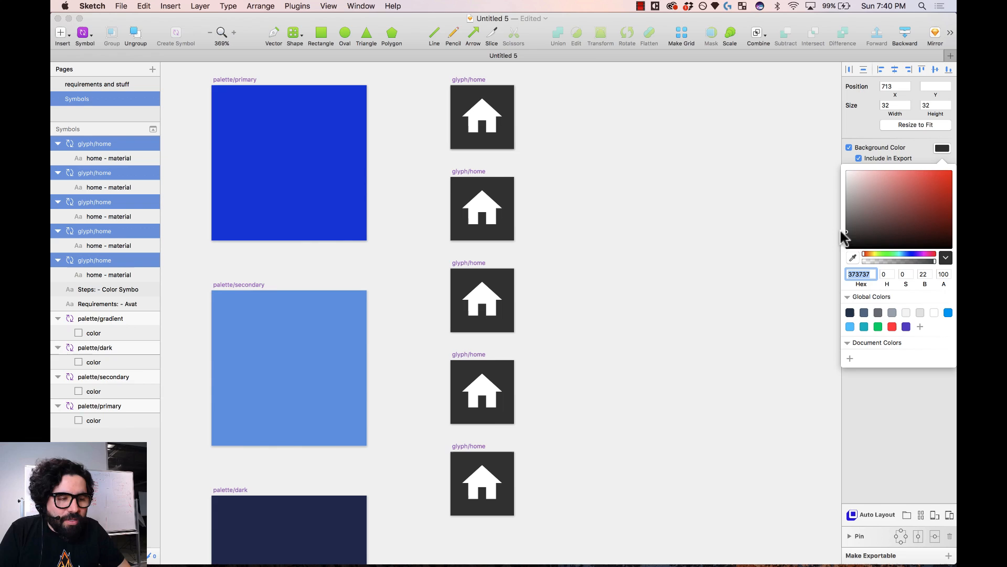
pyautogui.click(915, 438)
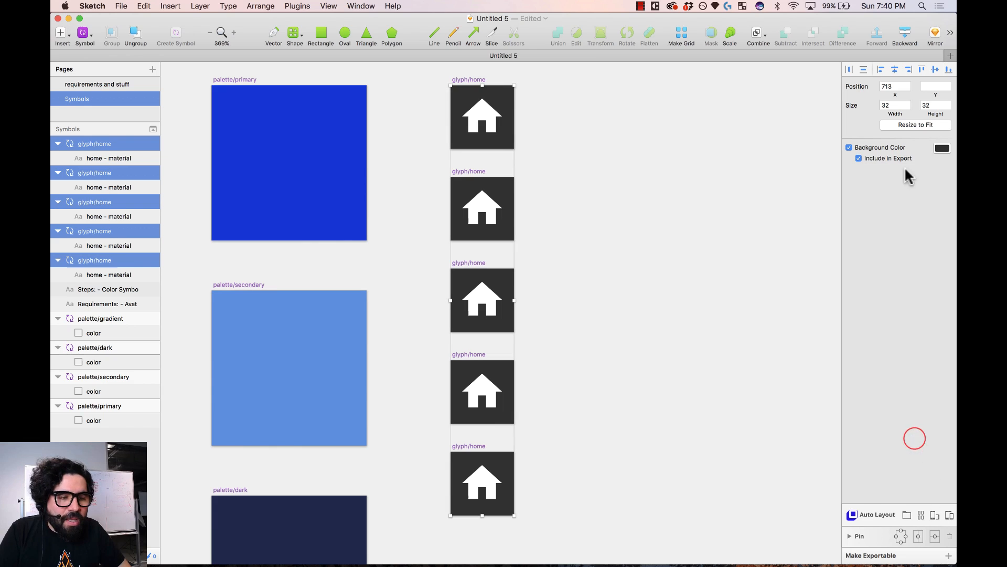
pyautogui.click(859, 159)
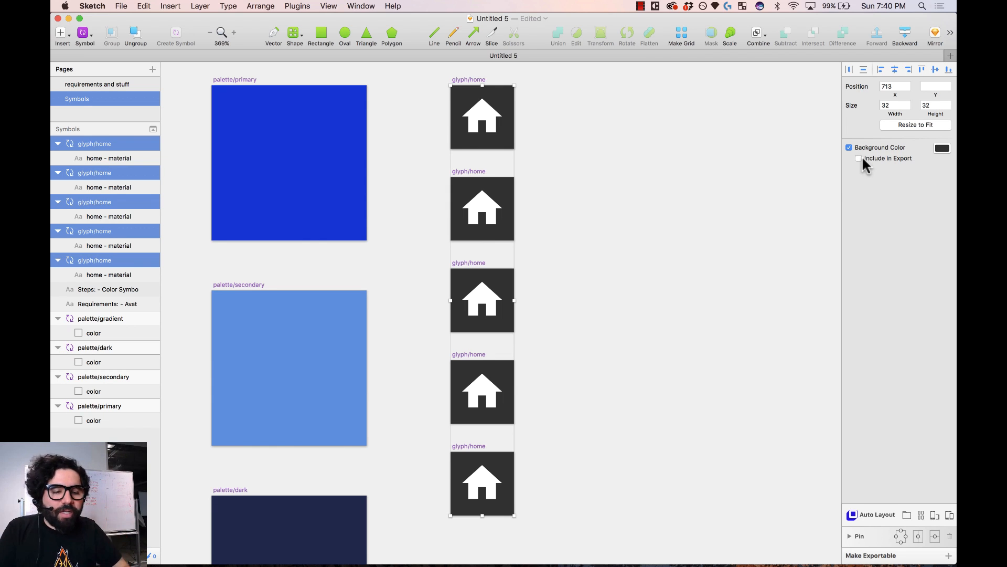
pyautogui.click(715, 173)
# - Swap the second glyph's home icon for the material 'settings' gear via Icon Font
pyautogui.click(488, 206)
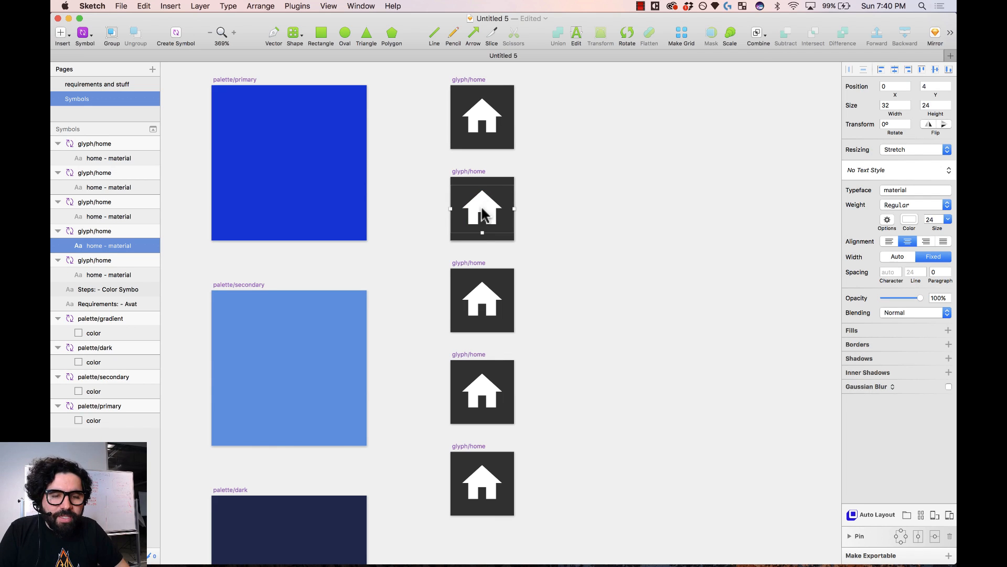
pyautogui.click(297, 6)
pyautogui.moveTo(315, 30)
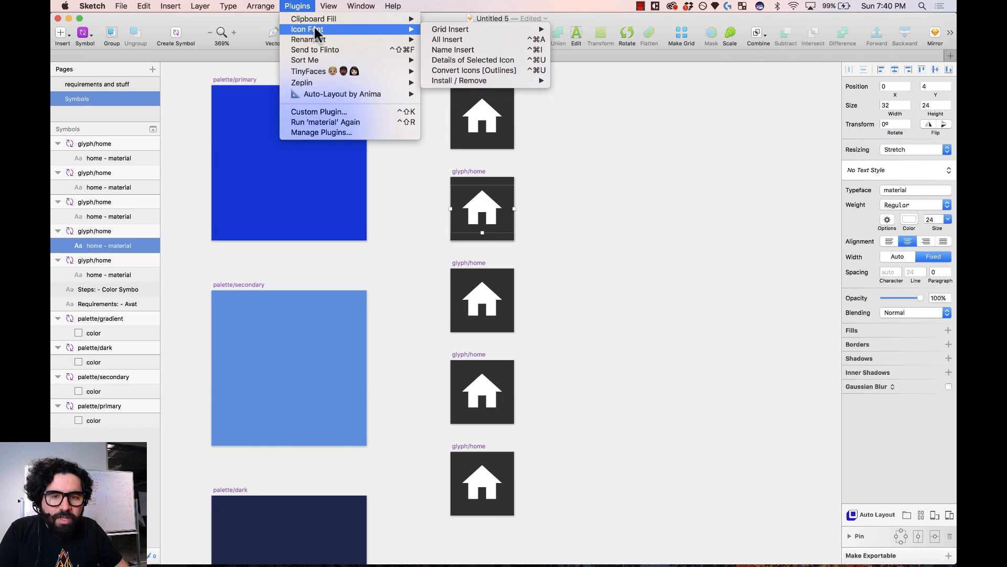
pyautogui.moveTo(465, 29)
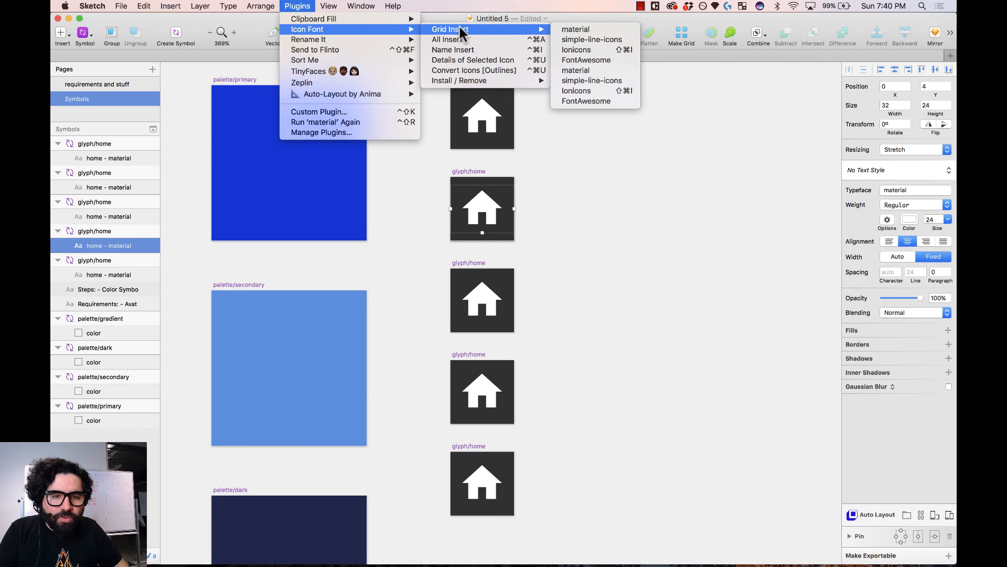
pyautogui.click(609, 33)
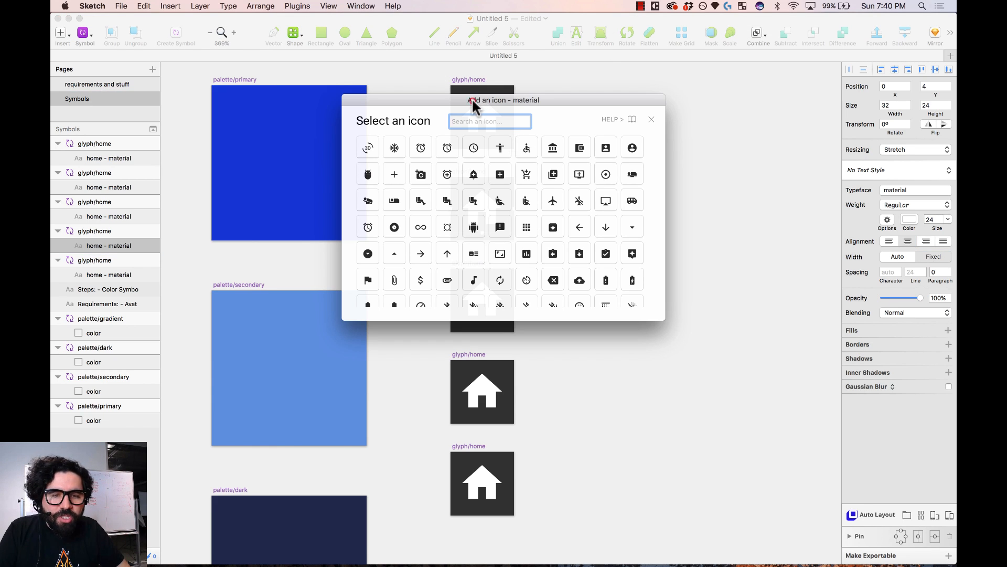
pyautogui.moveTo(475, 100); pyautogui.dragTo(719, 172)
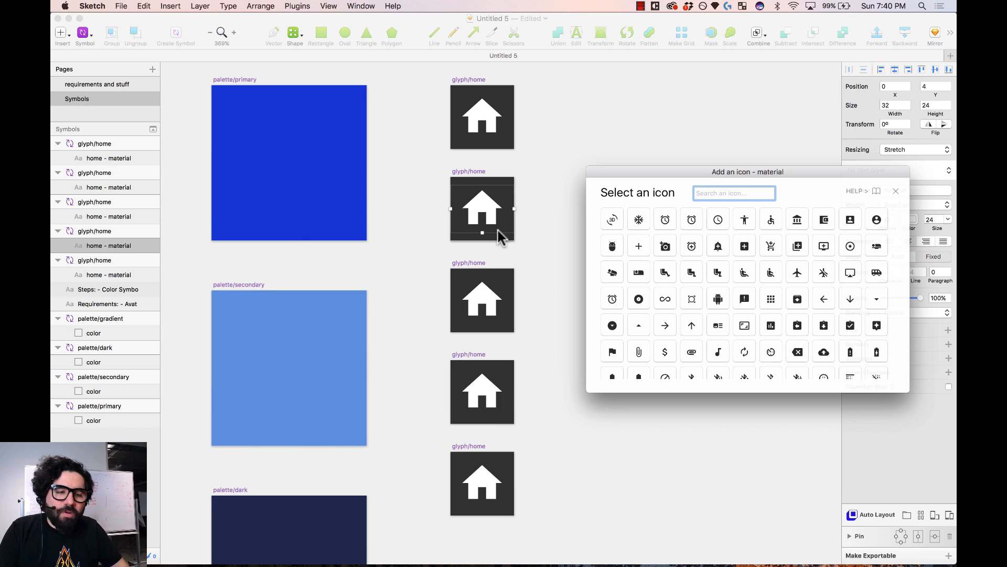
pyautogui.write('settings')
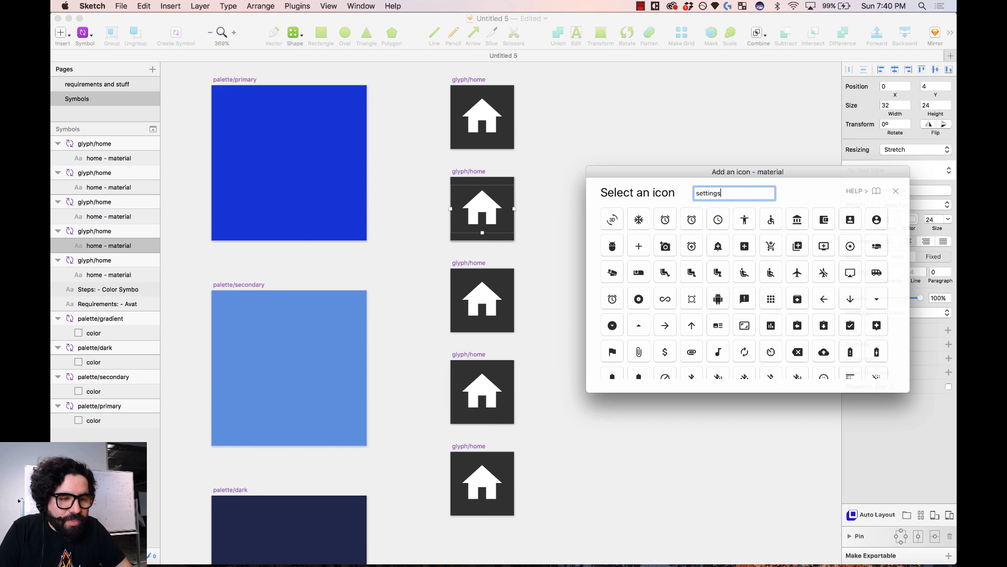
pyautogui.click(640, 222)
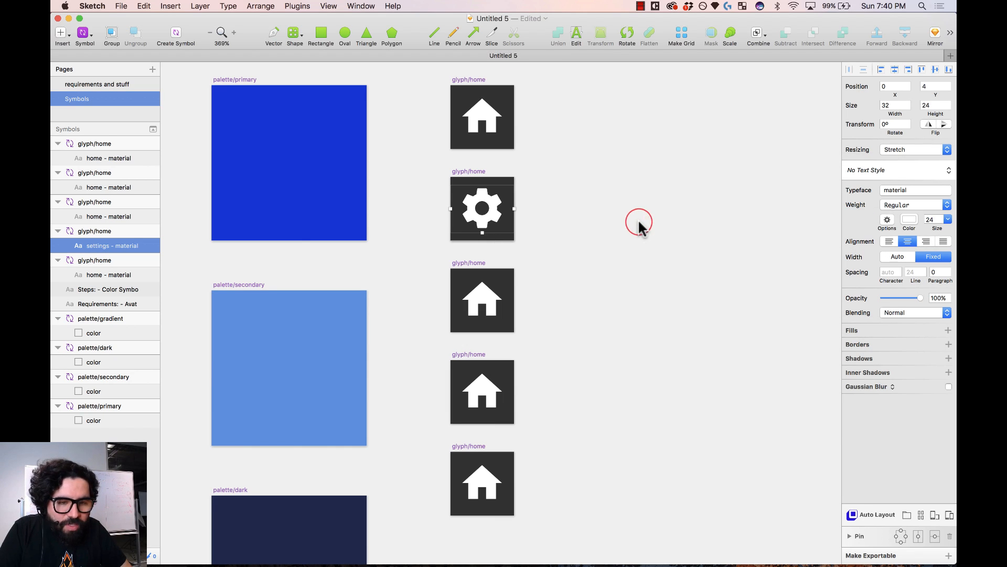
# - Copy the Home through Calendar lines from the Requirements text
pyautogui.press('super+minus')
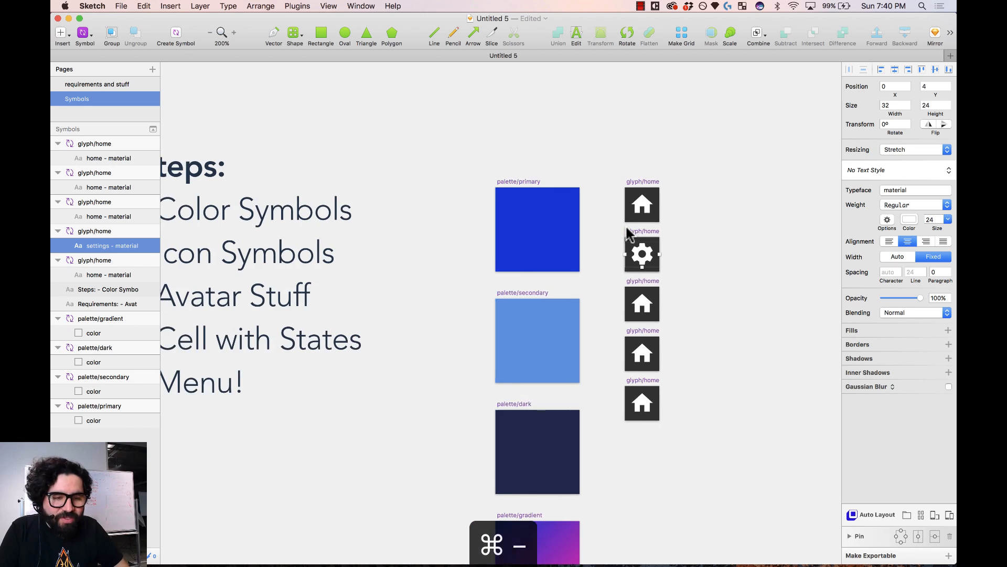
pyautogui.press('super+minus')
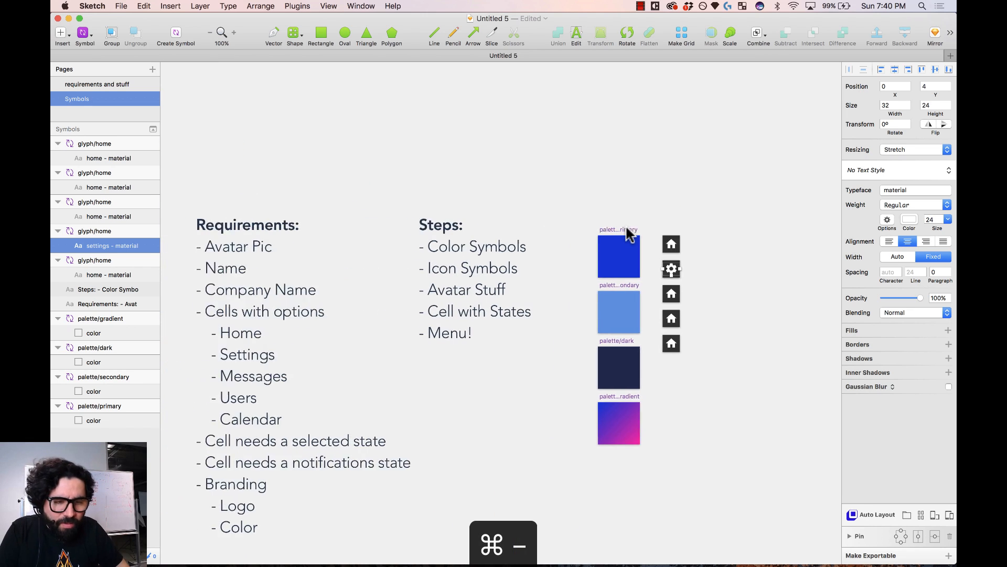
pyautogui.scroll(-3, 628, 233)
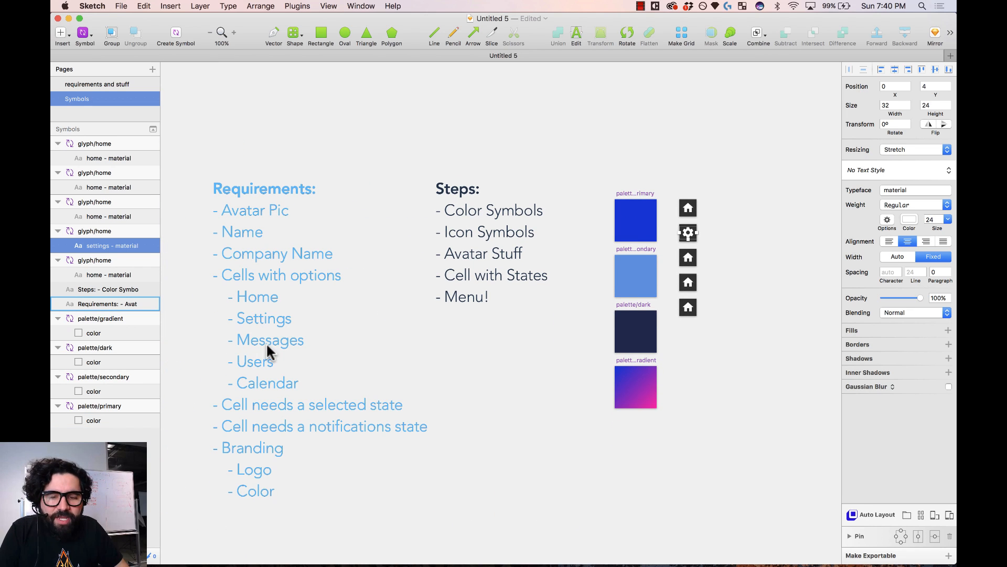
pyautogui.doubleClick(259, 334)
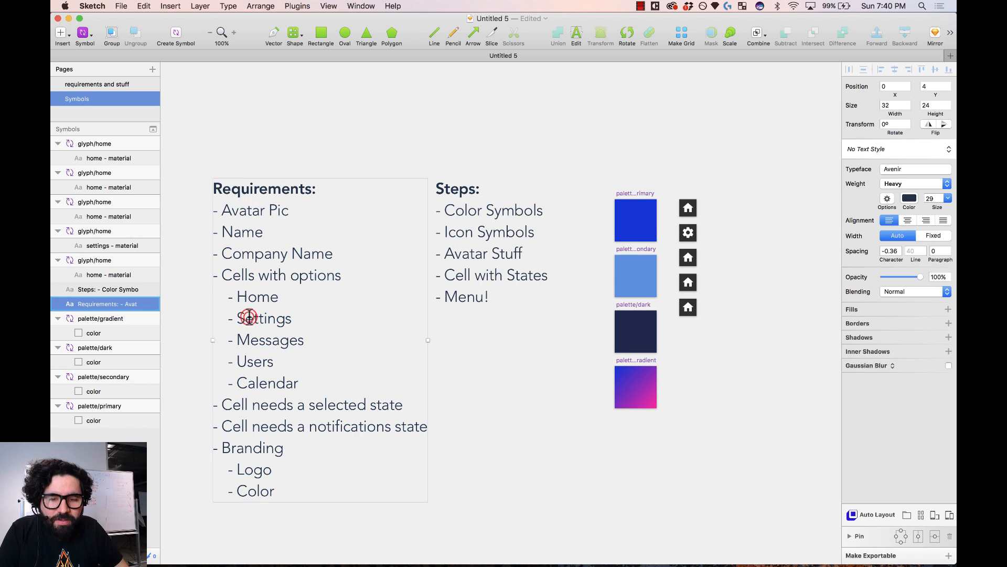
pyautogui.doubleClick(247, 318)
pyautogui.moveTo(237, 296); pyautogui.dragTo(306, 378)
pyautogui.press('super+c')
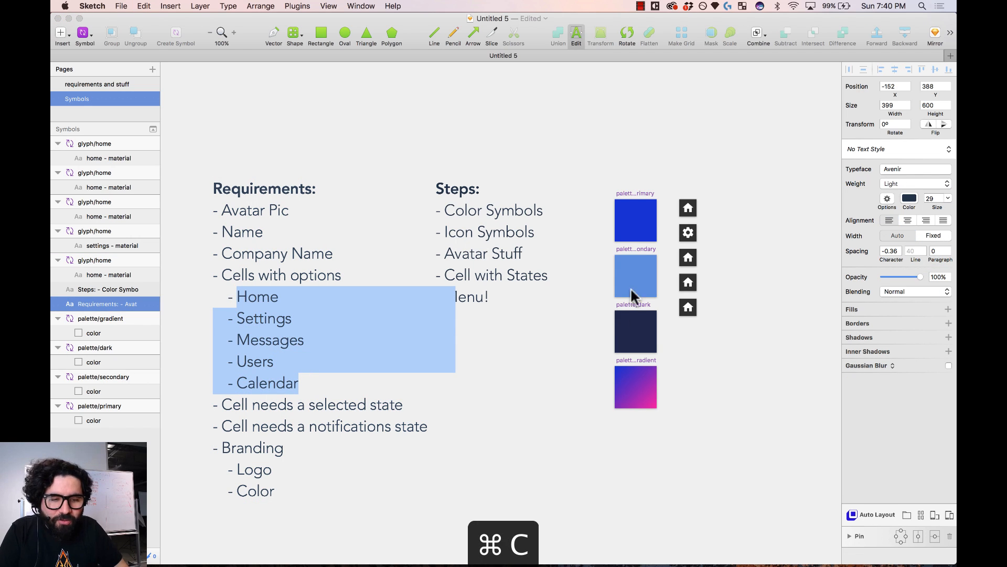
pyautogui.click(746, 146)
# - Paste the list as a new text layer, delete Home, and move it beside the glyph column
pyautogui.moveTo(603, 175); pyautogui.dragTo(863, 380)
pyautogui.press('t')
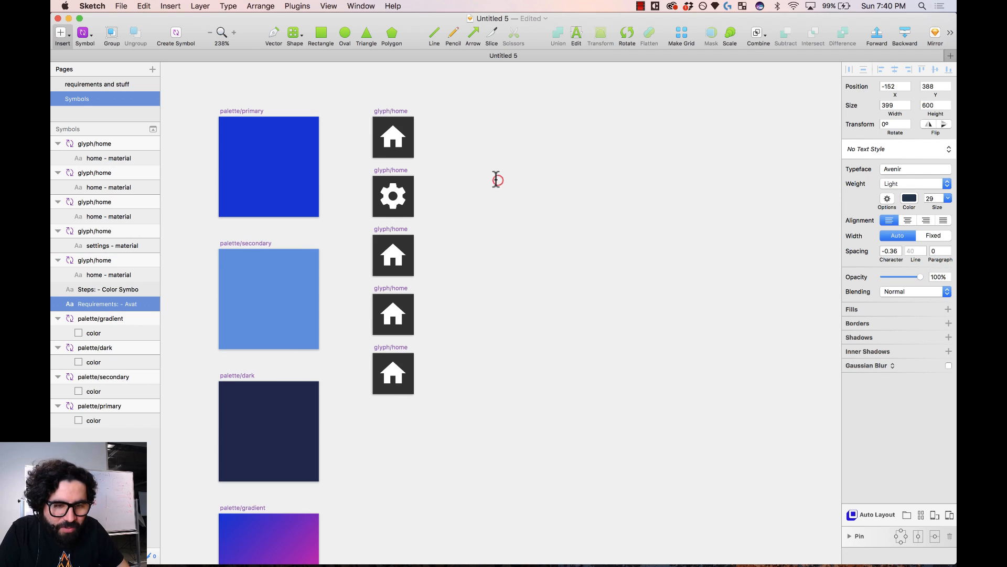
pyautogui.click(494, 177)
pyautogui.press('super+v')
pyautogui.doubleClick(570, 166)
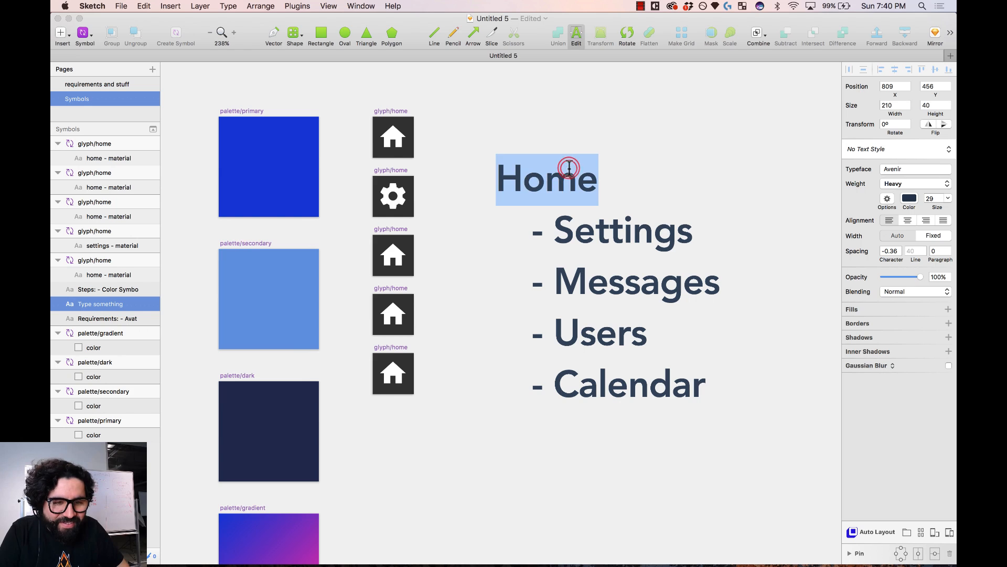
pyautogui.press('BackSpace')
pyautogui.press('Escape')
pyautogui.moveTo(612, 229); pyautogui.dragTo(577, 168)
pyautogui.click(481, 194)
pyautogui.click(395, 256)
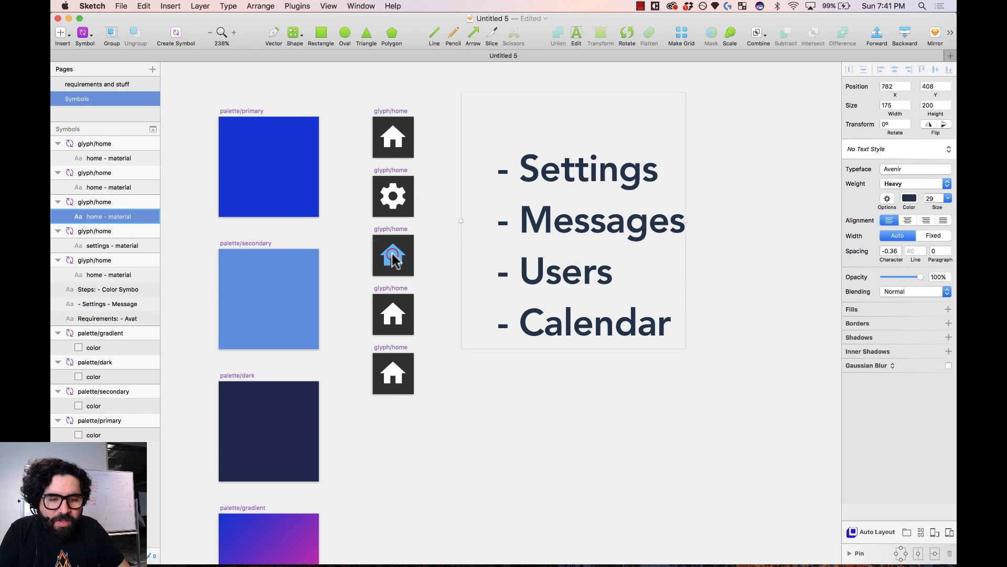
# - Replace the third glyph with the material 'person' icon
pyautogui.click(295, 7)
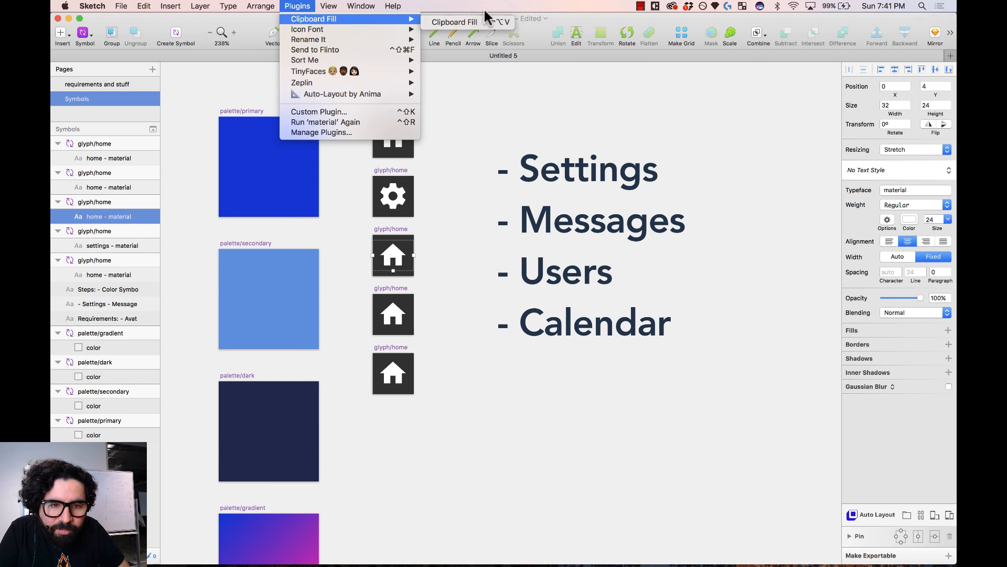
pyautogui.moveTo(301, 32)
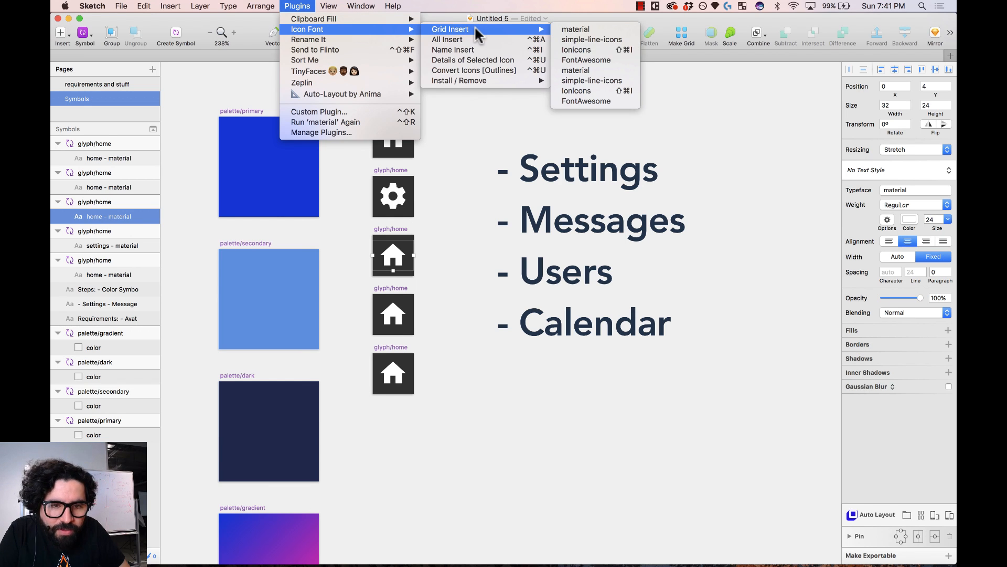
pyautogui.click(593, 39)
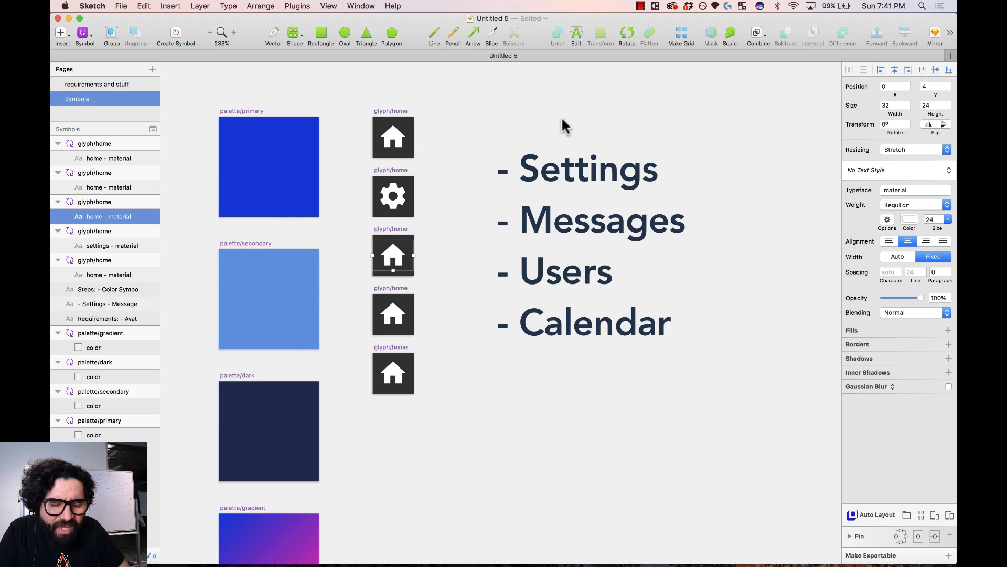
pyautogui.click(478, 123)
pyautogui.write('user')
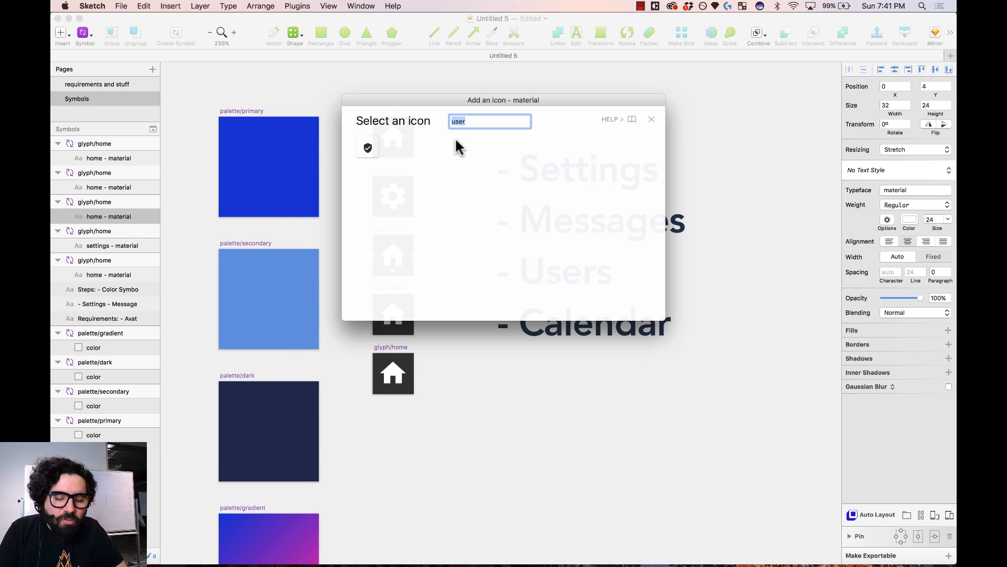
pyautogui.write('person')
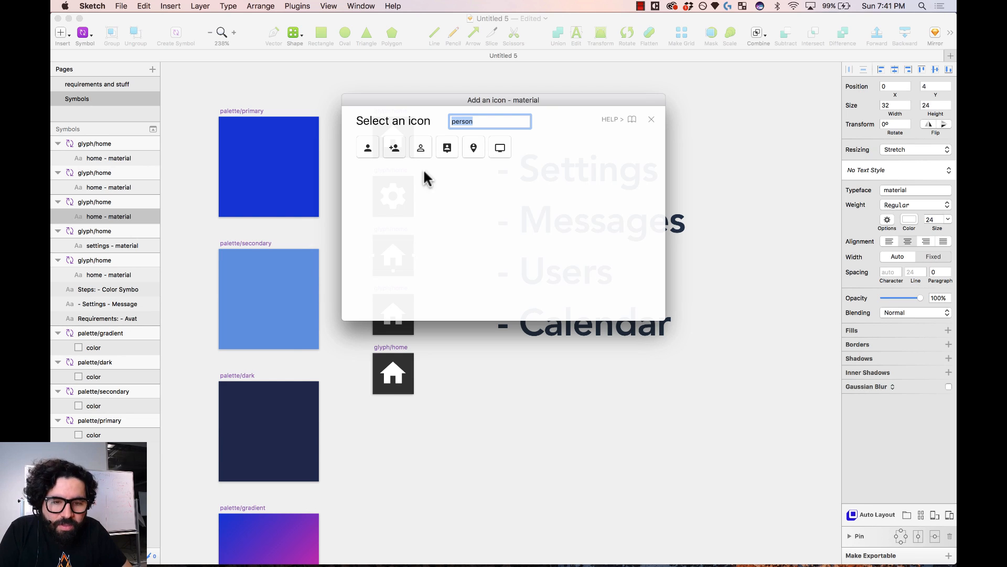
pyautogui.click(370, 152)
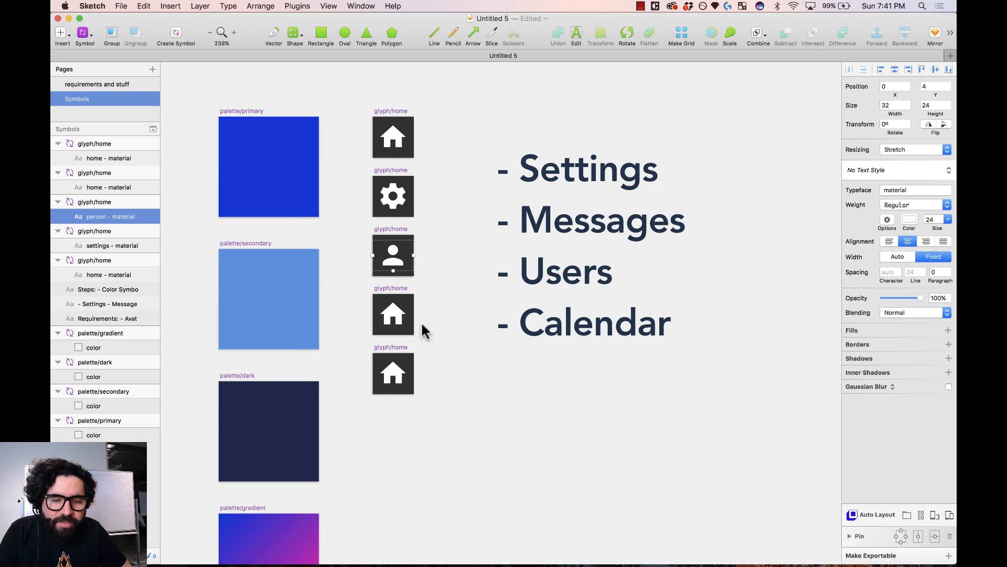
# - Replace the fourth glyph with the material calendar icon found by searching 'day'
pyautogui.click(402, 312)
pyautogui.click(297, 6)
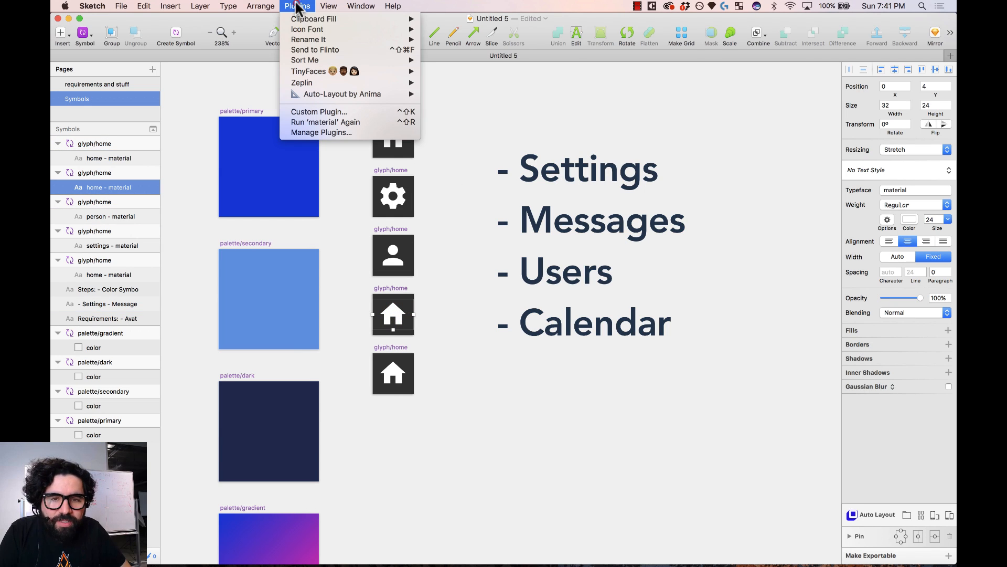
pyautogui.moveTo(319, 30)
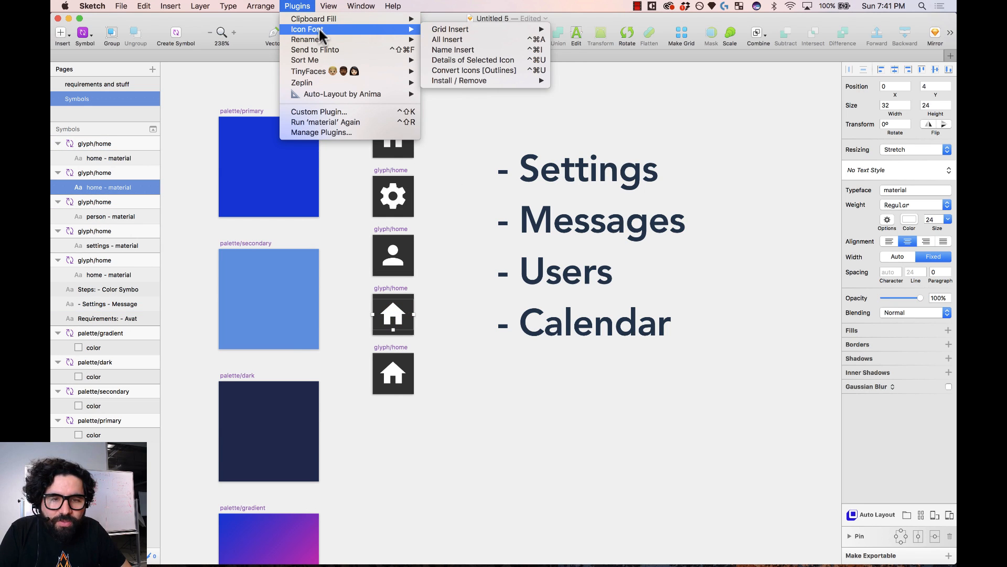
pyautogui.moveTo(494, 32)
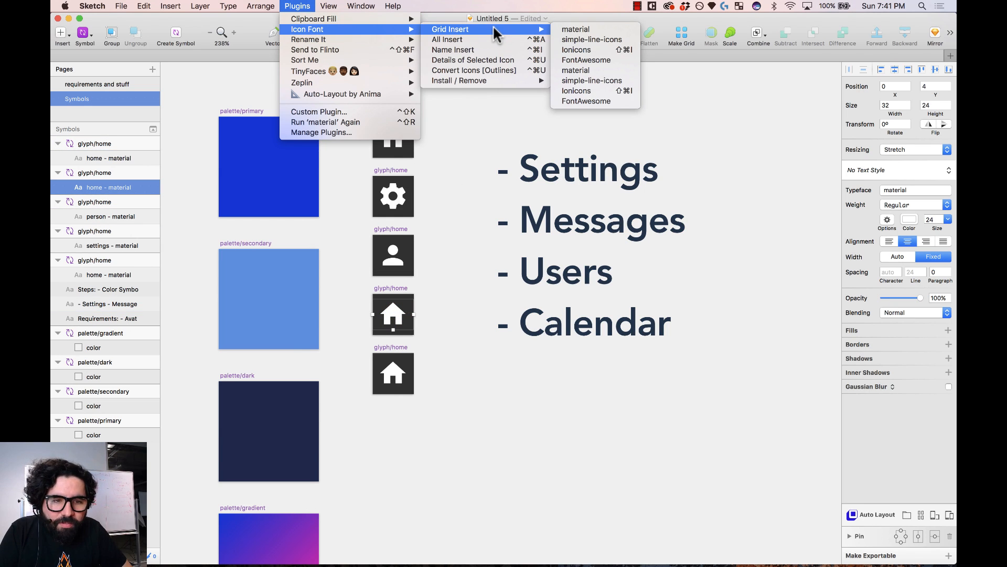
pyautogui.click(584, 32)
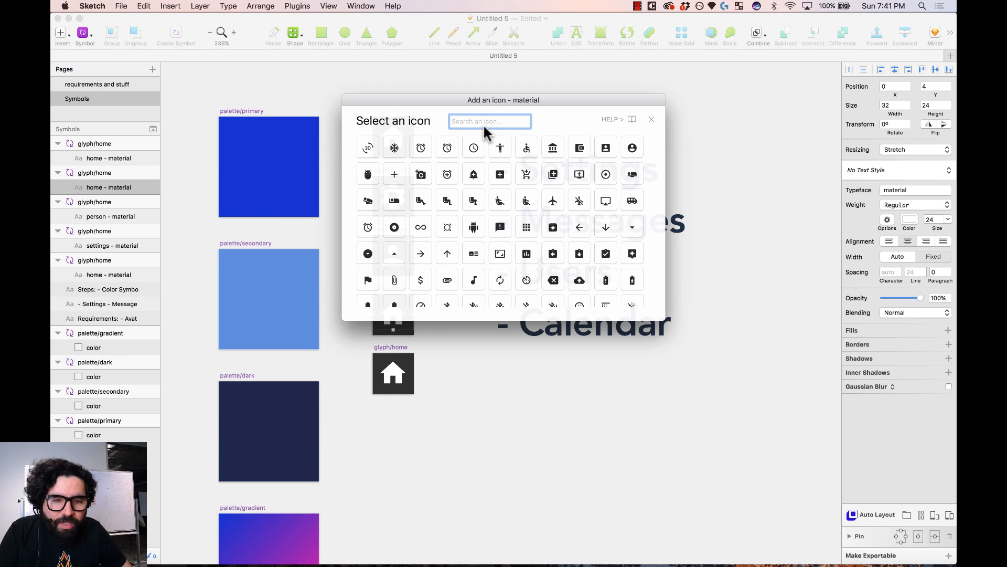
pyautogui.write('calendar')
pyautogui.press('Return')
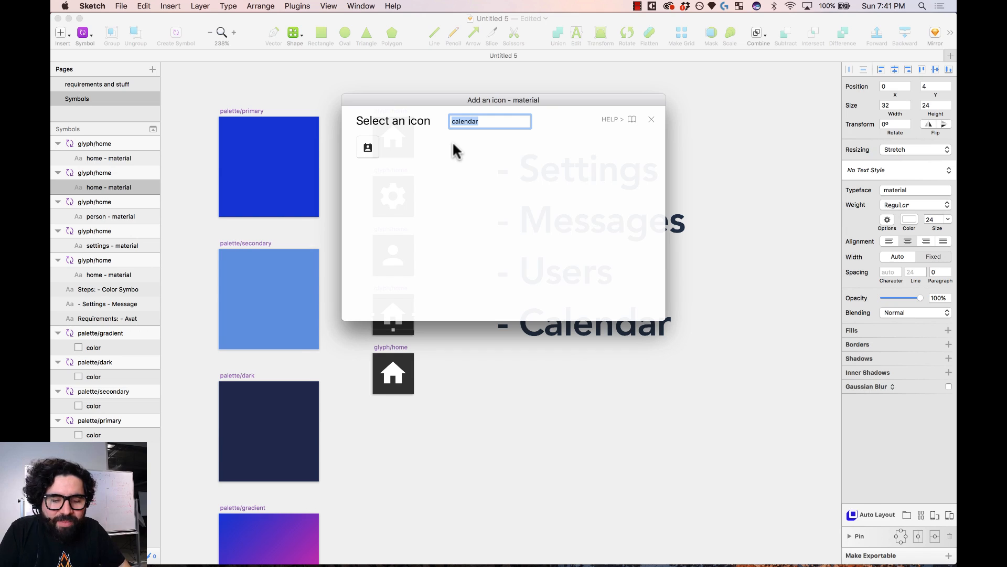
pyautogui.write('day')
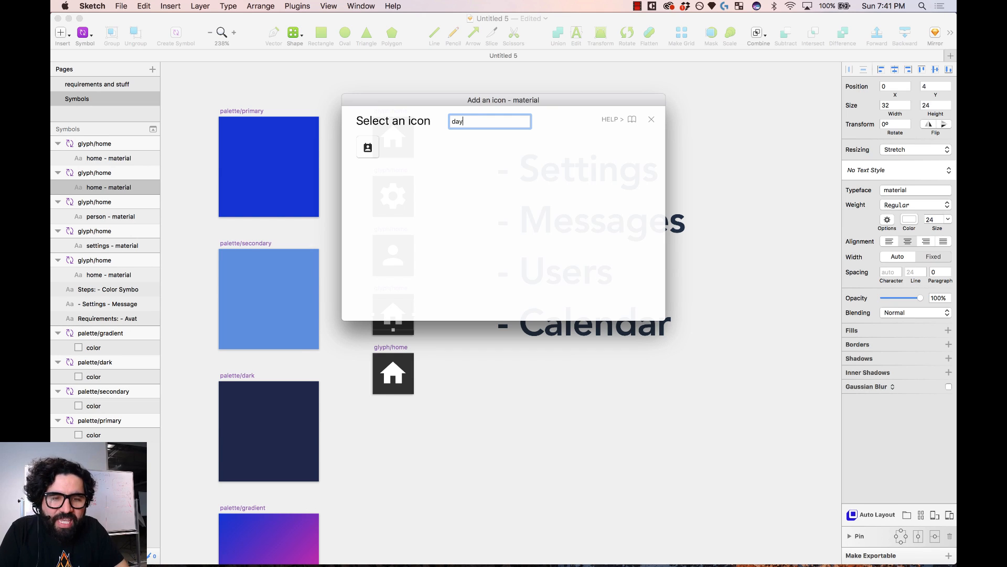
pyautogui.press('Return')
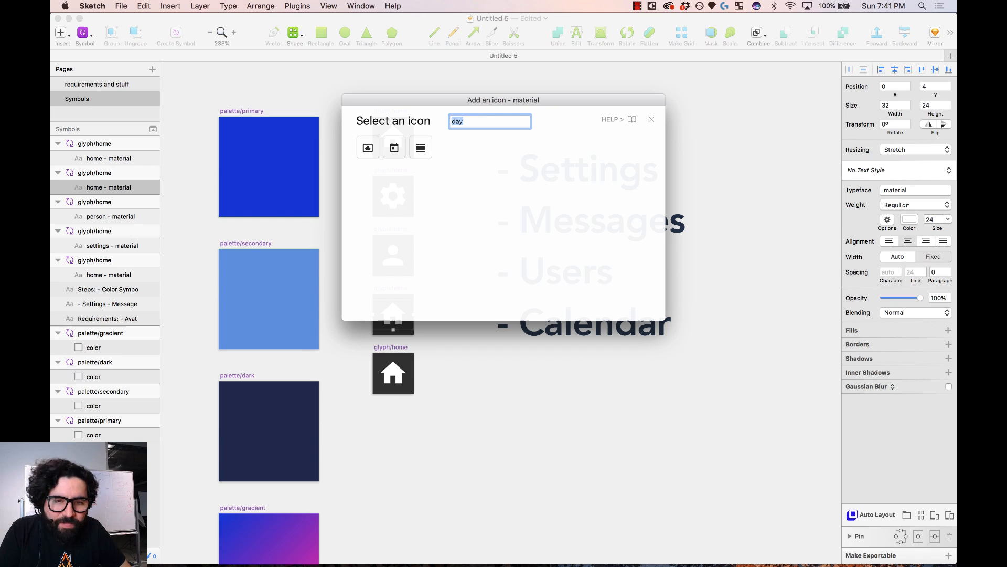
pyautogui.click(394, 150)
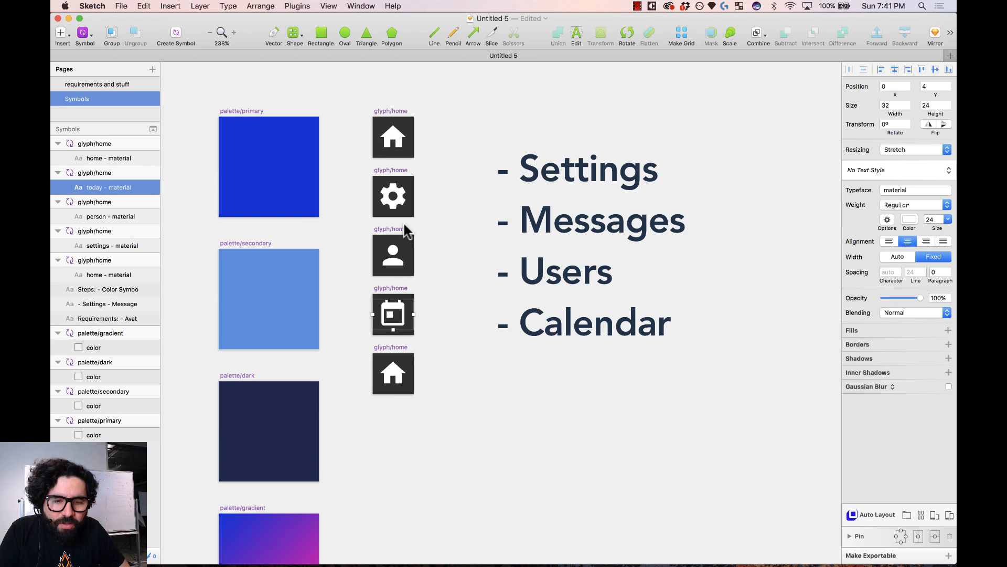
pyautogui.click(397, 379)
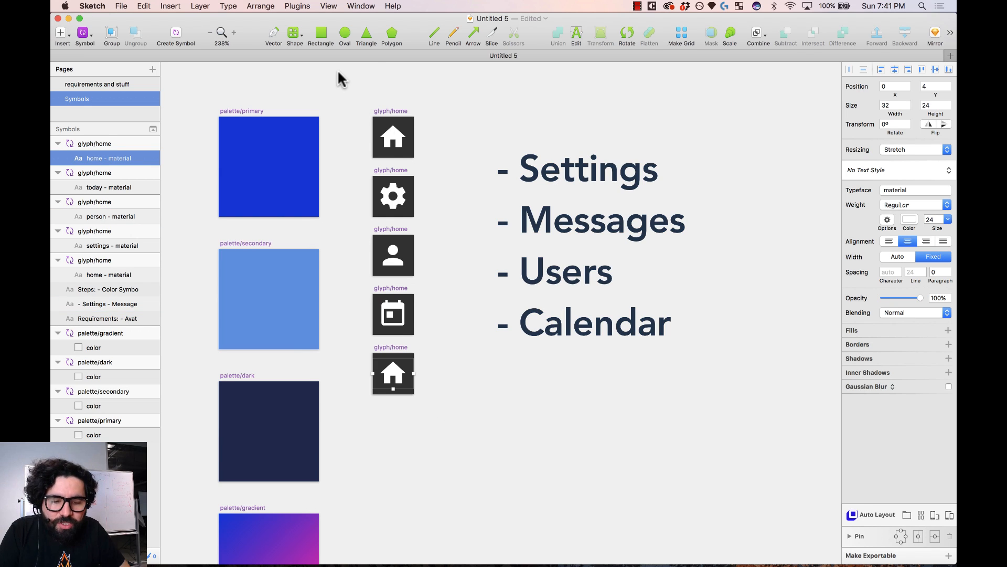
# - Replace the fifth glyph with the material 'message' chat-bubble icon
pyautogui.click(298, 6)
pyautogui.moveTo(336, 29)
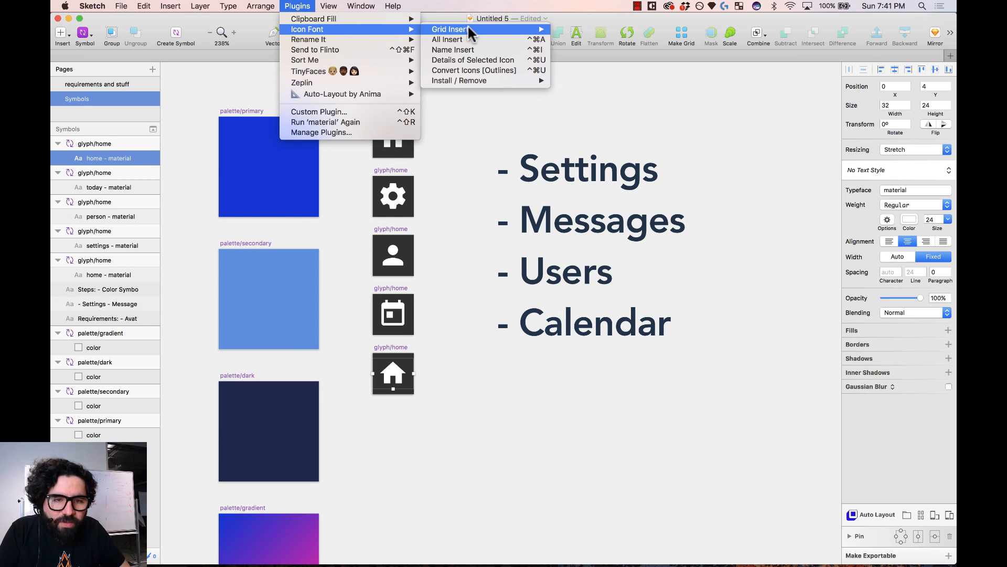
pyautogui.moveTo(471, 32)
pyautogui.click(585, 29)
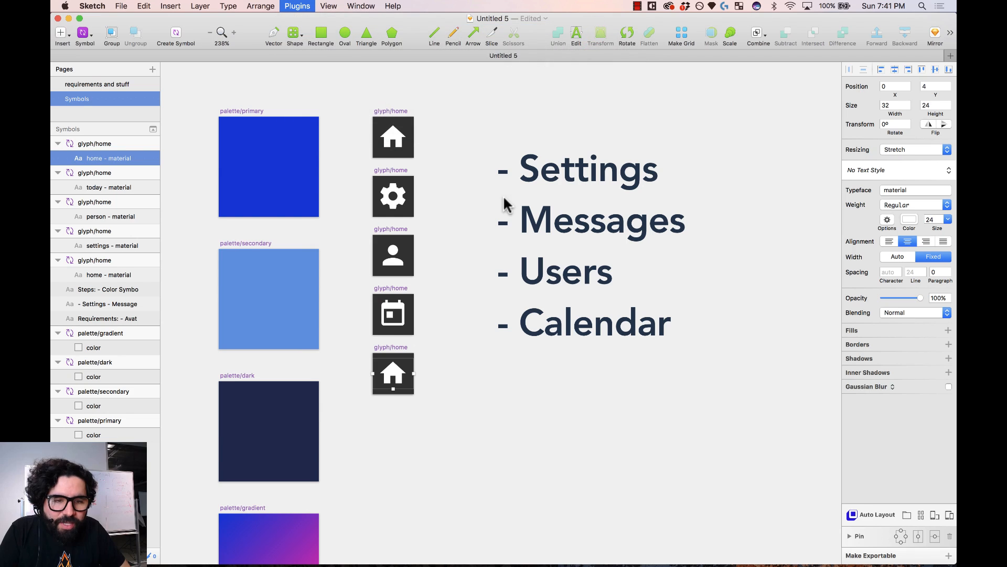
pyautogui.write('messa')
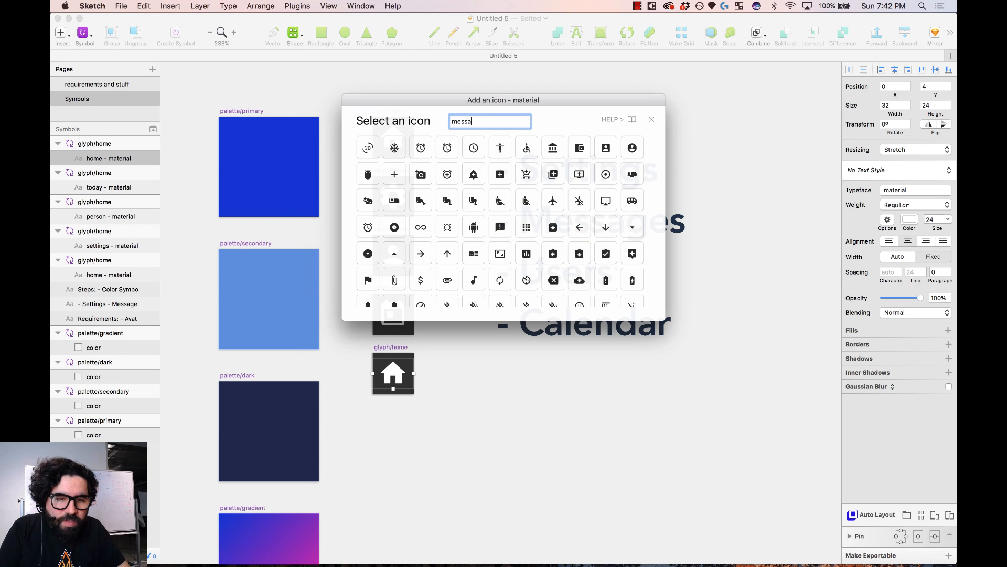
pyautogui.write('ge')
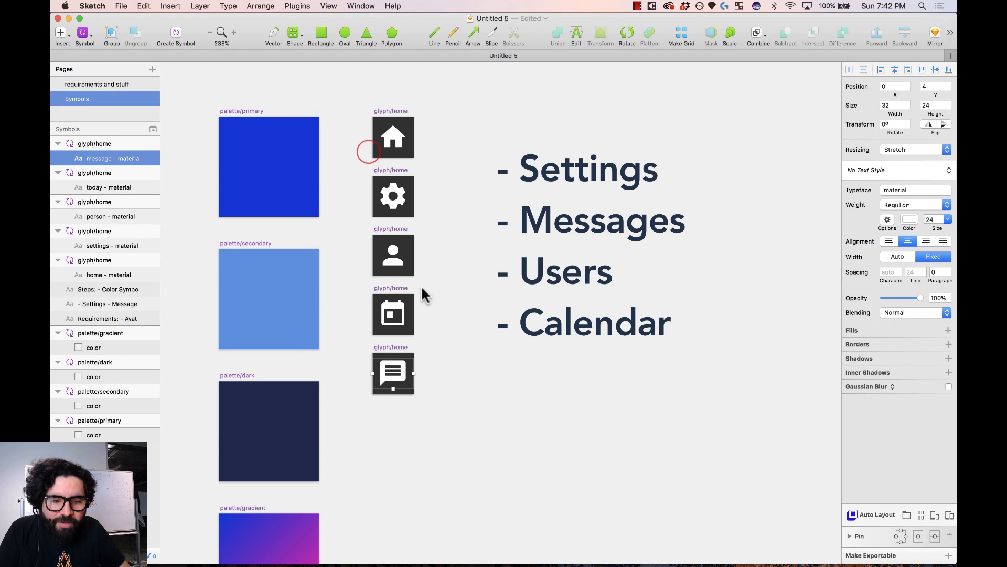
pyautogui.click(443, 361)
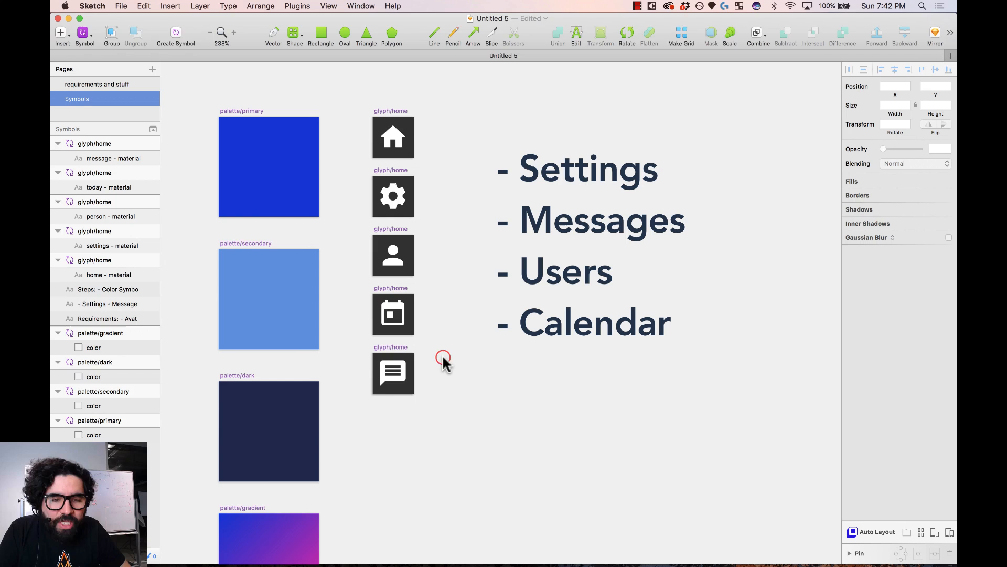
# - Select all five glyph icon layers, undoing an accidental move of the Settings list
pyautogui.click(403, 136)
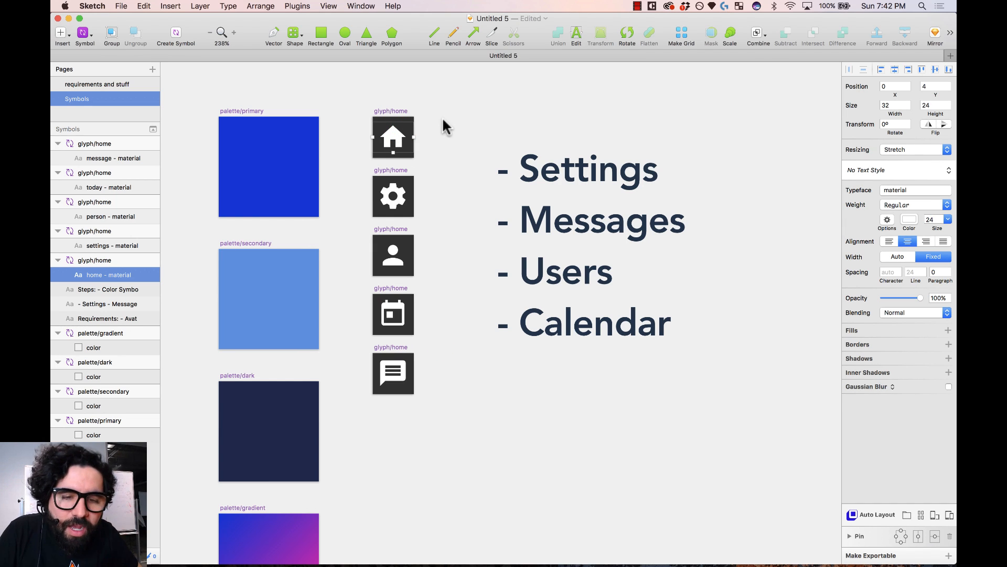
pyautogui.moveTo(442, 119); pyautogui.dragTo(393, 395)
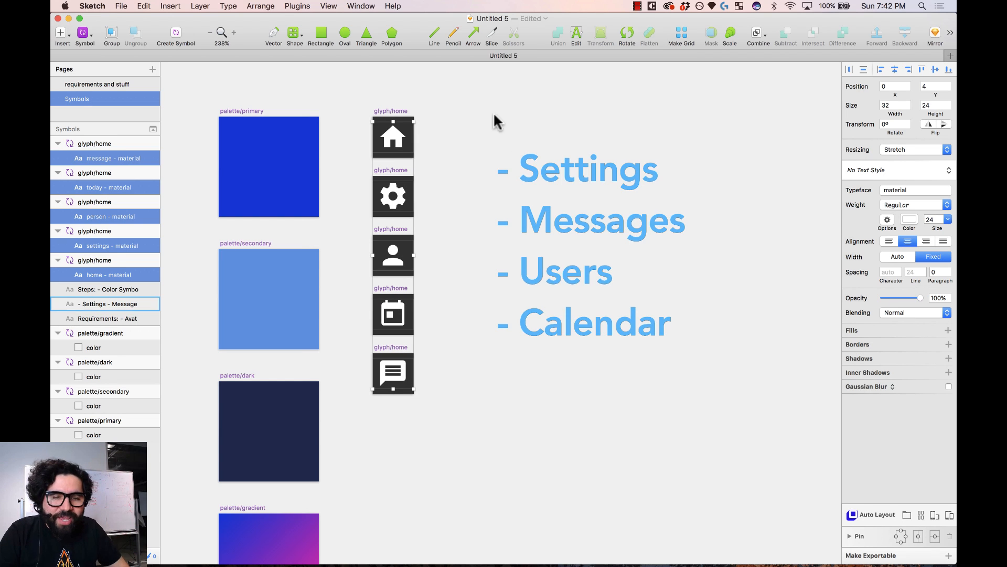
pyautogui.moveTo(488, 112); pyautogui.dragTo(506, 223)
pyautogui.press('super+z')
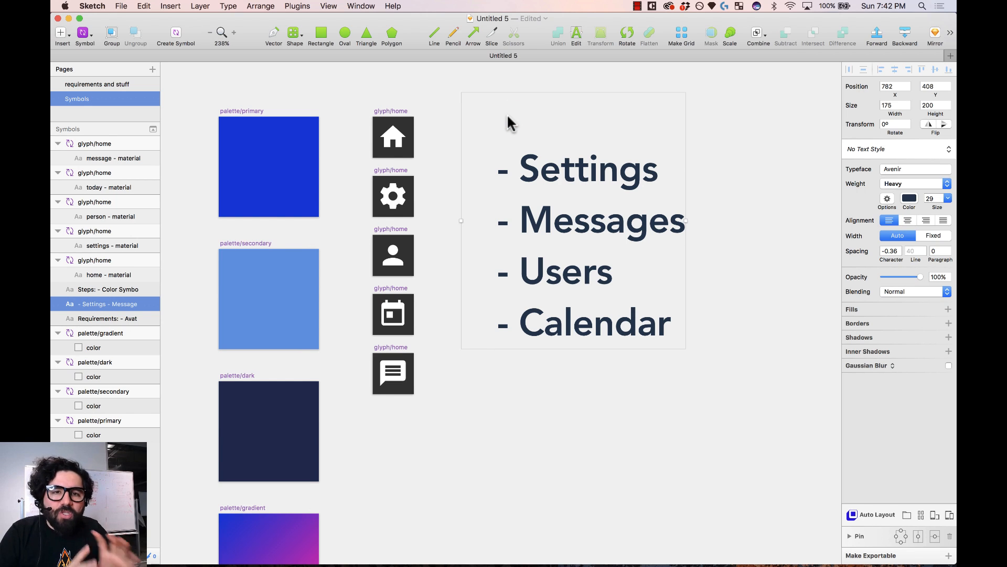
pyautogui.moveTo(442, 121); pyautogui.dragTo(393, 403)
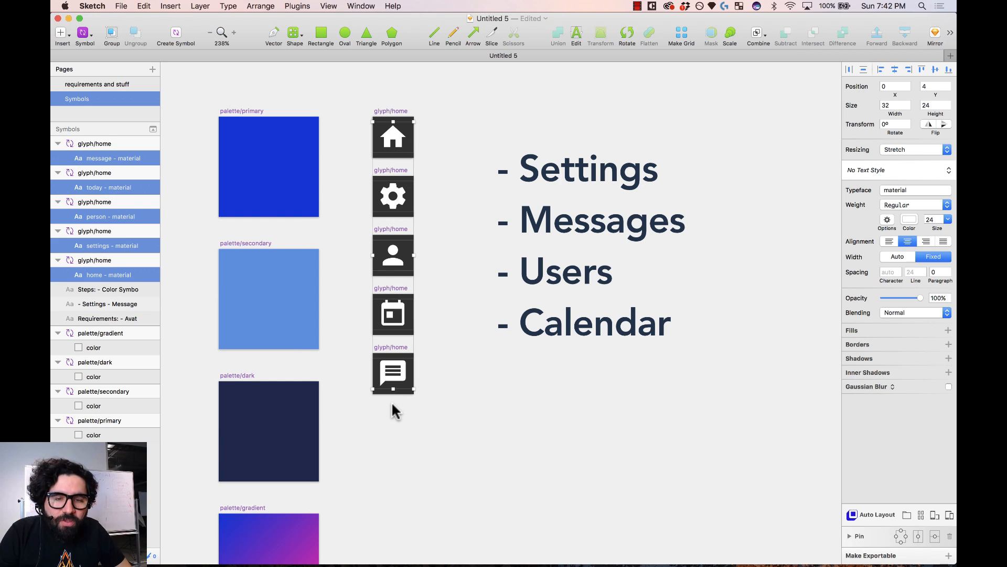
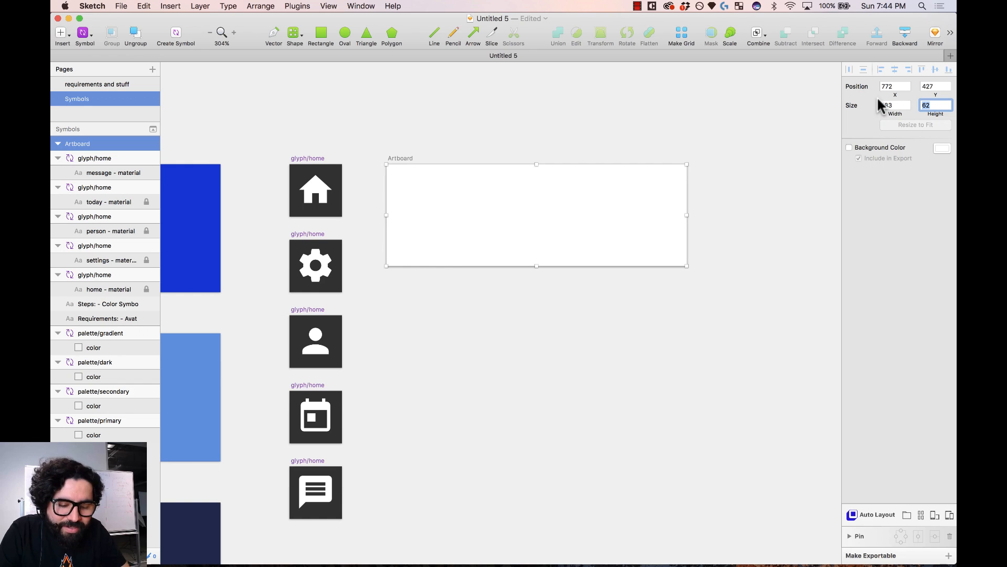
# - Insert the glyph/home symbol onto the artboard and nudge it to the top-left at 8,8
pyautogui.click(439, 129)
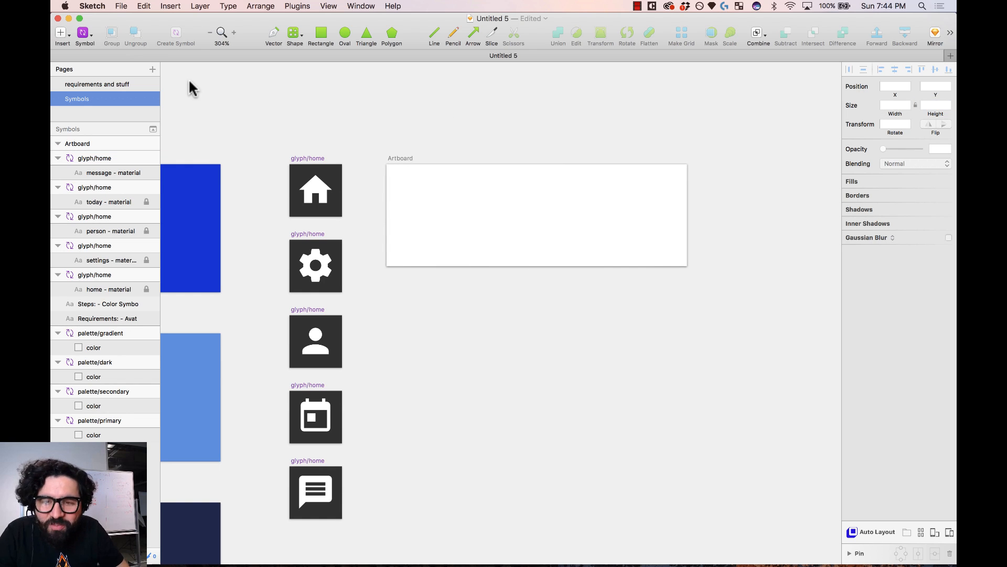
pyautogui.click(84, 33)
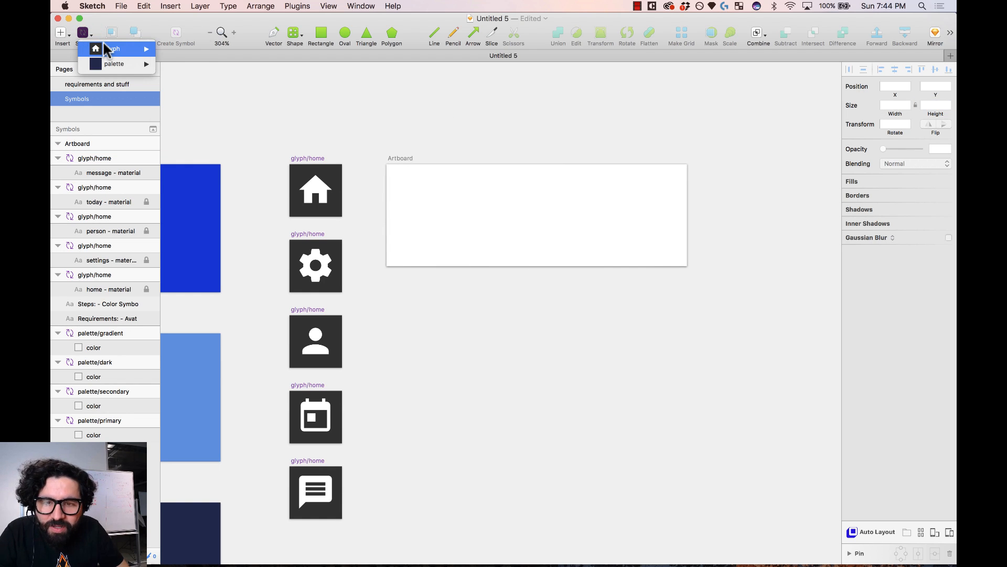
pyautogui.moveTo(105, 49)
pyautogui.click(197, 51)
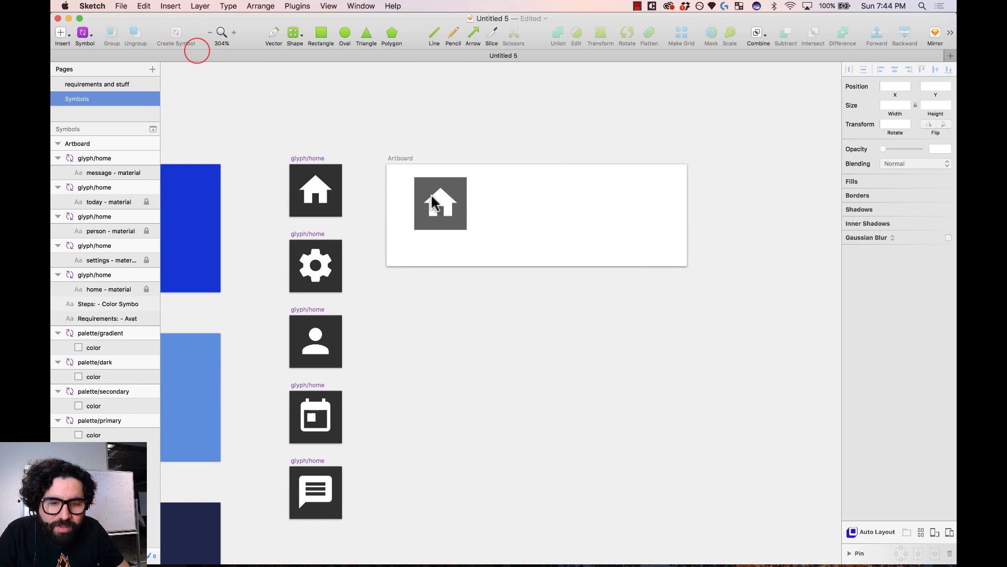
pyautogui.click(427, 197)
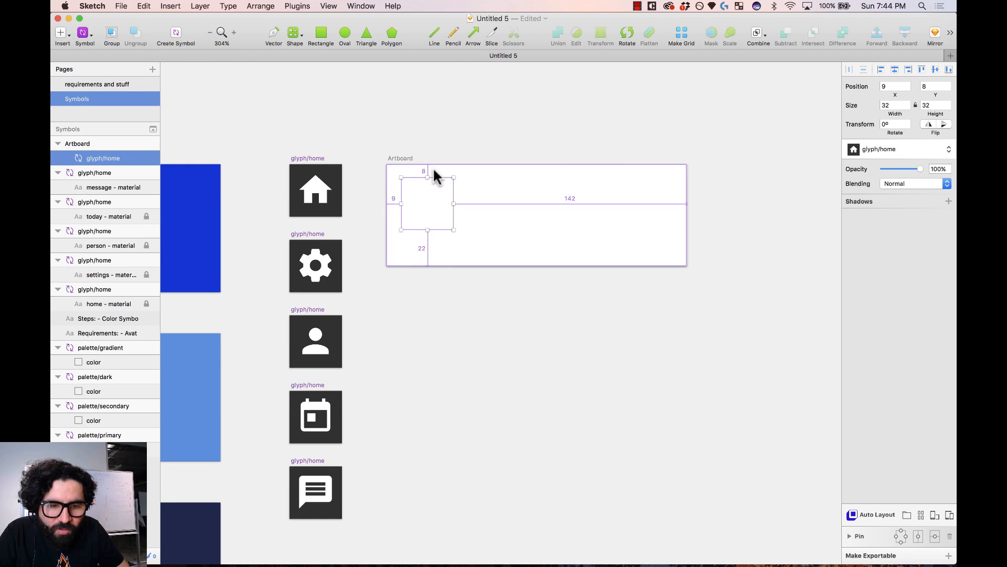
pyautogui.press('Left')
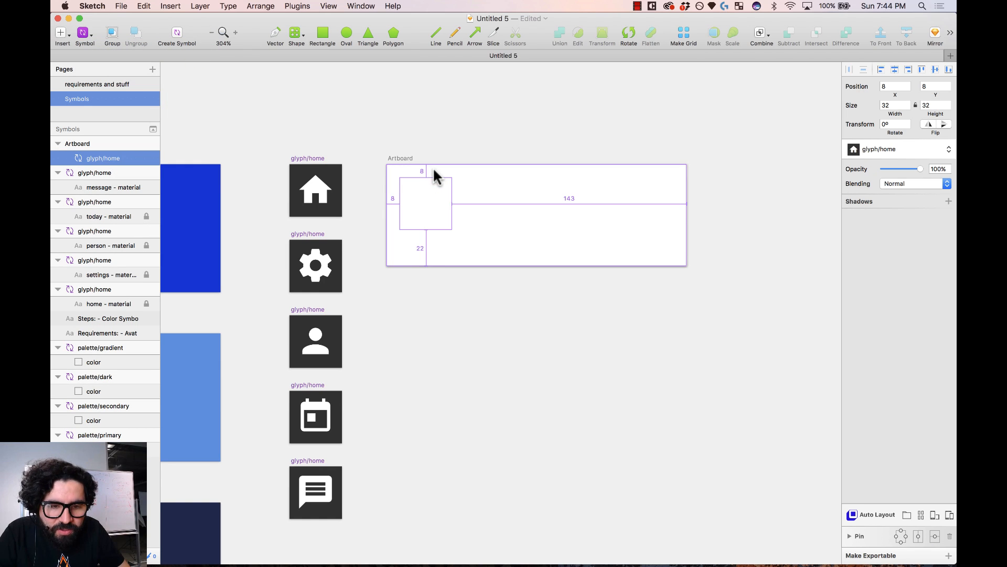
# - Resize the artboard to 48 px tall
pyautogui.click(408, 157)
pyautogui.press('shift+super+Up')
pyautogui.press('shift+super+Up')
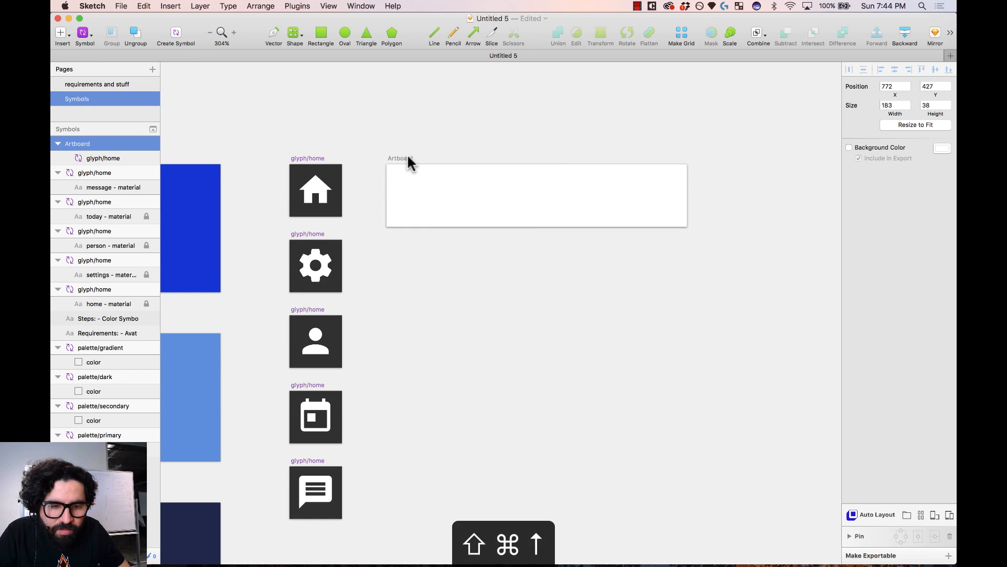
pyautogui.press('shift+super+Down')
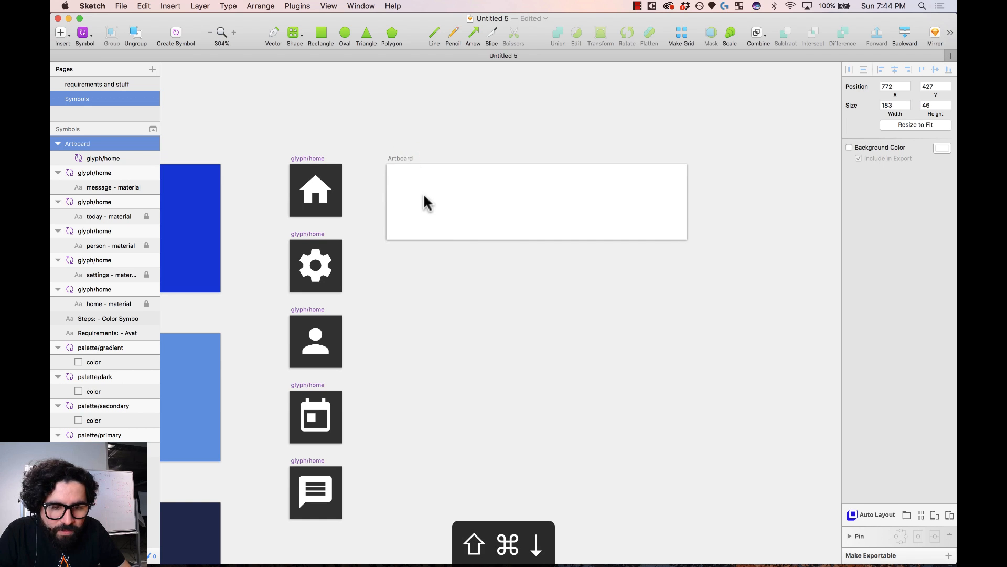
pyautogui.click(414, 148)
pyautogui.click(421, 209)
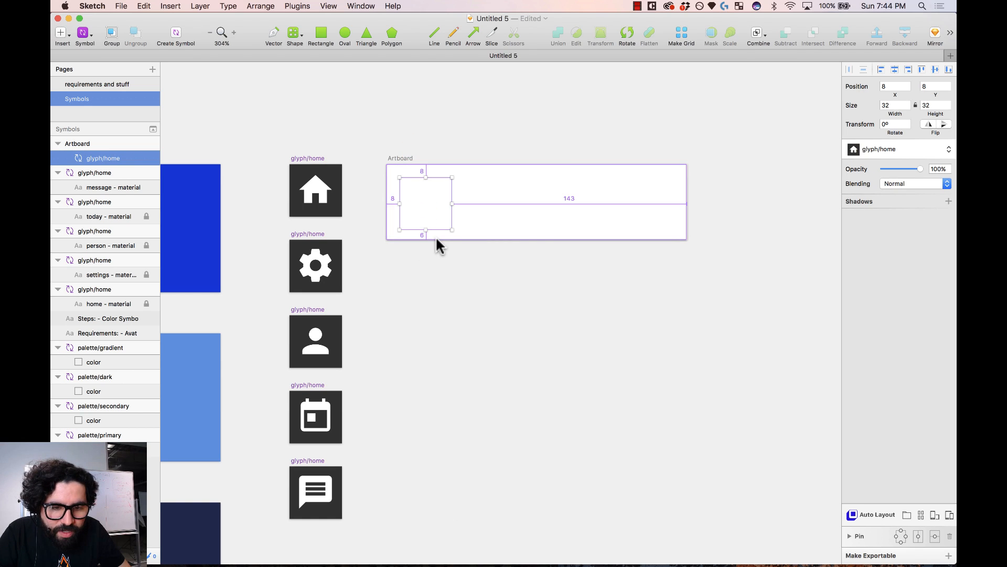
pyautogui.click(401, 158)
pyautogui.press('super+Down')
pyautogui.press('super+Down')
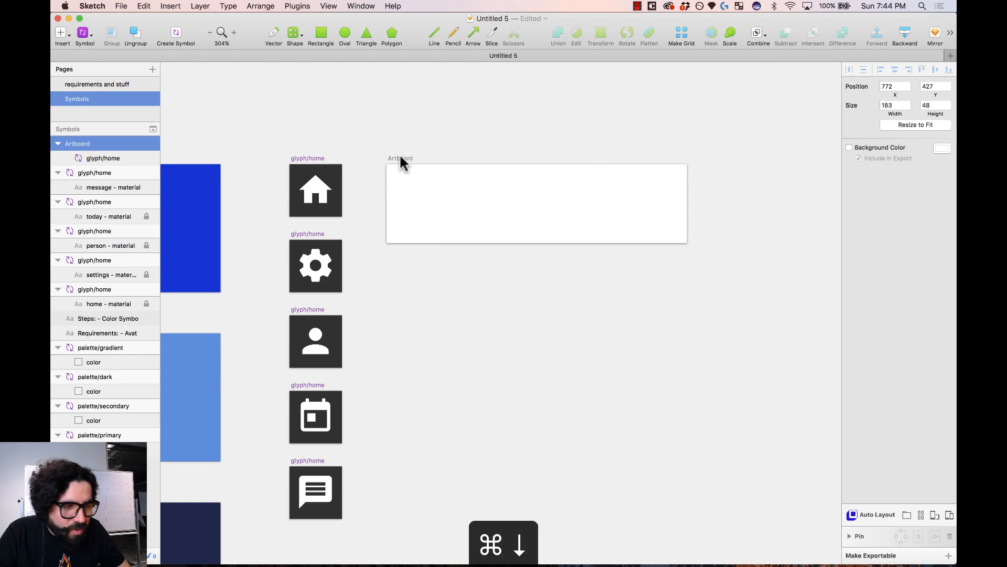
pyautogui.click(401, 160)
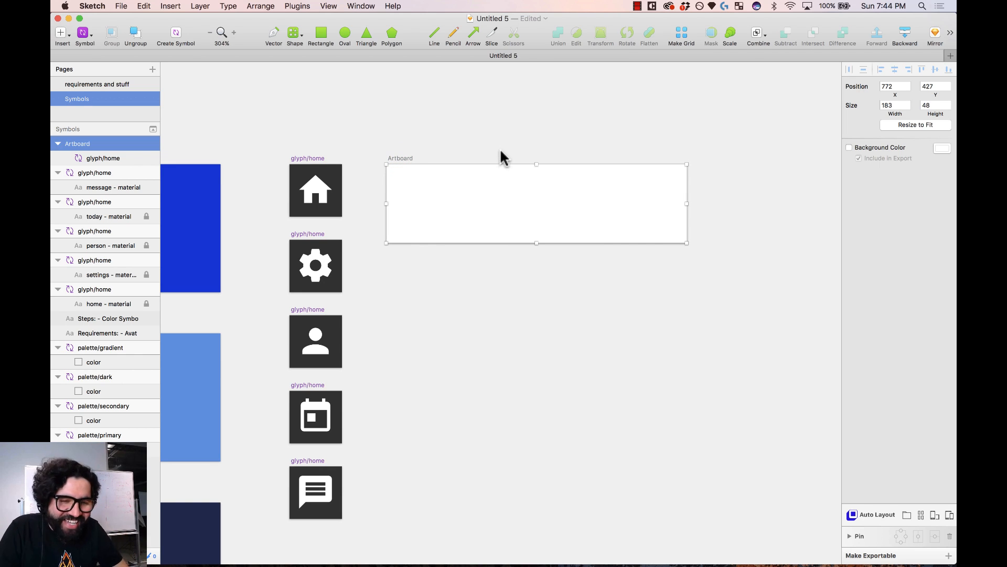
# - Enable a dark grey background colour on the artboard
pyautogui.click(866, 147)
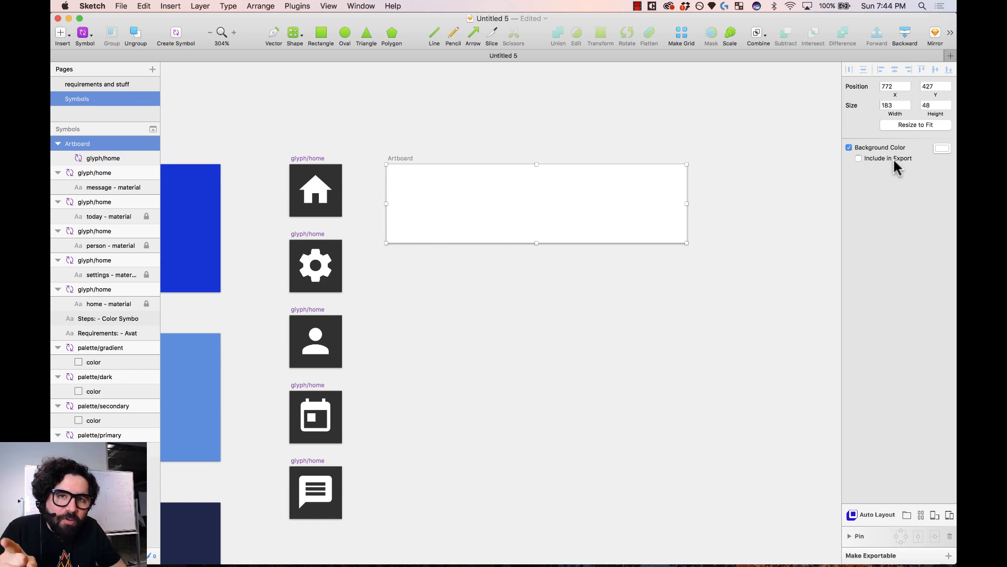
pyautogui.click(944, 148)
pyautogui.moveTo(890, 203); pyautogui.dragTo(832, 230)
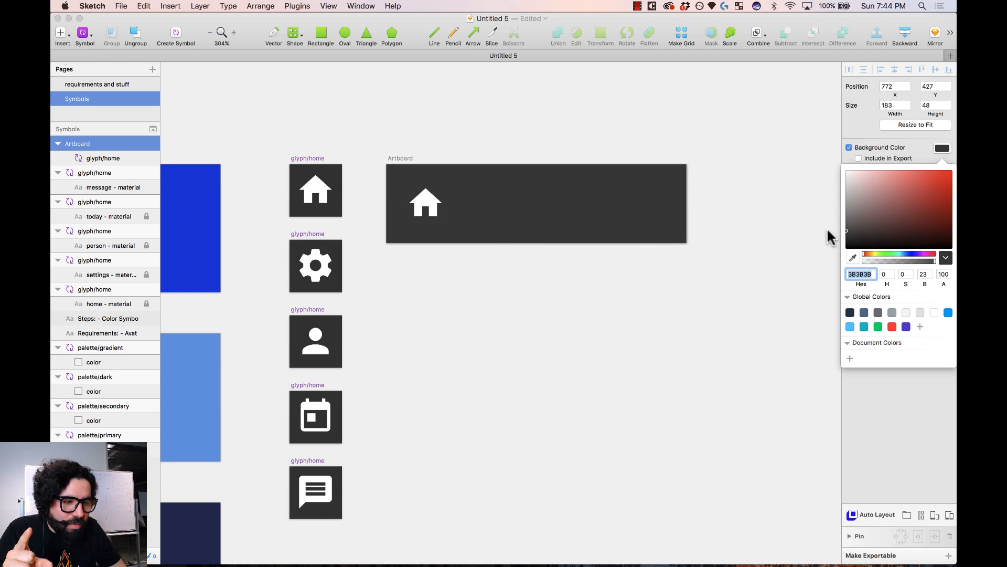
pyautogui.click(718, 148)
pyautogui.hscroll(3, 718, 148)
pyautogui.click(381, 202)
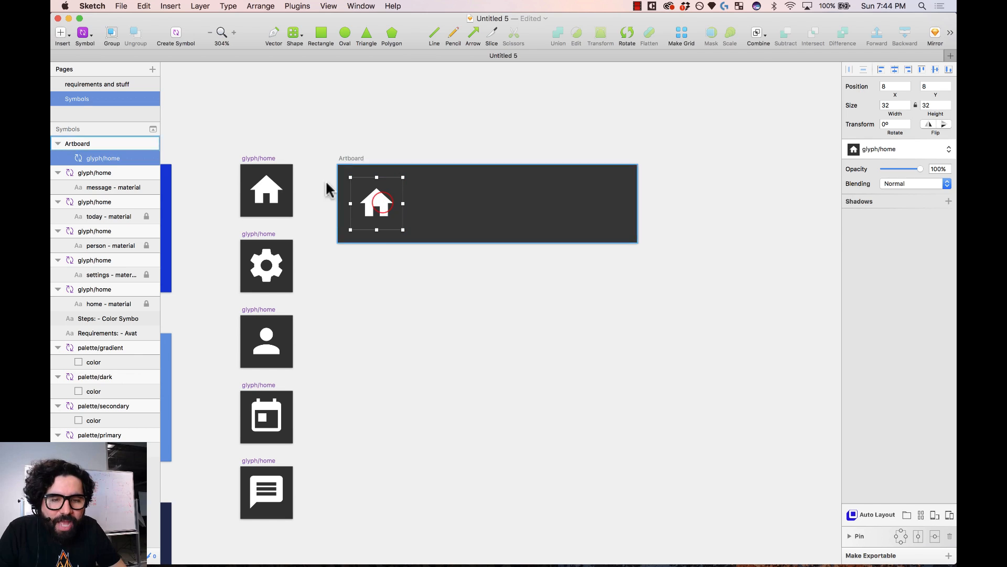
pyautogui.click(439, 131)
# - Add a white 14 pt 'Home' text label beside the home glyph
pyautogui.press('t')
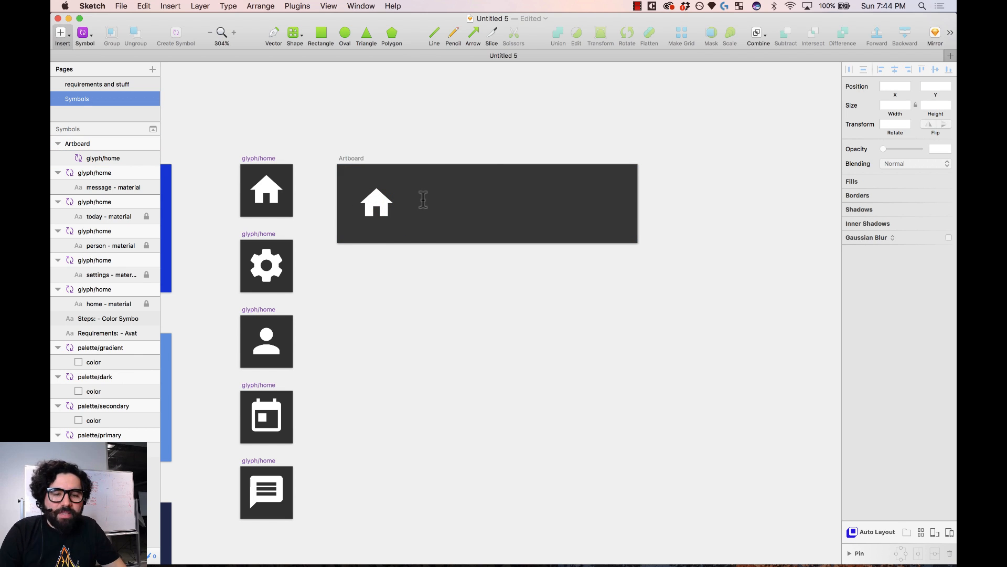
pyautogui.click(421, 201)
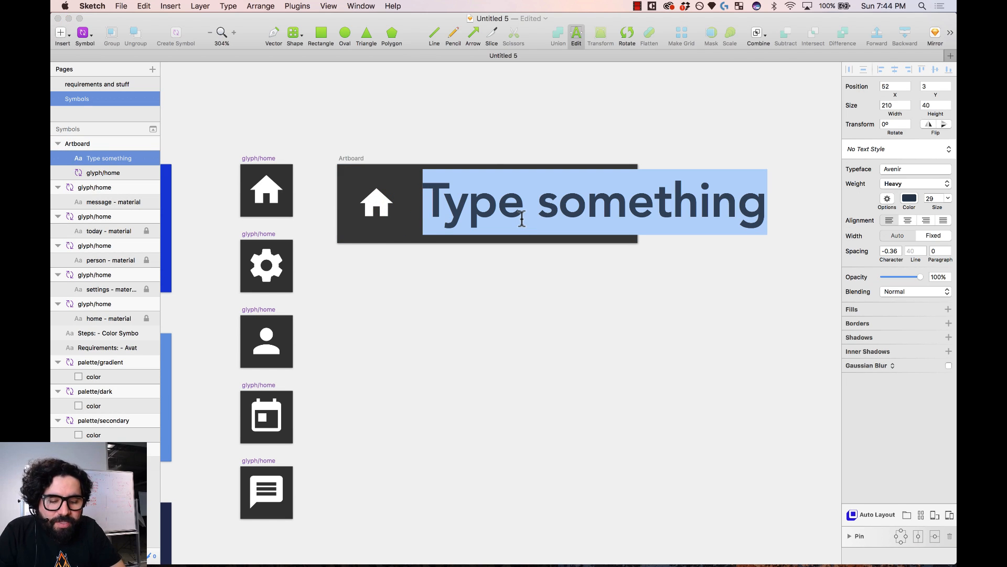
pyautogui.write('Home')
pyautogui.press('Escape')
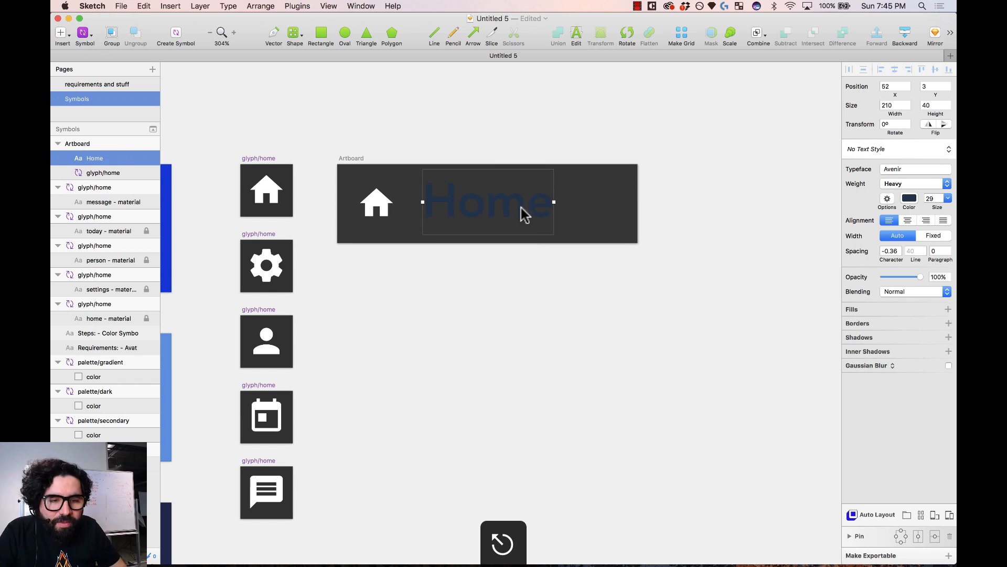
pyautogui.click(912, 198)
pyautogui.moveTo(908, 236); pyautogui.dragTo(764, 176)
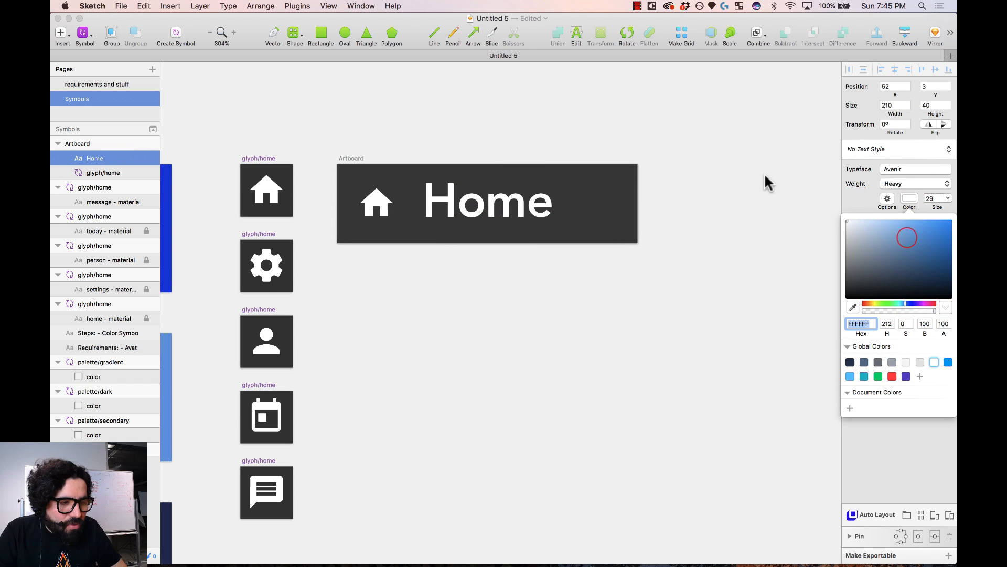
pyautogui.click(861, 197)
pyautogui.doubleClick(929, 198)
pyautogui.write('14')
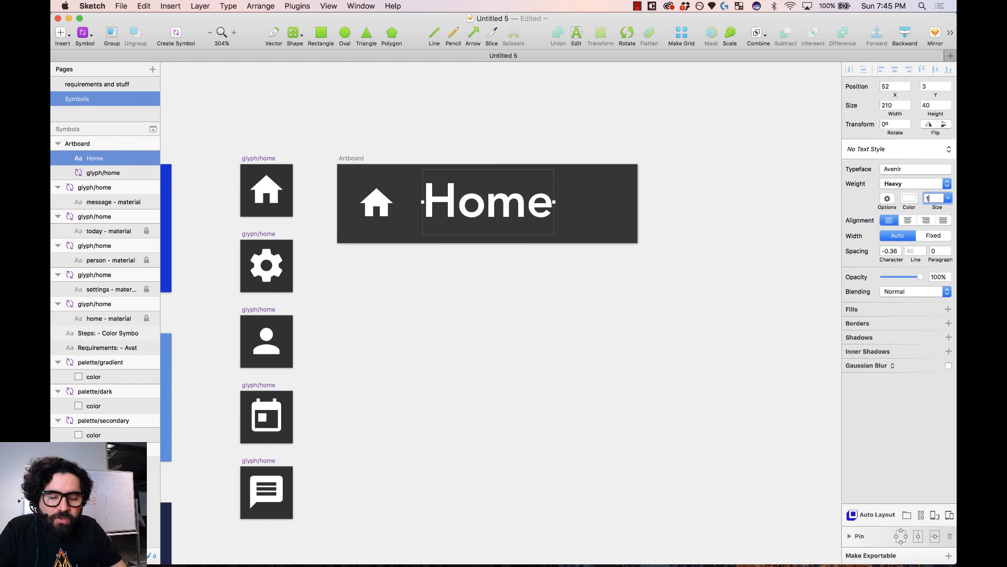
pyautogui.press('Return')
# - Set the Home text to Medium weight with 16 line spacing, vertically centred in the artboard
pyautogui.click(469, 222)
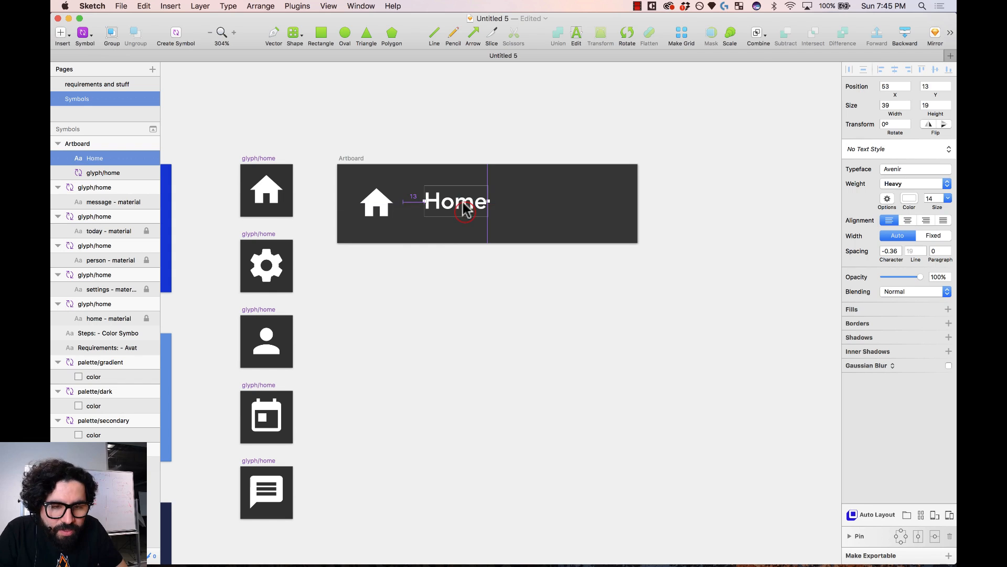
pyautogui.click(927, 184)
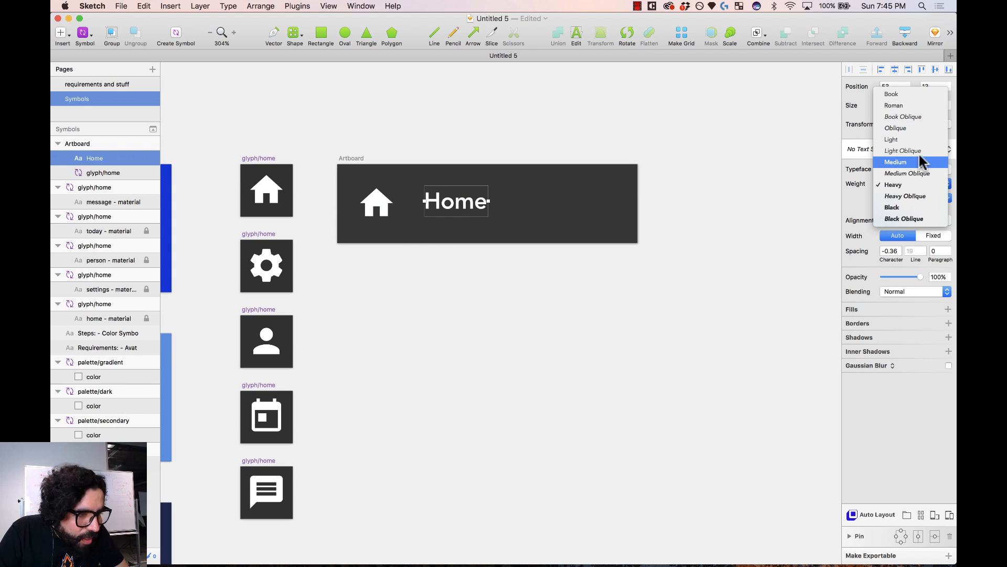
pyautogui.click(902, 162)
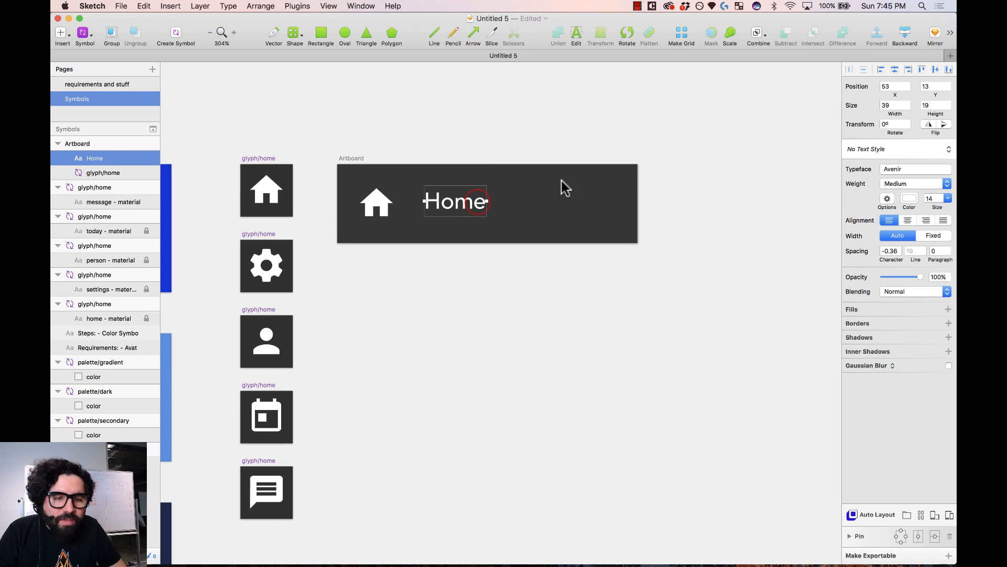
pyautogui.click(916, 252)
pyautogui.write('20')
pyautogui.press('Return')
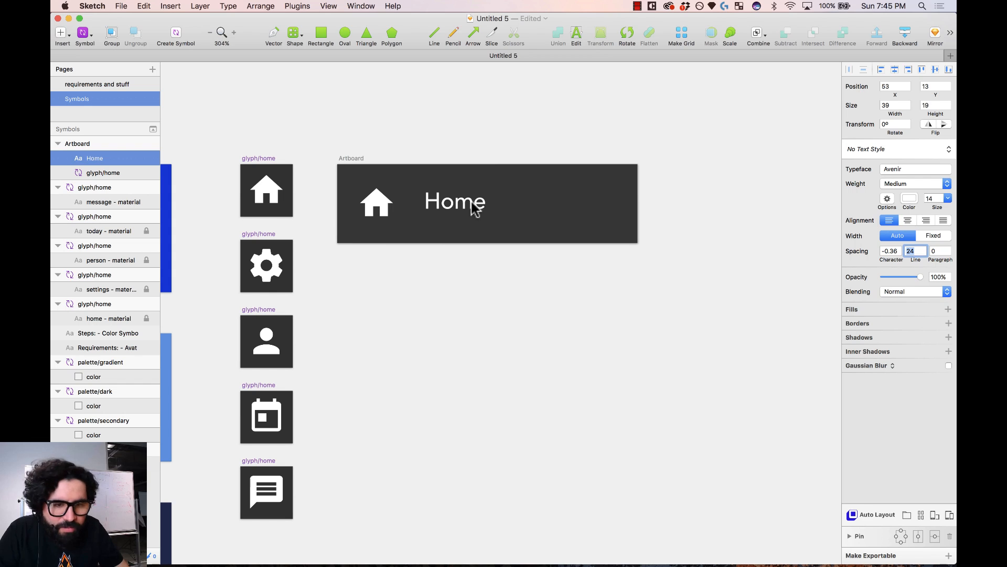
pyautogui.click(449, 203)
pyautogui.click(936, 70)
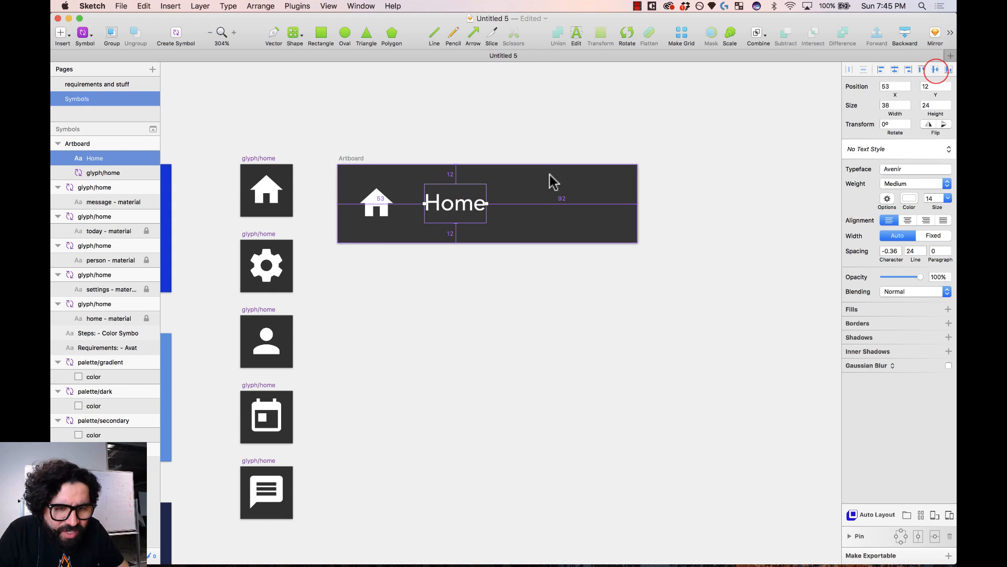
pyautogui.click(913, 251)
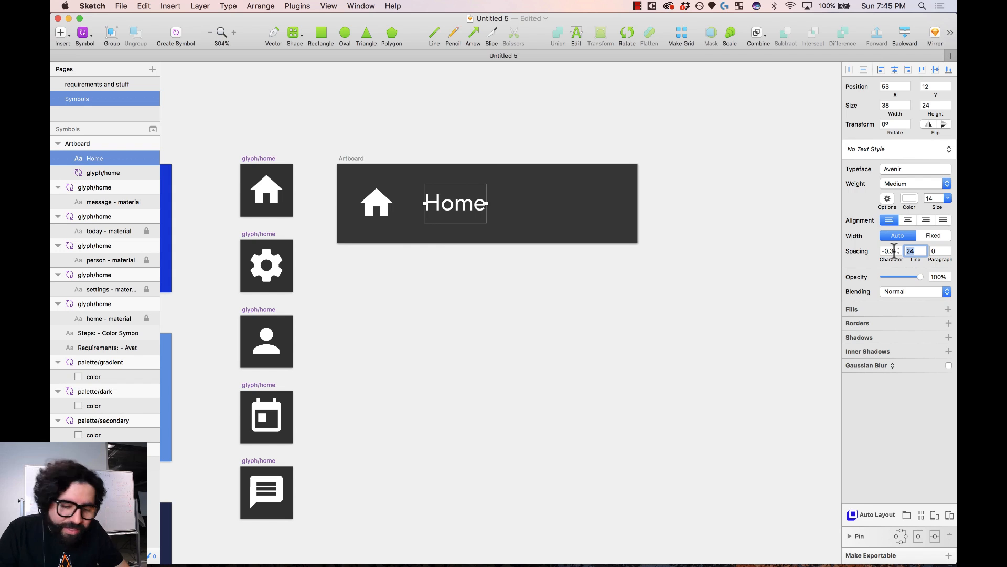
pyautogui.click(458, 207)
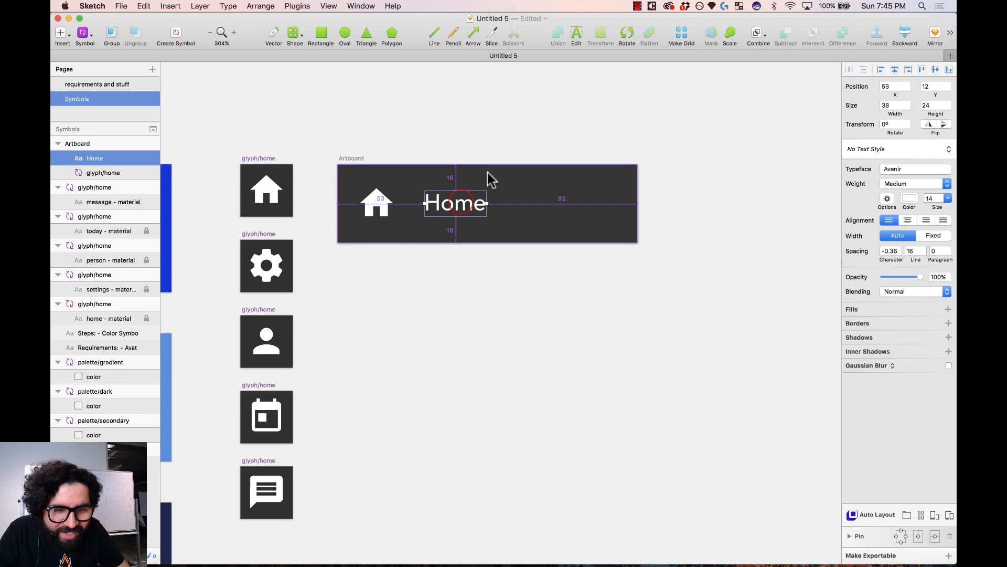
pyautogui.click(937, 69)
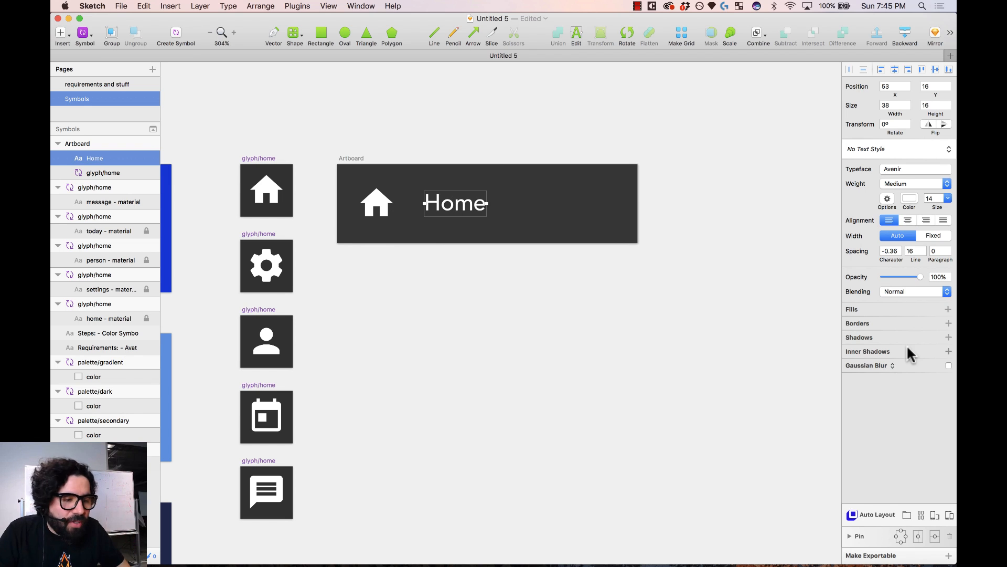
# - Position the Home text next to the icon with its box 111 px wide
pyautogui.press('alt')
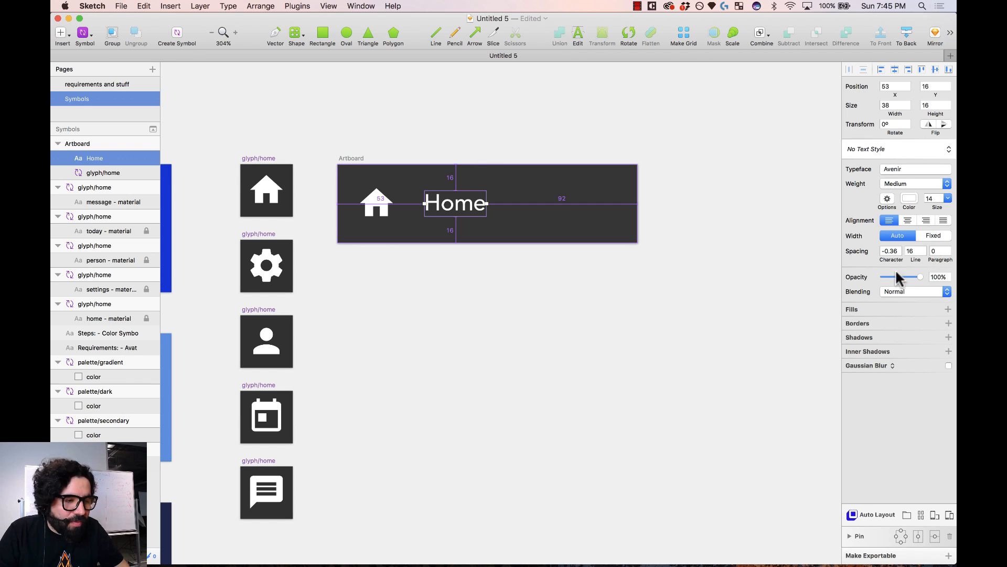
pyautogui.moveTo(488, 205); pyautogui.dragTo(613, 218)
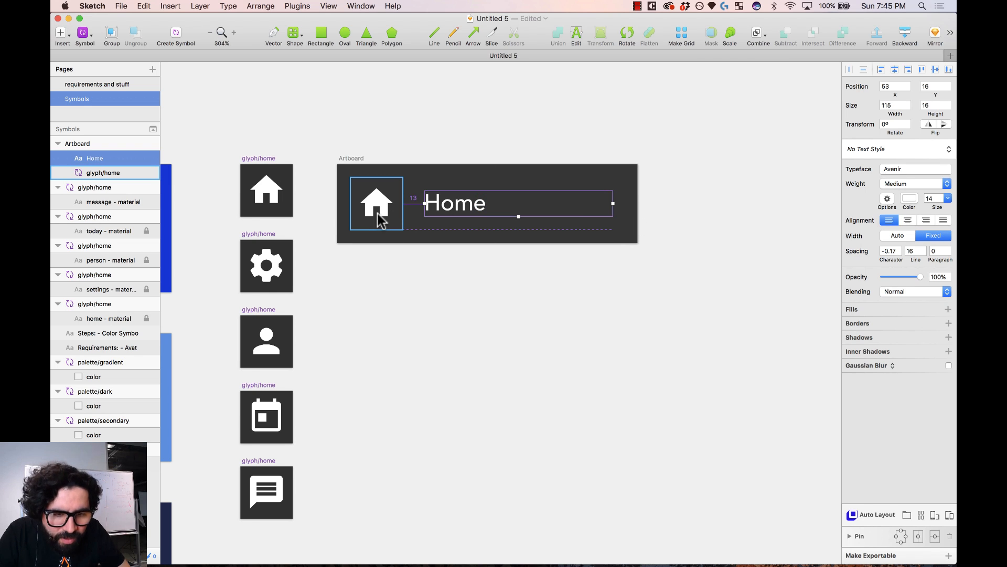
pyautogui.press('Left')
pyautogui.press('Left')
pyautogui.press('Left')
pyautogui.press('Left')
pyautogui.press('Left')
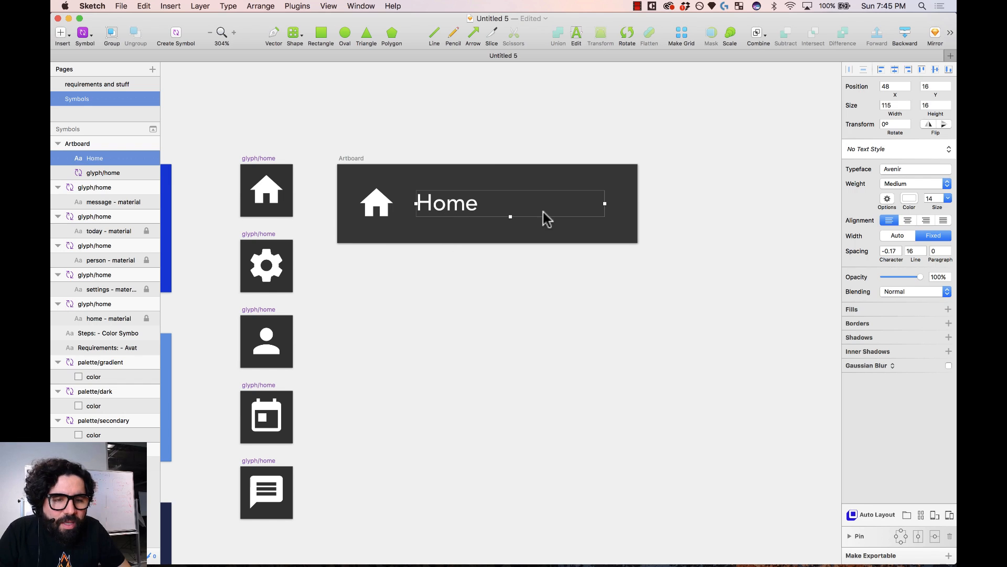
pyautogui.hotkey('shift', 'ctrl', 'Left')
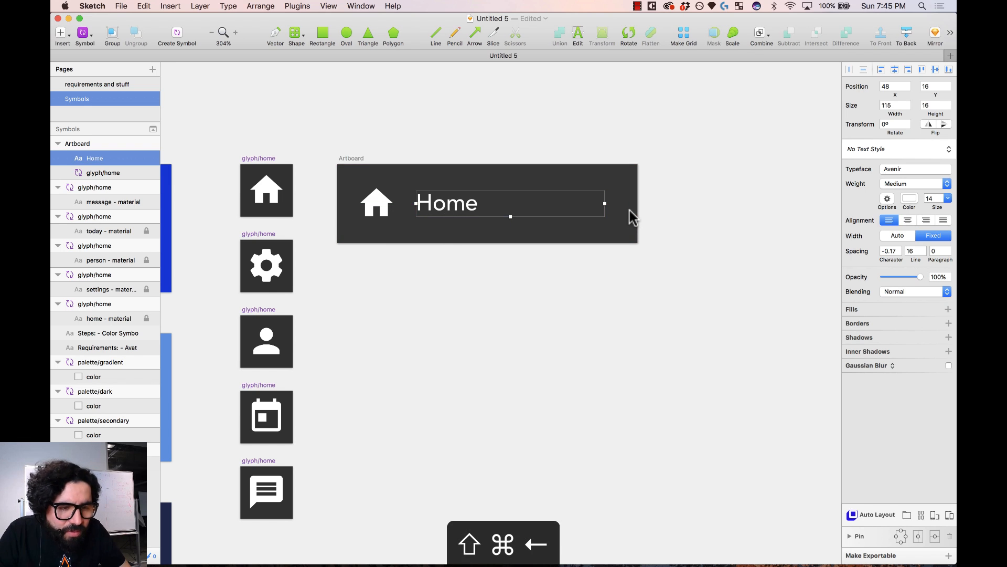
pyautogui.hotkey('ctrl', 'Right')
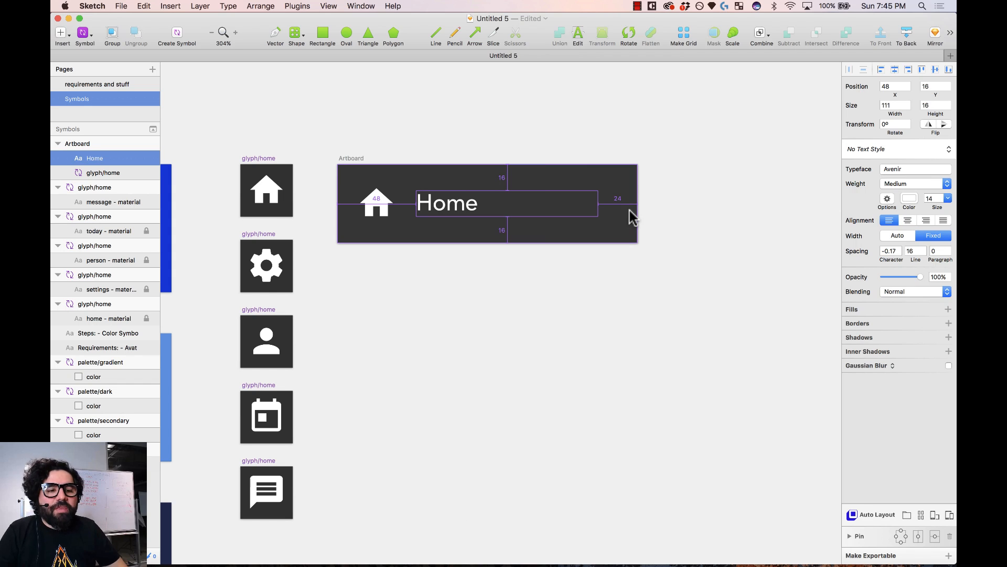
pyautogui.click(676, 159)
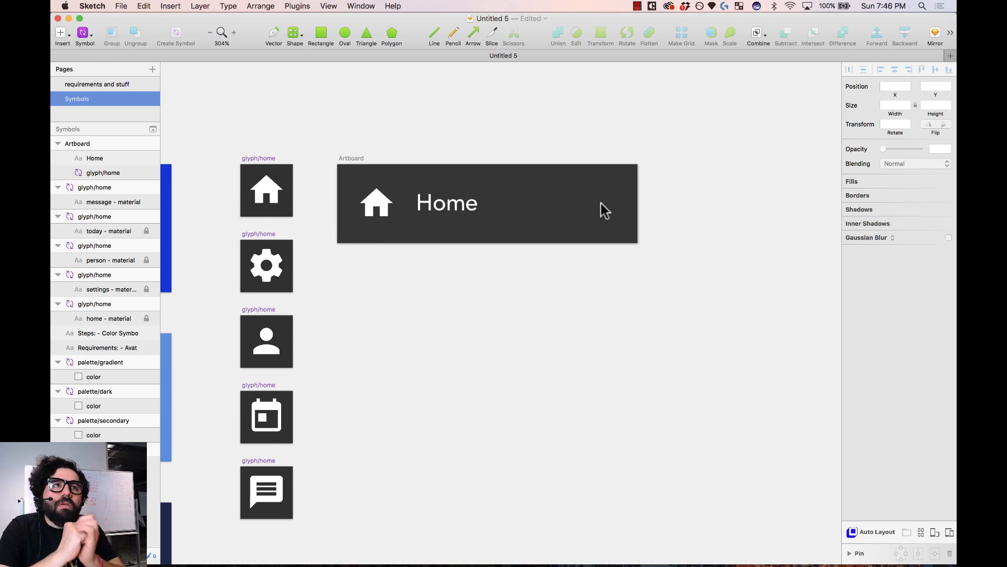
# - Draw a small circle at the right end of the Home cell and fill it red
pyautogui.click(665, 135)
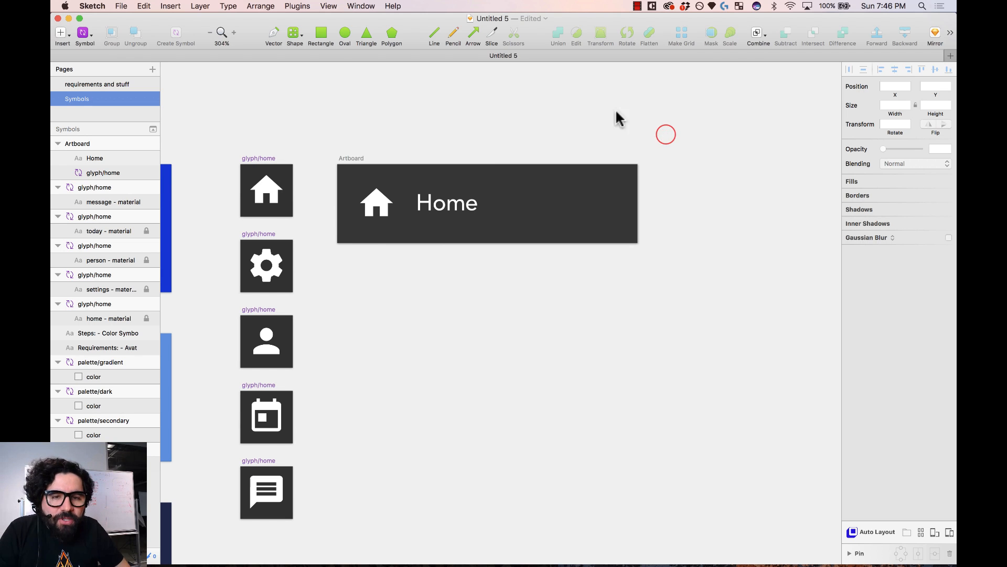
pyautogui.click(343, 37)
pyautogui.moveTo(602, 211); pyautogui.dragTo(617, 196)
pyautogui.moveTo(712, 100); pyautogui.dragTo(377, 324)
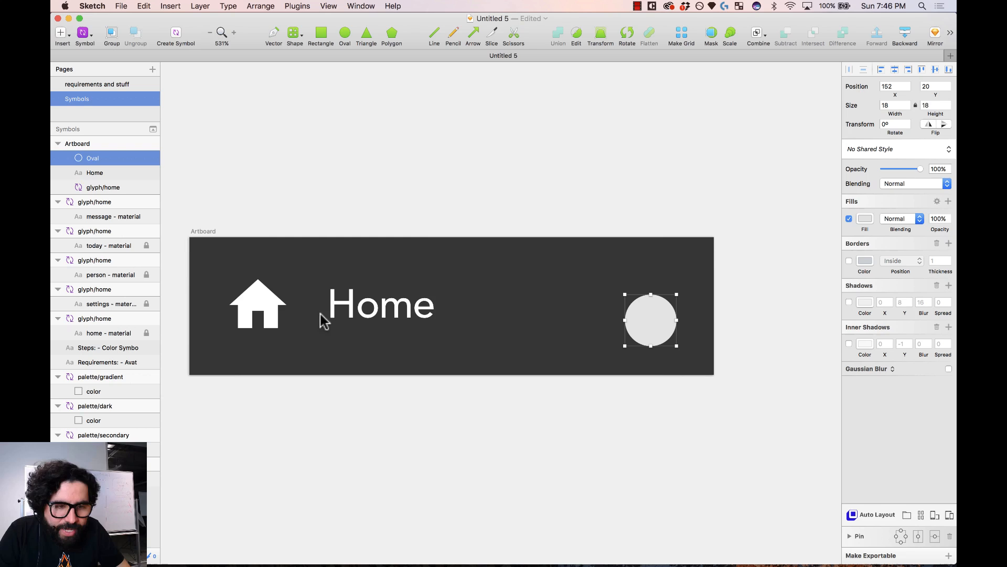
pyautogui.click(865, 219)
pyautogui.moveTo(925, 275); pyautogui.dragTo(925, 234)
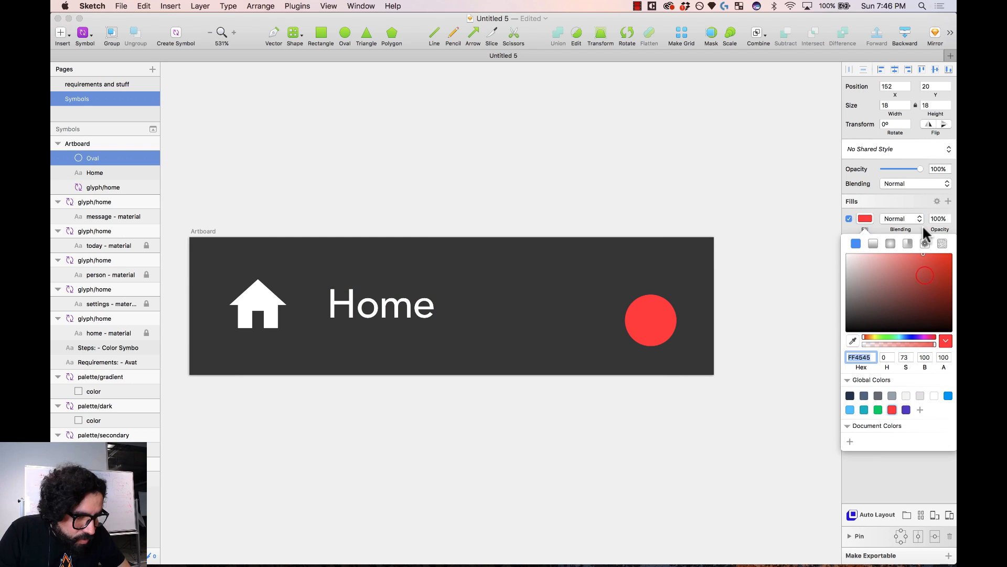
pyautogui.click(662, 317)
# - Make the red circle 16×16, vertically centred and shifted right in the cell
pyautogui.click(936, 70)
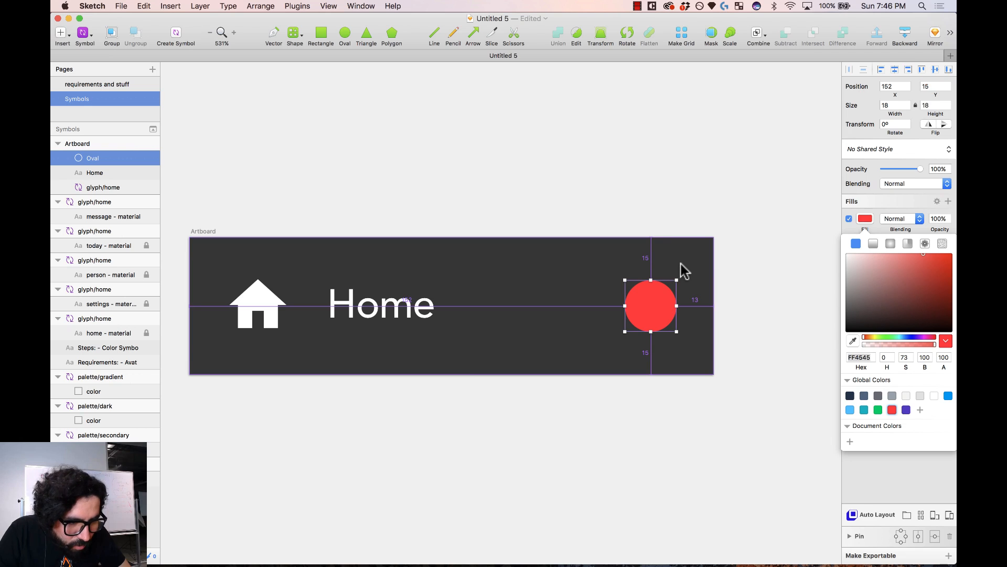
pyautogui.hotkey('ctrl', 'Down')
pyautogui.hotkey('ctrl', 'Up')
pyautogui.hotkey('ctrl', 'Up')
pyautogui.hotkey('ctrl', 'Up')
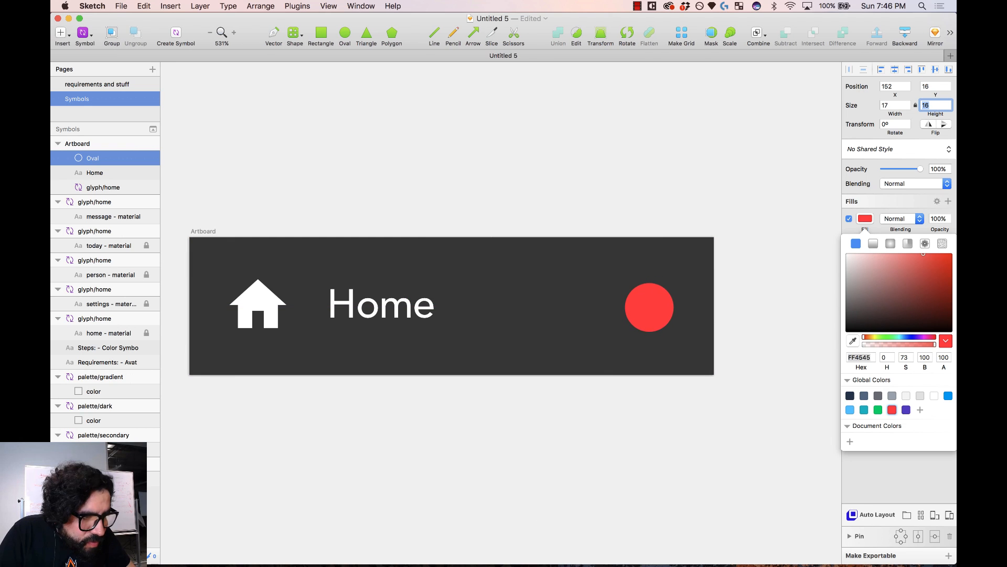
pyautogui.press('alt')
pyautogui.press('ctrl')
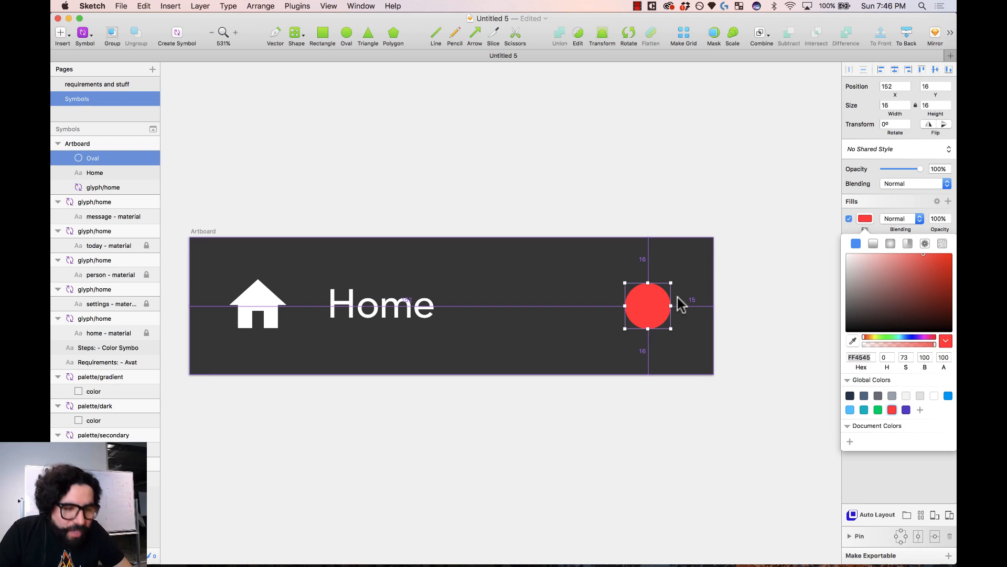
pyautogui.hotkey('alt', 'Right')
pyautogui.hotkey('alt', 'Right')
pyautogui.hotkey('alt', 'Right')
pyautogui.hotkey('alt', 'Right')
pyautogui.hotkey('alt', 'Right')
pyautogui.hotkey('alt', 'Right')
pyautogui.hotkey('alt', 'Right')
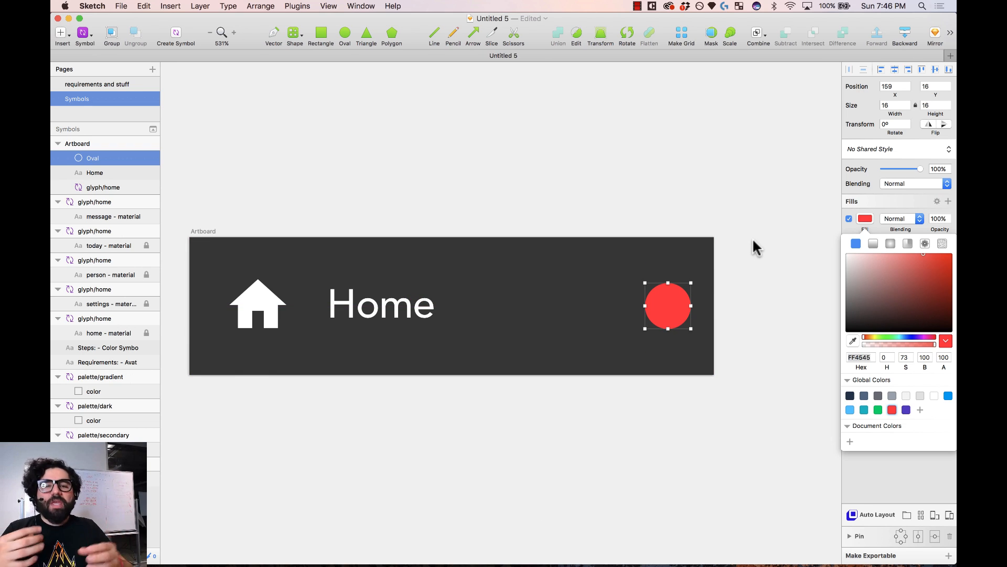
pyautogui.press('alt')
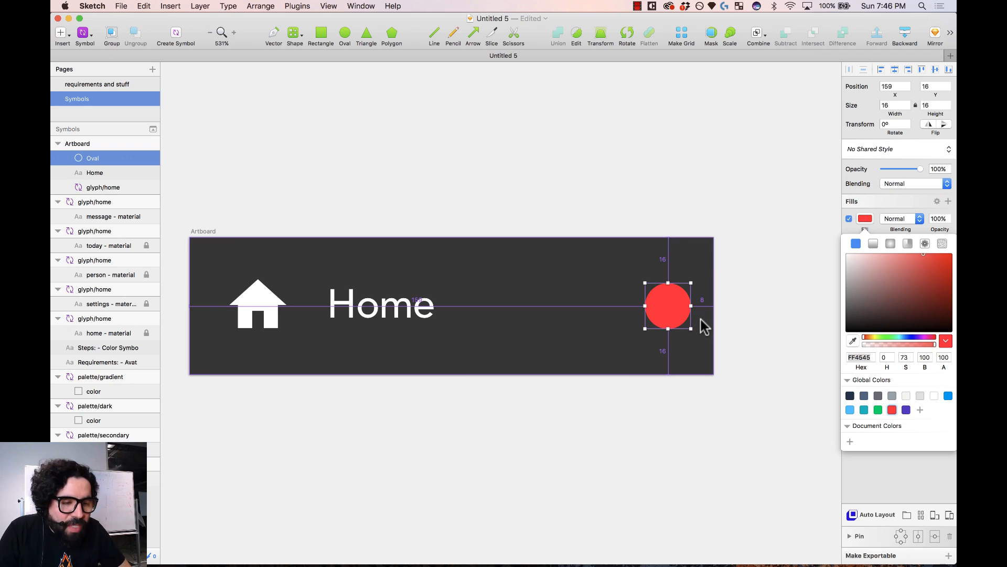
pyautogui.click(750, 265)
# - Add an '88' text at size 10 and place it on the red circle
pyautogui.hscroll(3, 749, 265)
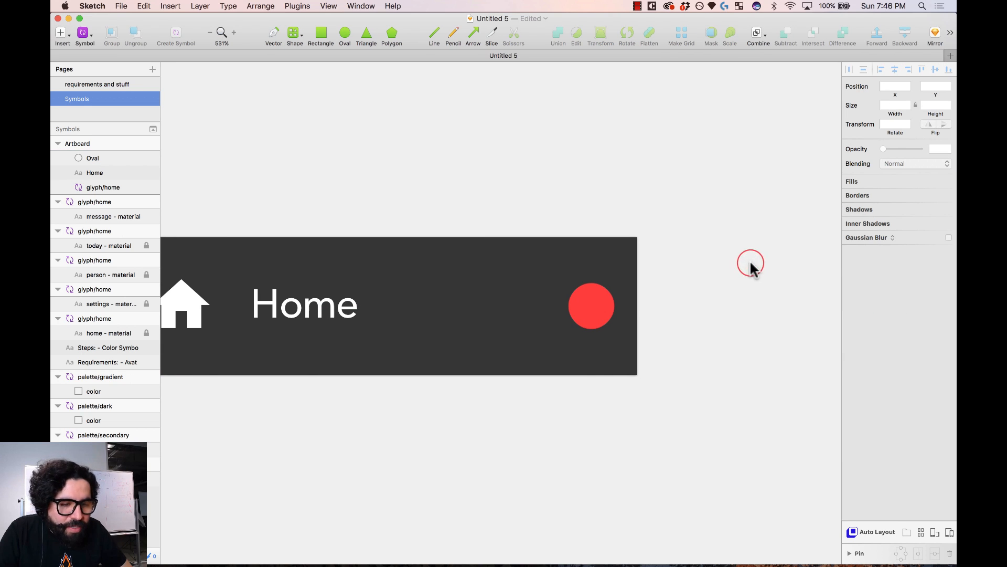
pyautogui.click(601, 322)
pyautogui.press('t')
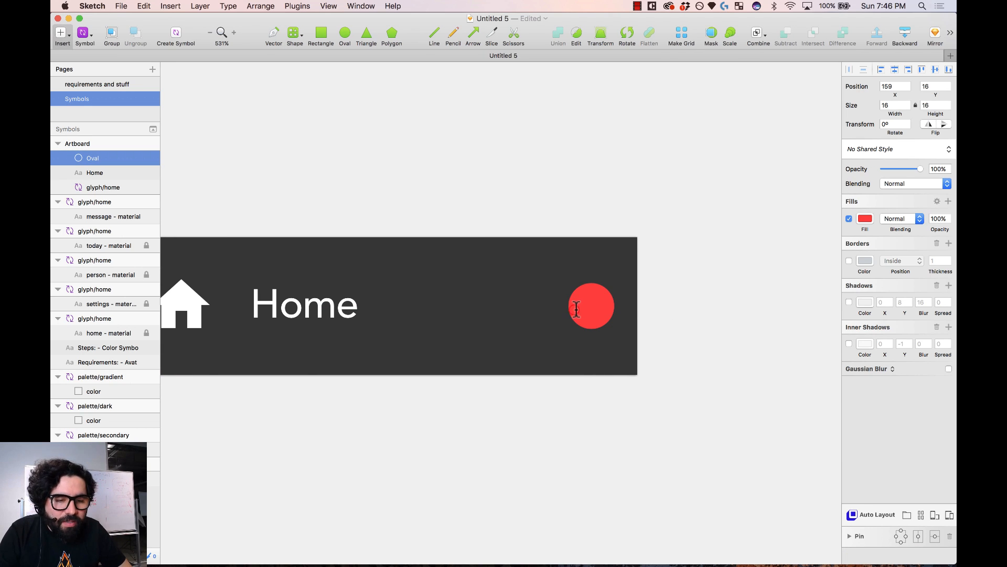
pyautogui.click(576, 308)
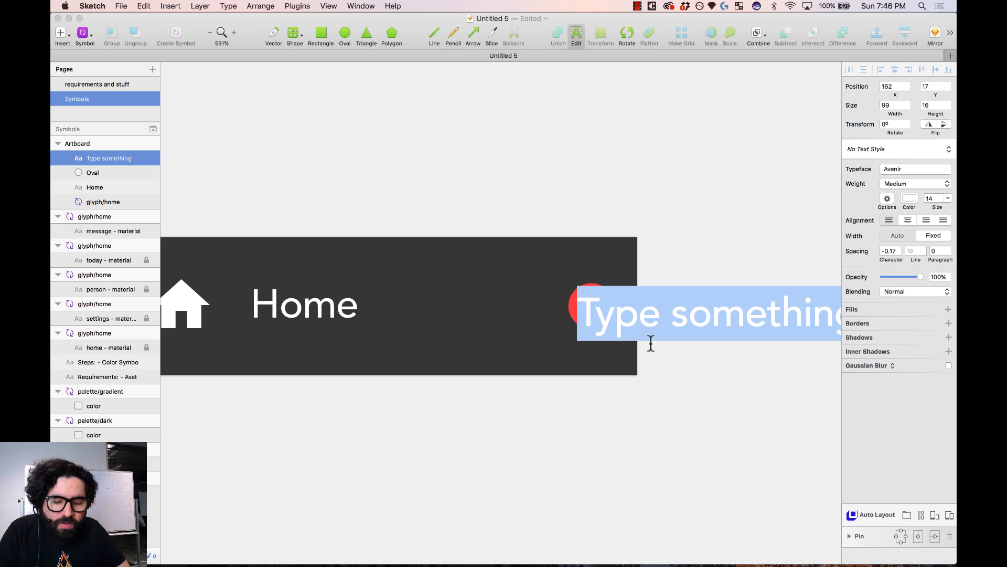
pyautogui.write('88')
pyautogui.press('Escape')
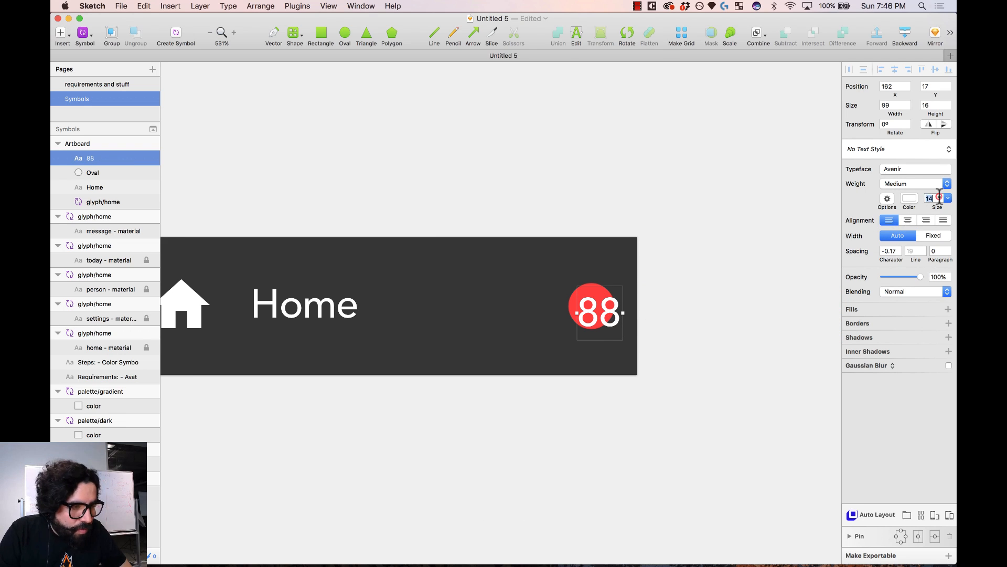
pyautogui.write('11')
pyautogui.press('Down')
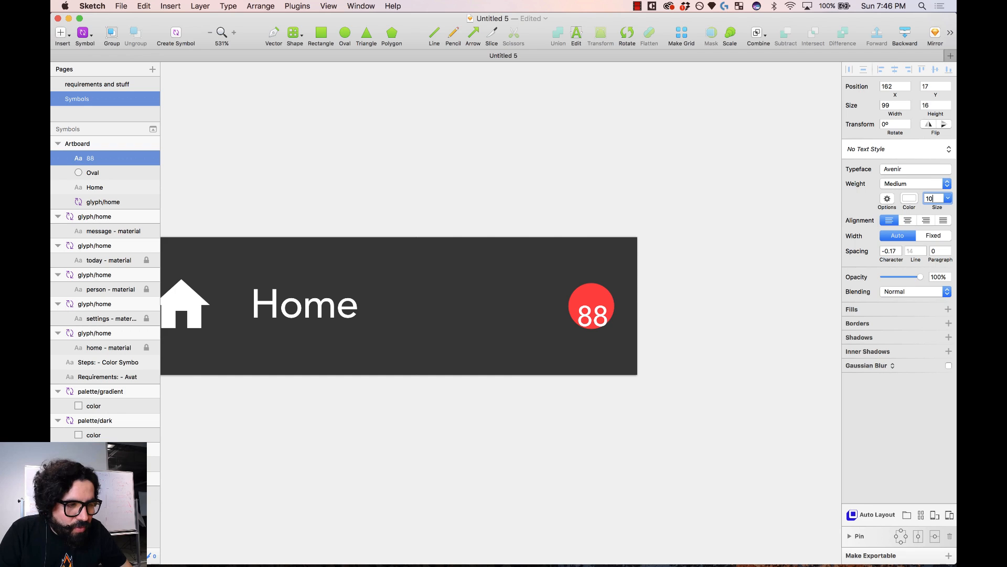
pyautogui.moveTo(607, 324); pyautogui.dragTo(603, 309)
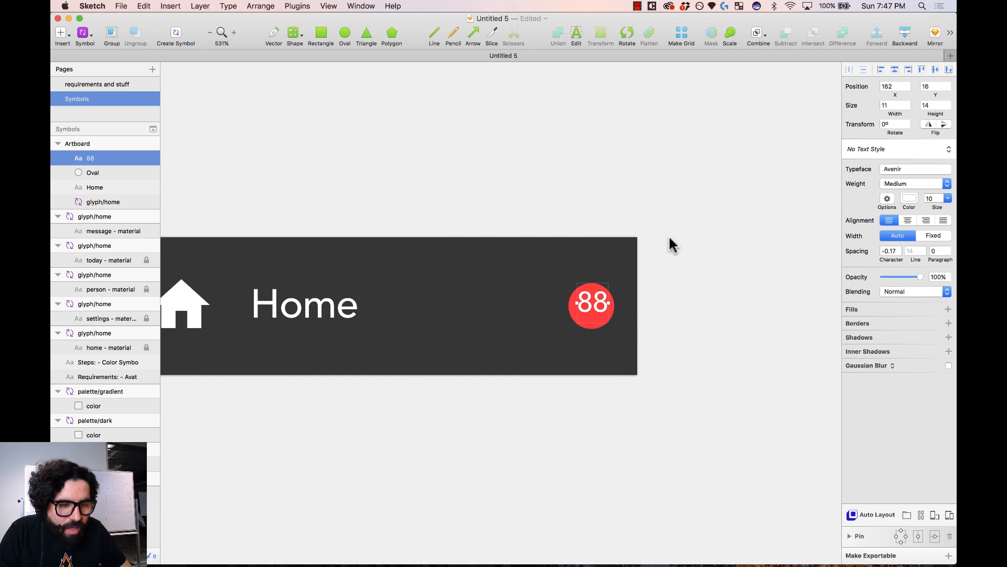
pyautogui.moveTo(663, 234); pyautogui.dragTo(514, 382)
pyautogui.moveTo(542, 300); pyautogui.dragTo(539, 315)
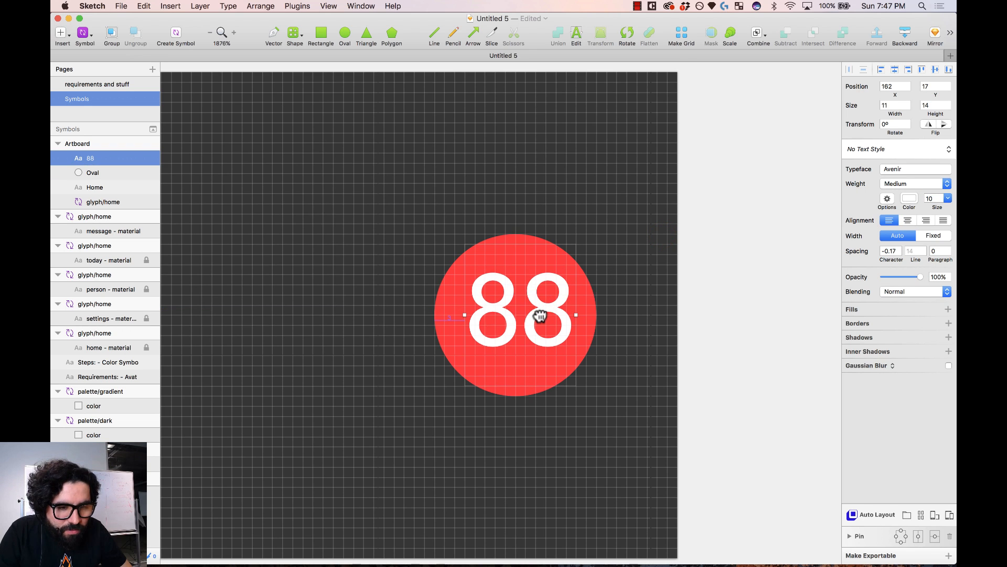
pyautogui.keyDown('shift'); pyautogui.click(528, 252); pyautogui.keyUp('shift')
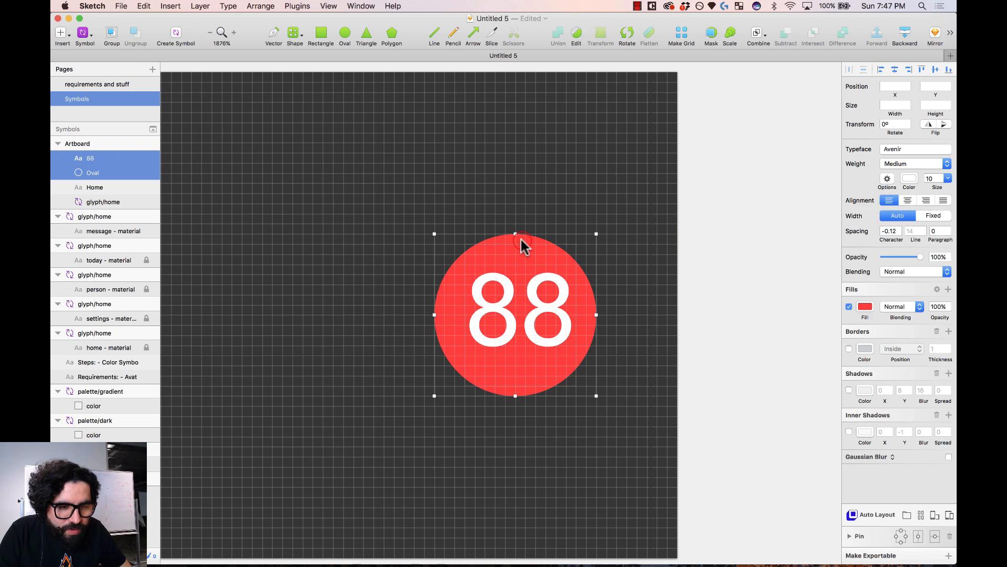
# - Stretch the 88 text box to the circle's edges and centre-align the text
pyautogui.click(935, 69)
pyautogui.click(895, 69)
pyautogui.click(718, 273)
pyautogui.click(530, 319)
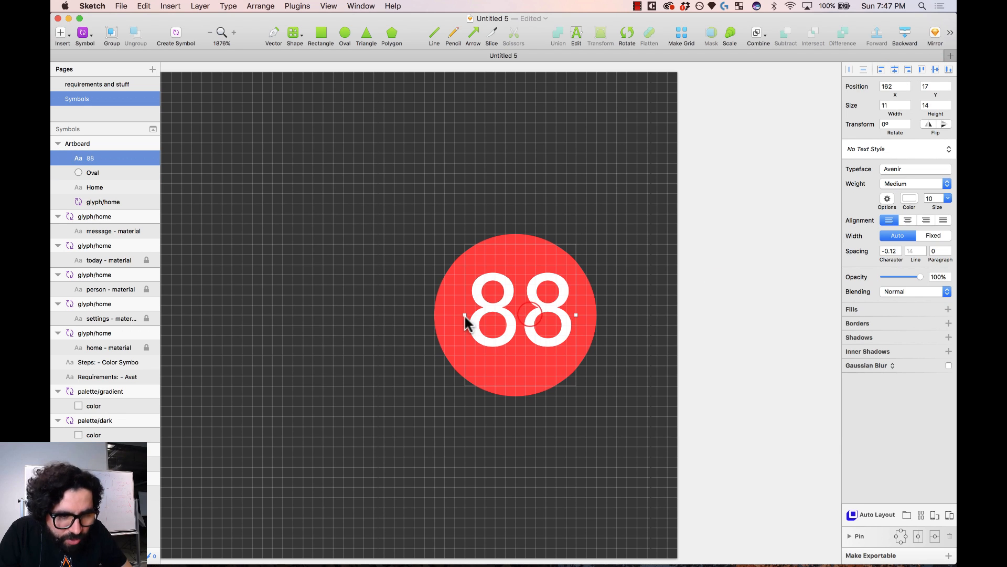
pyautogui.moveTo(461, 315); pyautogui.dragTo(436, 315)
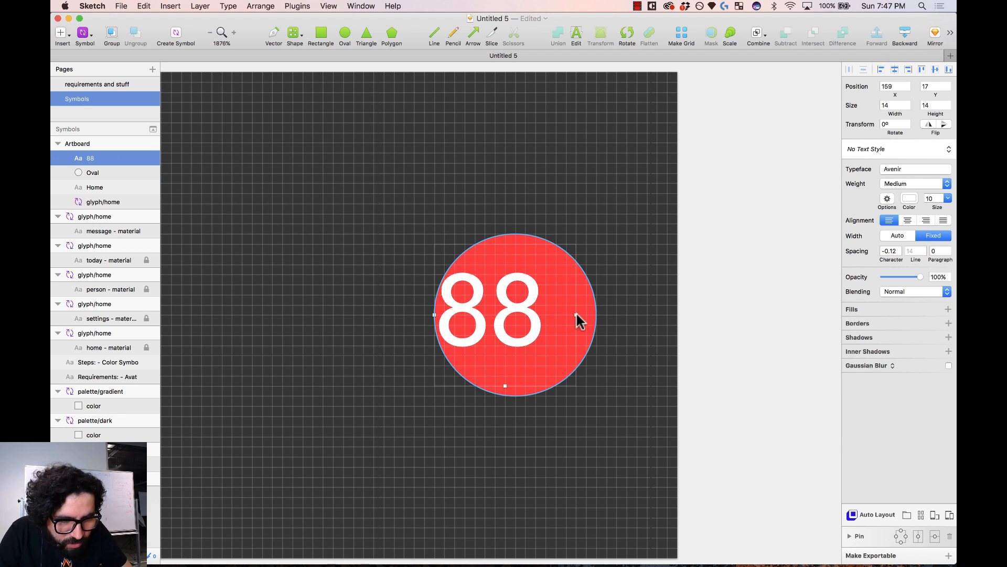
pyautogui.moveTo(576, 315); pyautogui.dragTo(597, 315)
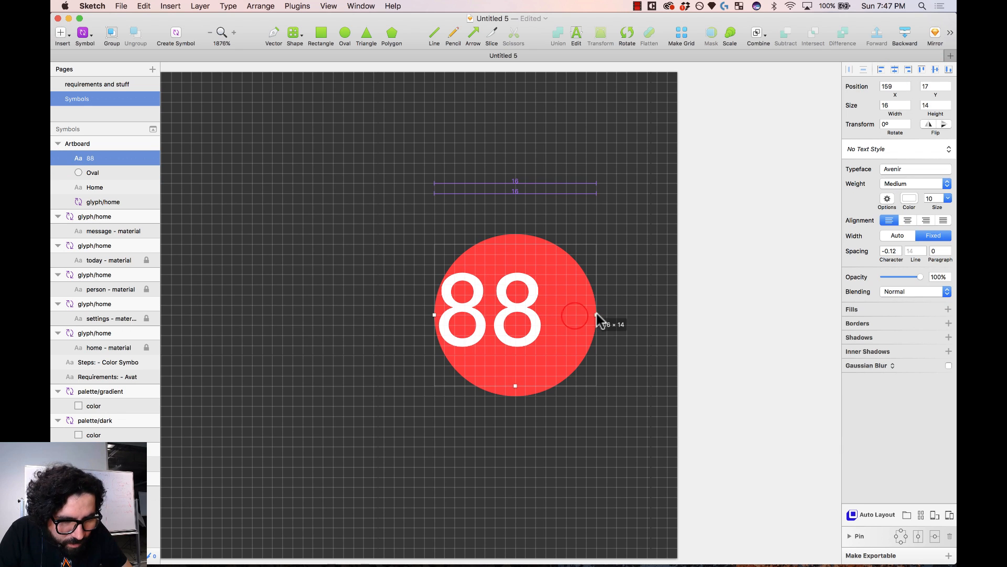
pyautogui.click(907, 220)
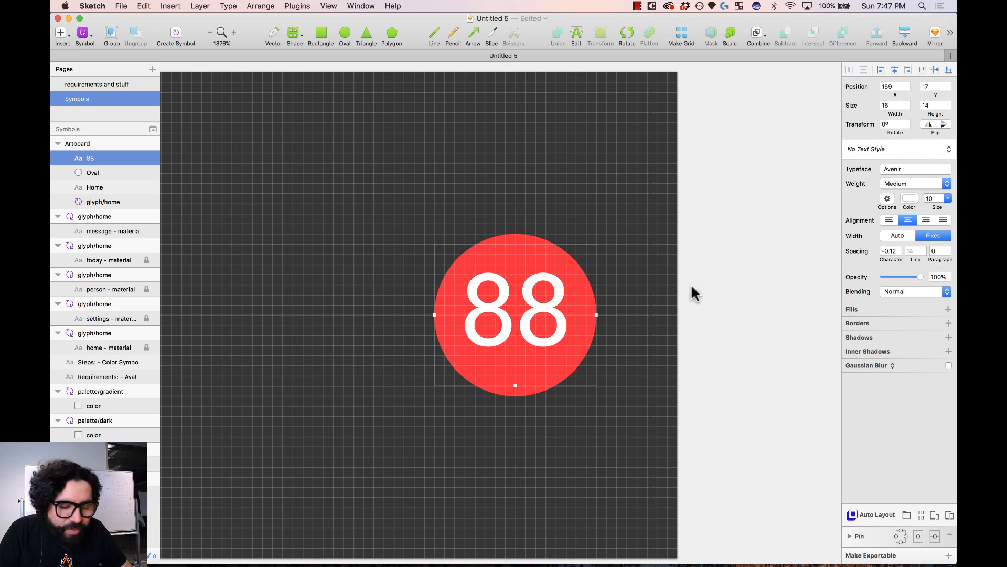
# - Select both the 88 text and the circle together
pyautogui.keyDown('shift'); pyautogui.click(515, 241); pyautogui.keyUp('shift')
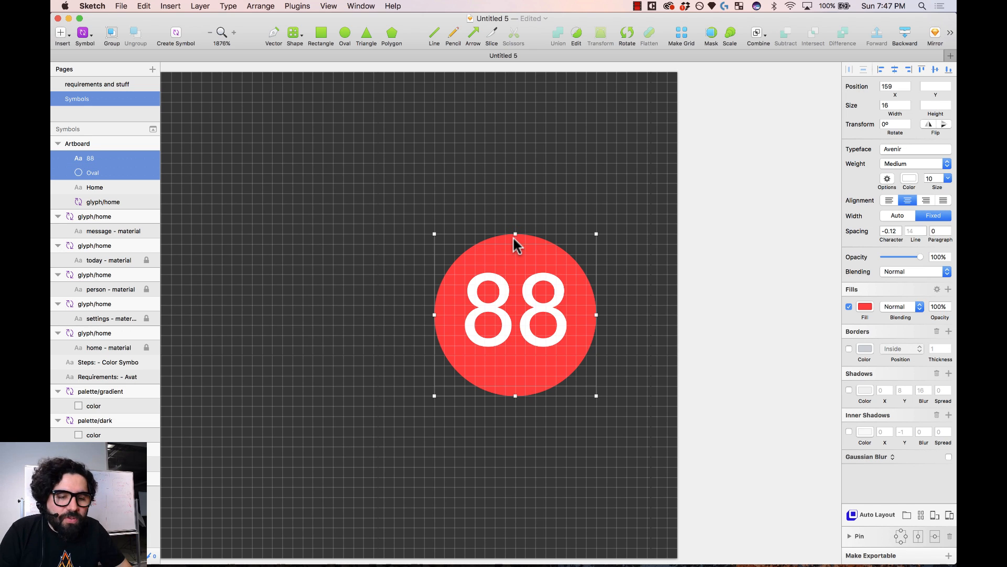
pyautogui.click(692, 258)
pyautogui.click(513, 317)
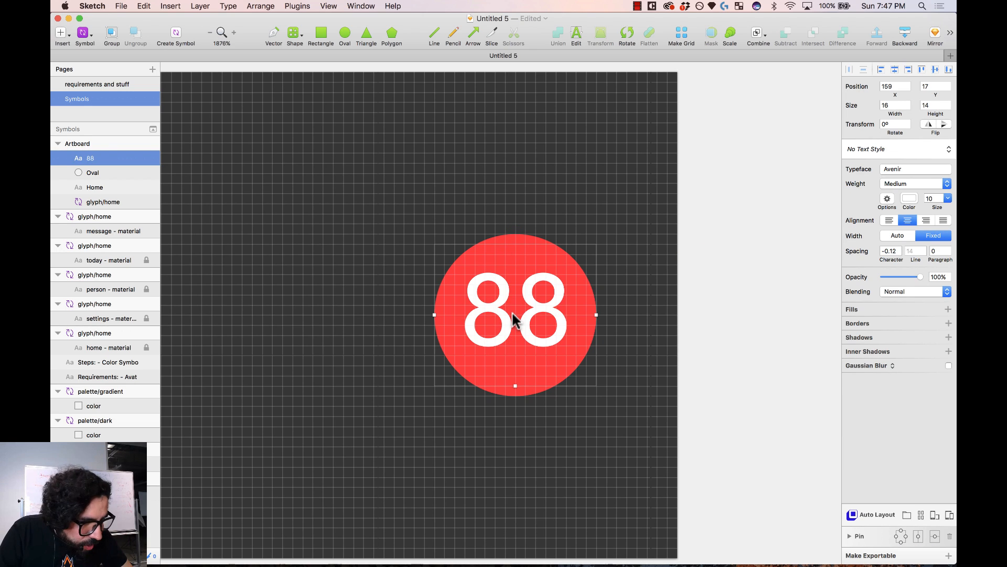
pyautogui.keyDown('shift'); pyautogui.click(512, 241); pyautogui.keyUp('shift')
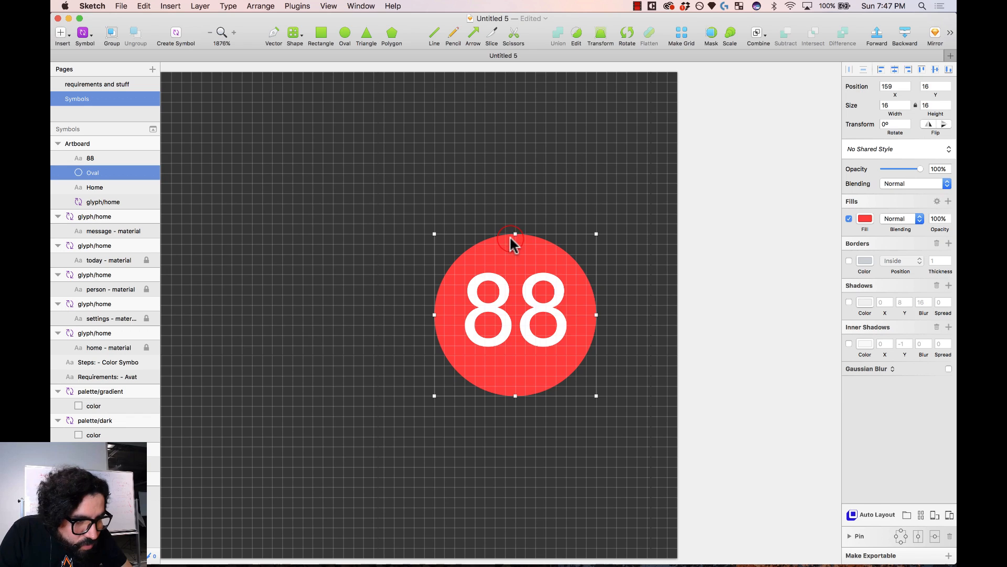
pyautogui.click(538, 313)
pyautogui.keyDown('shift'); pyautogui.click(524, 240); pyautogui.keyUp('shift')
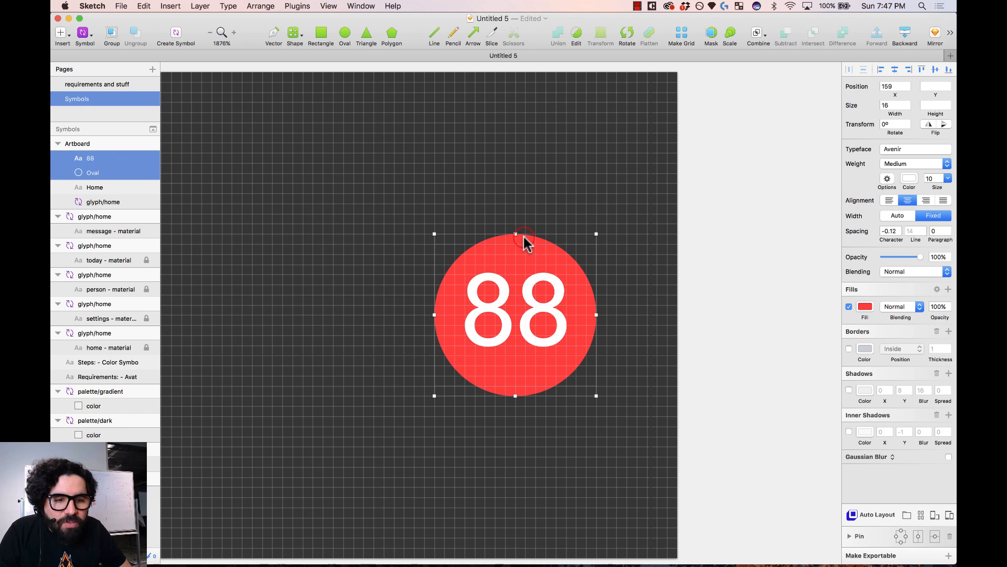
# - Turn the badge into a symbol named menu/notifications
pyautogui.click(176, 32)
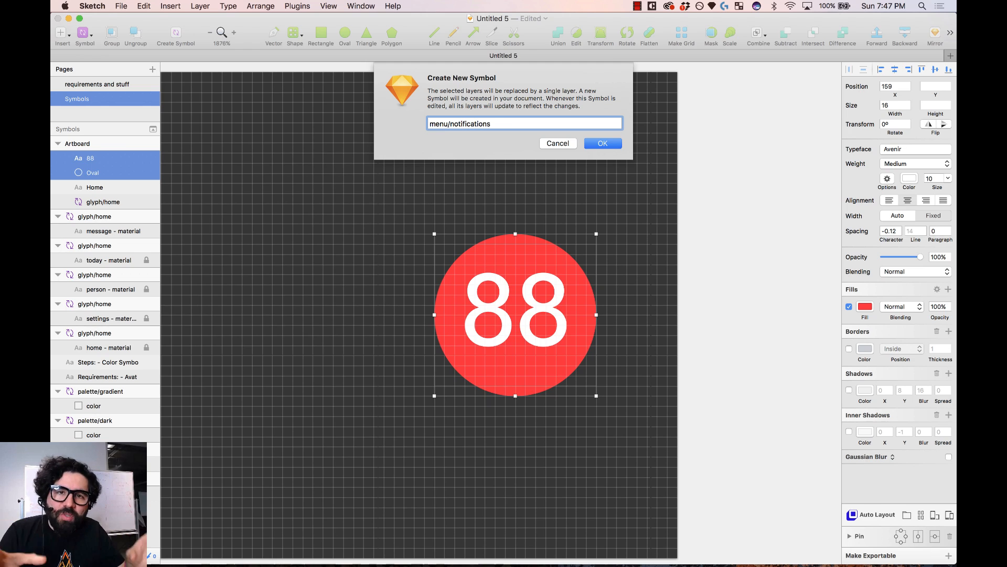
pyautogui.click(611, 149)
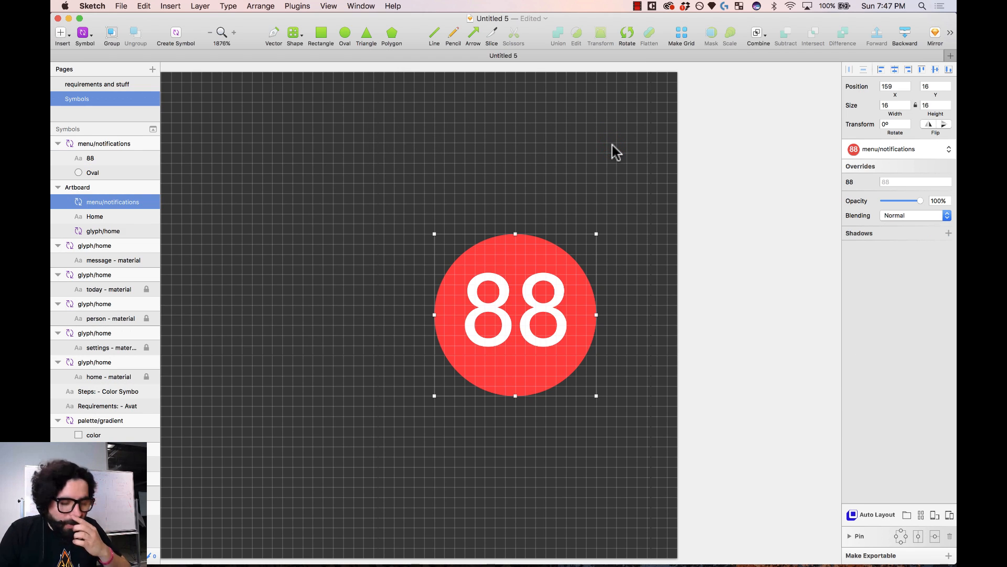
pyautogui.press('super+minus')
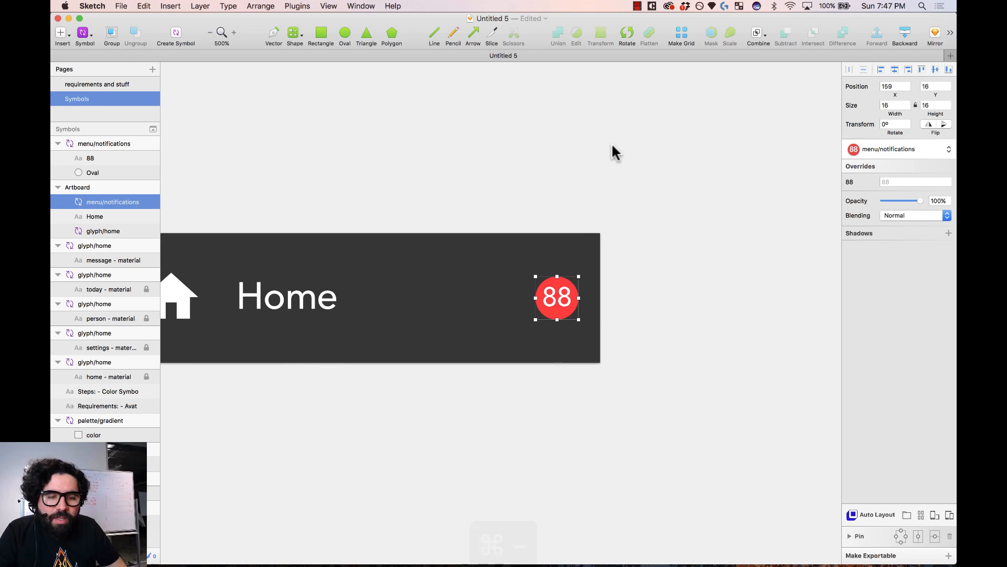
pyautogui.press('super+minus')
pyautogui.moveTo(621, 162); pyautogui.dragTo(225, 501)
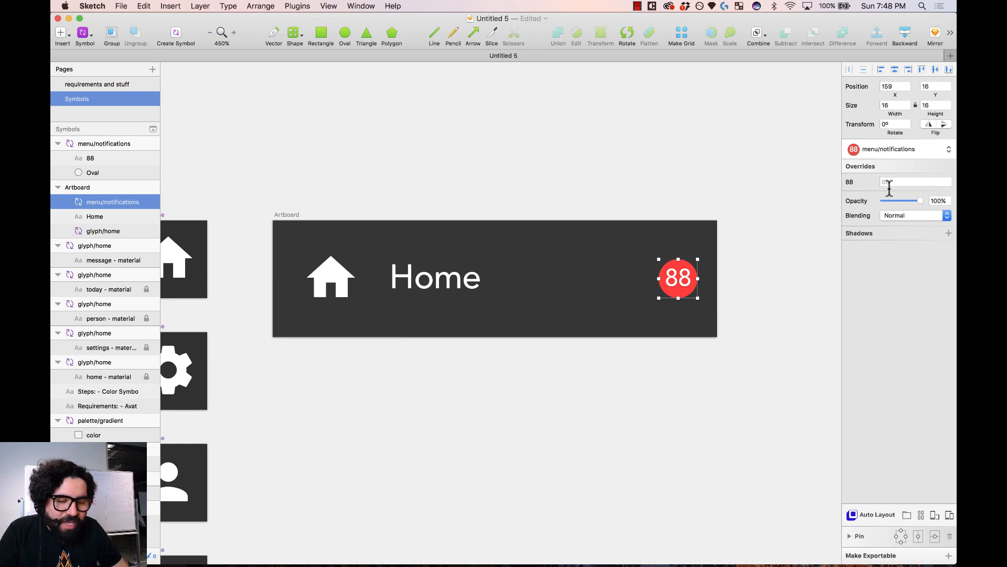
# - Change the number in the badge symbol master from 88 to 2
pyautogui.doubleClick(691, 298)
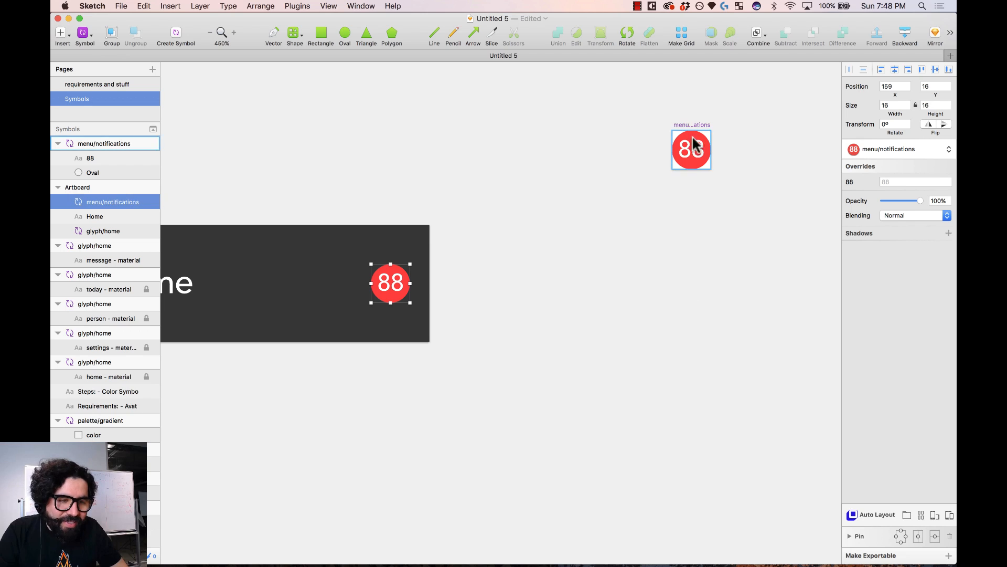
pyautogui.click(697, 152)
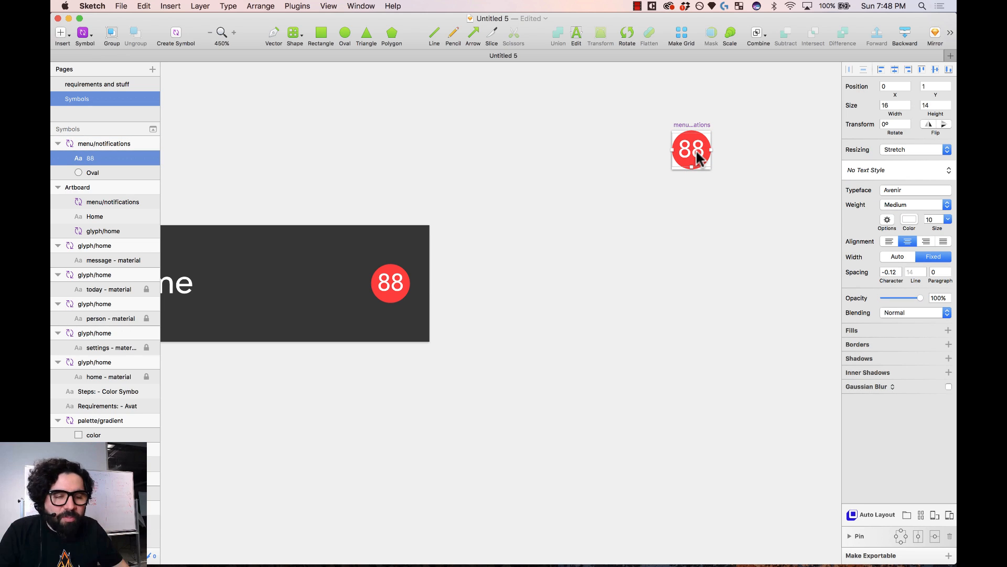
pyautogui.press('Return')
pyautogui.write('2')
pyautogui.click(581, 285)
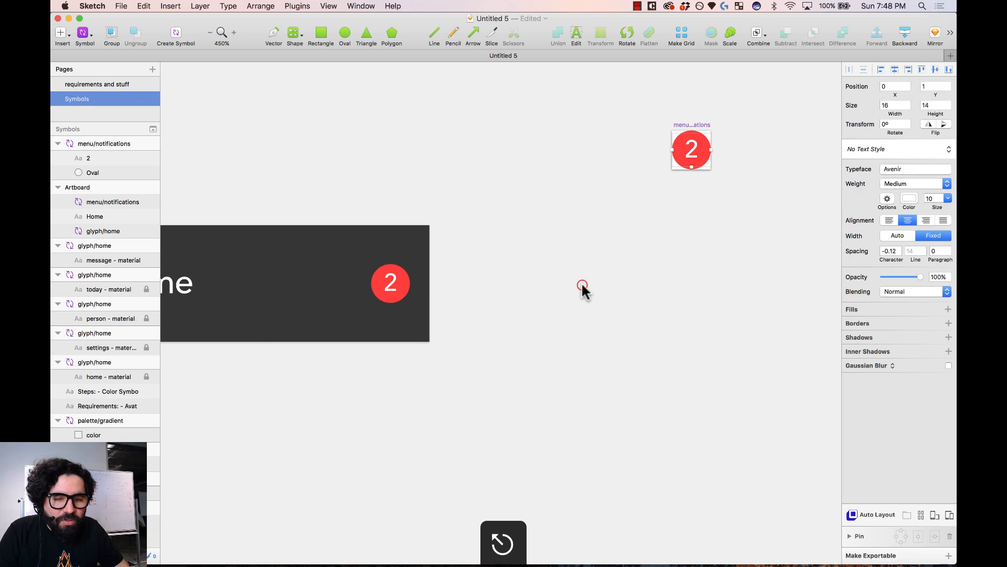
# - Move the badge symbol master below the glyph icons and zoom back in on the Home artboard
pyautogui.hscroll(-5, 609, 286)
pyautogui.press('super+minus')
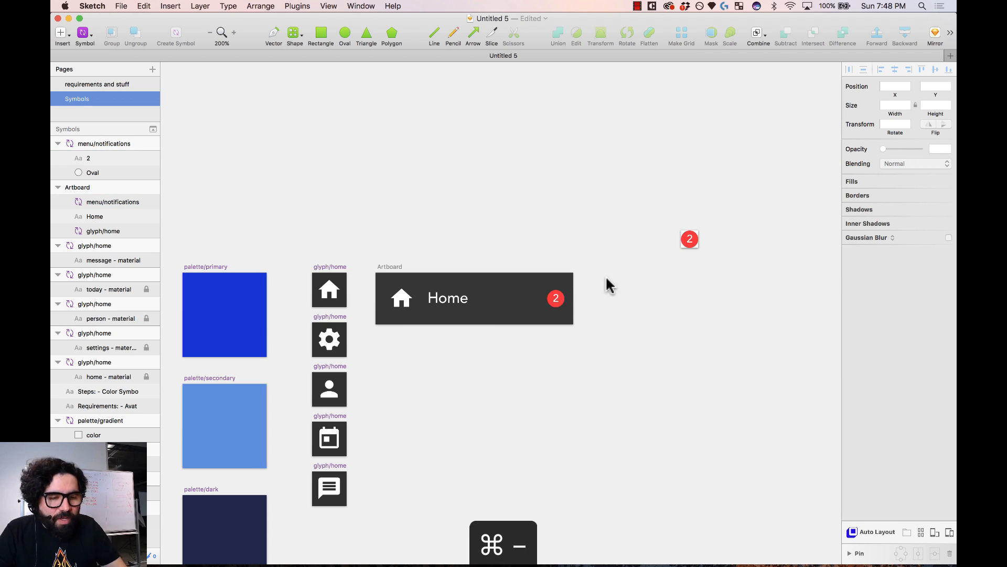
pyautogui.moveTo(690, 237); pyautogui.dragTo(326, 523)
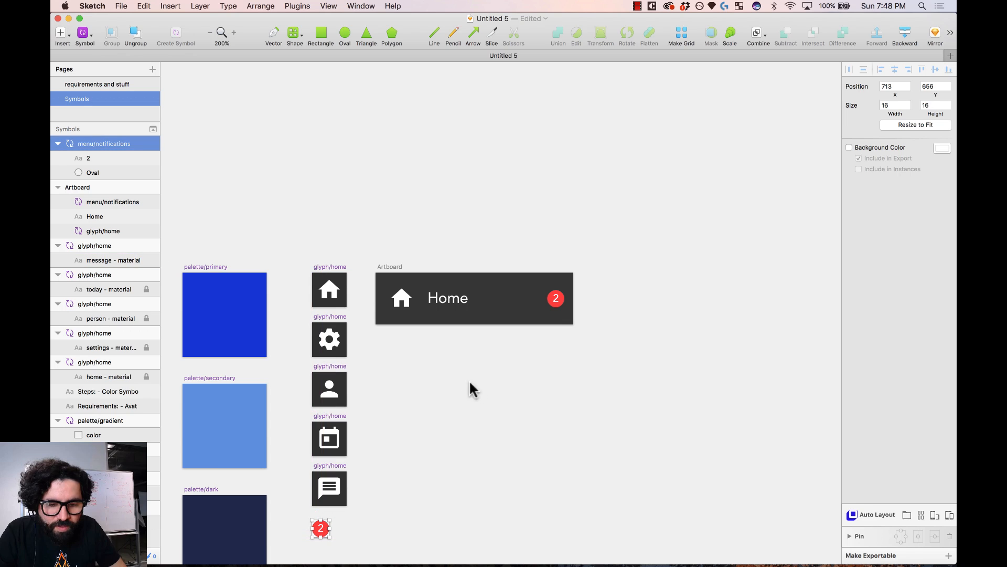
pyautogui.click(461, 406)
pyautogui.moveTo(332, 192); pyautogui.dragTo(619, 428)
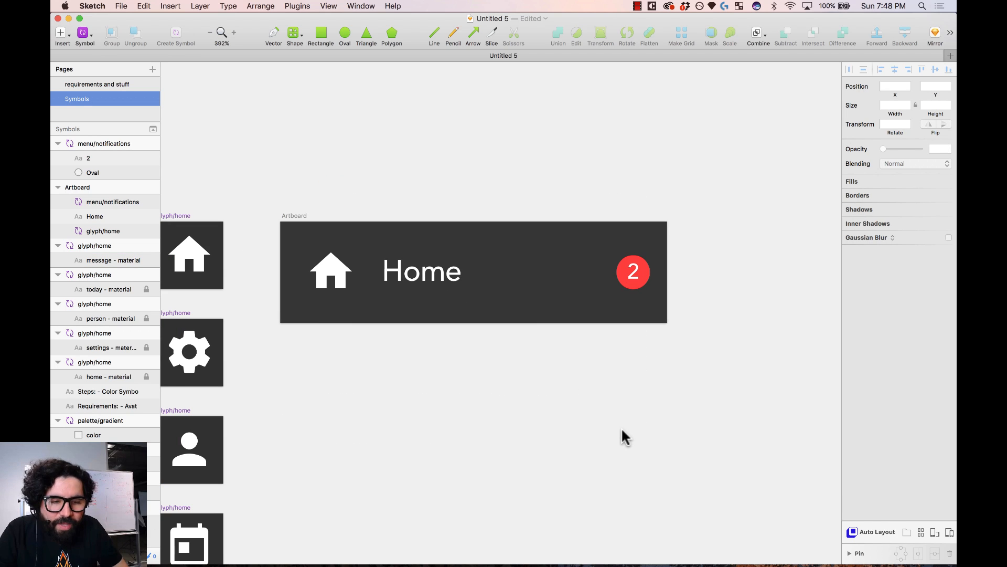
pyautogui.click(613, 426)
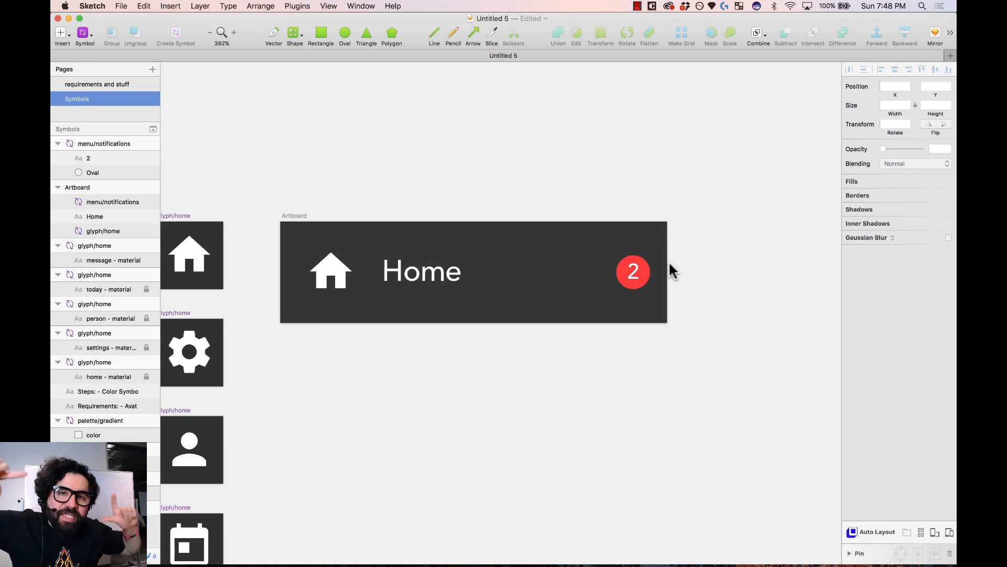
# - Draw a 183×48 rectangle at 0,0 filling the Home artboard, behind the icon, text and badge
pyautogui.click(326, 35)
pyautogui.moveTo(281, 220); pyautogui.dragTo(665, 326)
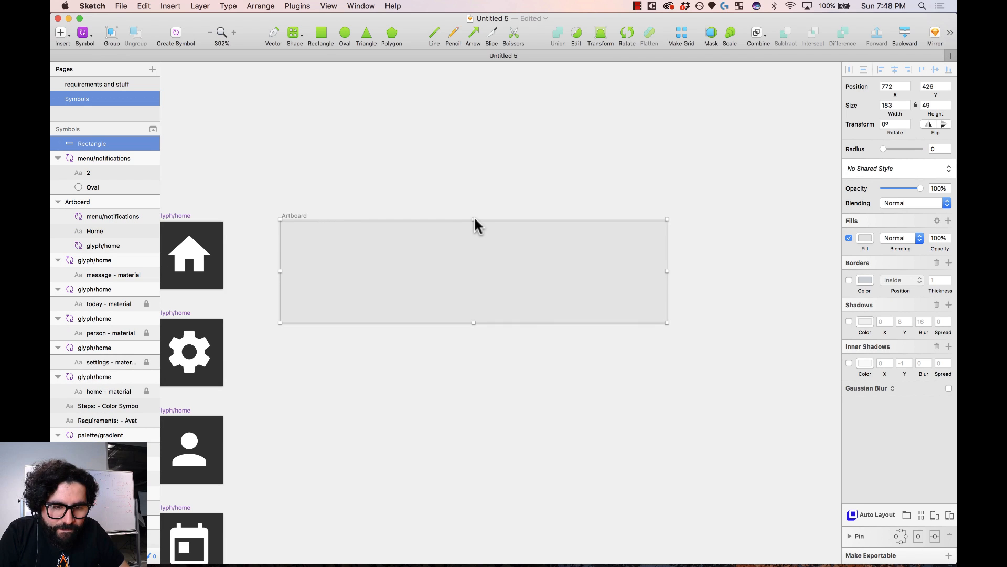
pyautogui.moveTo(474, 220); pyautogui.dragTo(474, 222)
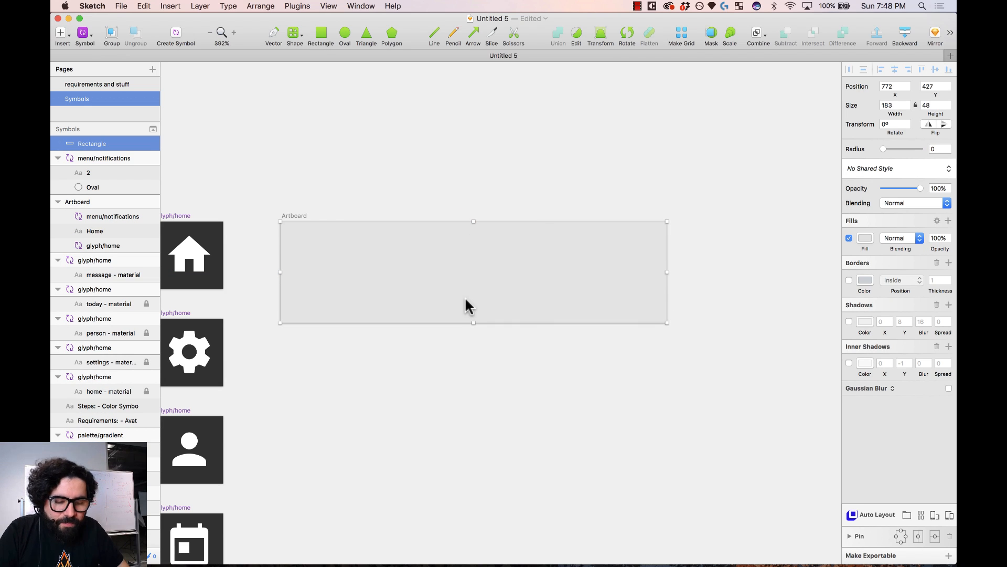
pyautogui.press('ctrl+alt+super+Down')
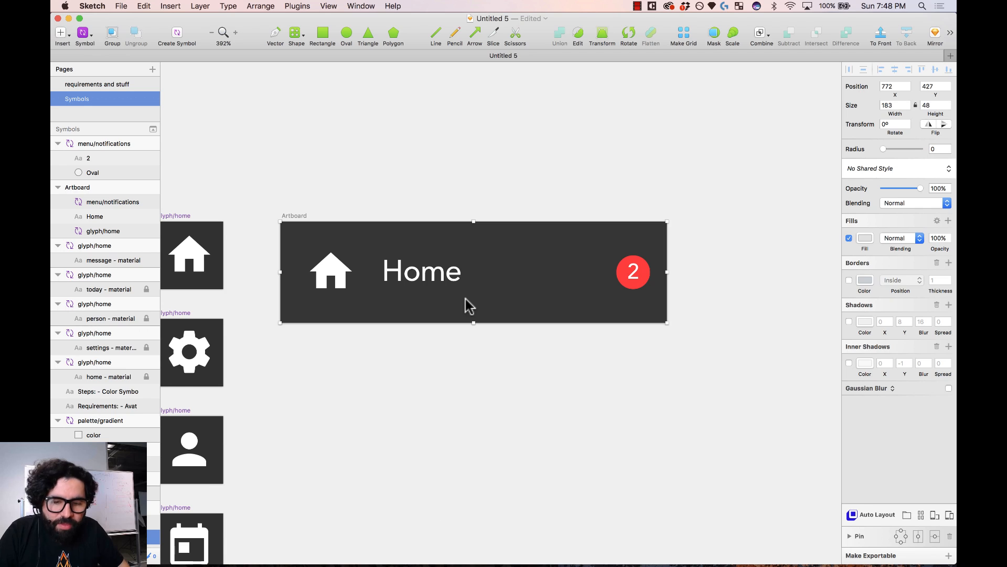
pyautogui.click(459, 178)
pyautogui.click(424, 253)
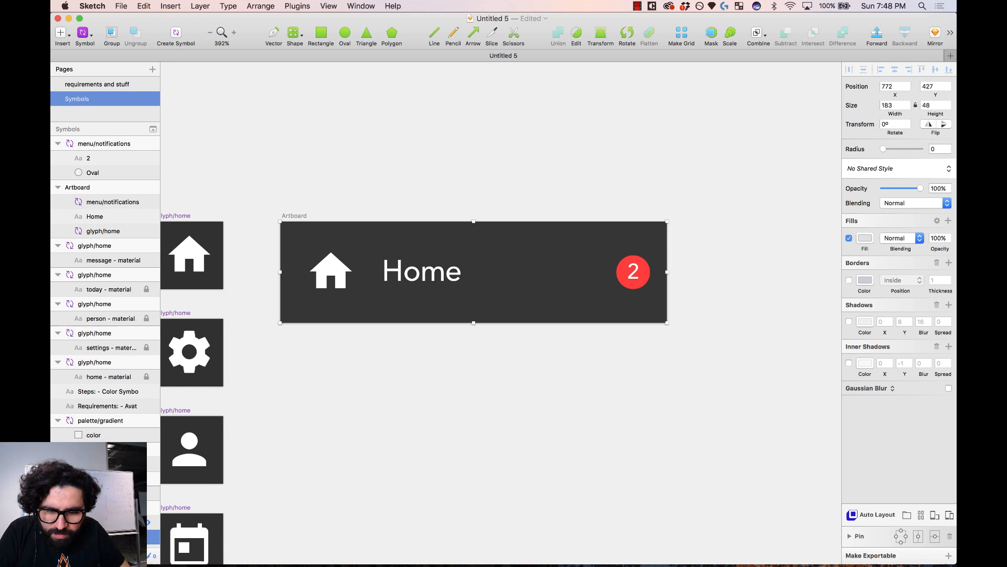
pyautogui.click(444, 399)
pyautogui.click(356, 249)
pyautogui.click(424, 238)
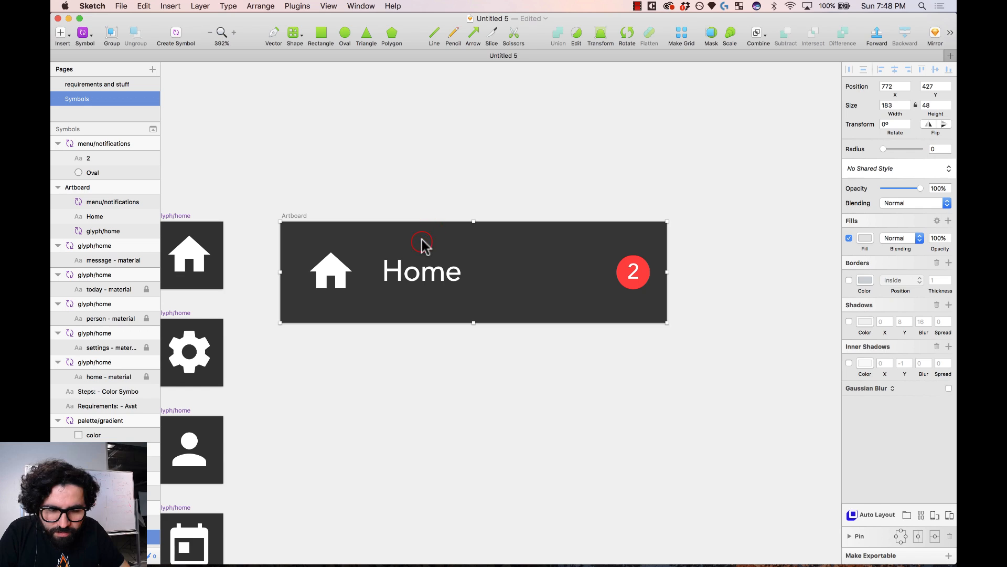
pyautogui.moveTo(420, 245); pyautogui.dragTo(462, 192)
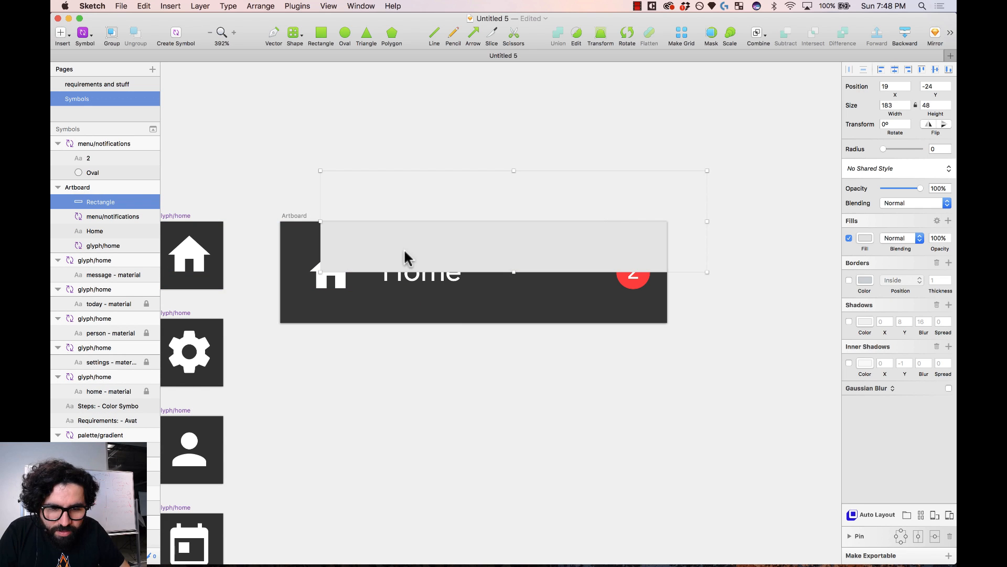
pyautogui.moveTo(405, 250); pyautogui.dragTo(373, 301)
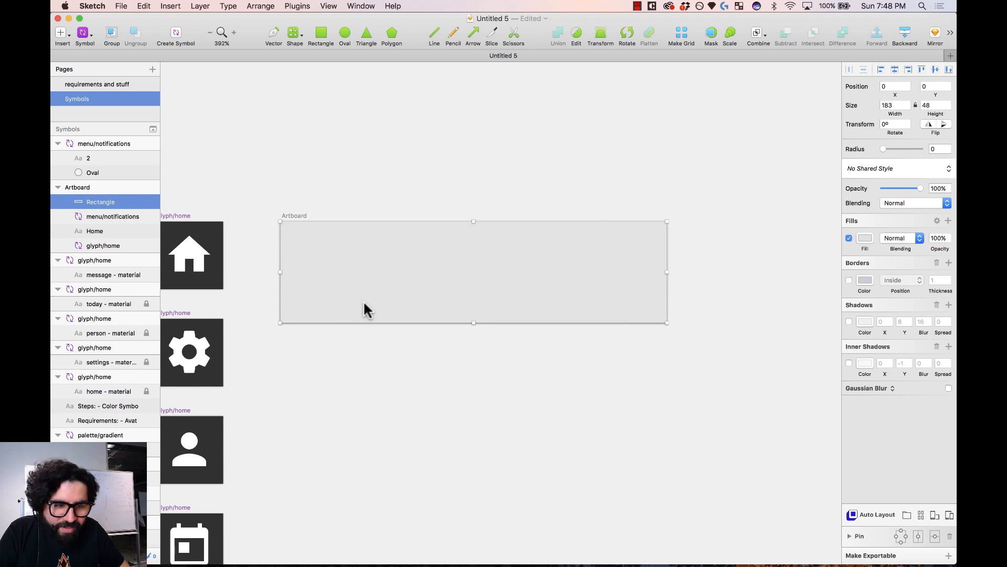
pyautogui.press('ctrl+alt+super+Down')
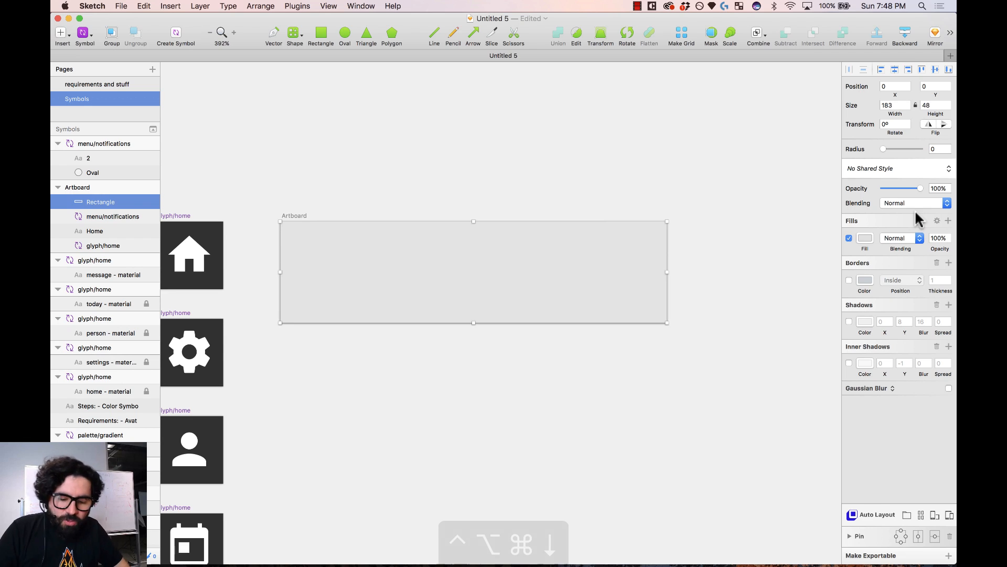
# - Give the rectangle a white fill at 20% opacity
pyautogui.click(865, 239)
pyautogui.moveTo(870, 287); pyautogui.dragTo(803, 247)
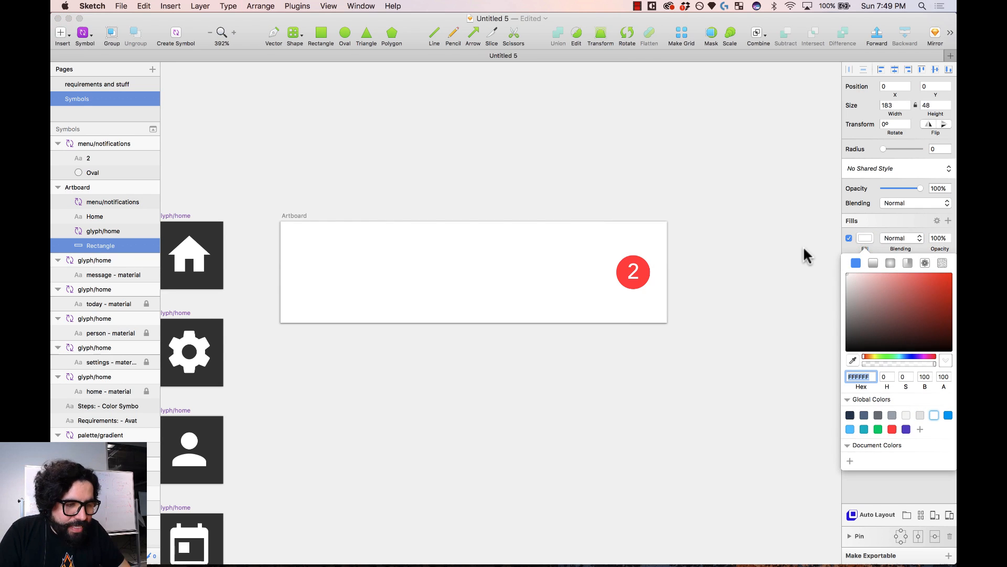
pyautogui.click(934, 238)
pyautogui.press('super+z')
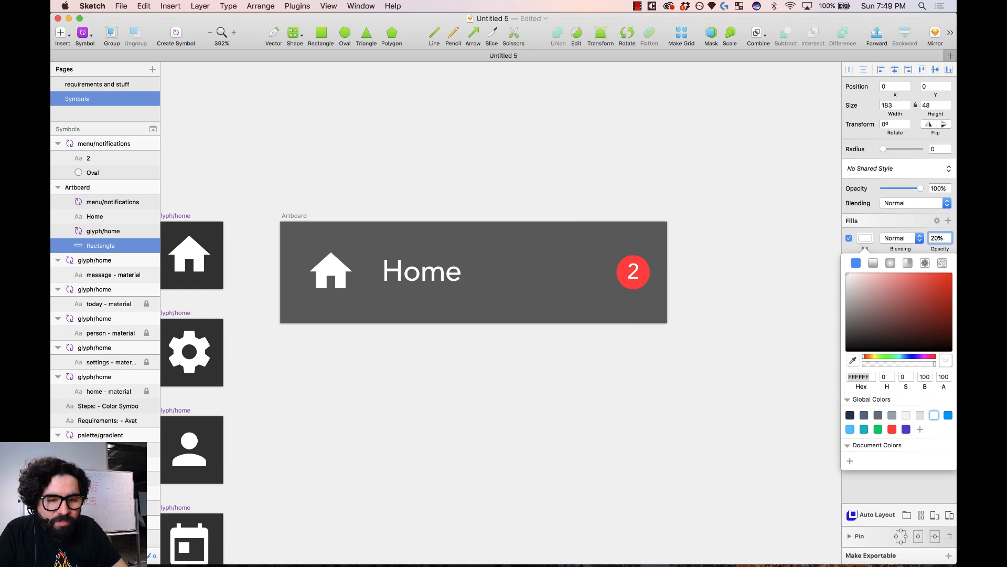
pyautogui.click(631, 365)
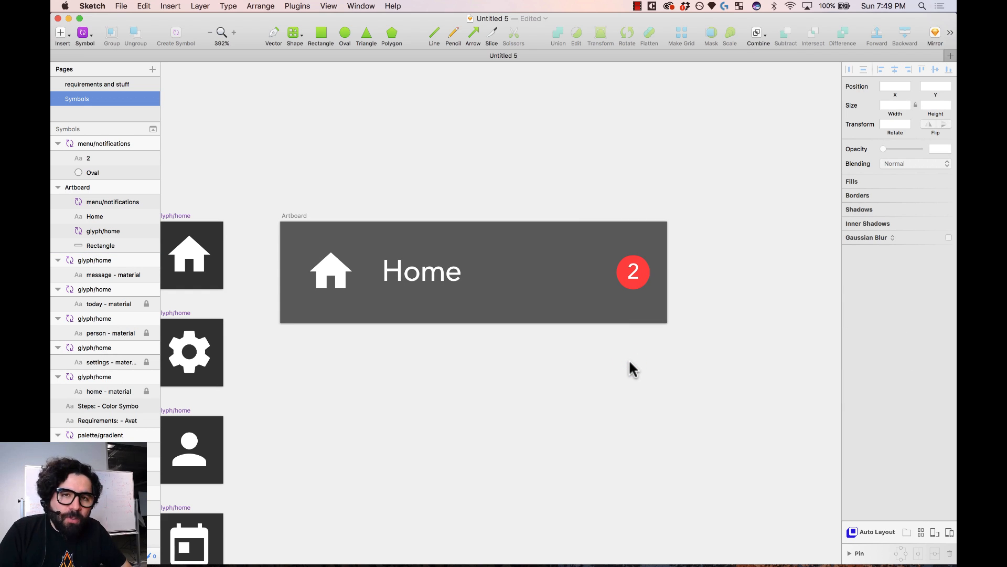
# - Rename the rectangle layer to state/selected
pyautogui.click(542, 265)
pyautogui.click(422, 239)
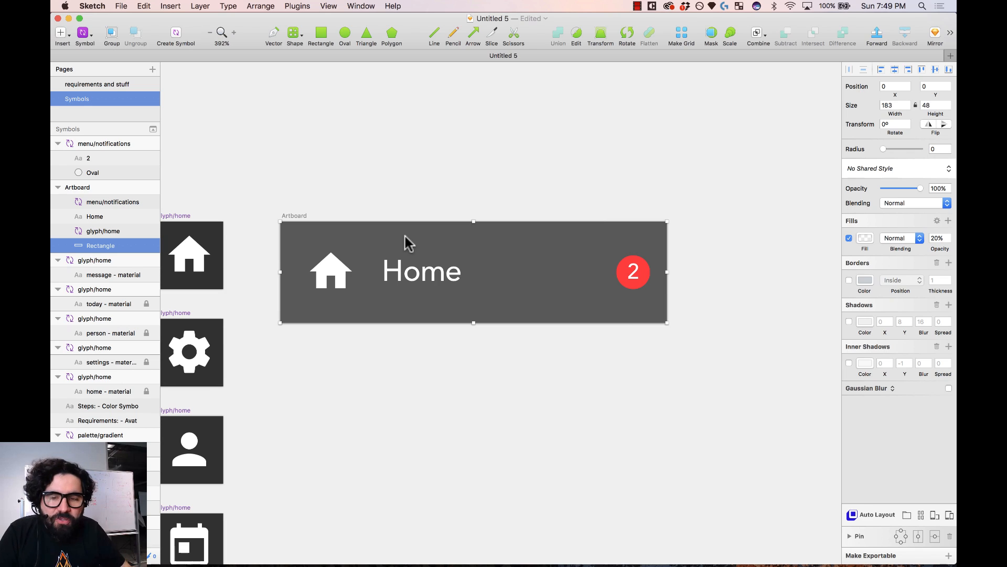
pyautogui.doubleClick(101, 245)
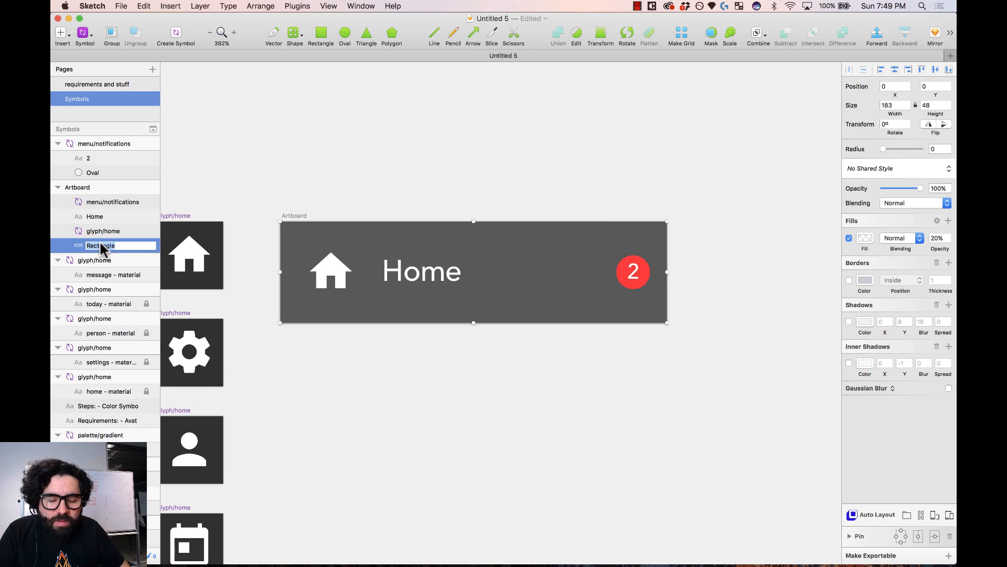
pyautogui.write('selected')
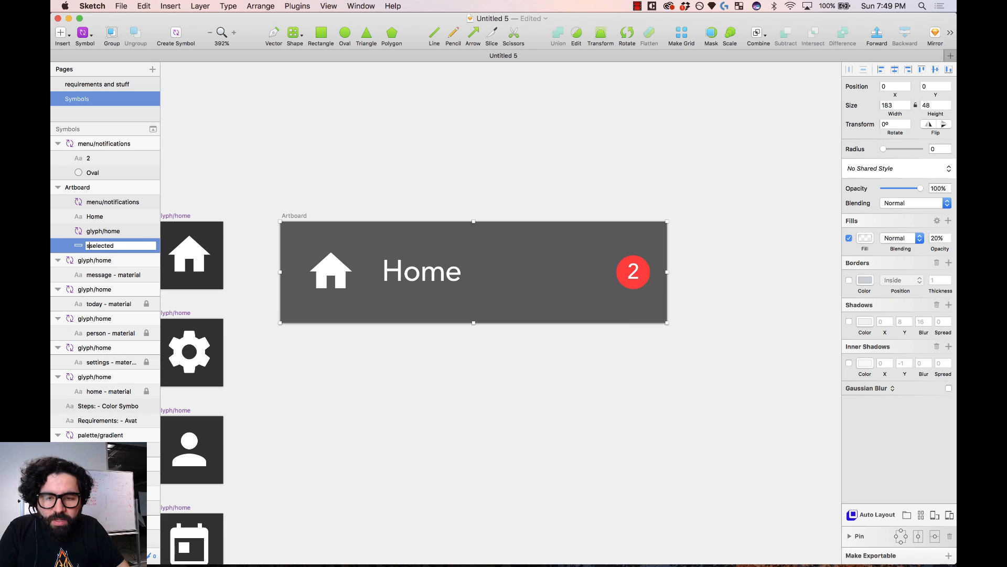
pyautogui.press('Return')
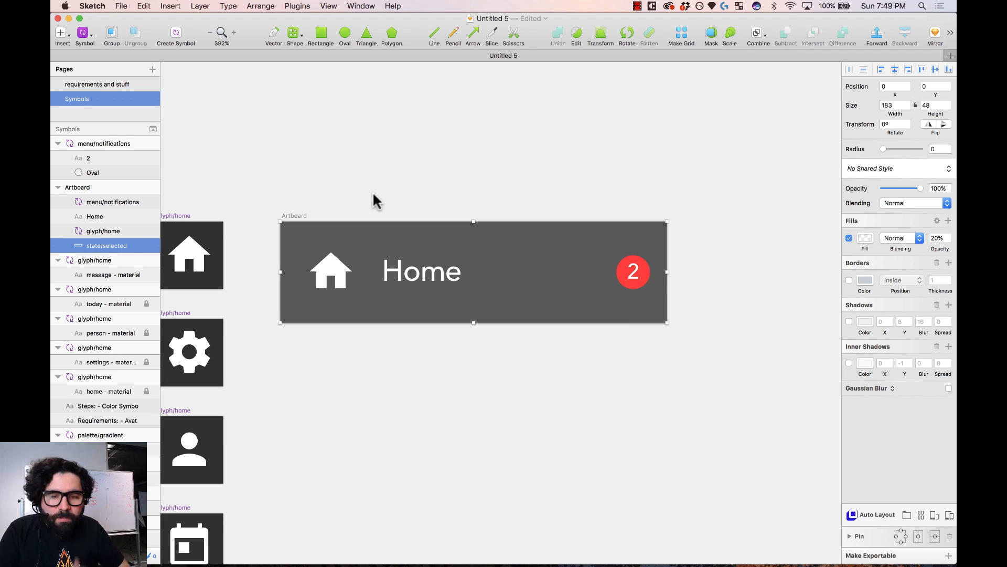
# - Make state/selected a symbol and place its 183×48 master artboard below the Home artboard
pyautogui.click(176, 35)
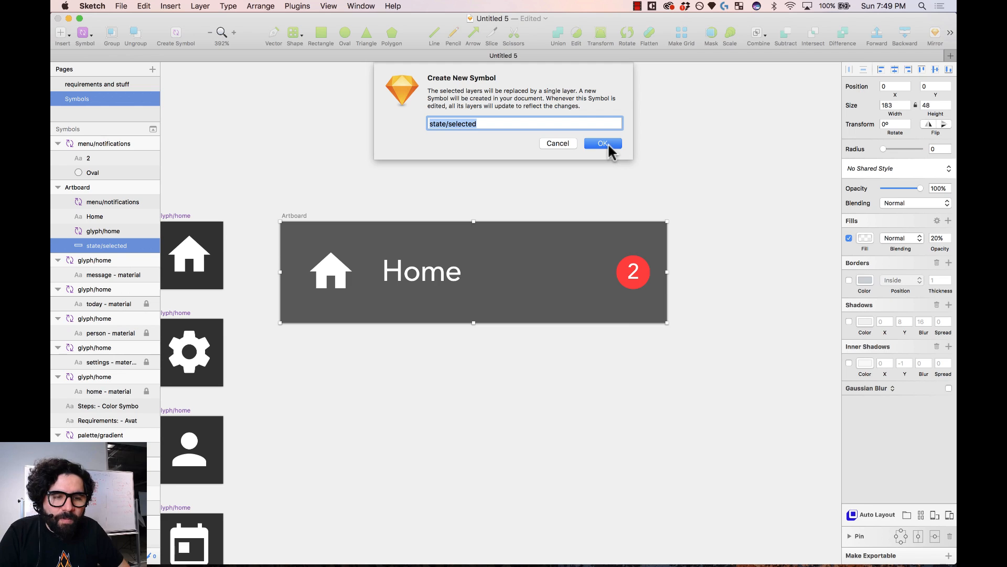
pyautogui.click(604, 144)
pyautogui.press('super+minus')
pyautogui.press('super+minus')
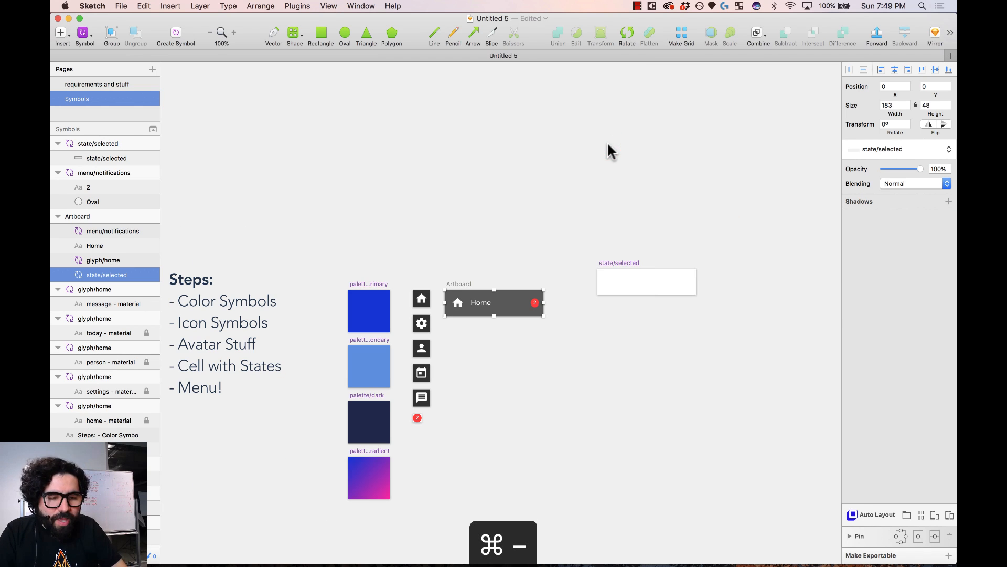
pyautogui.click(618, 281)
pyautogui.moveTo(617, 266); pyautogui.dragTo(461, 327)
pyautogui.press('z')
pyautogui.moveTo(411, 241); pyautogui.dragTo(546, 365)
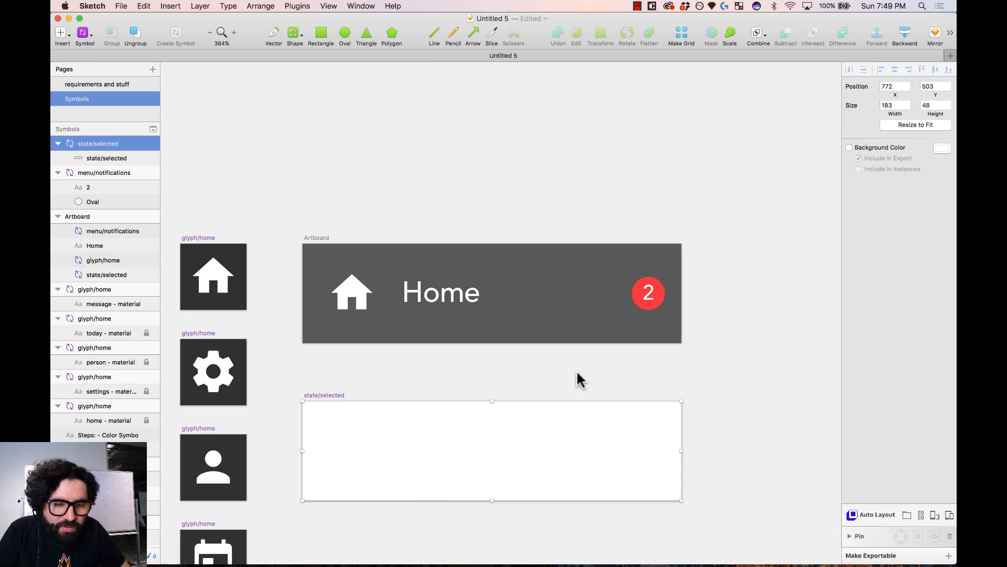
pyautogui.click(326, 236)
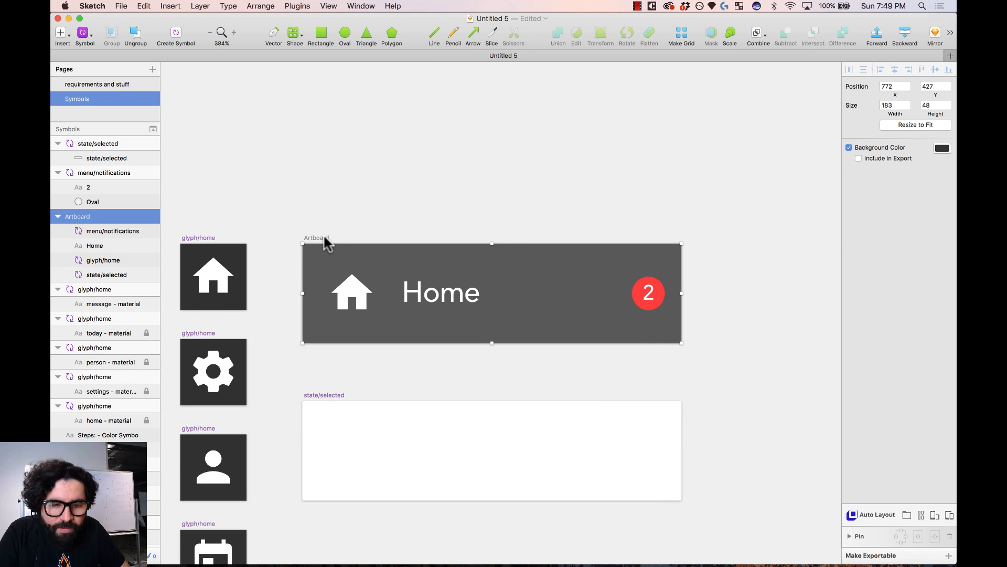
pyautogui.scroll(-2, 323, 315)
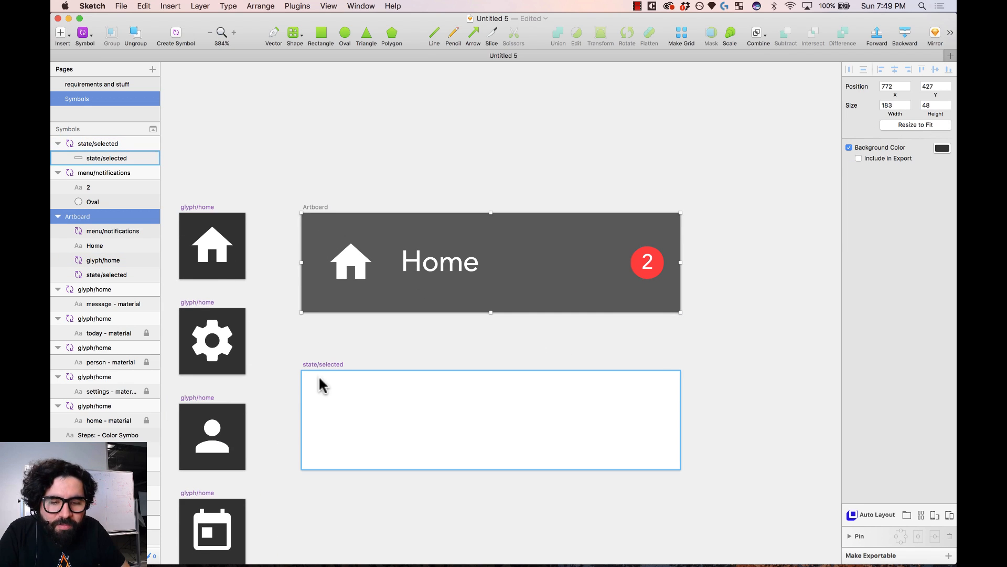
pyautogui.click(324, 365)
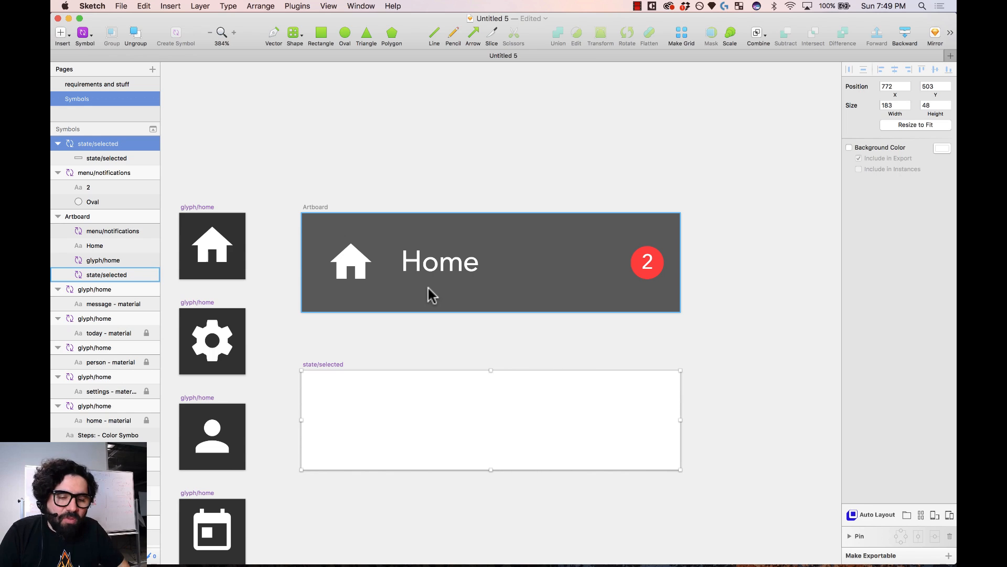
# - Narrow the state/selected artboard and its highlight rectangle to 167 px wide
pyautogui.press('shift+super+Left')
pyautogui.press('shift+super+Left')
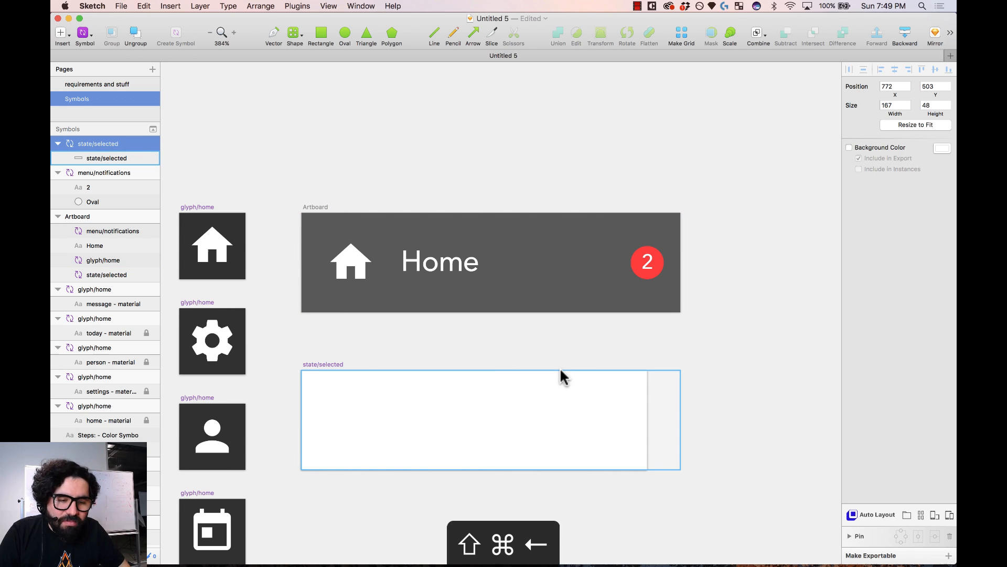
pyautogui.click(668, 393)
pyautogui.moveTo(680, 419); pyautogui.dragTo(646, 427)
# - Widen the selected-state background to span the full 183 px Home cell
pyautogui.click(682, 403)
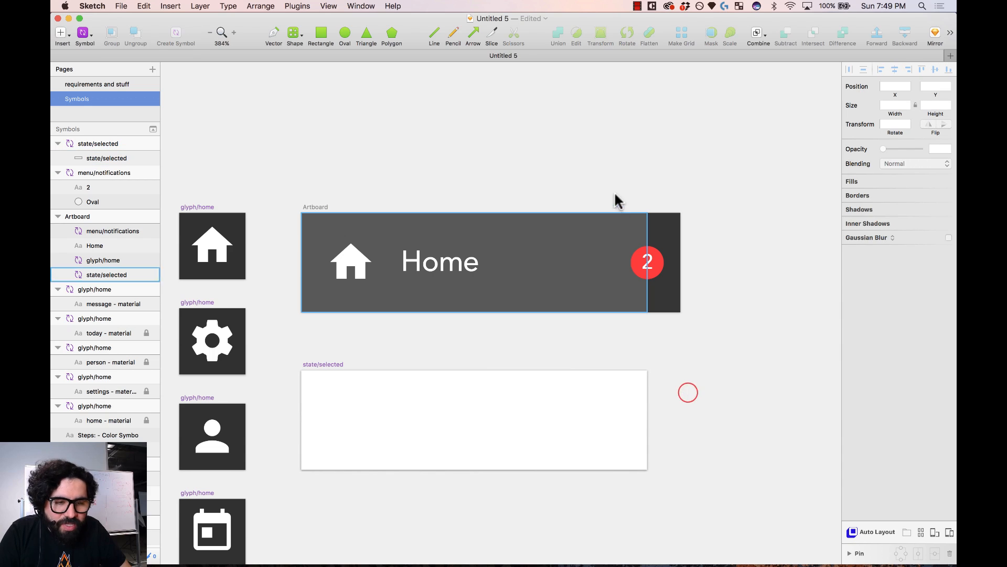
pyautogui.click(603, 231)
pyautogui.moveTo(648, 263); pyautogui.dragTo(679, 263)
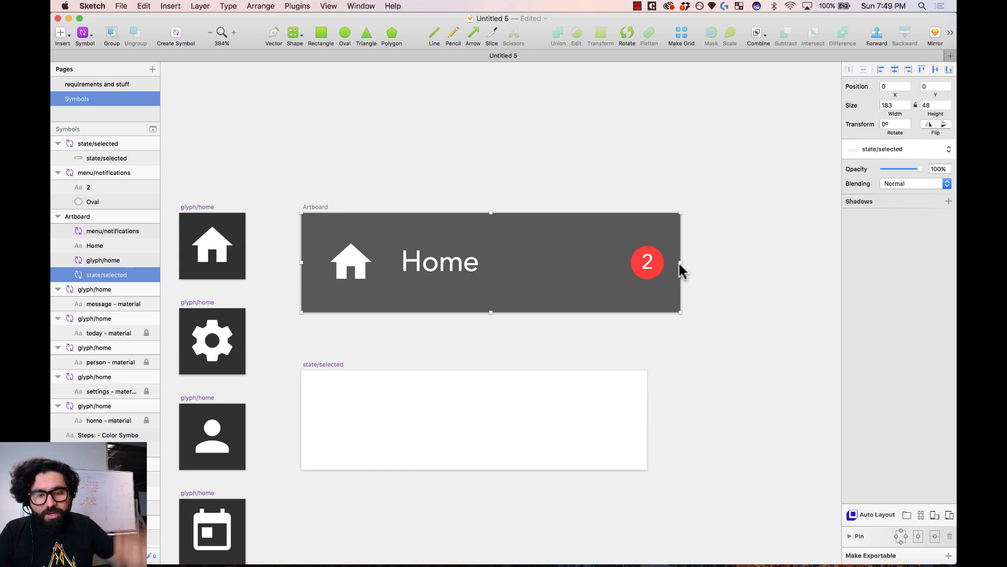
# - Check the Home cell's badge, home icon and selected-state background layers one by one
pyautogui.click(370, 356)
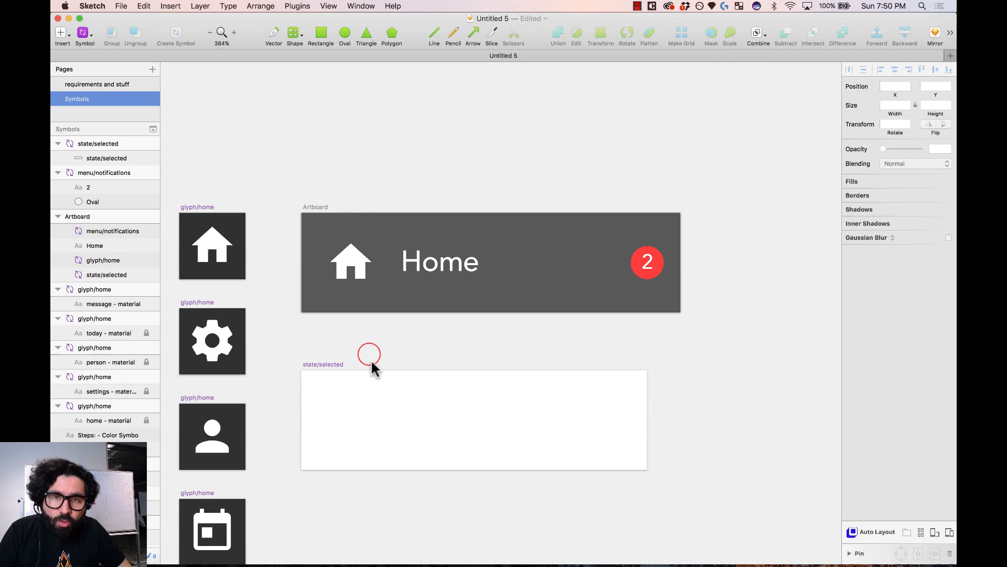
pyautogui.click(317, 208)
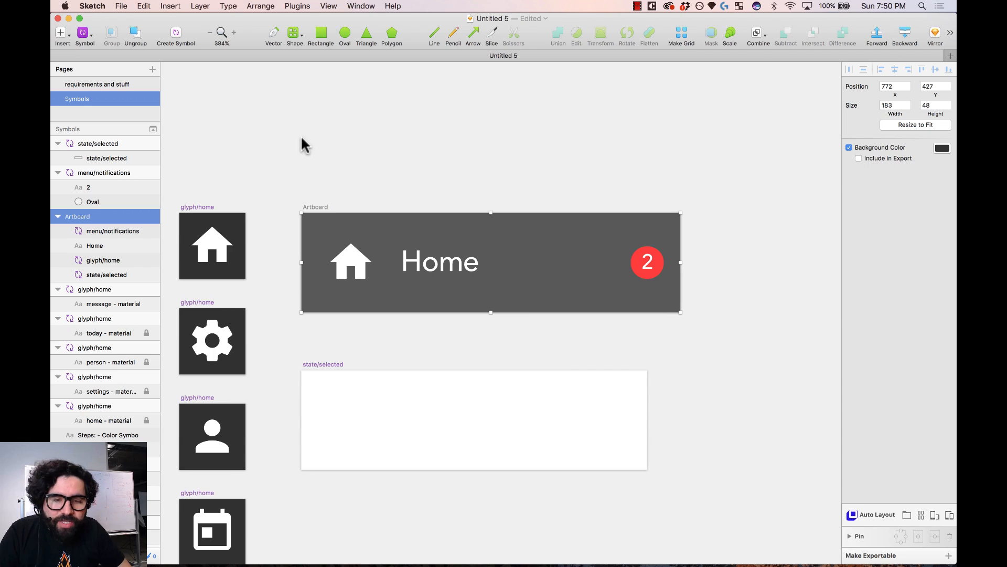
pyautogui.click(710, 168)
pyautogui.click(655, 265)
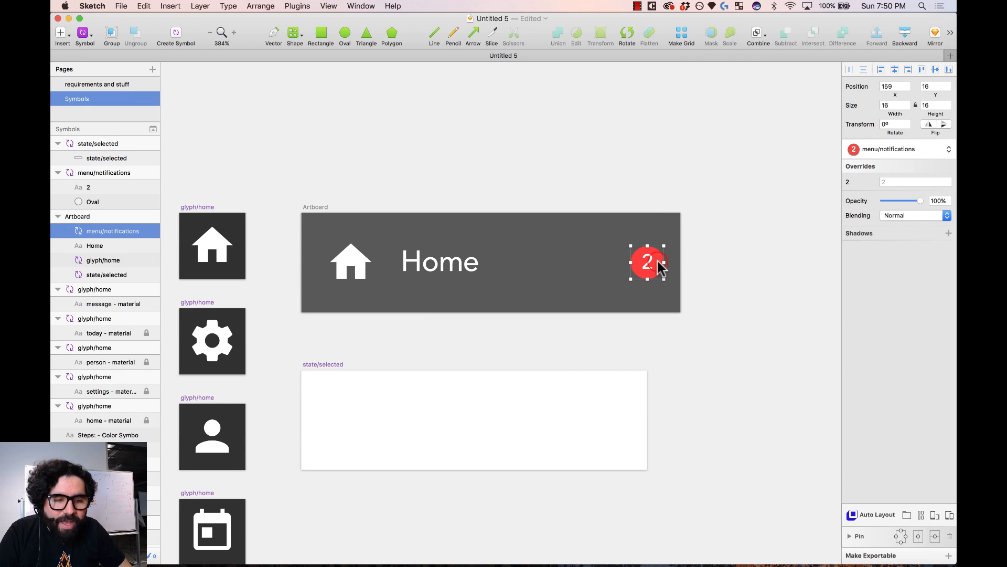
pyautogui.click(348, 266)
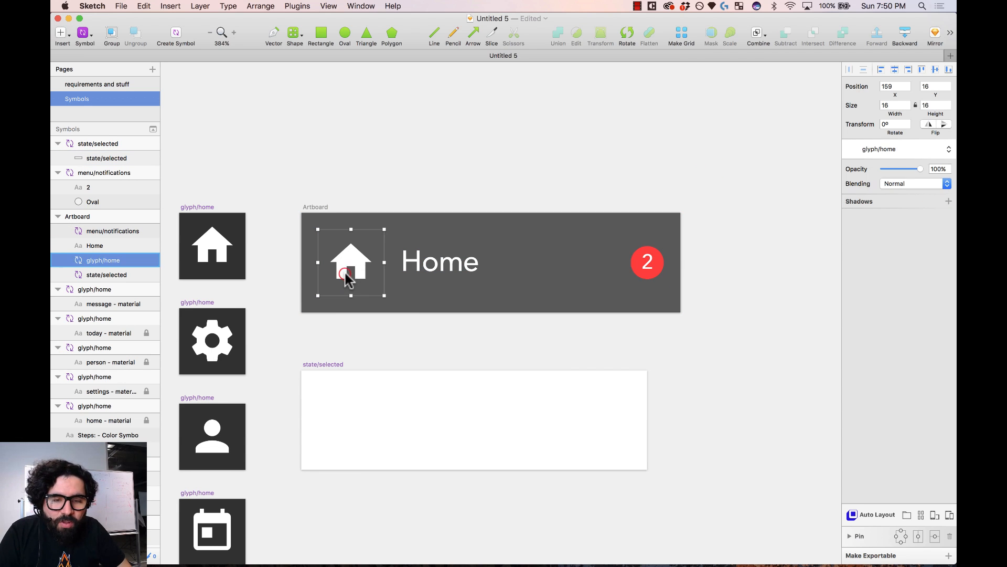
pyautogui.click(472, 220)
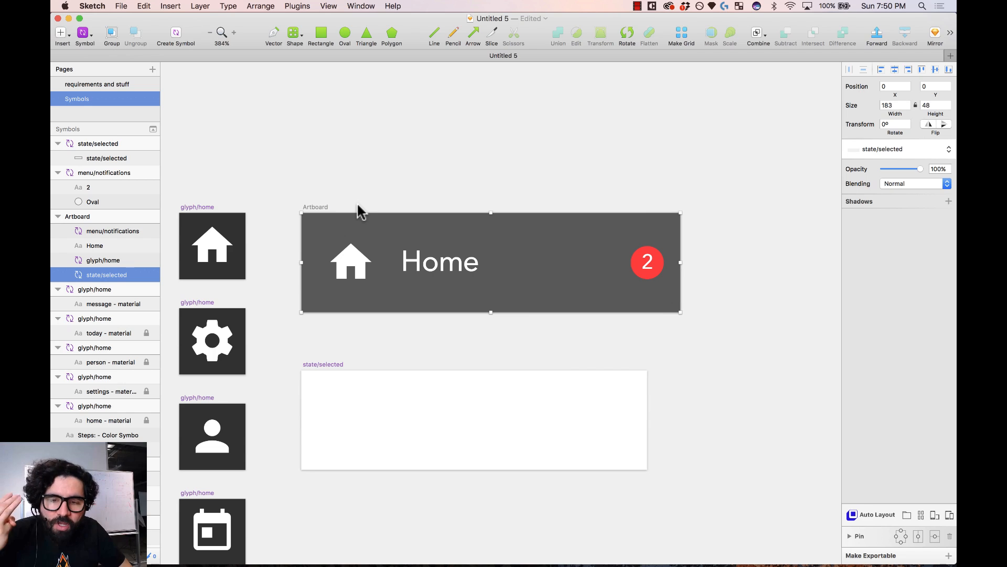
# - Move the Home text layer to the top and the badge below the home icon
pyautogui.click(114, 246)
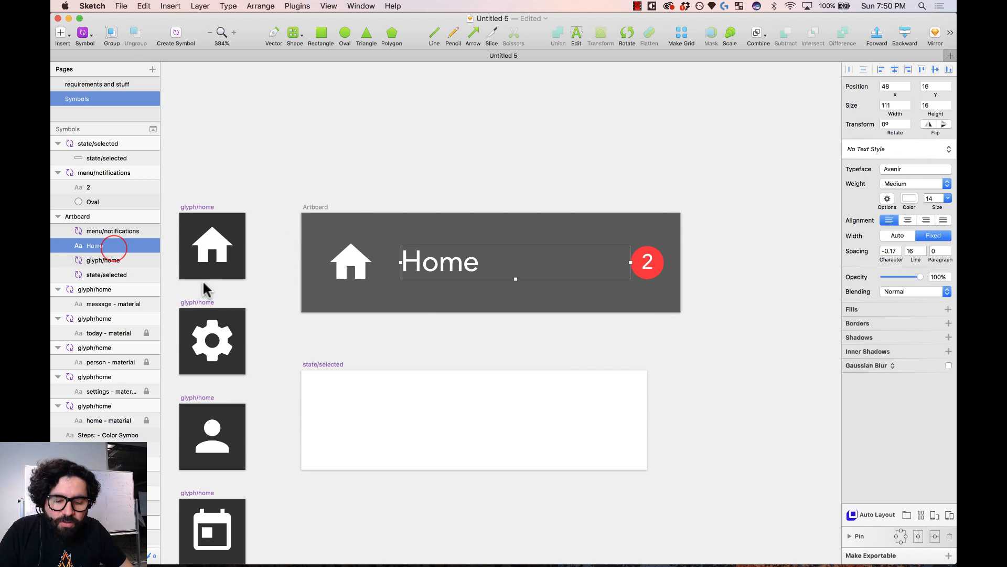
pyautogui.press('alt')
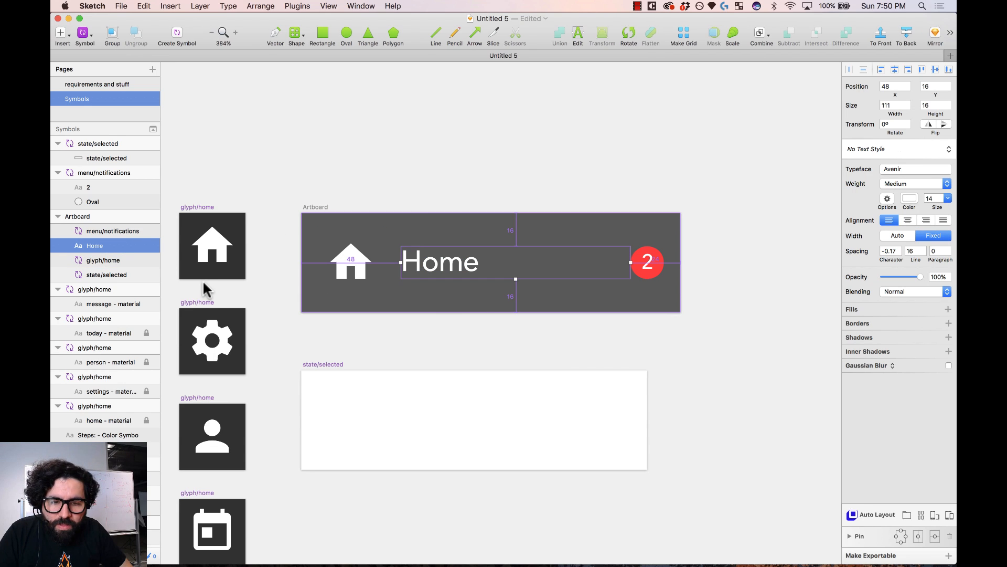
pyautogui.press('alt+super+Up')
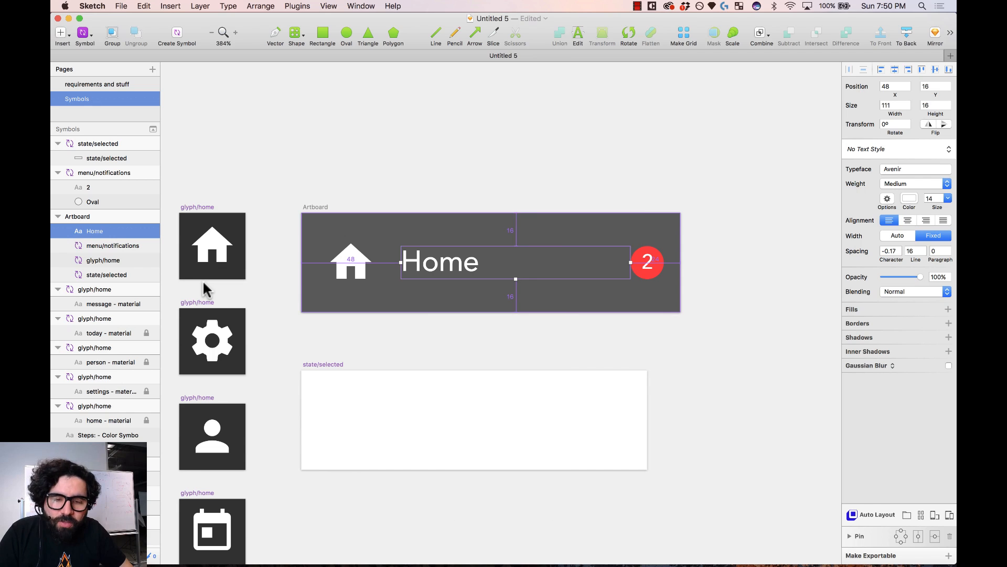
pyautogui.click(126, 246)
pyautogui.press('alt+super+Down')
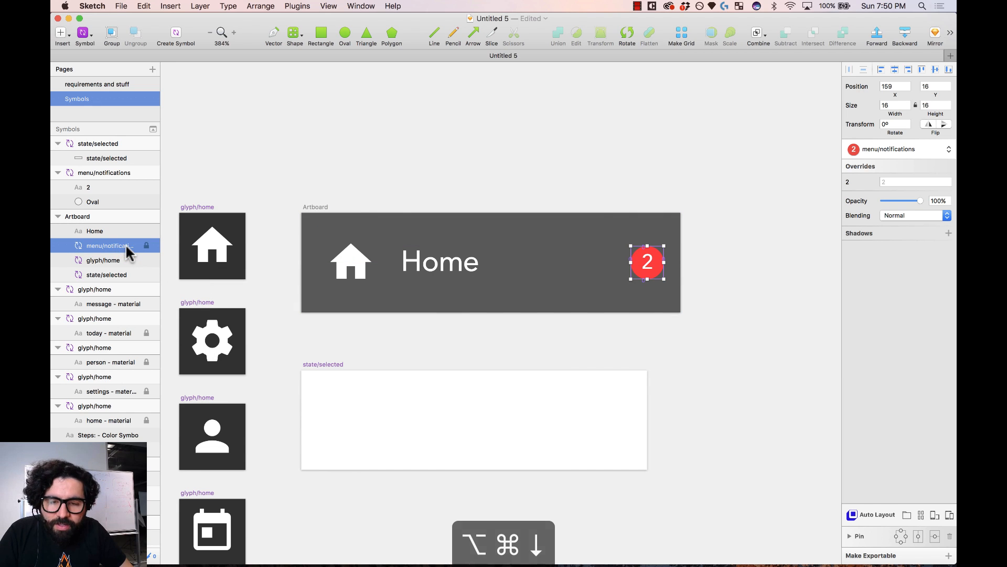
pyautogui.click(122, 246)
pyautogui.click(120, 260)
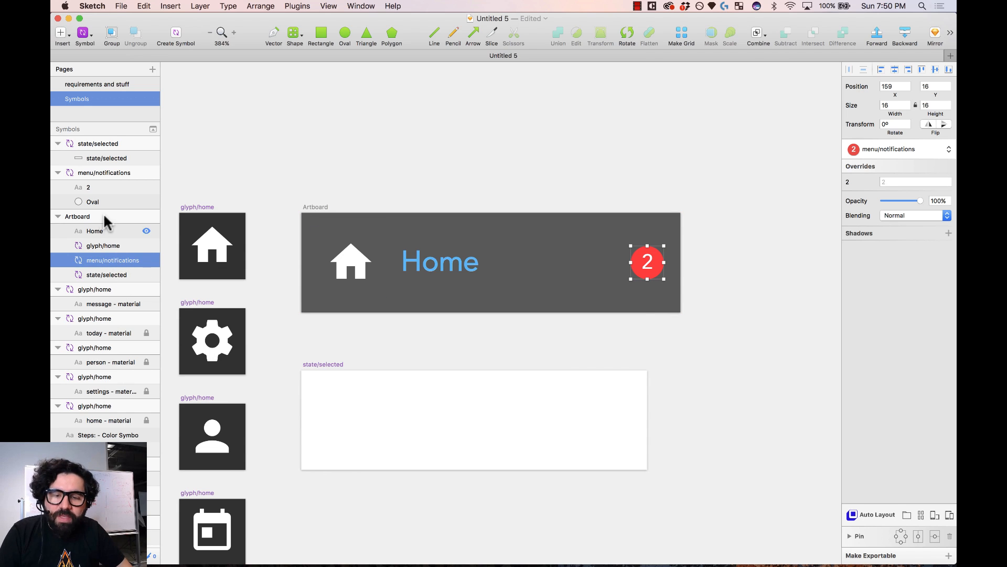
# - Rename the badge layer 'Notification' and the home icon layer 'Icon'
pyautogui.doubleClick(104, 260)
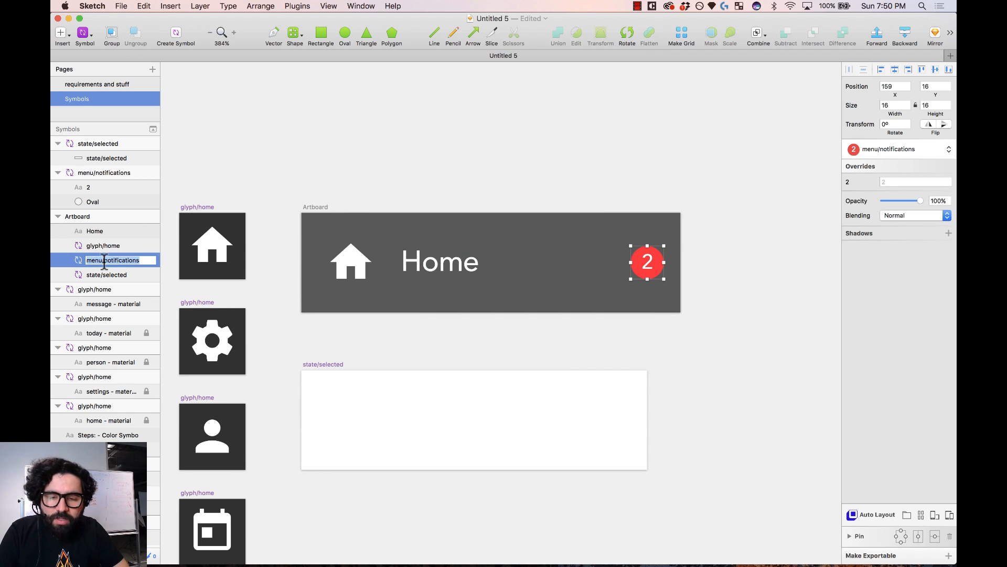
pyautogui.write('Notification')
pyautogui.press('Return')
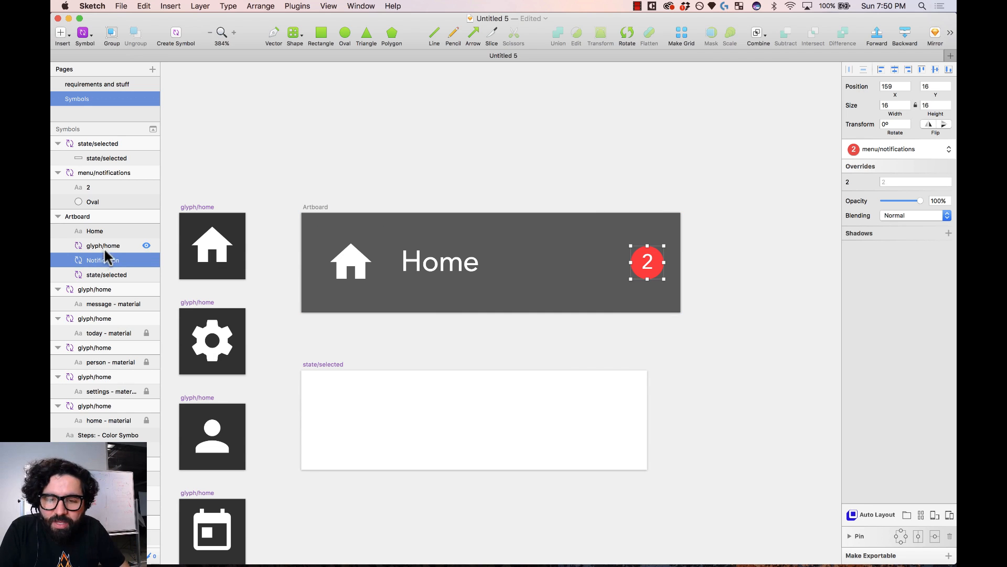
pyautogui.doubleClick(104, 245)
pyautogui.write('Icon')
pyautogui.press('Return')
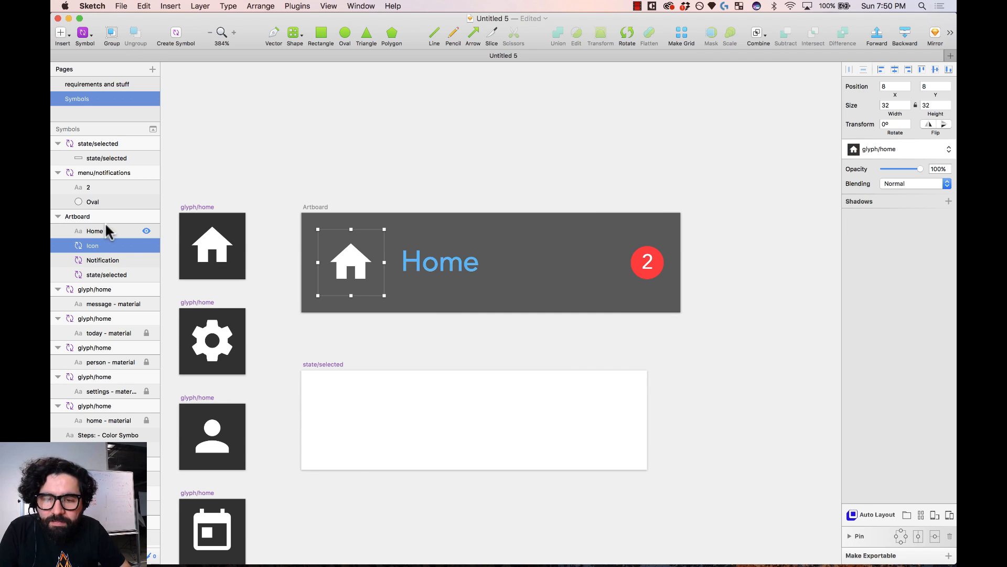
# - Rename the Home text layer 'Label' and the selected-state background 'State'
pyautogui.click(98, 232)
pyautogui.doubleClick(99, 232)
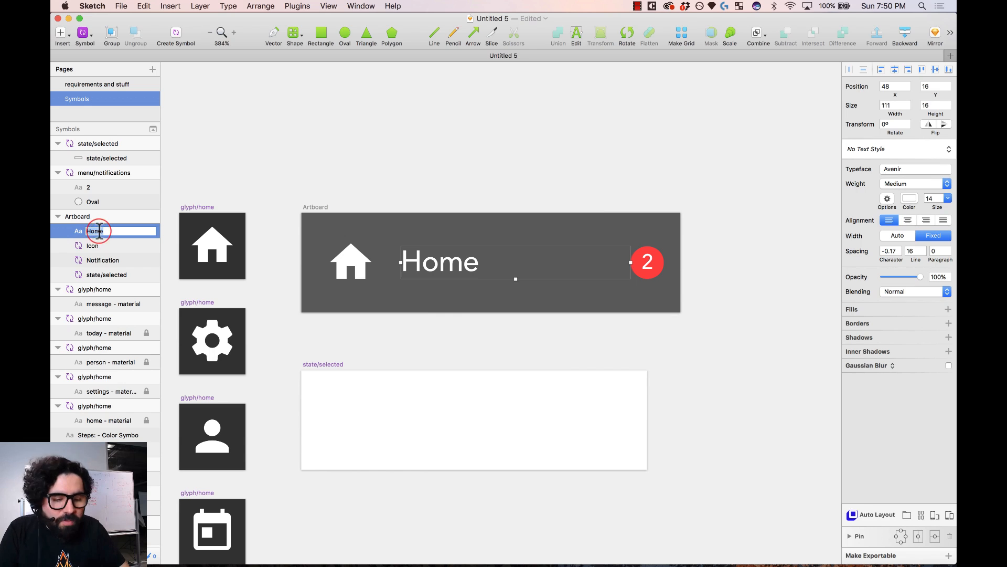
pyautogui.press('Return')
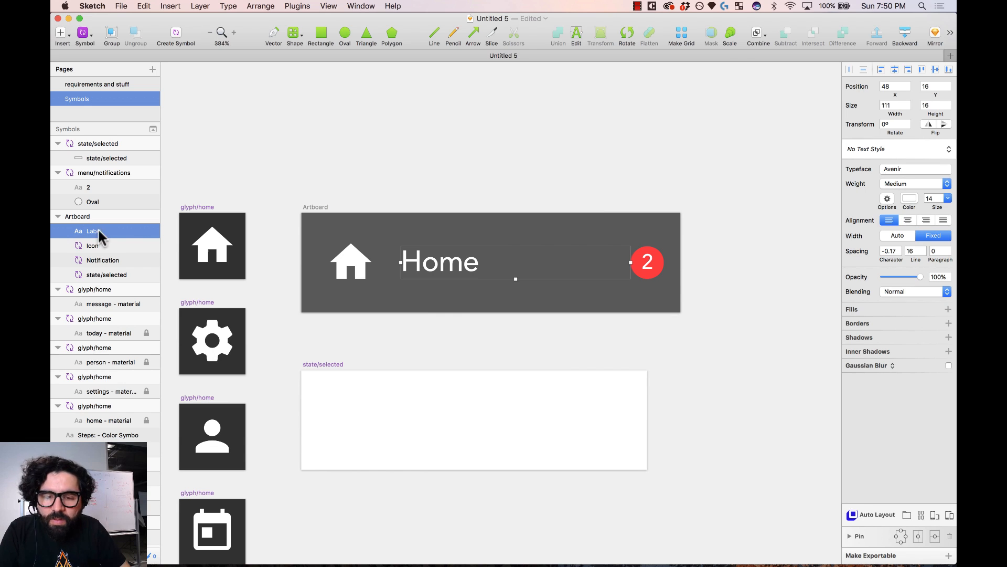
pyautogui.click(109, 274)
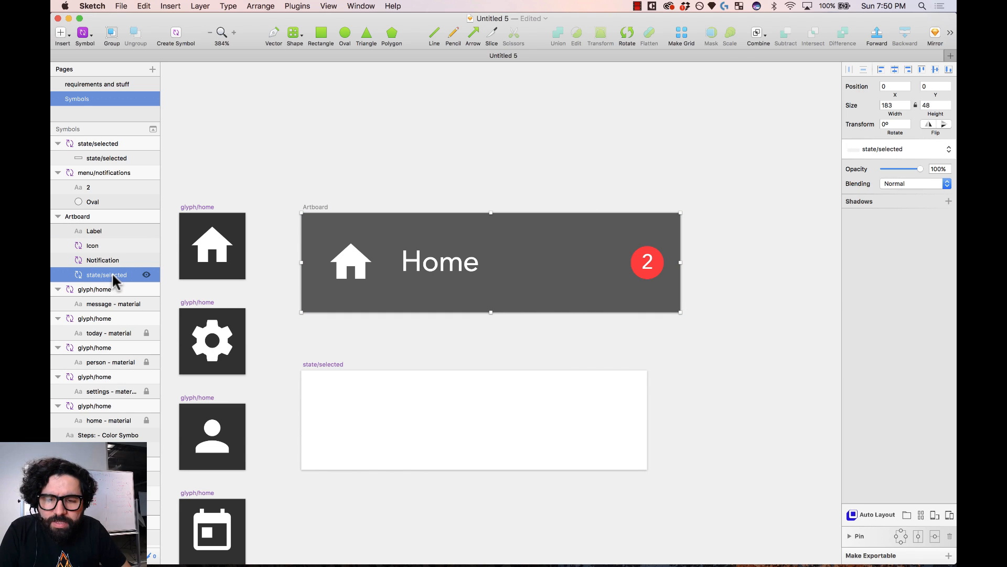
pyautogui.doubleClick(112, 274)
pyautogui.write('State')
pyautogui.press('Return')
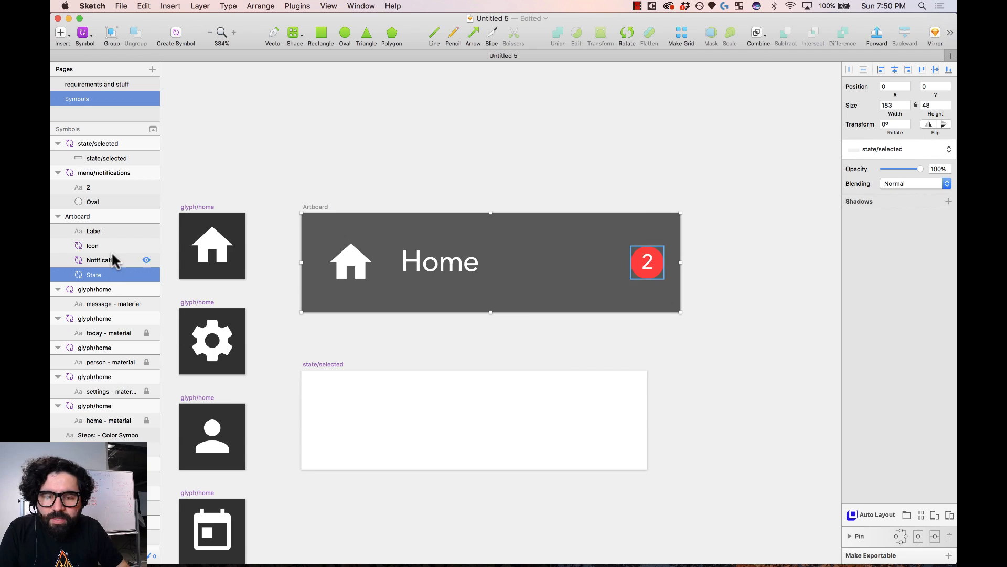
# - Convert the Home cell artboard into a symbol and delete the test instance
pyautogui.click(339, 188)
pyautogui.click(322, 208)
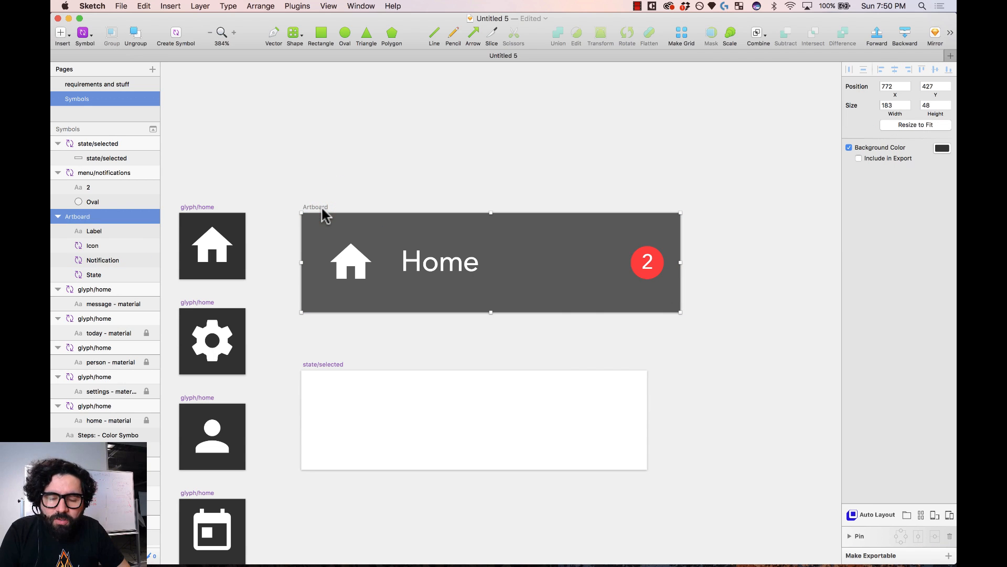
pyautogui.click(177, 35)
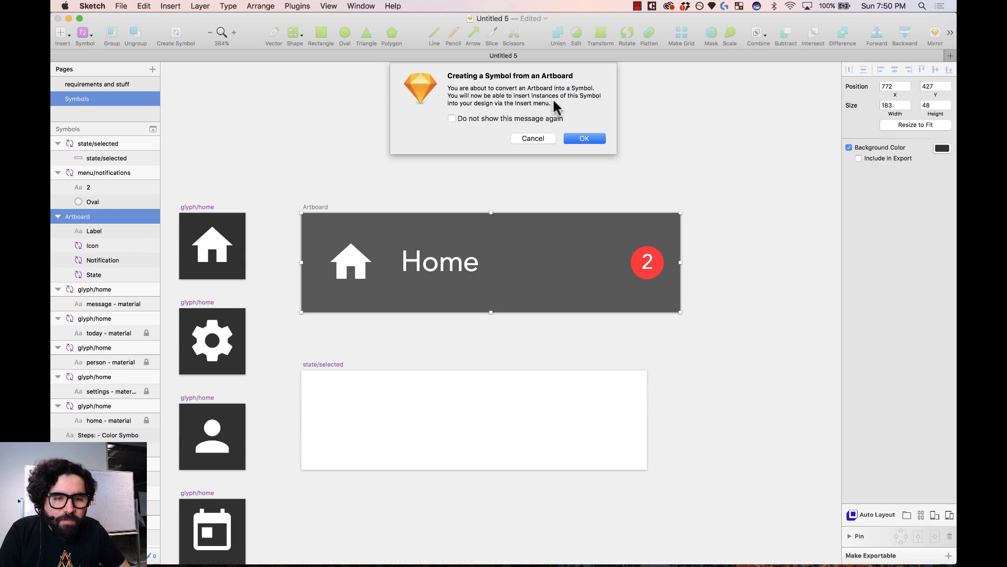
pyautogui.click(581, 138)
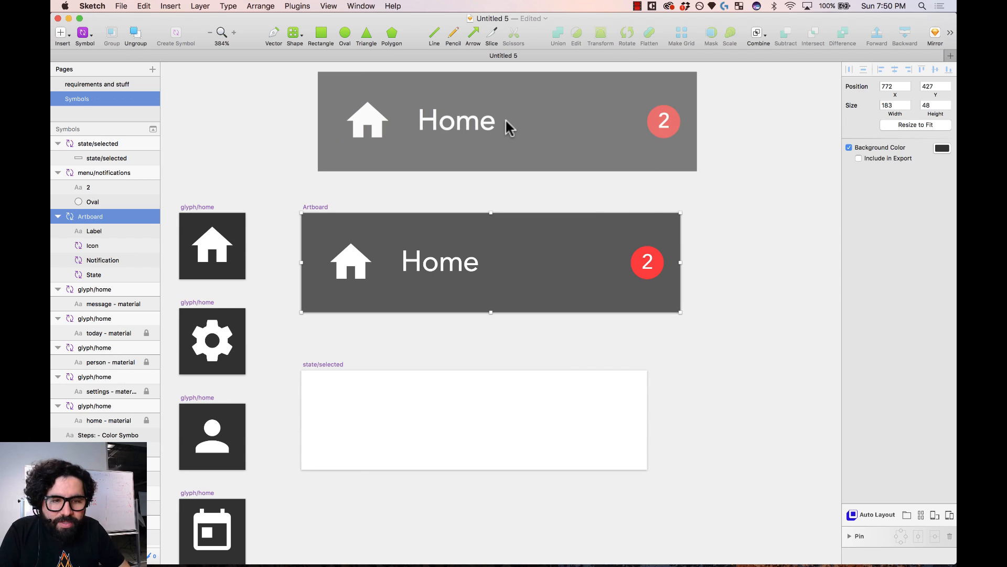
pyautogui.click(506, 123)
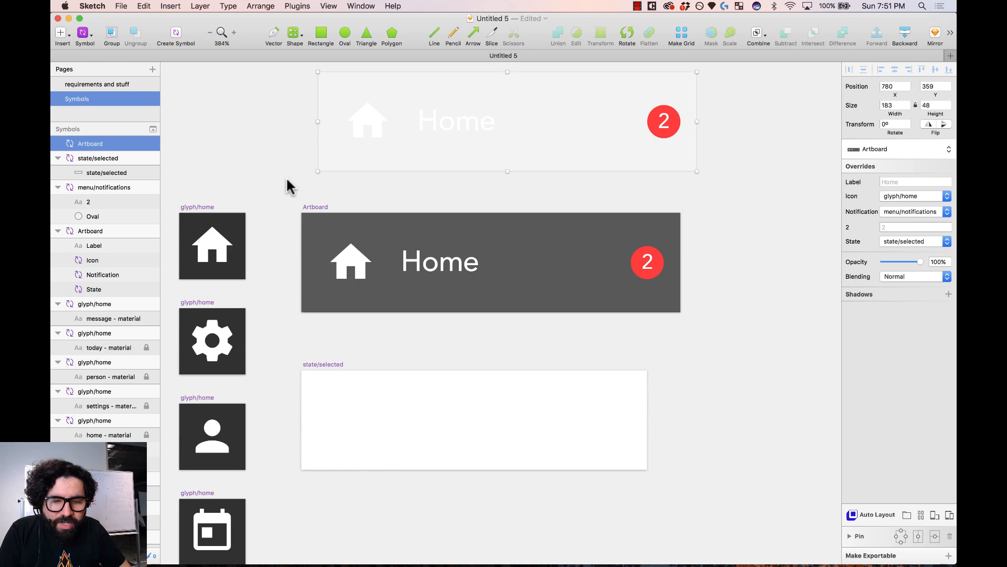
pyautogui.scroll(1, 270, 178)
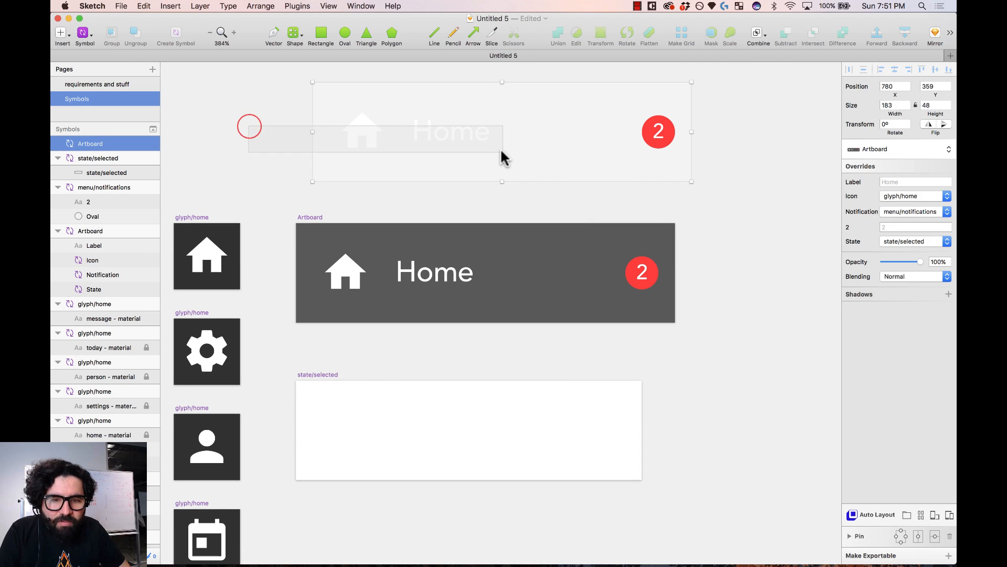
pyautogui.press('Delete')
# - Rename the Home cell symbol master to 'menu/cell'
pyautogui.click(311, 217)
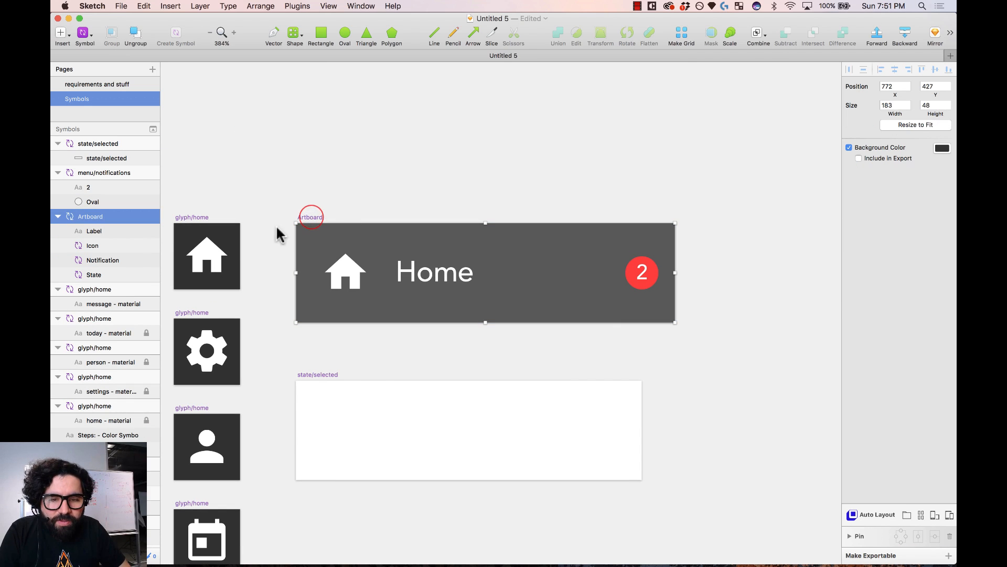
pyautogui.doubleClick(97, 217)
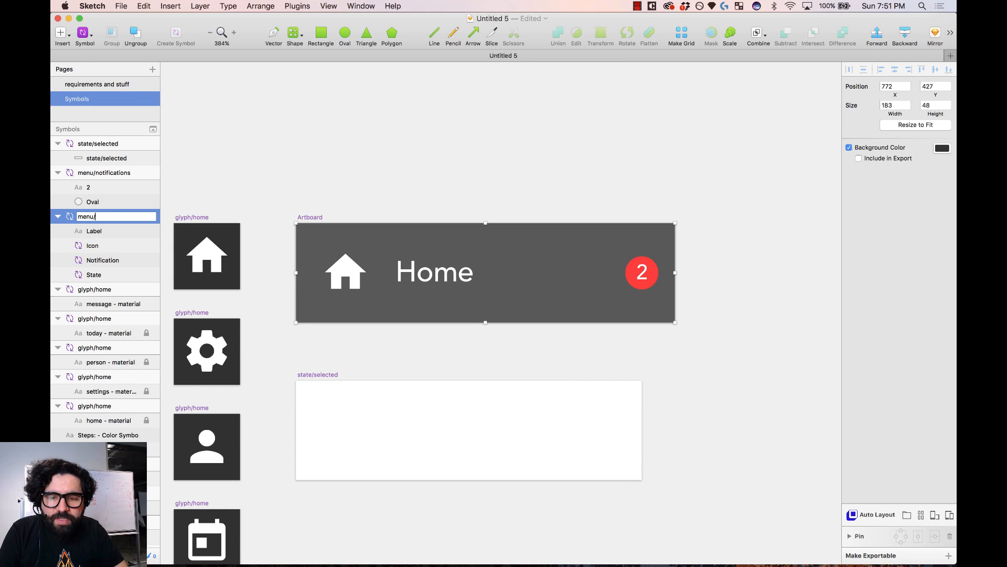
pyautogui.write('menu/cell')
pyautogui.press('Return')
pyautogui.click(321, 187)
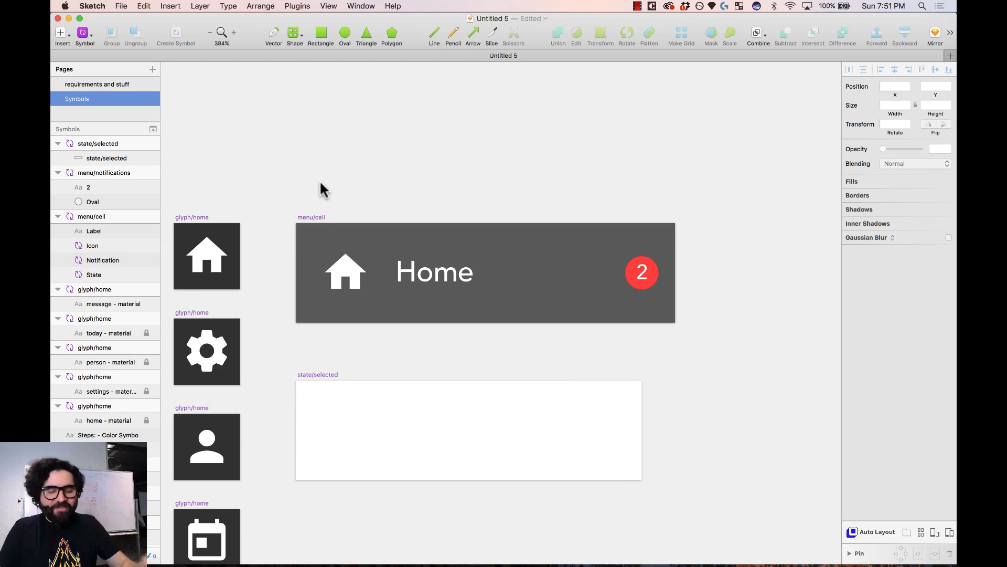
pyautogui.press('super+minus')
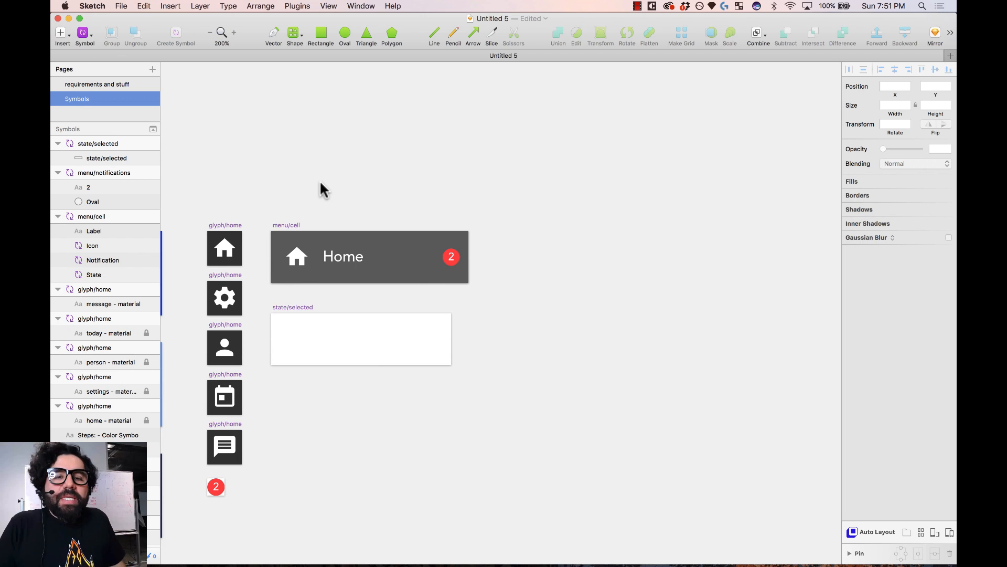
# - Pan and zoom across the Symbols page to review the requirements and the palette, glyph and menu symbols
pyautogui.hscroll(3, 321, 188)
pyautogui.scroll(-1, 320, 188)
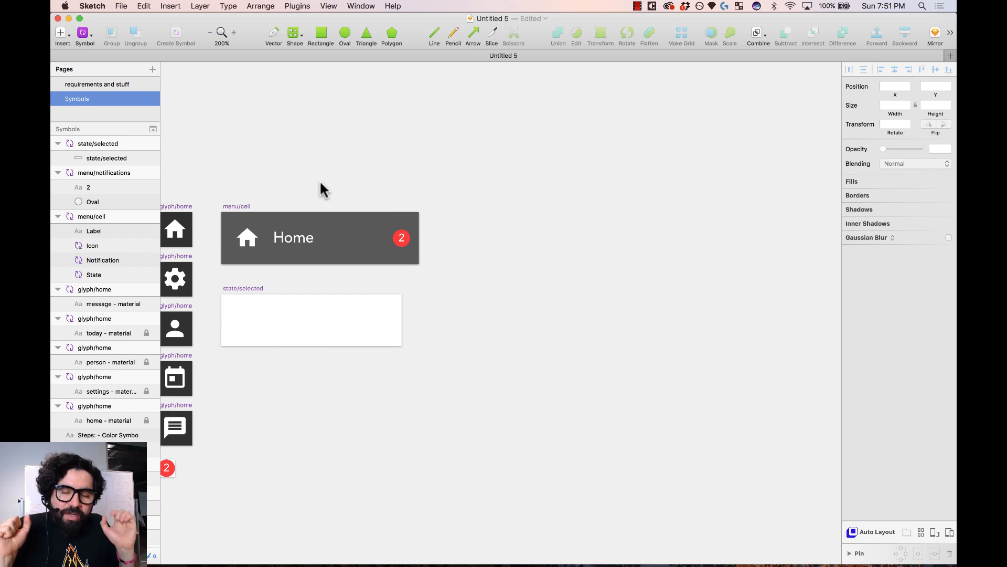
pyautogui.press('super+1')
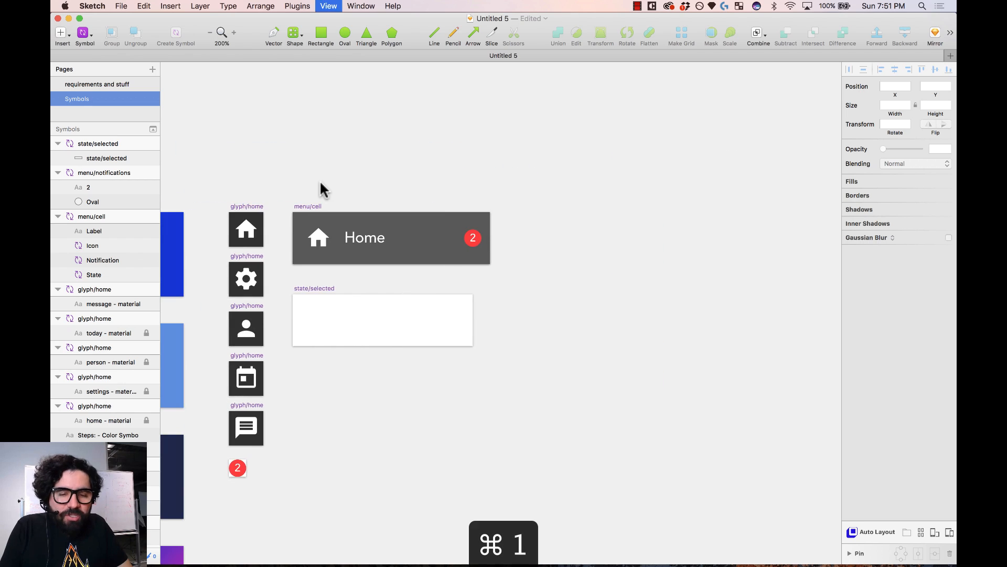
pyautogui.hscroll(5, 647, 249)
pyautogui.press('z')
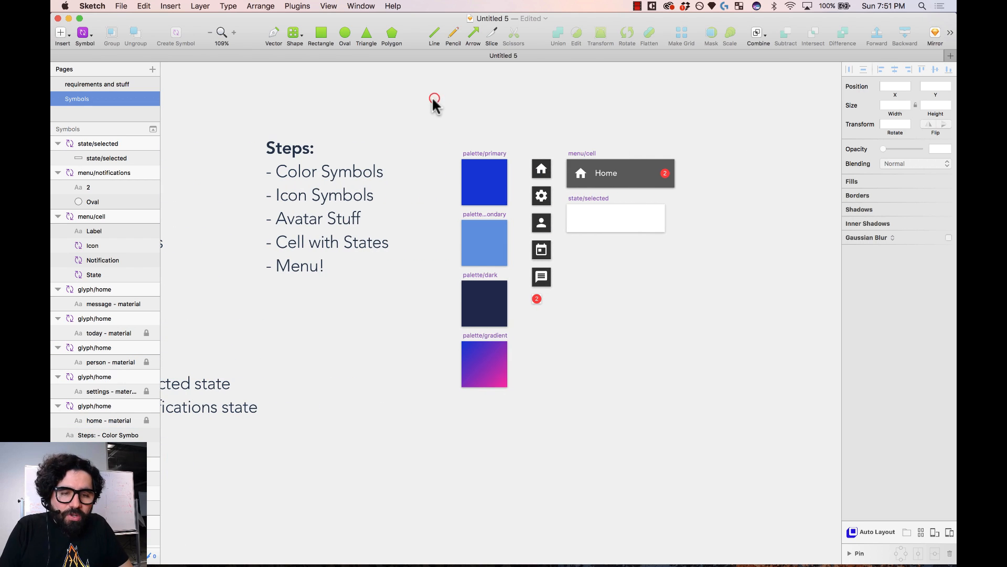
pyautogui.moveTo(434, 99); pyautogui.dragTo(703, 454)
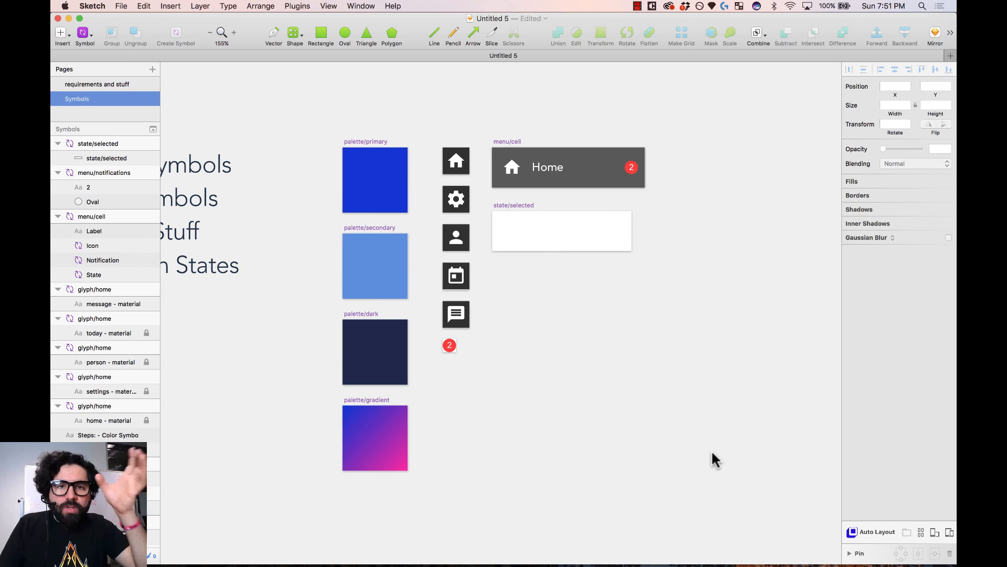
pyautogui.hscroll(3, 712, 453)
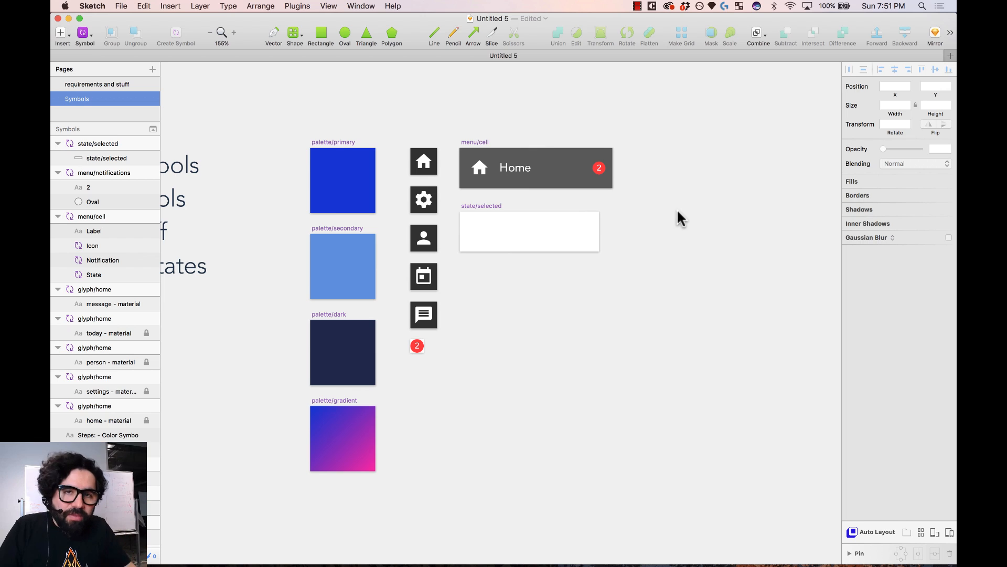
pyautogui.hscroll(5, 677, 209)
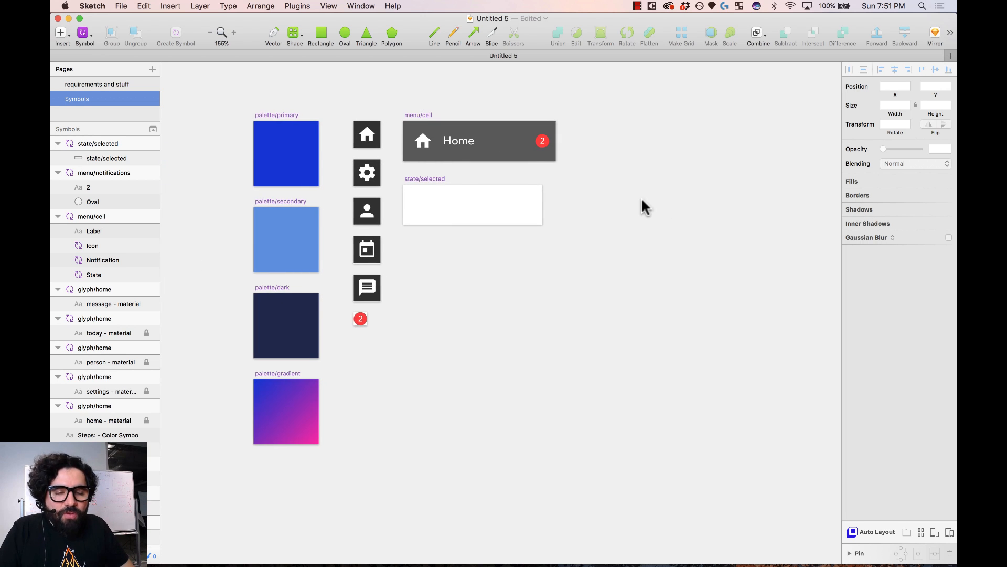
pyautogui.hscroll(-15, 641, 197)
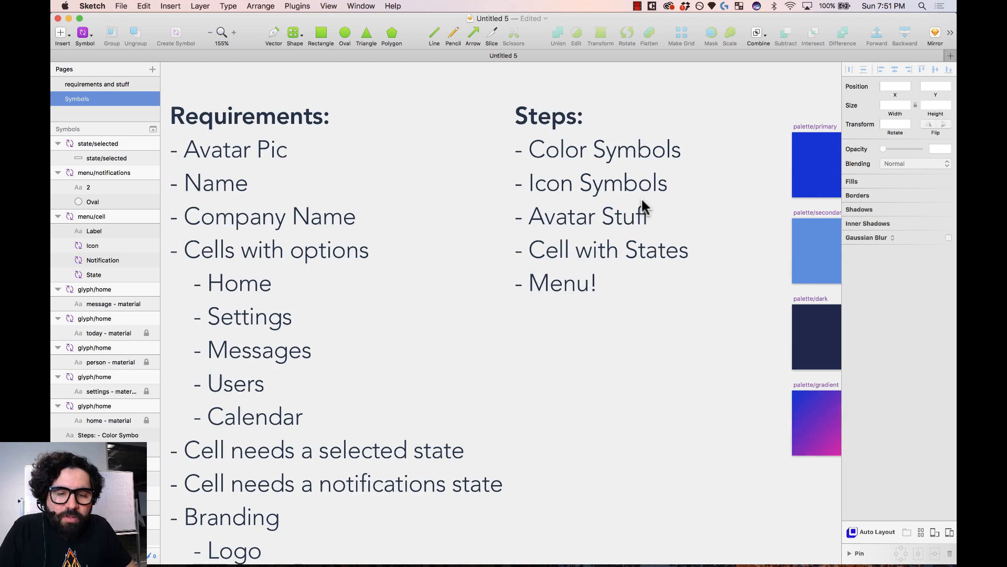
pyautogui.hscroll(-1, 642, 201)
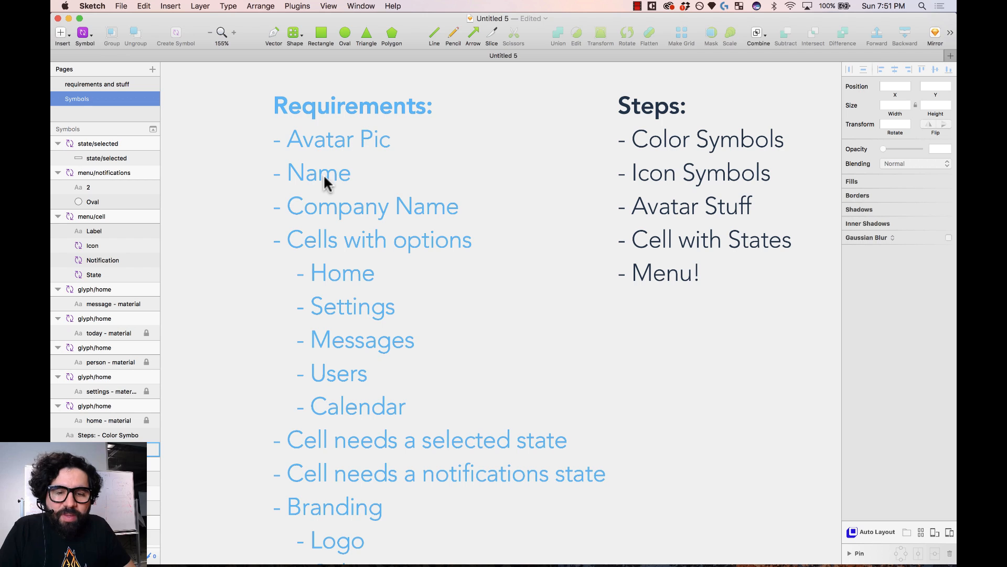
pyautogui.hscroll(15, 346, 221)
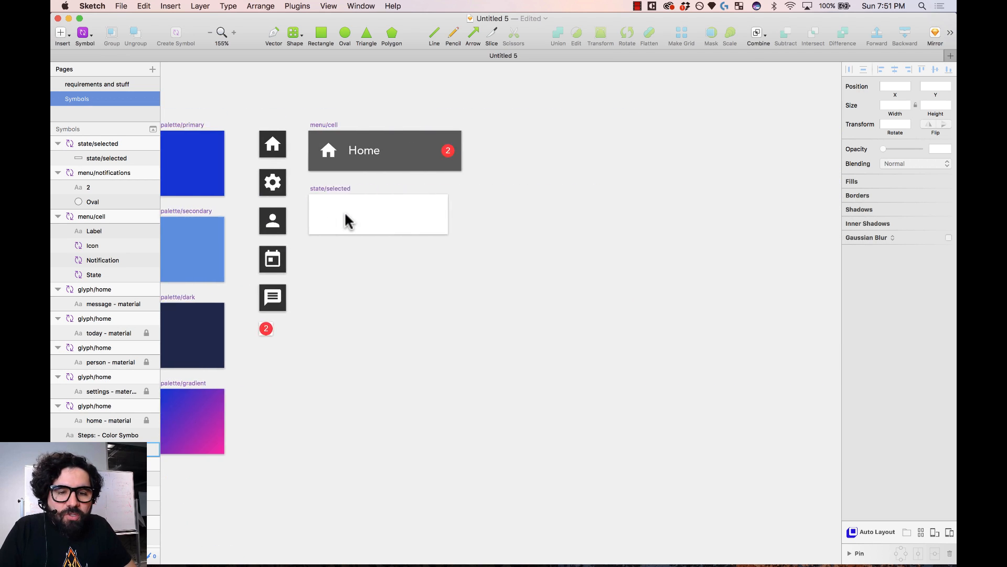
pyautogui.hscroll(-2, 346, 221)
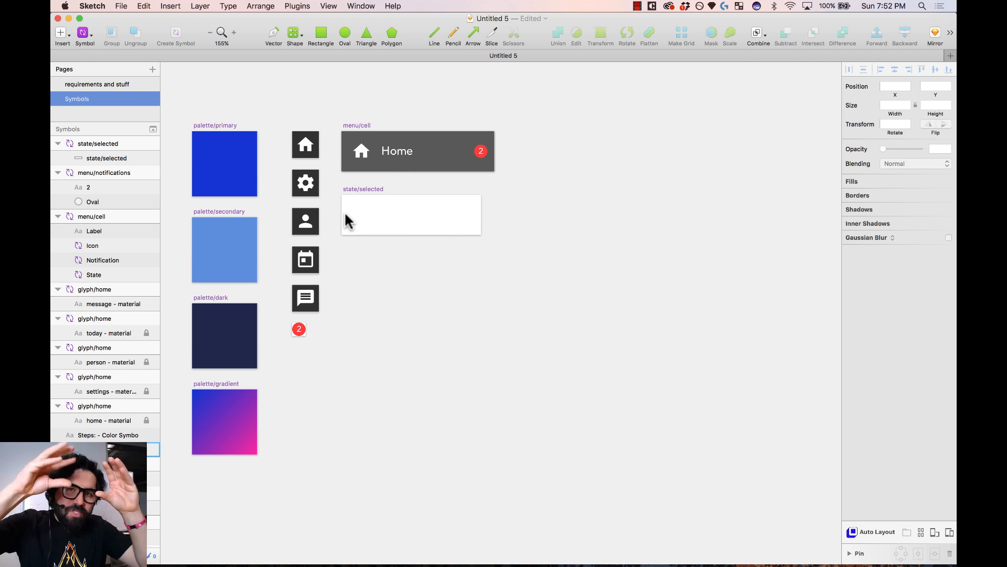
pyautogui.hscroll(3, 346, 220)
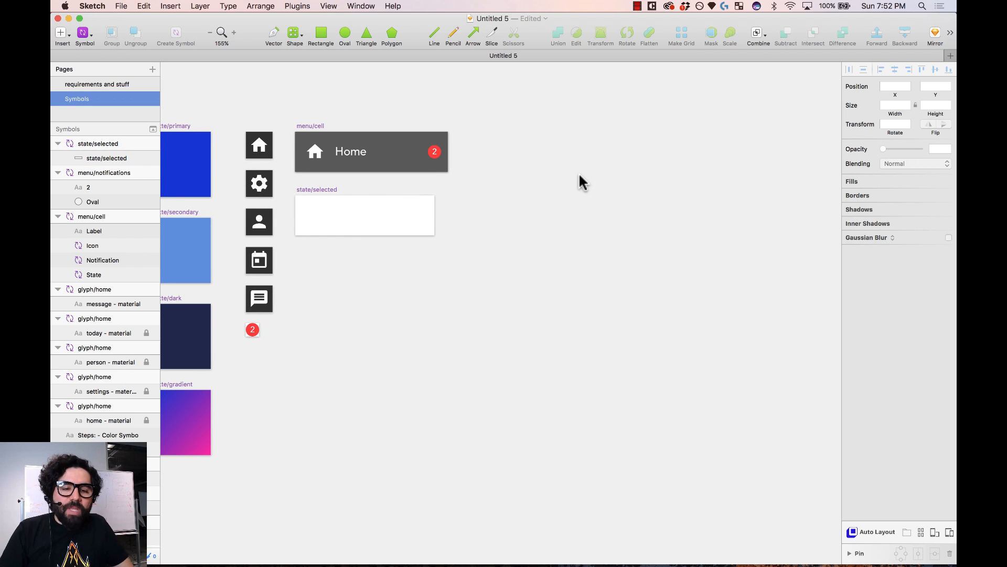
# - Draw a tall artboard right of the menu cell and set its width to 180
pyautogui.press('a')
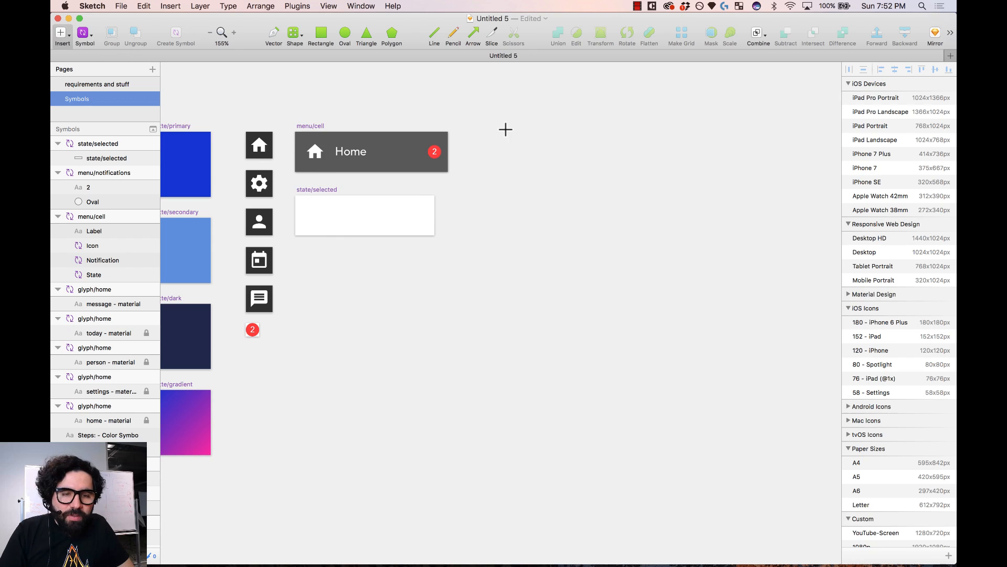
pyautogui.moveTo(506, 130); pyautogui.dragTo(643, 547)
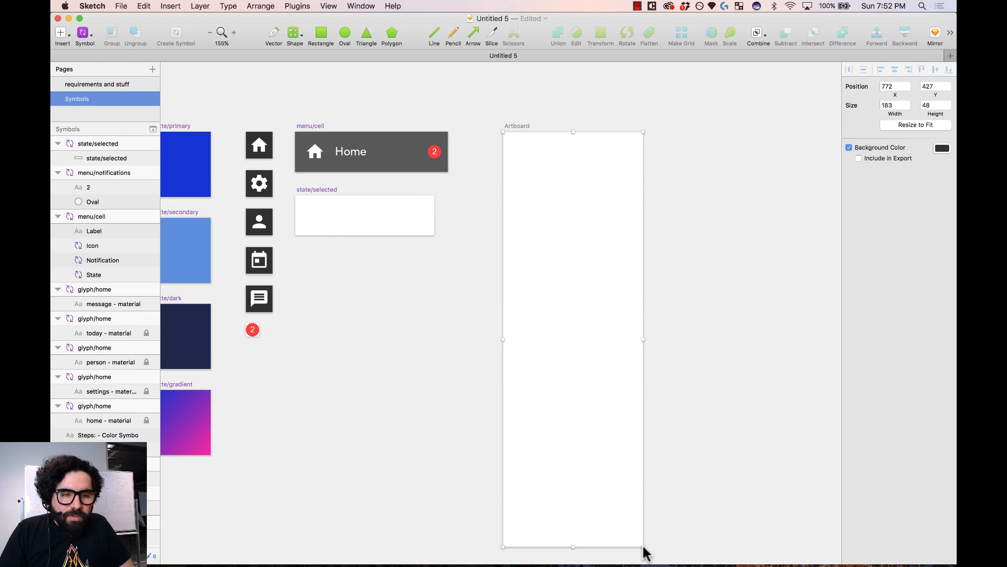
pyautogui.click(304, 127)
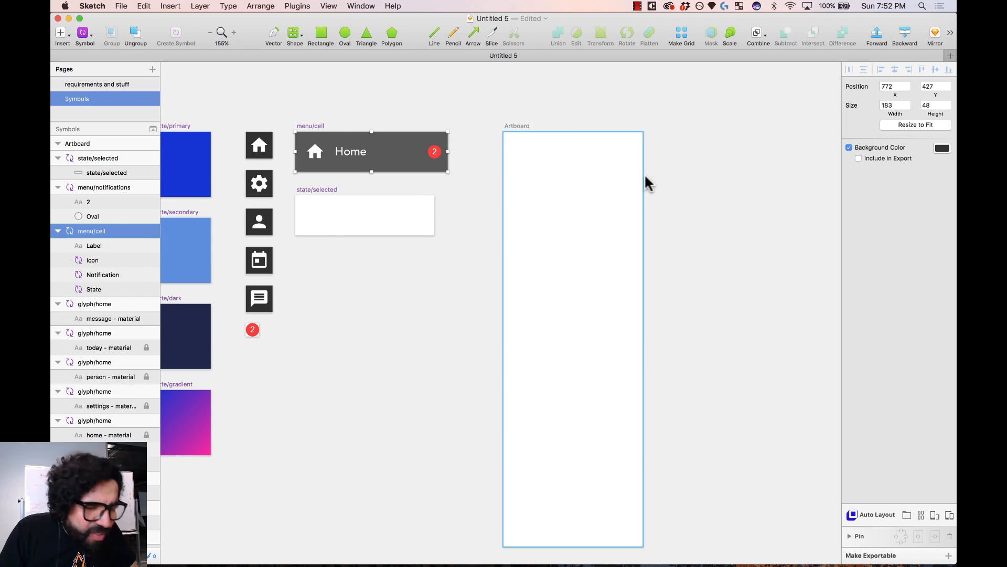
pyautogui.click(517, 127)
pyautogui.click(895, 105)
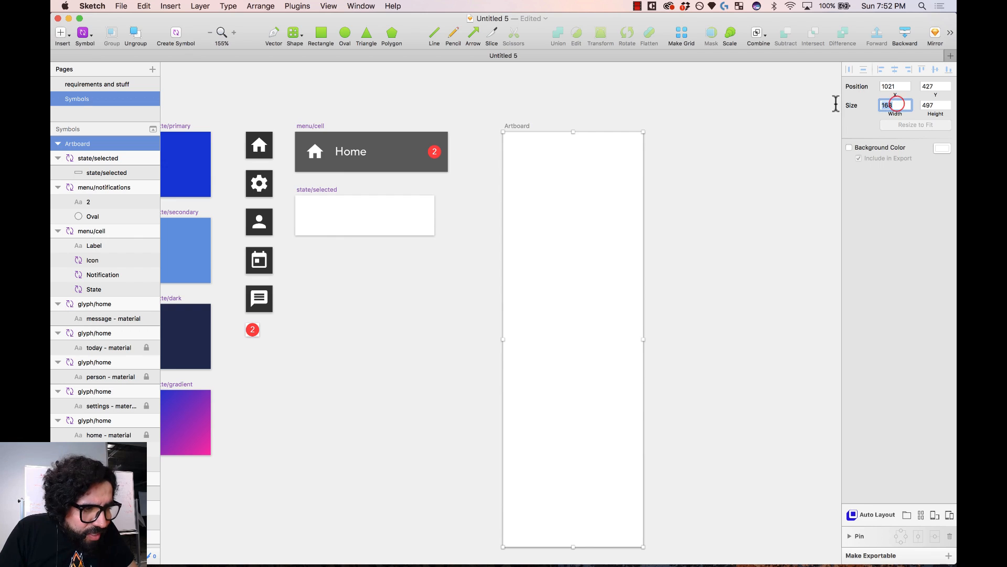
pyautogui.write('180')
pyautogui.press('Return')
# - Set the new artboard's height to 768
pyautogui.scroll(-5, 776, 180)
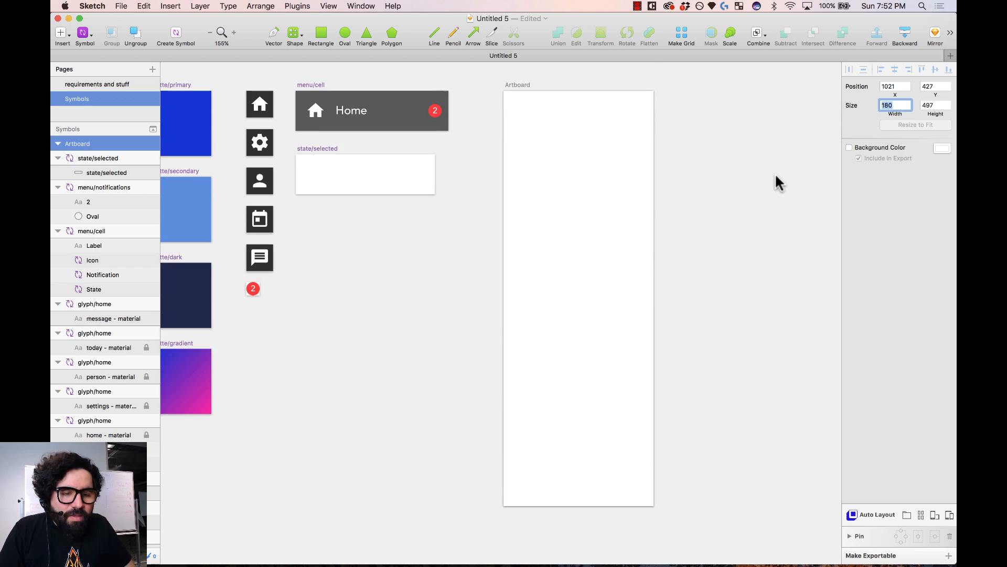
pyautogui.click(692, 341)
pyautogui.scroll(3, 692, 341)
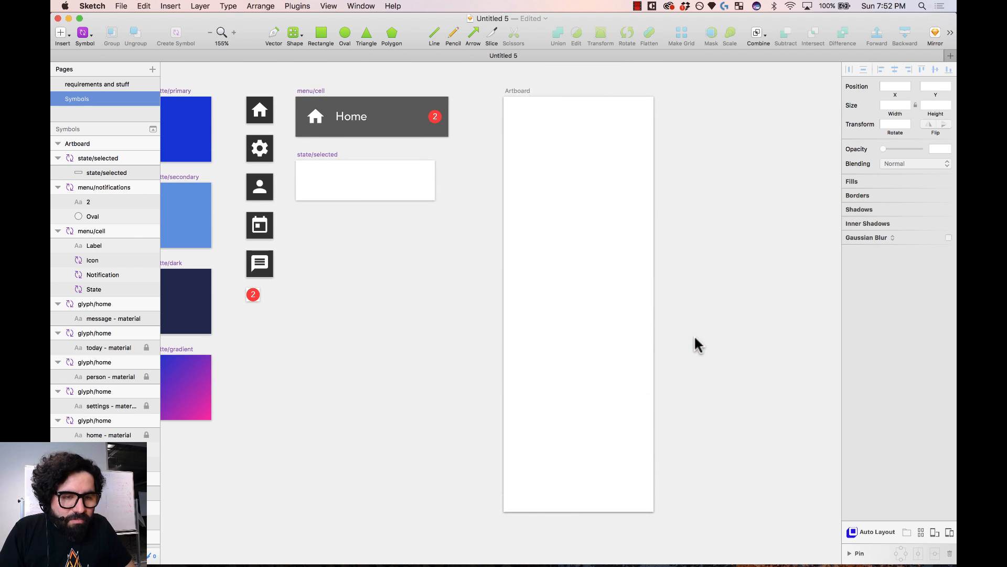
pyautogui.click(518, 93)
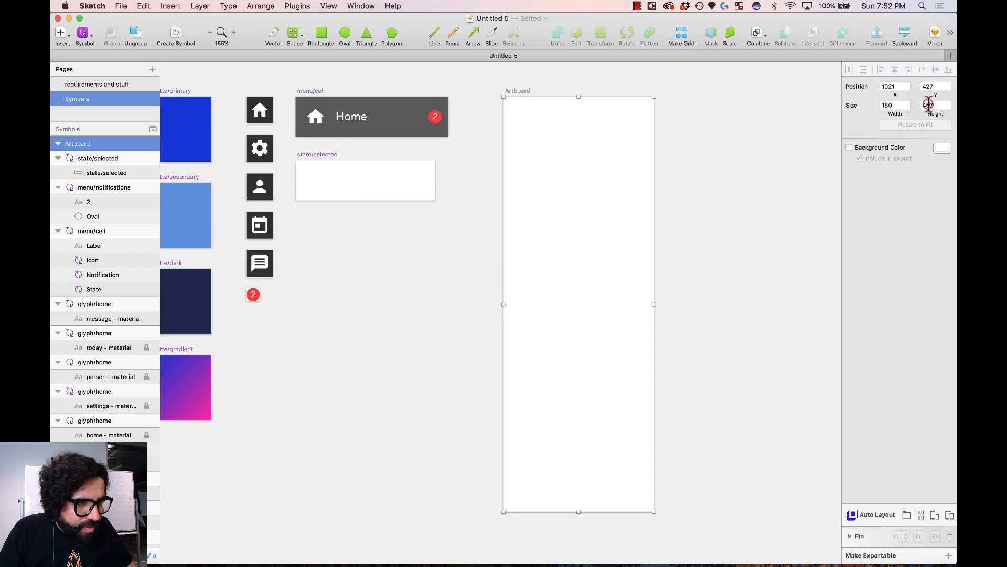
pyautogui.click(928, 103)
pyautogui.write('768')
pyautogui.press('Return')
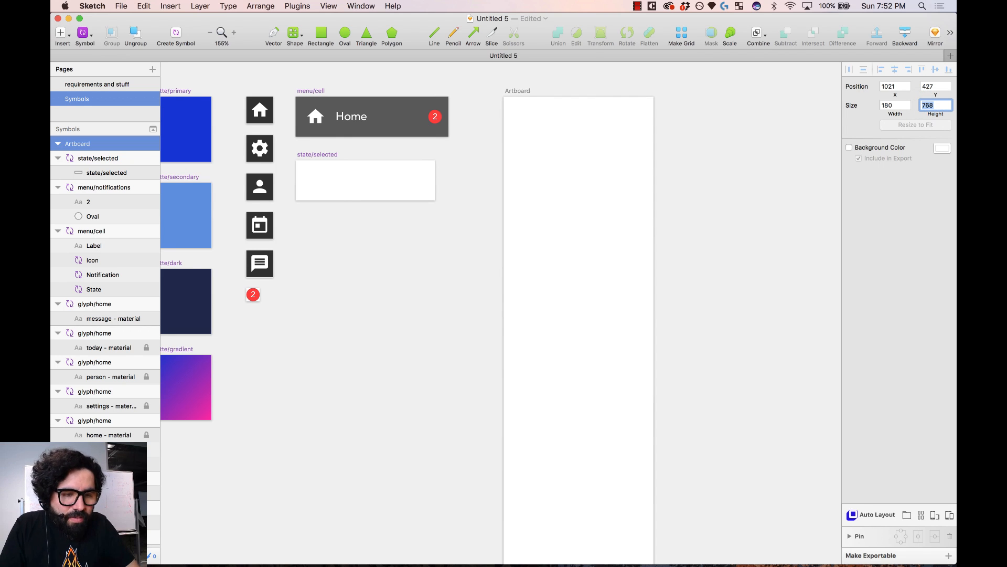
pyautogui.click(763, 208)
pyautogui.press('cmd+1')
pyautogui.hscroll(5, 696, 193)
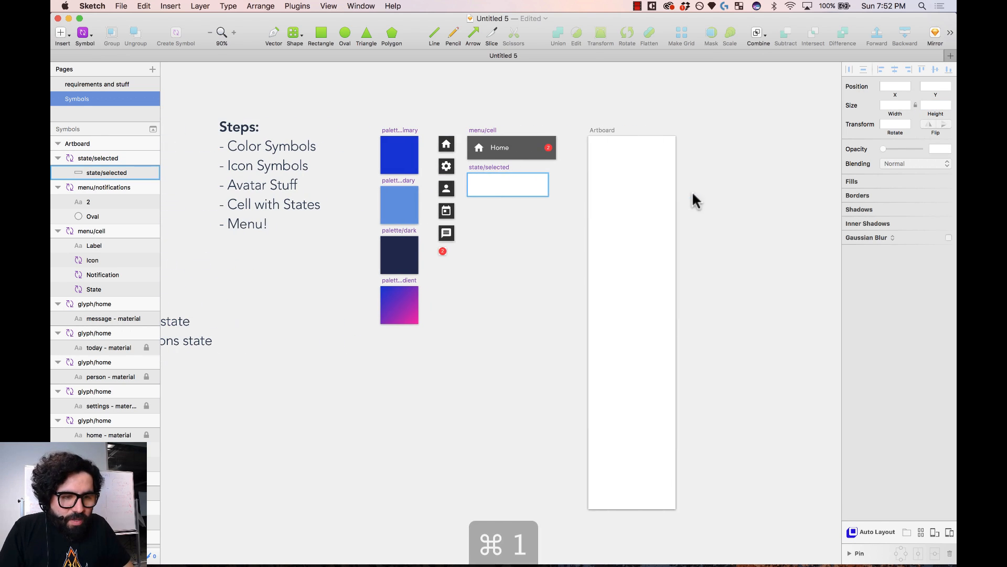
pyautogui.press('z')
pyautogui.moveTo(565, 116); pyautogui.dragTo(701, 347)
pyautogui.hscroll(-5, 651, 207)
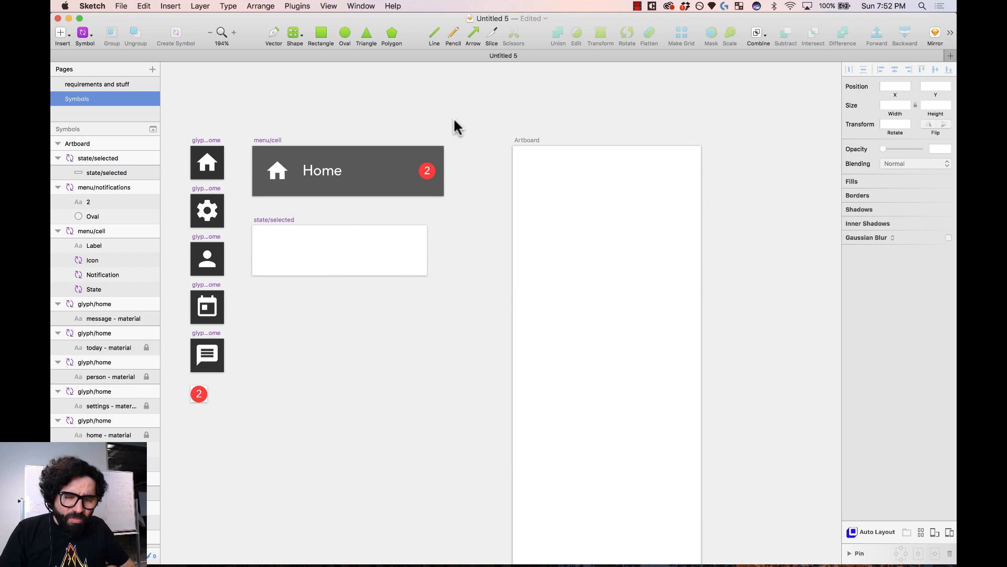
# - Set the red badge and the house icon to Pin to corner resizing
pyautogui.click(424, 173)
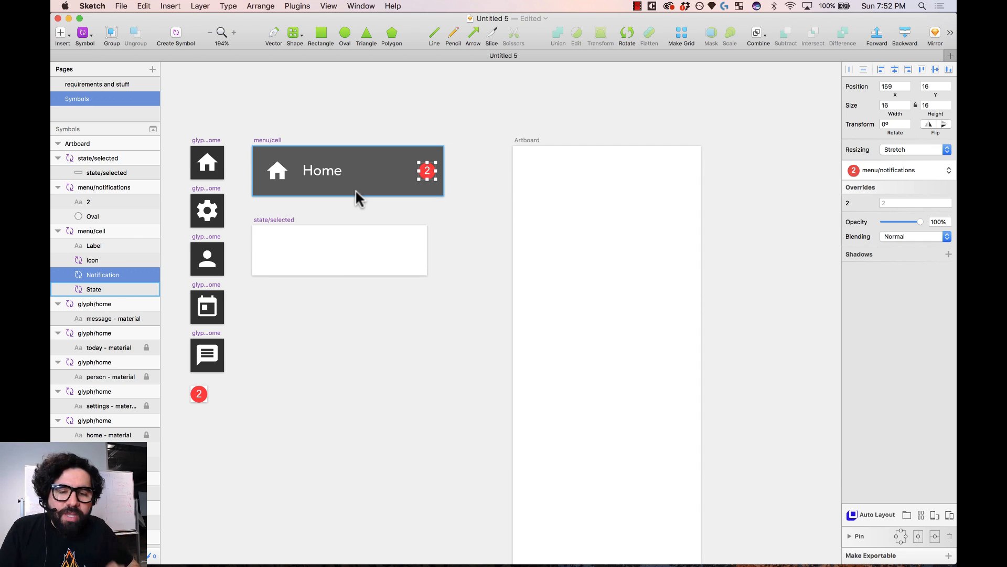
pyautogui.moveTo(470, 116); pyautogui.dragTo(209, 375)
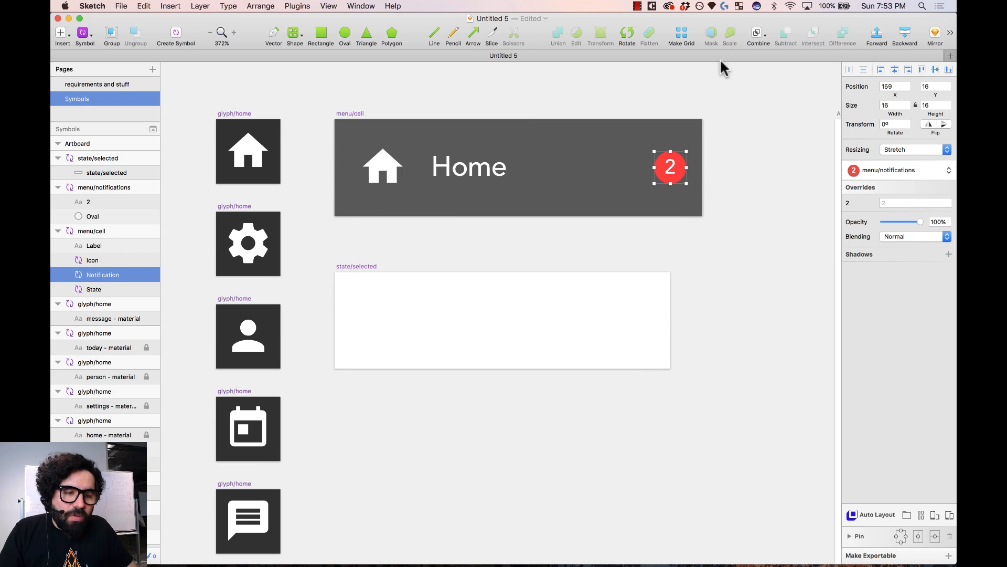
pyautogui.click(932, 152)
pyautogui.click(930, 160)
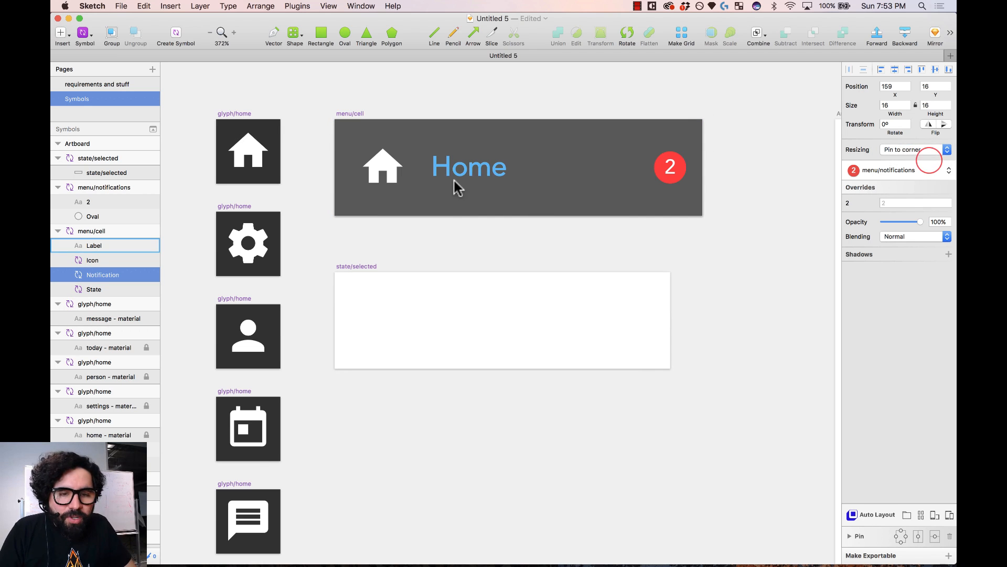
pyautogui.click(365, 165)
pyautogui.click(934, 151)
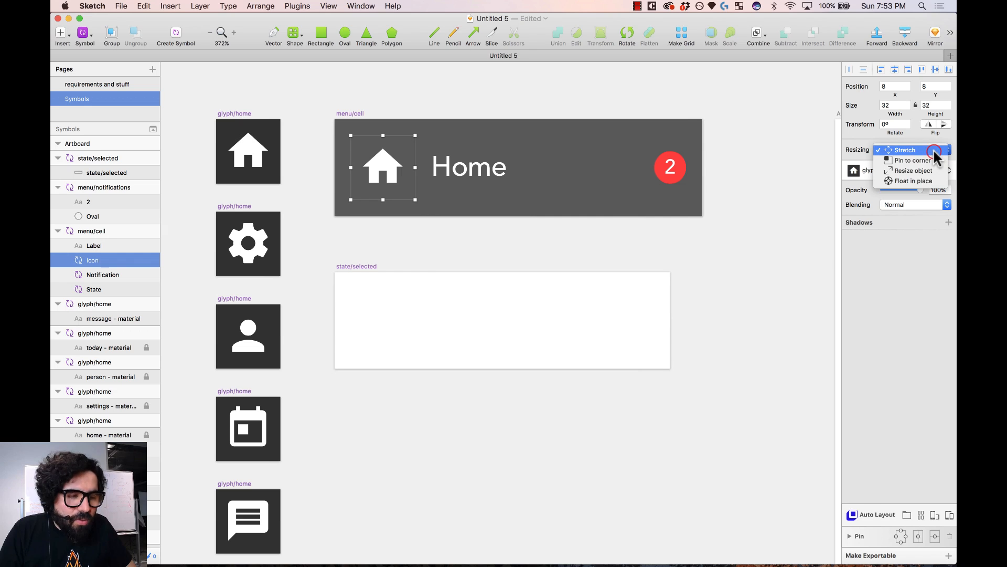
pyautogui.click(930, 160)
# - Give the Home label Resize object resizing and narrow it to 103 px
pyautogui.click(467, 180)
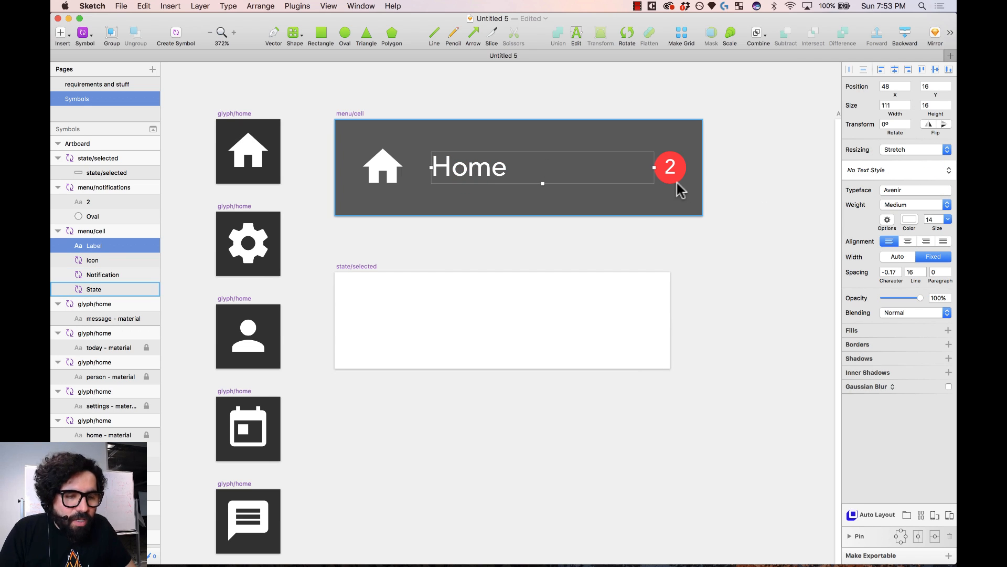
pyautogui.click(918, 150)
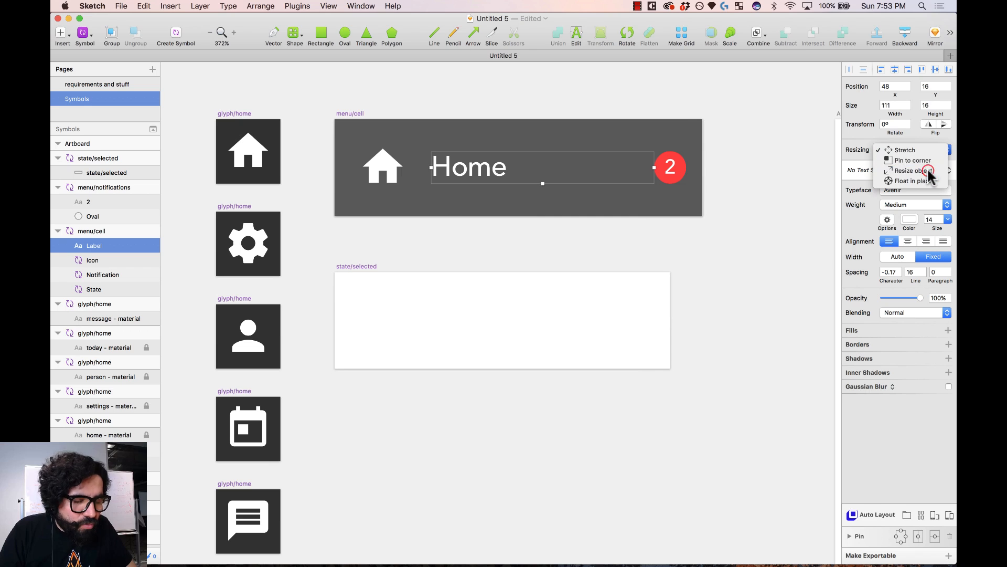
pyautogui.click(922, 170)
pyautogui.click(454, 169)
pyautogui.press('shift+super+Left')
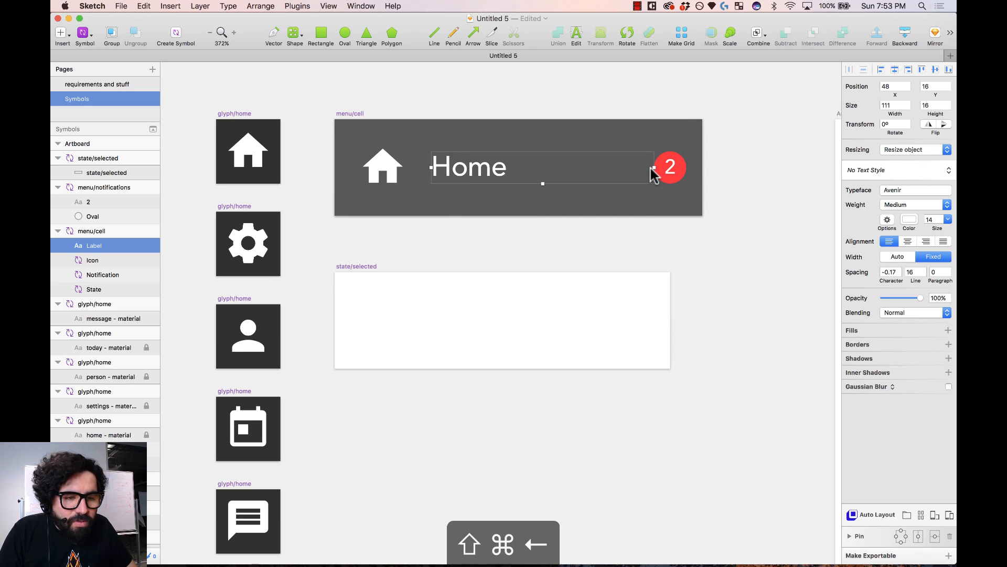
pyautogui.press('alt')
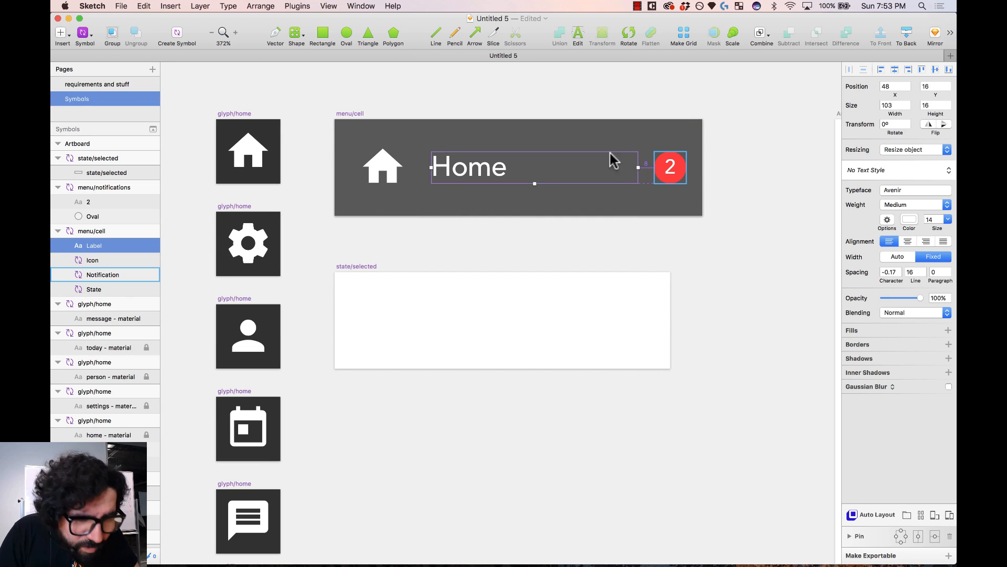
pyautogui.click(535, 96)
pyautogui.press('super+minus')
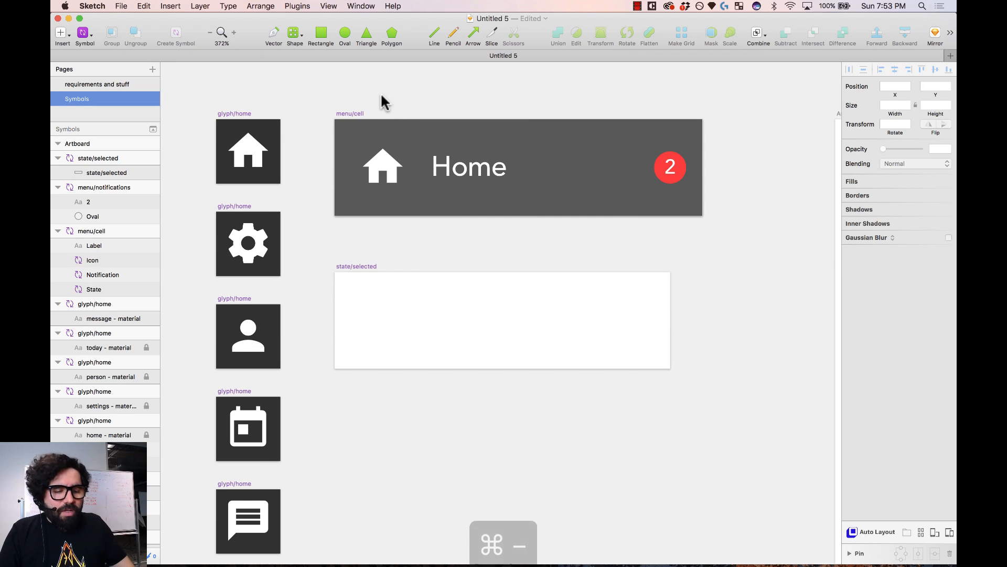
pyautogui.moveTo(555, 231); pyautogui.dragTo(741, 524)
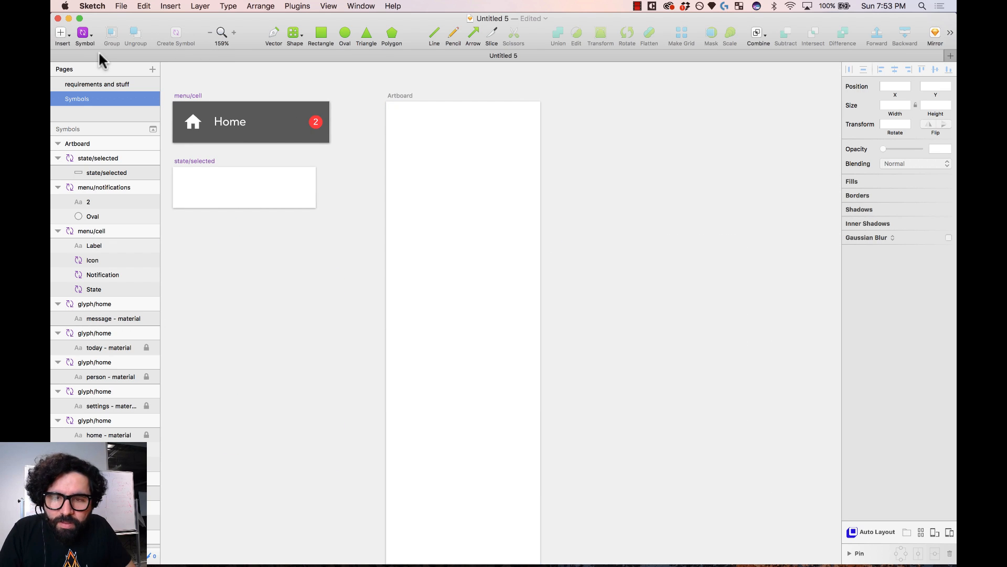
# - Insert a menu/cell instance onto the artboard, snapped to its left edge
pyautogui.click(84, 33)
pyautogui.moveTo(126, 64)
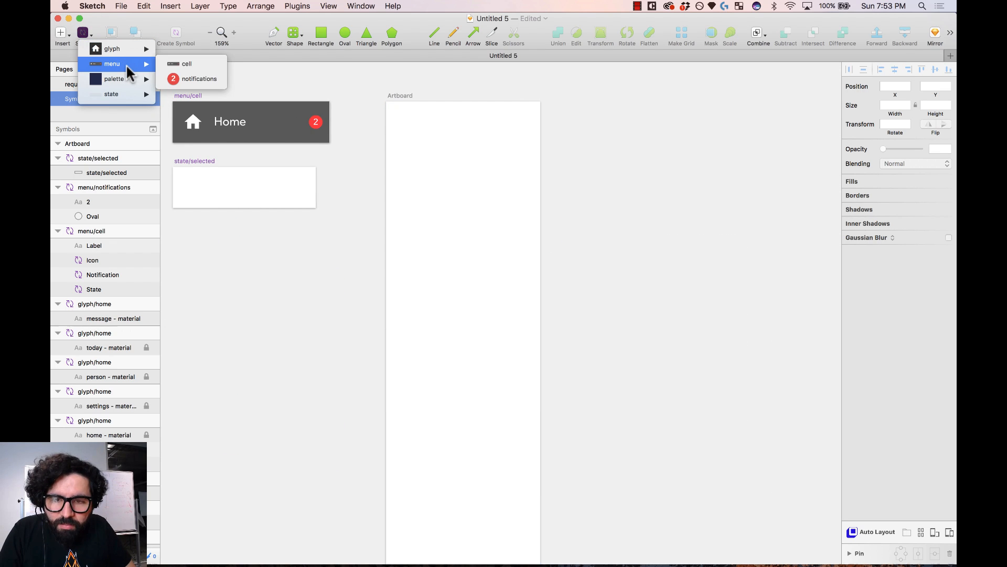
pyautogui.click(193, 66)
pyautogui.click(461, 181)
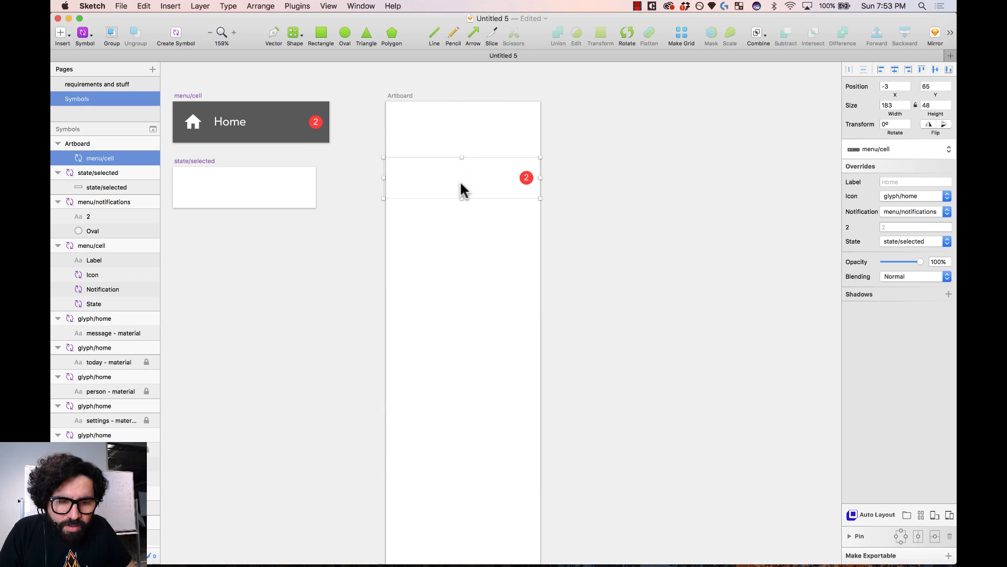
pyautogui.moveTo(462, 189); pyautogui.dragTo(468, 190)
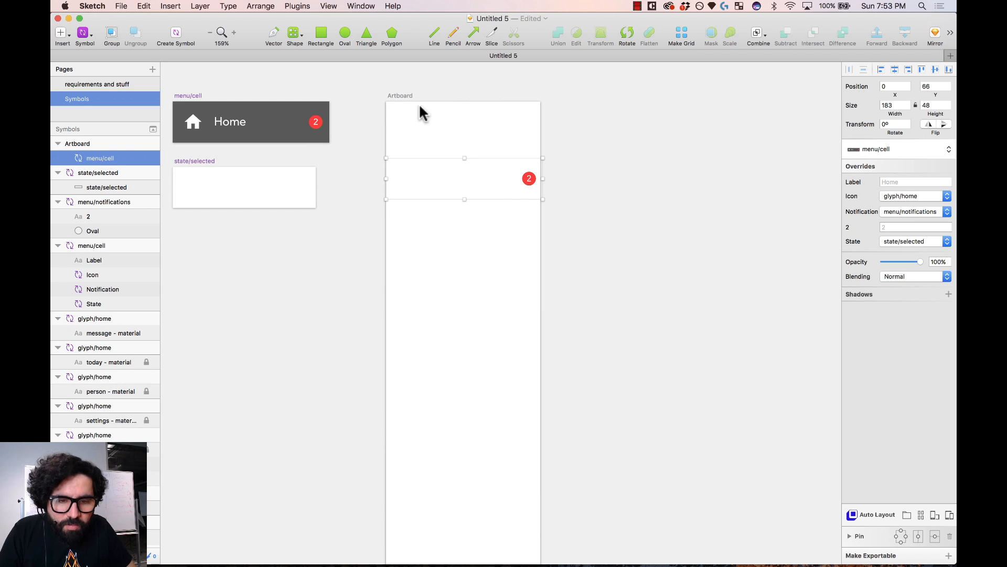
pyautogui.click(445, 80)
pyautogui.click(401, 96)
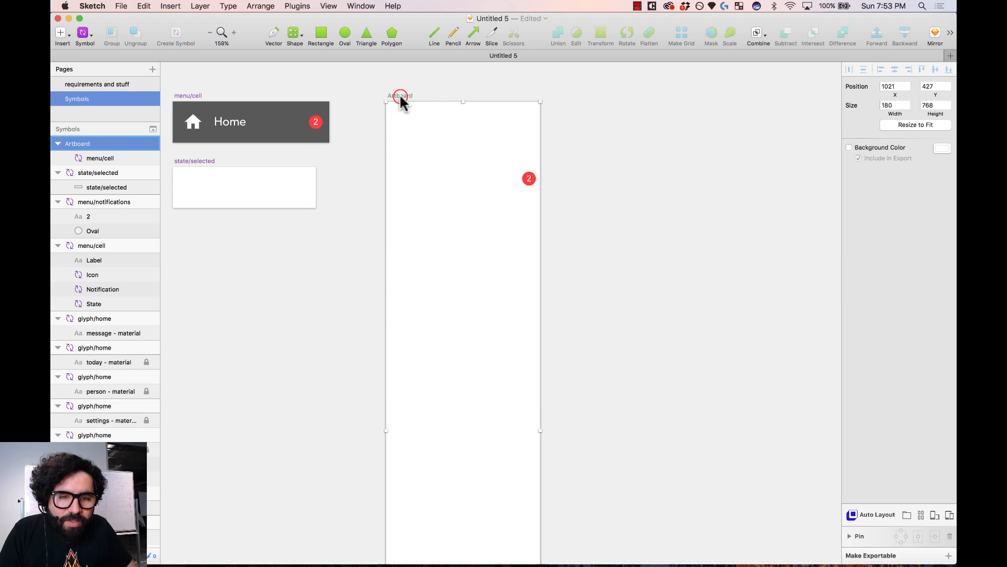
pyautogui.click(432, 88)
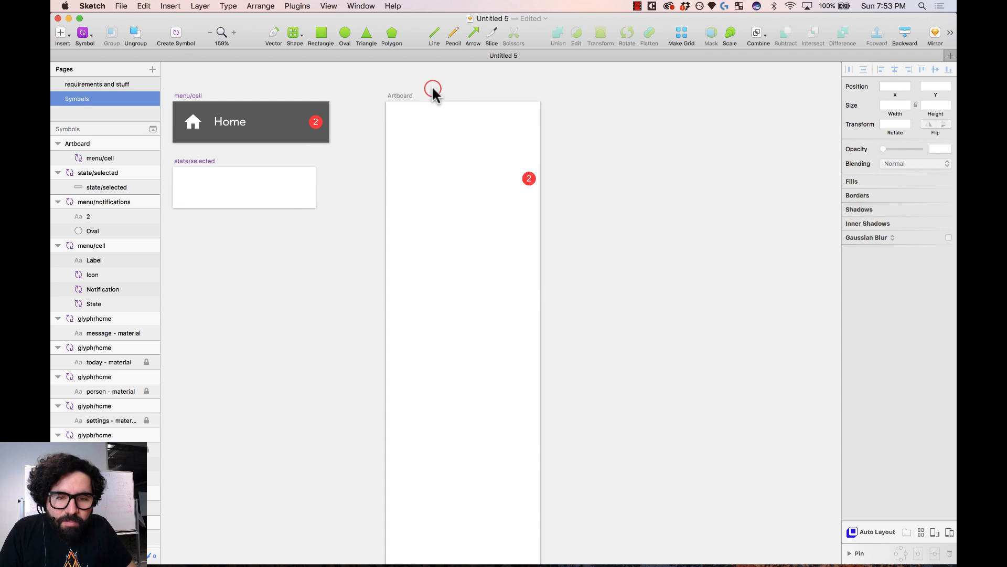
pyautogui.click(395, 97)
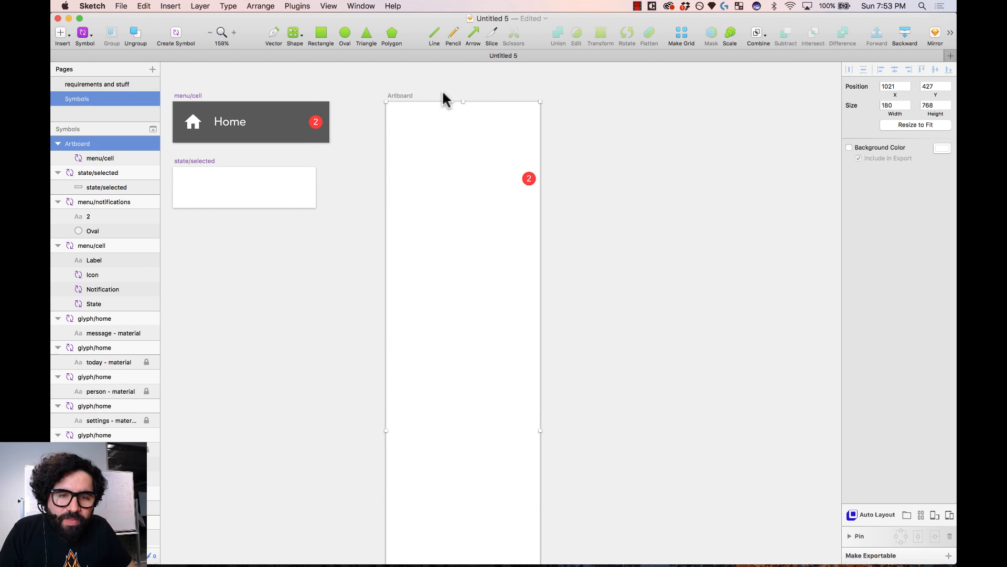
pyautogui.click(366, 91)
# - Add a palette/primary blue block stretched to 183×768 and send it behind the Home cell
pyautogui.click(85, 34)
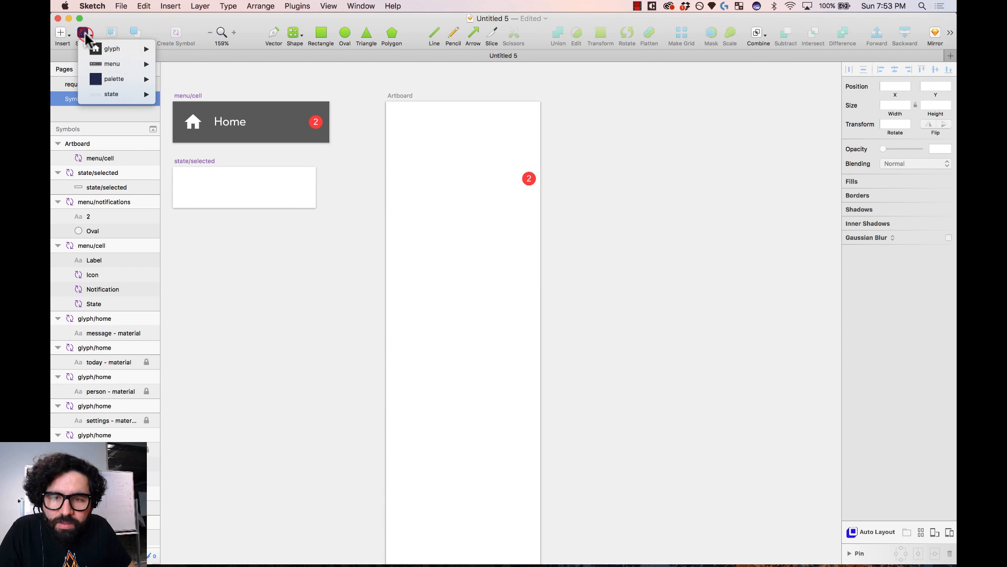
pyautogui.moveTo(138, 79)
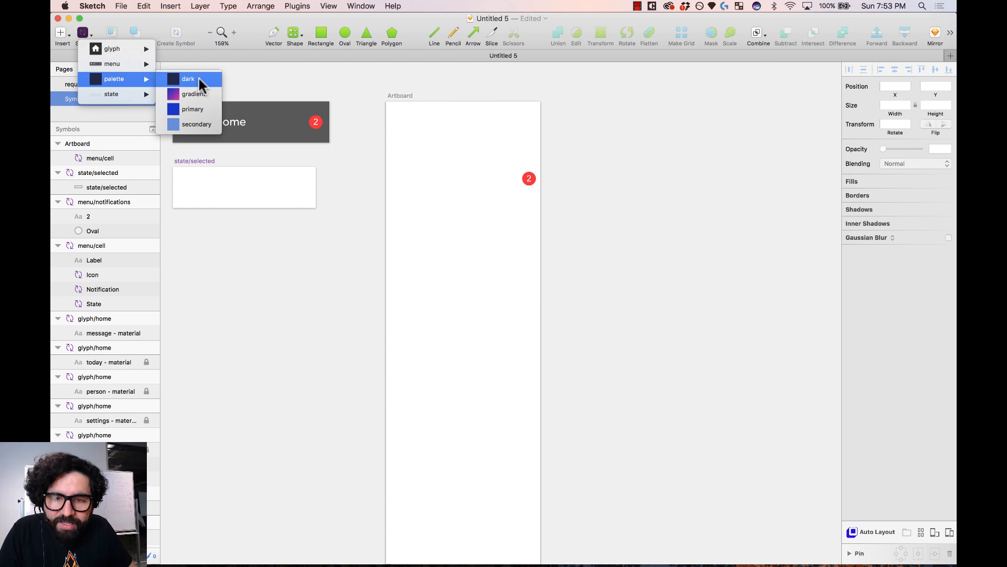
pyautogui.click(208, 109)
pyautogui.click(421, 141)
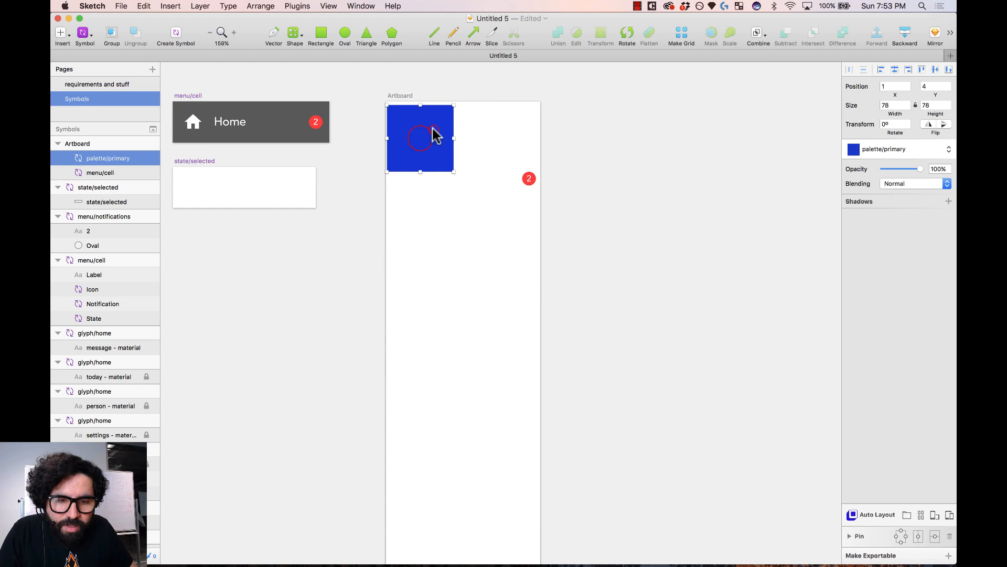
pyautogui.moveTo(432, 128); pyautogui.dragTo(430, 124)
pyautogui.moveTo(453, 169); pyautogui.dragTo(542, 341)
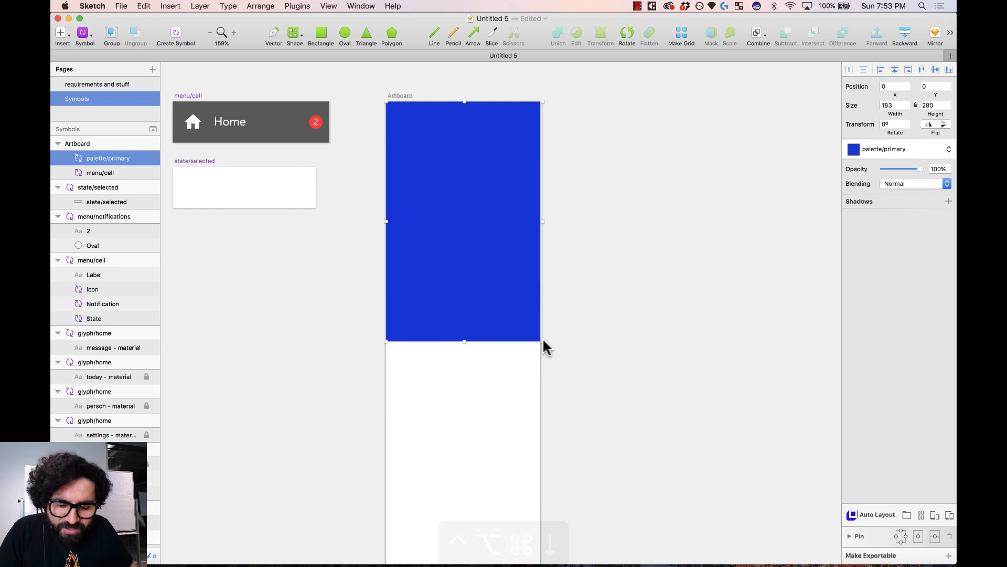
pyautogui.press('ctrl+alt+super+Down')
pyautogui.scroll(-4, 590, 264)
pyautogui.press('super+minus')
pyautogui.press('super+minus')
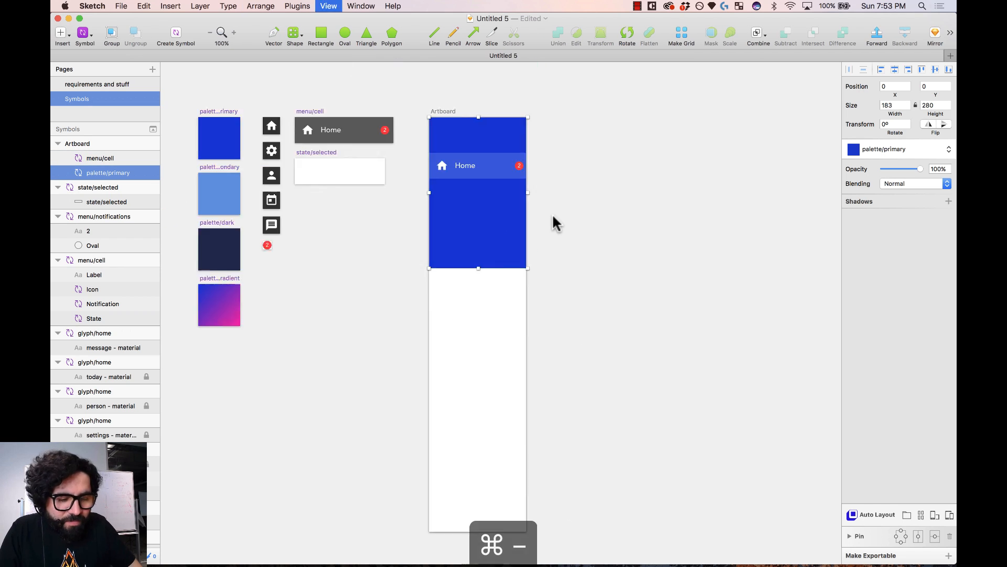
pyautogui.moveTo(491, 291); pyautogui.dragTo(504, 418)
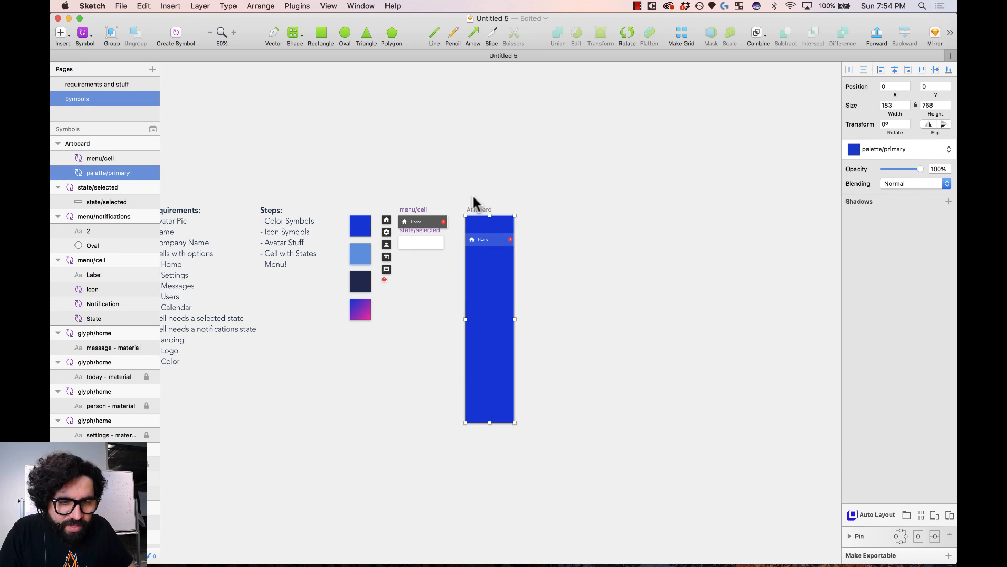
pyautogui.press('z')
pyautogui.moveTo(454, 204); pyautogui.dragTo(547, 282)
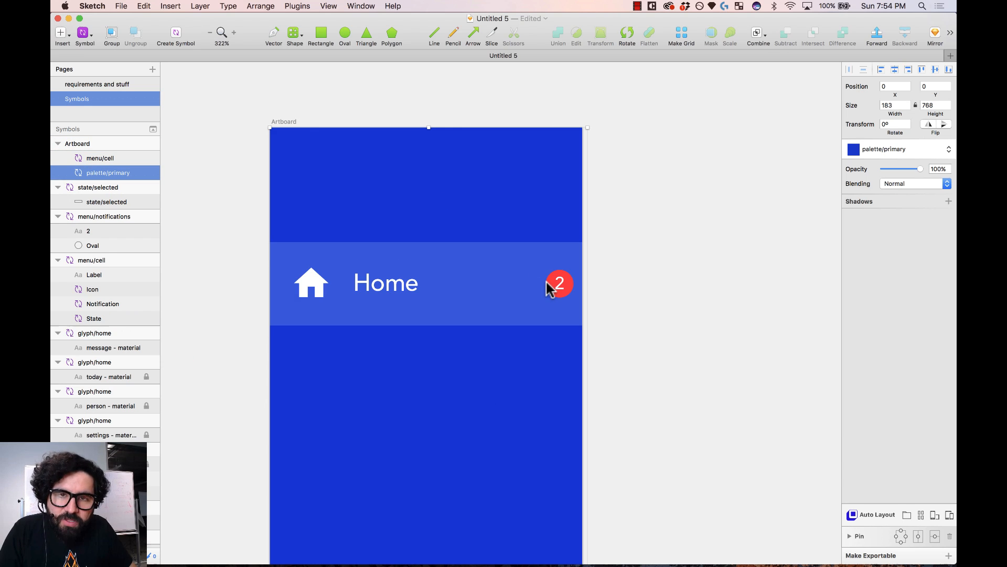
# - Set the Home cell instance's width to 180
pyautogui.click(694, 165)
pyautogui.click(562, 293)
pyautogui.moveTo(587, 284); pyautogui.dragTo(554, 302)
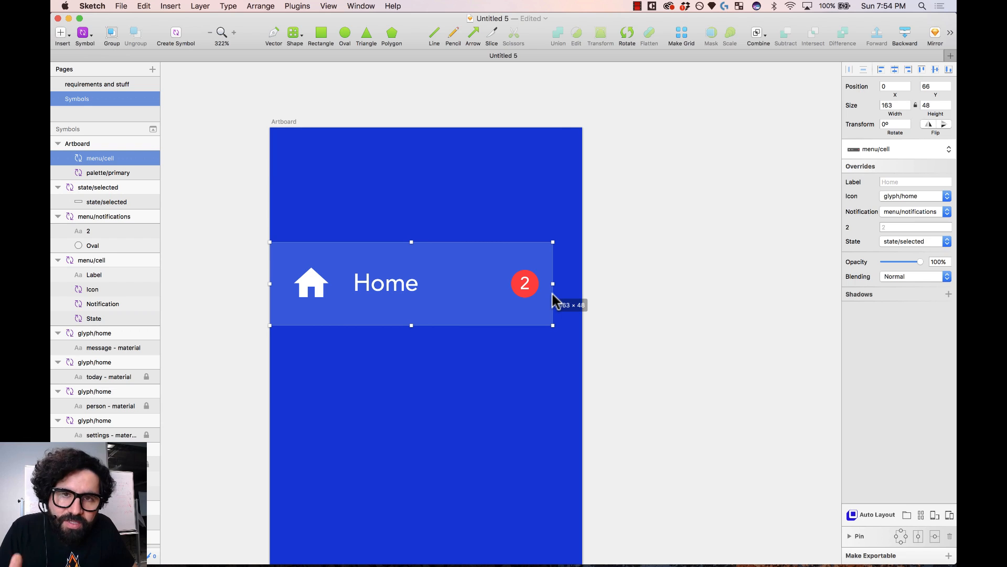
pyautogui.moveTo(557, 300)
pyautogui.mouseDown()
pyautogui.moveTo(578, 289)
pyautogui.moveTo(573, 297)
pyautogui.mouseUp()
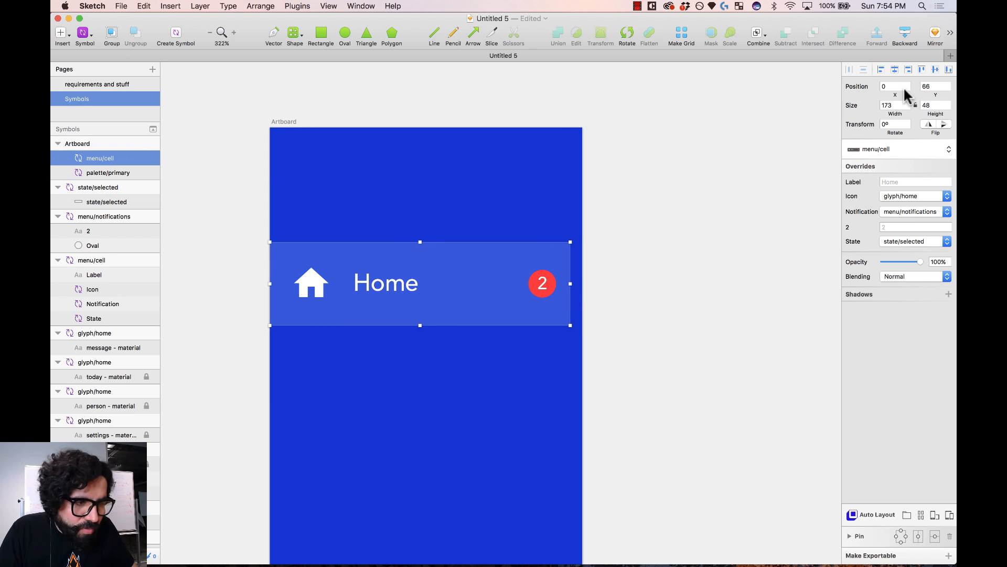
pyautogui.click(892, 105)
pyautogui.write('180')
pyautogui.press('Return')
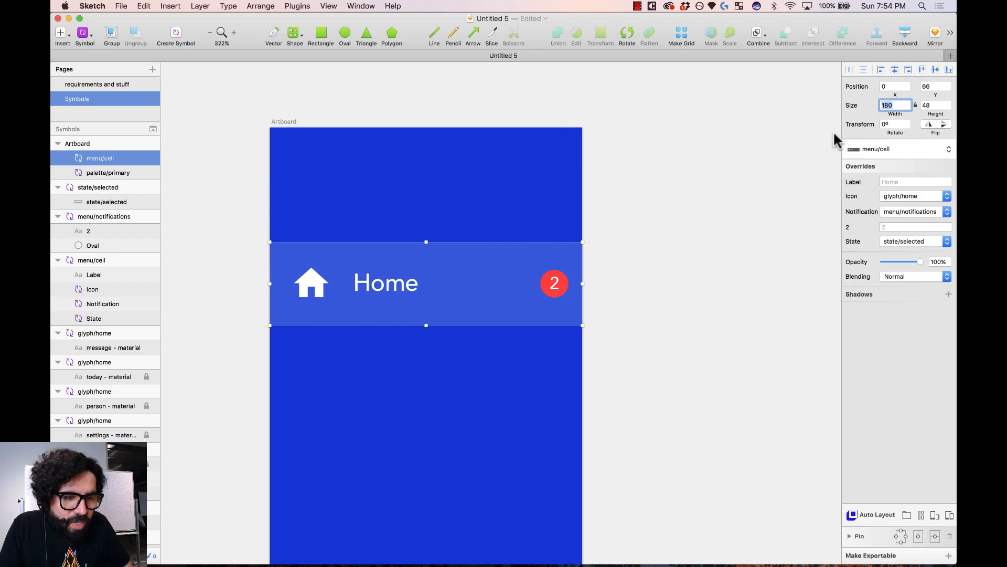
# - Enter 18 in the blue background block's width field
pyautogui.click(704, 162)
pyautogui.click(518, 211)
pyautogui.click(892, 105)
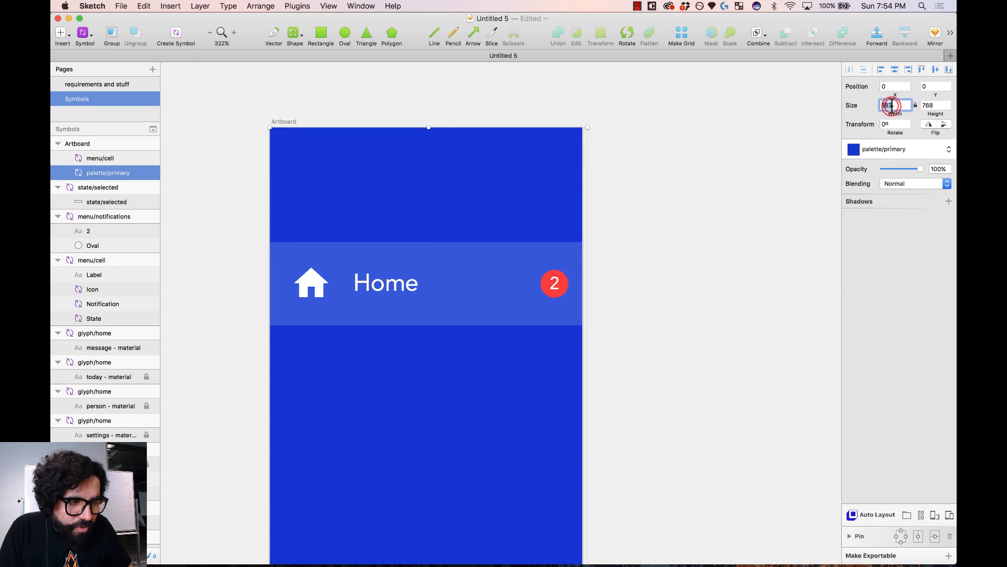
pyautogui.write('18')
pyautogui.click(650, 189)
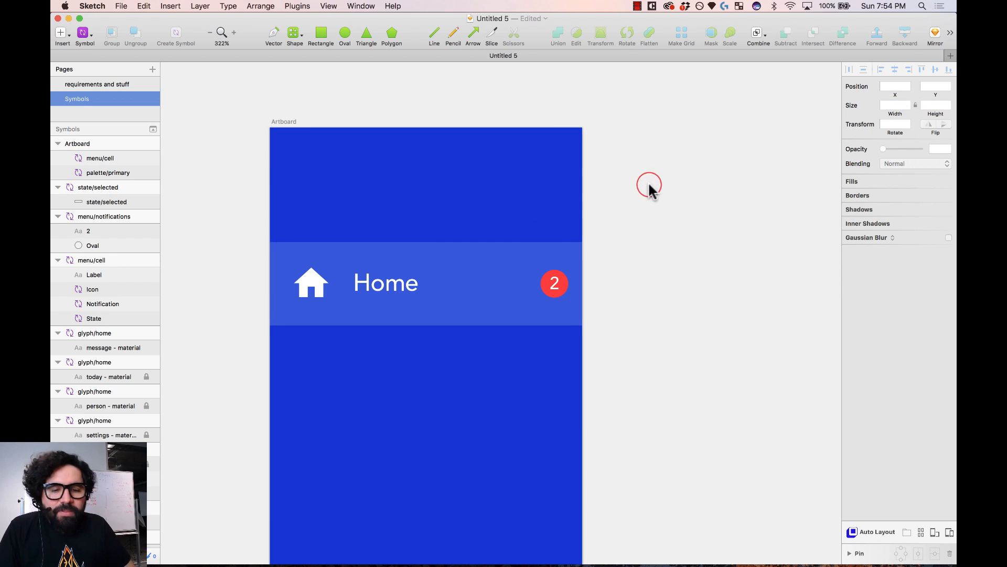
# - Move the Home cell lower on the blue menu, to y 150
pyautogui.click(479, 280)
pyautogui.hotkey('shift', 'Down')
pyautogui.hotkey('shift', 'Down')
pyautogui.hotkey('shift', 'Down')
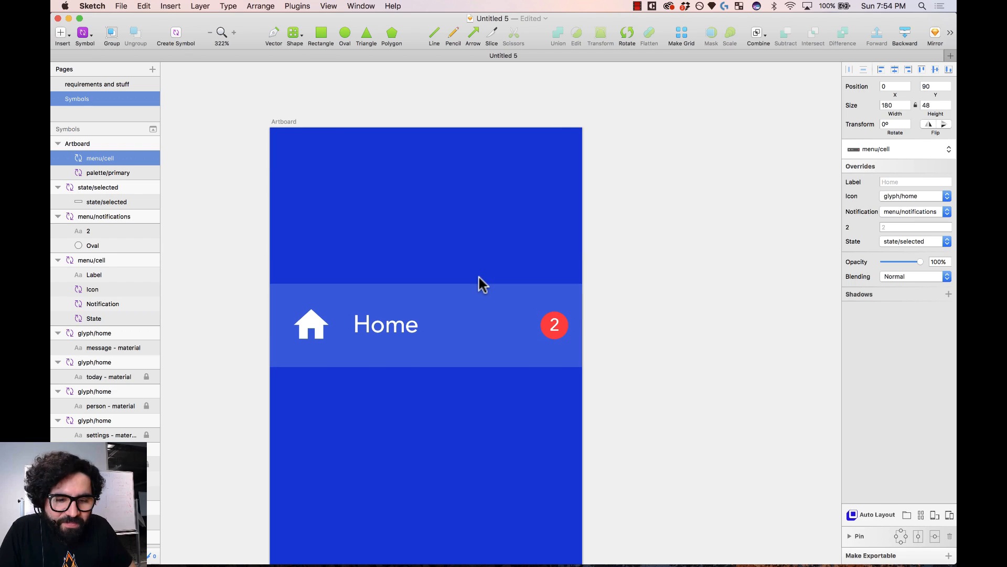
pyautogui.press('super+minus')
pyautogui.scroll(-5, 479, 283)
pyautogui.click(455, 131)
pyautogui.moveTo(456, 132); pyautogui.dragTo(479, 285)
pyautogui.click(641, 231)
pyautogui.press('z')
pyautogui.moveTo(587, 93); pyautogui.dragTo(293, 510)
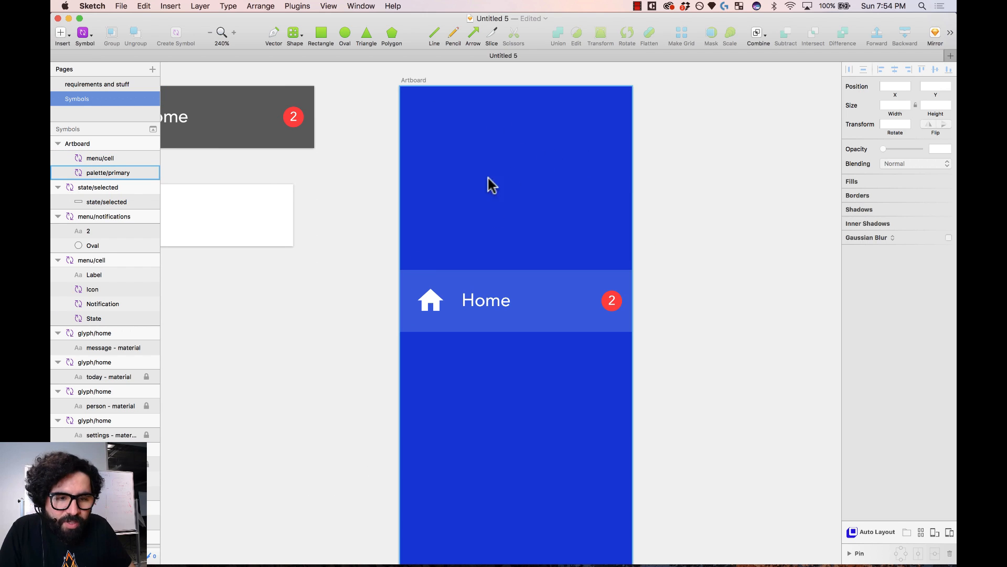
# - Draw a 48×48 circle near the artboard top at Y 16, centred horizontally
pyautogui.hscroll(3, 526, 173)
pyautogui.scroll(2, 526, 173)
pyautogui.press('o')
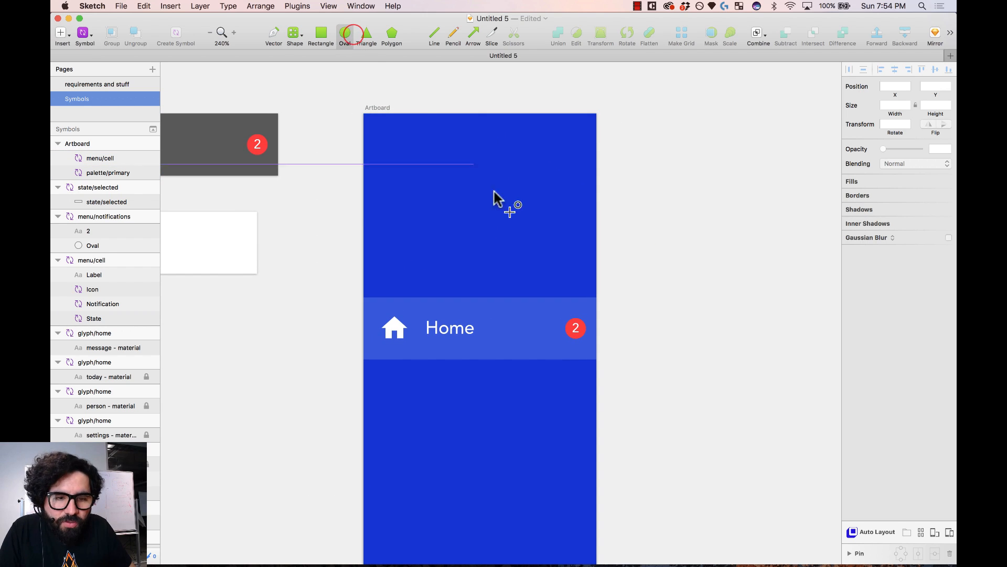
pyautogui.moveTo(478, 166); pyautogui.dragTo(516, 129)
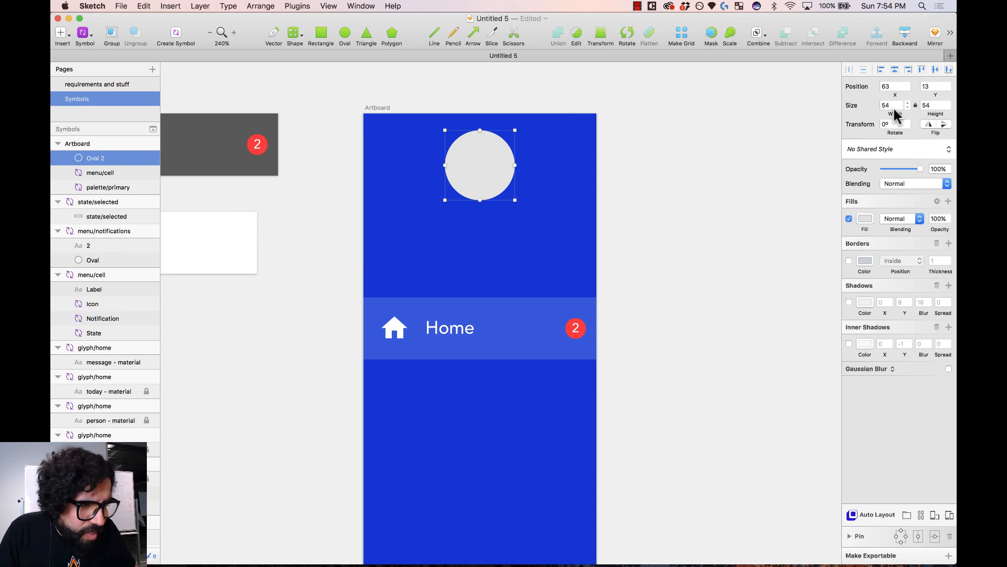
pyautogui.click(894, 104)
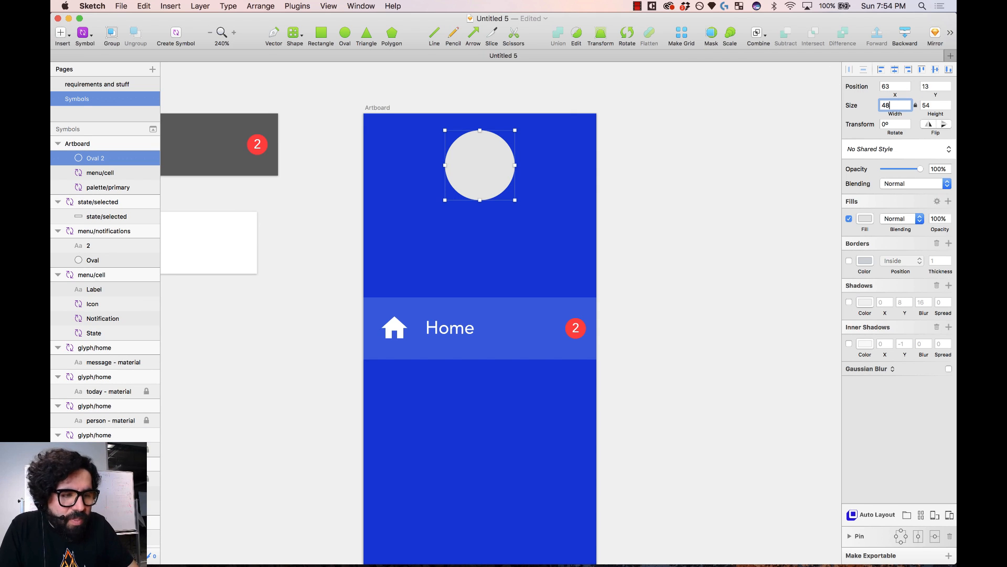
pyautogui.write('48')
pyautogui.press('Return')
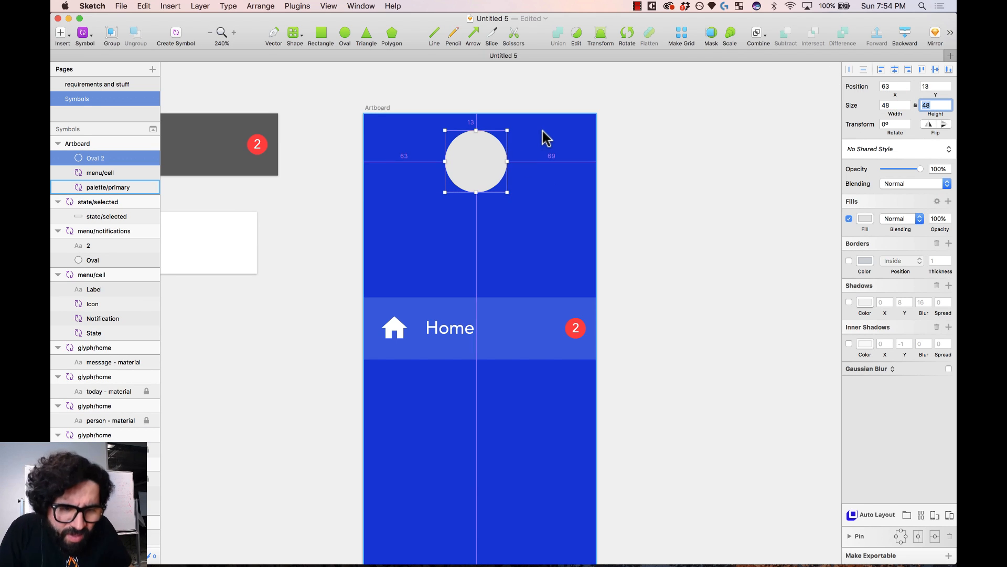
pyautogui.hotkey('alt', 'Down')
pyautogui.hotkey('alt', 'Up')
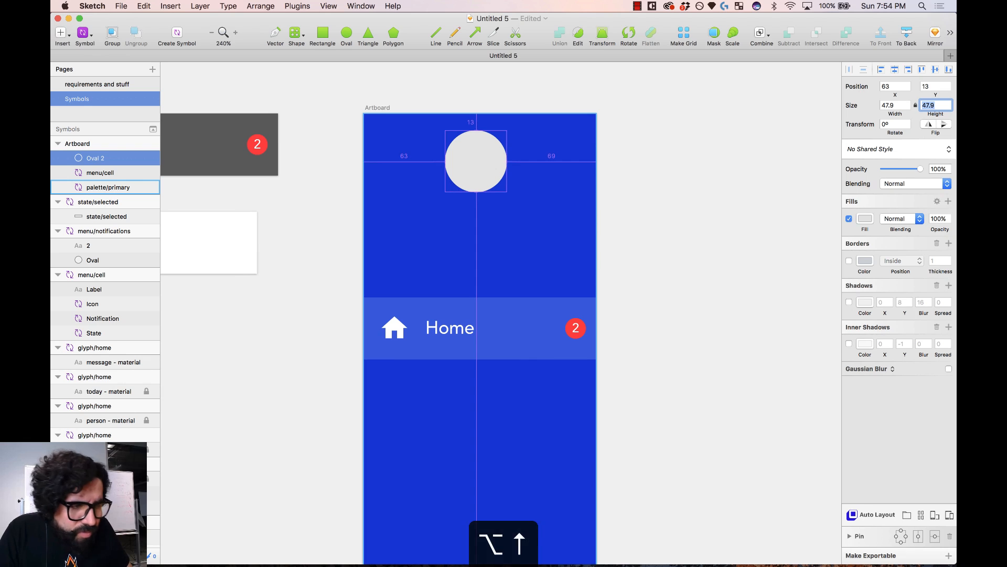
pyautogui.click(499, 157)
pyautogui.hotkey('alt', 'Down')
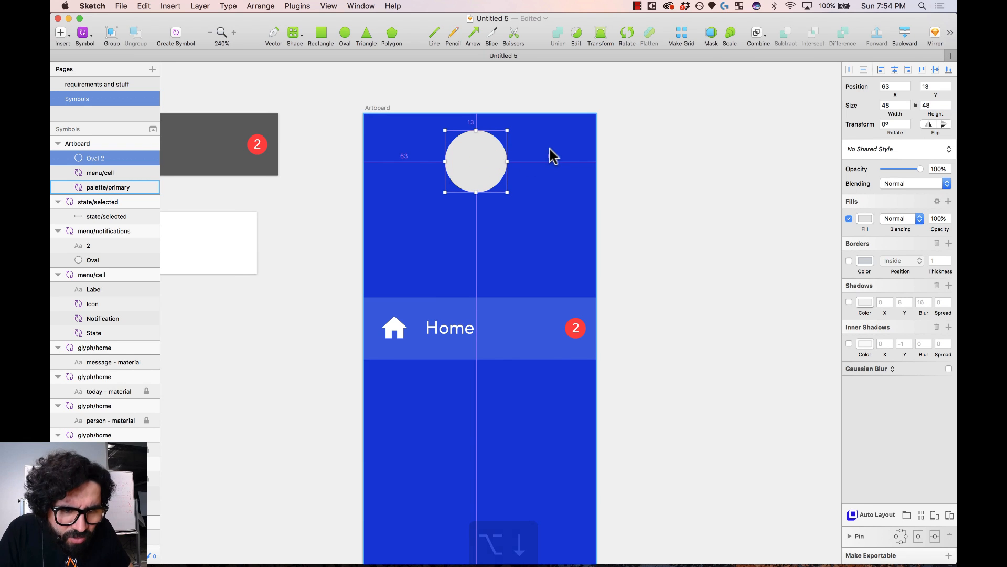
pyautogui.hotkey('alt', 'Down')
pyautogui.hotkey('alt', 'Down')
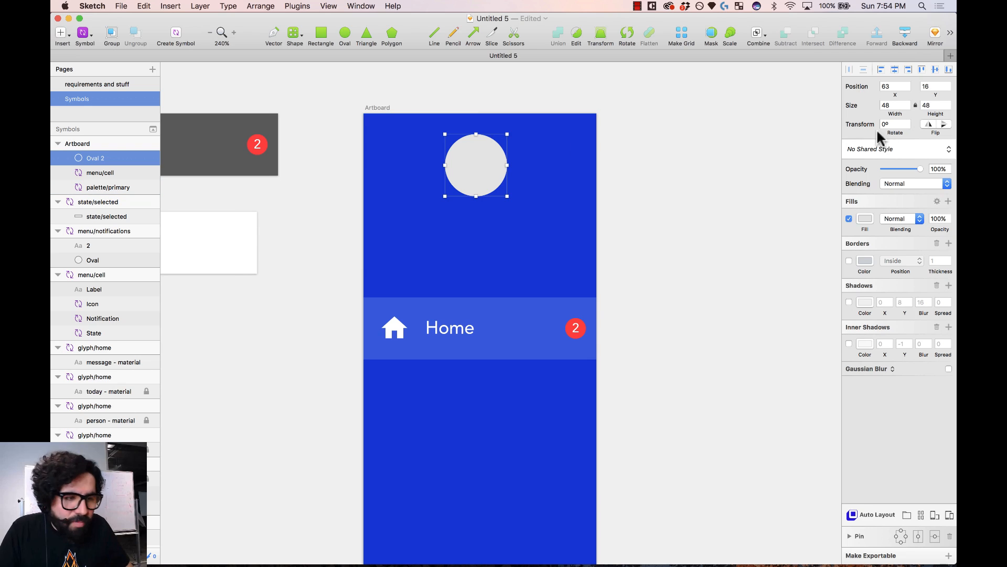
pyautogui.click(895, 69)
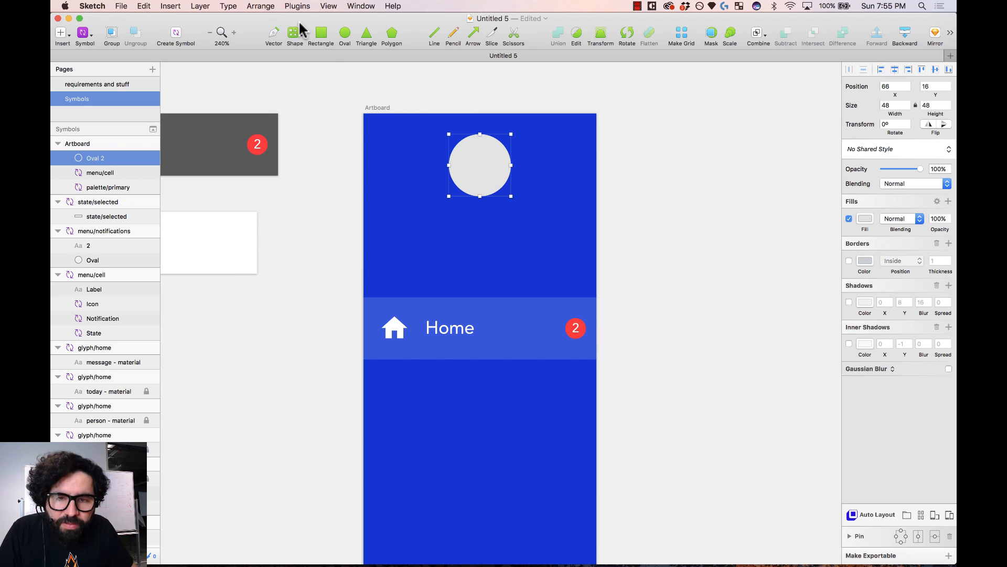
# - Fill the circle with a high-quality TinyFaces face photo
pyautogui.click(295, 6)
pyautogui.moveTo(335, 70)
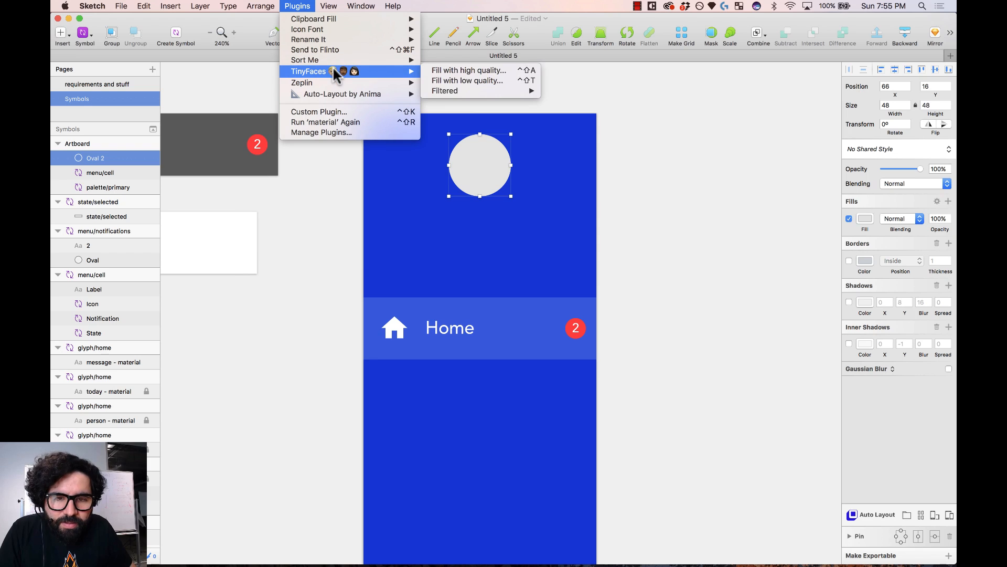
pyautogui.click(483, 68)
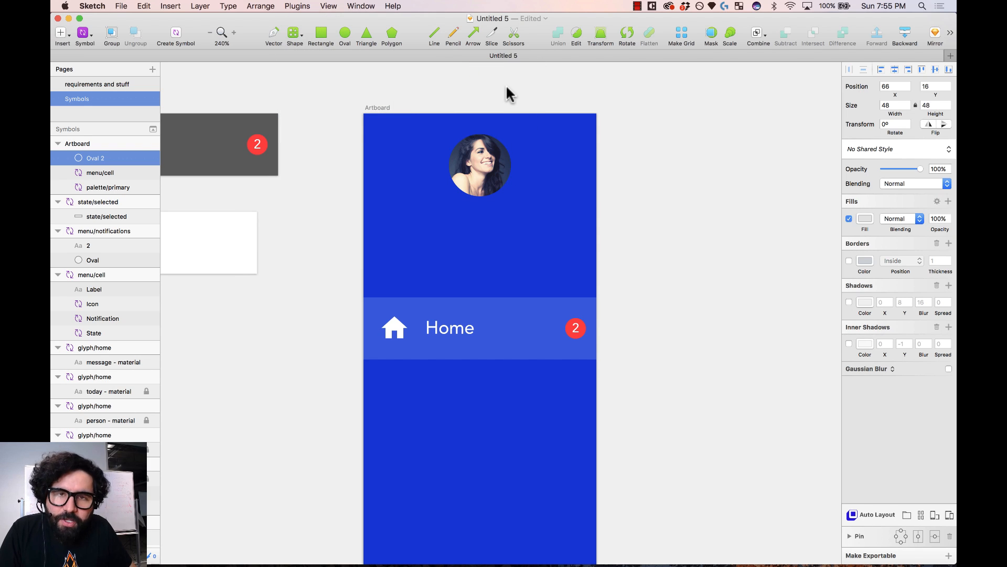
pyautogui.click(504, 85)
pyautogui.click(480, 169)
pyautogui.click(668, 175)
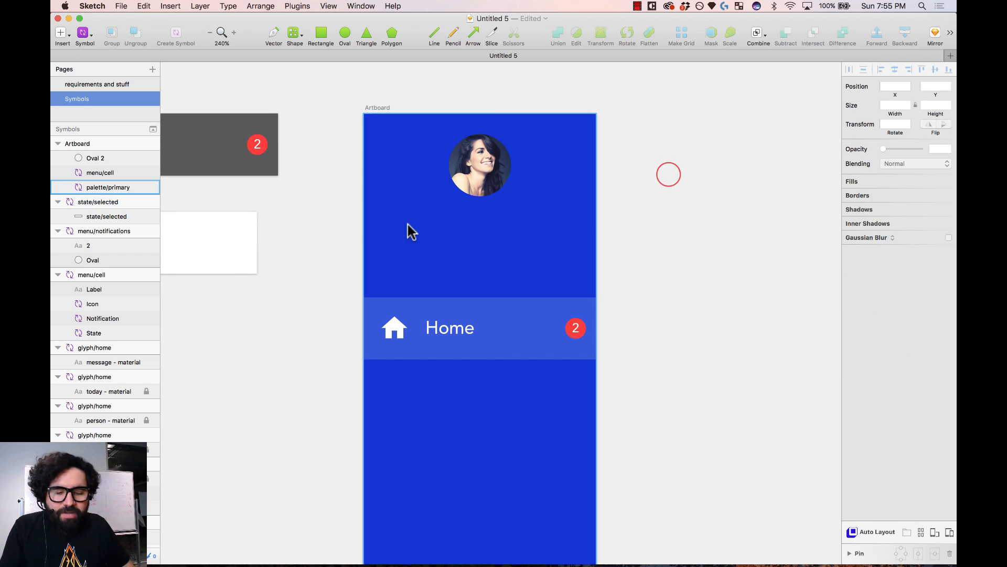
# - Add a text layer below the avatar with the user's full name, correcting the surname
pyautogui.press('t')
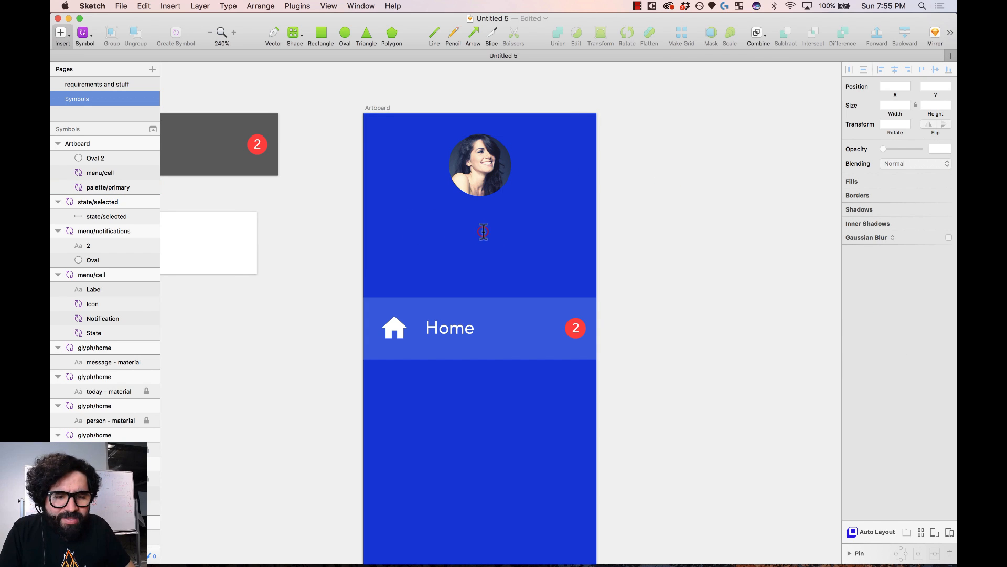
pyautogui.click(483, 232)
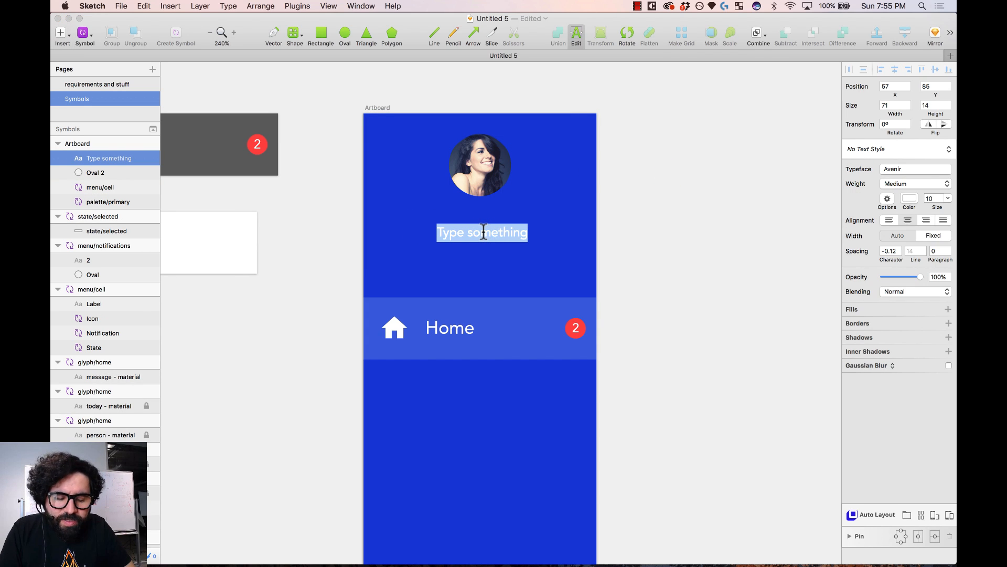
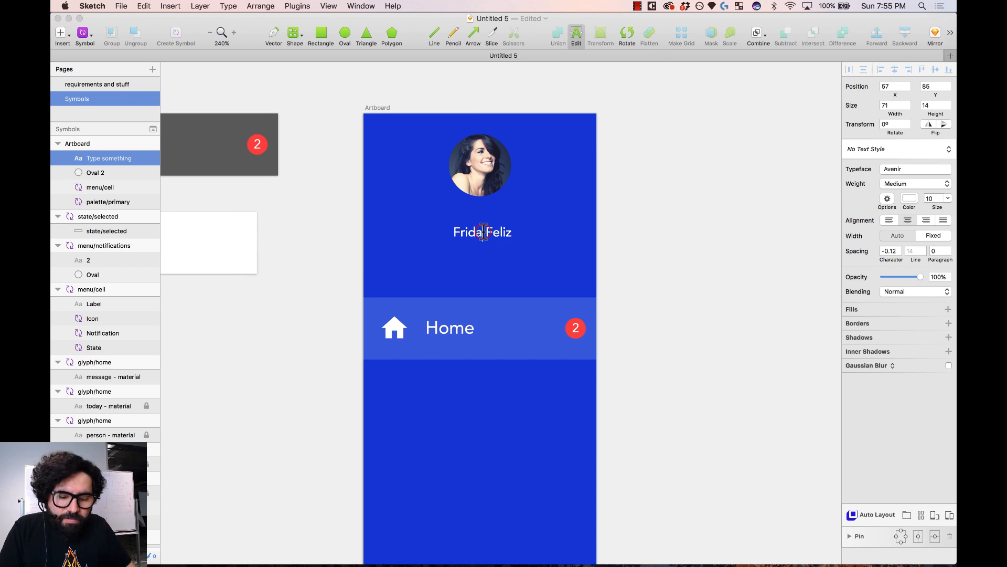
pyautogui.click(483, 231)
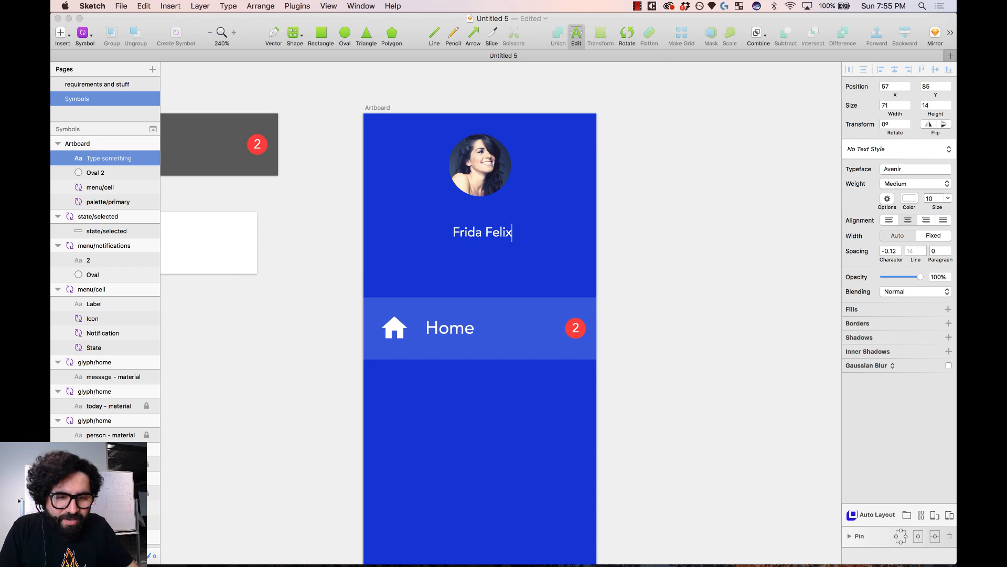
pyautogui.press('BackSpace')
pyautogui.write('x')
pyautogui.press('Escape')
# - Move the name text just under the avatar, stretch it to artboard width, and centre it
pyautogui.moveTo(498, 226); pyautogui.dragTo(494, 209)
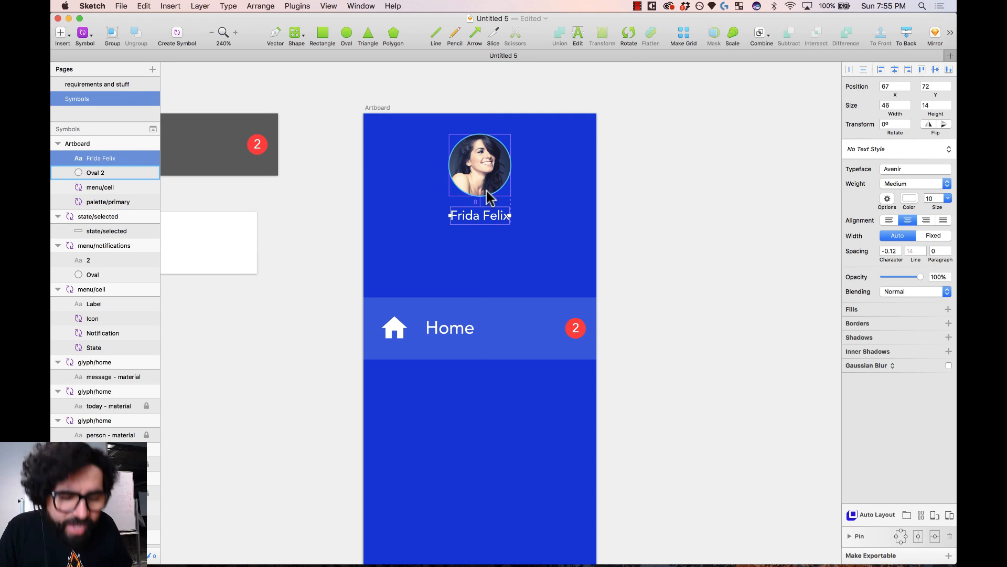
pyautogui.press('alt')
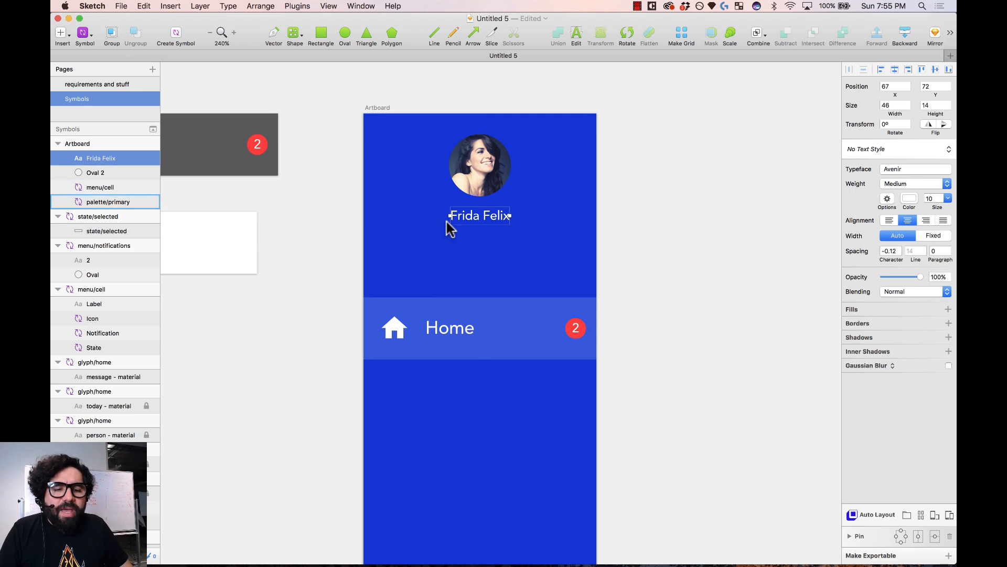
pyautogui.moveTo(449, 221); pyautogui.dragTo(367, 229)
pyautogui.moveTo(510, 216); pyautogui.dragTo(596, 214)
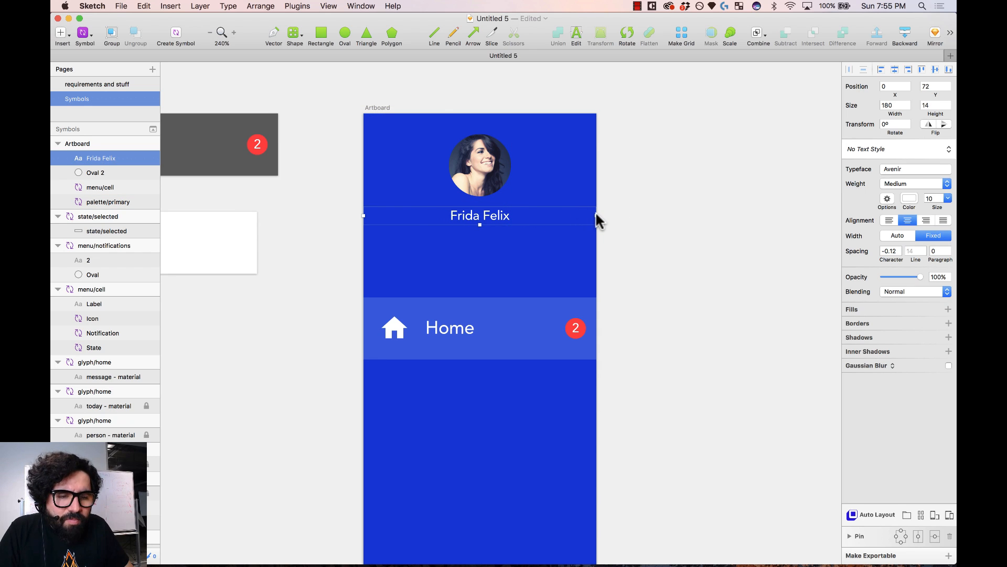
pyautogui.press('shift+super+Left')
pyautogui.press('shift+super+Left')
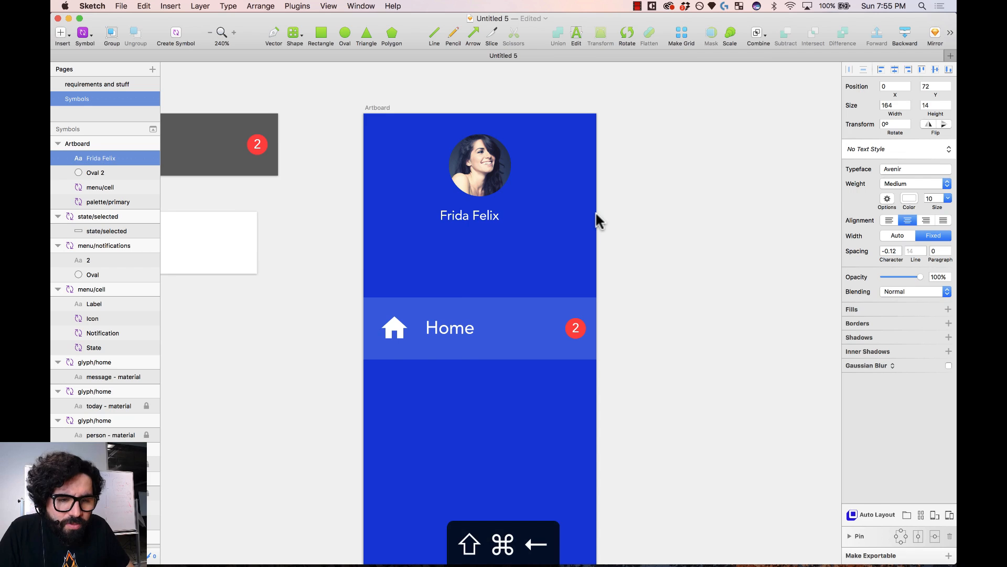
pyautogui.click(894, 70)
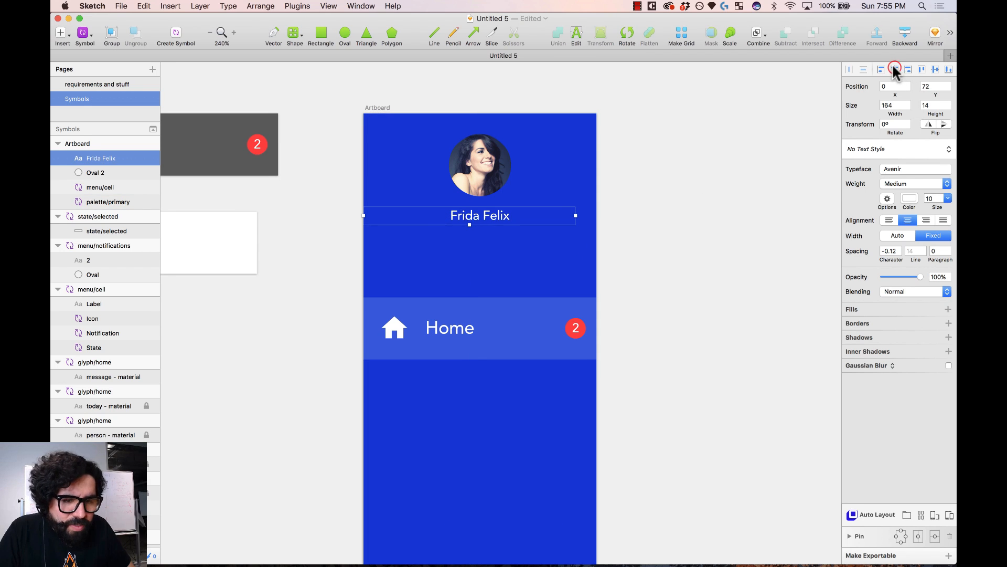
# - Duplicate the name line below it and retype the copy as 'Chichilucas Corp'
pyautogui.moveTo(490, 220); pyautogui.dragTo(492, 233)
pyautogui.press('alt')
pyautogui.doubleClick(493, 234)
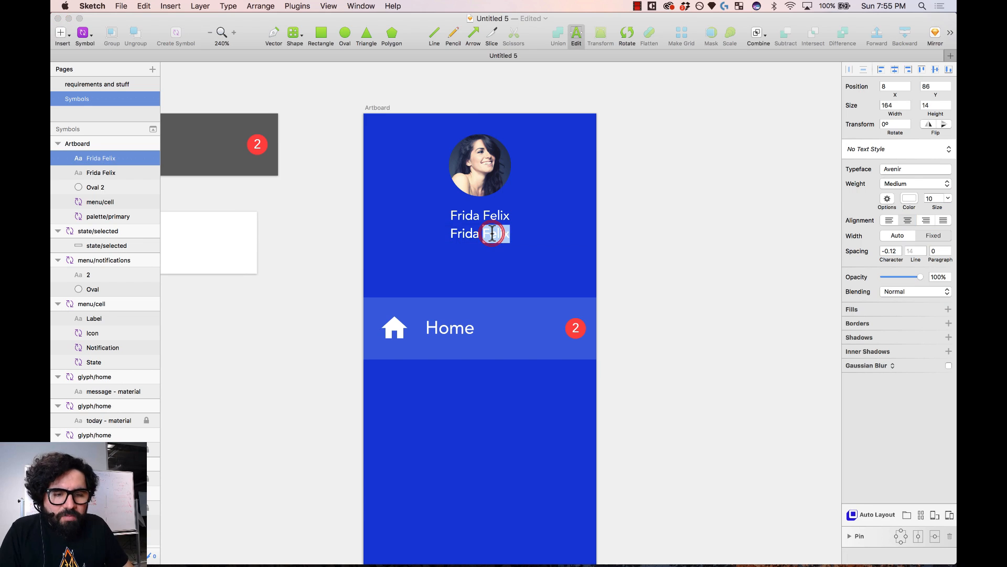
pyautogui.press('super+a')
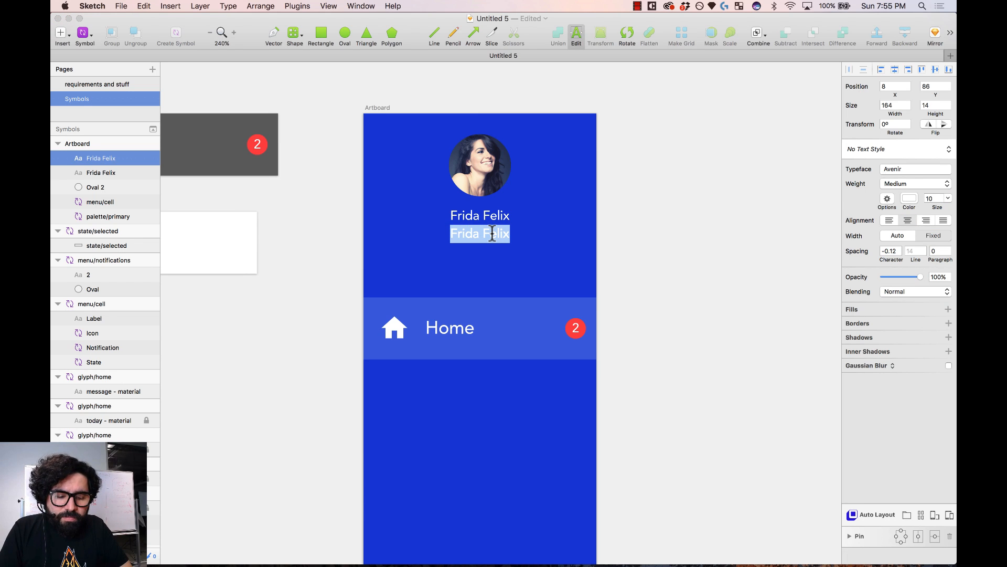
pyautogui.write('Chic')
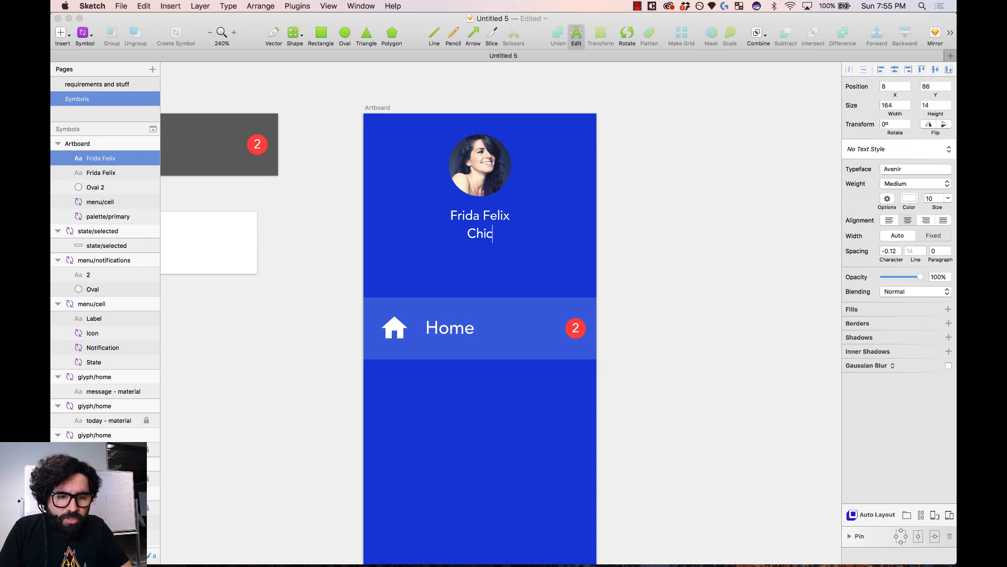
pyautogui.write('hilucas')
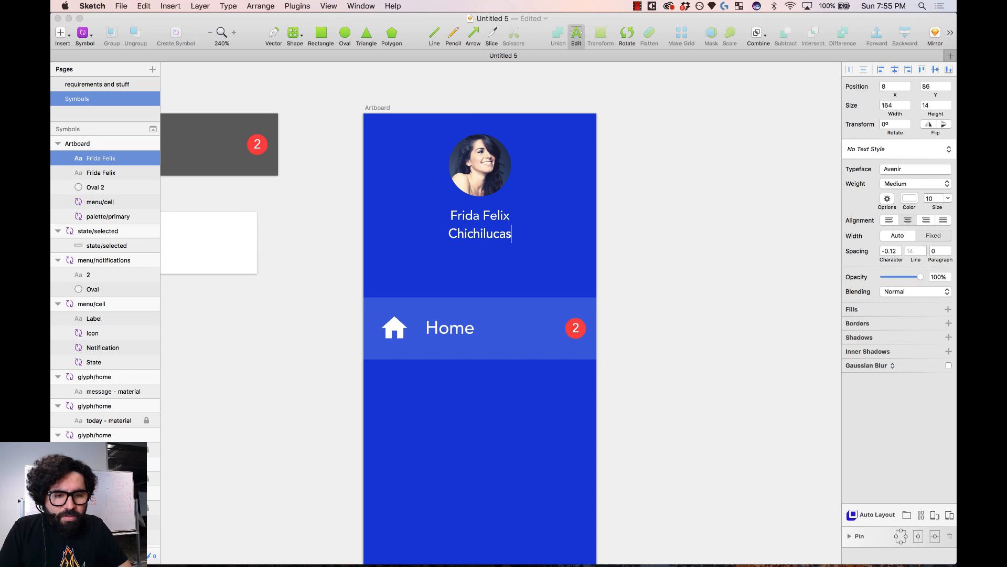
pyautogui.write(' Corp')
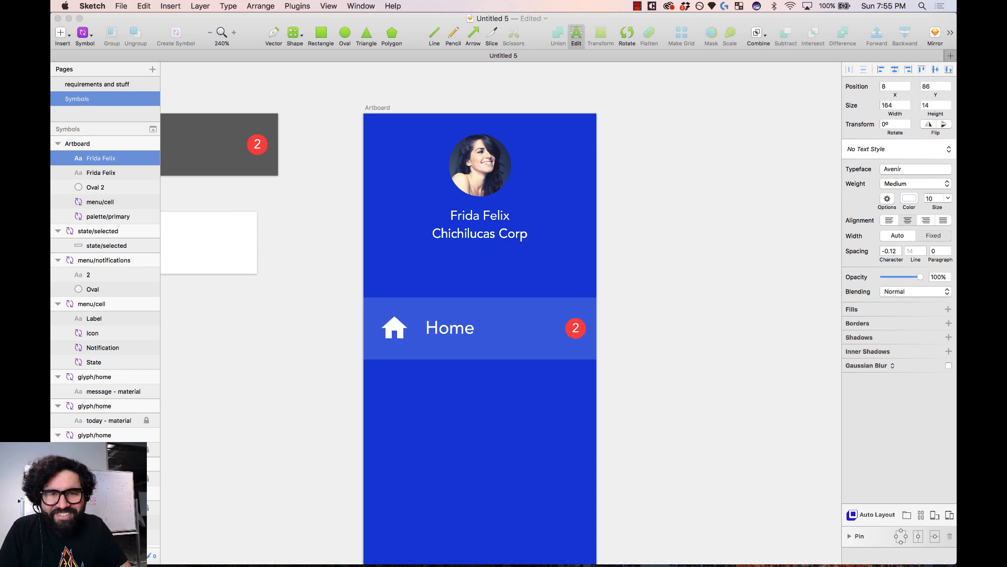
pyautogui.press('Escape')
# - Set the name text to Heavy weight and the Chichilucas Corp text to Roman
pyautogui.click(501, 217)
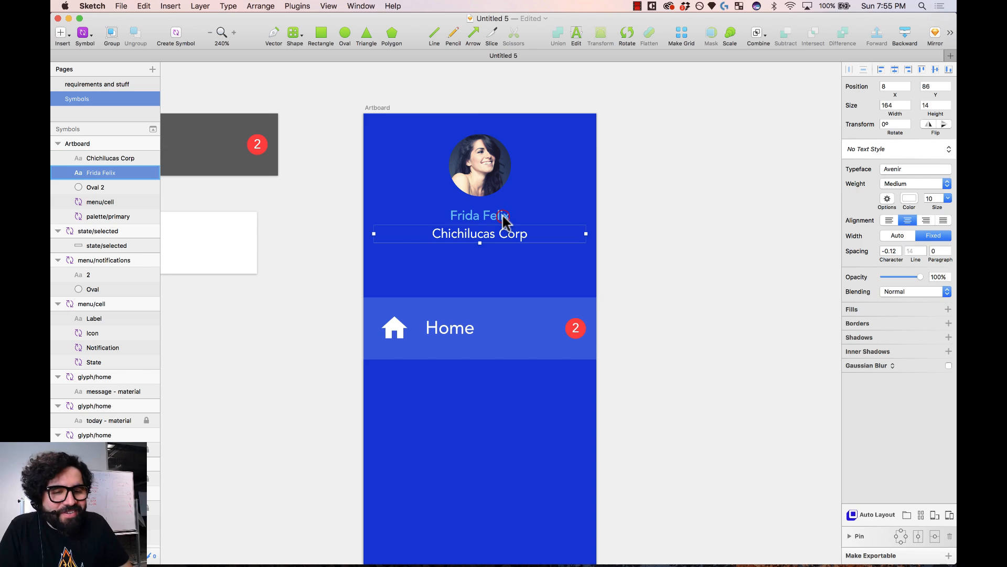
pyautogui.click(918, 183)
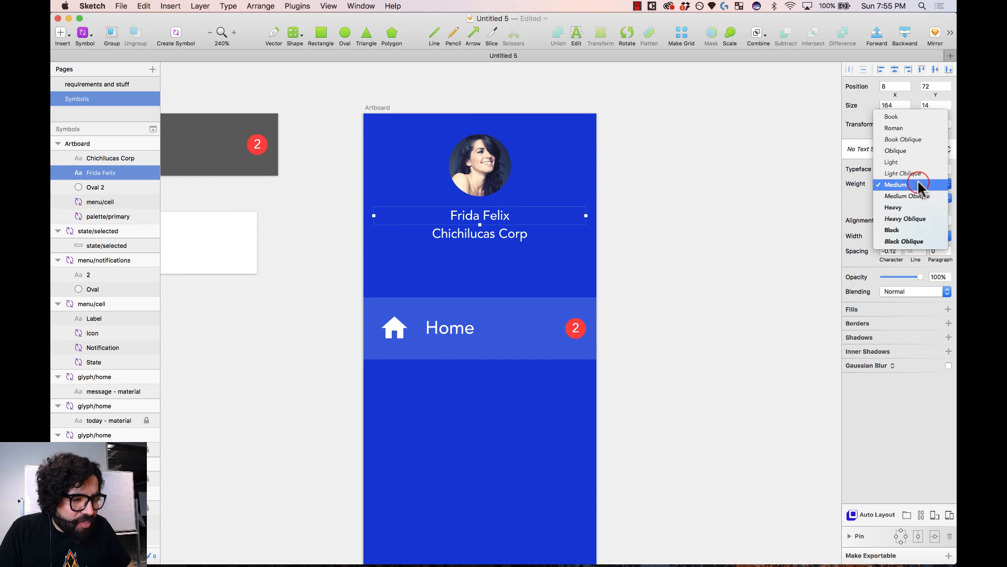
pyautogui.click(918, 207)
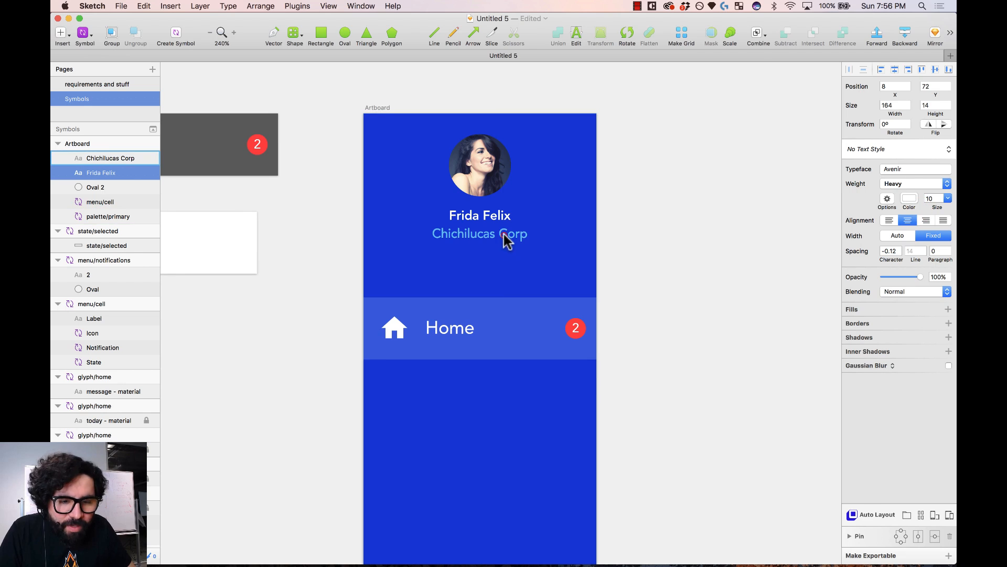
pyautogui.click(504, 234)
pyautogui.click(916, 184)
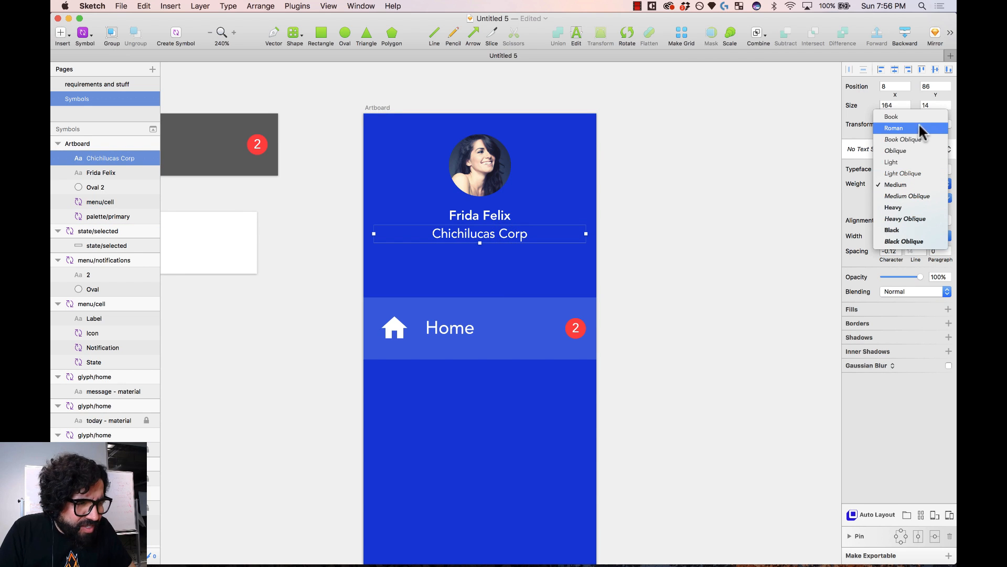
pyautogui.click(918, 125)
pyautogui.click(929, 182)
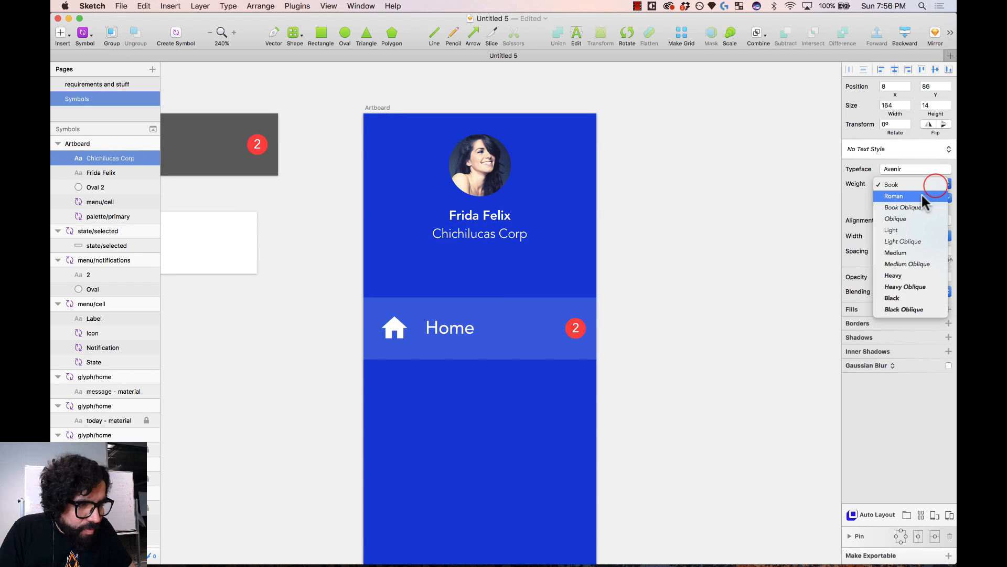
pyautogui.click(922, 198)
pyautogui.click(687, 224)
pyautogui.scroll(-2, 688, 221)
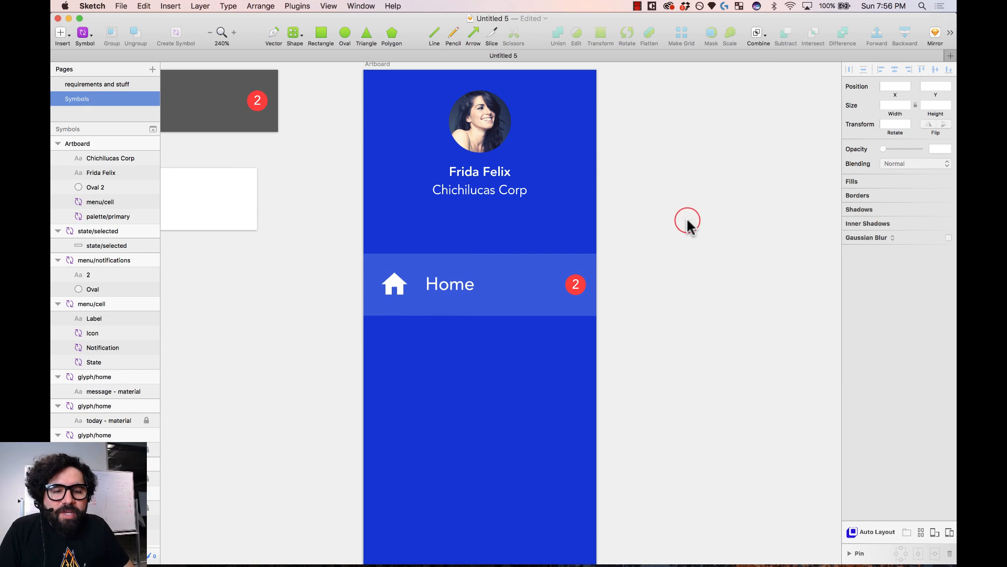
pyautogui.click(508, 193)
pyautogui.keyDown('shift'); pyautogui.click(503, 173); pyautogui.keyUp('shift')
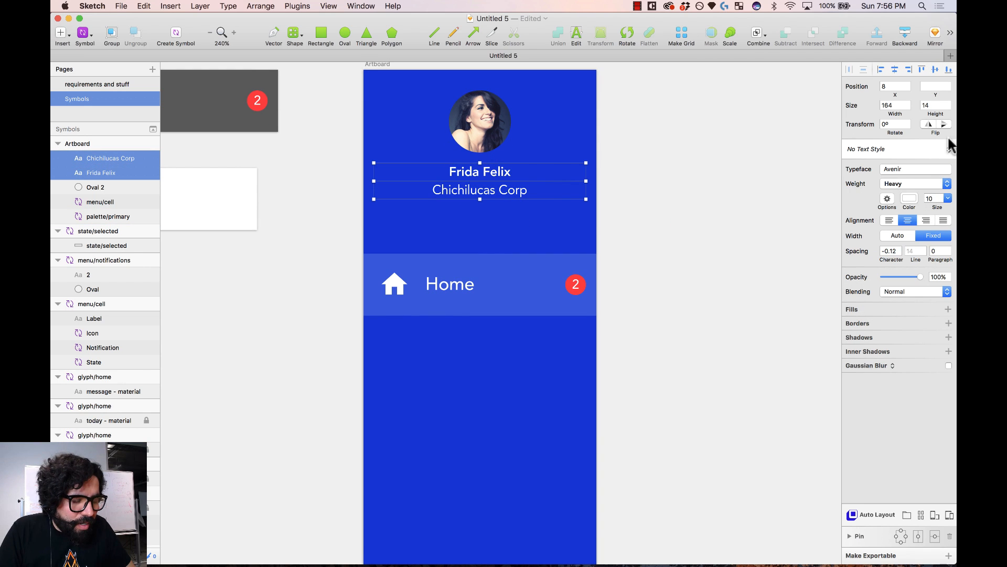
pyautogui.click(675, 187)
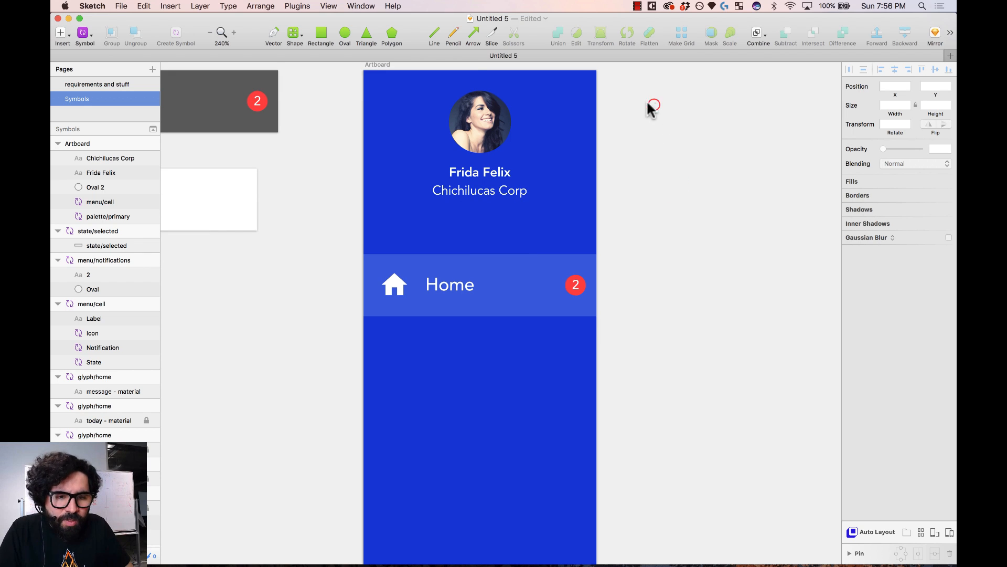
# - Draw a header background rectangle, placed just above the blue background and 1 px taller
pyautogui.moveTo(649, 105); pyautogui.dragTo(448, 205)
pyautogui.click(648, 130)
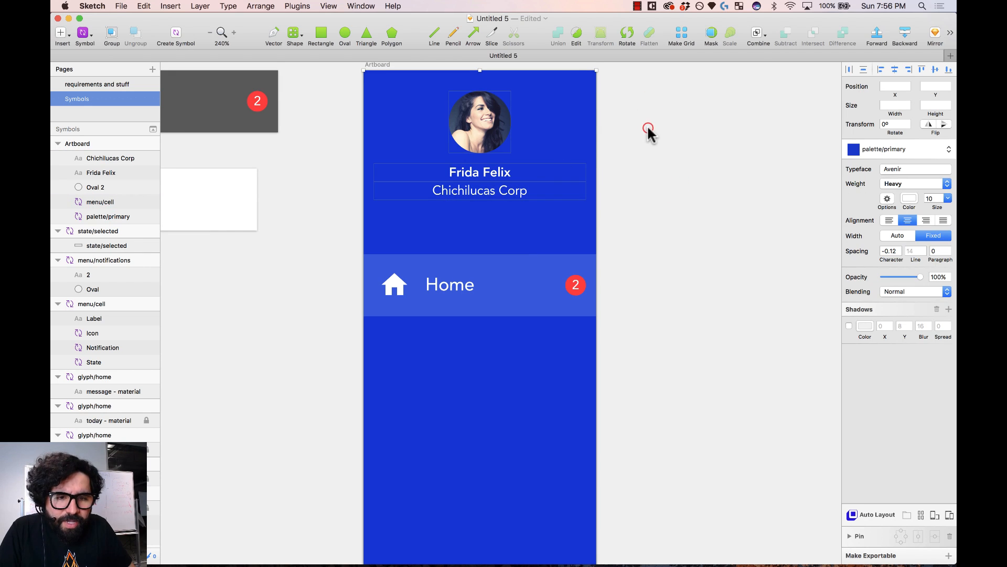
pyautogui.click(321, 33)
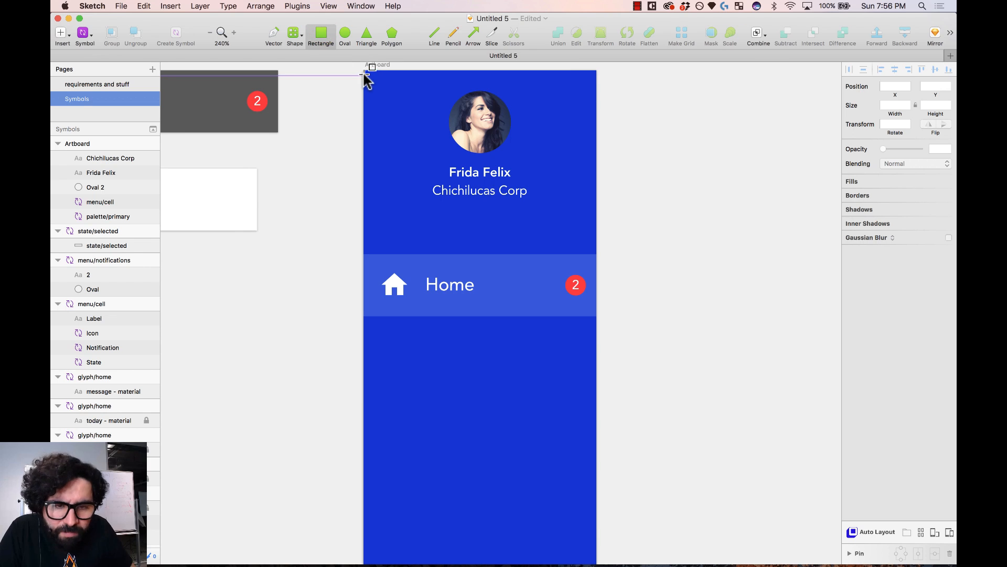
pyautogui.moveTo(364, 71); pyautogui.dragTo(594, 217)
pyautogui.press('ctrl+alt+super+Down')
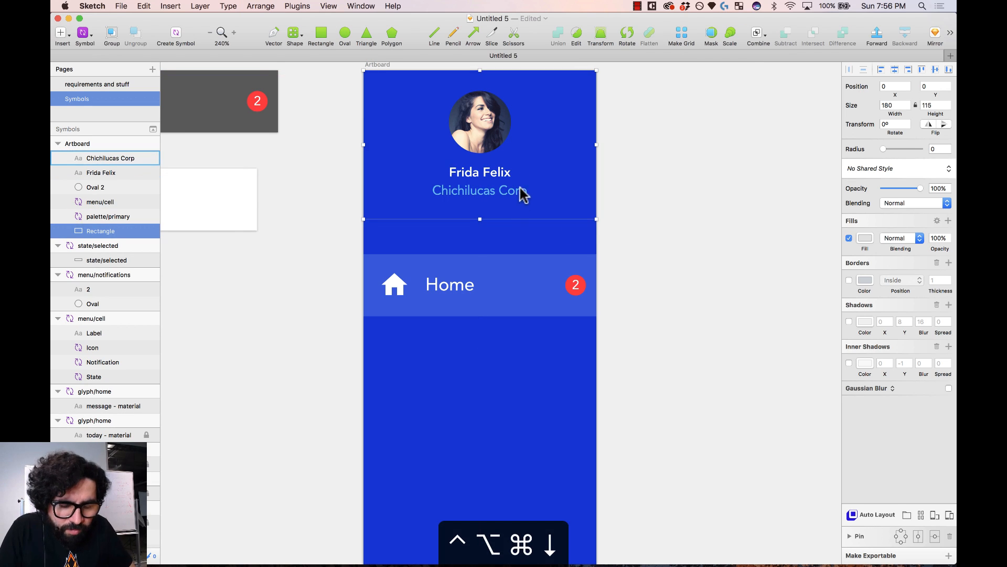
pyautogui.press('alt+super+Up')
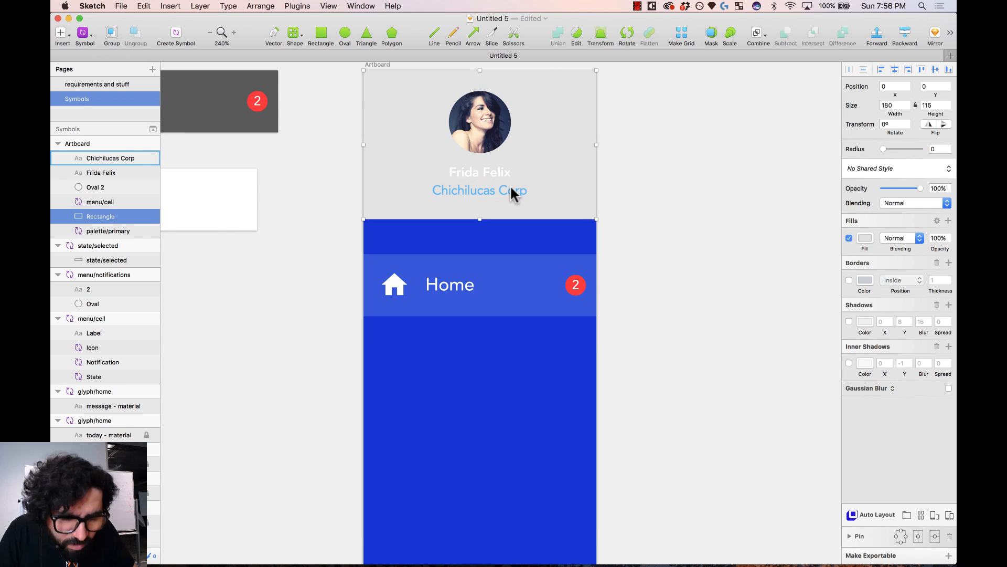
pyautogui.press('super+Down')
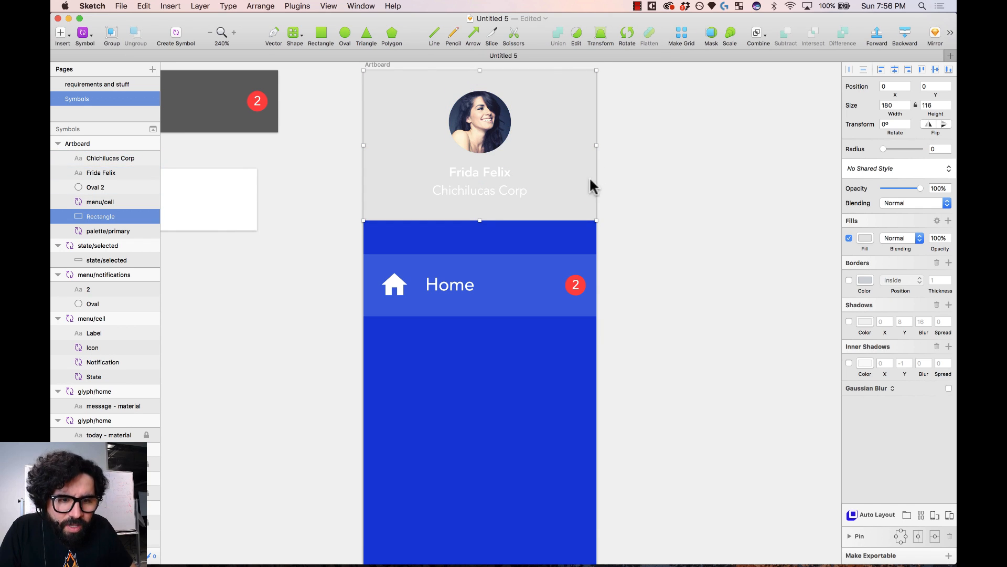
# - Select the header layers with the rectangle, leaving the palette/primary layer out
pyautogui.moveTo(634, 88); pyautogui.dragTo(411, 224)
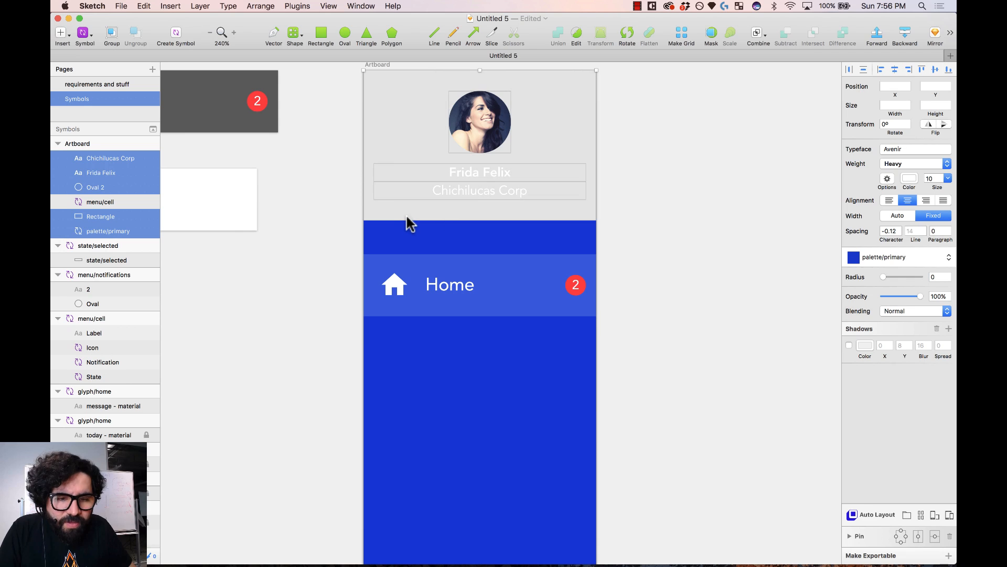
pyautogui.scroll(2, 499, 157)
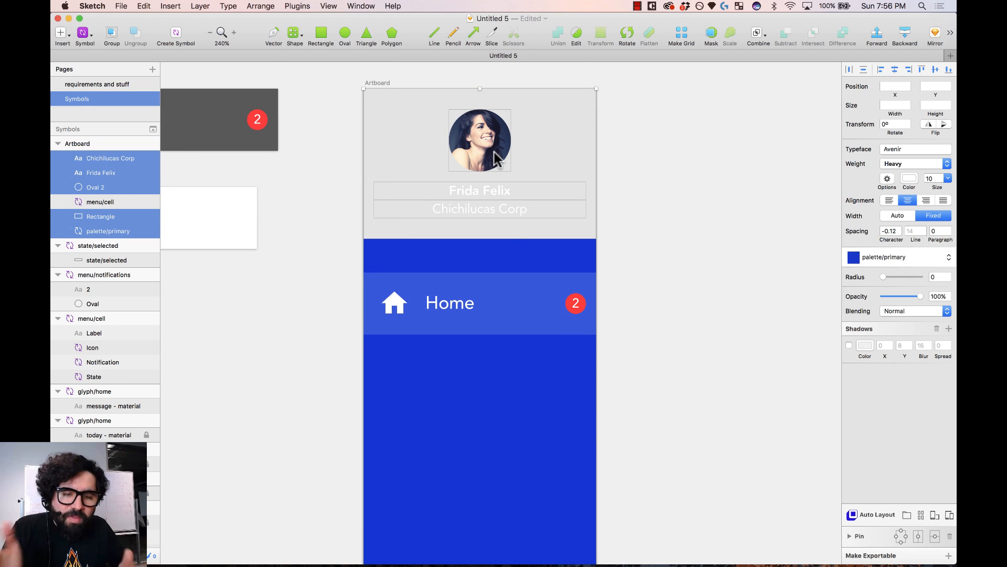
pyautogui.click(175, 38)
pyautogui.write('menu')
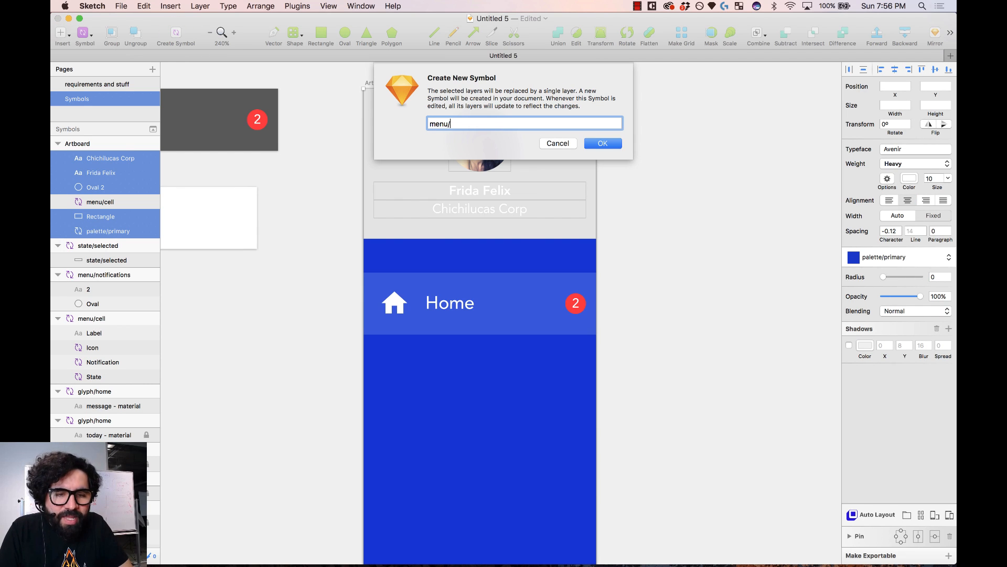
pyautogui.write('/')
pyautogui.press('Escape')
pyautogui.moveTo(447, 214); pyautogui.dragTo(508, 212)
pyautogui.press('super+z')
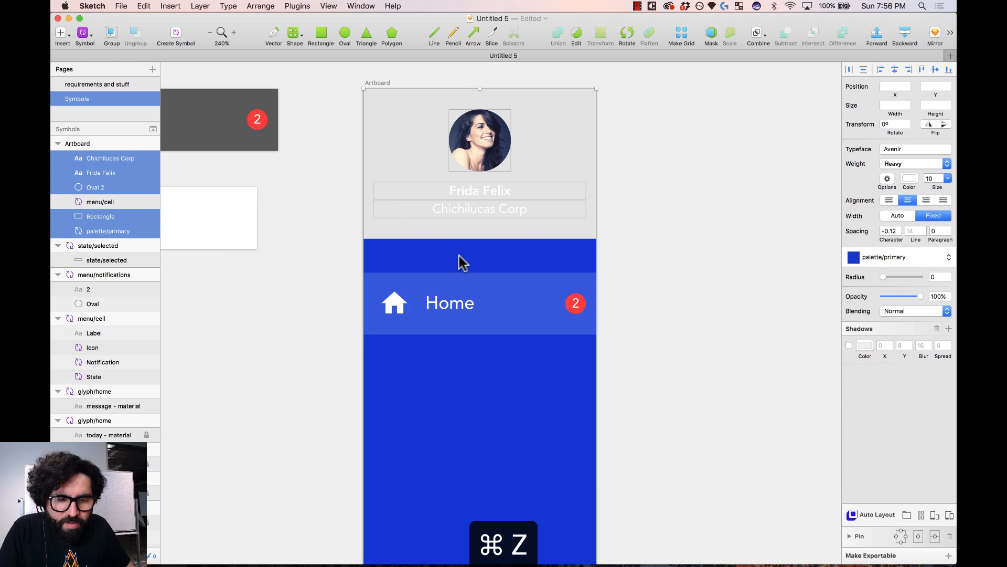
pyautogui.keyDown('shift'); pyautogui.click(461, 262); pyautogui.keyUp('shift')
pyautogui.moveTo(420, 152); pyautogui.dragTo(500, 149)
pyautogui.press('super+z')
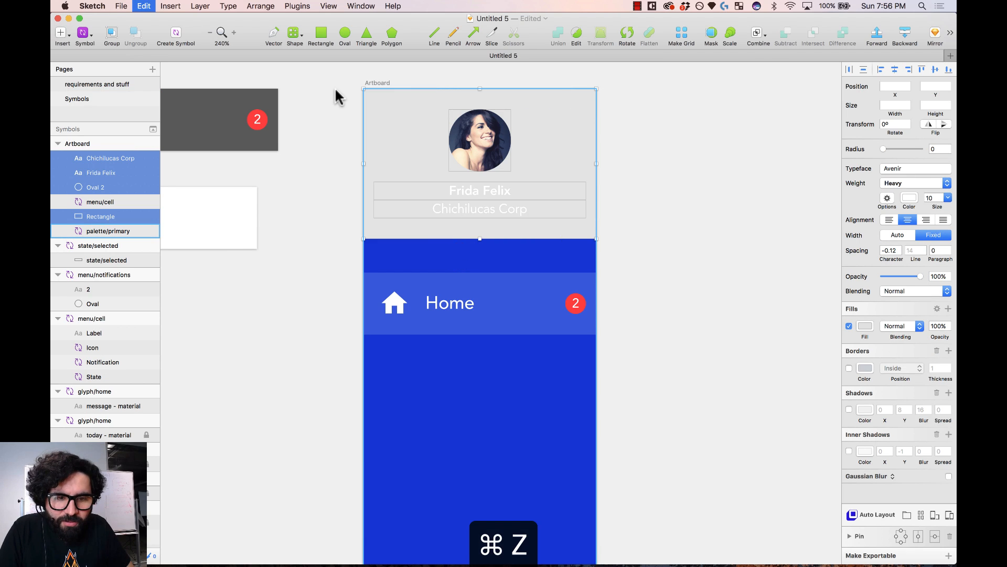
# - Create the menu/top symbol from the selected header layers
pyautogui.click(181, 37)
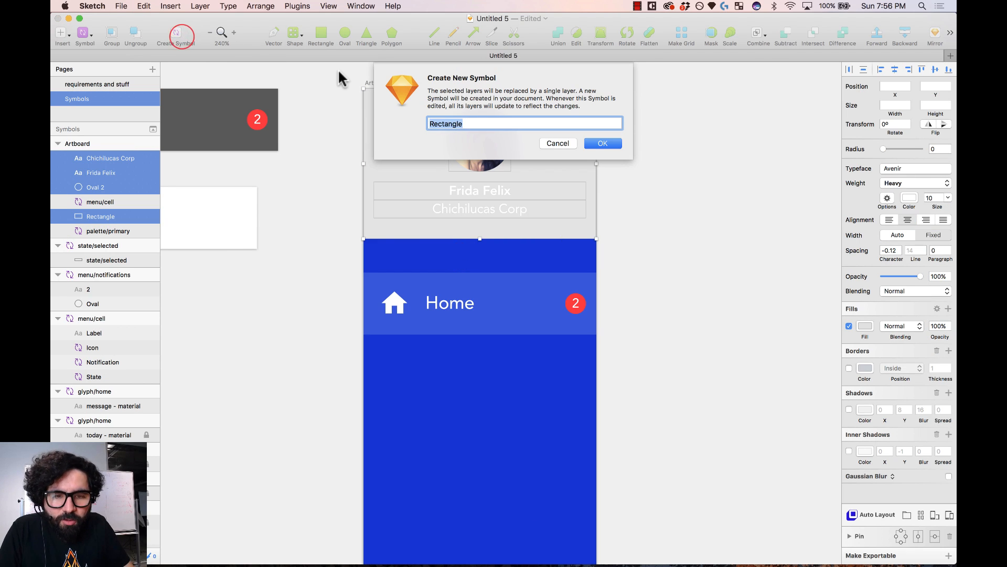
pyautogui.write('menu/top')
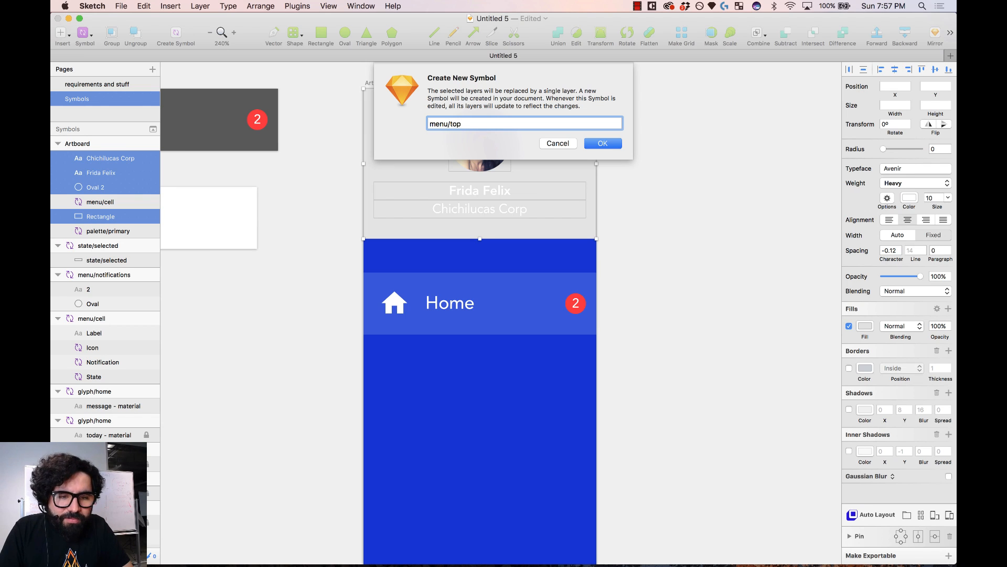
pyautogui.press('Return')
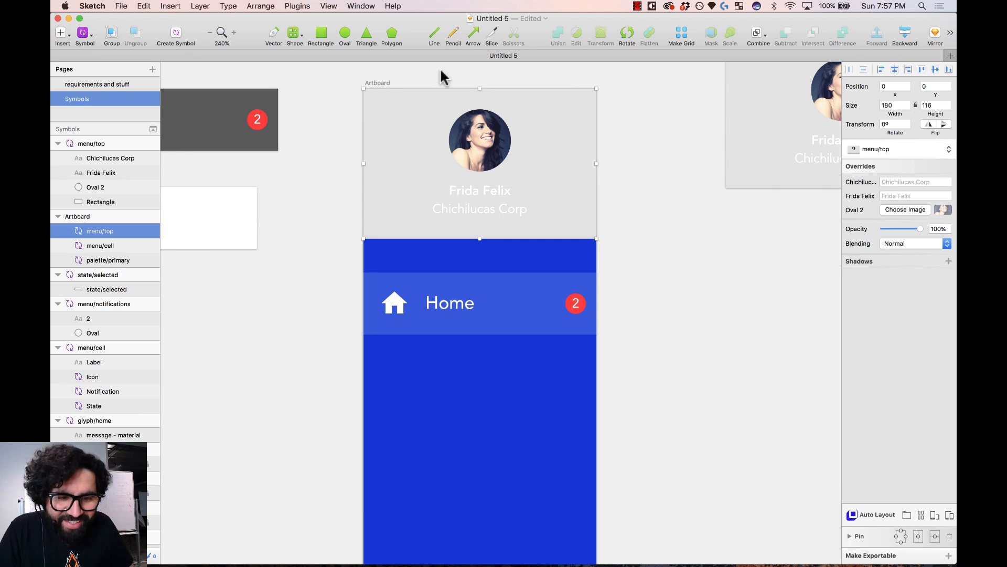
pyautogui.press('super+minus')
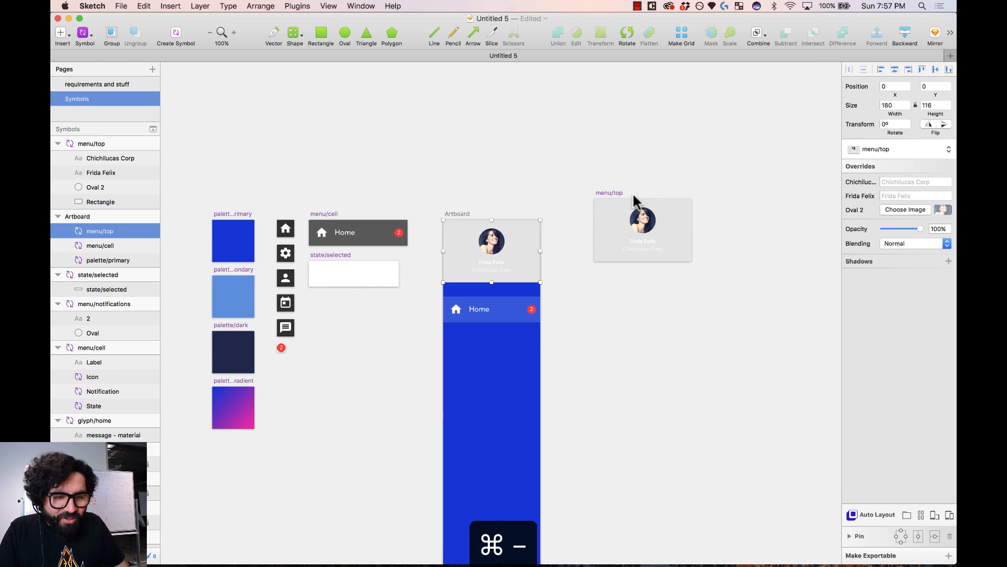
# - Move the menu/top symbol below state/selected and delete its grey background rectangle
pyautogui.moveTo(615, 195); pyautogui.dragTo(329, 296)
pyautogui.moveTo(290, 231); pyautogui.dragTo(445, 399)
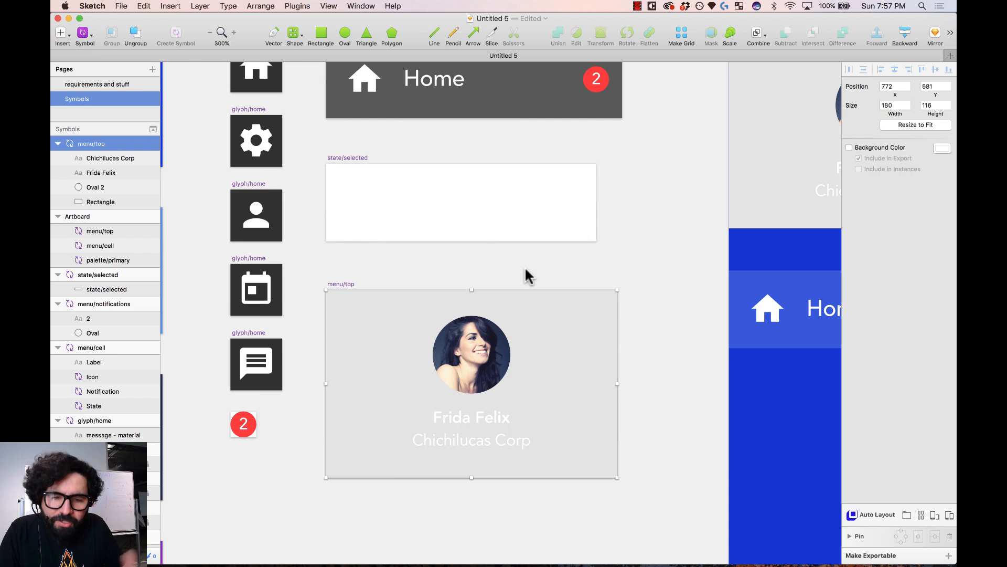
pyautogui.scroll(-2, 472, 270)
pyautogui.click(344, 237)
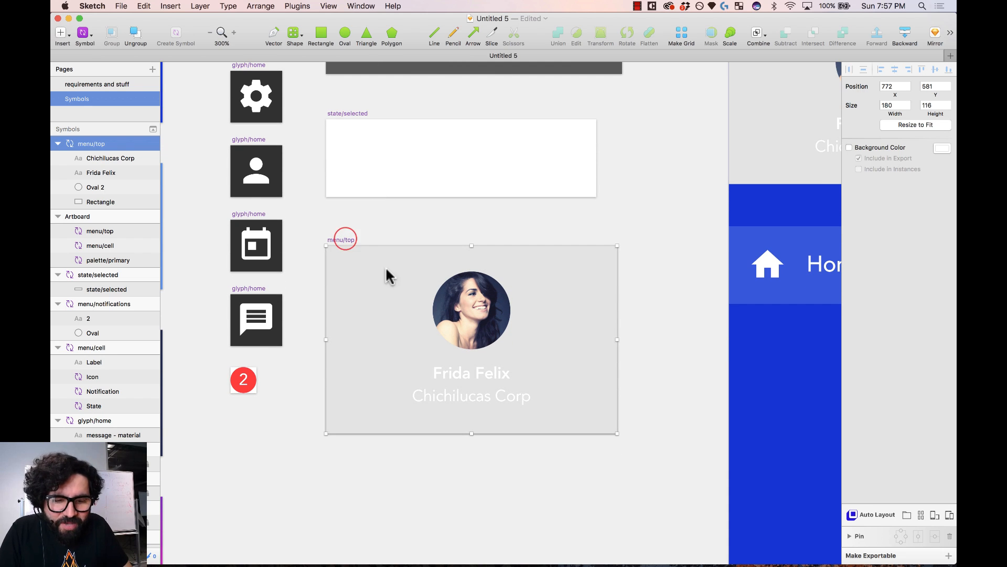
pyautogui.click(383, 206)
pyautogui.click(362, 308)
pyautogui.press('Delete')
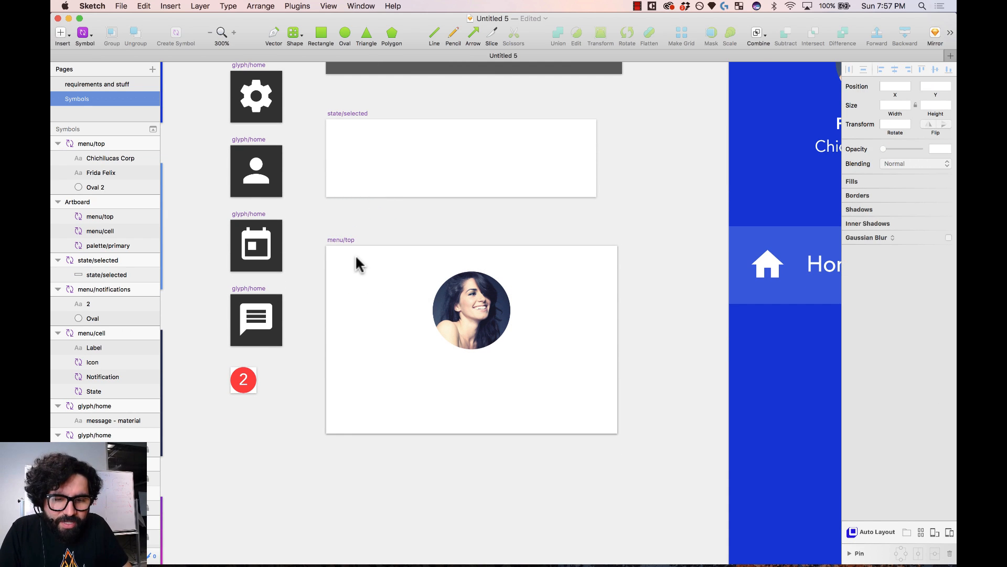
# - Enable a dark 2C2C2C background colour on the menu/top symbol
pyautogui.click(344, 240)
pyautogui.click(880, 147)
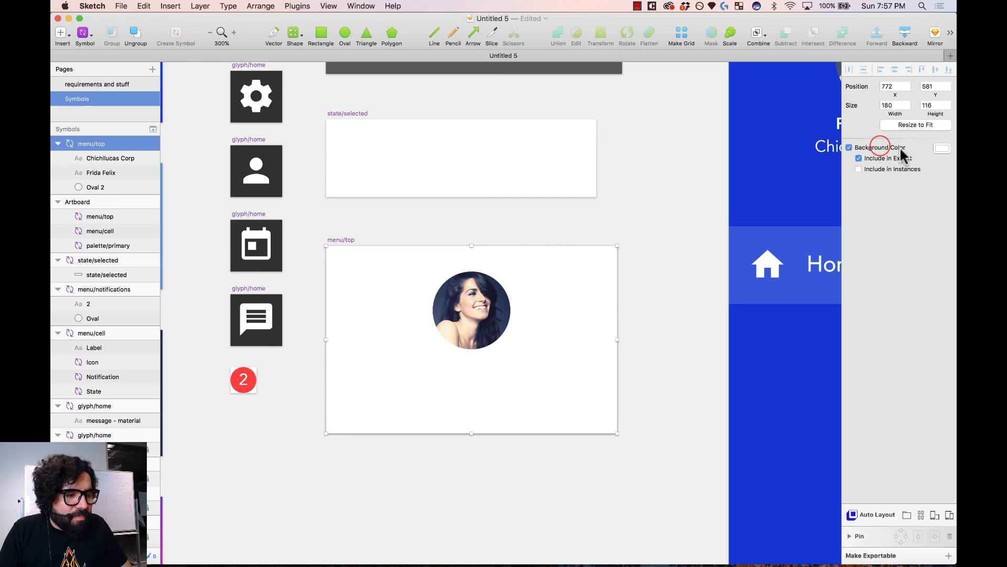
pyautogui.click(942, 148)
pyautogui.moveTo(879, 213); pyautogui.dragTo(808, 238)
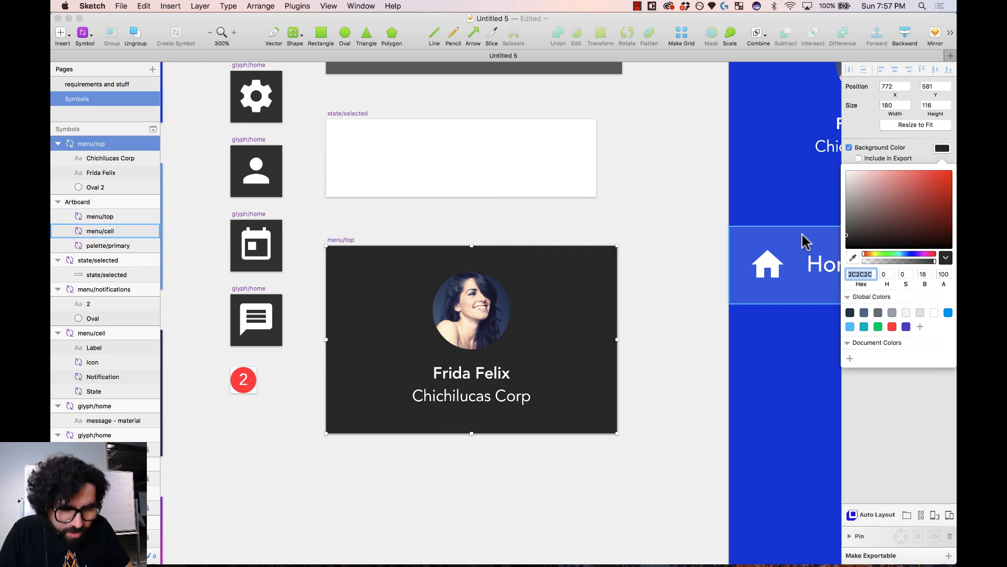
pyautogui.click(885, 410)
pyautogui.hscroll(10, 546, 319)
pyautogui.scroll(5, 546, 319)
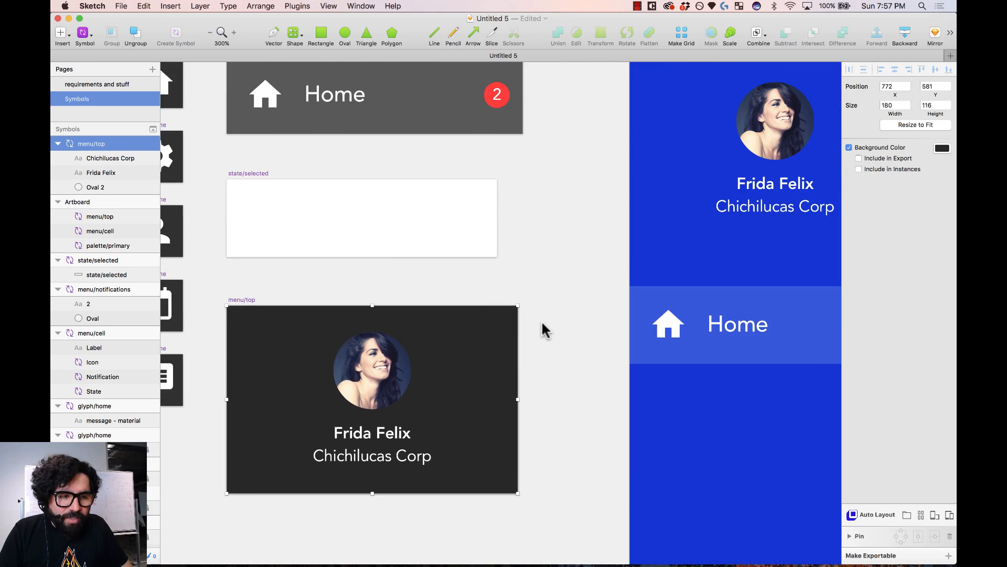
pyautogui.click(576, 277)
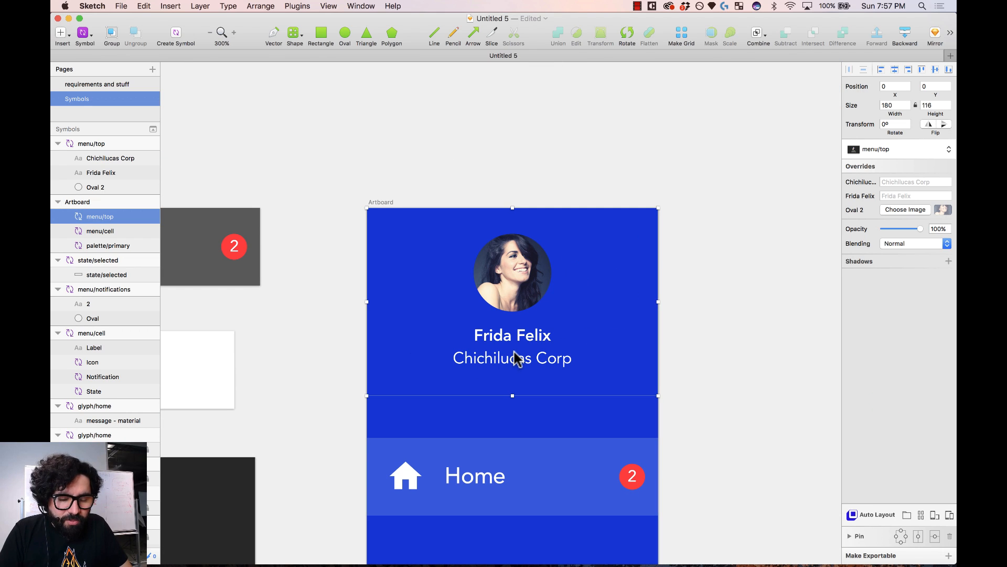
# - Move the Home cell up directly under the header
pyautogui.scroll(-3, 513, 356)
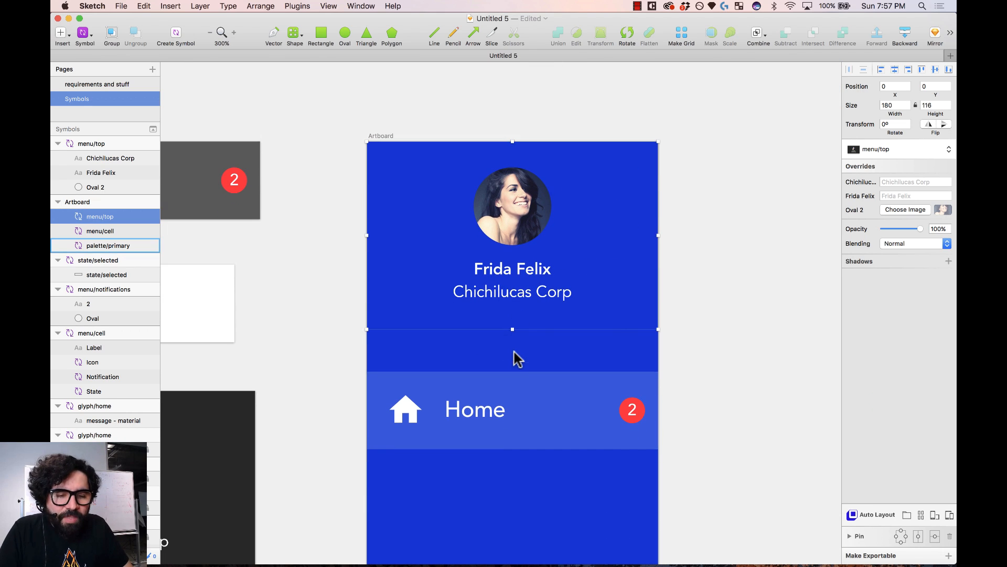
pyautogui.click(710, 312)
pyautogui.scroll(-3, 714, 311)
pyautogui.click(610, 338)
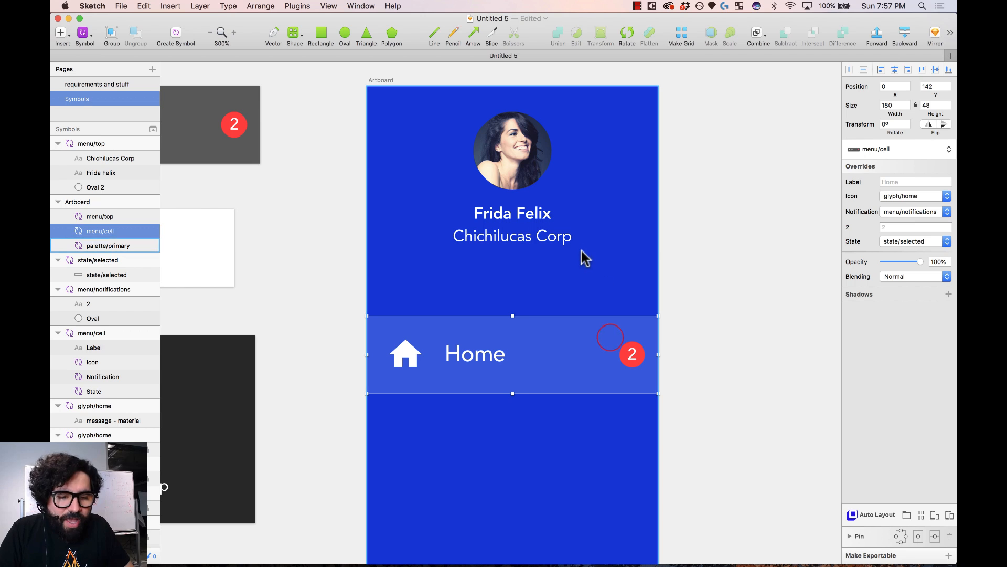
pyautogui.moveTo(571, 349); pyautogui.dragTo(574, 320)
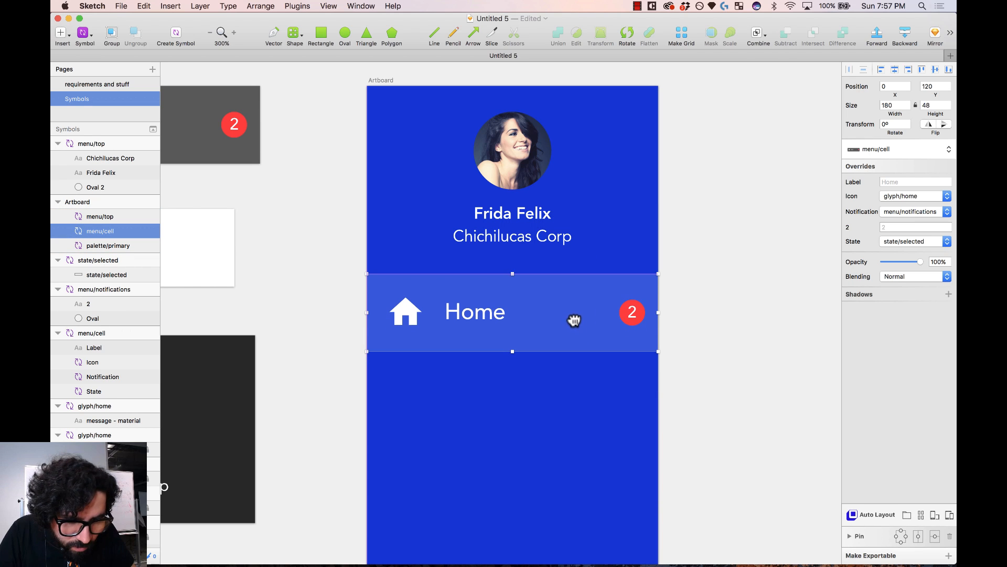
# - Place a copy of the Home cell just below the first one
pyautogui.press('super+minus')
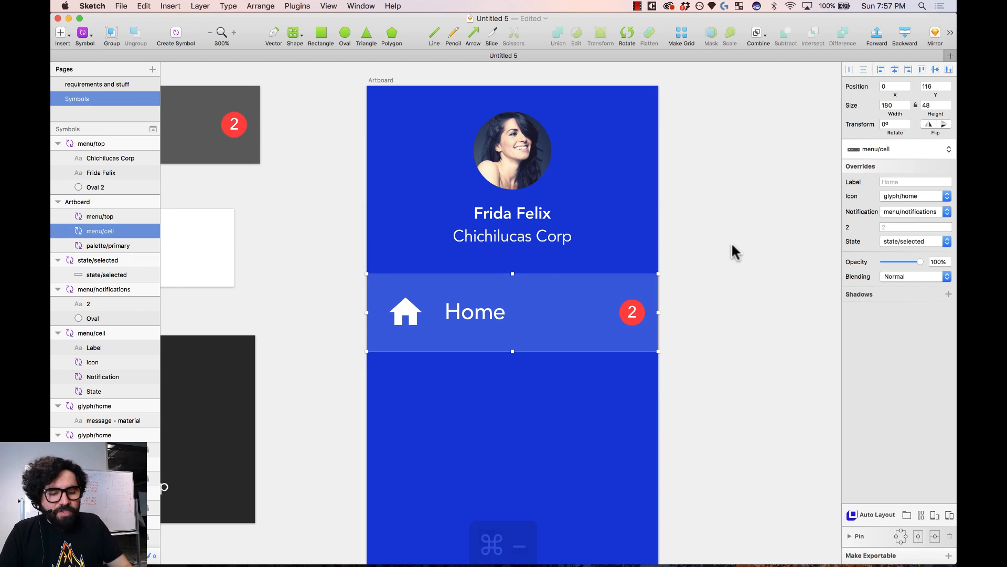
pyautogui.scroll(-5, 735, 252)
pyautogui.moveTo(422, 123); pyautogui.dragTo(632, 498)
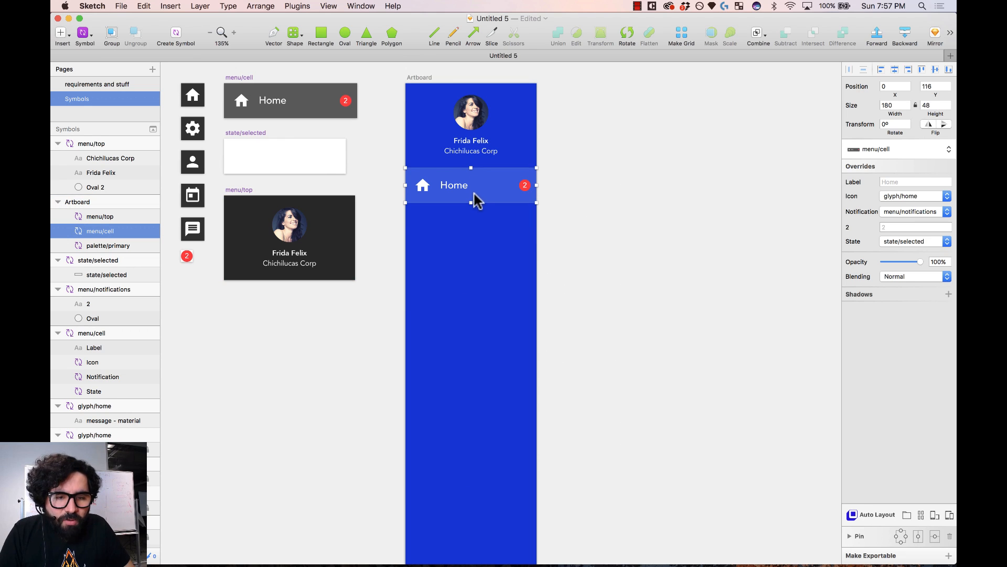
pyautogui.moveTo(480, 188); pyautogui.dragTo(484, 231)
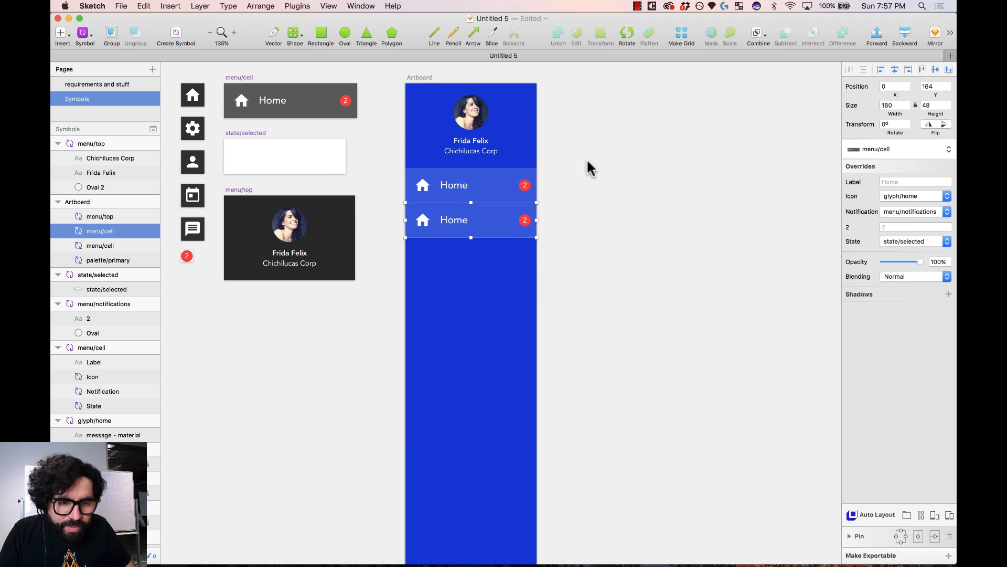
pyautogui.moveTo(578, 144); pyautogui.dragTo(354, 373)
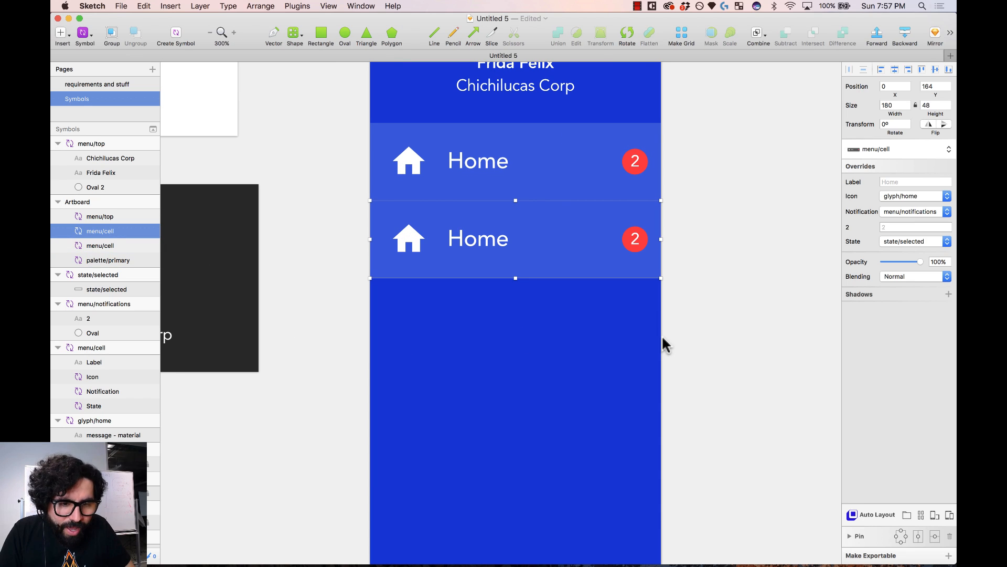
# - Override the second cell's State and Notification to None and its Icon to the gear
pyautogui.click(934, 241)
pyautogui.click(930, 222)
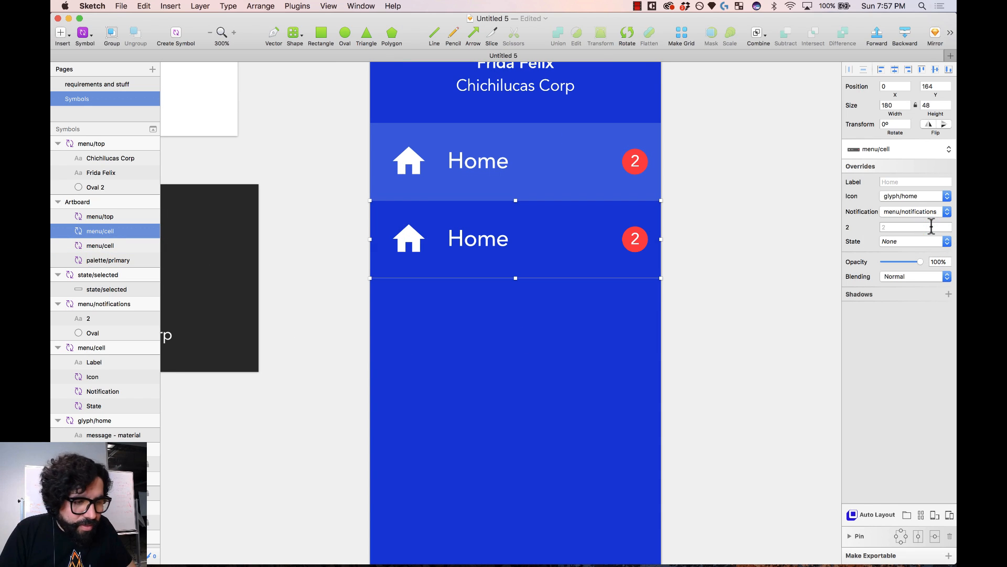
pyautogui.click(931, 211)
pyautogui.click(931, 197)
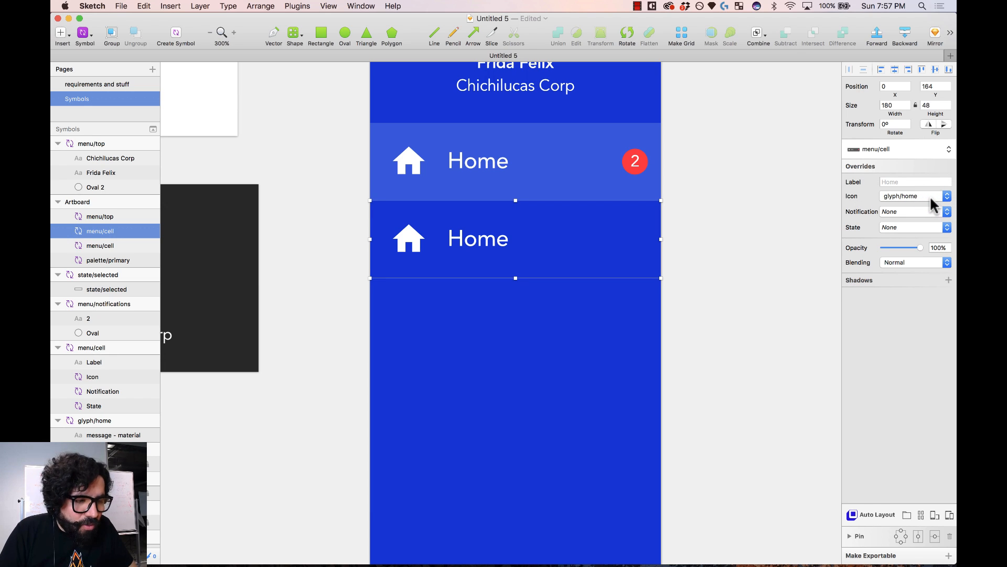
pyautogui.click(930, 195)
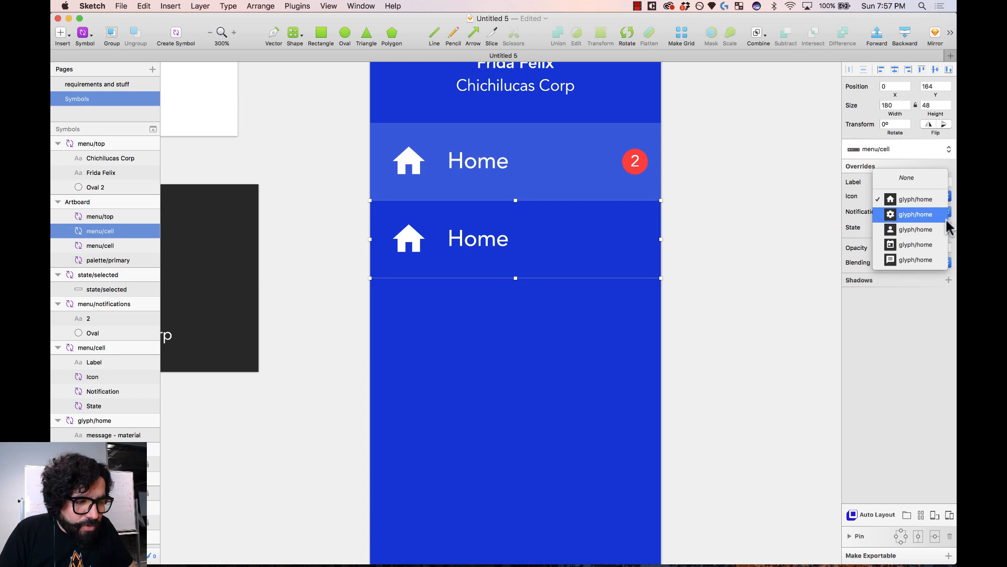
pyautogui.click(937, 220)
pyautogui.click(924, 193)
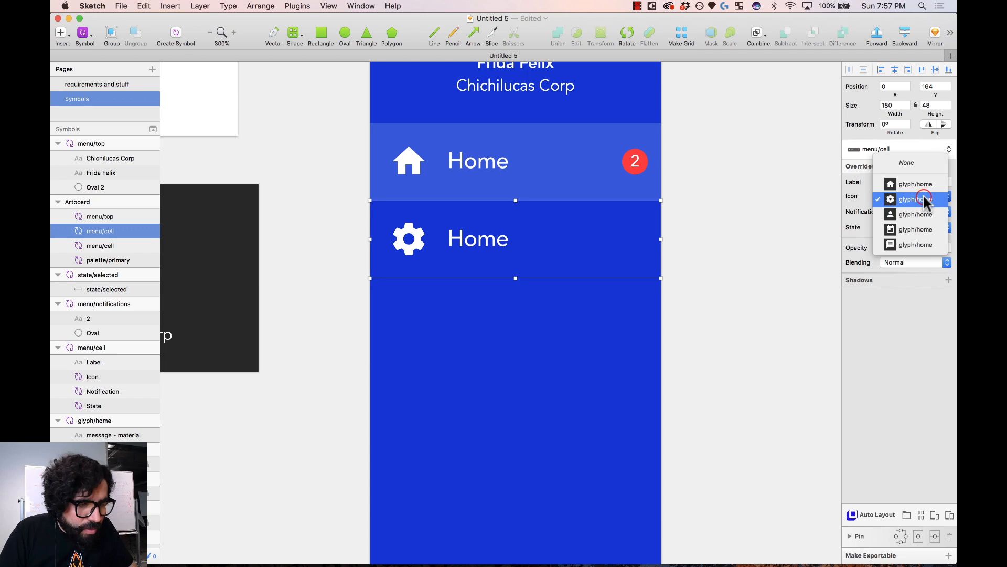
pyautogui.click(934, 201)
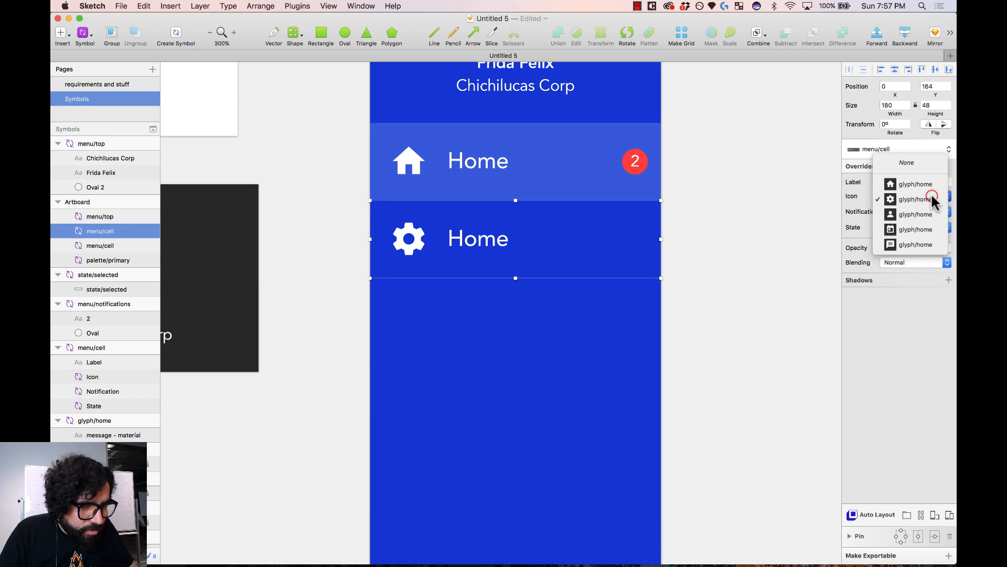
# - Select the gear glyph symbol among the glyph icons
pyautogui.click(753, 219)
pyautogui.press('super+minus')
pyautogui.press('super+minus')
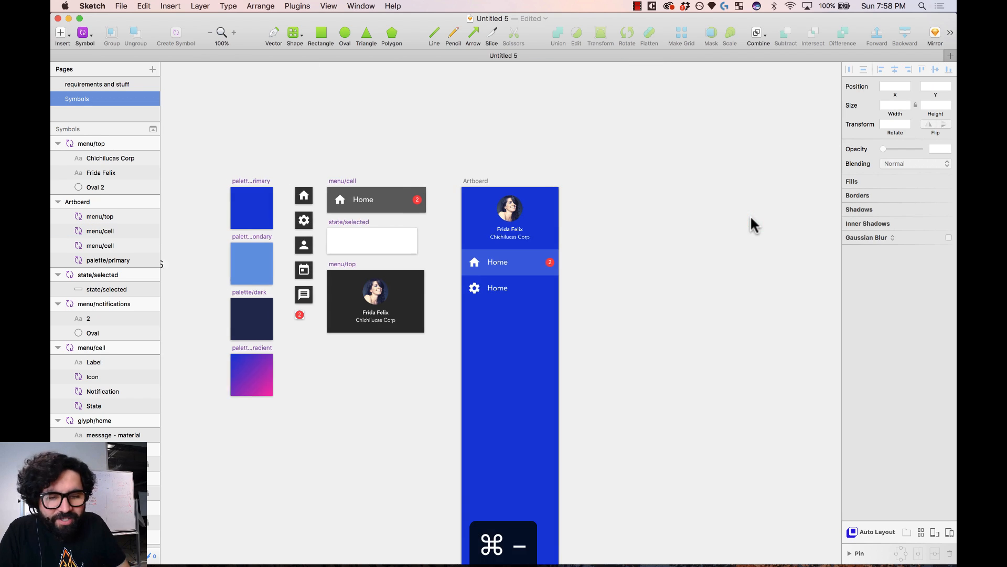
pyautogui.hscroll(-5, 754, 218)
pyautogui.moveTo(509, 176); pyautogui.dragTo(553, 314)
pyautogui.click(467, 180)
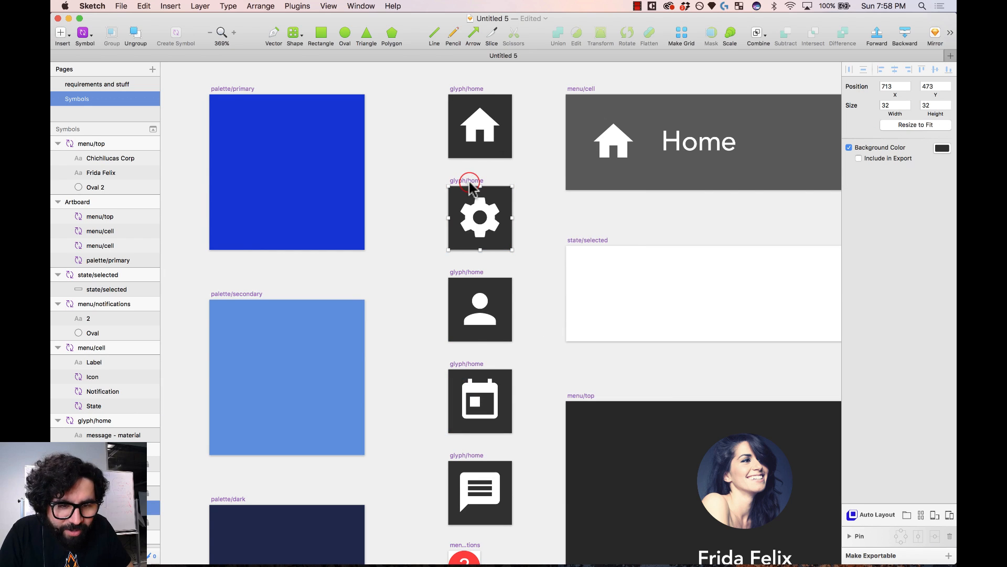
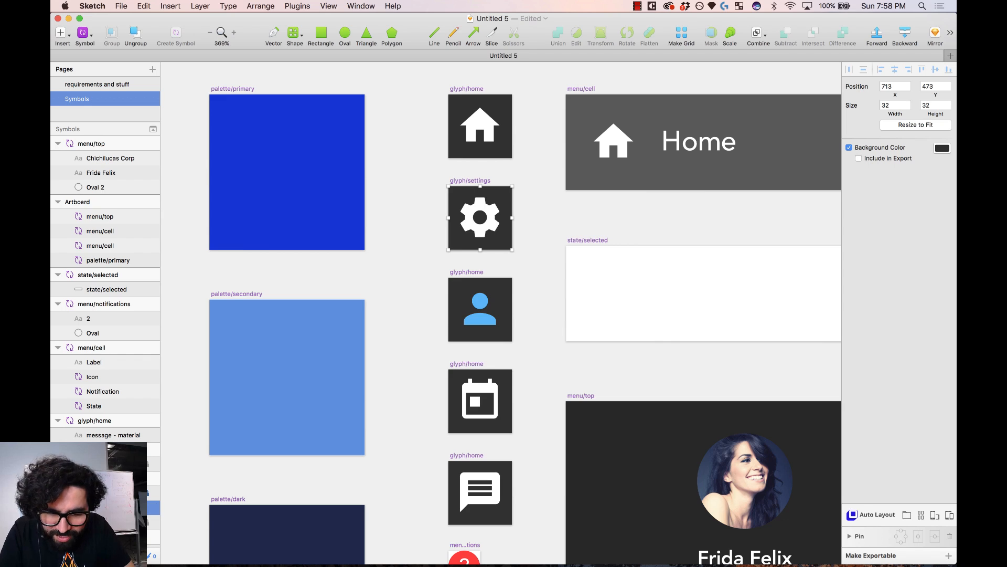
# - Rename the person and calendar icon symbols to glyph/user and glyph/calendar
pyautogui.click(472, 271)
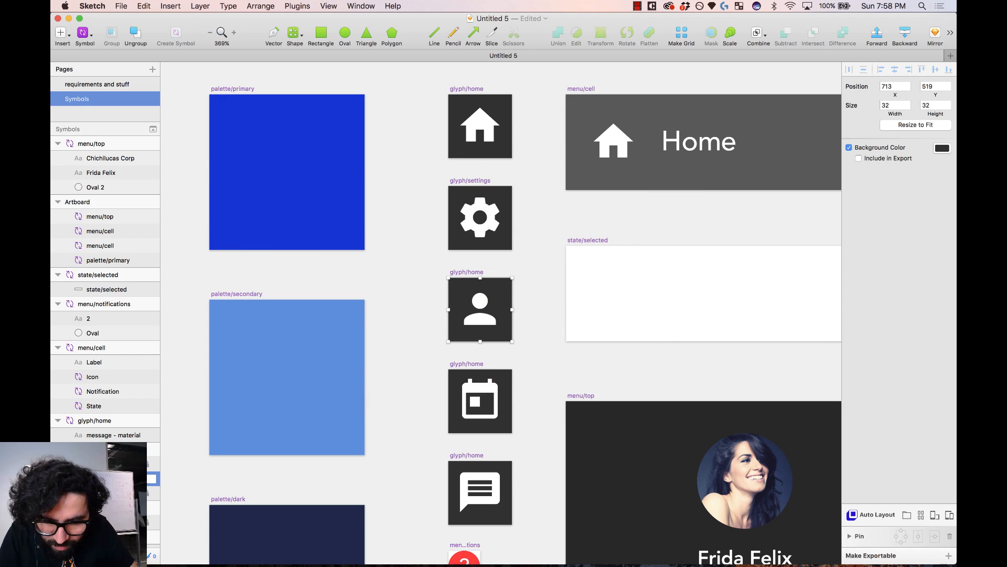
pyautogui.click(474, 365)
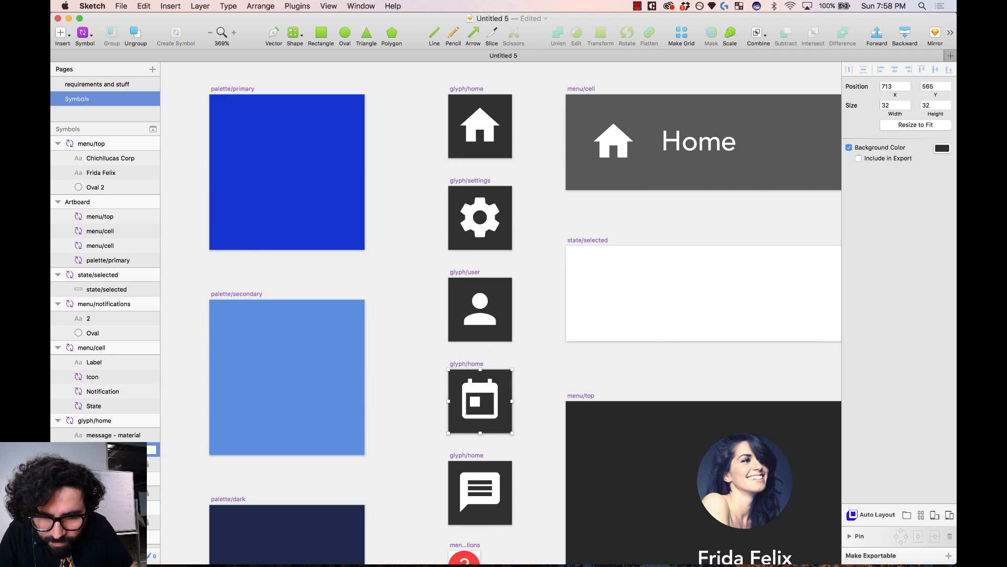
pyautogui.press('Return')
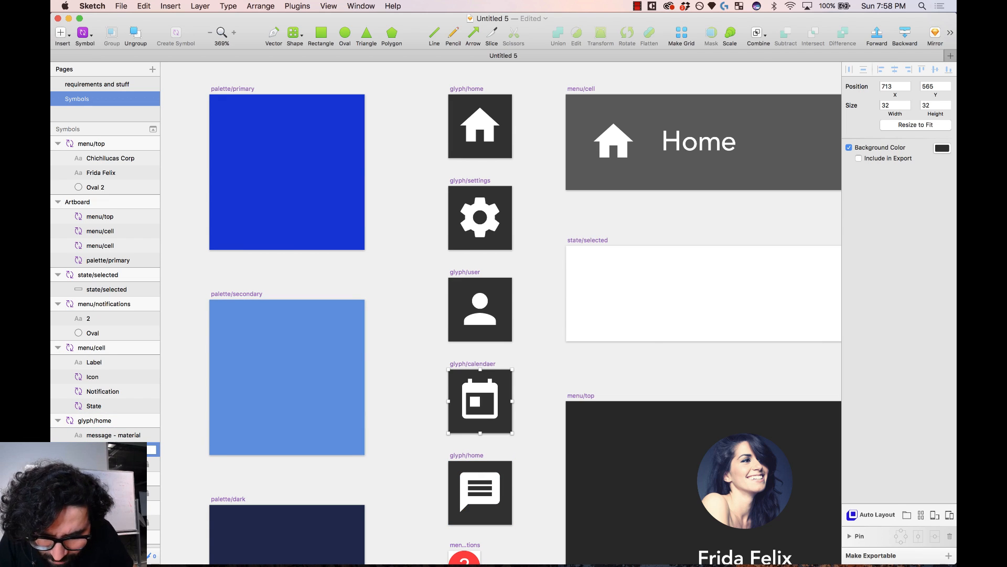
# - Rename the message icon symbol to glyph/message
pyautogui.click(470, 456)
pyautogui.scroll(-6, 471, 455)
pyautogui.doubleClick(103, 421)
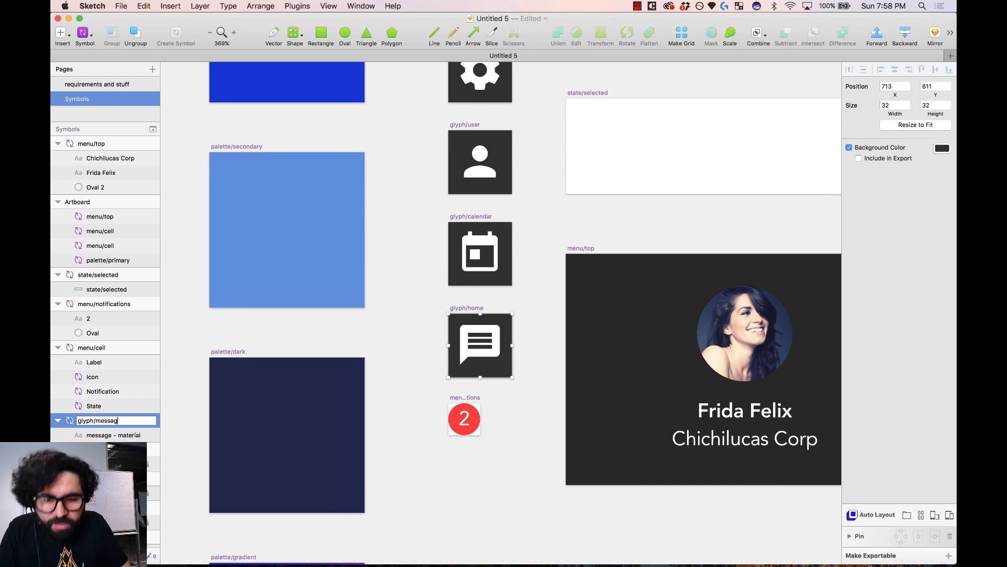
pyautogui.press('Return')
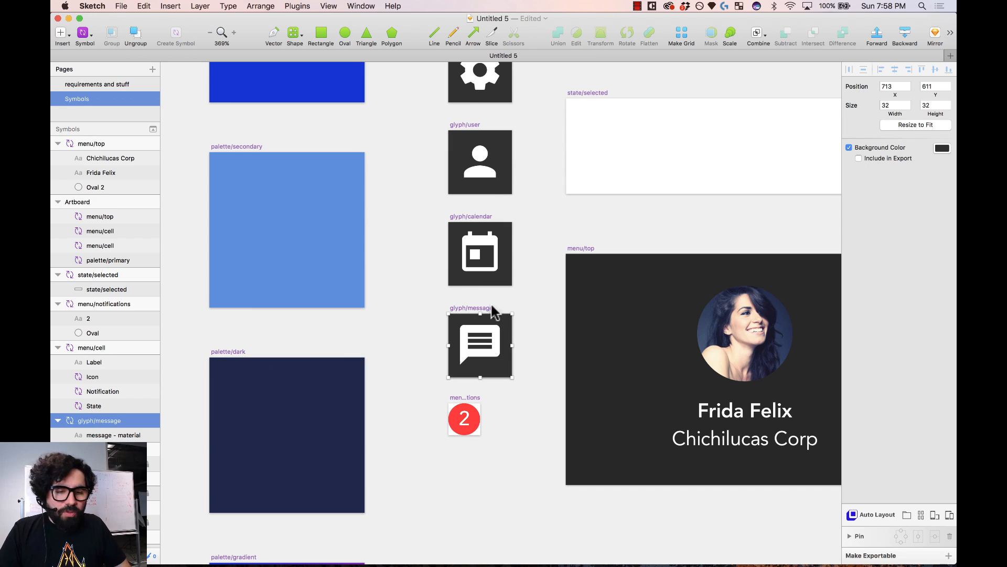
pyautogui.click(541, 308)
# - Set the second menu cell's label override to Settings
pyautogui.press('super+minus')
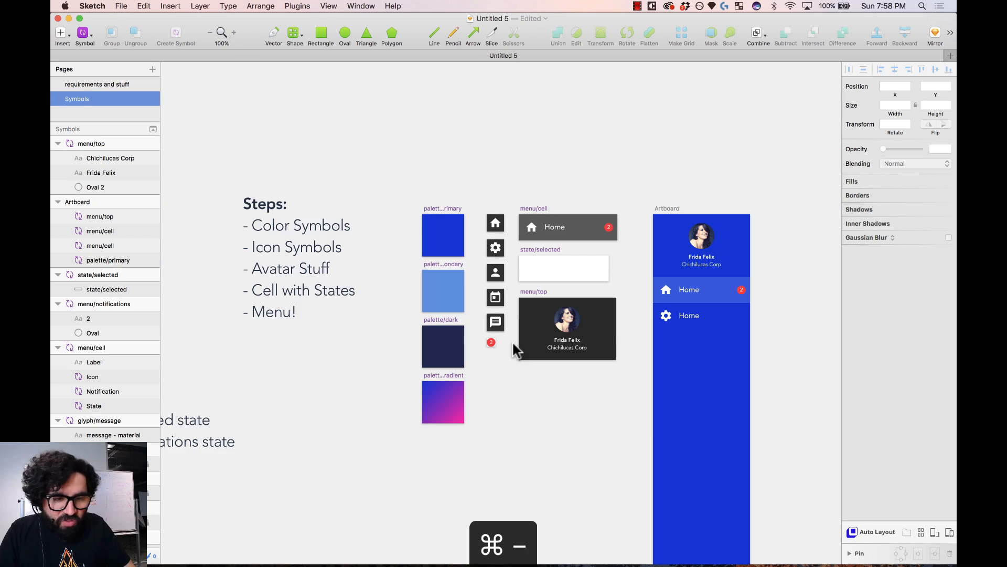
pyautogui.hscroll(5, 515, 349)
pyautogui.moveTo(436, 205); pyautogui.dragTo(572, 304)
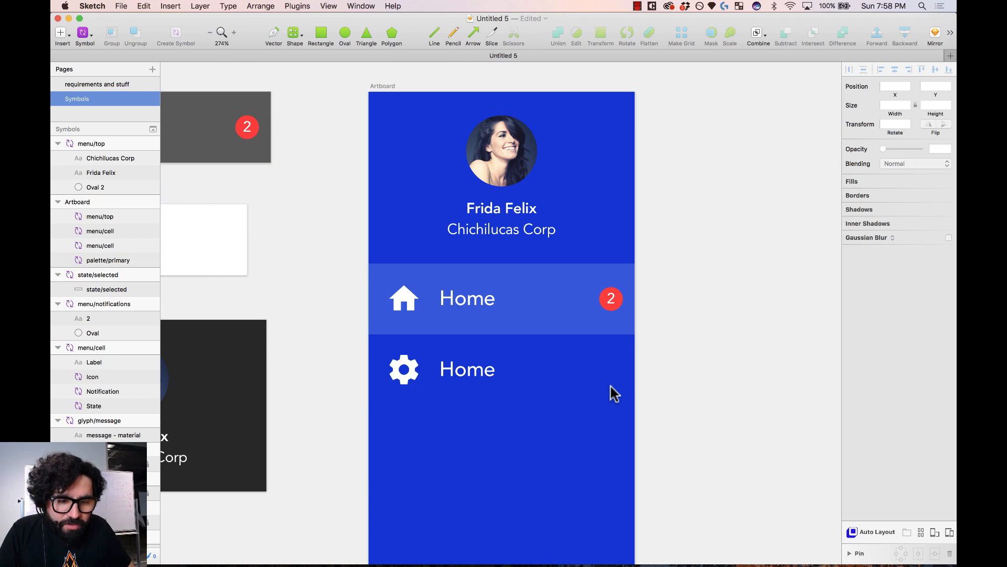
pyautogui.click(510, 375)
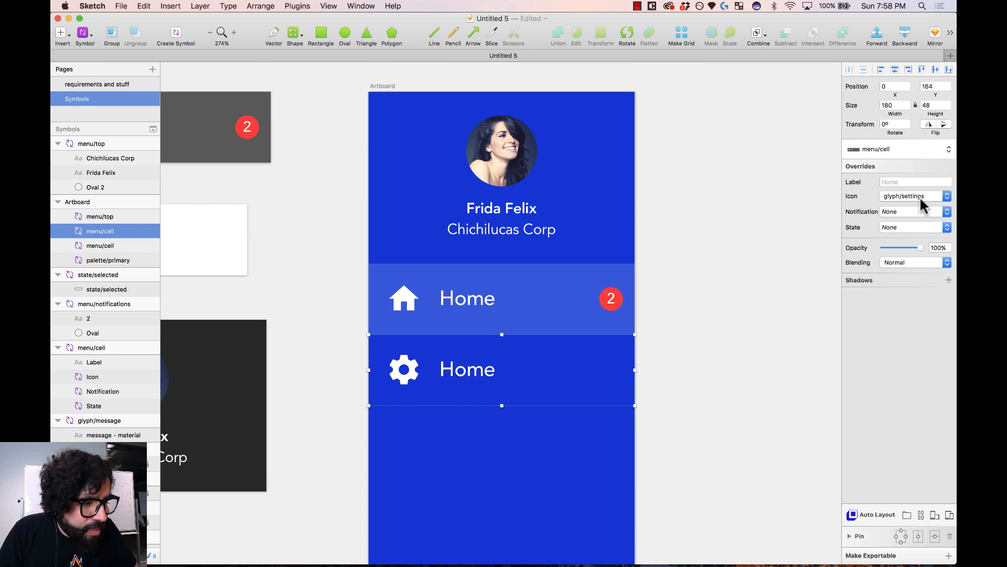
pyautogui.scroll(-3, 526, 367)
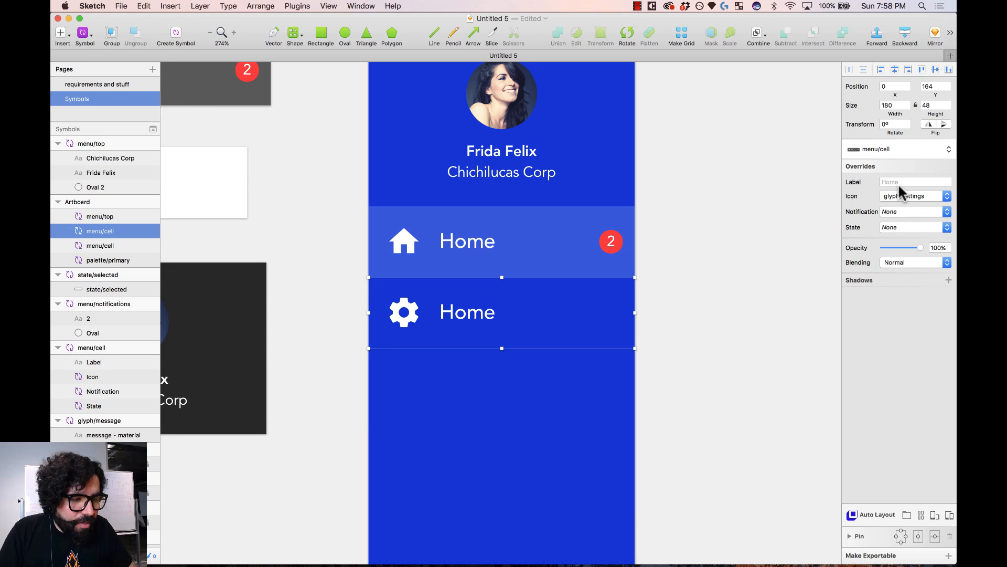
pyautogui.click(902, 183)
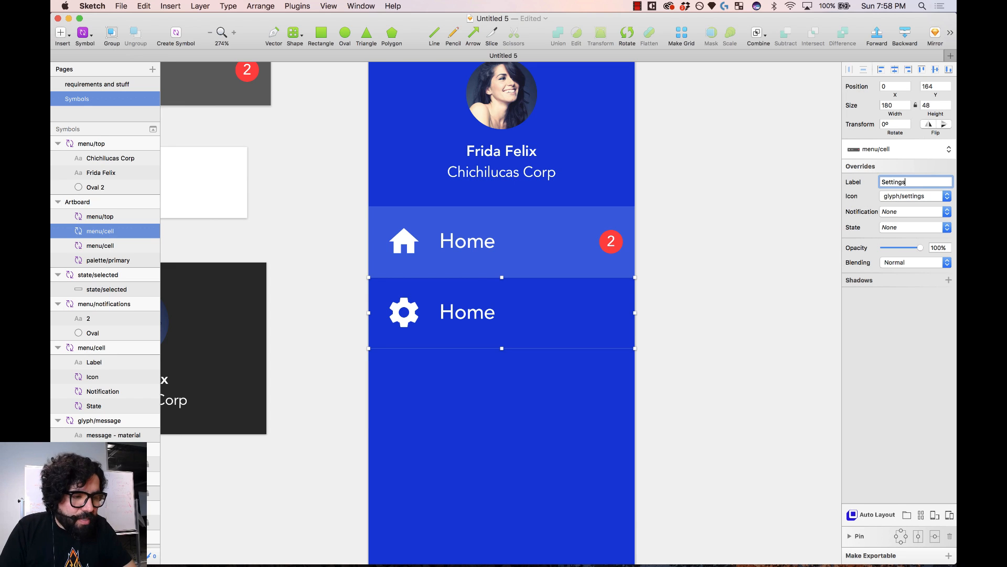
pyautogui.press('Return')
pyautogui.click(715, 292)
# - Duplicate the Settings cell downward to add three more cells
pyautogui.scroll(-4, 540, 241)
pyautogui.click(538, 228)
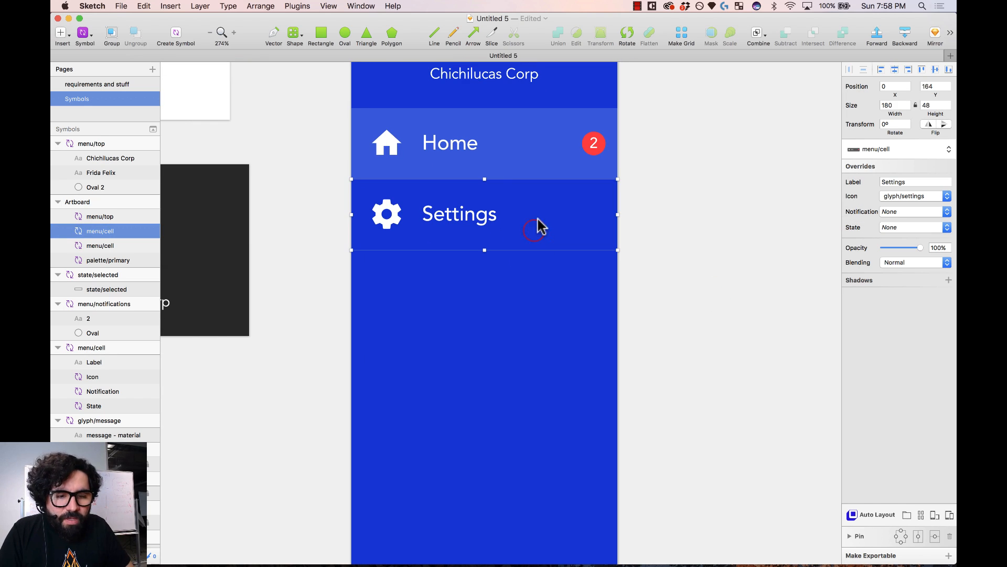
pyautogui.moveTo(538, 225); pyautogui.dragTo(532, 286)
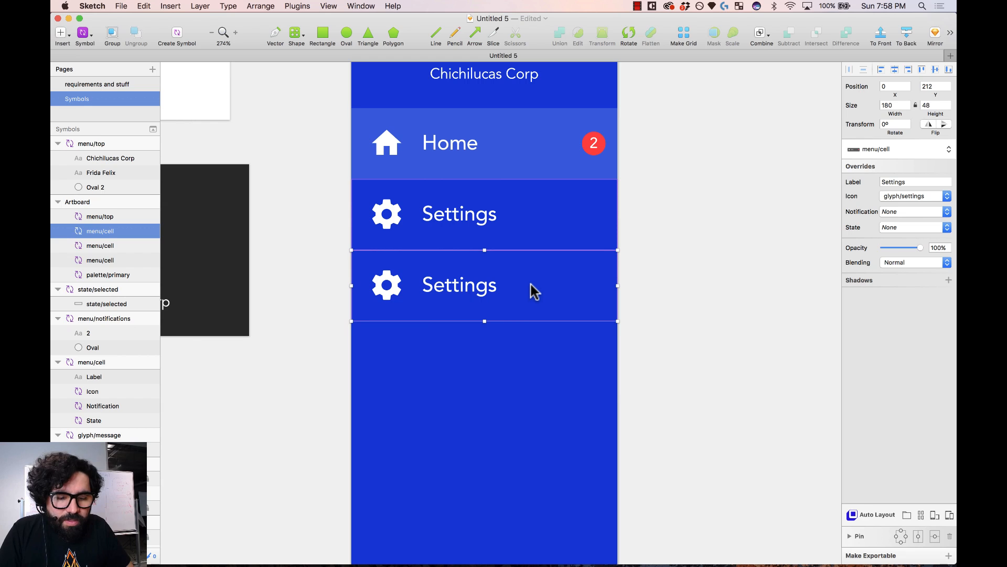
pyautogui.press('super+d')
pyautogui.press('super+d')
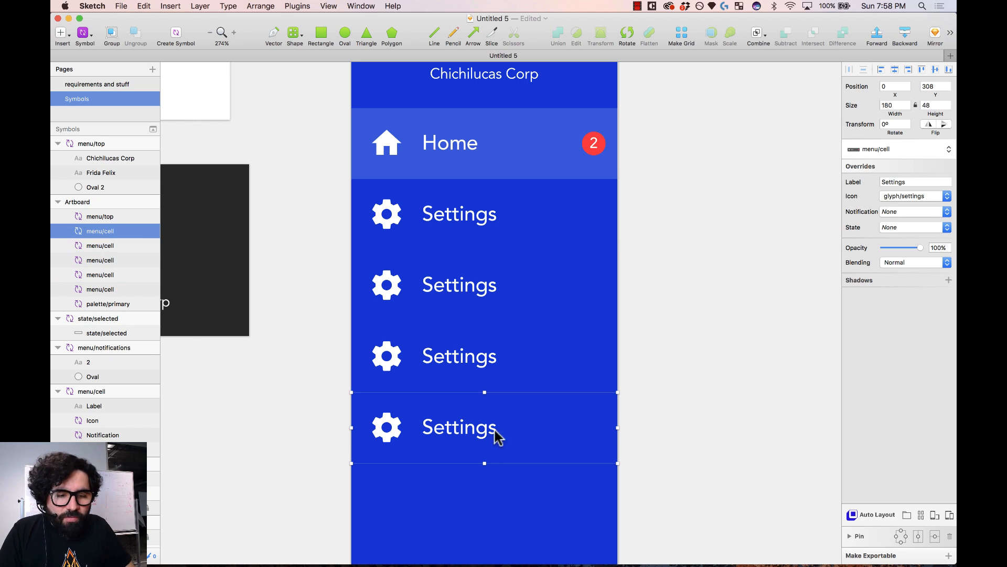
# - Make the third cell read Messages with the glyph/message icon
pyautogui.click(526, 290)
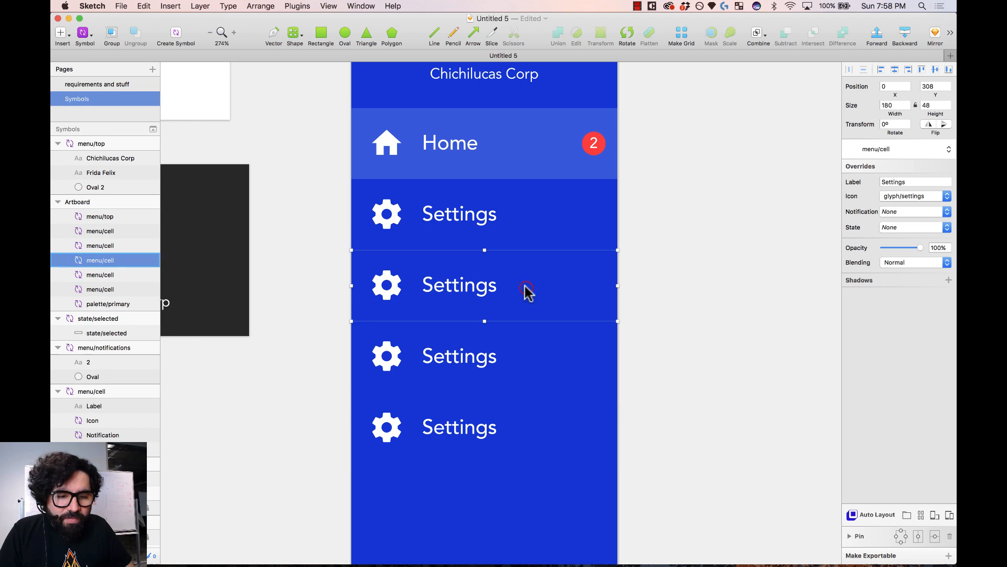
pyautogui.click(915, 182)
pyautogui.write('Message')
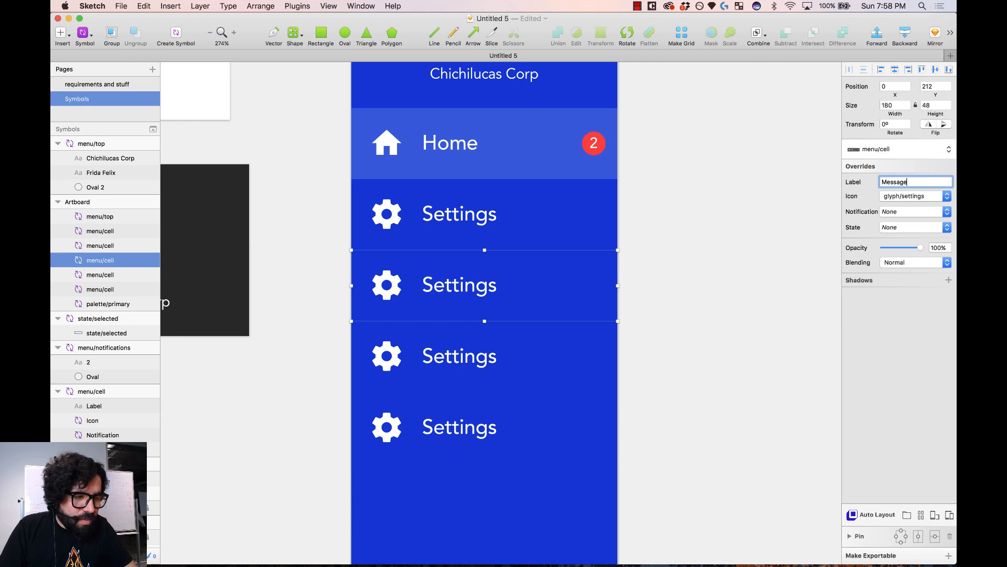
pyautogui.write('s')
pyautogui.press('Return')
pyautogui.click(896, 195)
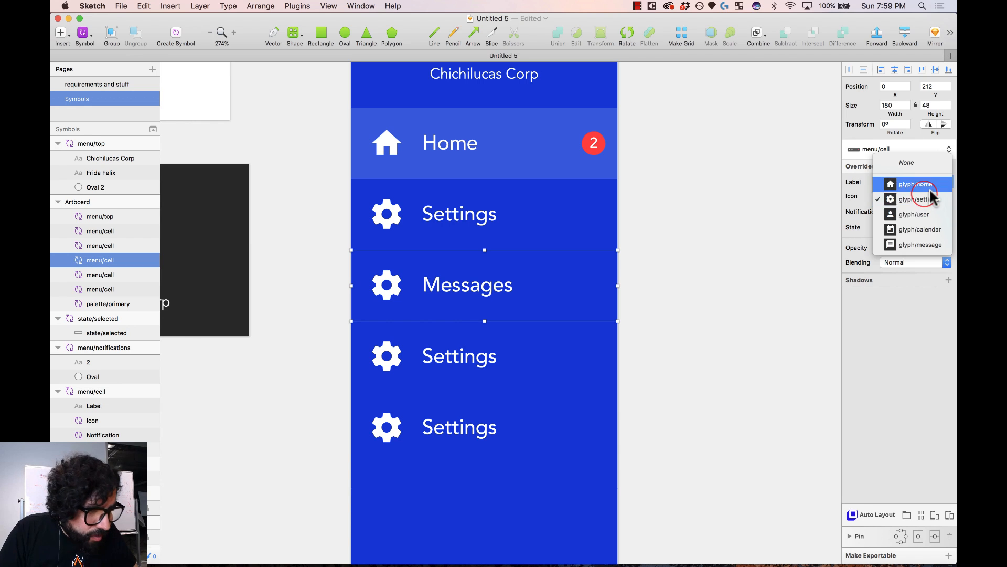
pyautogui.click(930, 245)
# - Make the fourth cell read Calendar with the glyph/calendar icon
pyautogui.click(452, 355)
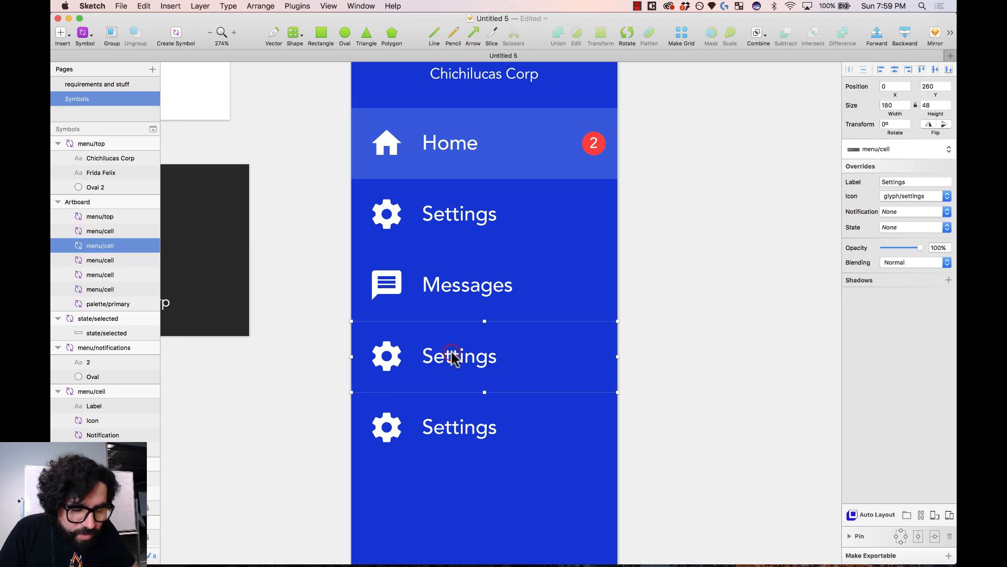
pyautogui.click(902, 181)
pyautogui.write('Calendar')
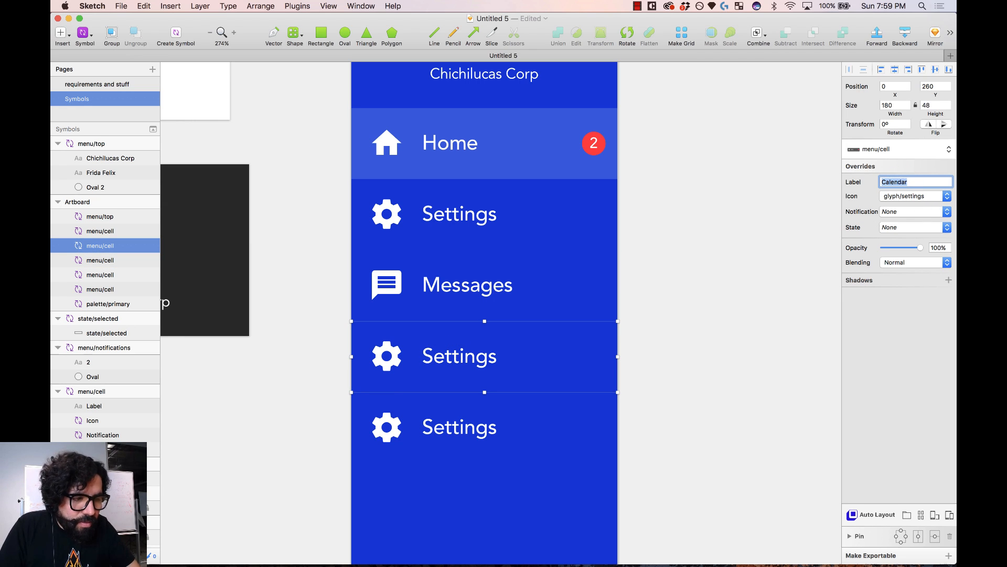
pyautogui.click(922, 197)
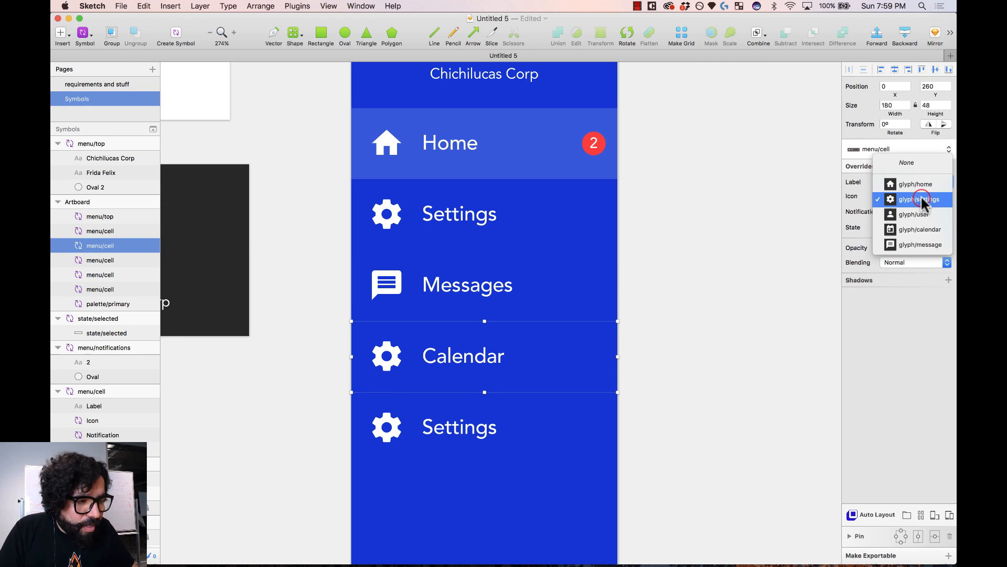
pyautogui.click(939, 235)
# - Give the bottom cell the glyph/user icon and the label Users
pyautogui.scroll(-2, 671, 341)
pyautogui.click(526, 367)
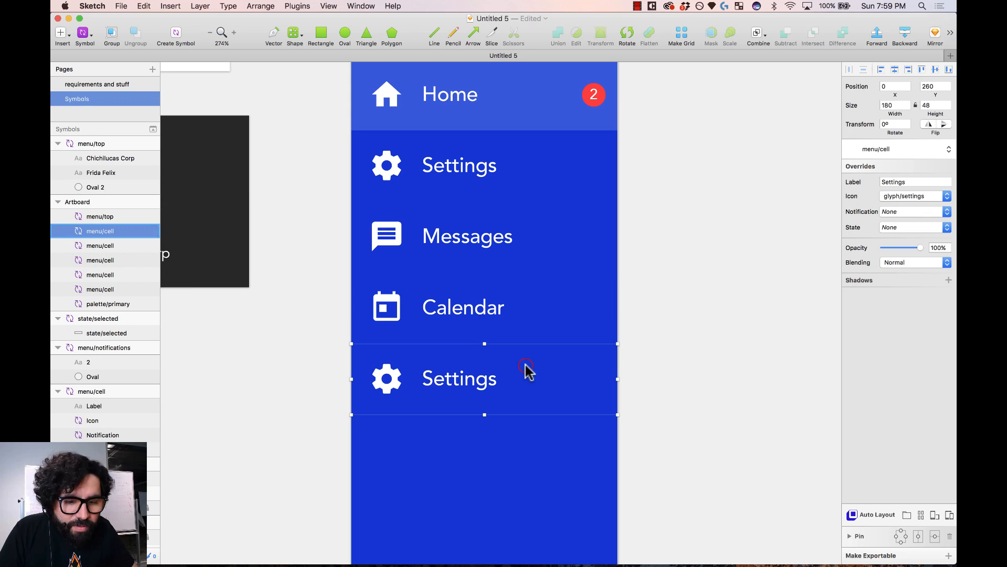
pyautogui.click(925, 199)
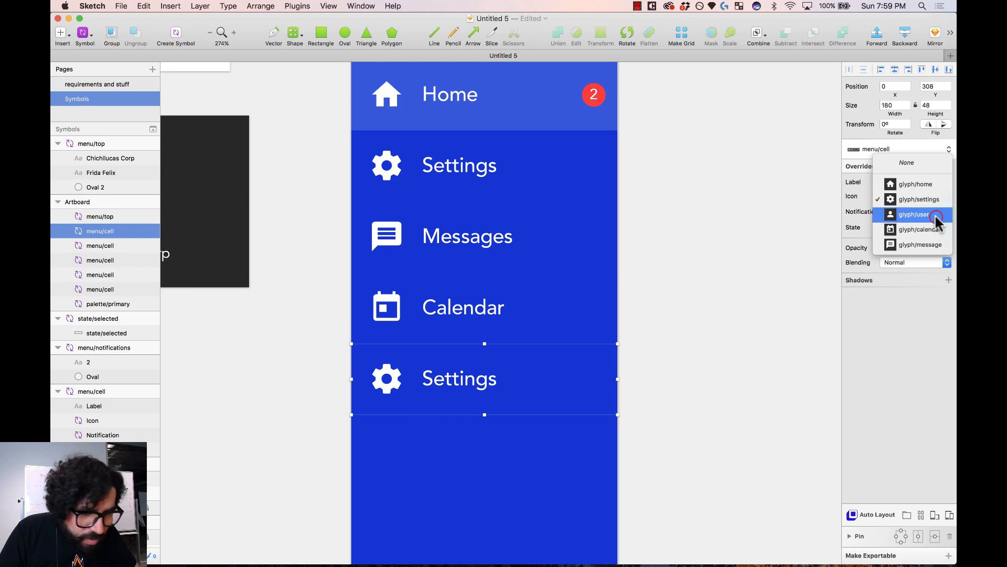
pyautogui.click(937, 218)
pyautogui.click(902, 183)
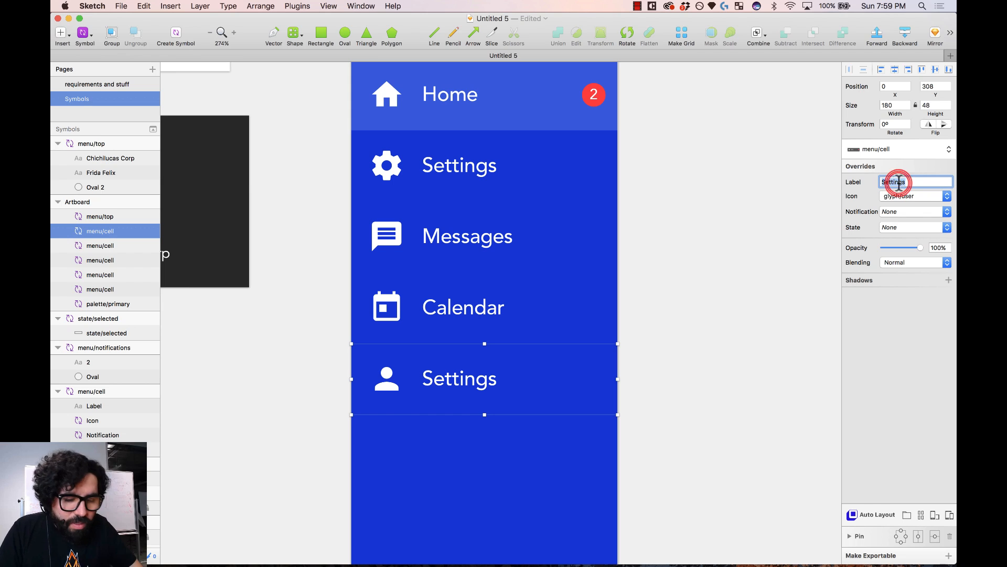
pyautogui.write('Users')
pyautogui.press('Return')
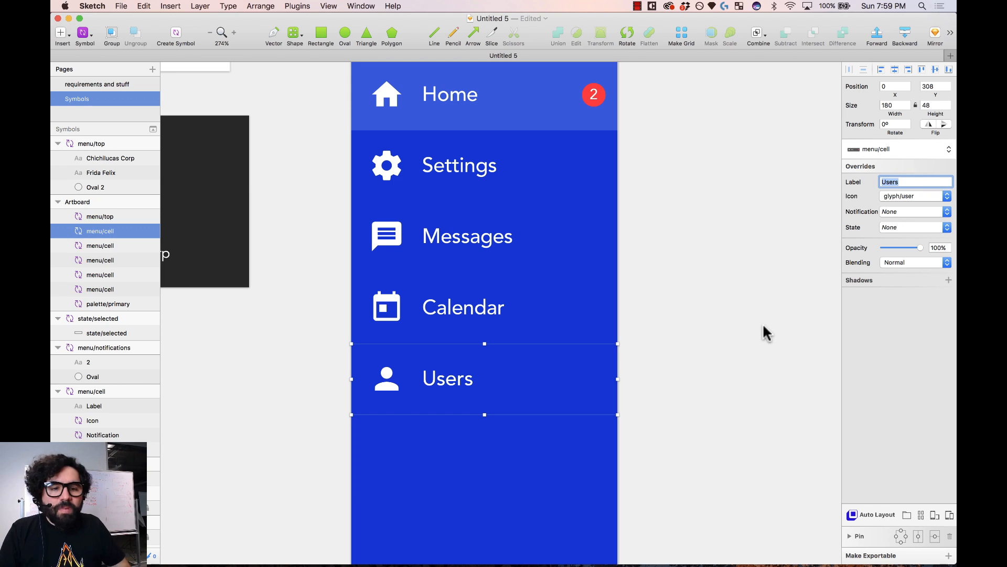
pyautogui.click(754, 332)
pyautogui.press('super+minus')
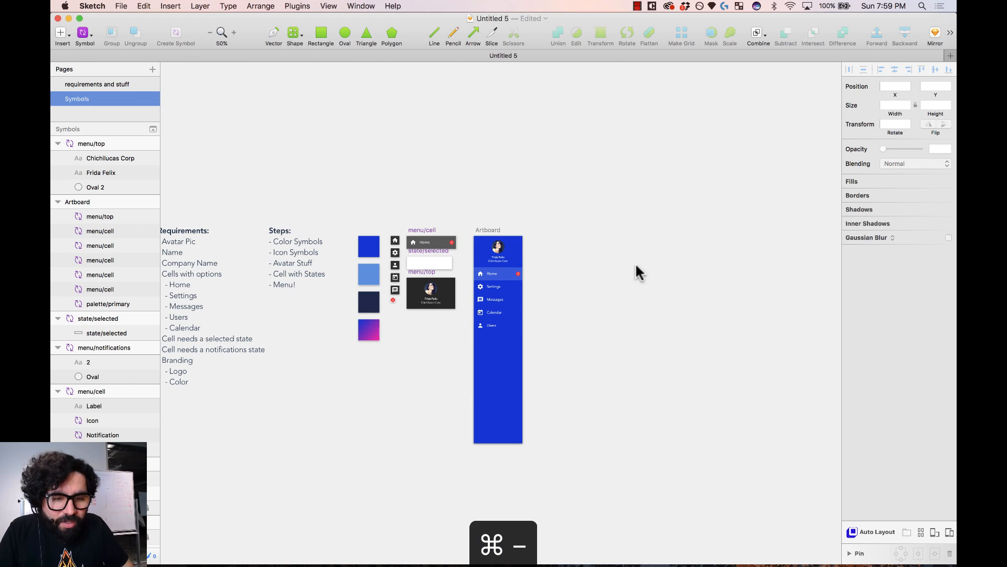
pyautogui.moveTo(453, 467); pyautogui.dragTo(452, 472)
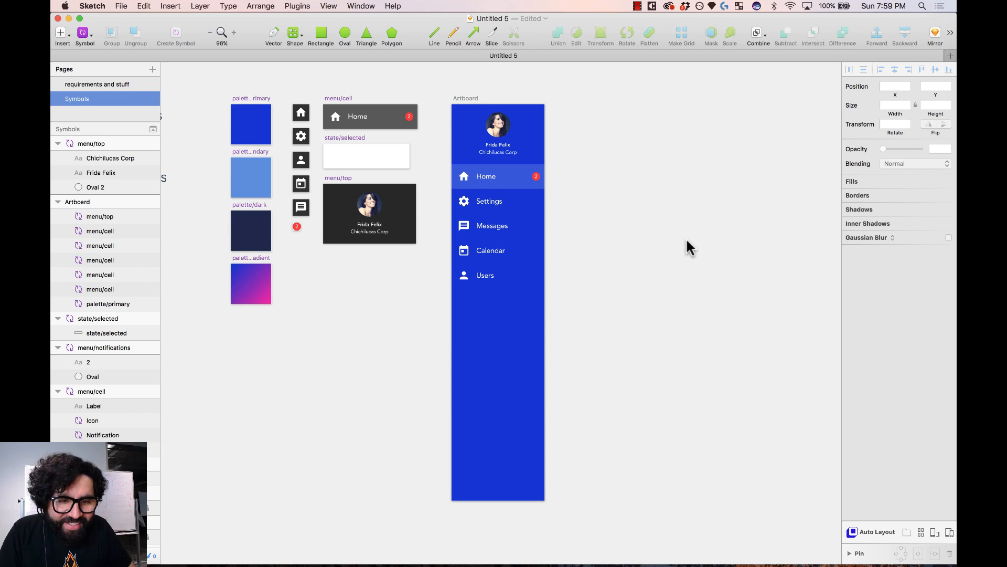
pyautogui.click(468, 98)
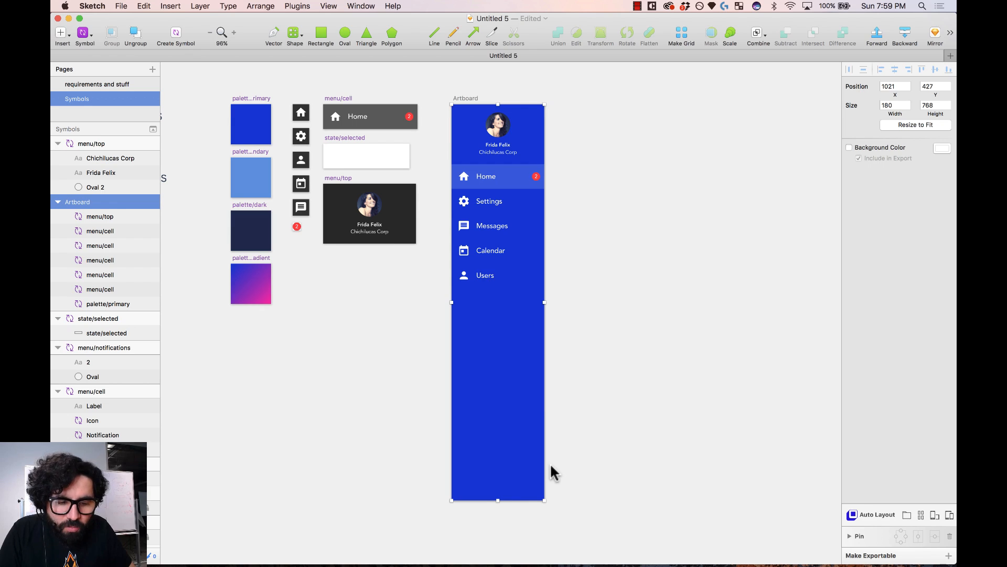
pyautogui.click(578, 437)
pyautogui.click(490, 178)
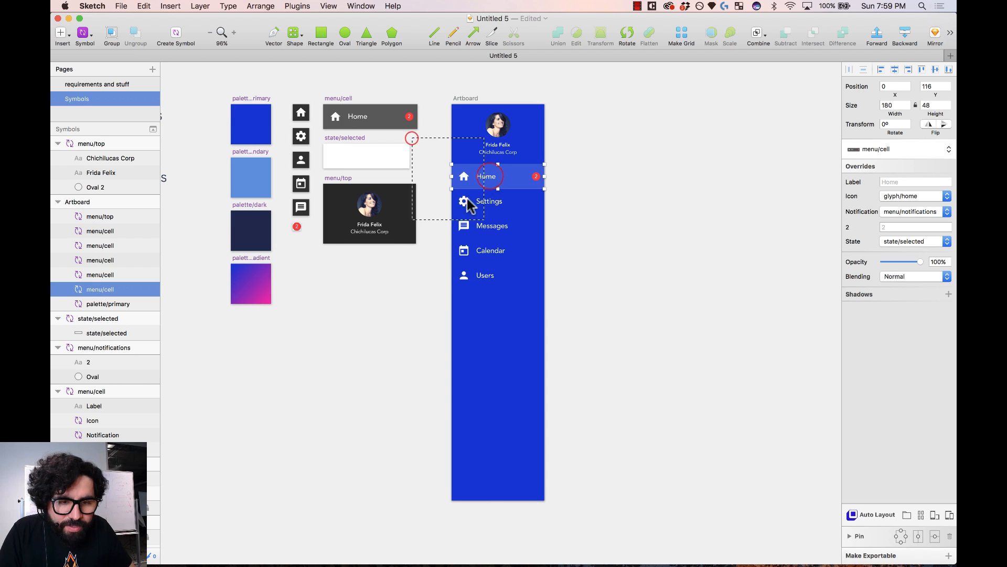
pyautogui.moveTo(412, 138); pyautogui.dragTo(646, 388)
pyautogui.scroll(3, 553, 195)
pyautogui.moveTo(568, 130); pyautogui.dragTo(419, 364)
pyautogui.keyDown('shift'); pyautogui.click(466, 453); pyautogui.keyUp('shift')
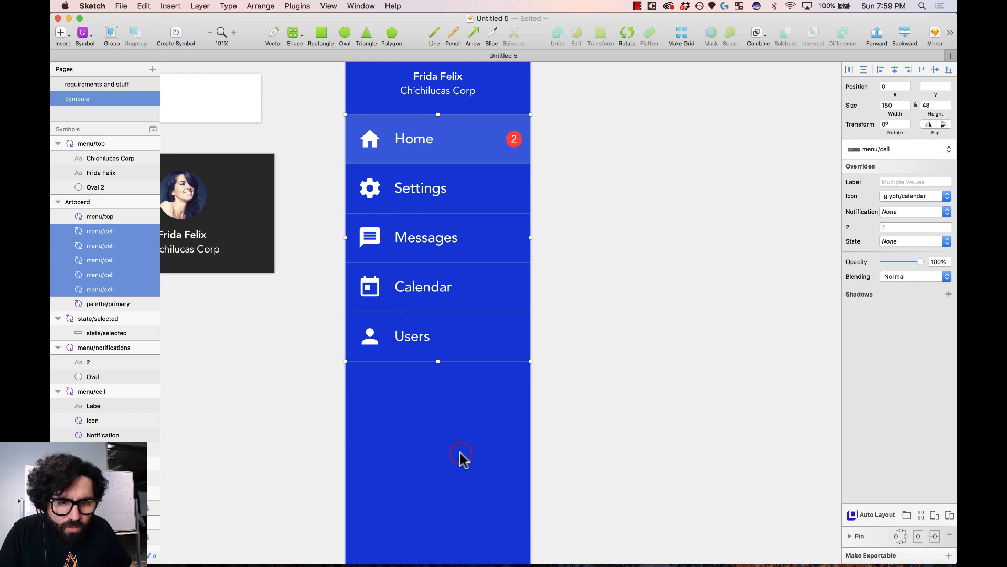
pyautogui.scroll(3, 532, 283)
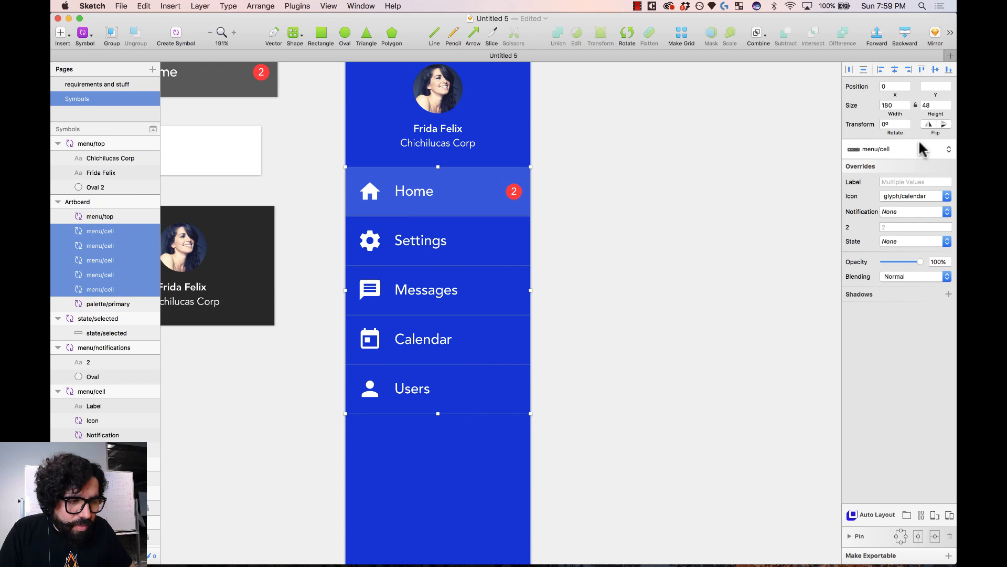
pyautogui.press('cmd+minus')
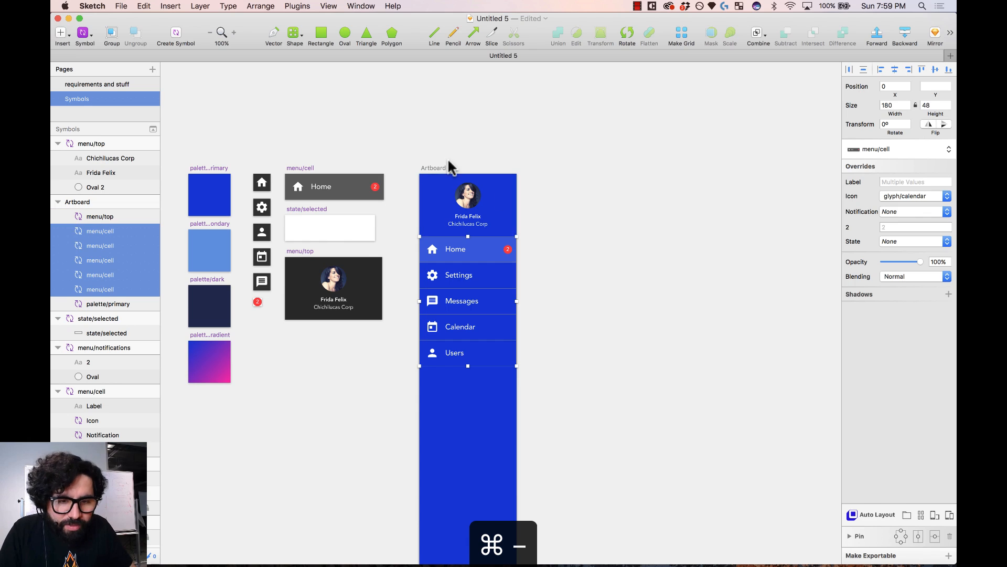
pyautogui.click(434, 169)
pyautogui.click(611, 269)
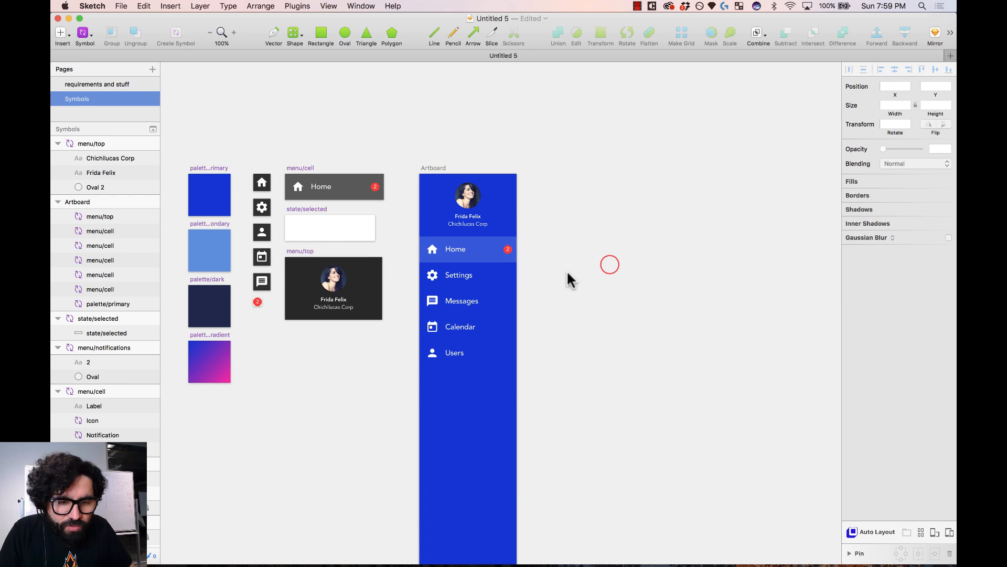
pyautogui.click(464, 281)
pyautogui.scroll(-2, 565, 295)
pyautogui.scroll(-3, 566, 295)
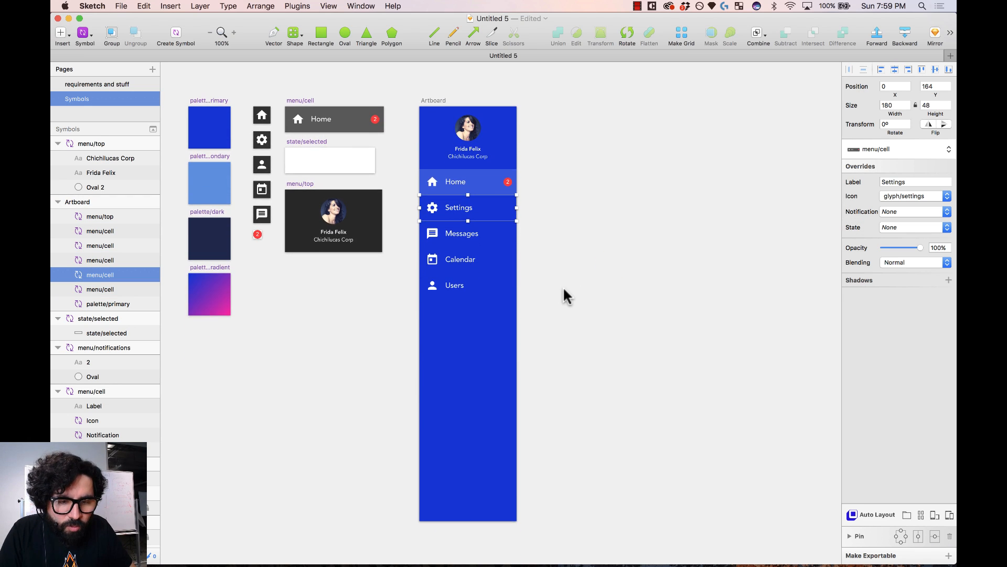
pyautogui.hscroll(-5, 565, 295)
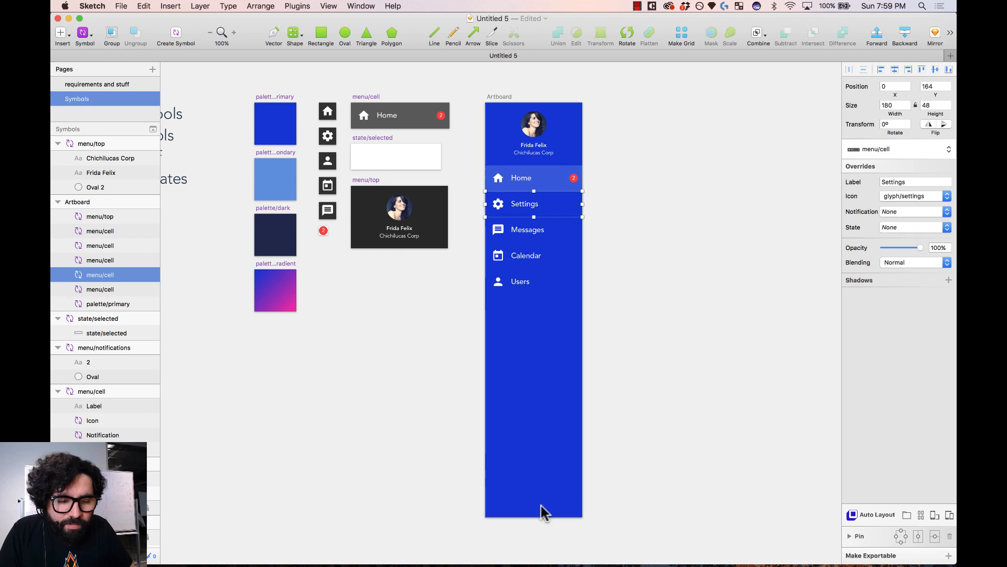
# - Add a new text layer near the bottom of the menu artboard
pyautogui.click(621, 460)
pyautogui.press('z')
pyautogui.moveTo(612, 454); pyautogui.dragTo(409, 558)
pyautogui.press('t')
pyautogui.click(551, 297)
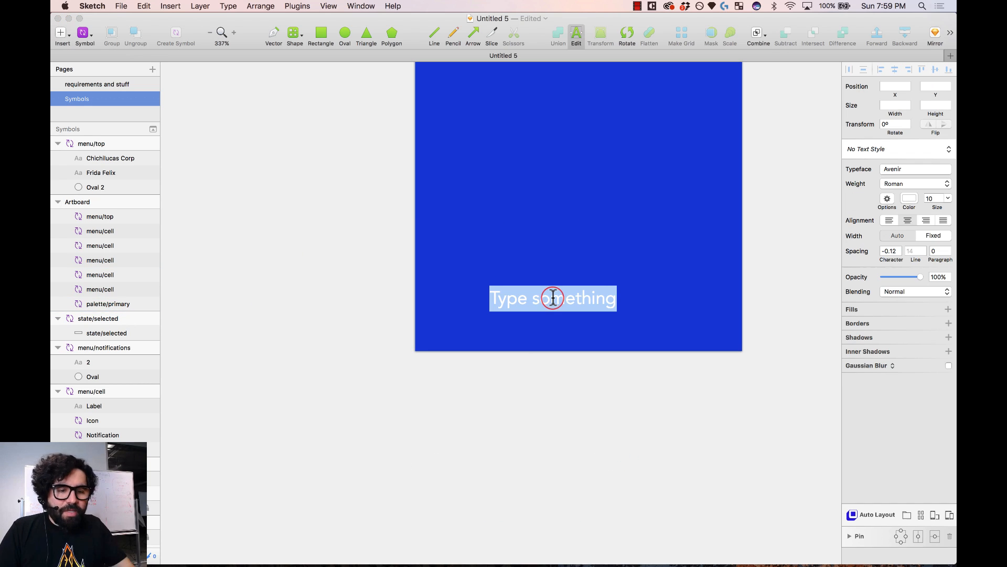
pyautogui.press('Escape')
pyautogui.press('super+minus')
pyautogui.press('super+minus')
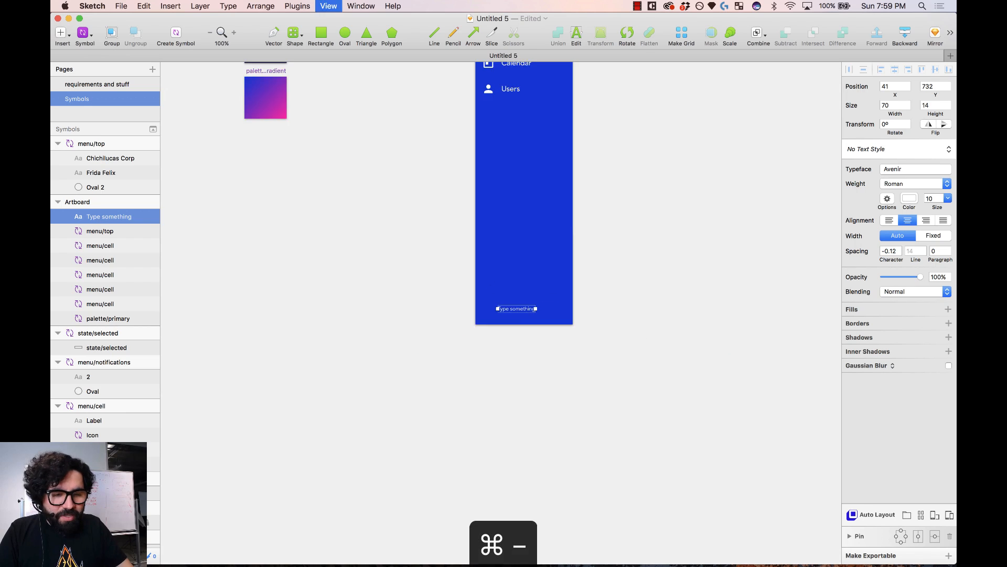
pyautogui.moveTo(461, 247); pyautogui.dragTo(598, 372)
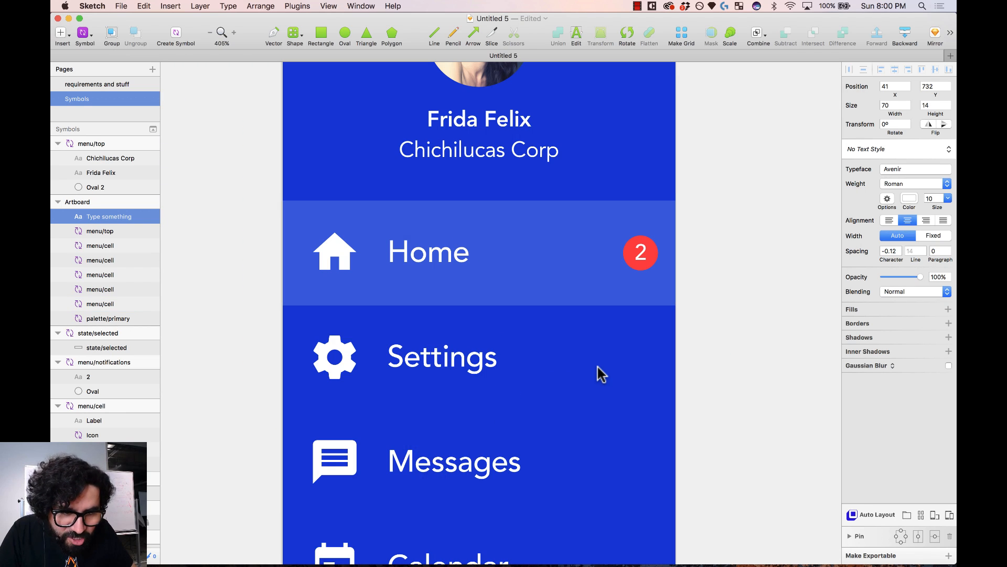
pyautogui.scroll(-15, 598, 373)
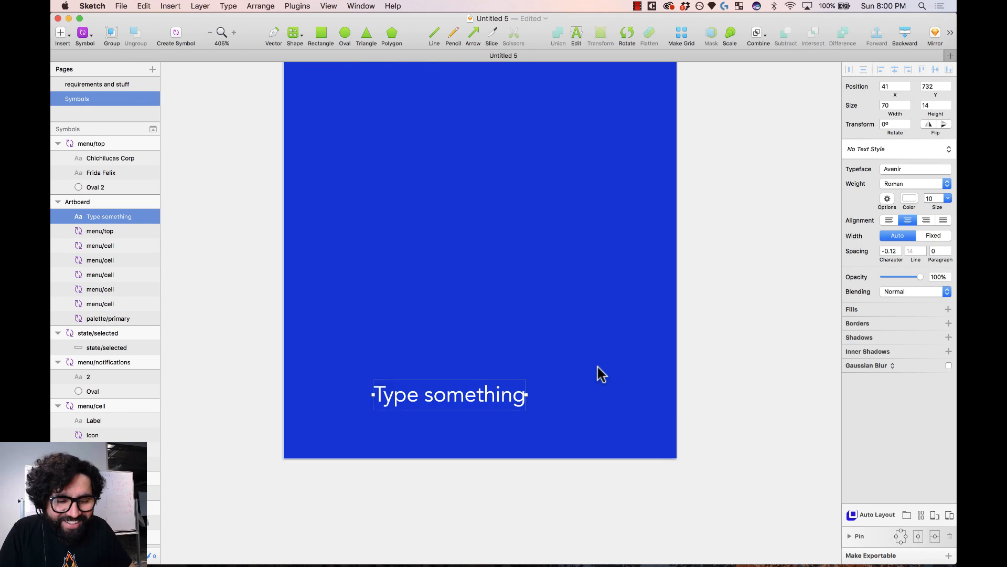
# - Change the text to 'chichi' in Heavy weight and move it to the artboard's middle
pyautogui.doubleClick(513, 362)
pyautogui.press('super+a')
pyautogui.write('c')
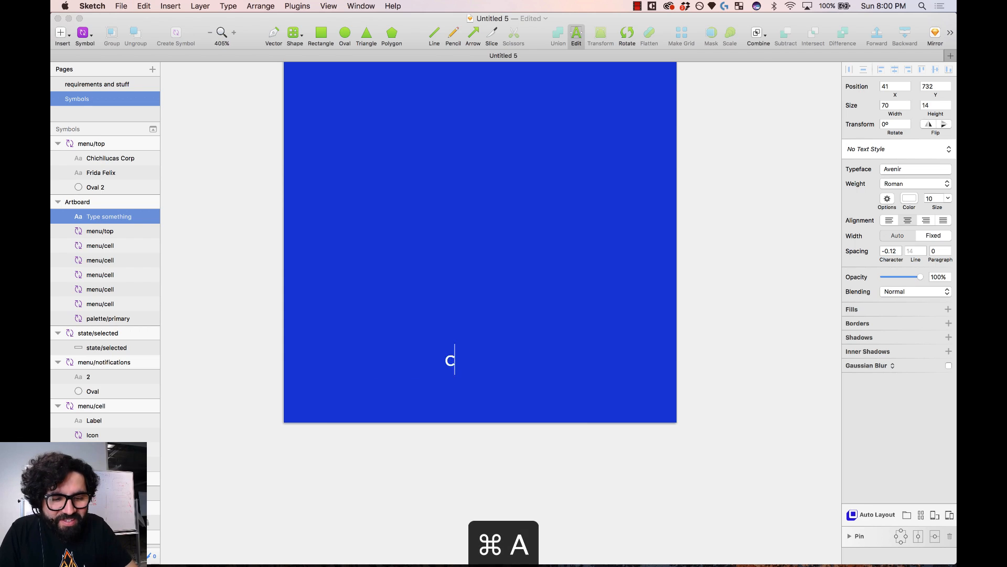
pyautogui.press('Escape')
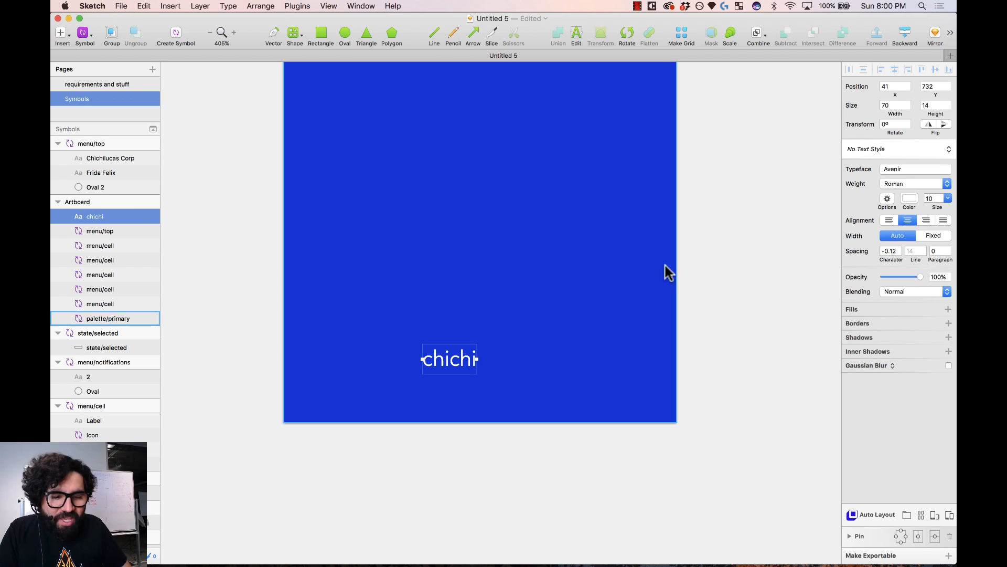
pyautogui.click(917, 183)
pyautogui.click(918, 264)
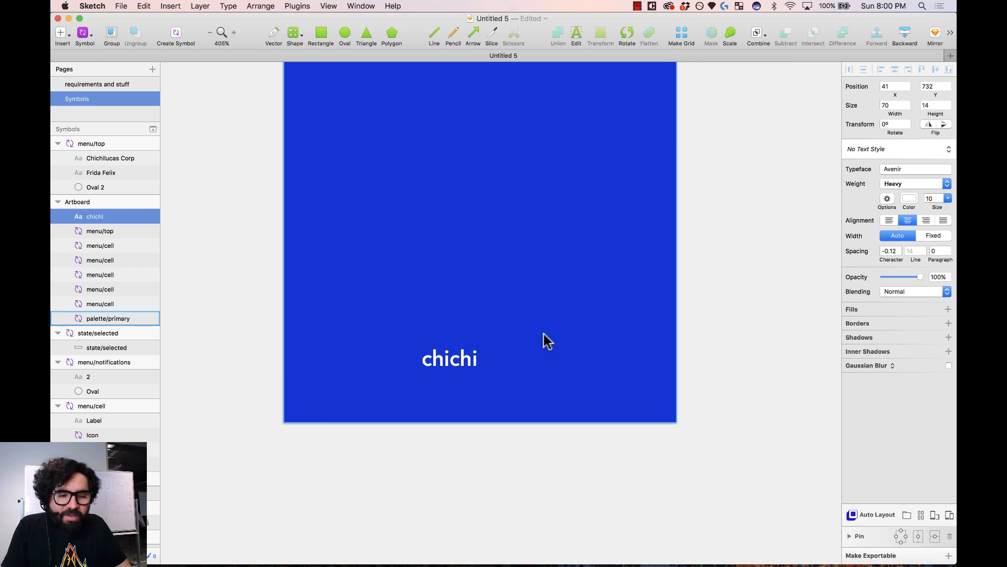
pyautogui.moveTo(460, 363); pyautogui.dragTo(489, 365)
# - Draw a rectangle over the chichi text and round it into a pill with radius 100
pyautogui.moveTo(355, 274); pyautogui.dragTo(561, 433)
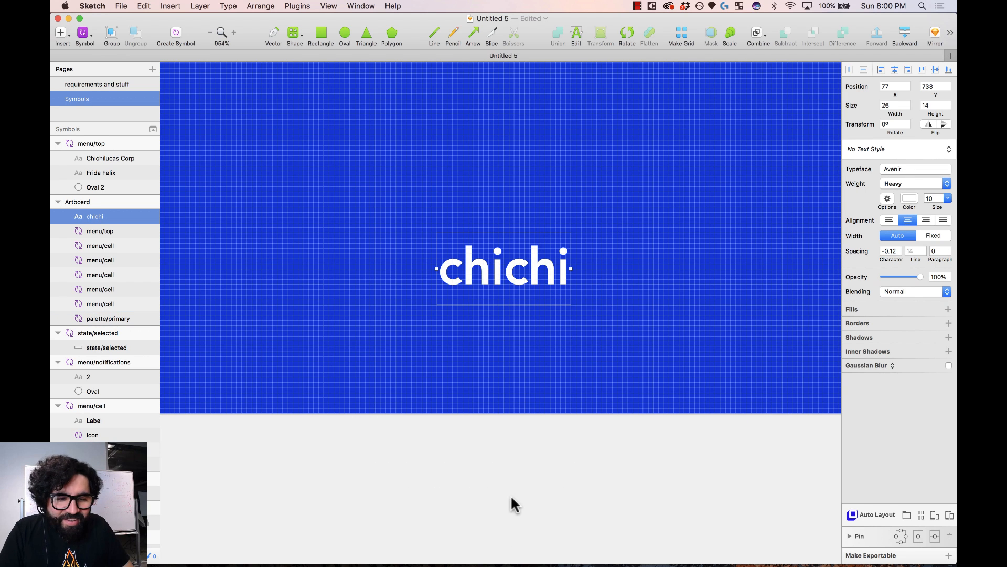
pyautogui.click(517, 484)
pyautogui.click(321, 33)
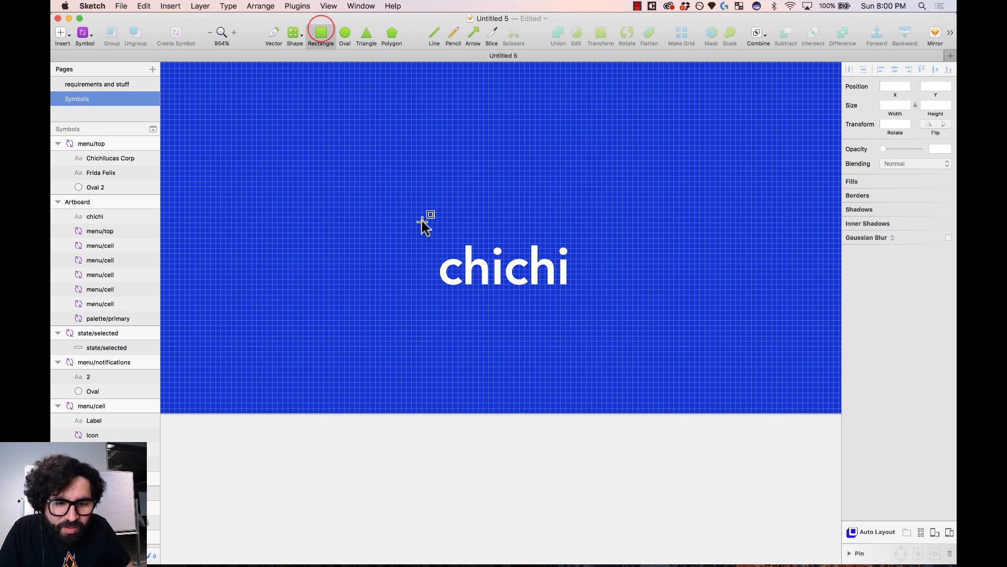
pyautogui.moveTo(422, 223); pyautogui.dragTo(591, 304)
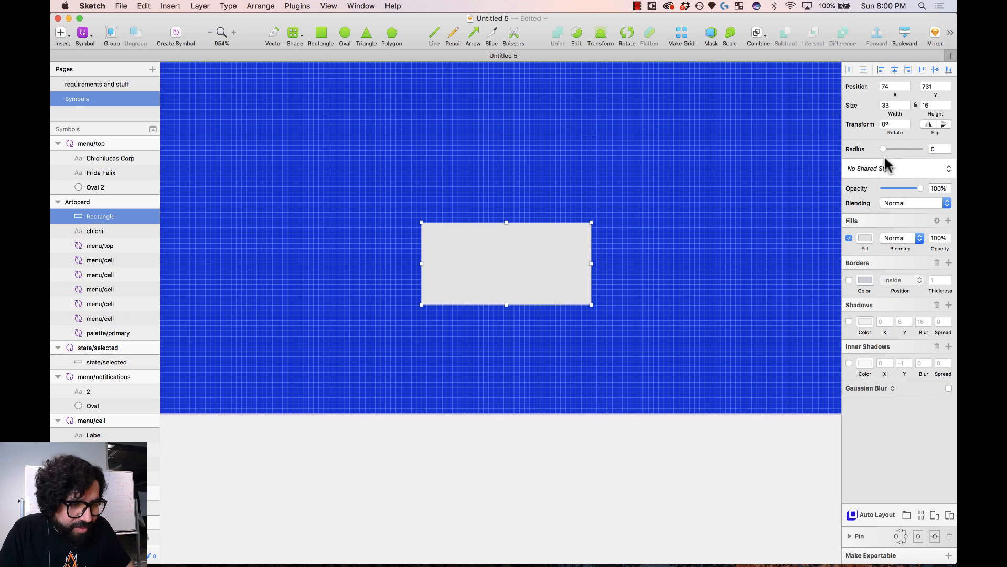
pyautogui.moveTo(888, 150); pyautogui.dragTo(924, 147)
# - Send the pill behind chichi, widen it to 49 px, and centre the text in it
pyautogui.click(562, 247)
pyautogui.press('alt+super+Down')
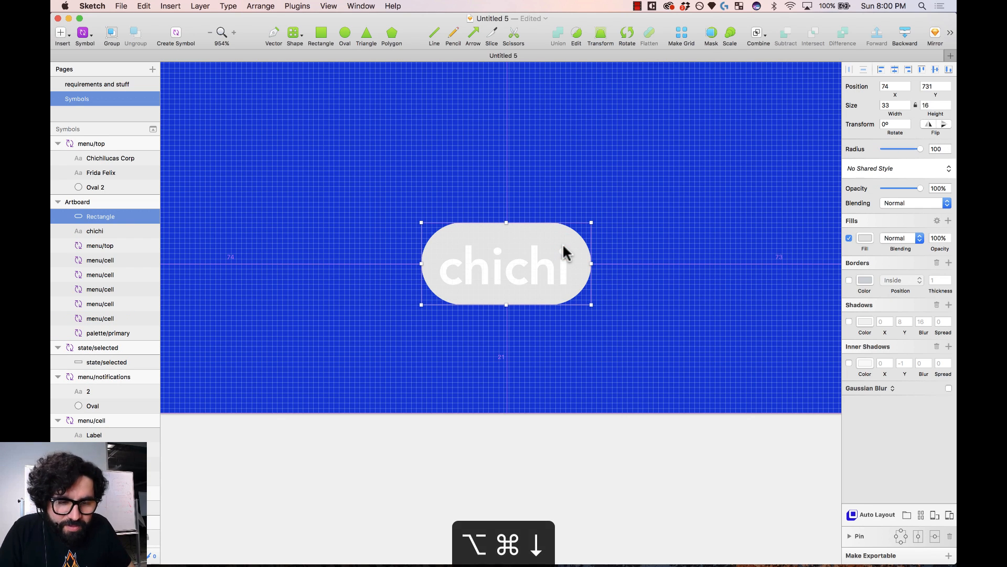
pyautogui.press('shift+super+Right')
pyautogui.press('shift+super+Right')
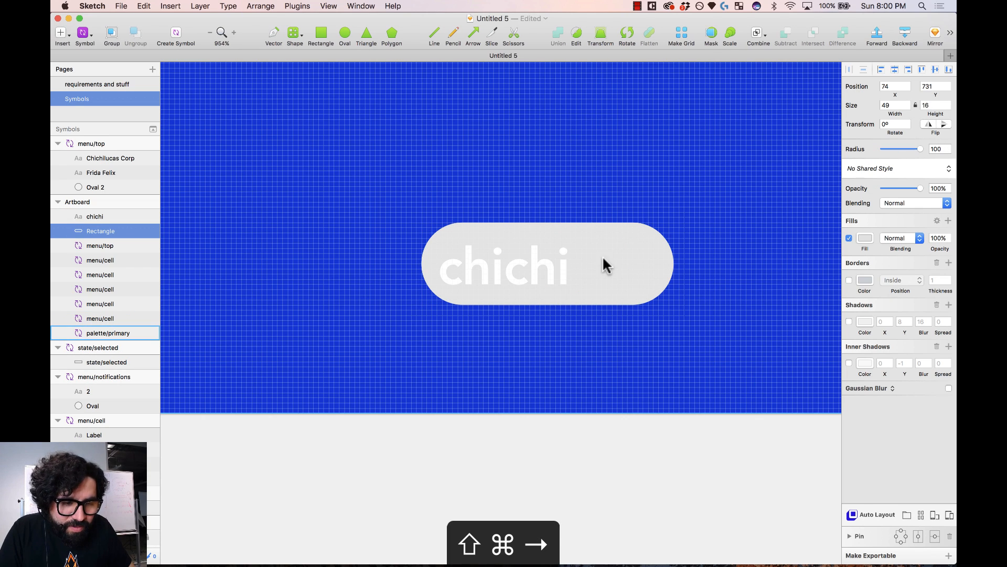
pyautogui.keyDown('shift'); pyautogui.click(566, 270); pyautogui.keyUp('shift')
pyautogui.click(894, 69)
pyautogui.click(936, 69)
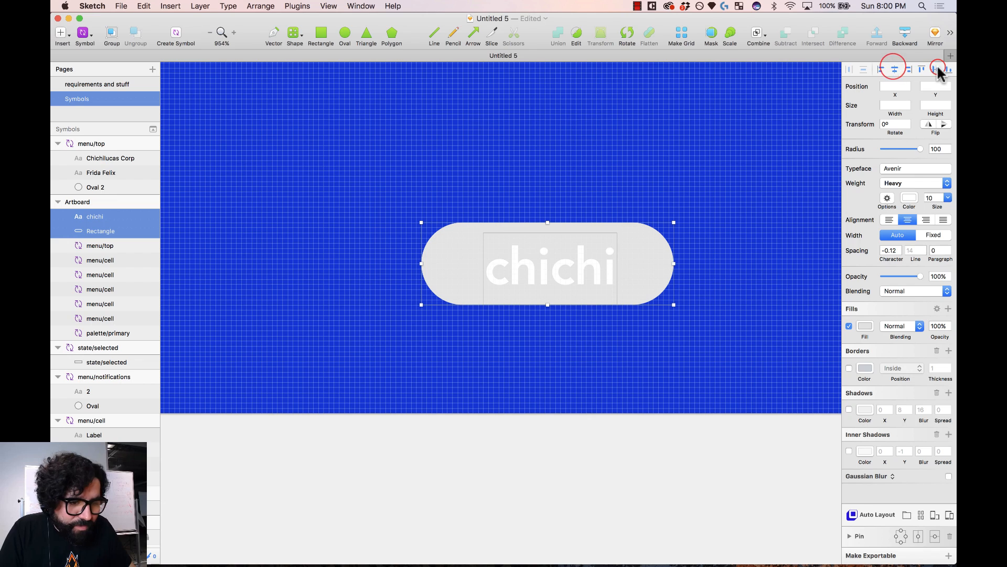
pyautogui.click(584, 431)
pyautogui.click(595, 270)
# - Convert the chichi text to outlines and recentre it within the pill
pyautogui.rightClick(596, 265)
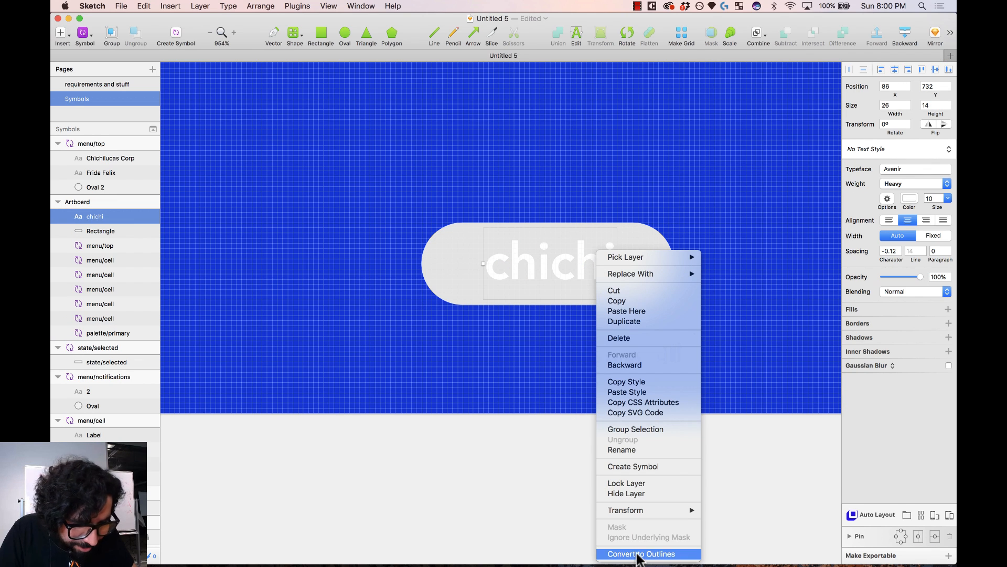
pyautogui.click(641, 553)
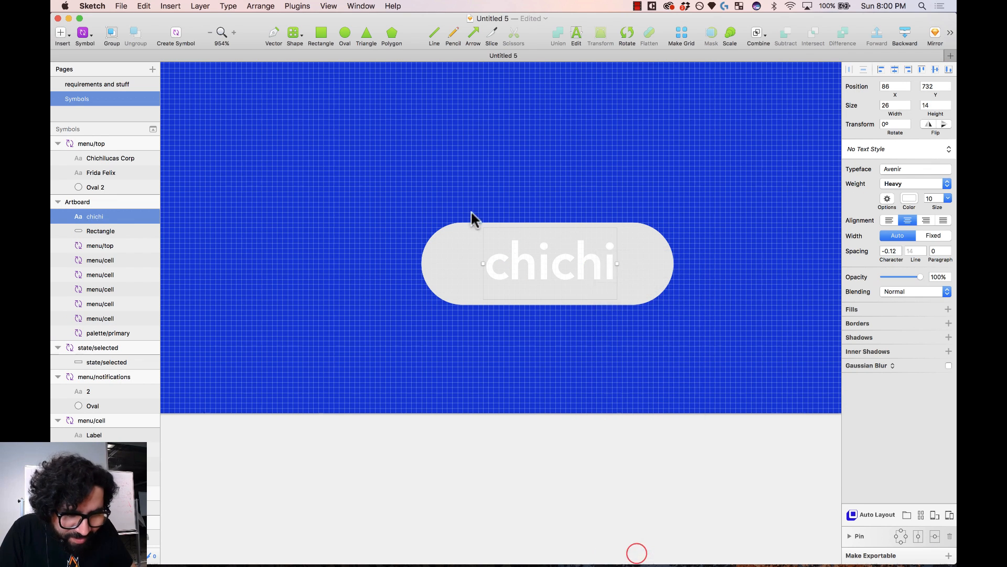
pyautogui.keyDown('shift'); pyautogui.click(444, 272); pyautogui.keyUp('shift')
pyautogui.click(894, 69)
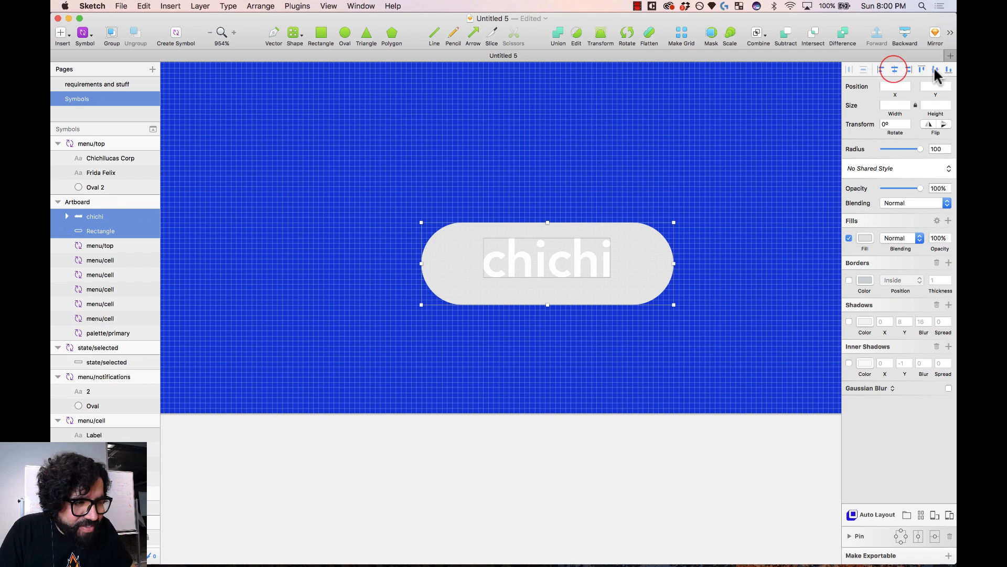
pyautogui.click(934, 69)
pyautogui.click(640, 443)
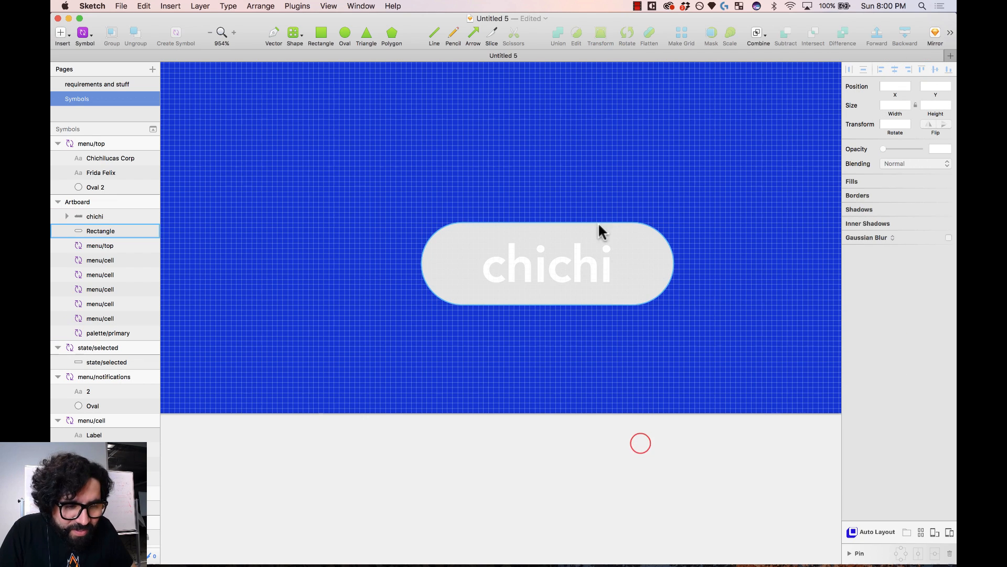
# - Flip the c letters inside the outlined chichi horizontally
pyautogui.click(589, 266)
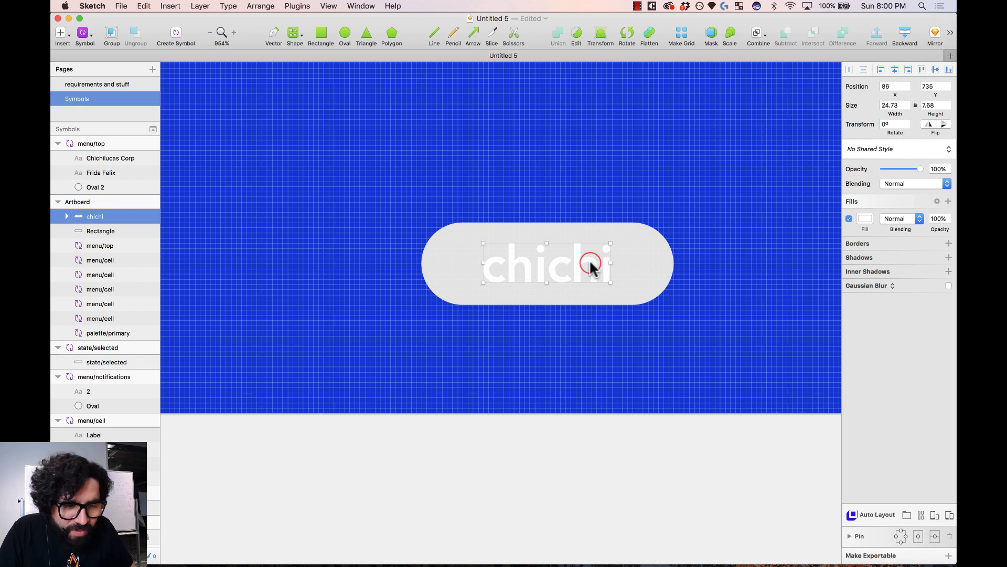
pyautogui.doubleClick(558, 282)
pyautogui.click(928, 124)
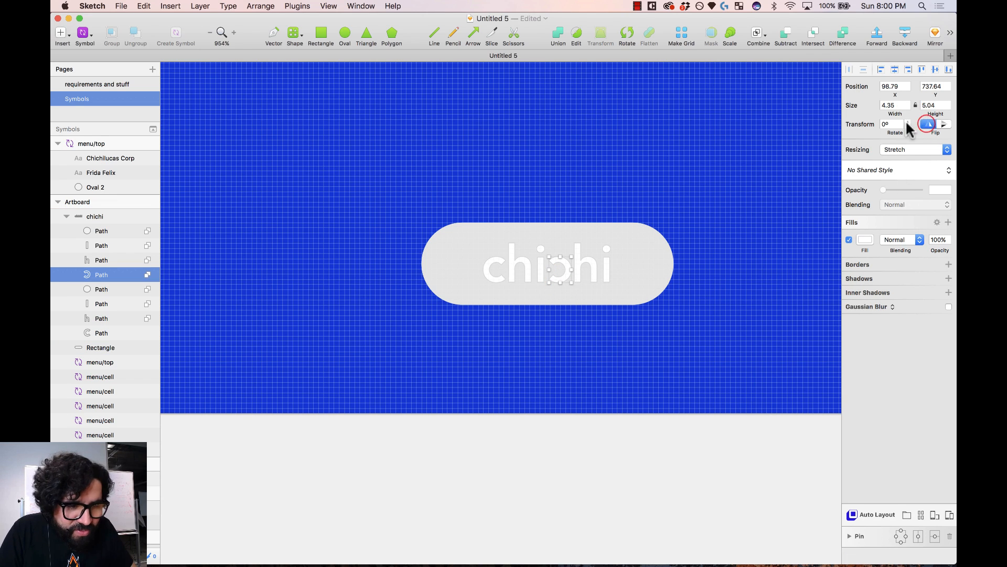
pyautogui.click(489, 271)
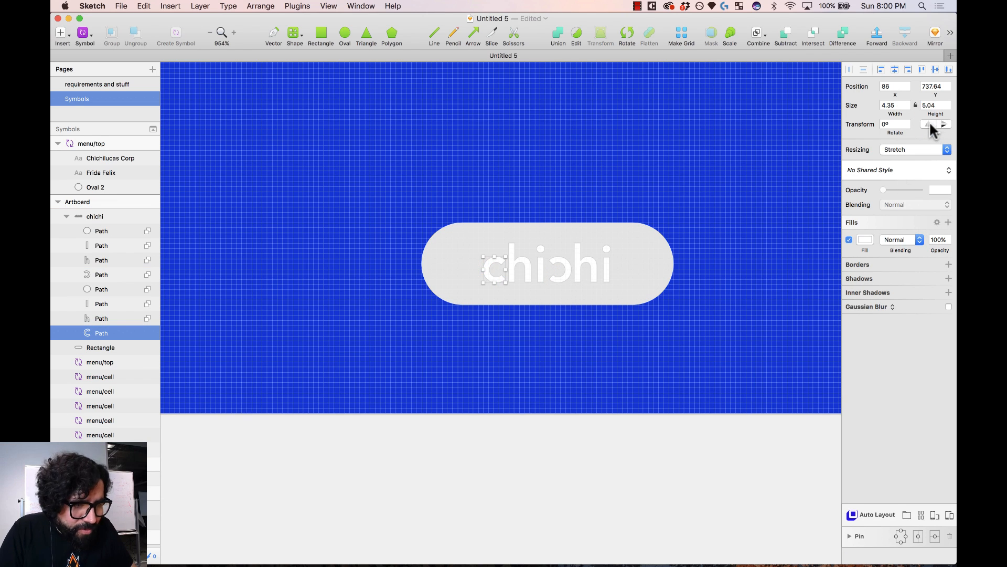
pyautogui.click(568, 476)
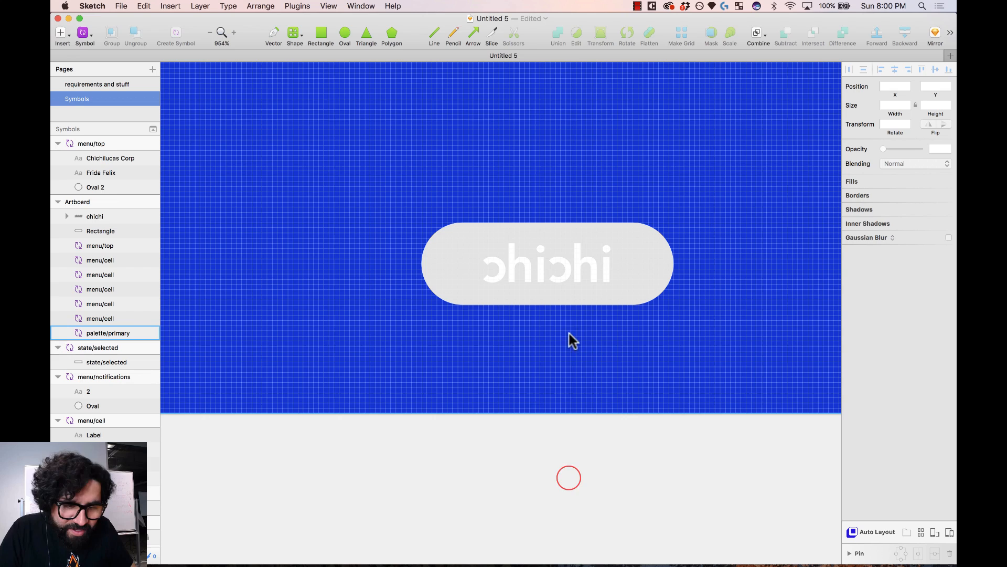
pyautogui.click(561, 272)
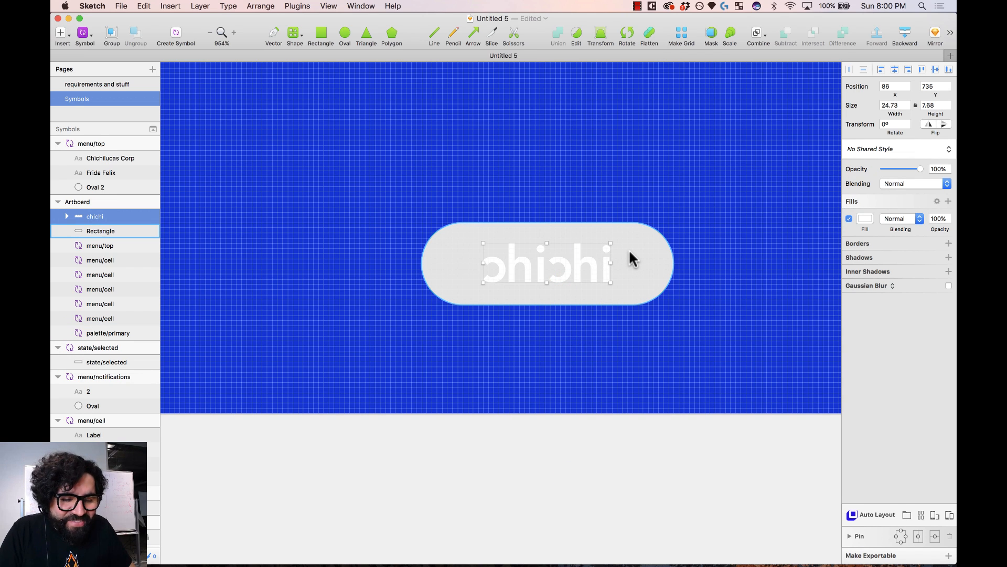
# - Undo twice to compare, then redo so both c letters stay mirrored
pyautogui.click(583, 472)
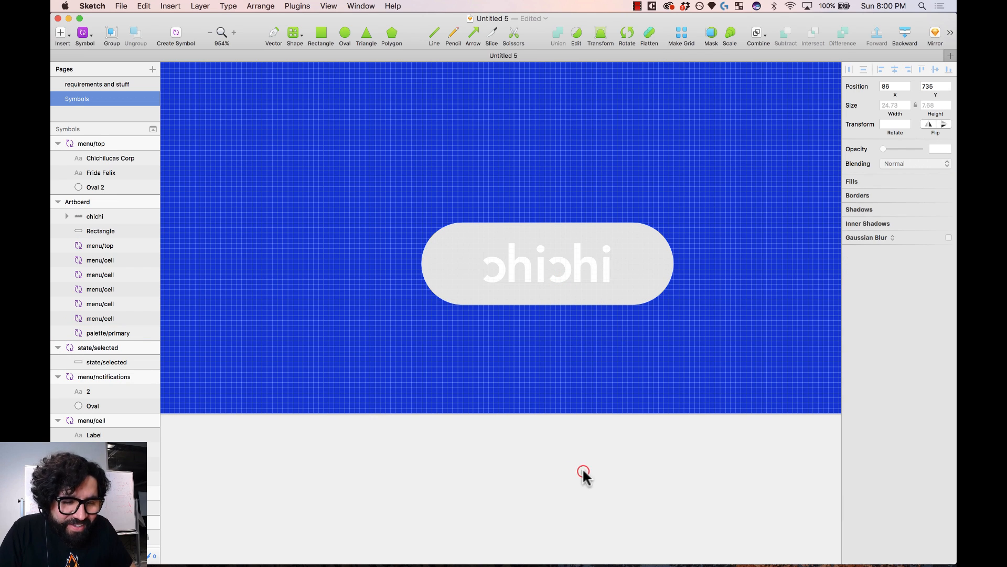
pyautogui.press('super+z')
pyautogui.press('super+z')
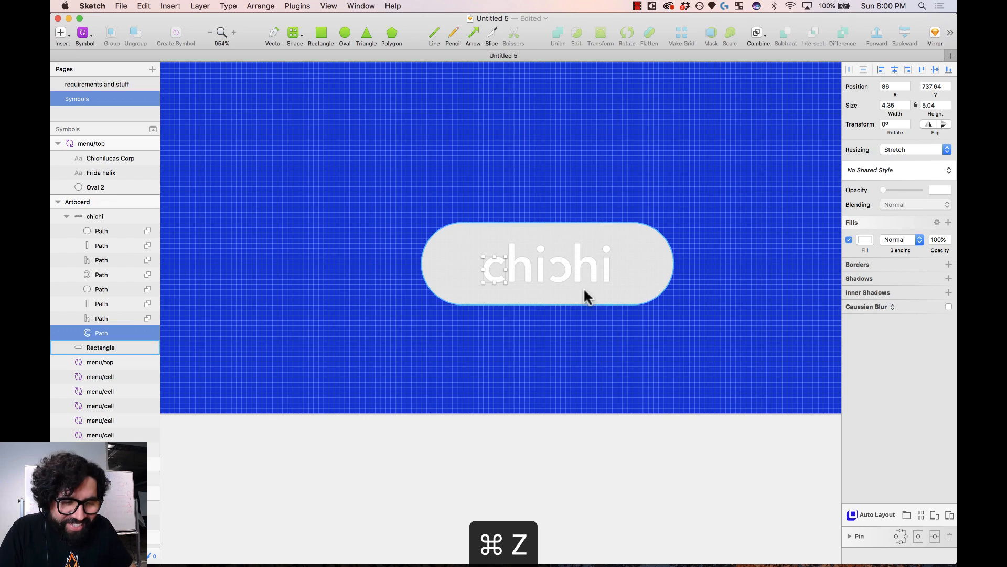
pyautogui.press('super+z')
pyautogui.press('super+z')
pyautogui.press('super+z')
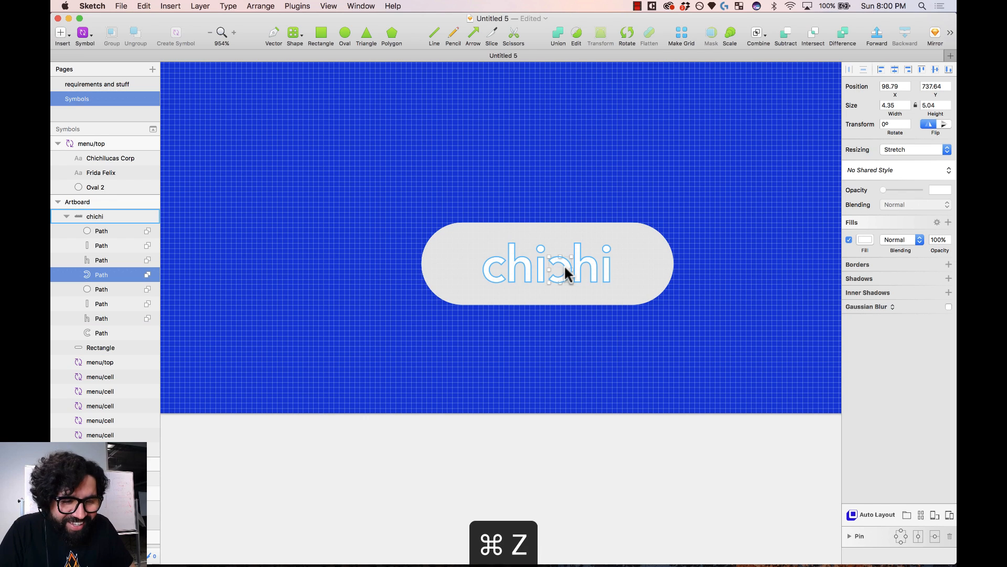
pyautogui.click(591, 261)
pyautogui.press('shift+super+z')
pyautogui.press('shift+super+z')
pyautogui.press('shift+super+z')
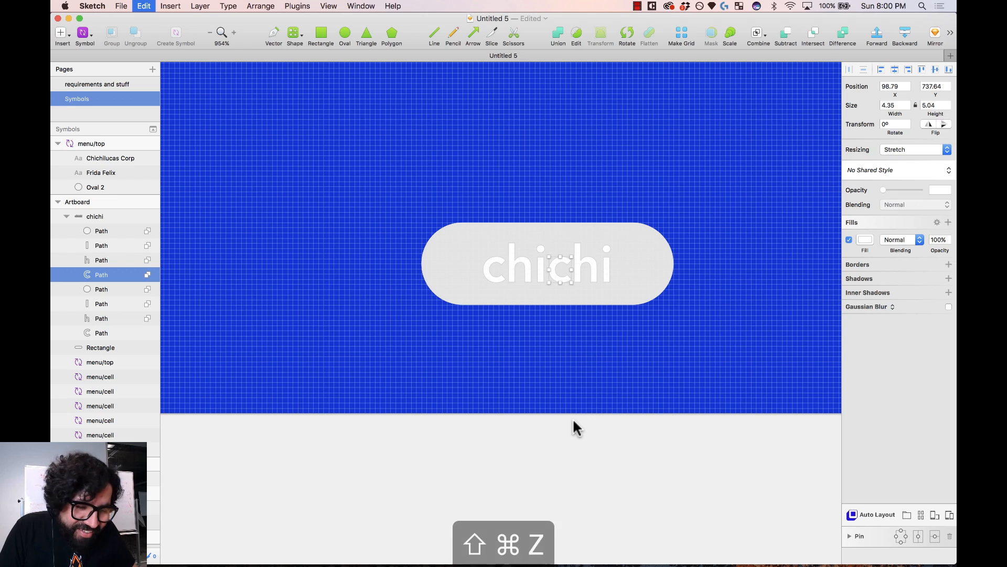
pyautogui.click(564, 465)
# - Give the logo pill a dark 313131 fill with adjusted opacity, then select pill and lettering
pyautogui.press('super+minus')
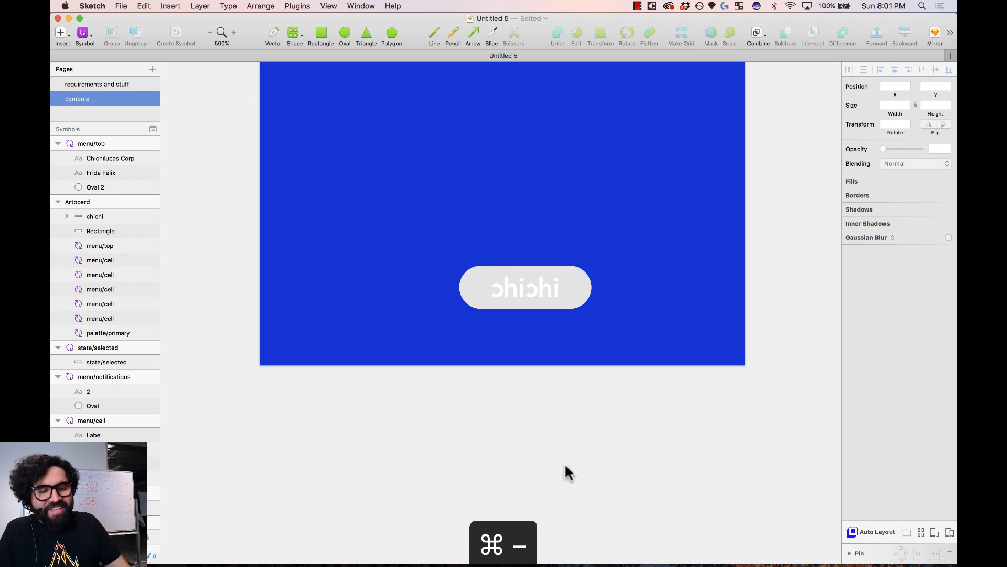
pyautogui.click(534, 288)
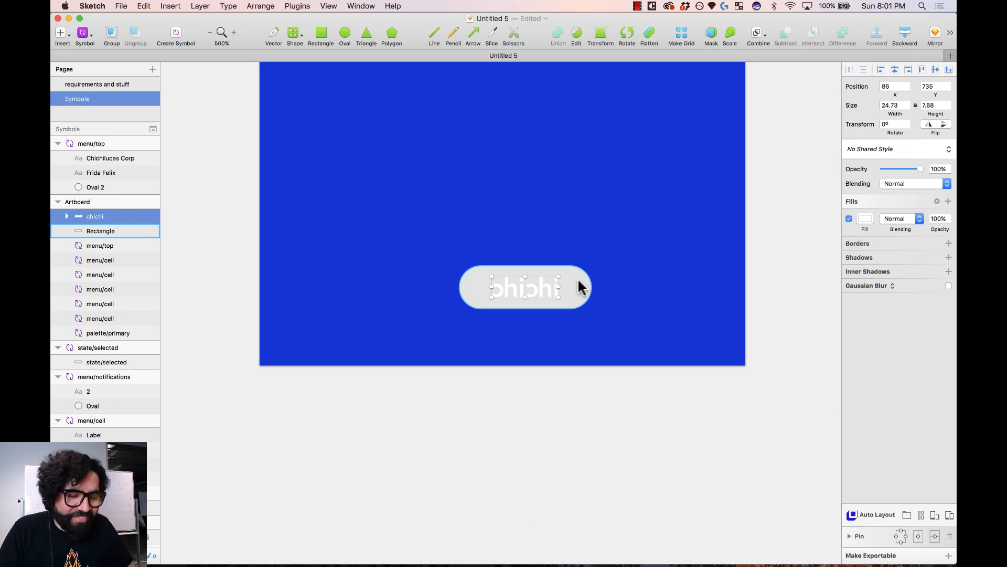
pyautogui.doubleClick(578, 279)
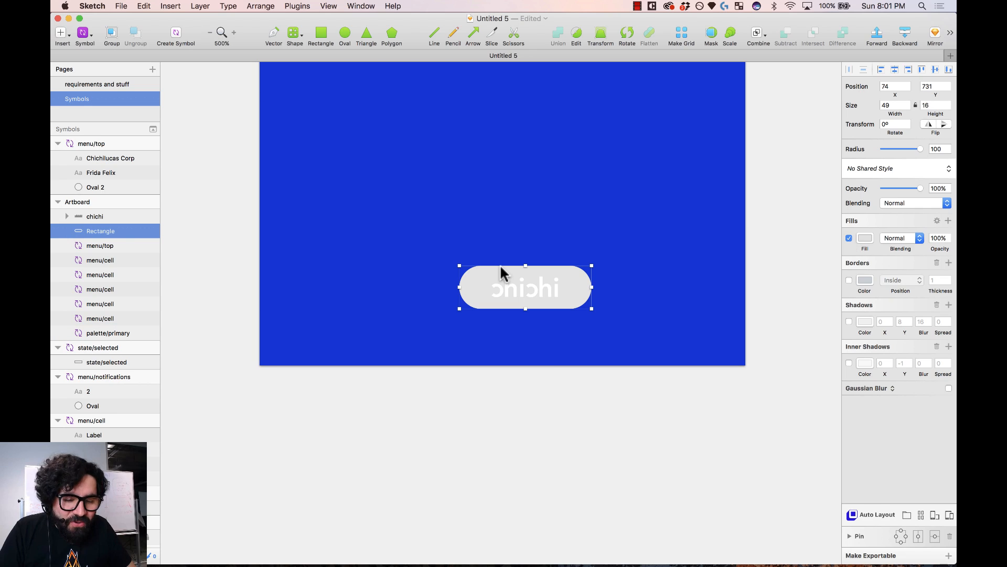
pyautogui.click(862, 238)
pyautogui.click(849, 336)
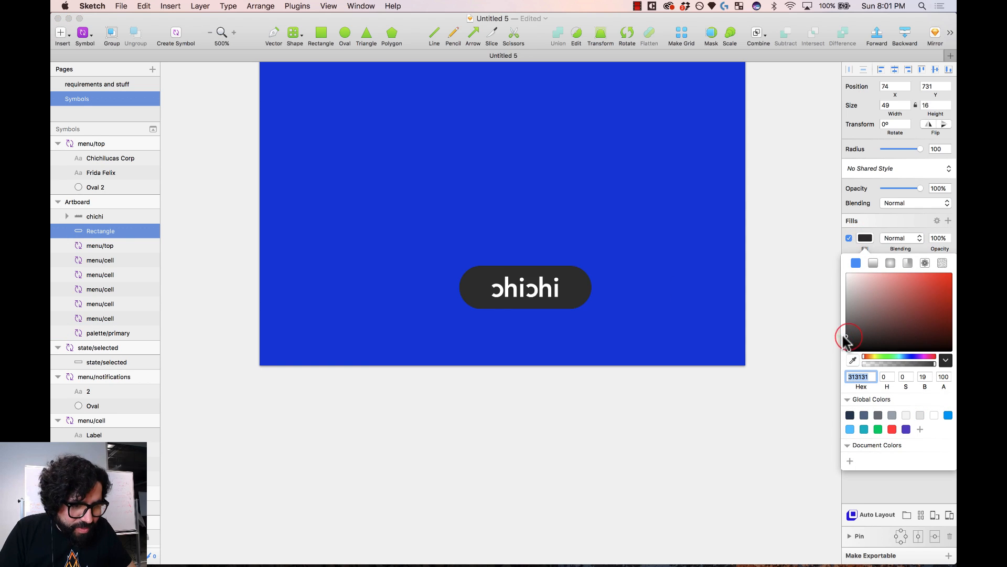
pyautogui.click(930, 237)
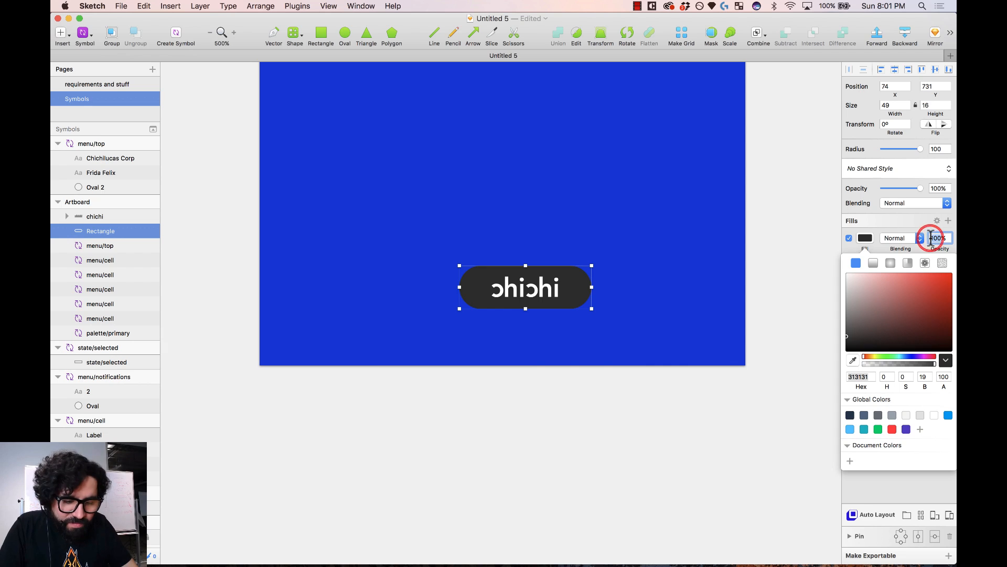
pyautogui.moveTo(436, 408); pyautogui.dragTo(588, 245)
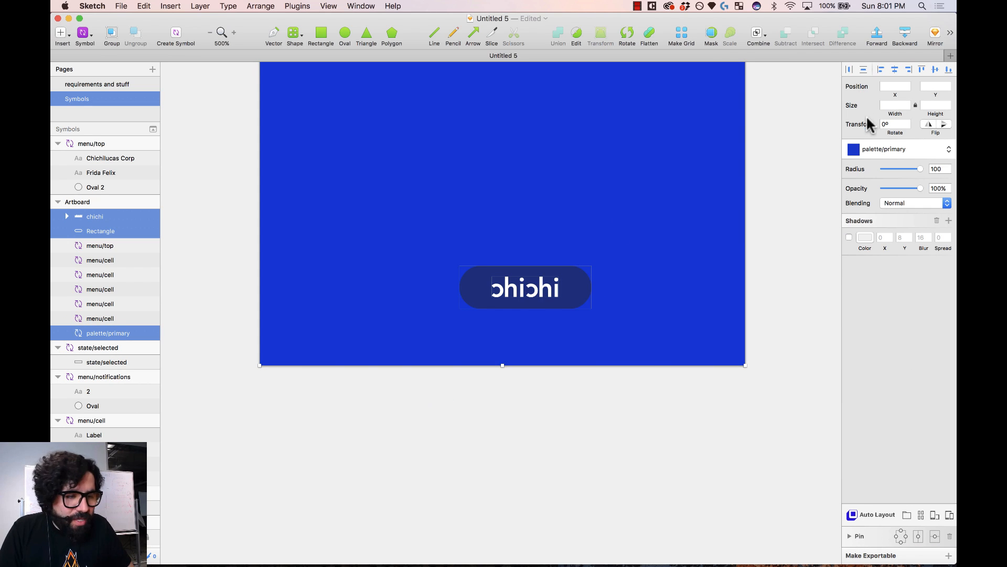
pyautogui.keyDown('shift'); pyautogui.click(646, 272); pyautogui.keyUp('shift')
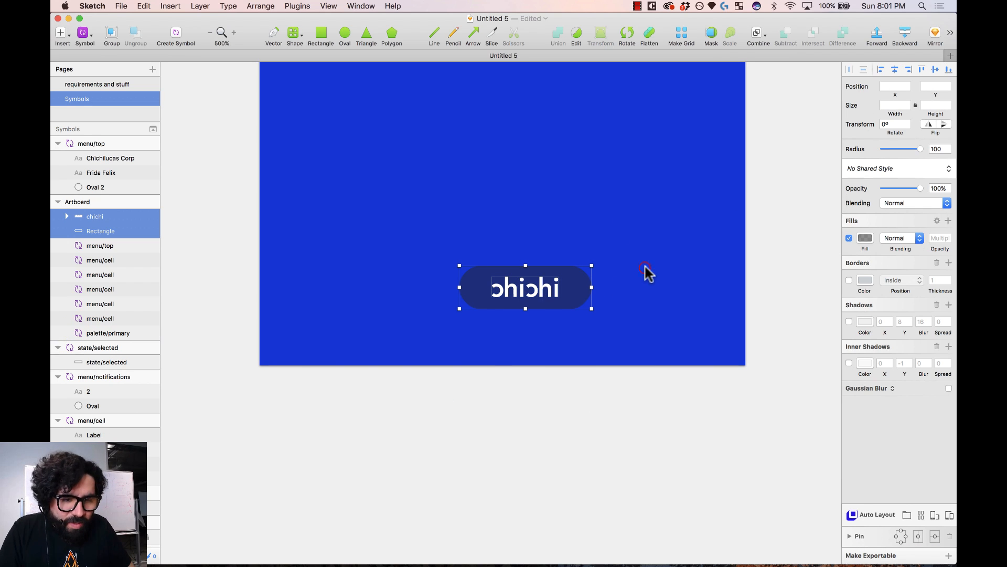
# - Create a symbol named brand/logo from the selected logo
pyautogui.click(174, 35)
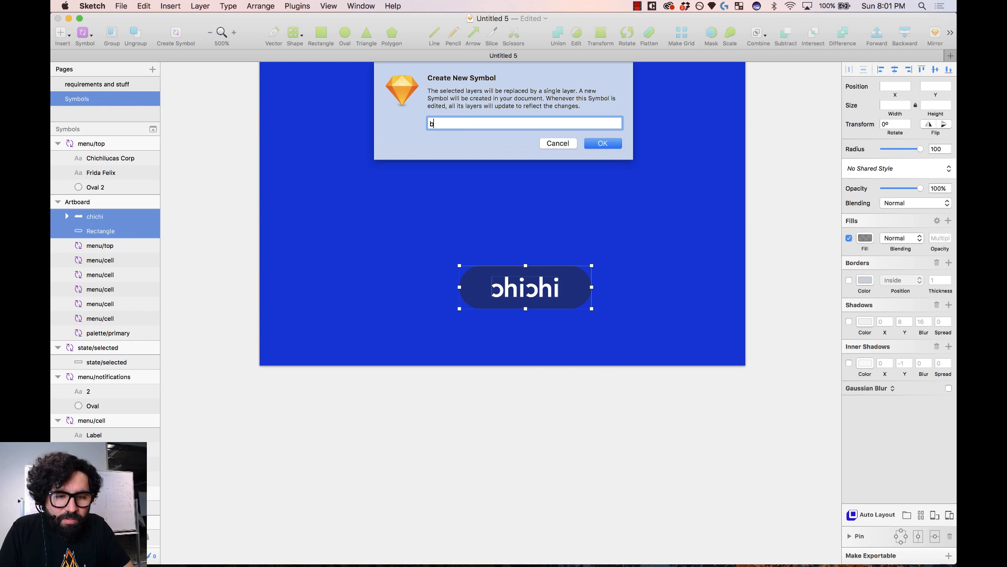
pyautogui.write('brand/logo')
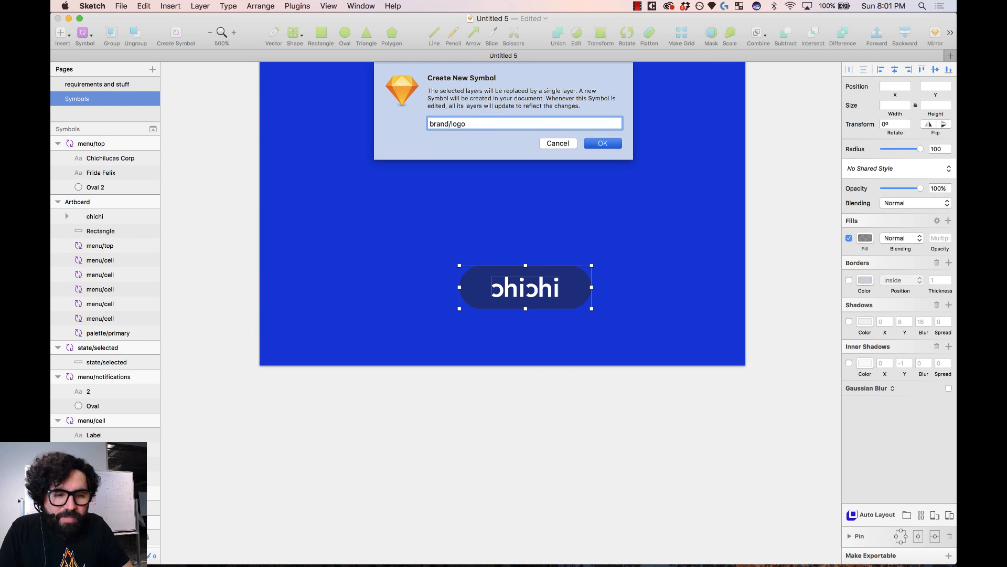
pyautogui.press('Return')
pyautogui.press('super+minus')
pyautogui.press('super+minus')
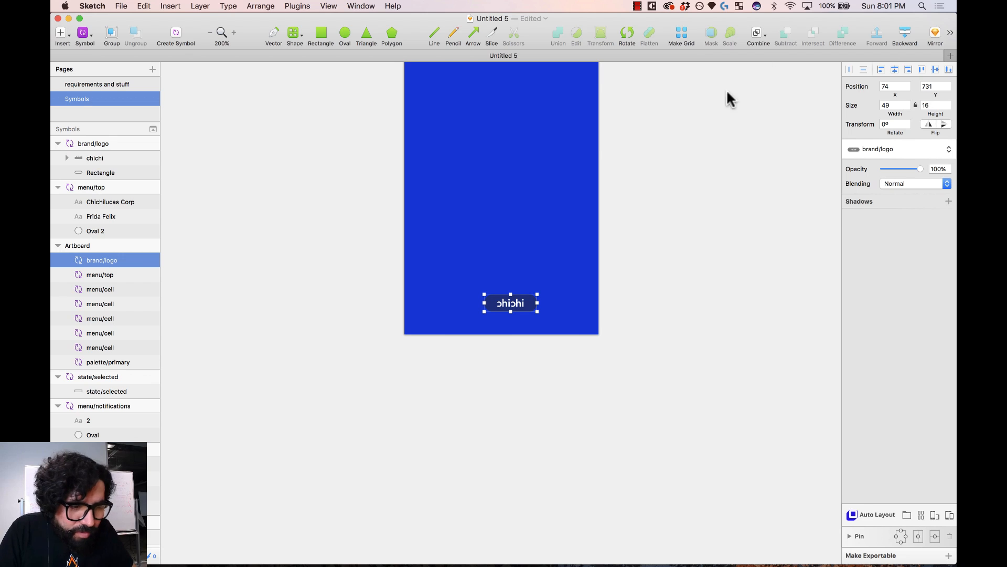
# - Scale the brand/logo master by 200% to 98 × 32
pyautogui.doubleClick(521, 306)
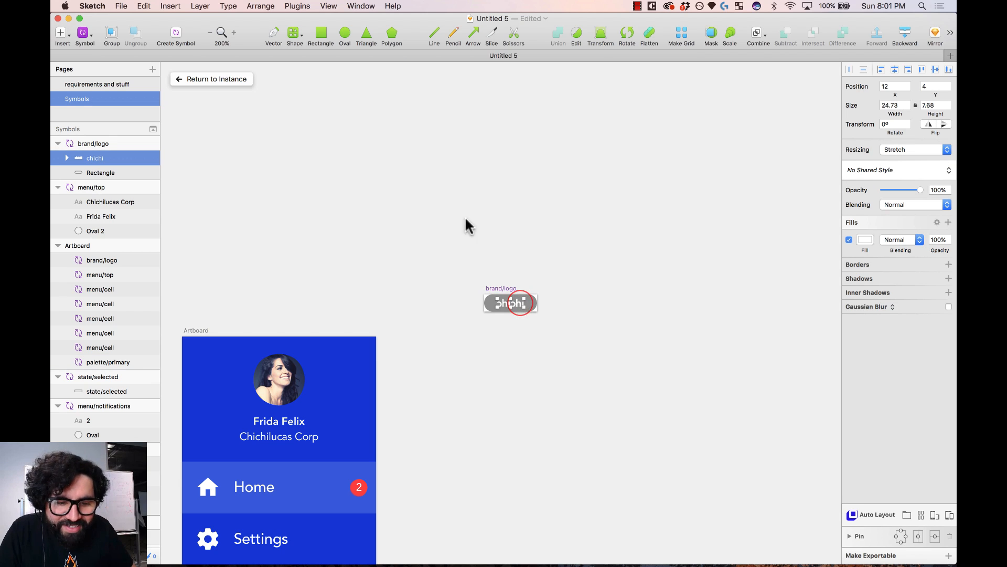
pyautogui.click(495, 288)
pyautogui.click(730, 33)
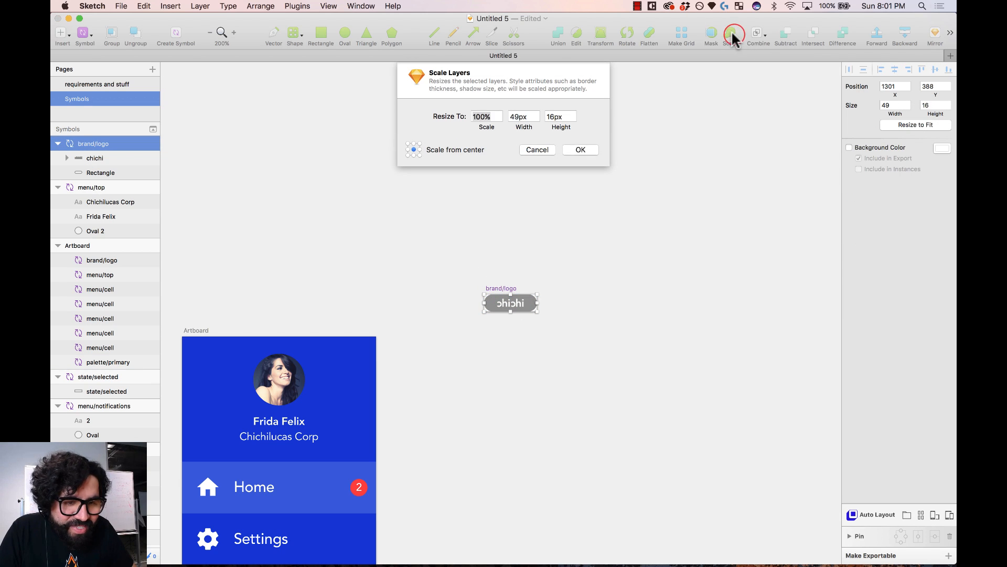
pyautogui.press('Tab')
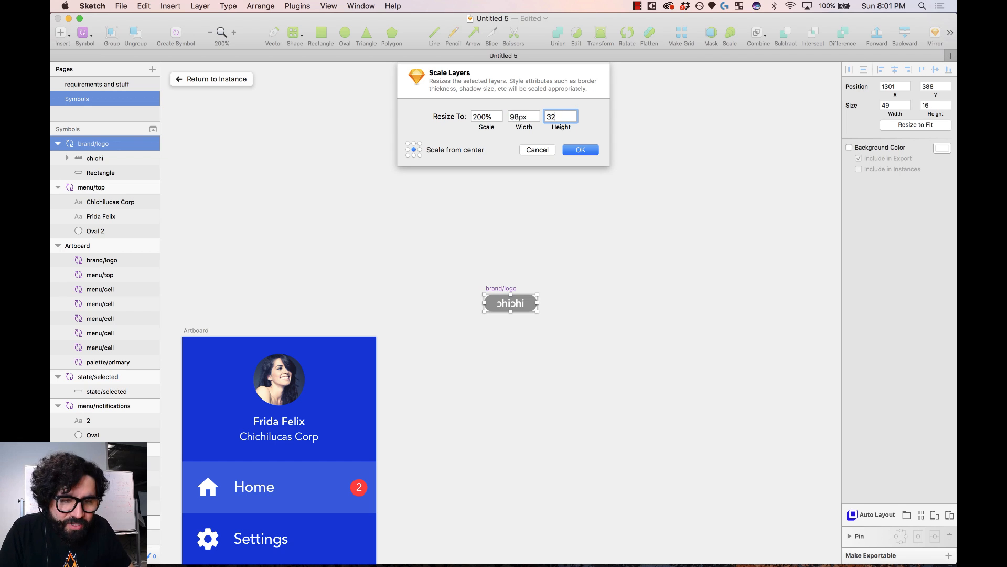
pyautogui.press('Return')
pyautogui.press('super+minus')
pyautogui.press('super+minus')
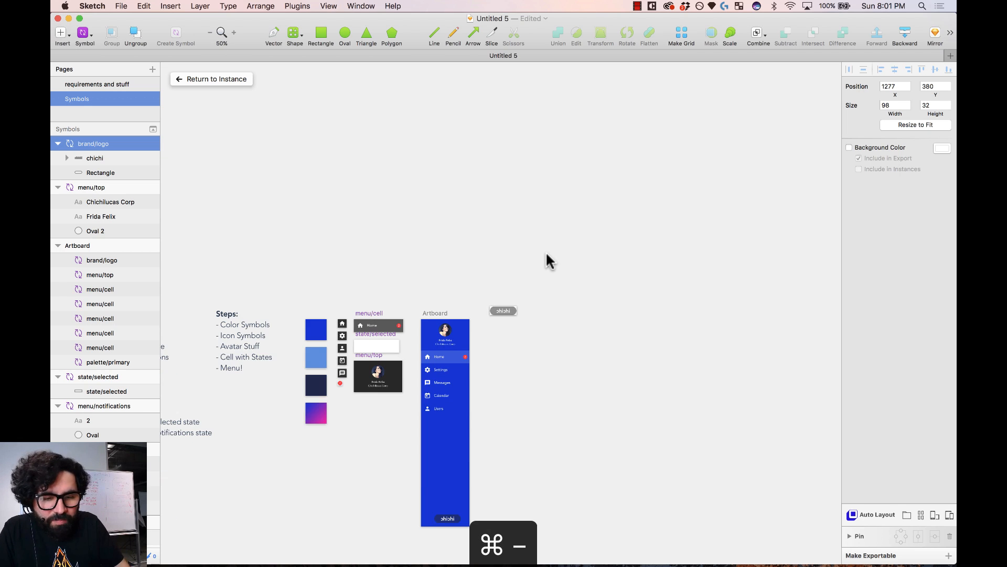
# - Move the brand/logo master below the palette swatches
pyautogui.moveTo(543, 252); pyautogui.dragTo(229, 508)
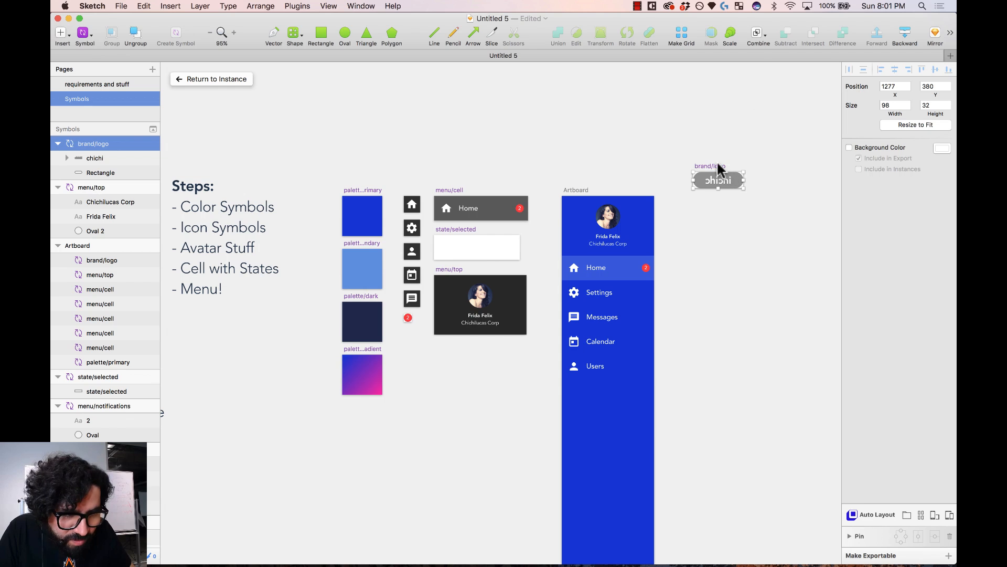
pyautogui.moveTo(717, 165); pyautogui.dragTo(363, 409)
pyautogui.scroll(-5, 362, 412)
pyautogui.hscroll(3, 362, 411)
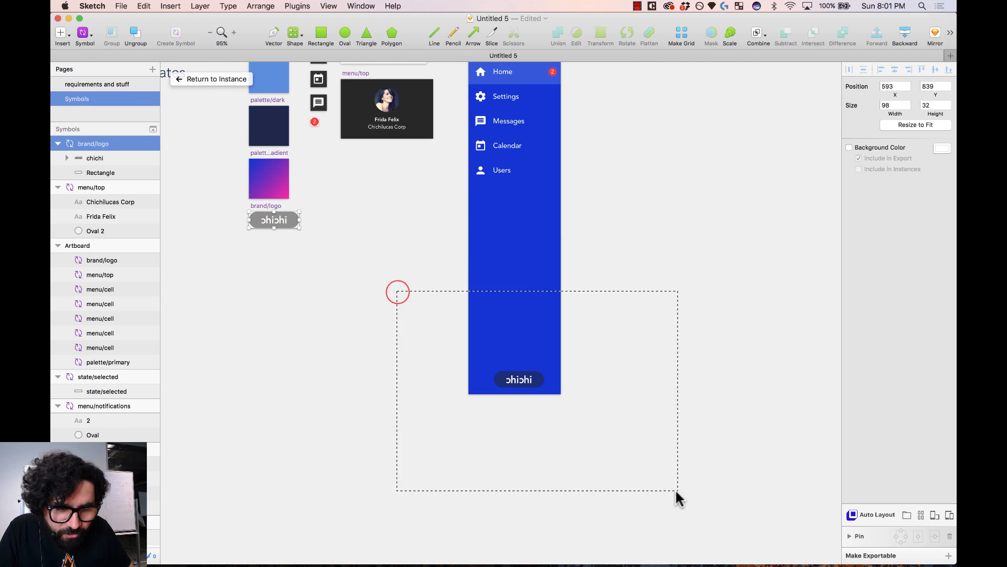
# - Nudge the logo up 3 px and centre it horizontally at the artboard's bottom
pyautogui.moveTo(675, 489); pyautogui.dragTo(676, 490)
pyautogui.click(481, 318)
pyautogui.press('alt')
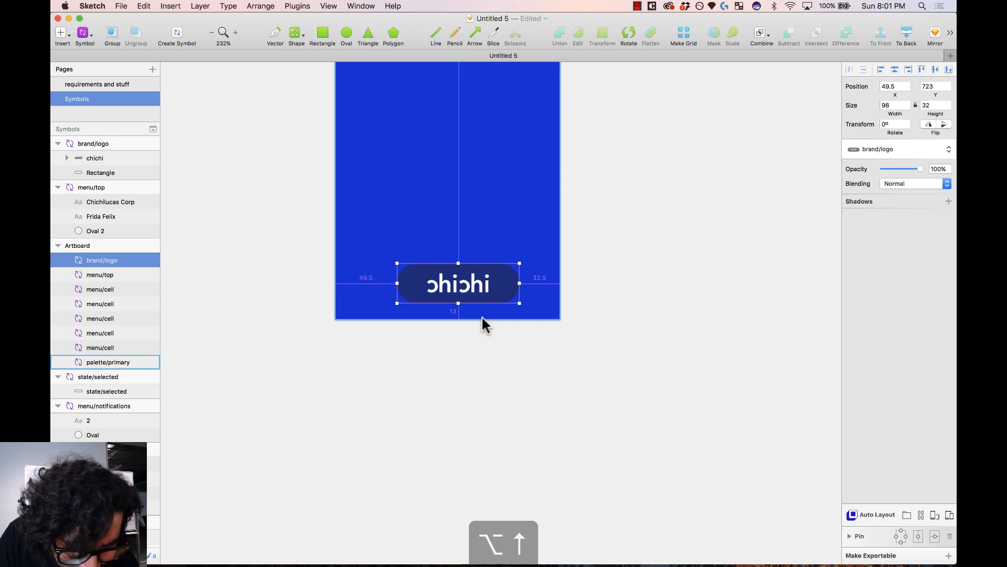
pyautogui.hotkey('alt', 'Up')
pyautogui.hotkey('alt', 'Up')
pyautogui.hotkey('alt', 'Up')
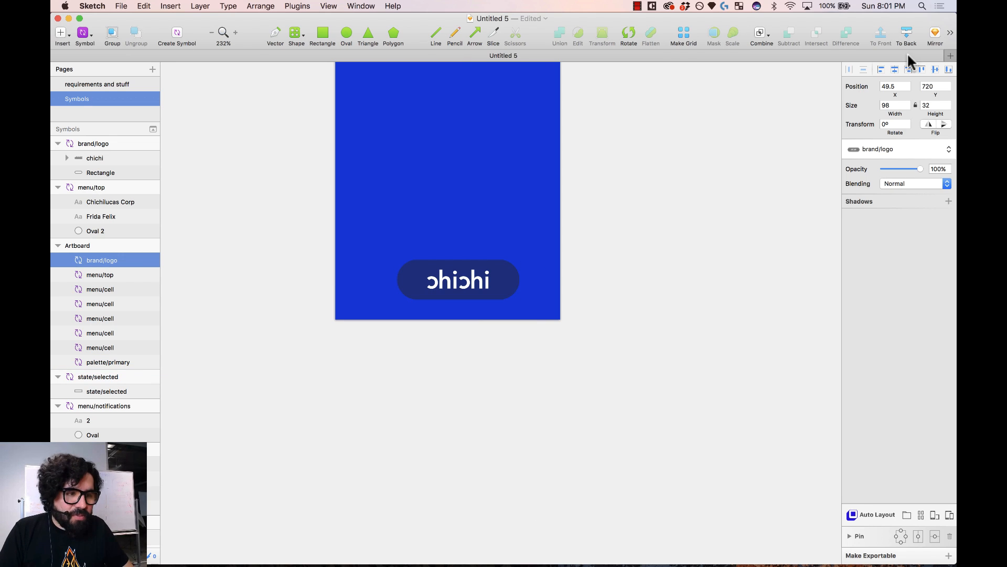
pyautogui.click(895, 69)
pyautogui.click(661, 256)
pyautogui.press('super+minus')
pyautogui.press('super+minus')
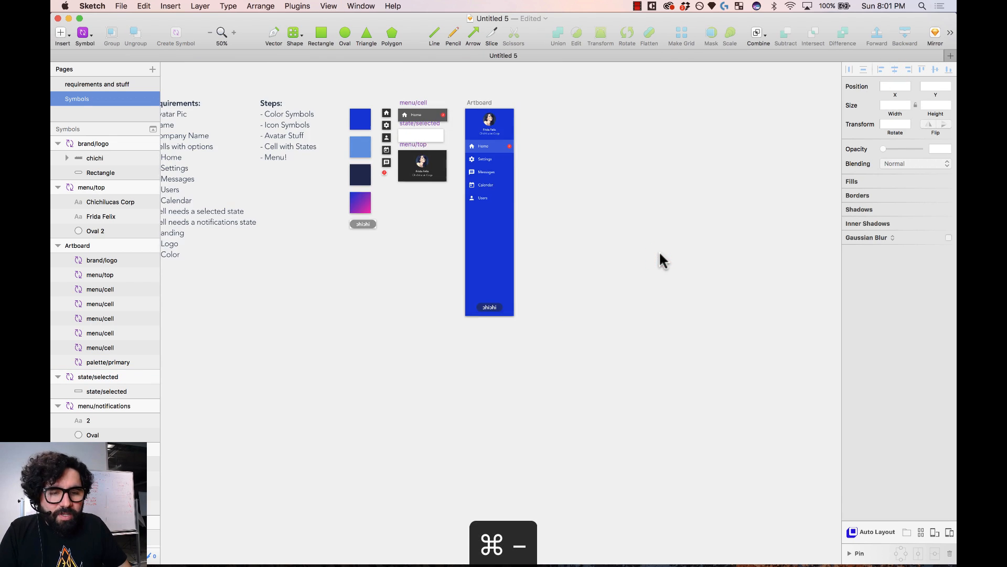
# - Select the 180×768 menu artboard and start converting it into a symbol
pyautogui.scroll(2, 659, 259)
pyautogui.moveTo(442, 128); pyautogui.dragTo(532, 377)
pyautogui.hscroll(3, 549, 379)
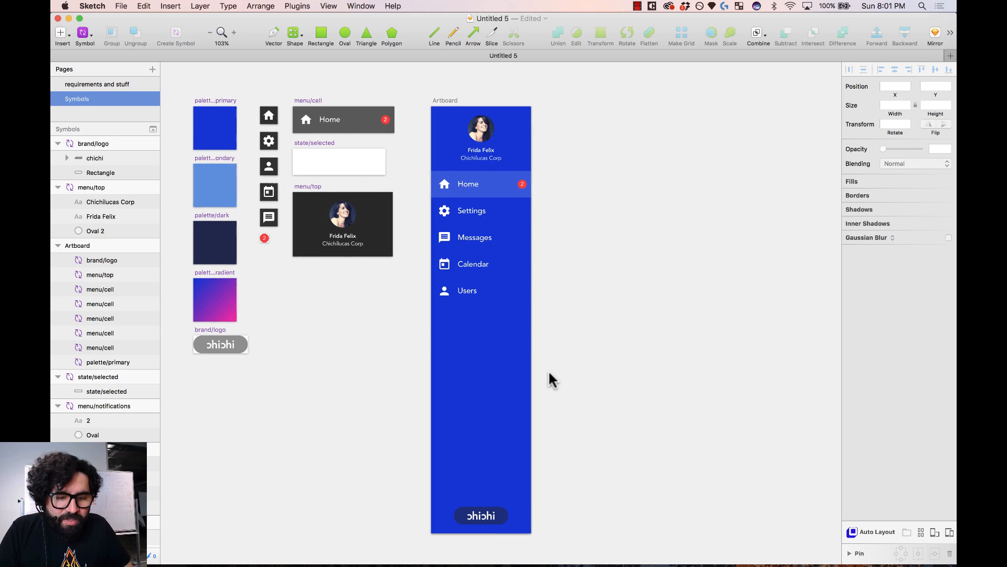
pyautogui.click(438, 519)
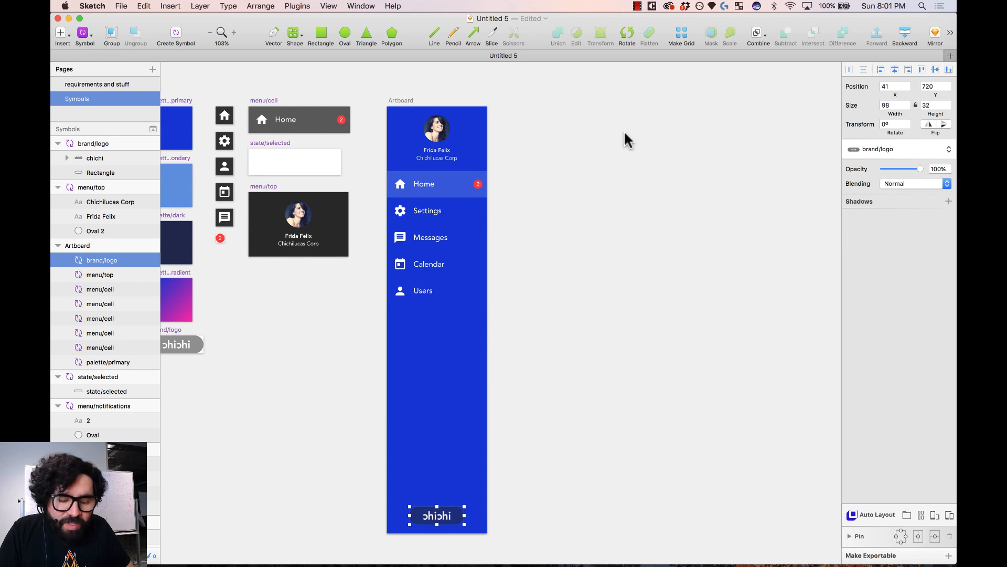
pyautogui.click(403, 100)
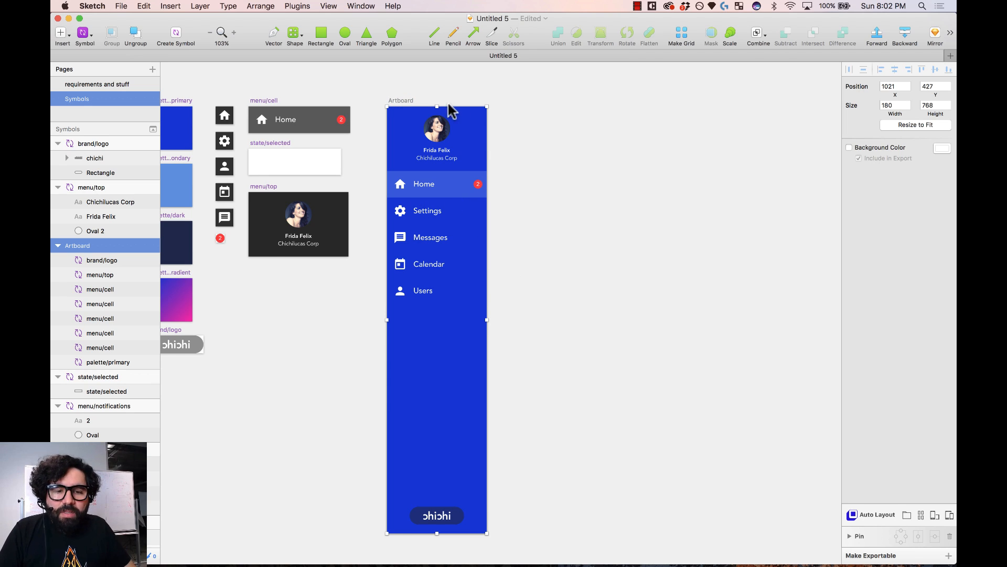
pyautogui.click(177, 36)
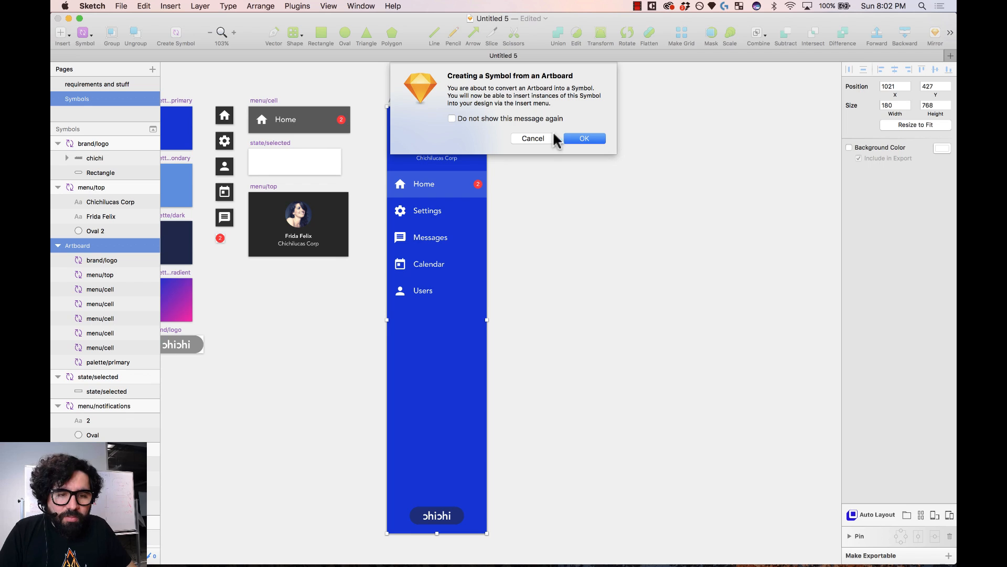
# - Confirm the menu/left-nav symbol conversion and drag an instance onto the canvas
pyautogui.click(584, 138)
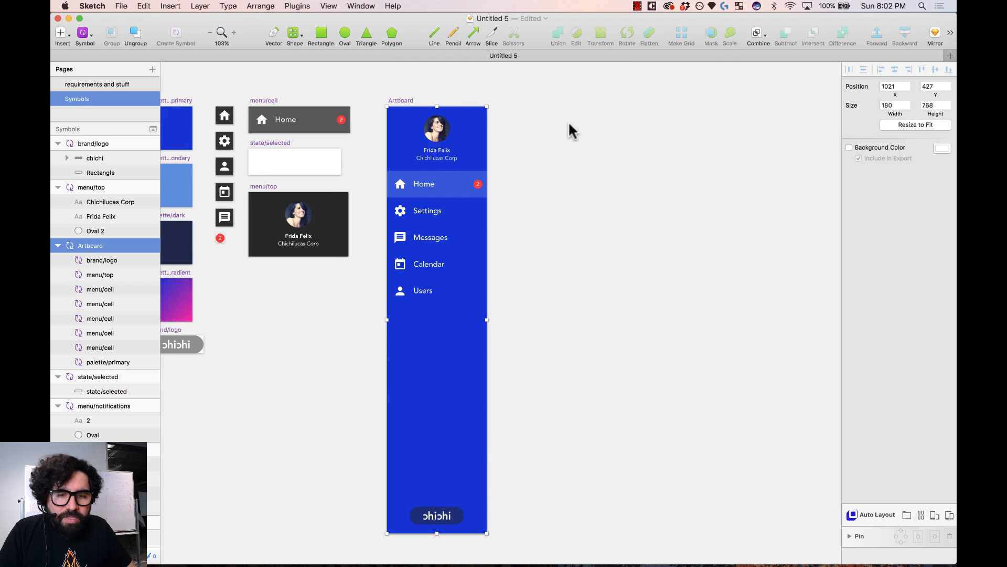
pyautogui.doubleClick(91, 246)
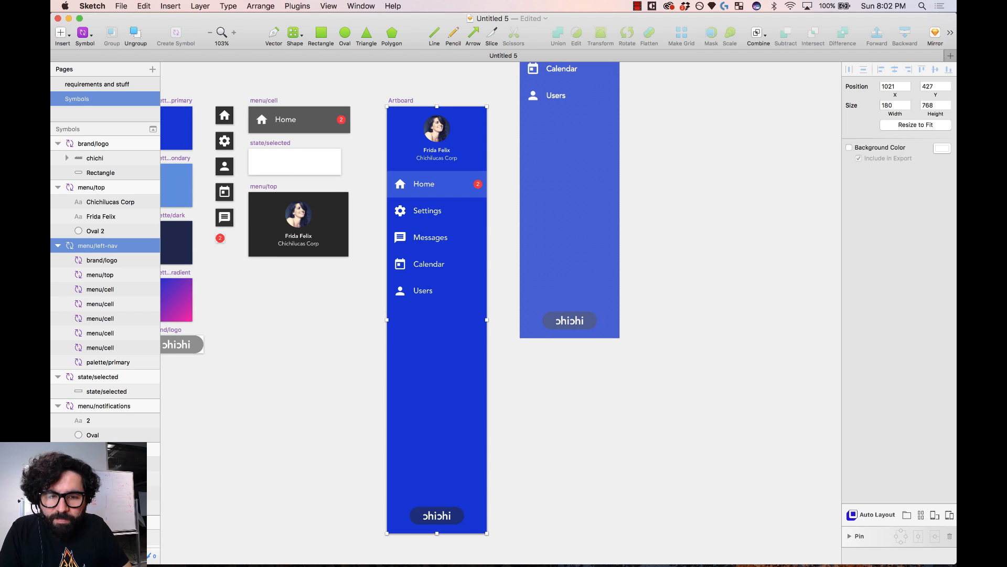
pyautogui.moveTo(570, 125); pyautogui.dragTo(643, 306)
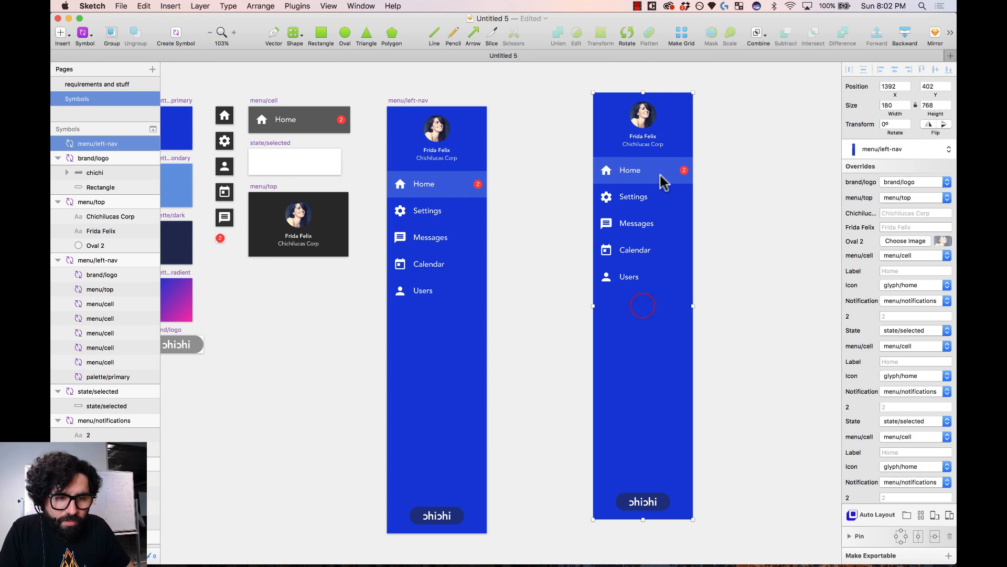
# - Delete the extra left-nav instance from the canvas
pyautogui.click(729, 207)
pyautogui.click(621, 282)
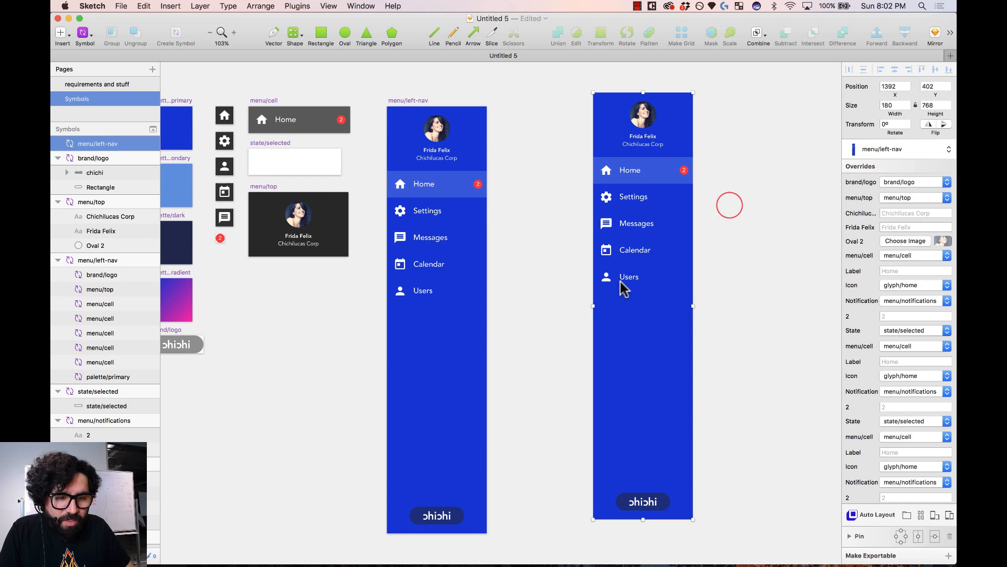
pyautogui.press('Delete')
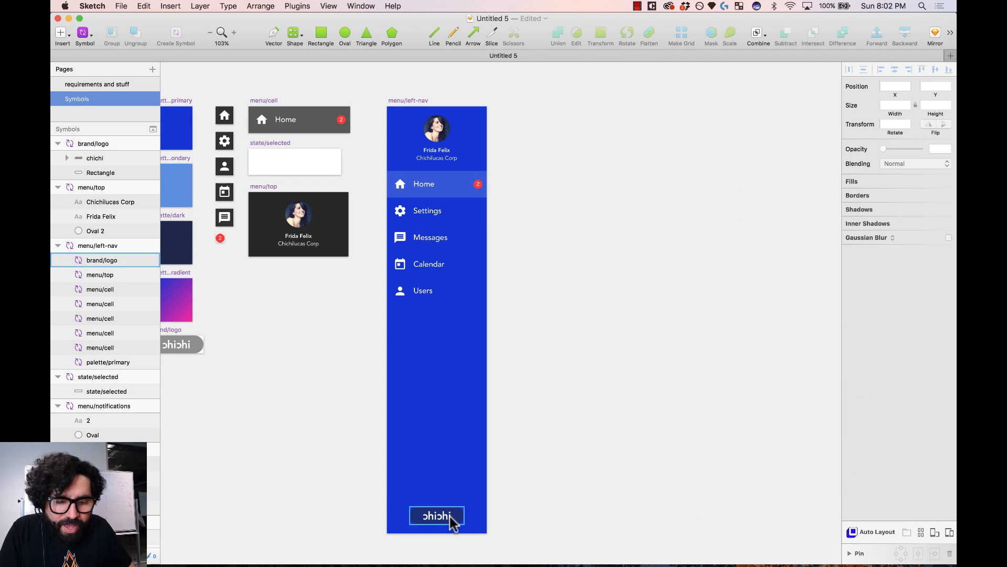
pyautogui.click(450, 517)
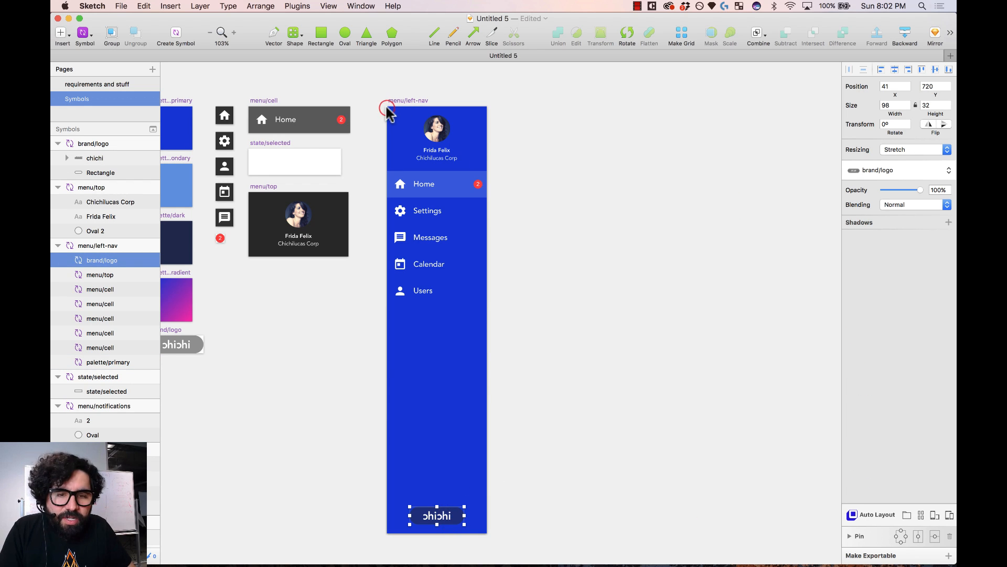
pyautogui.moveTo(388, 112); pyautogui.dragTo(520, 433)
pyautogui.press('super+minus')
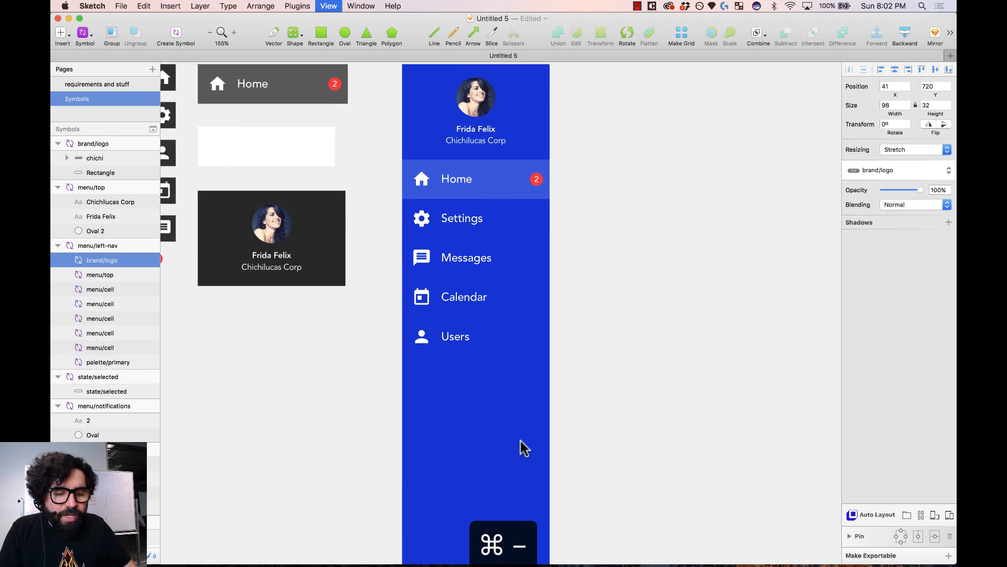
pyautogui.press('super+0')
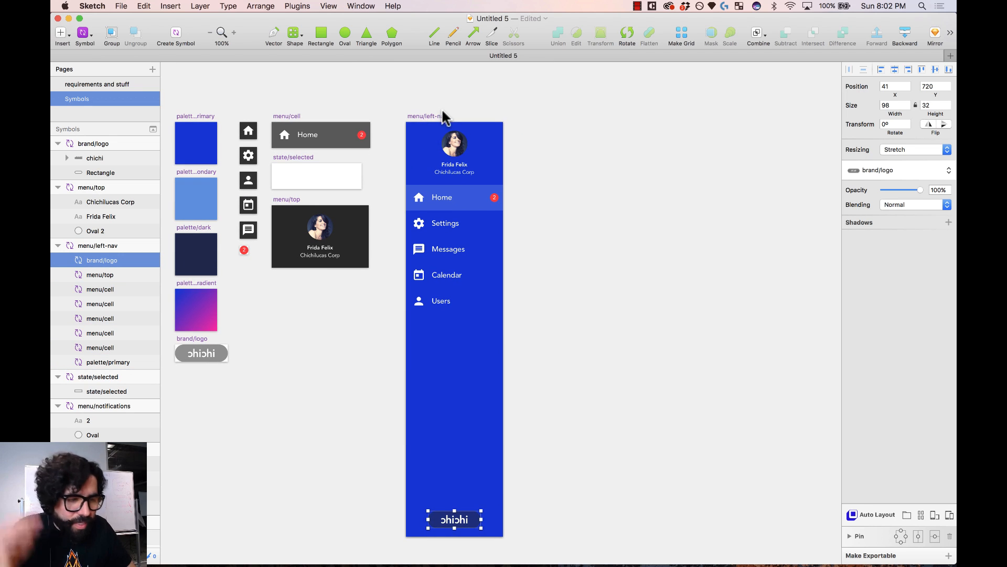
# - Set the menu/top header's resizing to Pin to corner
pyautogui.click(453, 145)
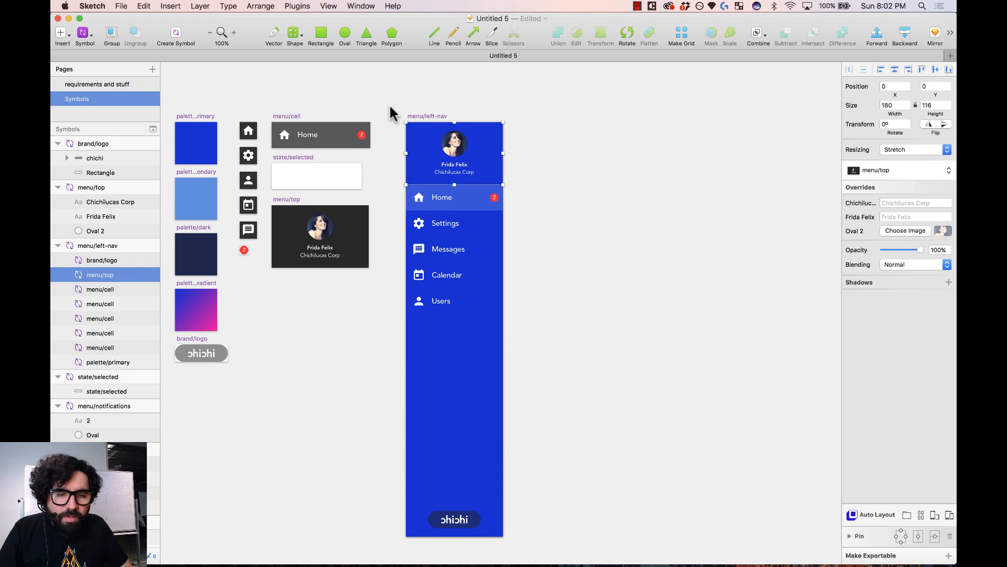
pyautogui.moveTo(508, 325); pyautogui.dragTo(554, 540)
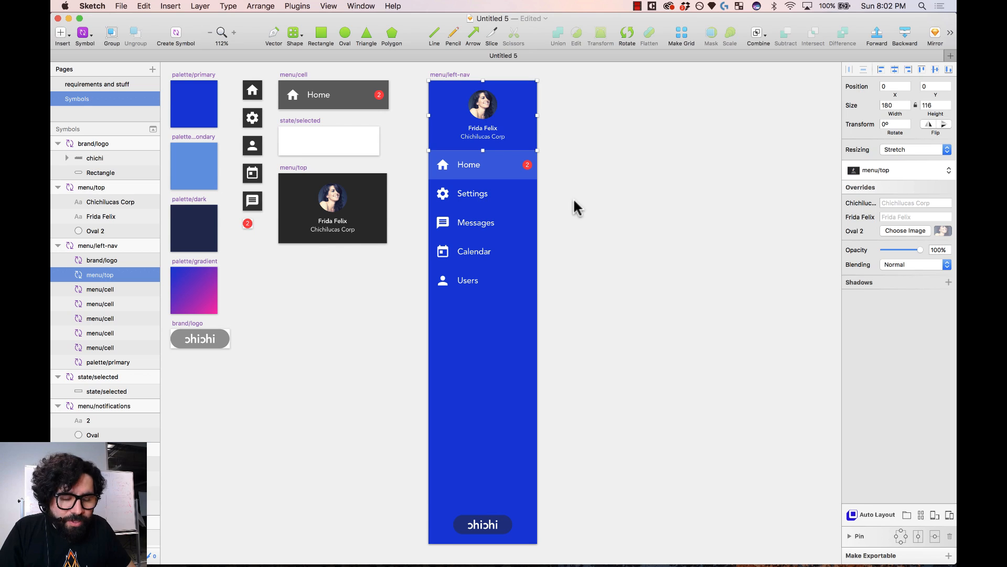
pyautogui.click(917, 149)
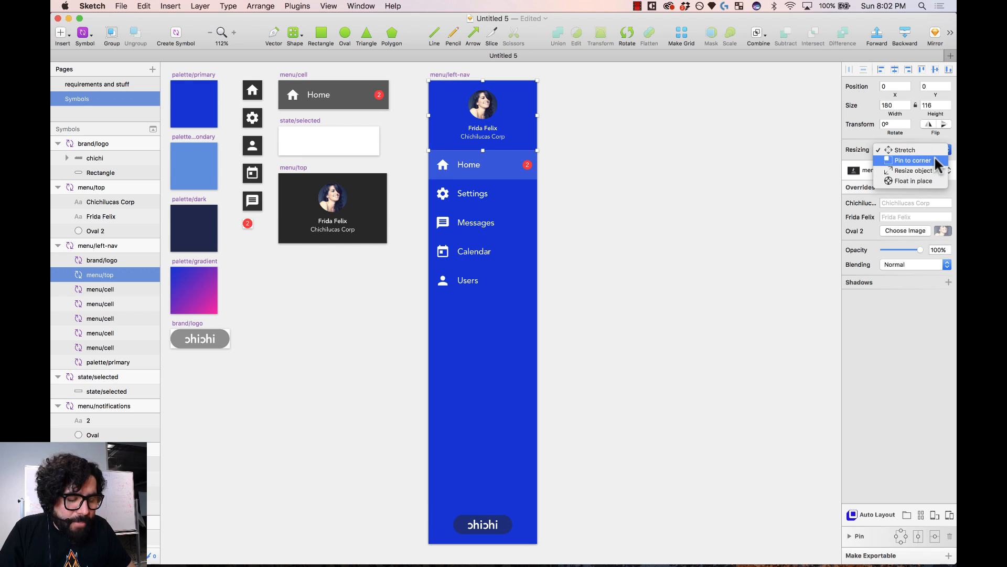
pyautogui.click(913, 160)
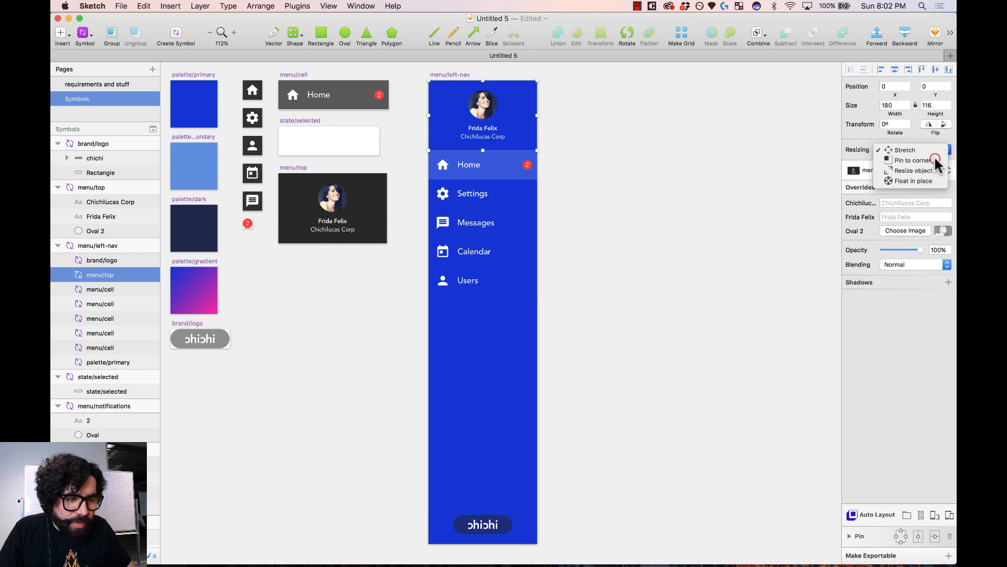
pyautogui.click(680, 160)
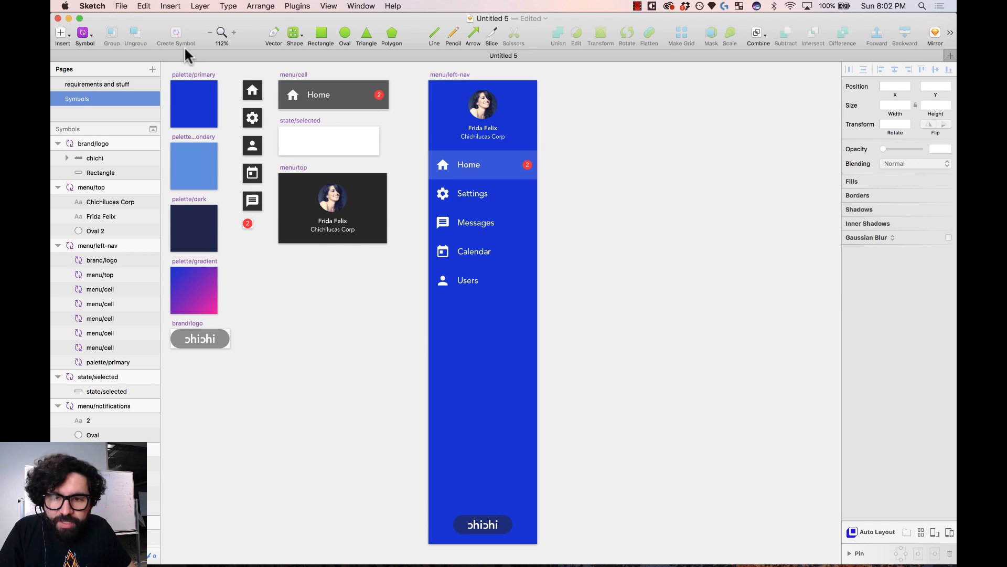
# - Insert a menu/left-nav symbol instance and place it beside the master
pyautogui.click(72, 32)
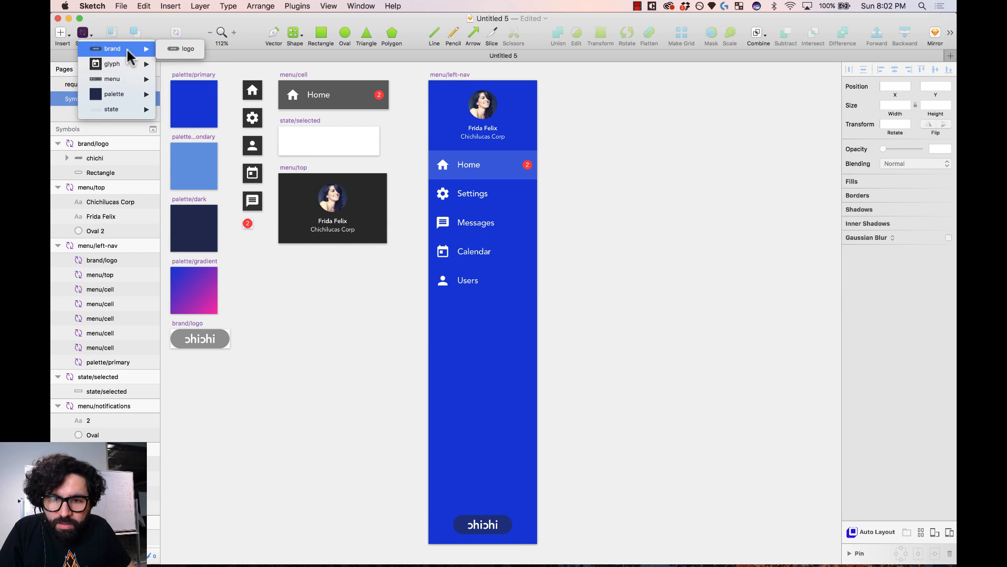
pyautogui.moveTo(131, 84)
pyautogui.click(192, 94)
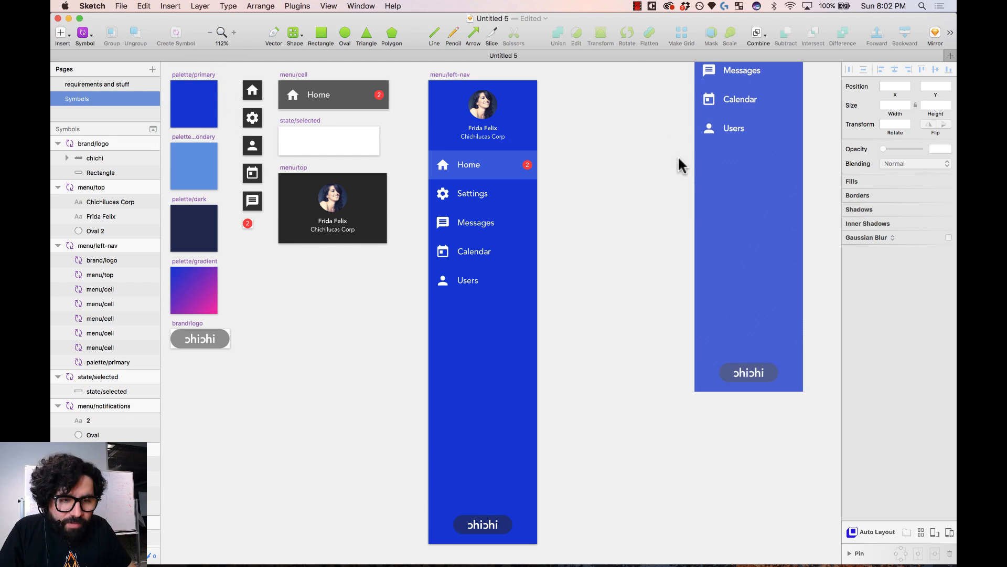
pyautogui.click(645, 316)
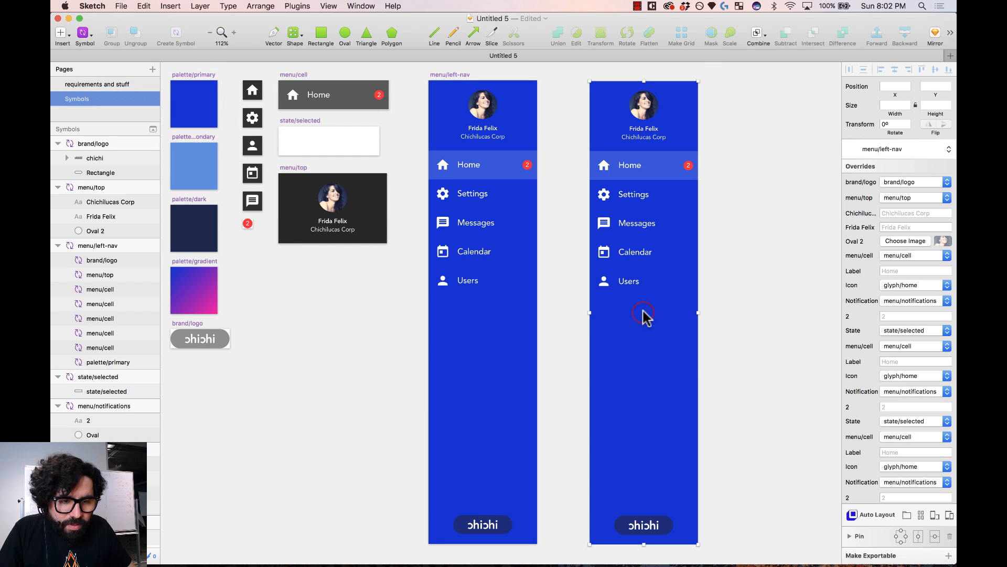
# - Resize the new instance to 221 × 543, then select the master's chichi logo
pyautogui.moveTo(697, 311); pyautogui.dragTo(722, 308)
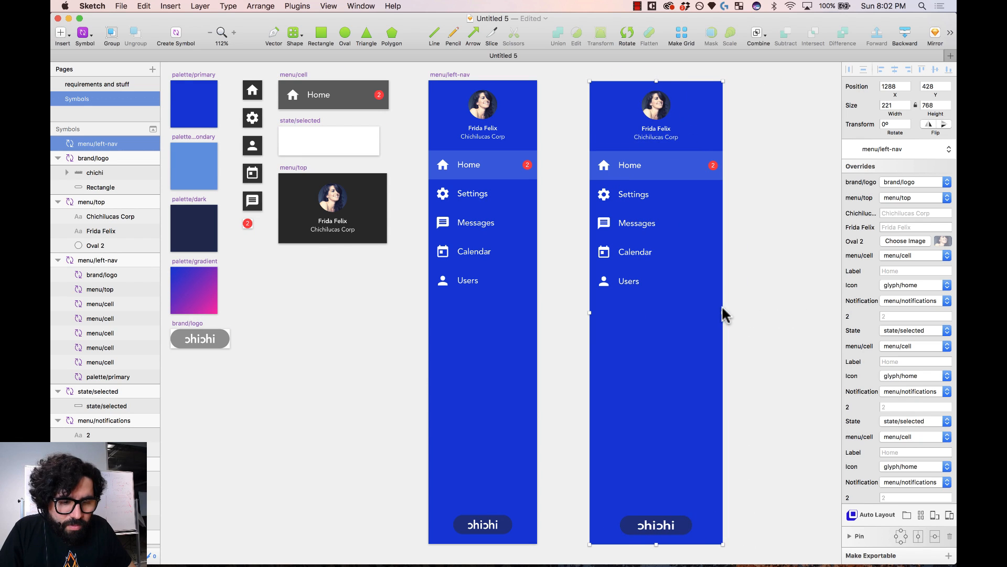
pyautogui.scroll(-2, 666, 494)
pyautogui.moveTo(657, 505); pyautogui.dragTo(665, 420)
pyautogui.scroll(-3, 665, 419)
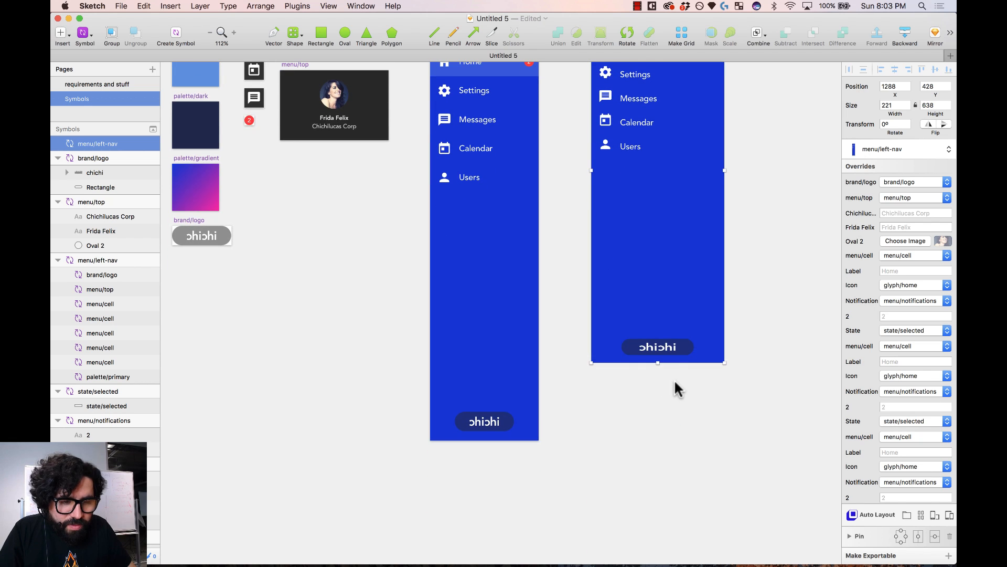
pyautogui.scroll(3, 672, 391)
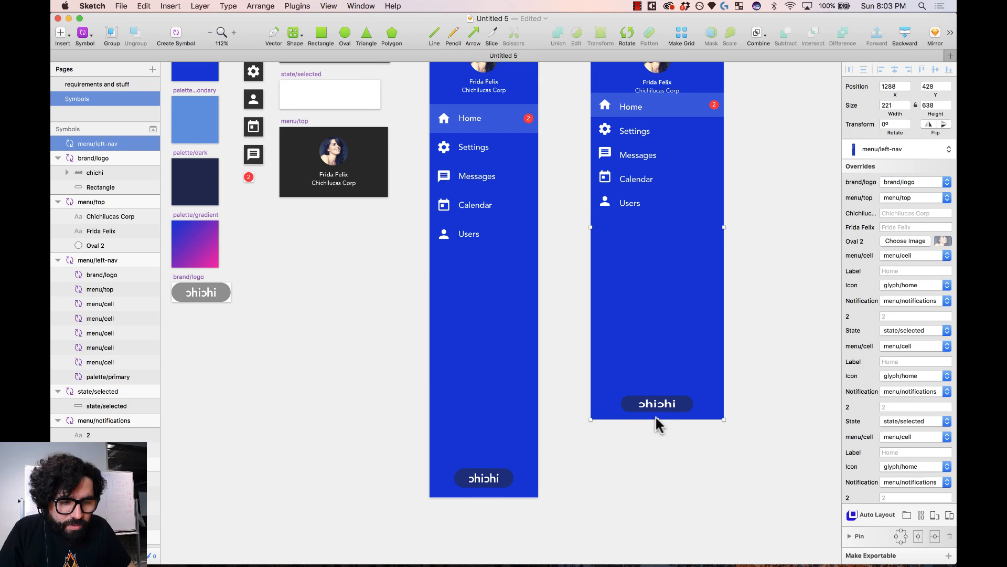
pyautogui.moveTo(656, 419); pyautogui.dragTo(672, 369)
pyautogui.scroll(1, 671, 369)
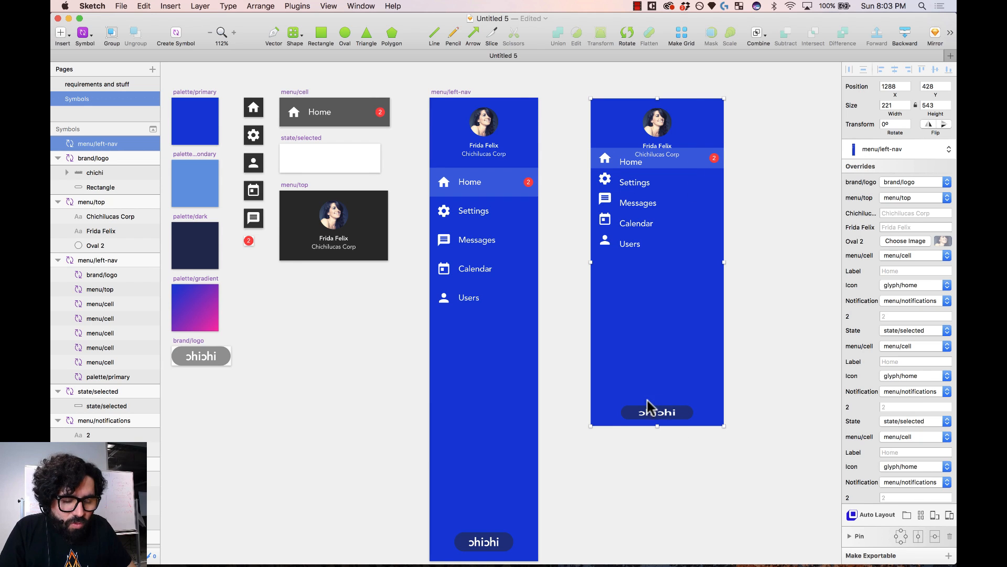
pyautogui.scroll(-4, 645, 441)
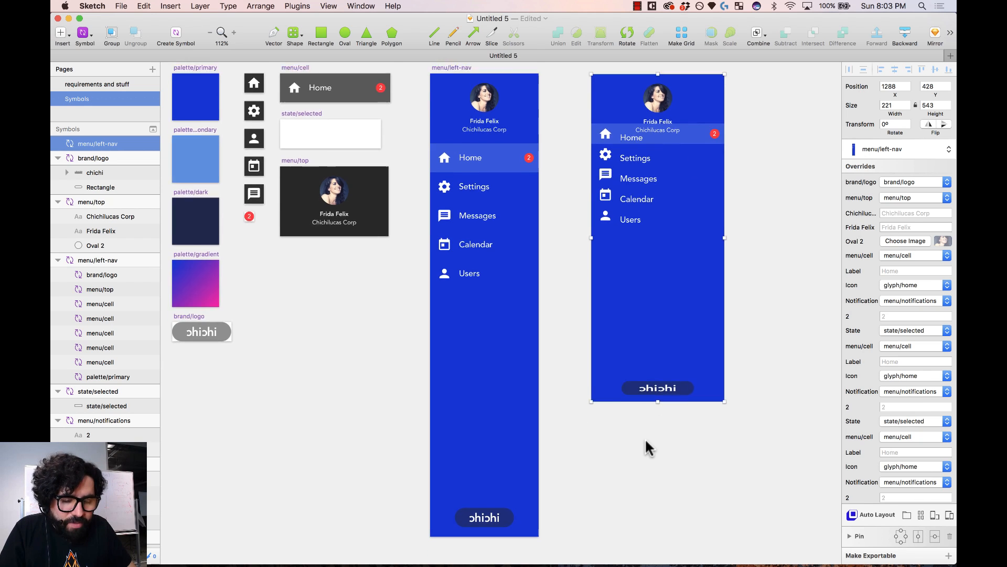
pyautogui.click(645, 441)
pyautogui.click(507, 437)
# - Set the chichi logo's resizing to pin to its corner
pyautogui.scroll(2, 506, 440)
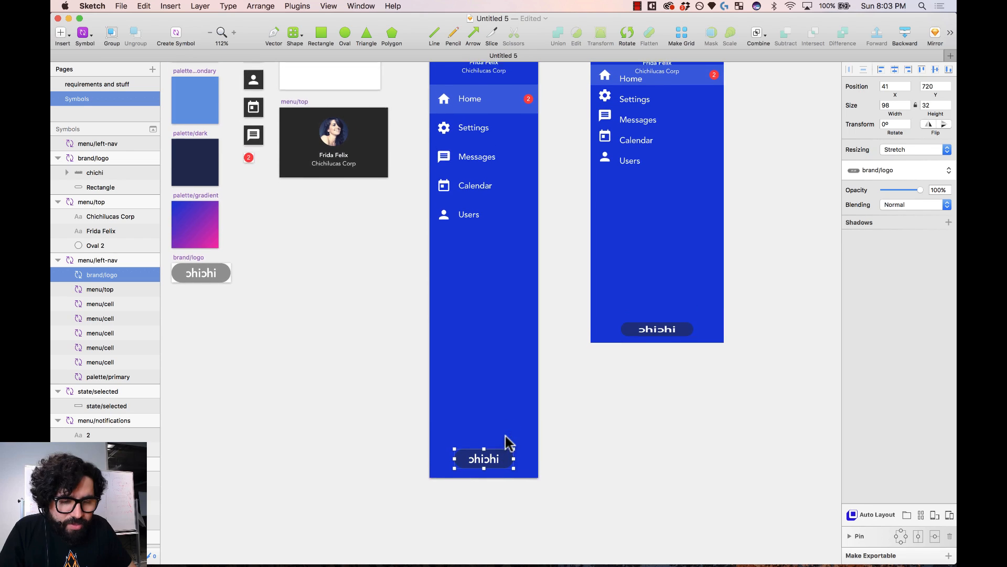
pyautogui.click(913, 149)
pyautogui.click(918, 160)
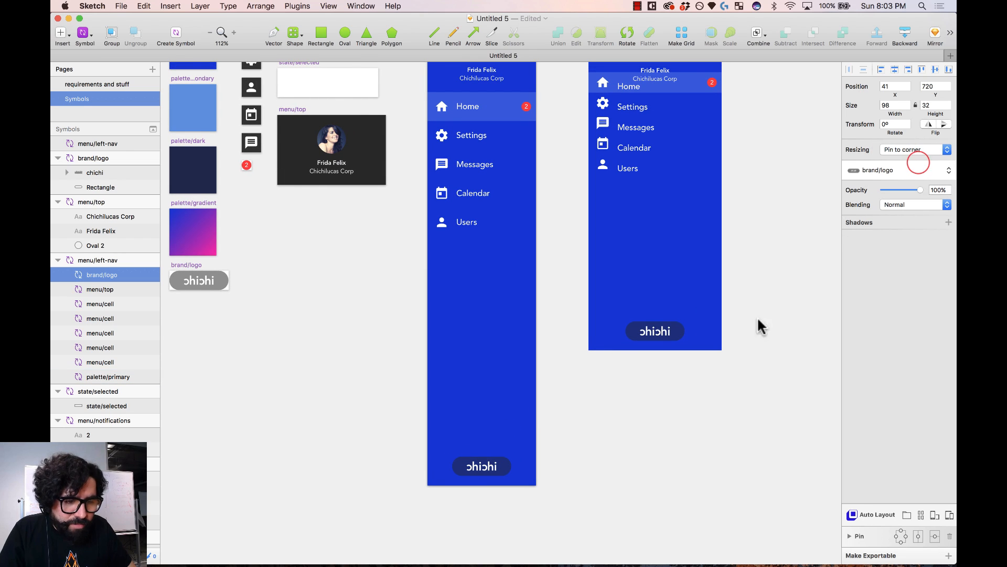
# - Make the Home, Settings, Messages, Calendar and Users cells resize with the nav
pyautogui.scroll(4, 656, 344)
pyautogui.click(493, 214)
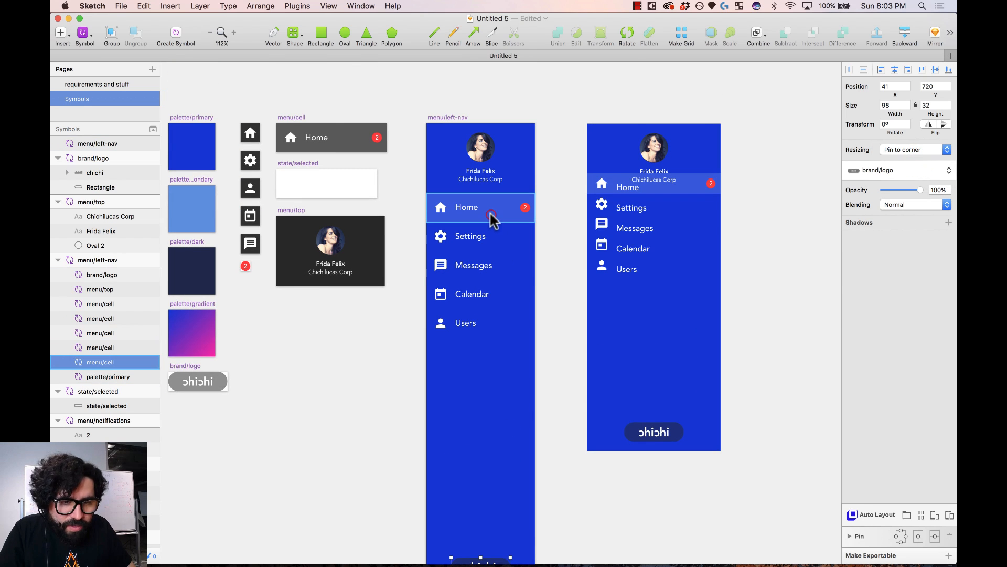
pyautogui.keyDown('shift'); pyautogui.click(489, 237); pyautogui.keyUp('shift')
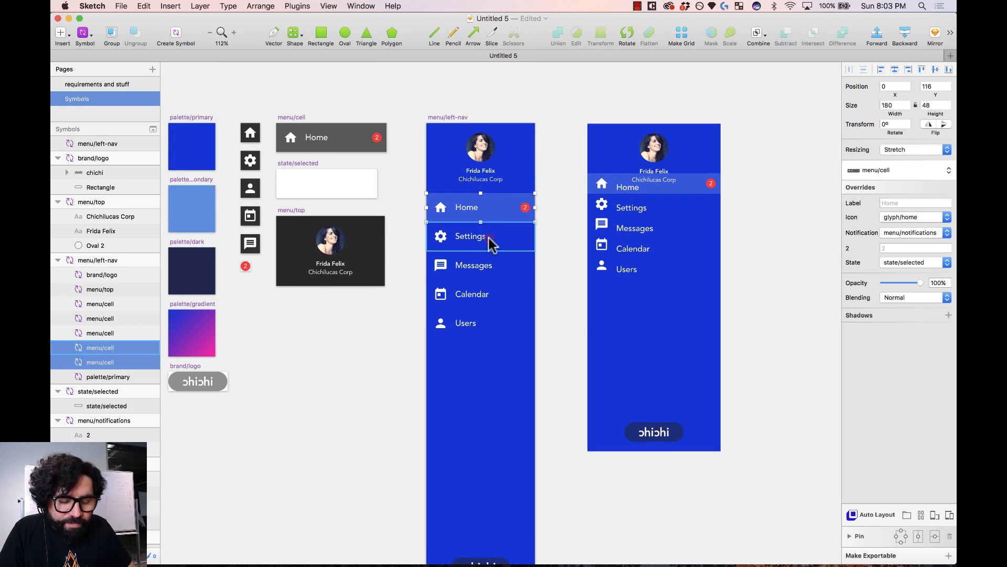
pyautogui.keyDown('shift'); pyautogui.click(487, 272); pyautogui.keyUp('shift')
pyautogui.keyDown('shift'); pyautogui.click(490, 298); pyautogui.keyUp('shift')
pyautogui.keyDown('shift'); pyautogui.click(489, 322); pyautogui.keyUp('shift')
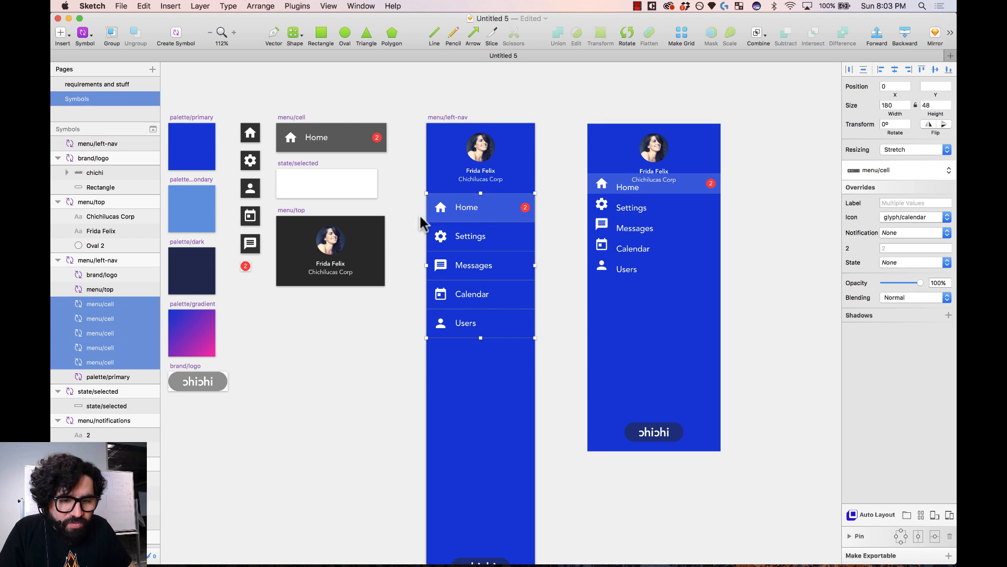
pyautogui.click(936, 149)
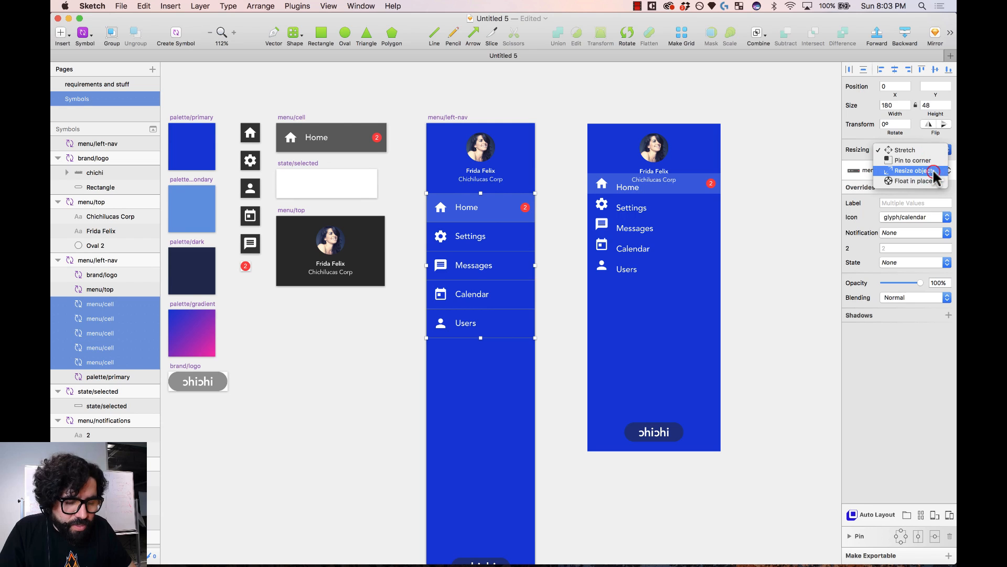
pyautogui.click(936, 170)
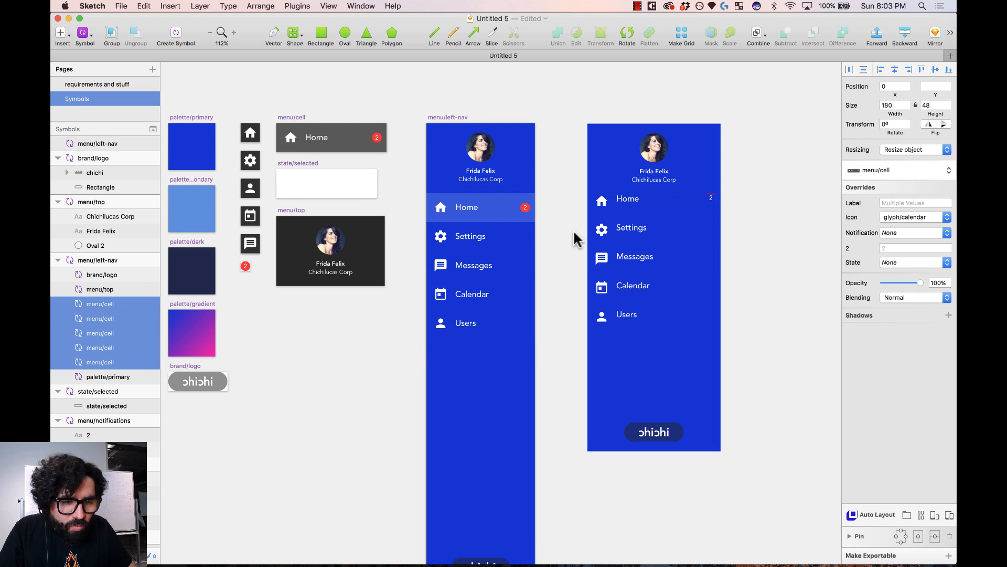
# - Stretch the right left-nav instance through several heights to 221 × 550
pyautogui.click(679, 407)
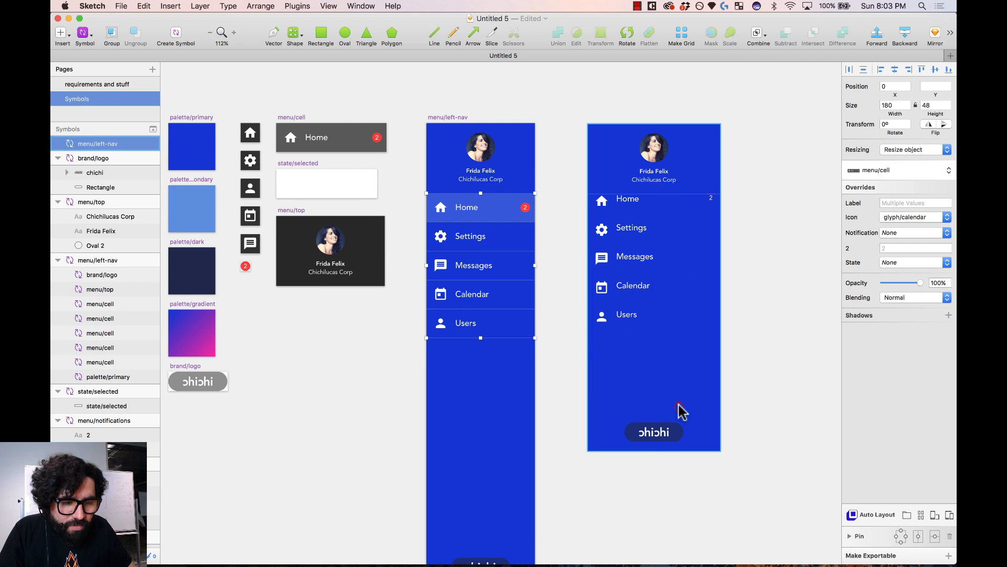
pyautogui.moveTo(652, 475); pyautogui.dragTo(644, 524)
pyautogui.scroll(-2, 734, 294)
pyautogui.scroll(-2, 632, 231)
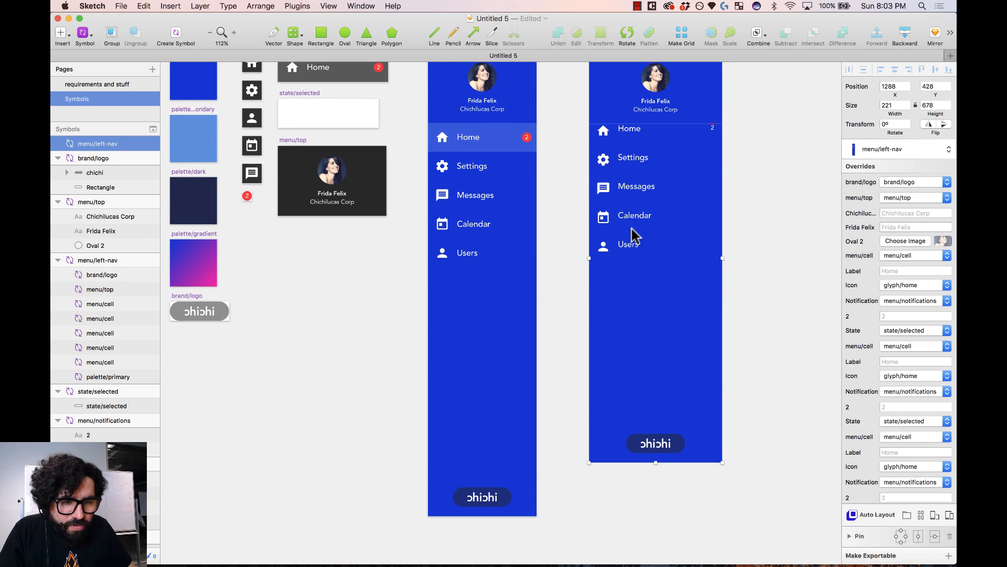
pyautogui.moveTo(655, 440); pyautogui.dragTo(682, 351)
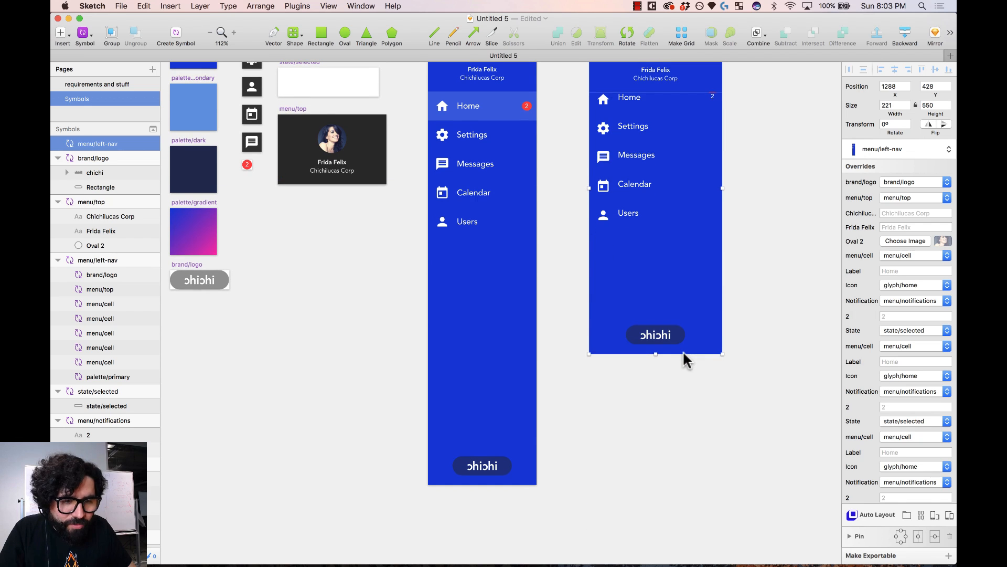
pyautogui.scroll(3, 578, 242)
# - Select all five menu cells in the master menu
pyautogui.click(553, 206)
pyautogui.click(512, 190)
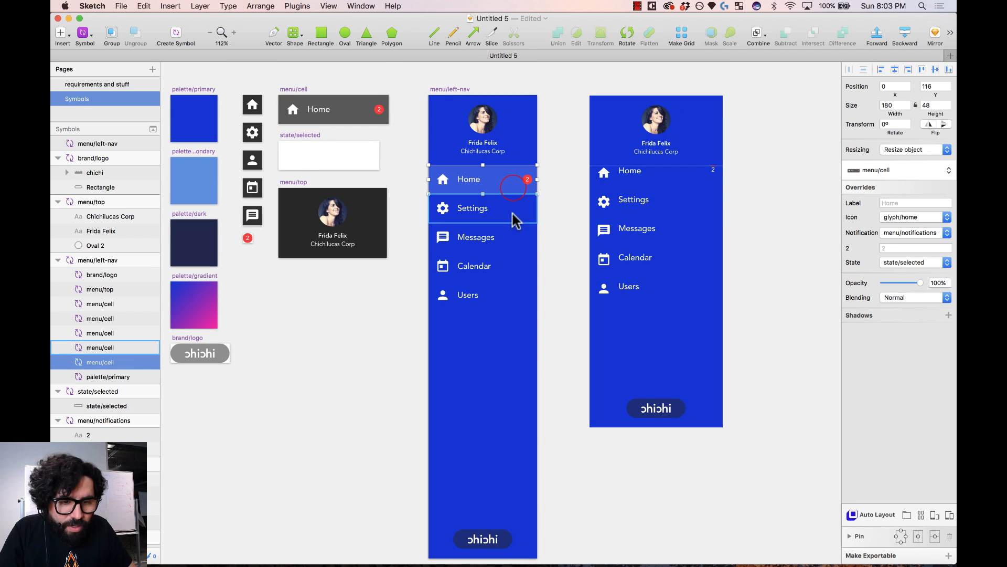
pyautogui.keyDown('shift'); pyautogui.click(513, 210); pyautogui.keyUp('shift')
pyautogui.keyDown('shift'); pyautogui.click(505, 238); pyautogui.keyUp('shift')
pyautogui.keyDown('shift'); pyautogui.click(496, 269); pyautogui.keyUp('shift')
pyautogui.keyDown('shift'); pyautogui.click(495, 295); pyautogui.keyUp('shift')
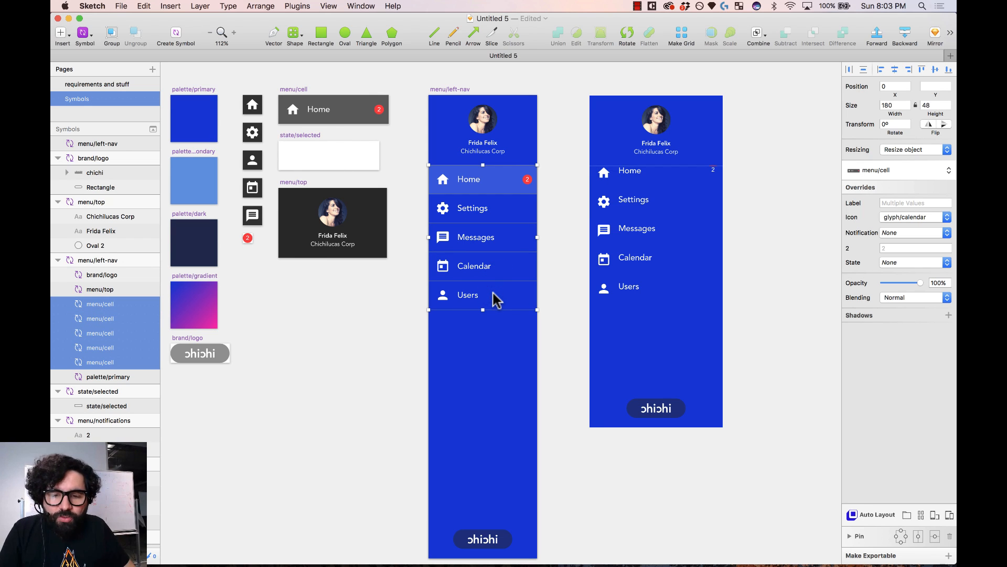
# - Group the five selected menu cells and name the group 'cells'
pyautogui.press('super+g')
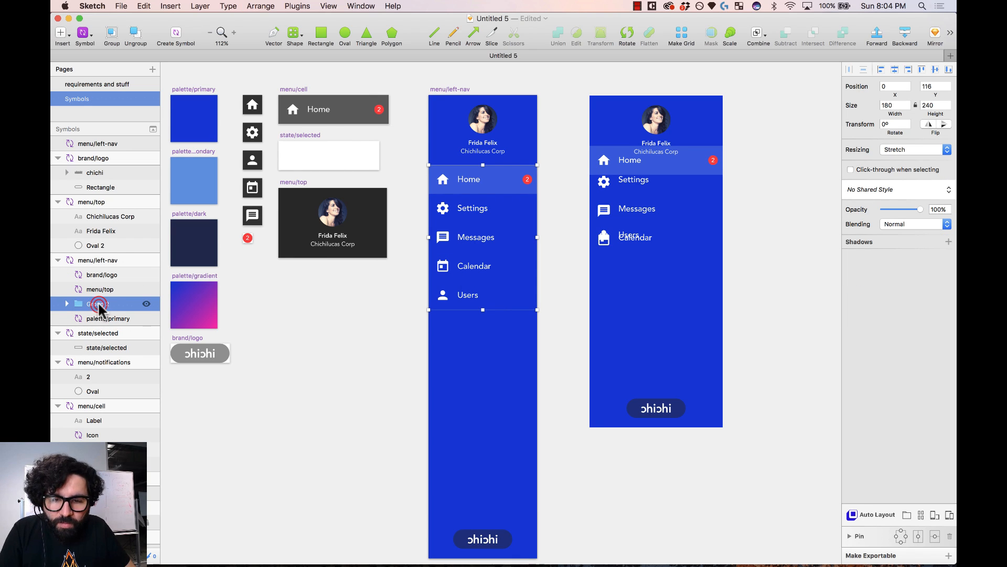
pyautogui.doubleClick(99, 304)
pyautogui.write('cells')
pyautogui.press('Return')
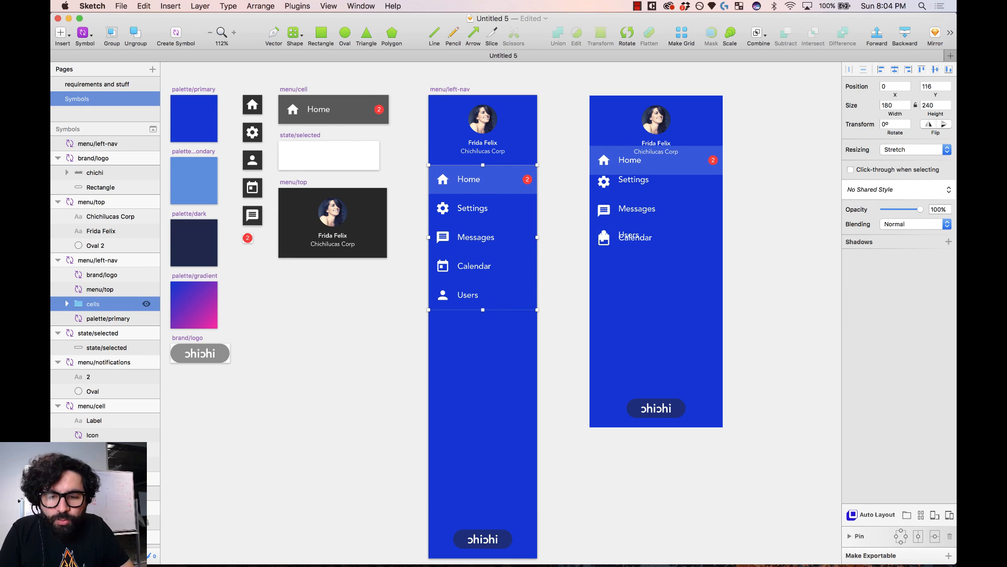
# - Pin the cells group top and left with Pin to corner resizing, then select the preview
pyautogui.click(901, 533)
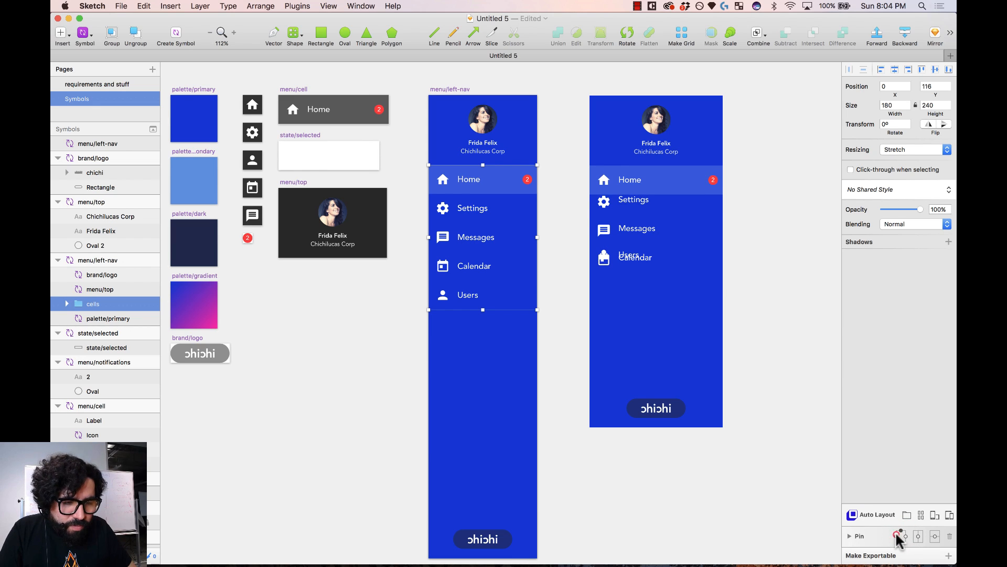
pyautogui.click(896, 535)
pyautogui.click(781, 361)
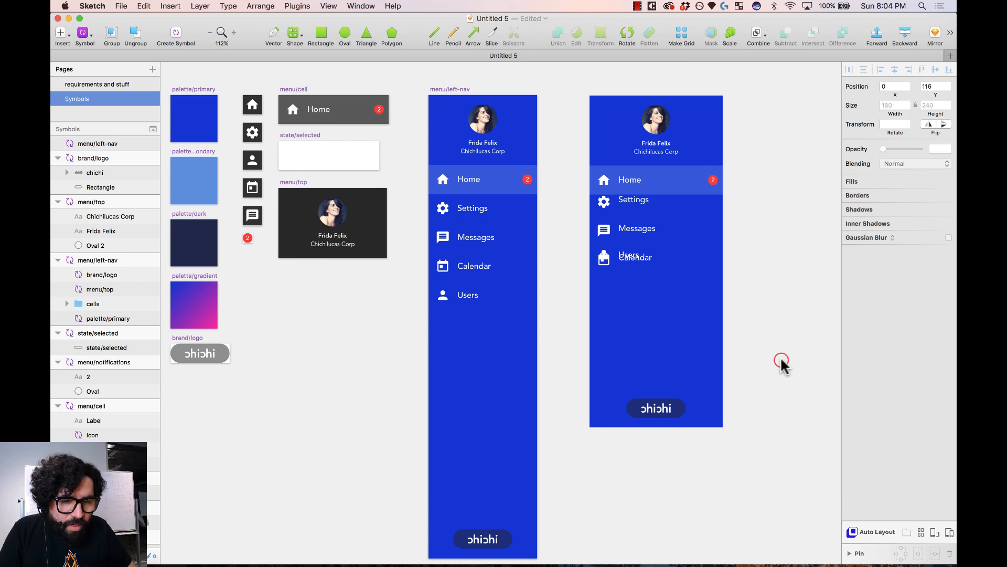
pyautogui.click(518, 224)
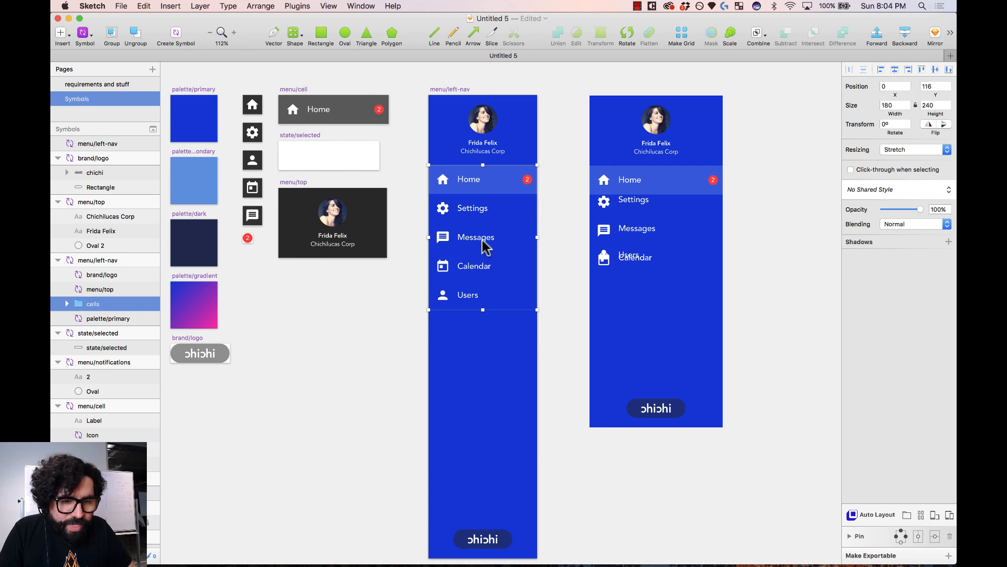
pyautogui.click(906, 151)
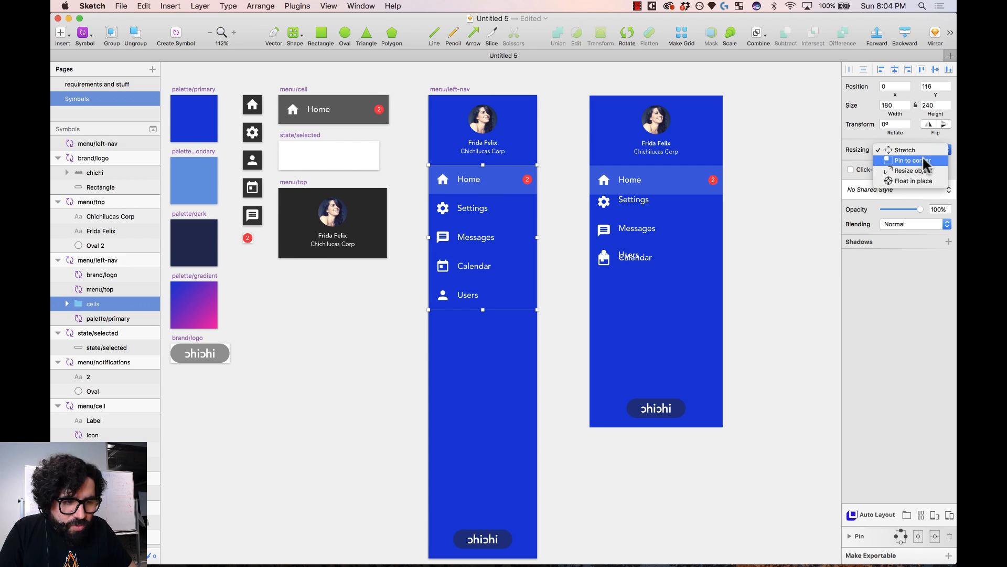
pyautogui.click(925, 161)
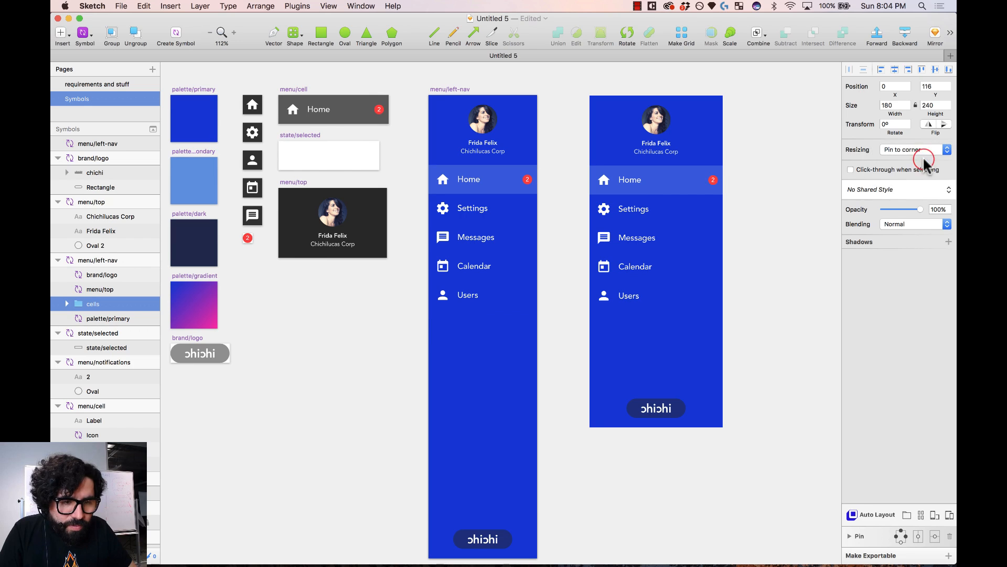
pyautogui.click(752, 201)
pyautogui.click(676, 195)
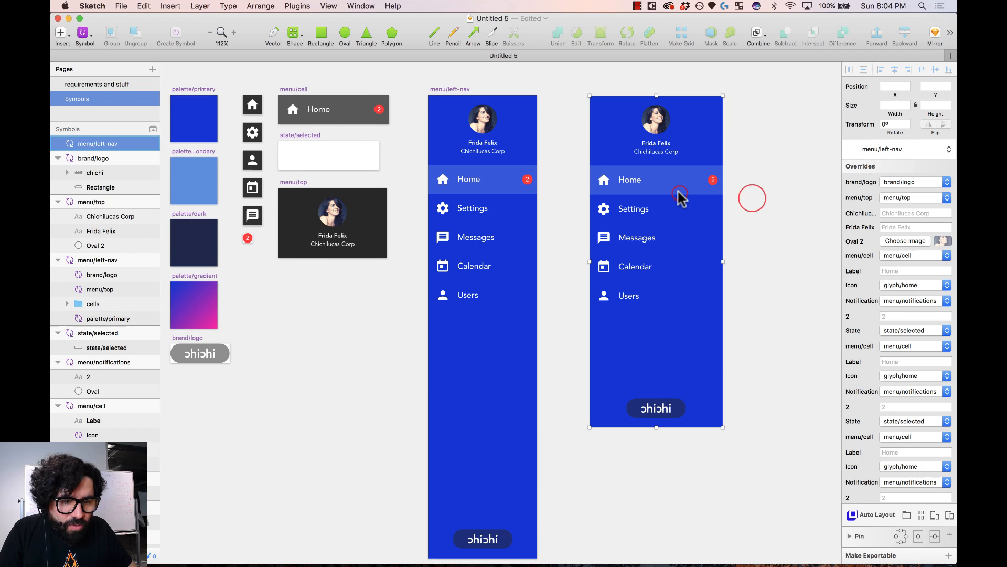
# - Widen the right left-nav preview instance to 343 px
pyautogui.click(771, 143)
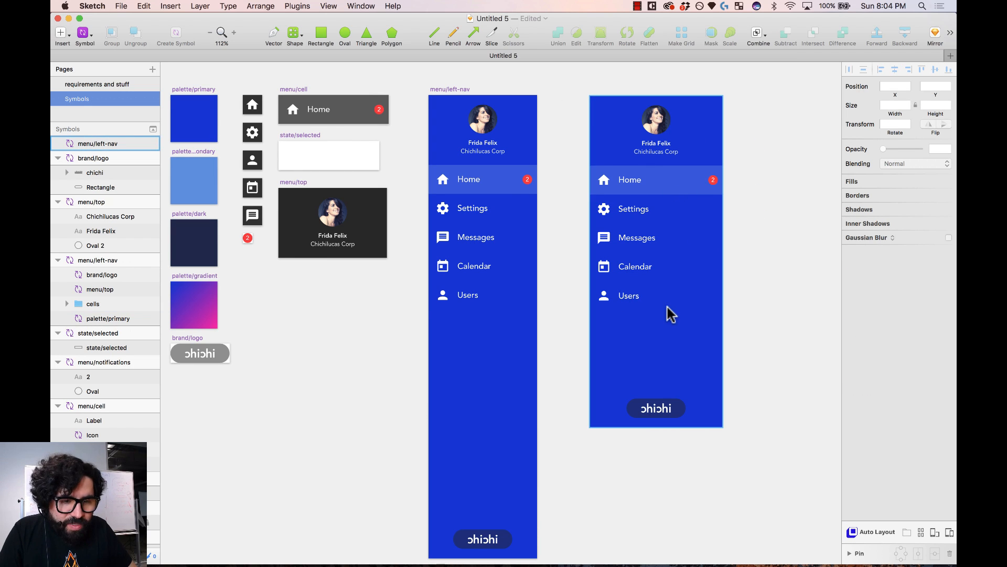
pyautogui.click(499, 192)
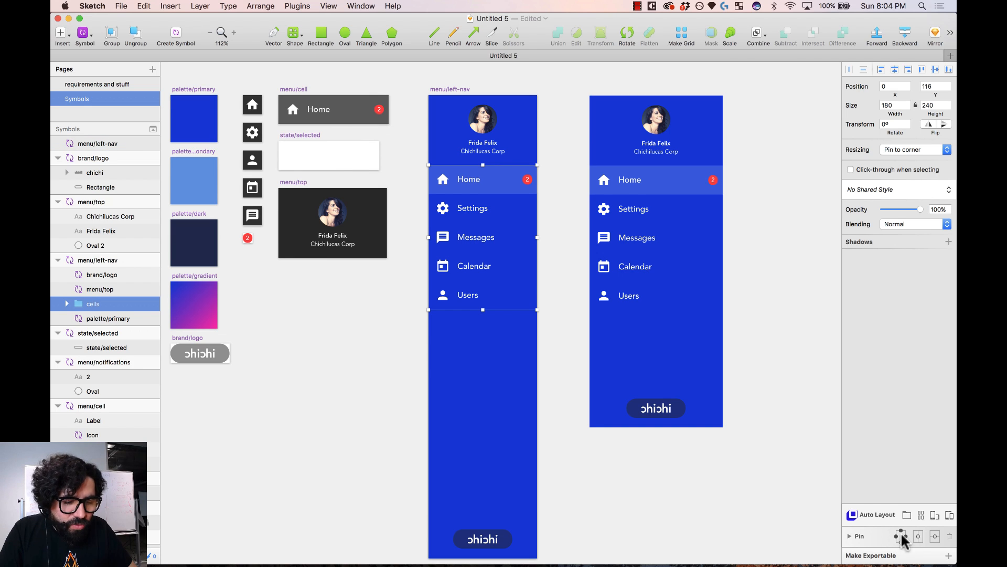
pyautogui.click(691, 375)
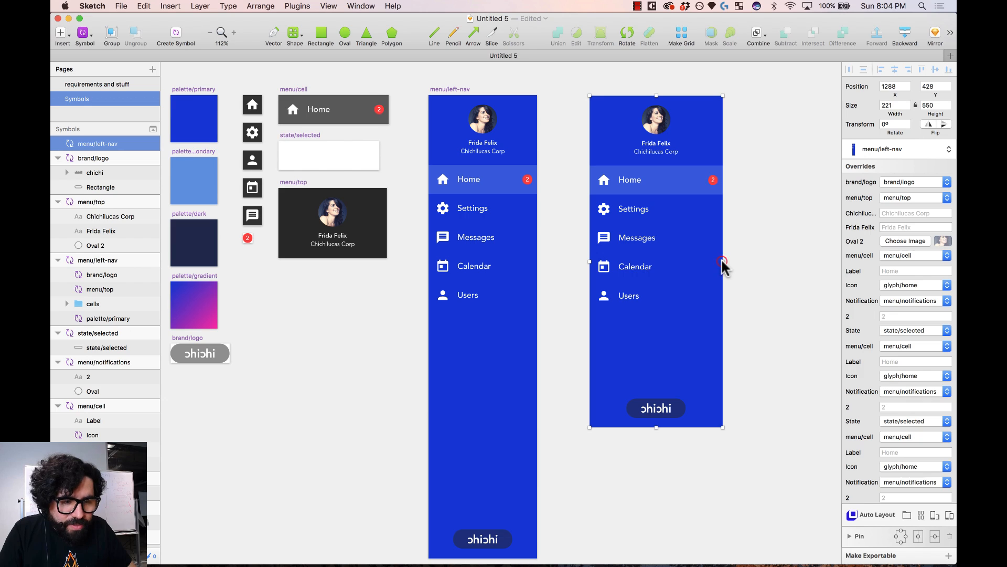
pyautogui.moveTo(723, 261); pyautogui.dragTo(796, 262)
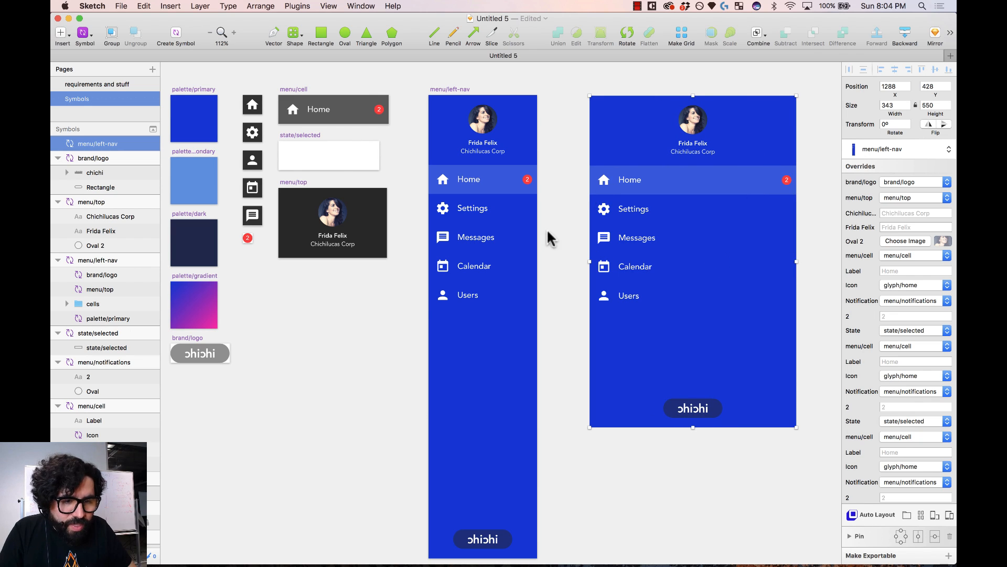
# - Try Pin right, then Resize object resizing on the cells group
pyautogui.click(558, 192)
pyautogui.click(523, 189)
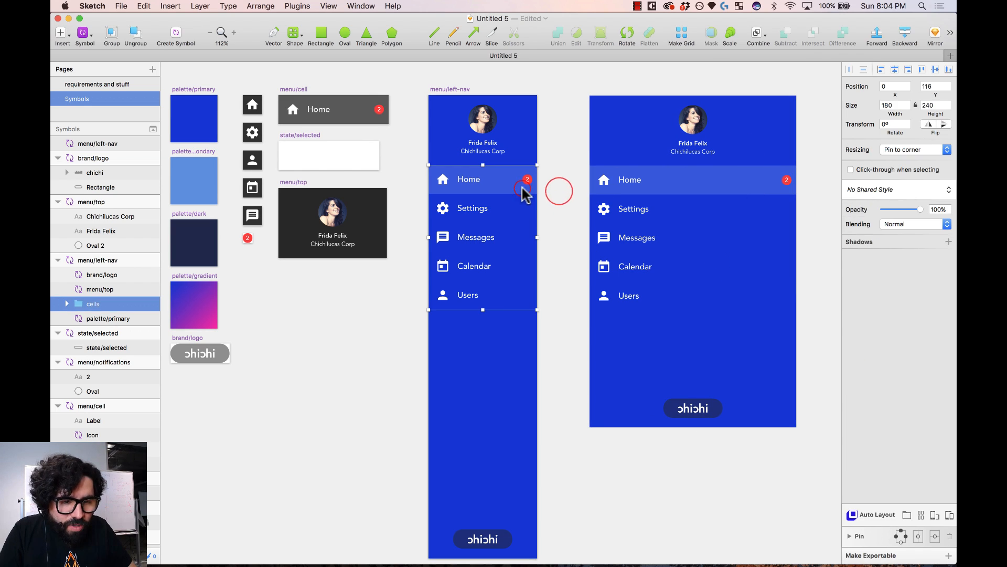
pyautogui.click(907, 535)
pyautogui.click(907, 536)
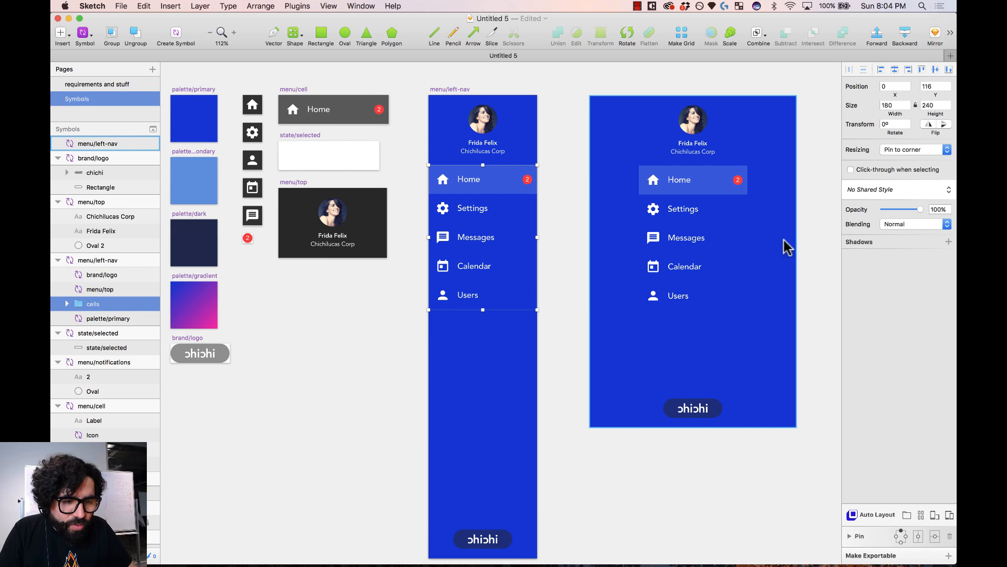
pyautogui.click(580, 191)
pyautogui.click(499, 189)
pyautogui.click(929, 150)
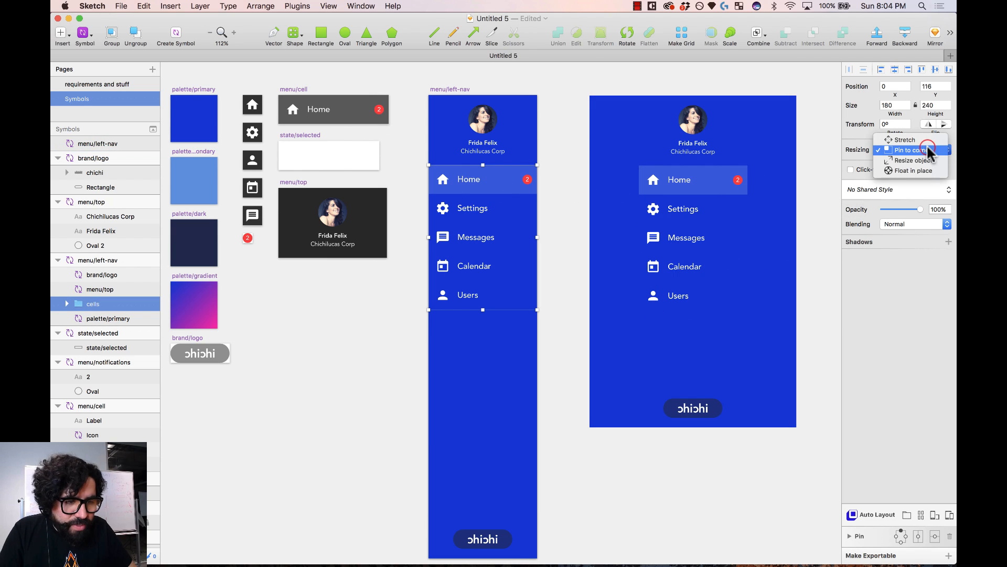
pyautogui.click(915, 160)
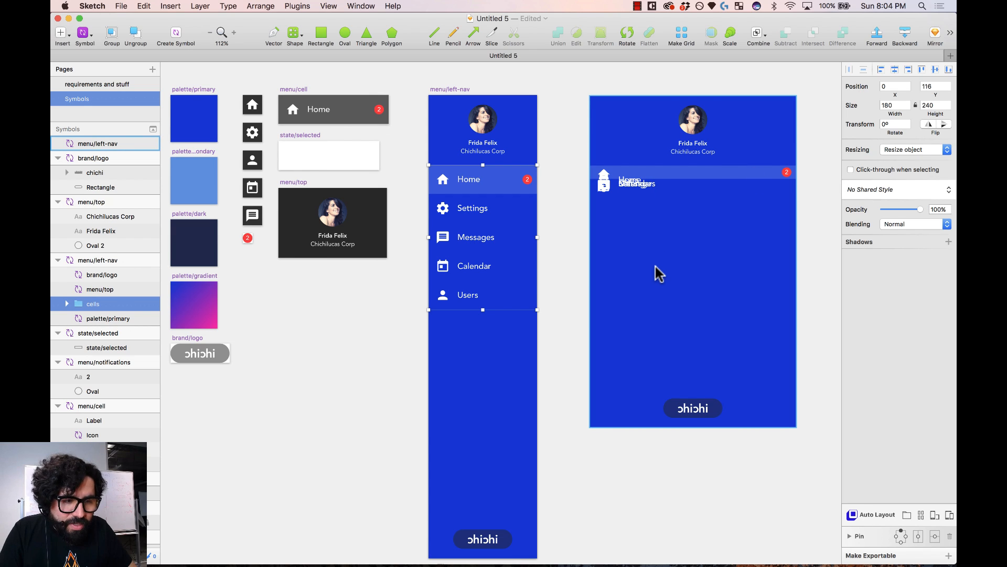
# - Return the cells group to Pin to corner and pin it left and right
pyautogui.click(942, 150)
pyautogui.click(930, 140)
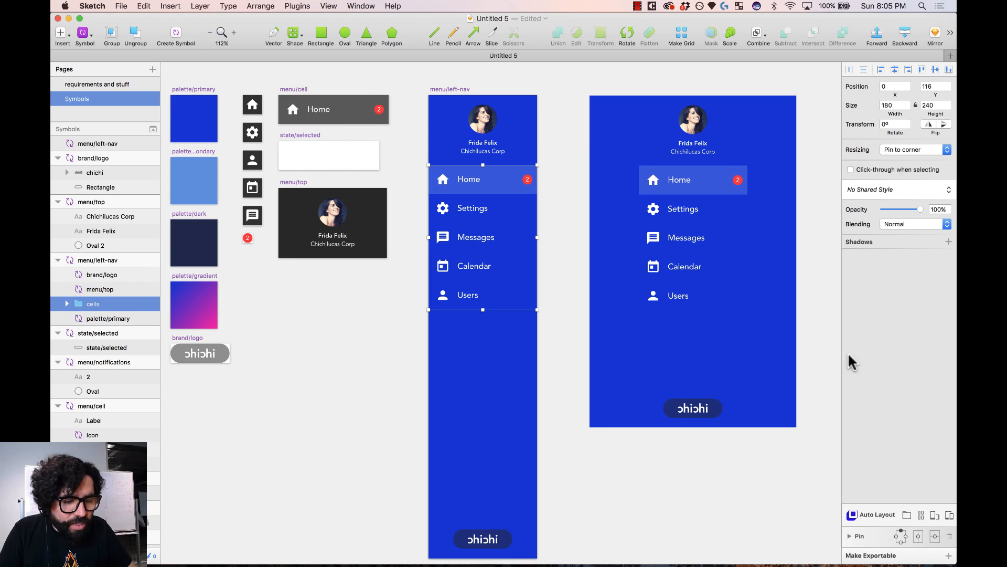
pyautogui.click(896, 535)
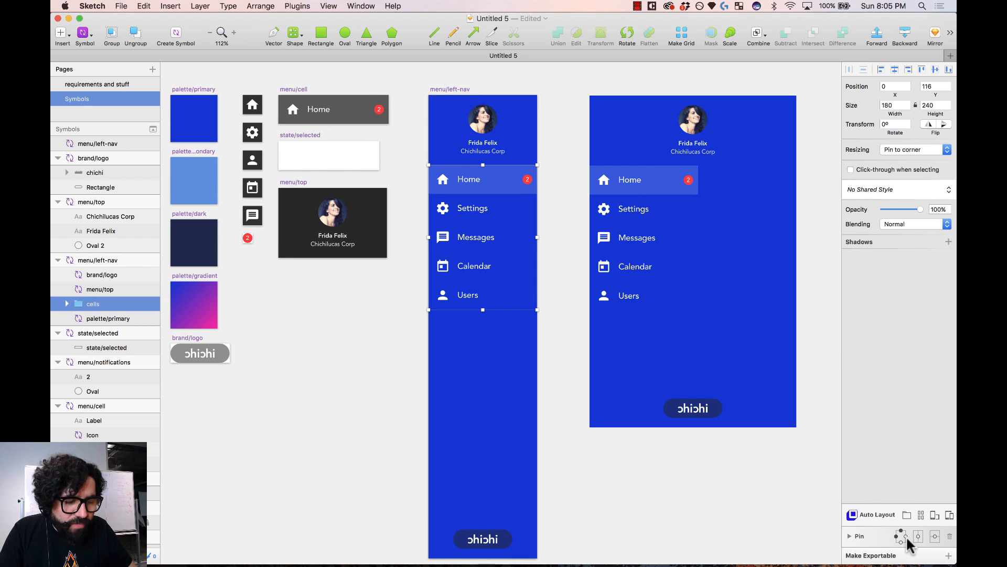
pyautogui.click(904, 535)
pyautogui.click(818, 321)
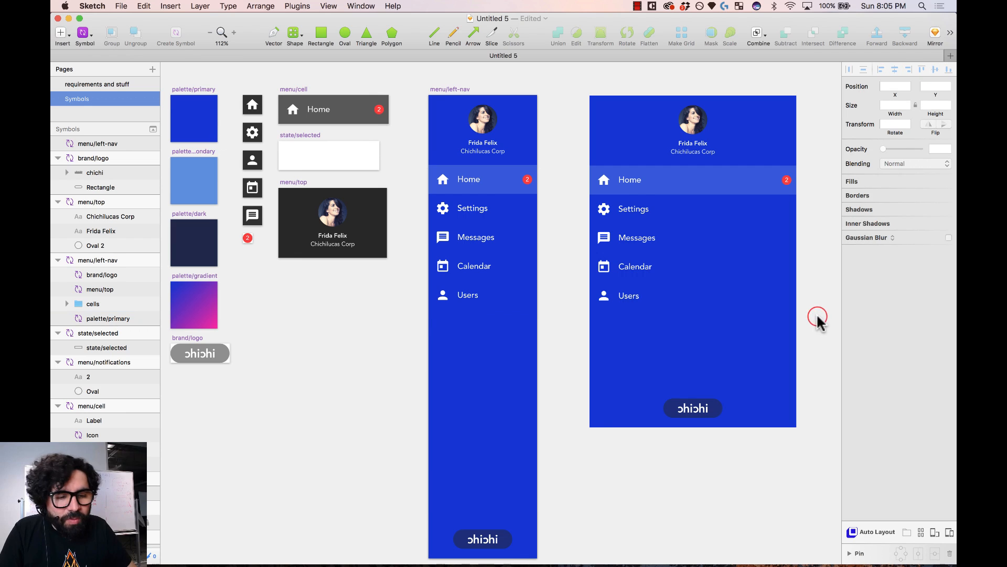
pyautogui.click(626, 202)
pyautogui.click(562, 173)
# - Resize the right preview instance to 183 × 633 and check the cells still fit
pyautogui.click(686, 218)
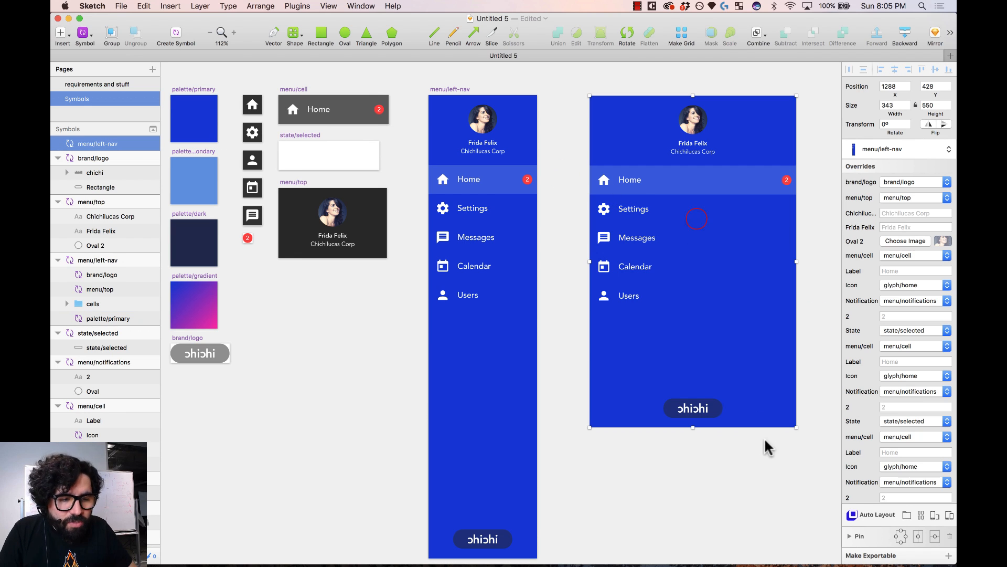
pyautogui.moveTo(796, 427); pyautogui.dragTo(706, 475)
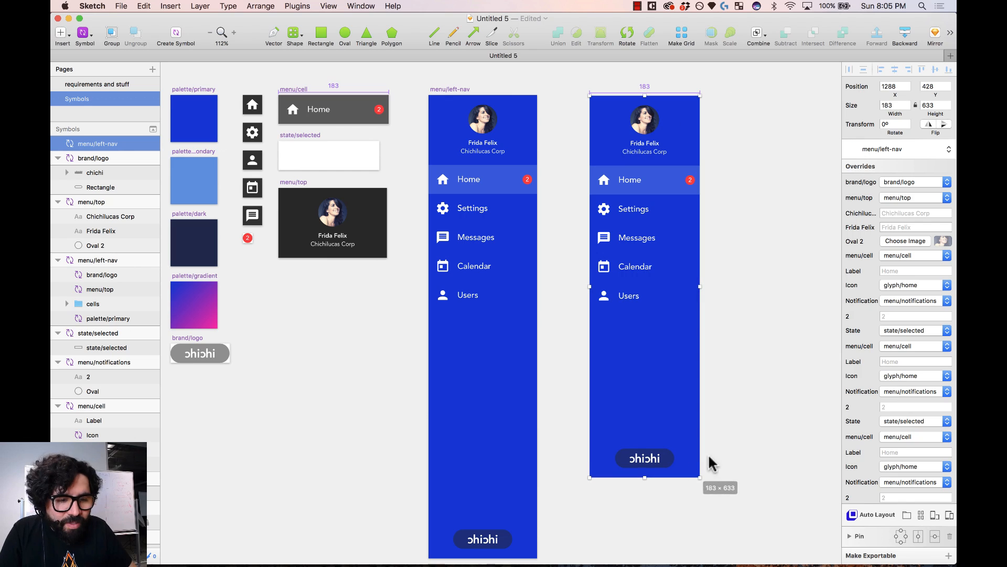
pyautogui.click(758, 349)
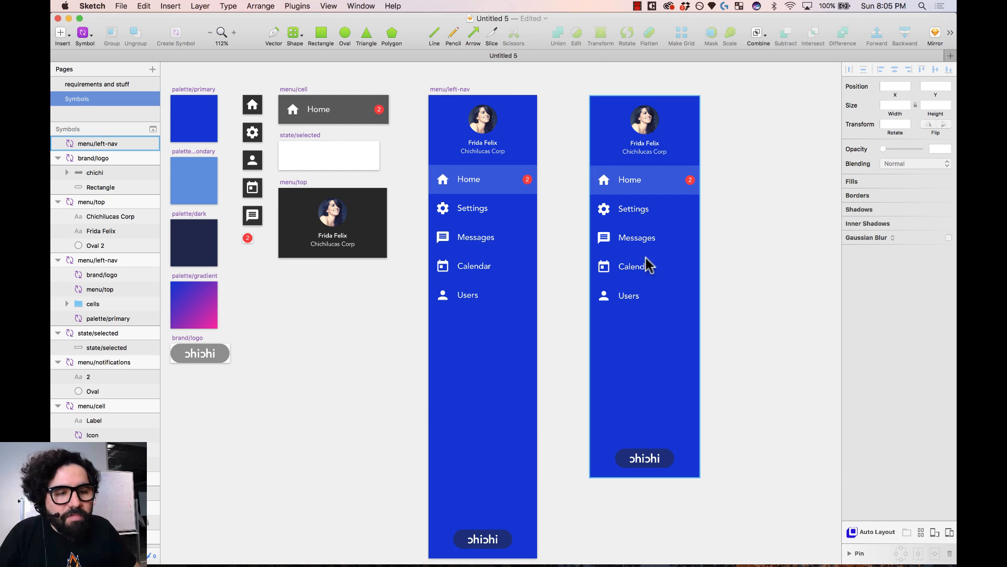
pyautogui.moveTo(753, 119); pyautogui.dragTo(639, 242)
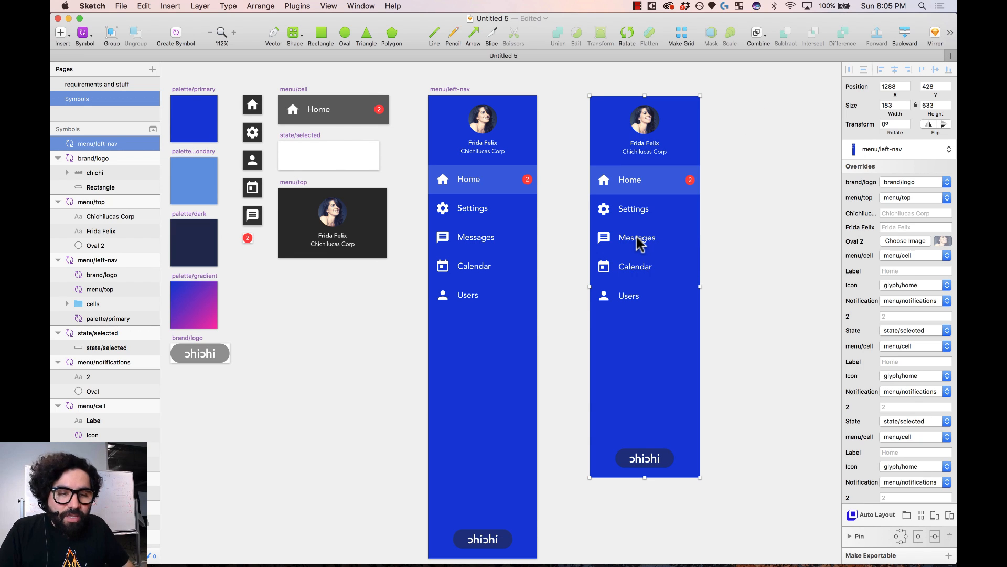
pyautogui.click(743, 216)
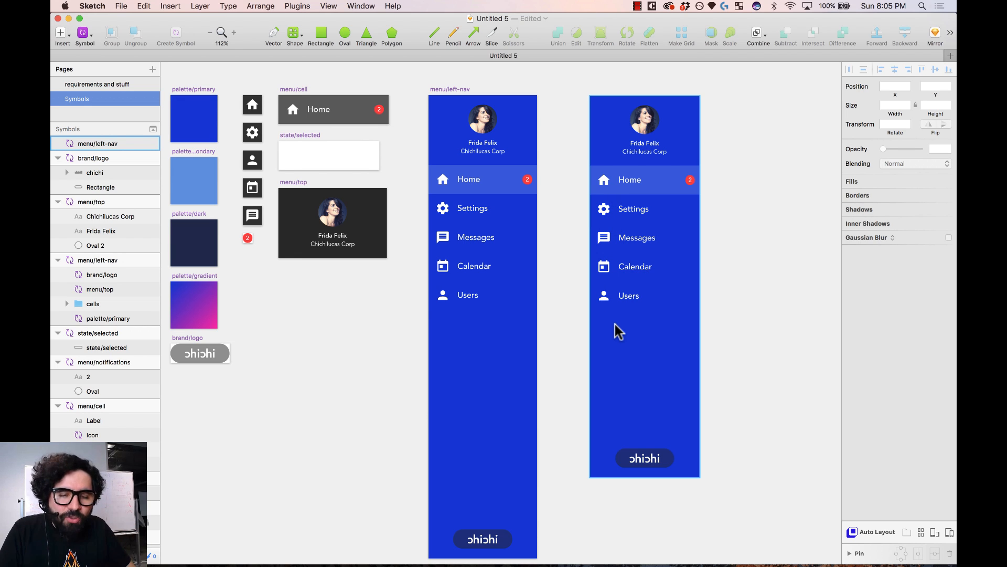
# - Set the home icon's opacity in menu/cell to 80%
pyautogui.moveTo(264, 74); pyautogui.dragTo(553, 341)
pyautogui.click(284, 129)
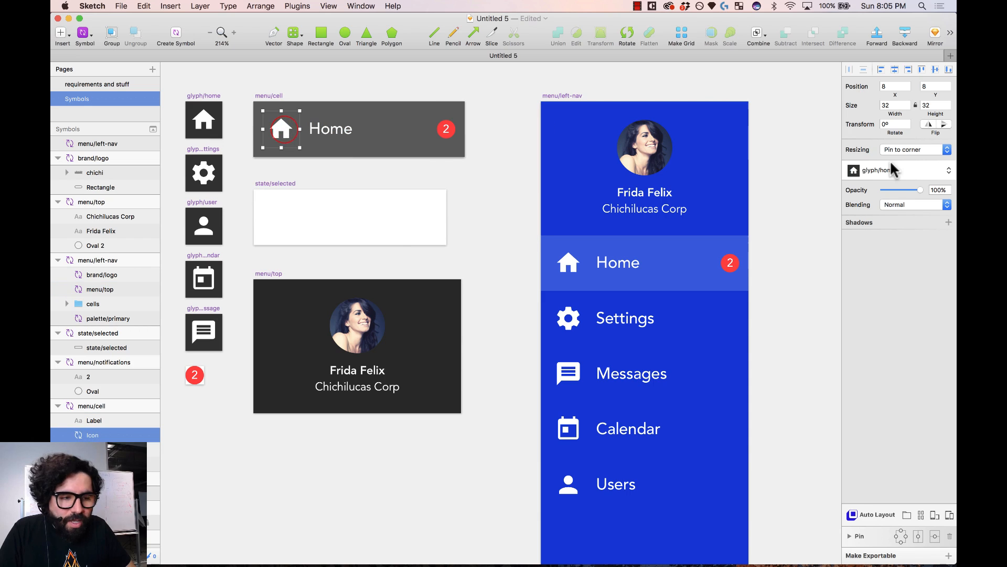
pyautogui.moveTo(905, 190); pyautogui.dragTo(901, 186)
pyautogui.click(932, 190)
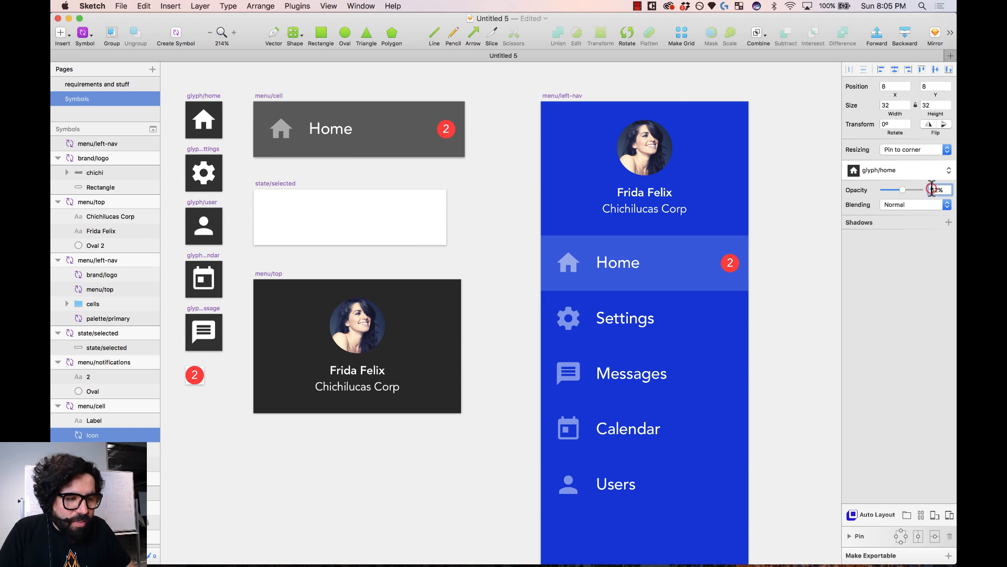
pyautogui.write('60')
pyautogui.press('Return')
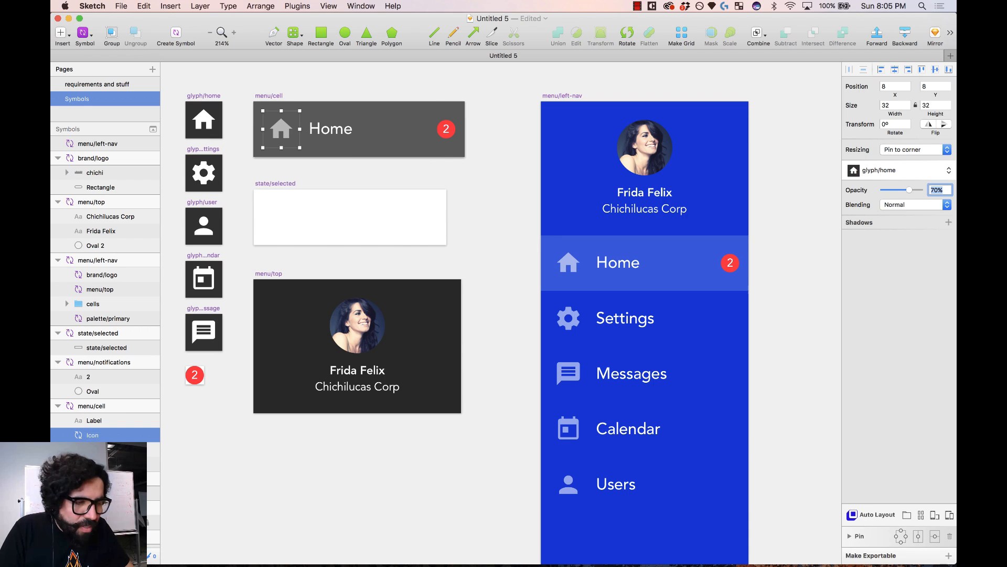
pyautogui.write('80')
pyautogui.press('Return')
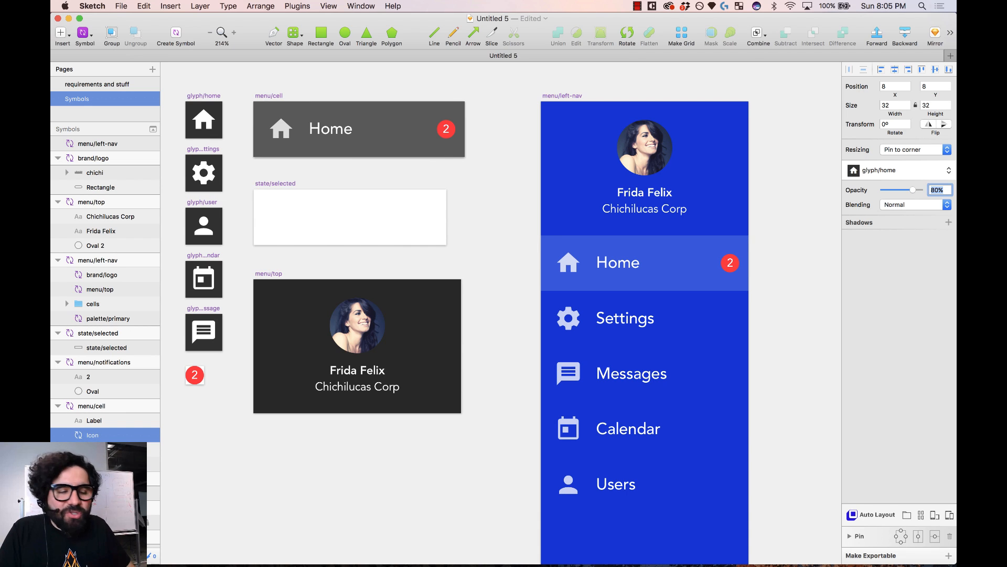
# - Set the Home label's opacity to 80%, then zoom out to view the page
pyautogui.click(780, 240)
pyautogui.hscroll(1, 780, 240)
pyautogui.scroll(-1, 781, 240)
pyautogui.click(319, 125)
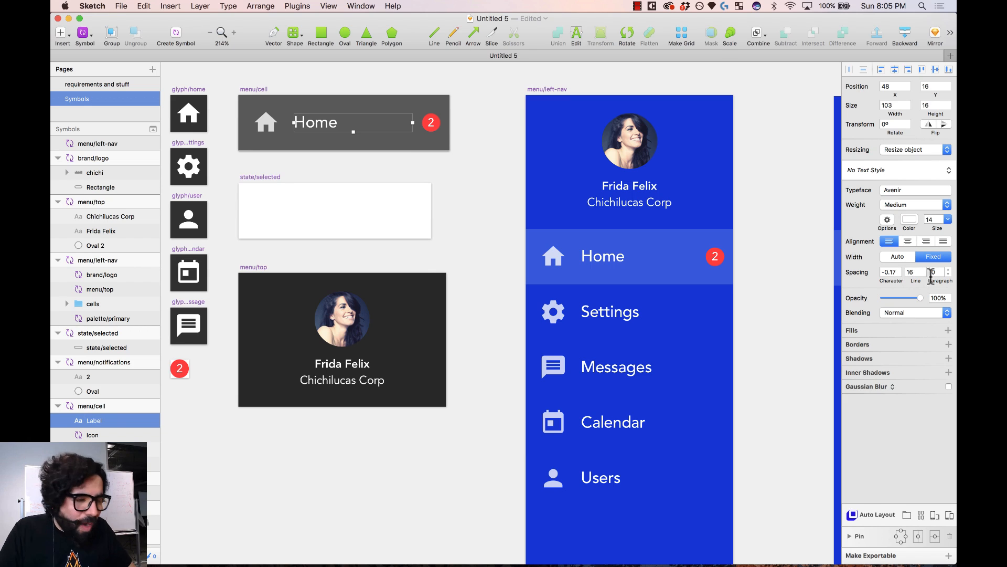
pyautogui.click(938, 297)
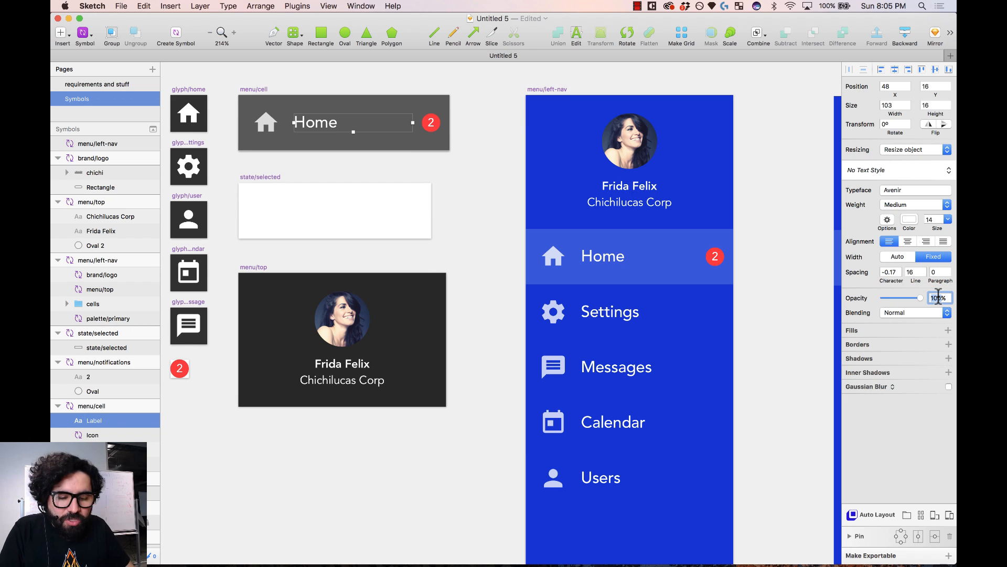
pyautogui.write('80')
pyautogui.press('Return')
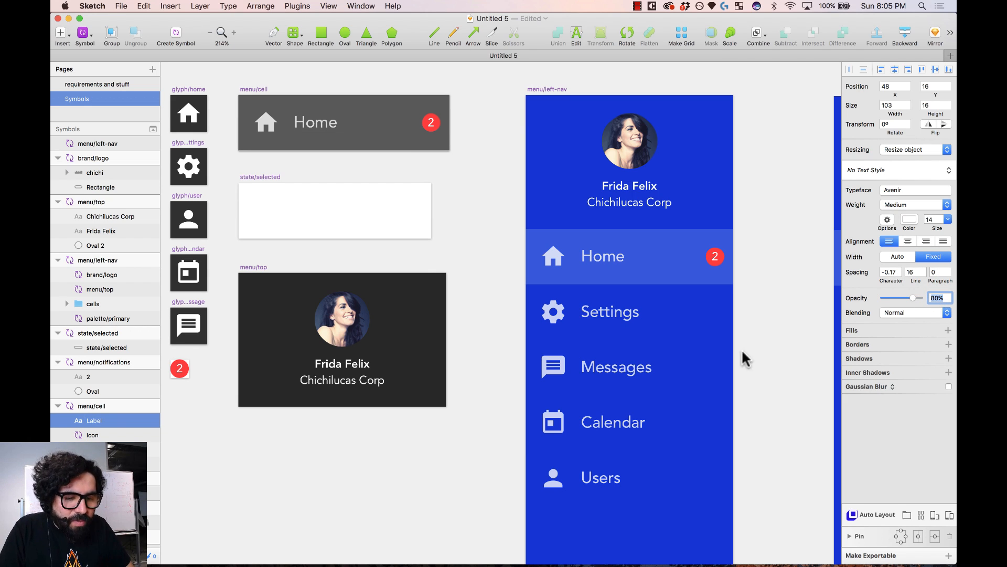
pyautogui.click(760, 356)
pyautogui.click(369, 215)
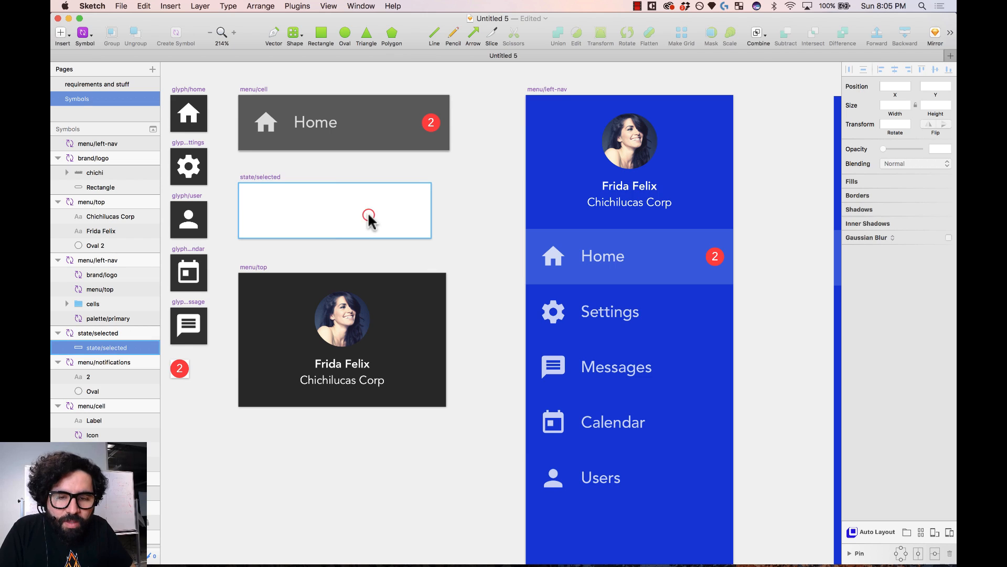
pyautogui.press('super+minus')
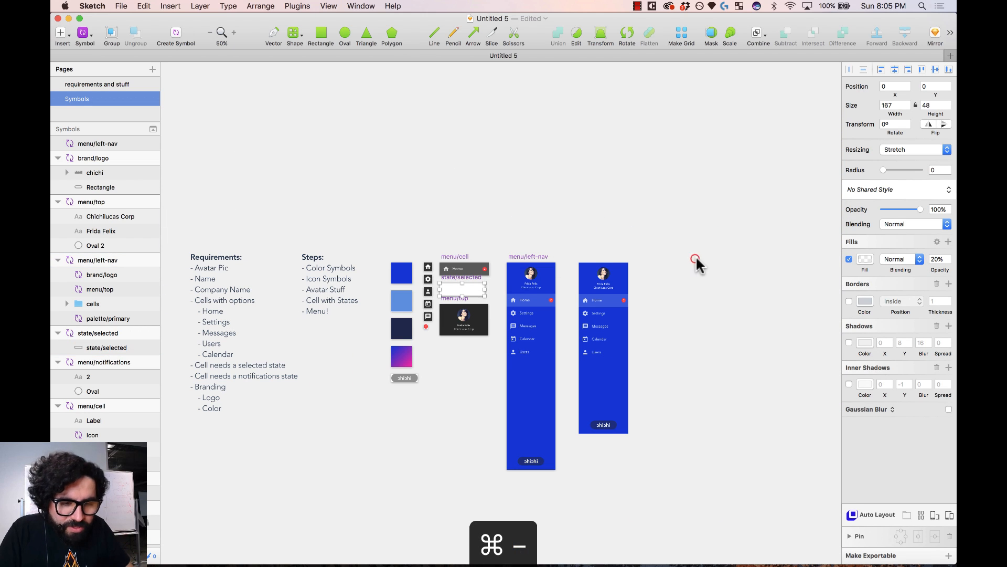
# - Add a blank iPad Pro Portrait artboard beside the notes on the 'requirements and stuff' page
pyautogui.moveTo(675, 203); pyautogui.dragTo(434, 536)
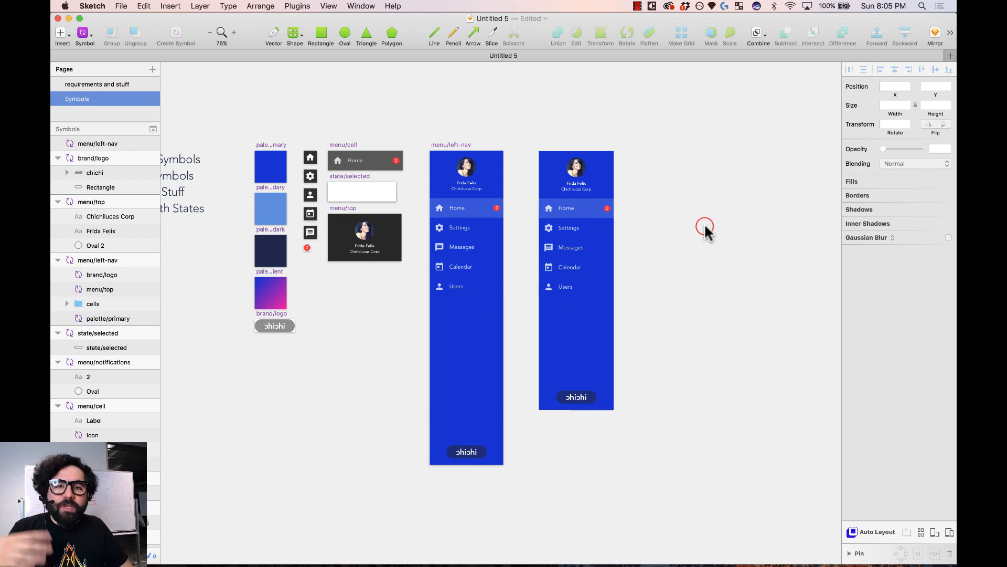
pyautogui.click(115, 84)
pyautogui.click(654, 105)
pyautogui.press('super+minus')
pyautogui.press('super+minus')
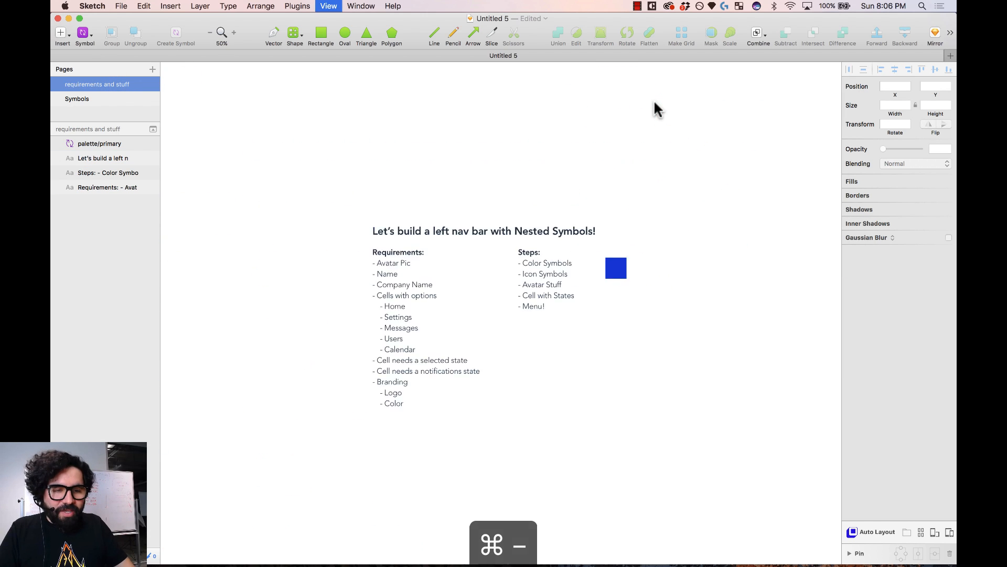
pyautogui.moveTo(524, 162); pyautogui.dragTo(899, 524)
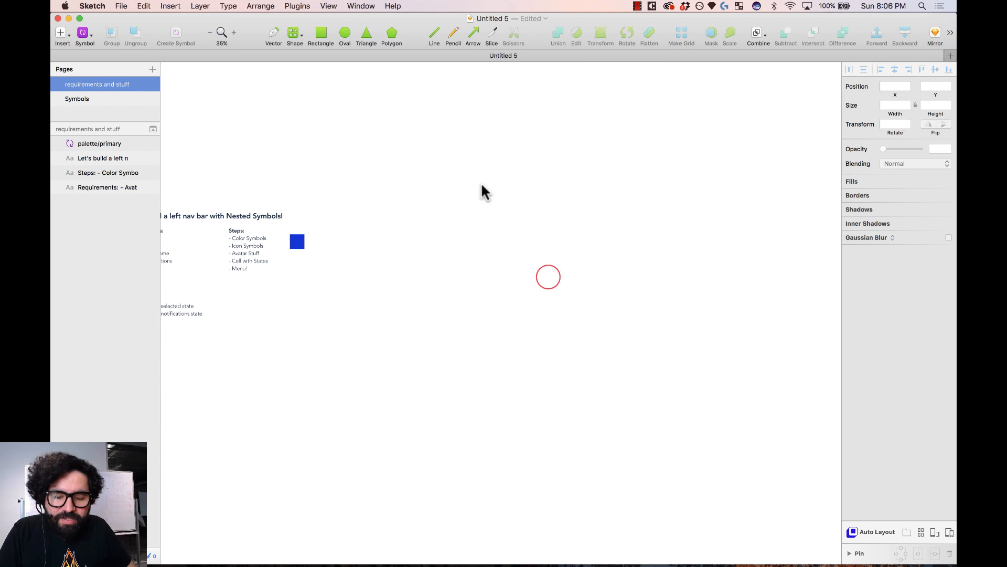
pyautogui.press('a')
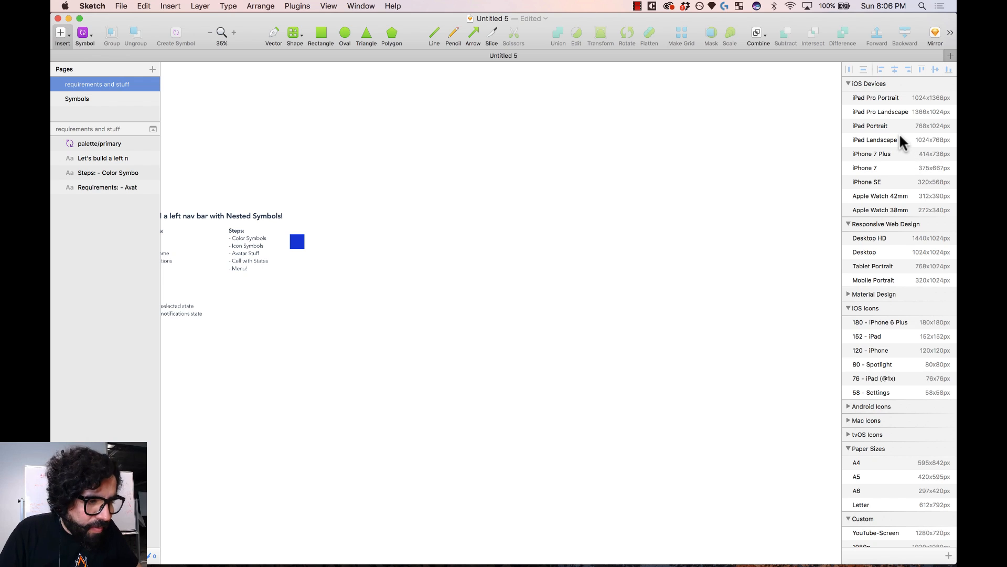
pyautogui.click(888, 98)
pyautogui.click(439, 139)
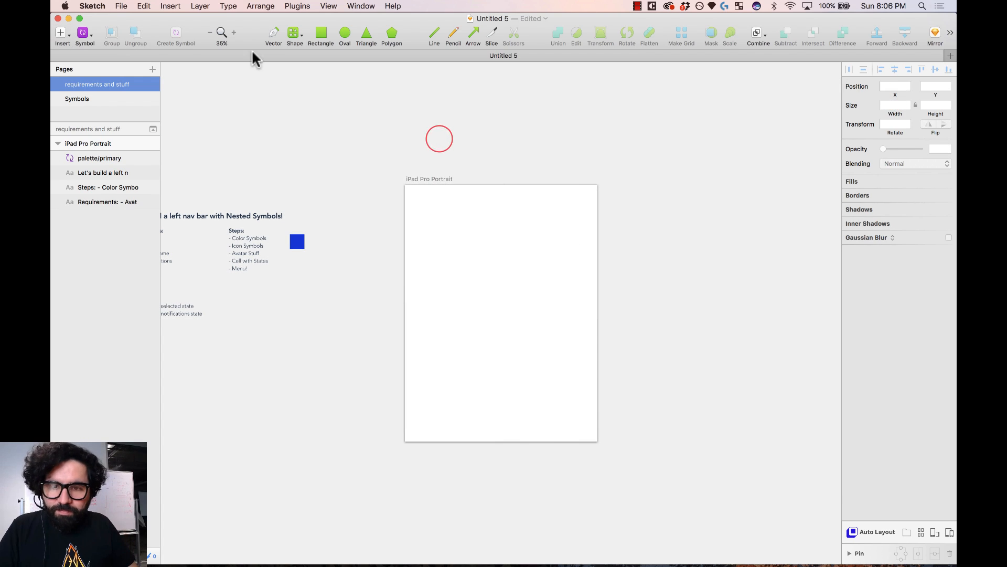
# - Insert a menu/left-nav instance at the iPad artboard's top-left corner
pyautogui.click(85, 34)
pyautogui.moveTo(130, 86)
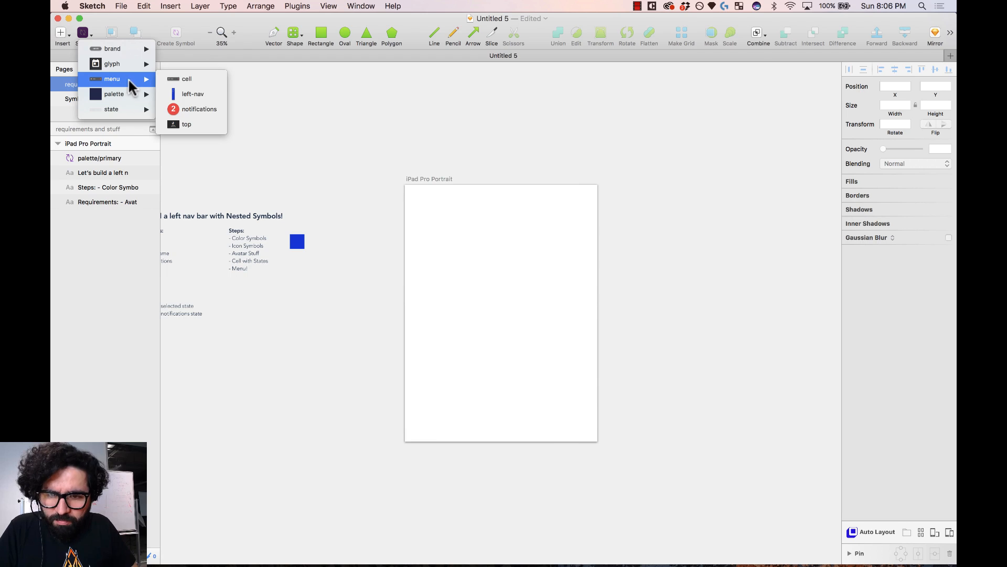
pyautogui.click(194, 94)
pyautogui.click(455, 287)
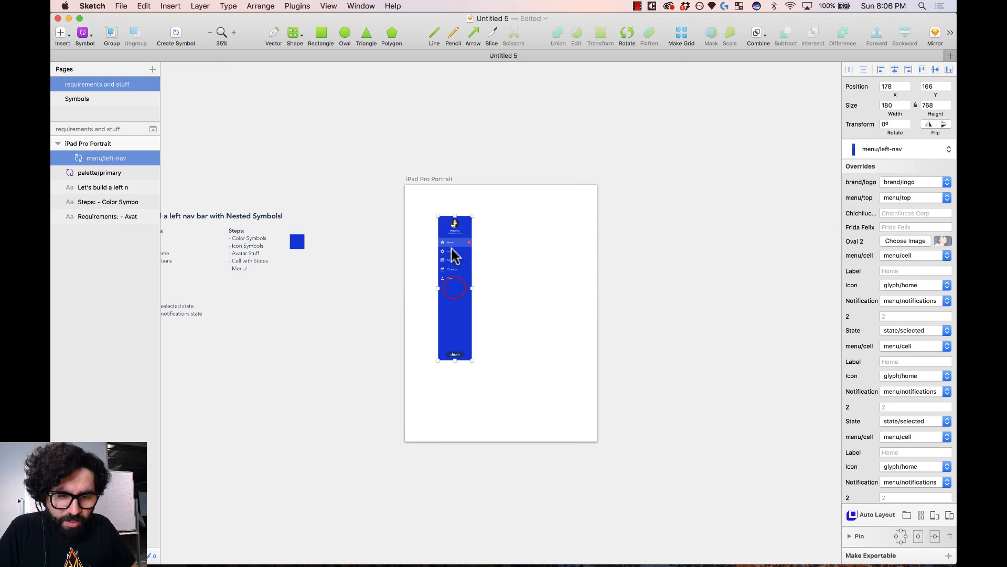
pyautogui.moveTo(455, 255); pyautogui.dragTo(422, 226)
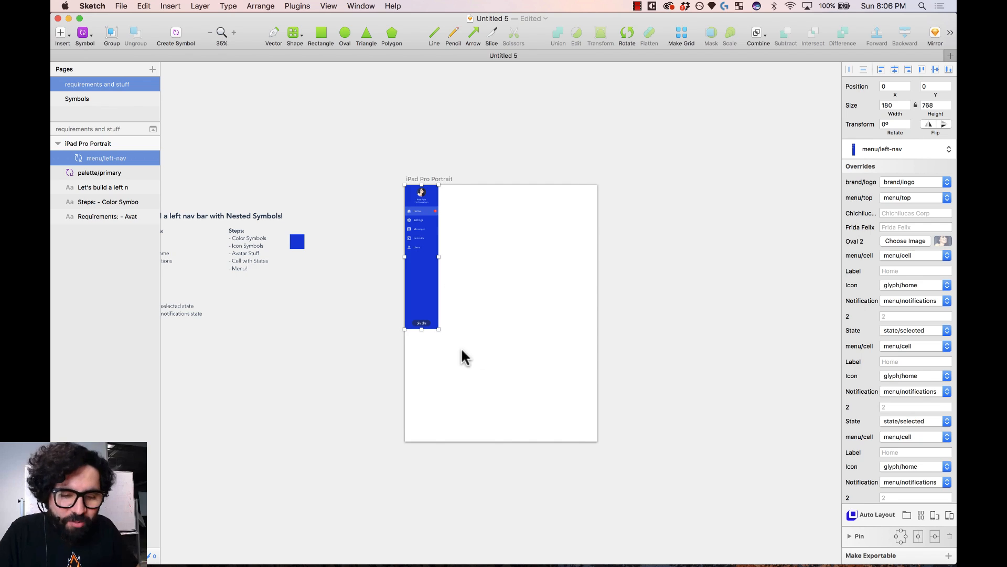
# - Stretch the left-nav to the artboard's full height and widen it to 384 × 1366
pyautogui.moveTo(423, 329); pyautogui.dragTo(431, 438)
pyautogui.moveTo(436, 314); pyautogui.dragTo(476, 311)
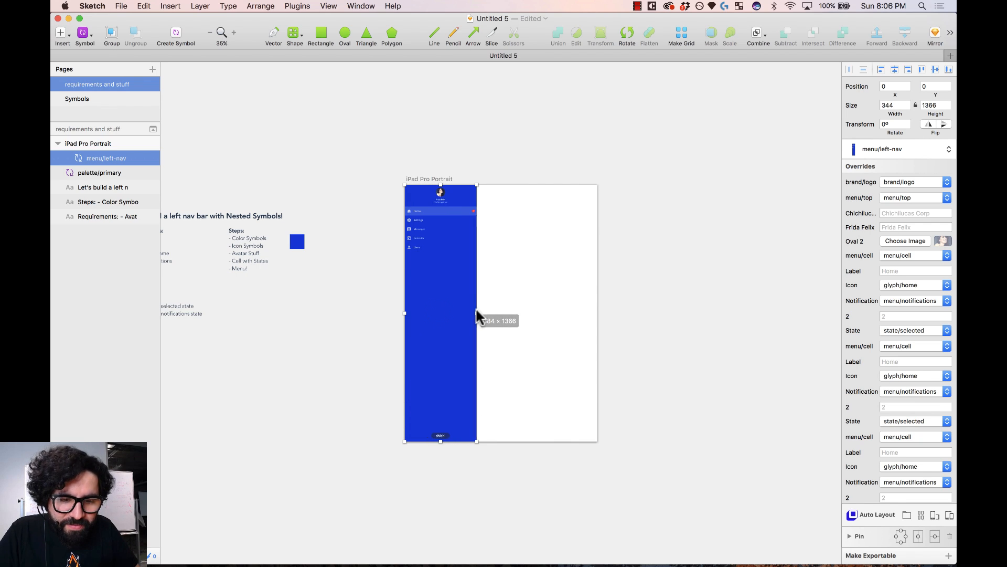
pyautogui.press('z')
pyautogui.moveTo(386, 178); pyautogui.dragTo(542, 477)
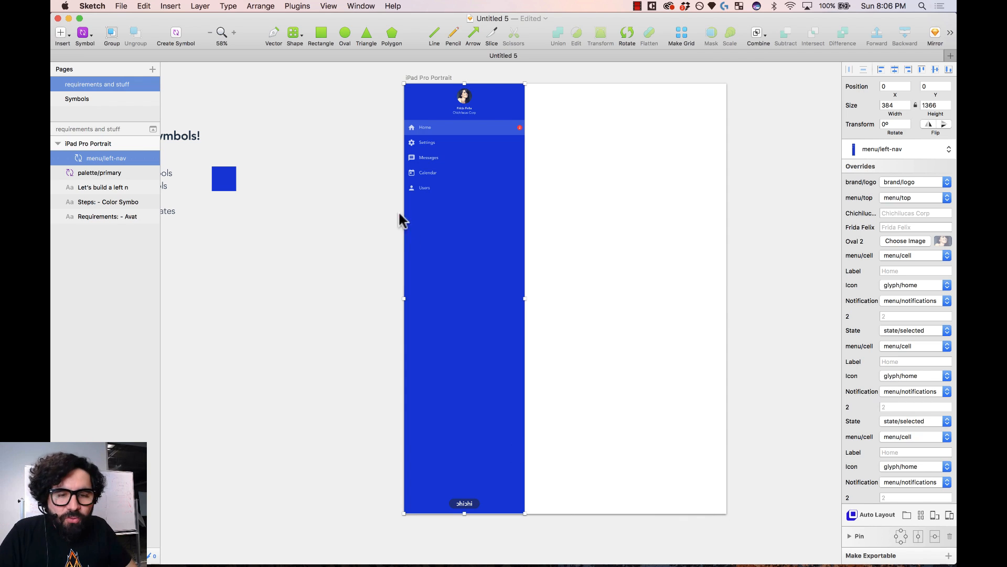
pyautogui.click(371, 209)
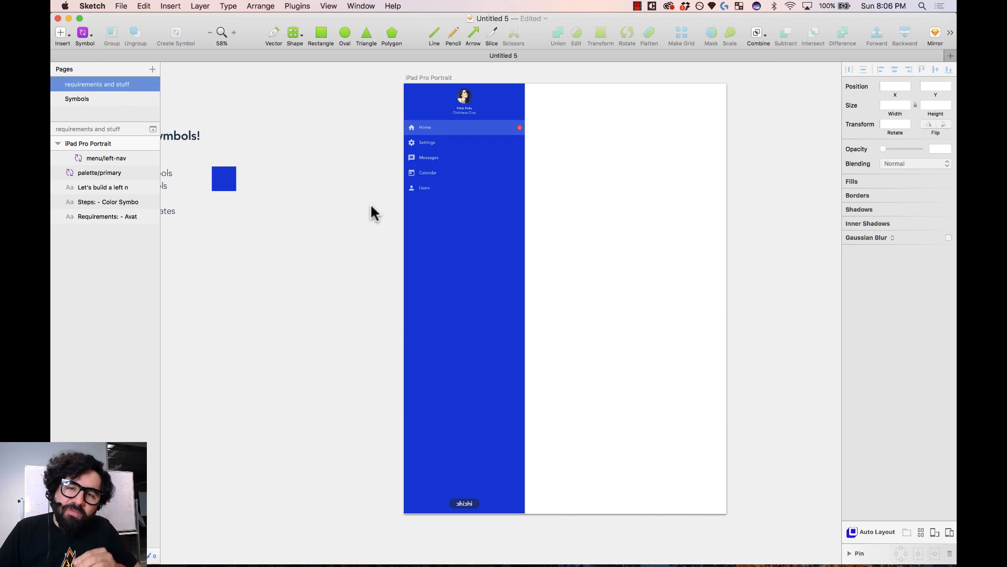
# - On the Symbols page, delete the right-hand left-nav copy and zoom in on the menu/left-nav master
pyautogui.click(104, 100)
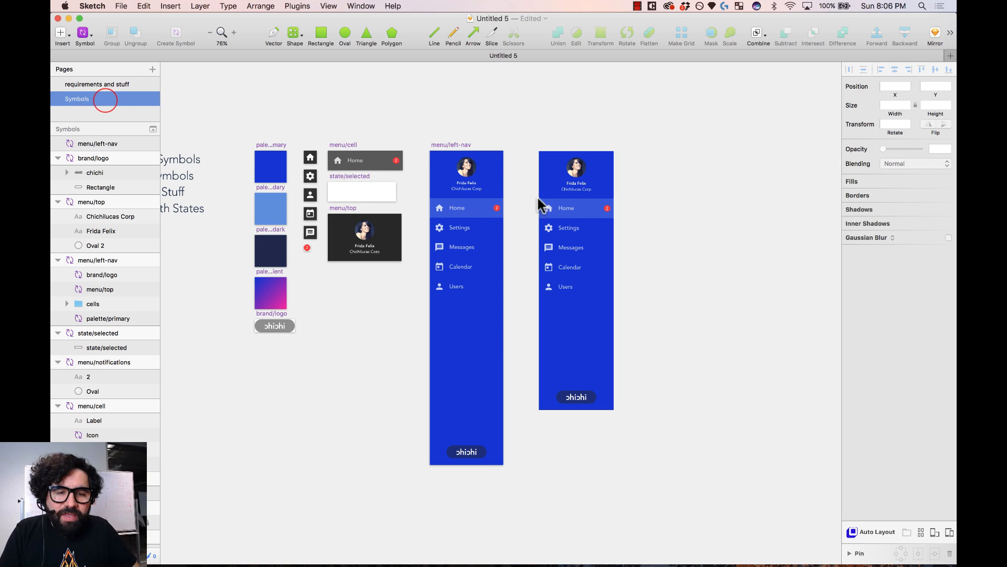
pyautogui.click(536, 122)
pyautogui.click(542, 172)
pyautogui.press('BackSpace')
pyautogui.click(456, 150)
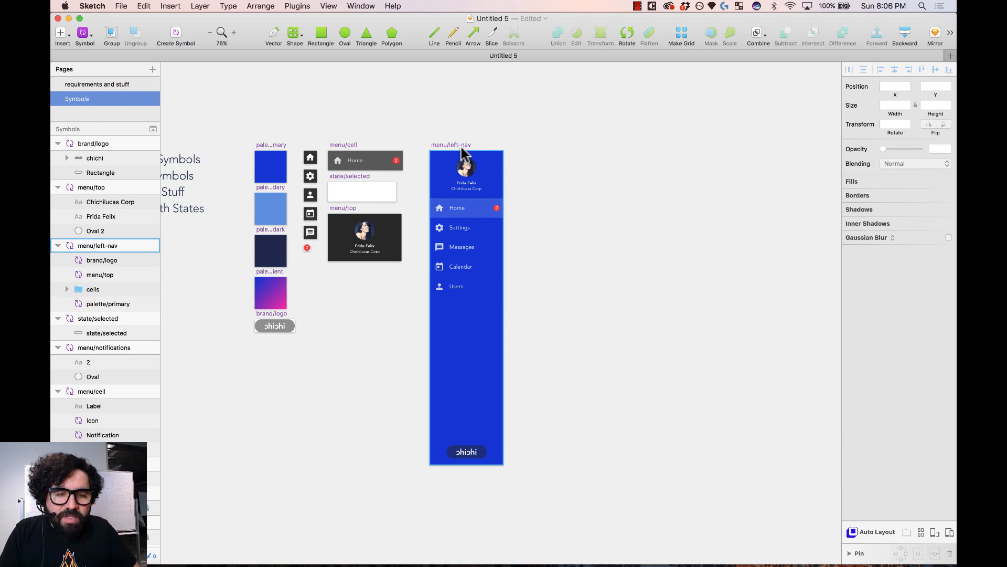
pyautogui.moveTo(423, 135); pyautogui.dragTo(535, 483)
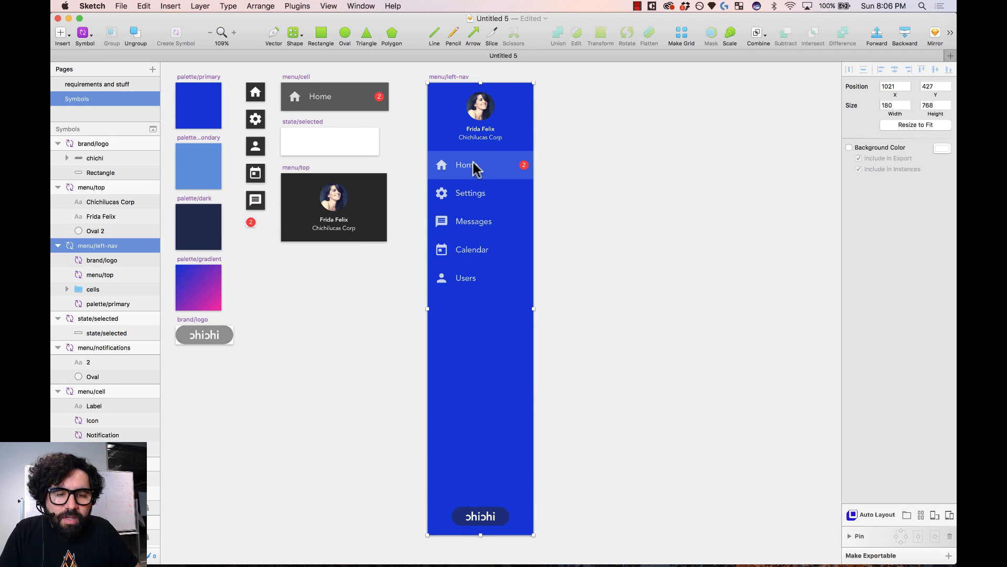
pyautogui.click(561, 160)
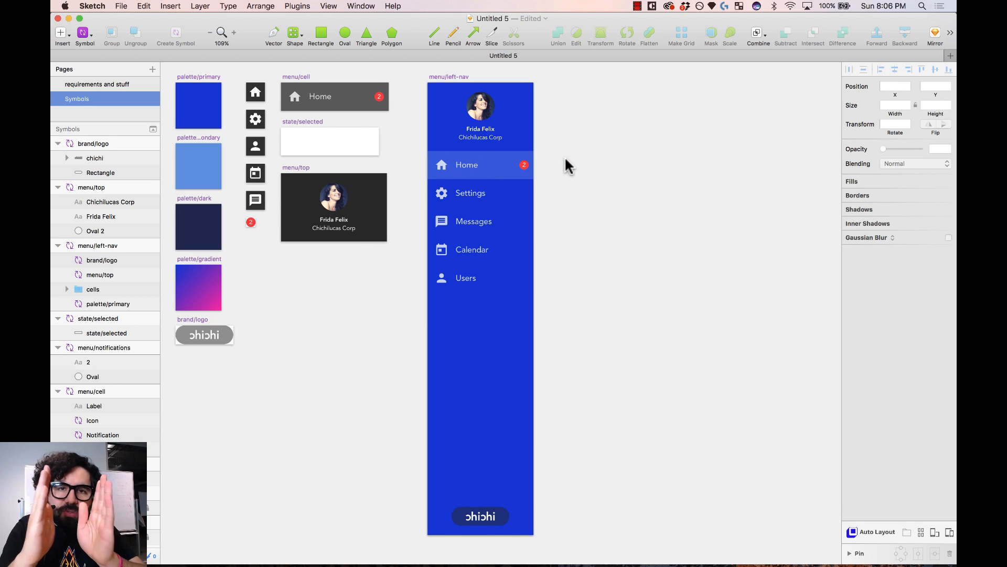